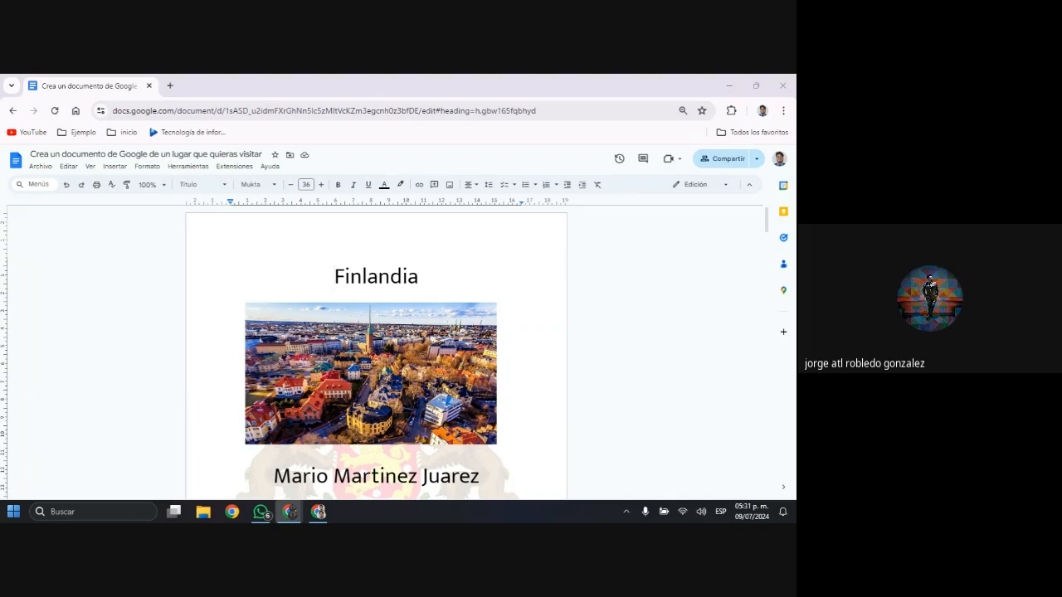
Review the Finlandia travel document from its cover through the history, tourism and food pages
{"action": "scroll", "coordinate": [390, 385], "scroll_direction": "down", "scroll_amount": 6}
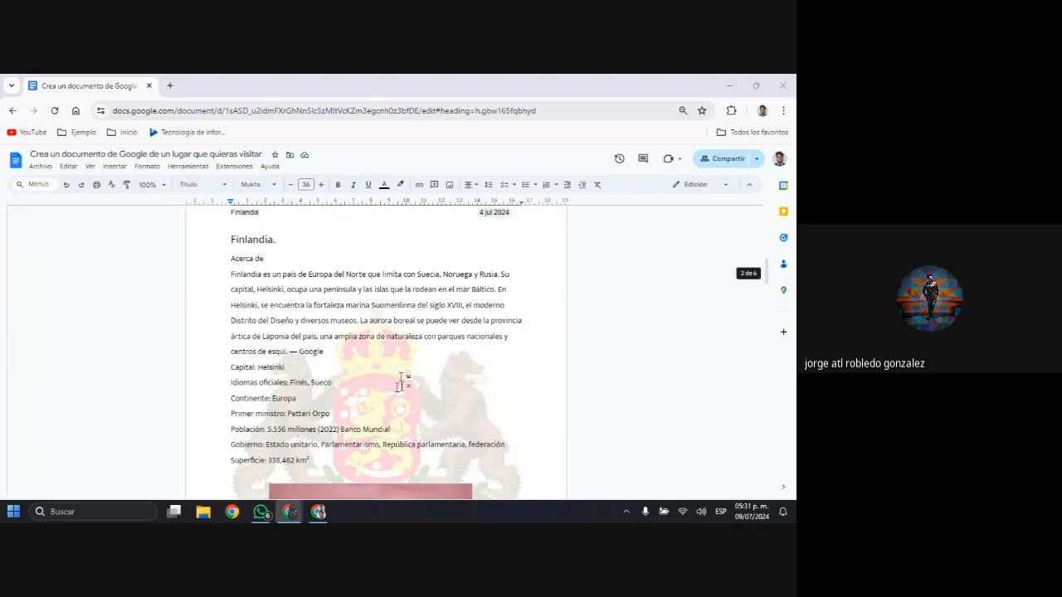
{"action": "scroll", "coordinate": [401, 382], "scroll_direction": "down", "scroll_amount": 10}
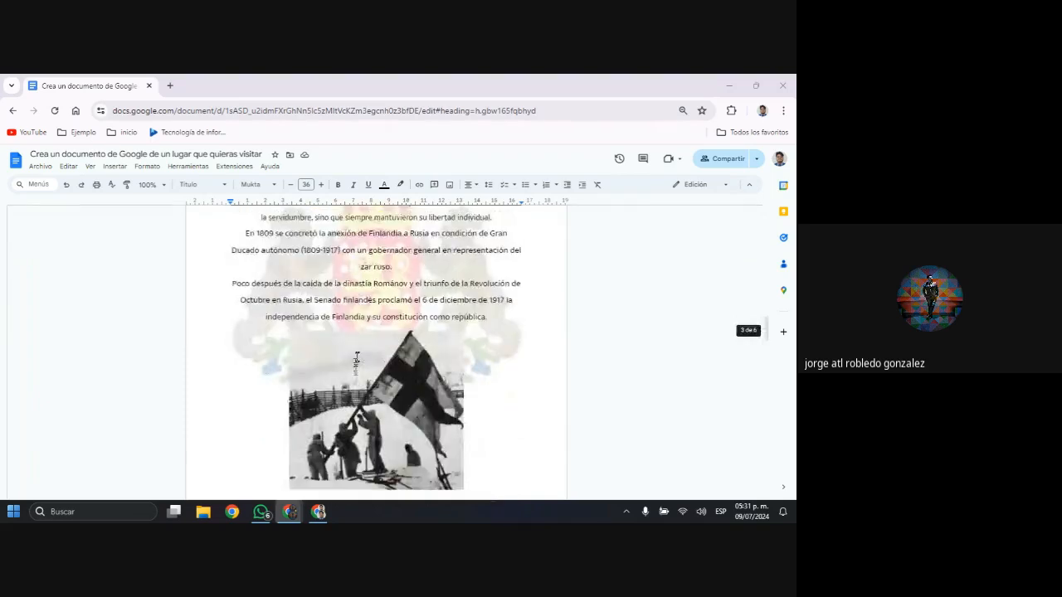
{"action": "scroll", "coordinate": [357, 362], "scroll_direction": "down", "scroll_amount": 10}
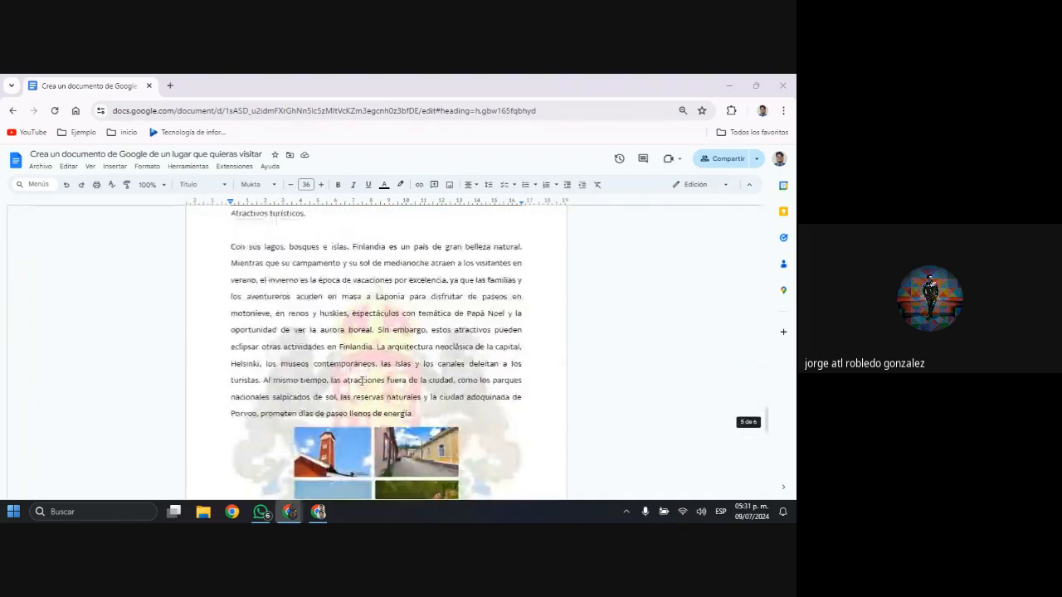
{"action": "scroll", "coordinate": [362, 382], "scroll_direction": "down", "scroll_amount": 6}
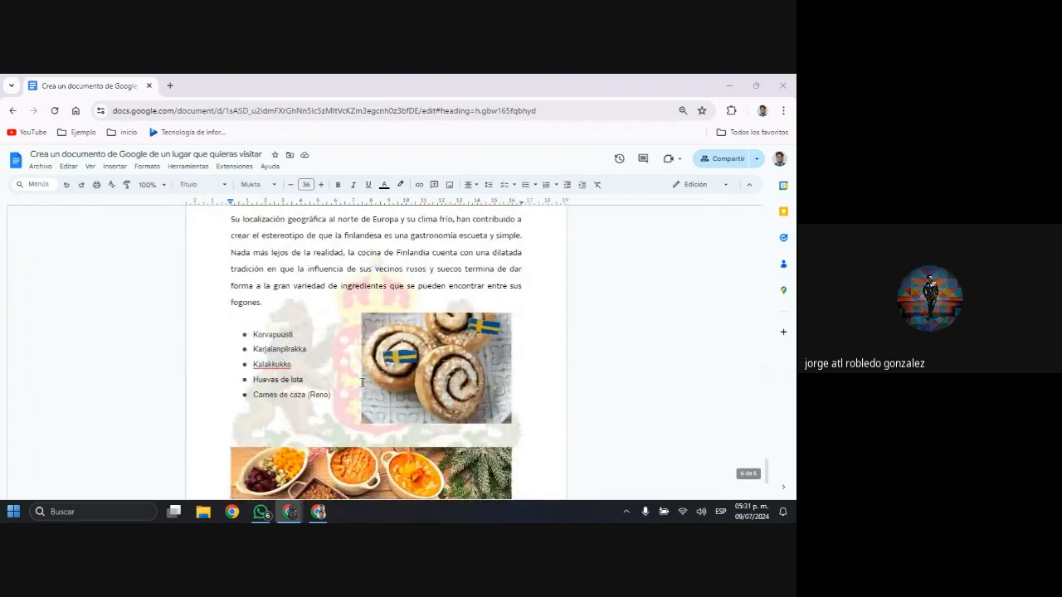
{"action": "scroll", "coordinate": [361, 381], "scroll_direction": "down", "scroll_amount": 3}
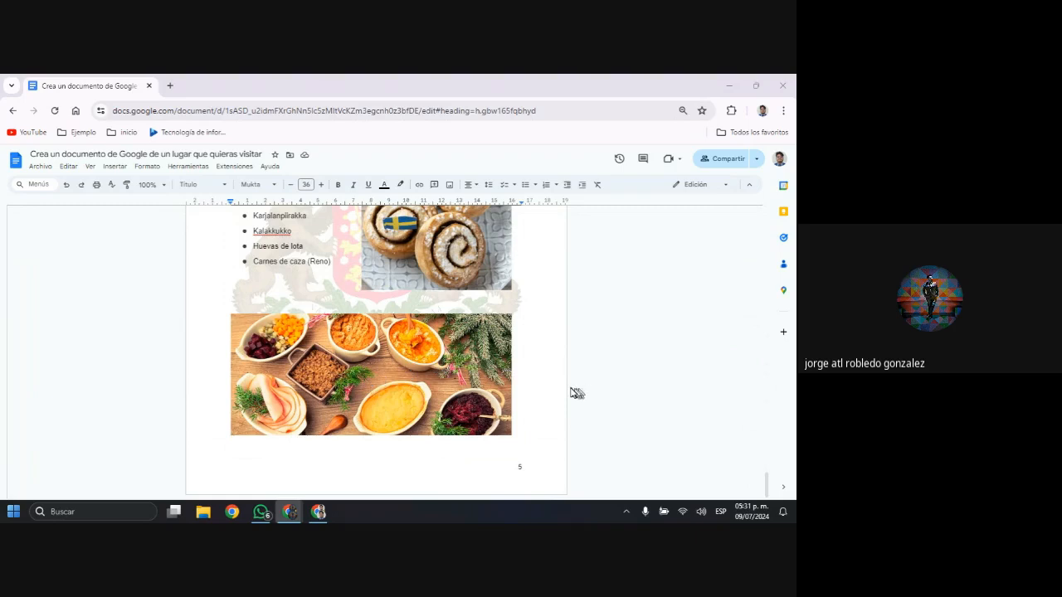
{"action": "scroll", "coordinate": [552, 382], "scroll_direction": "up", "scroll_amount": 20}
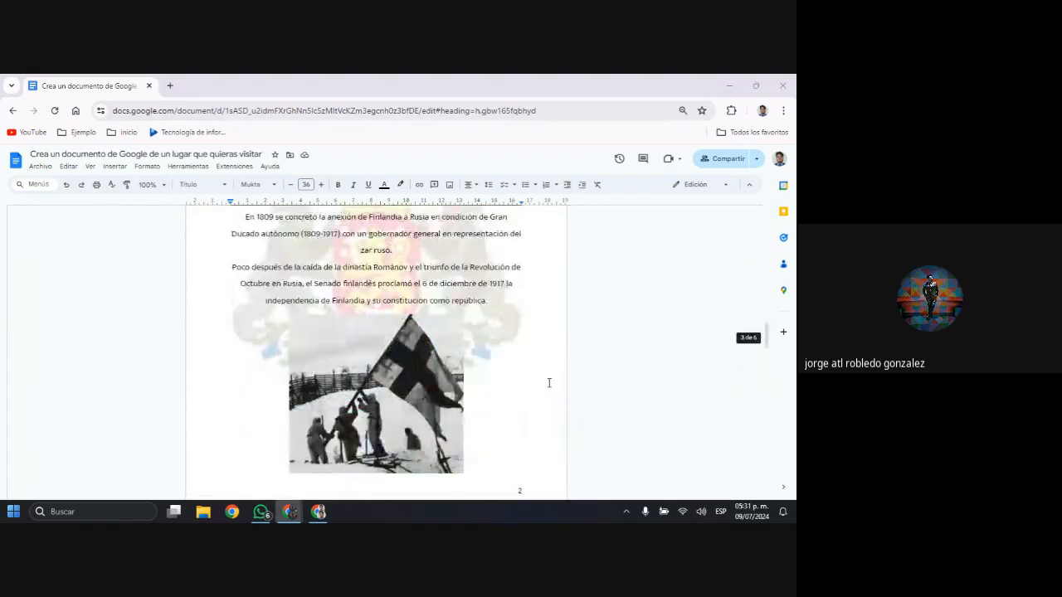
{"action": "scroll", "coordinate": [548, 382], "scroll_direction": "up", "scroll_amount": 10}
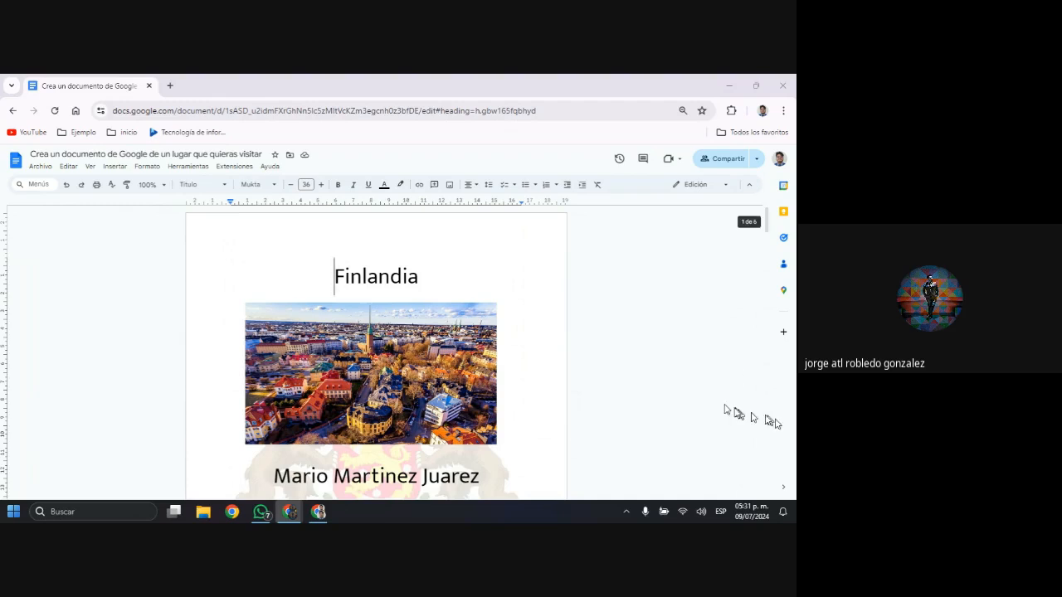
Open a new tab beside the Finlandia document, then bring up the other Chrome profile's window and maximize it
{"action": "key", "text": "ctrl+t"}
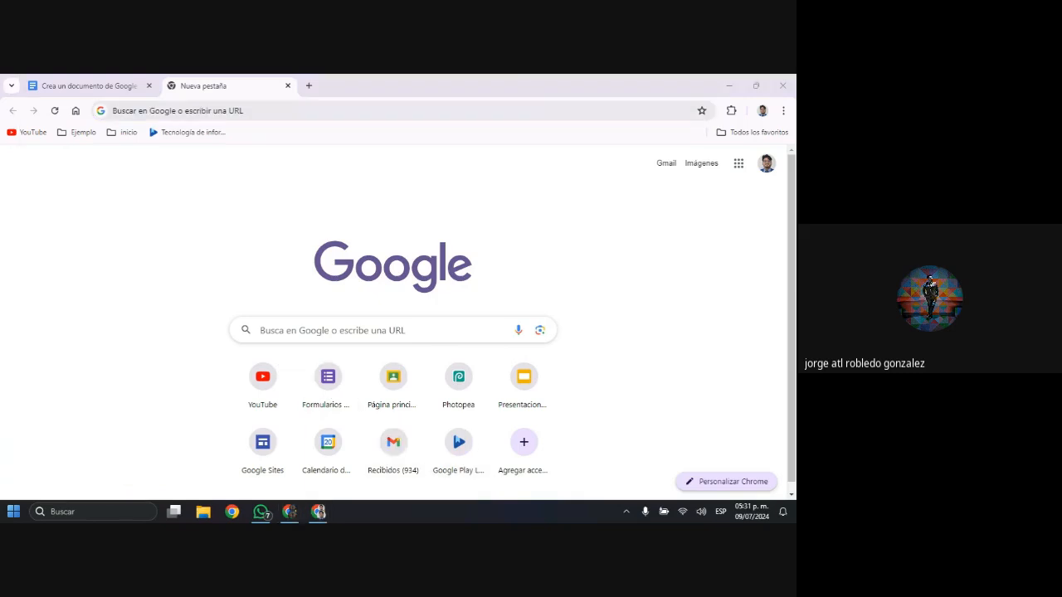
{"action": "left_click", "coordinate": [289, 512]}
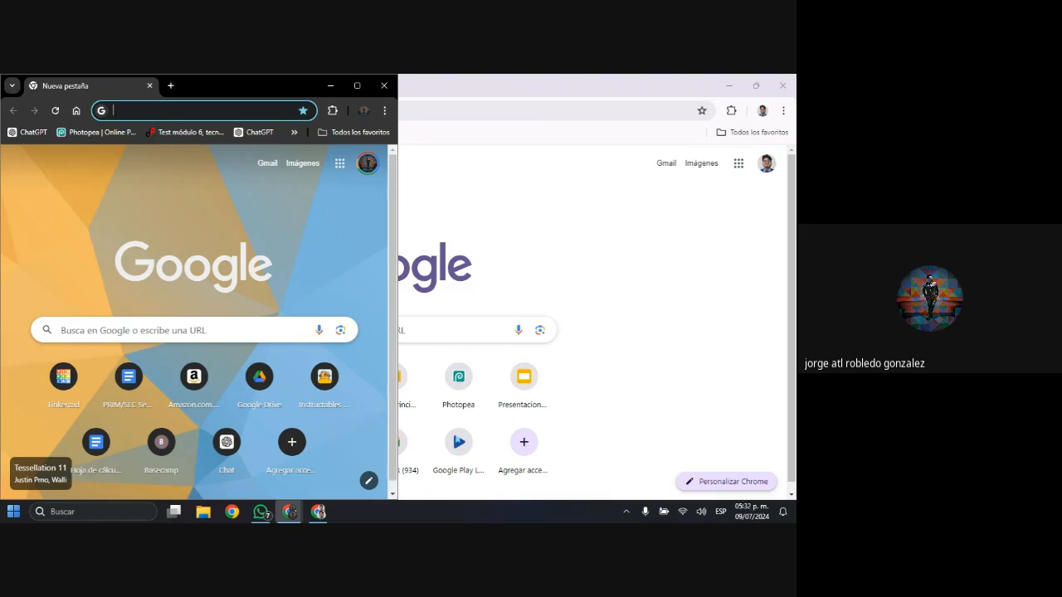
{"action": "key", "text": "super+Right"}
{"action": "key", "text": "super+Up"}
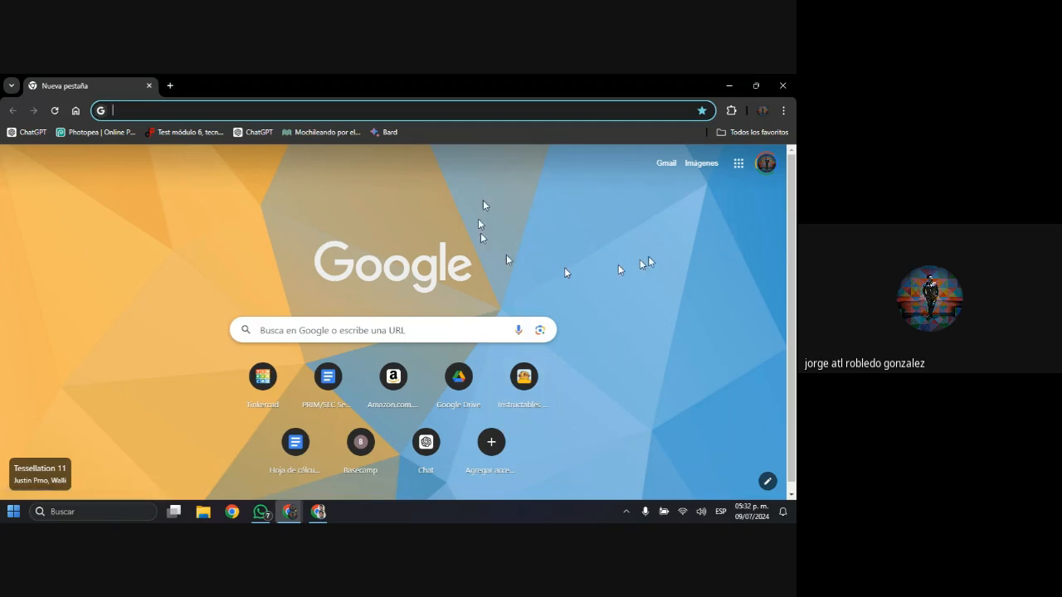
Open the Pequeña presentación assignment of the B4-24Office de Google Nivel 1 class in Google Classroom
{"action": "left_click", "coordinate": [738, 164]}
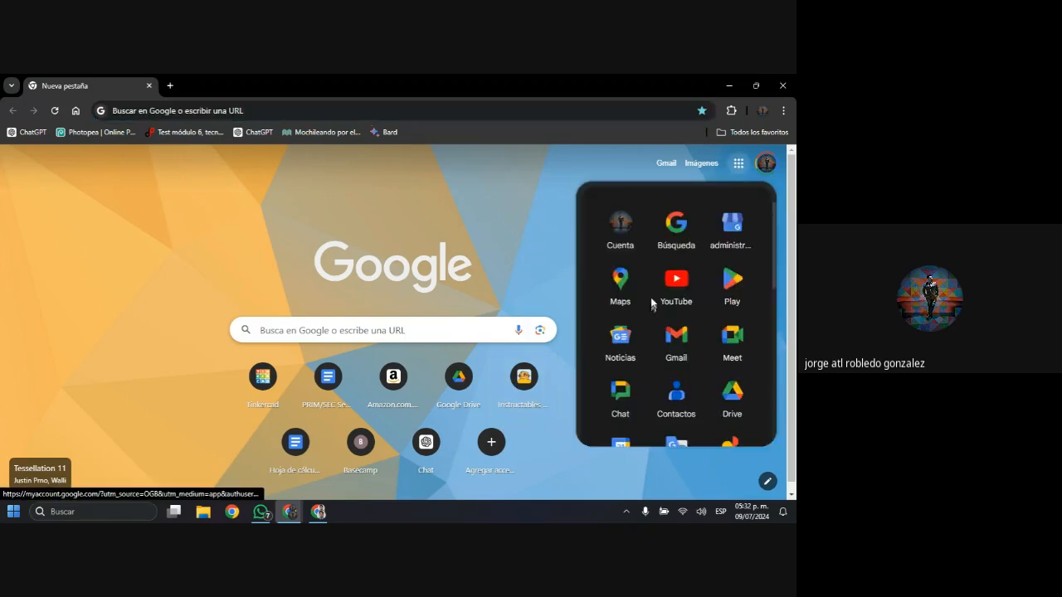
{"action": "scroll", "coordinate": [676, 390], "scroll_direction": "down", "scroll_amount": 3}
{"action": "scroll", "coordinate": [680, 383], "scroll_direction": "down", "scroll_amount": 3}
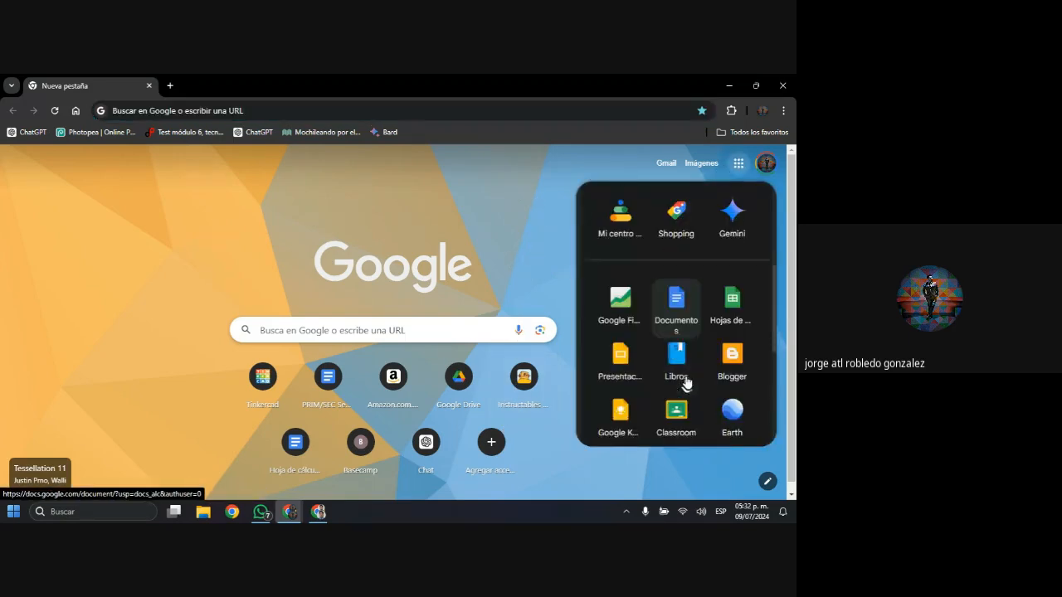
{"action": "left_click", "coordinate": [677, 249]}
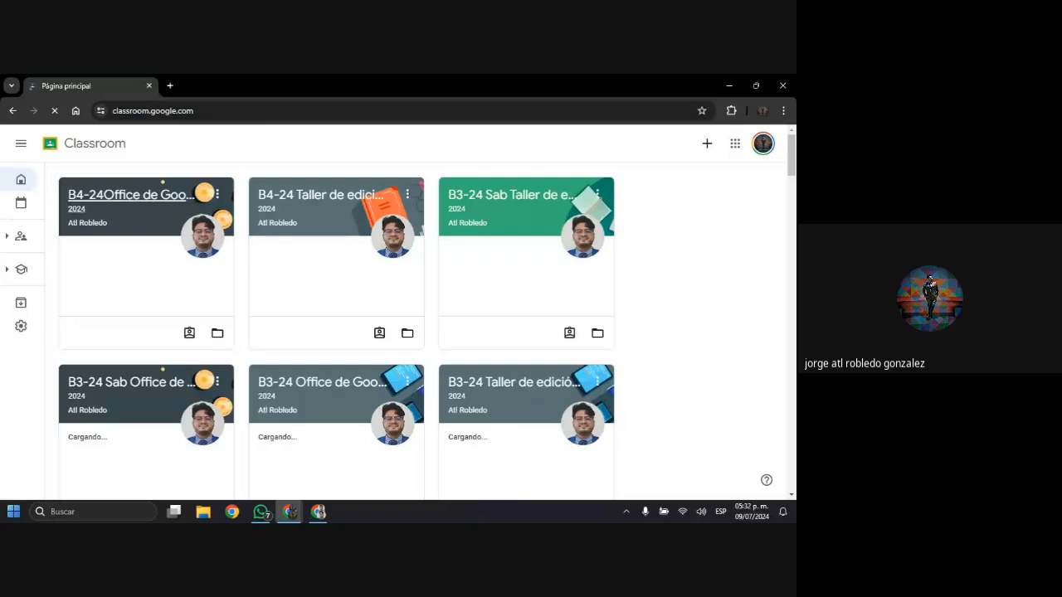
{"action": "left_click", "coordinate": [112, 202]}
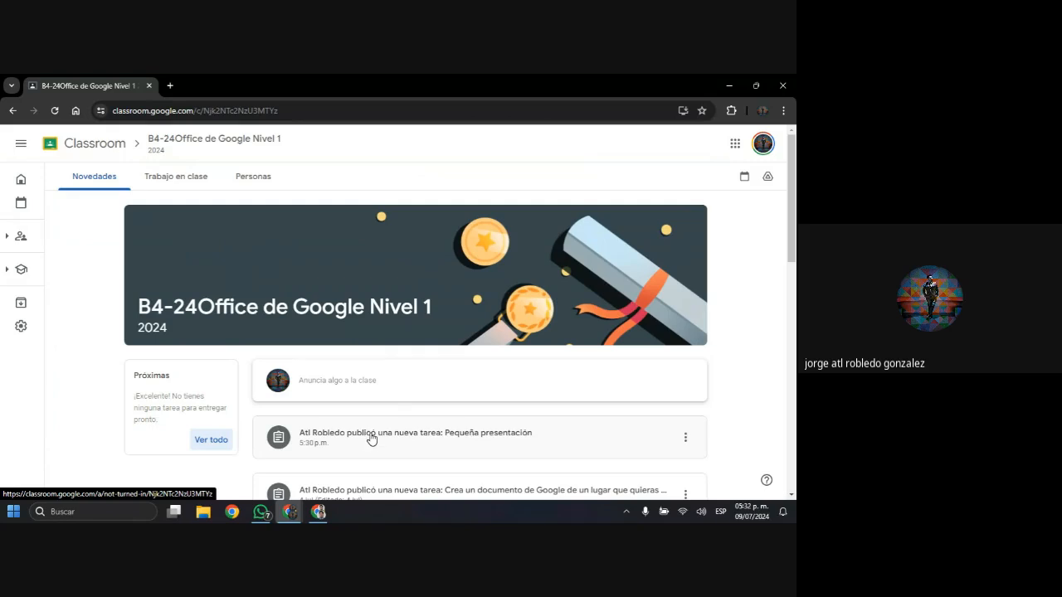
{"action": "left_click", "coordinate": [535, 441]}
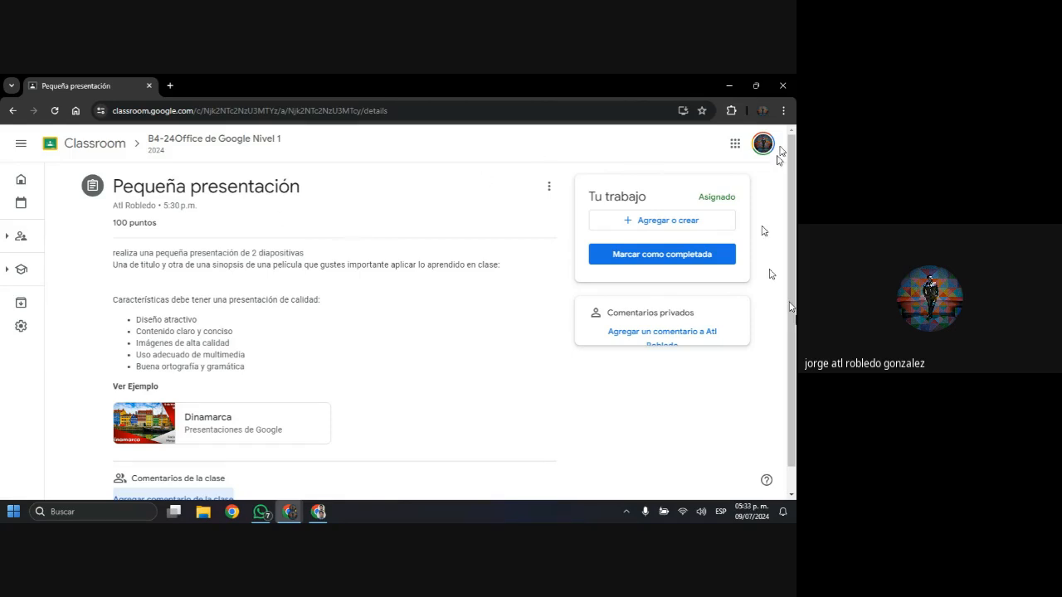
Create a new Google Slides presentation as the work for the Pequeña presentación assignment
{"action": "left_click", "coordinate": [665, 220]}
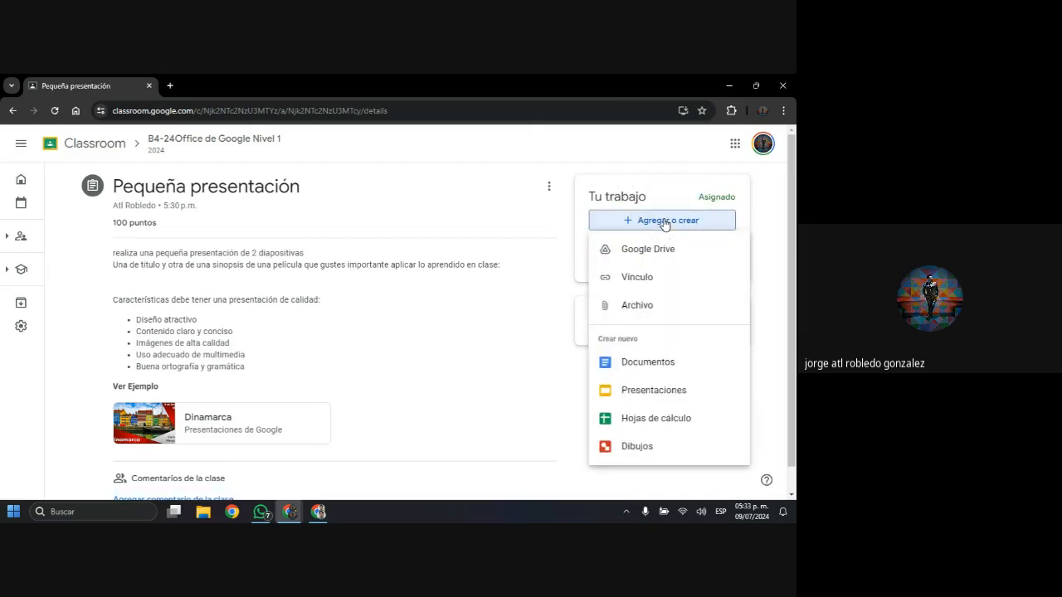
{"action": "left_click", "coordinate": [684, 391]}
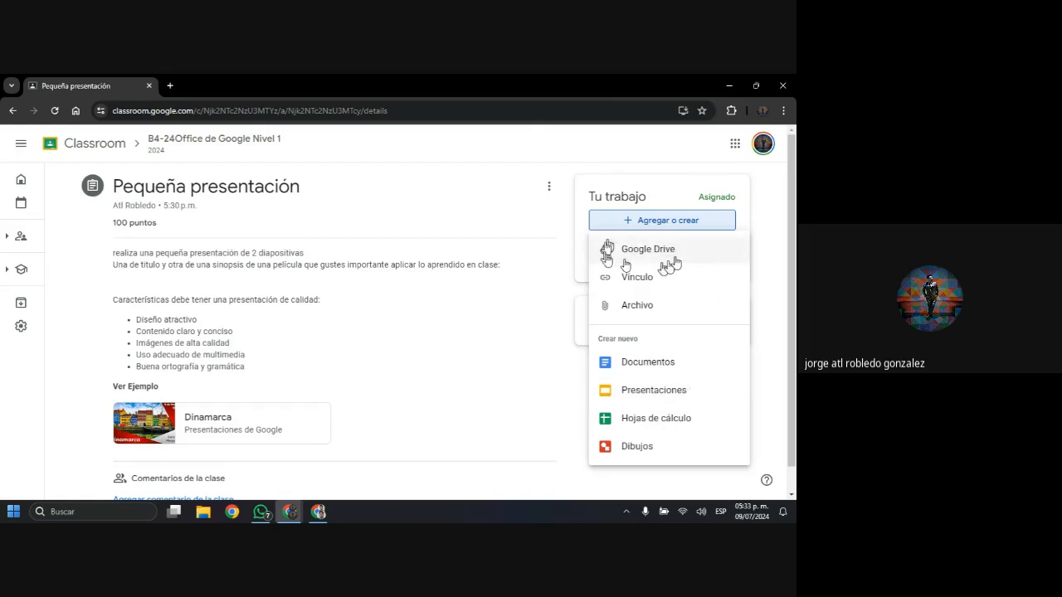
{"action": "left_click", "coordinate": [666, 391]}
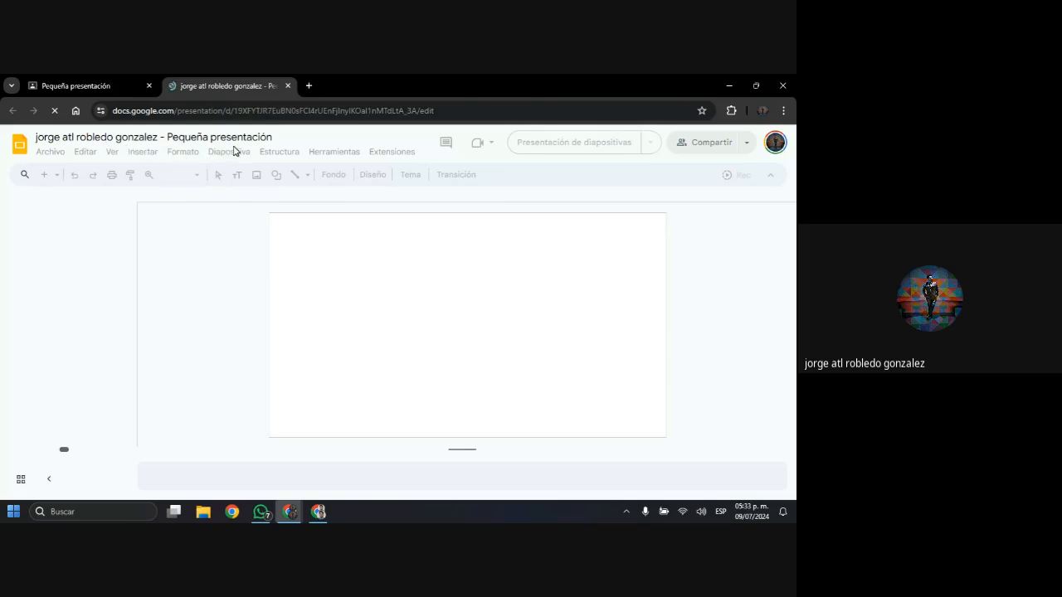
{"action": "key", "text": "alt+Tab"}
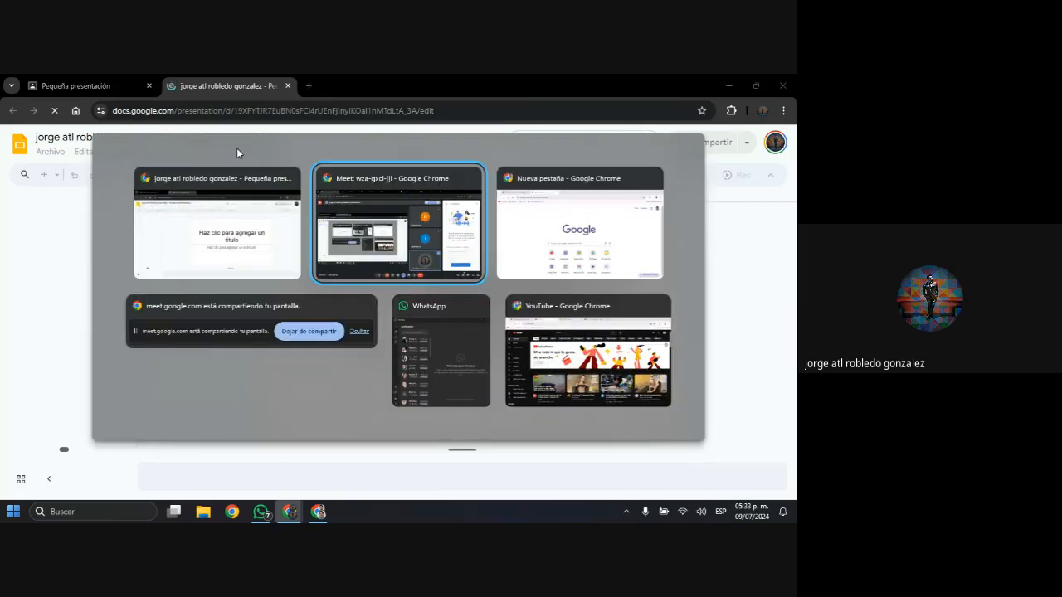
{"action": "key", "text": "Tab"}
{"action": "key", "text": "alt+Tab"}
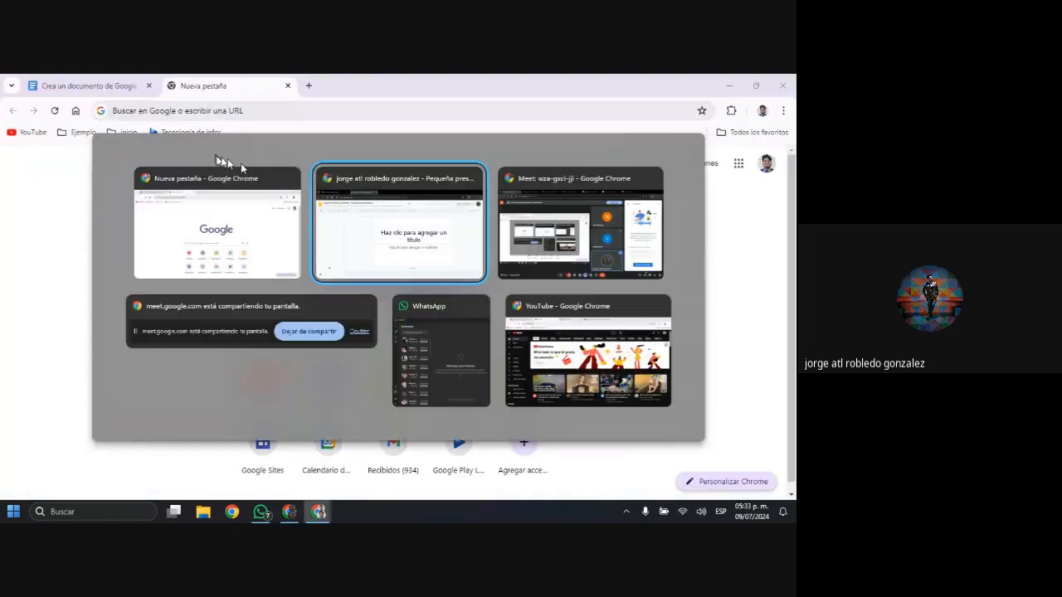
{"action": "left_click", "coordinate": [340, 190]}
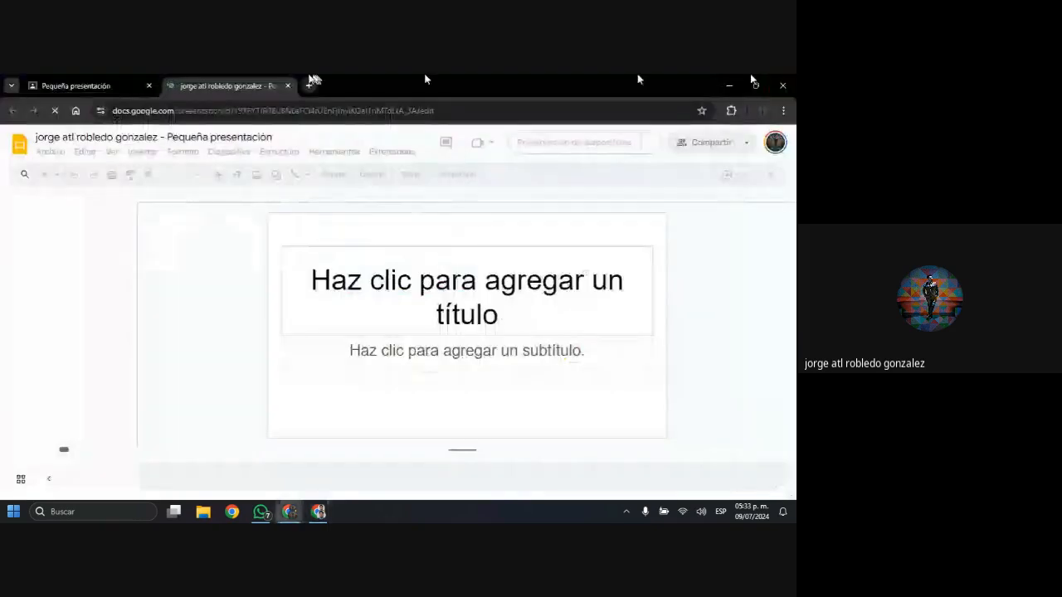
Move the presentation created from the assignment to the trash
{"action": "left_click", "coordinate": [47, 156]}
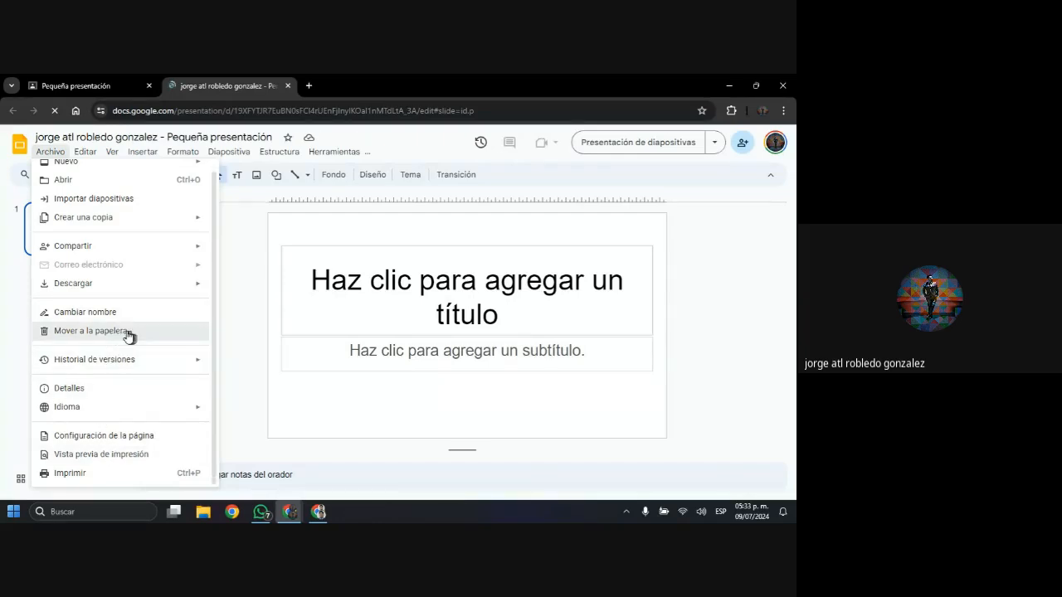
{"action": "left_click", "coordinate": [126, 331]}
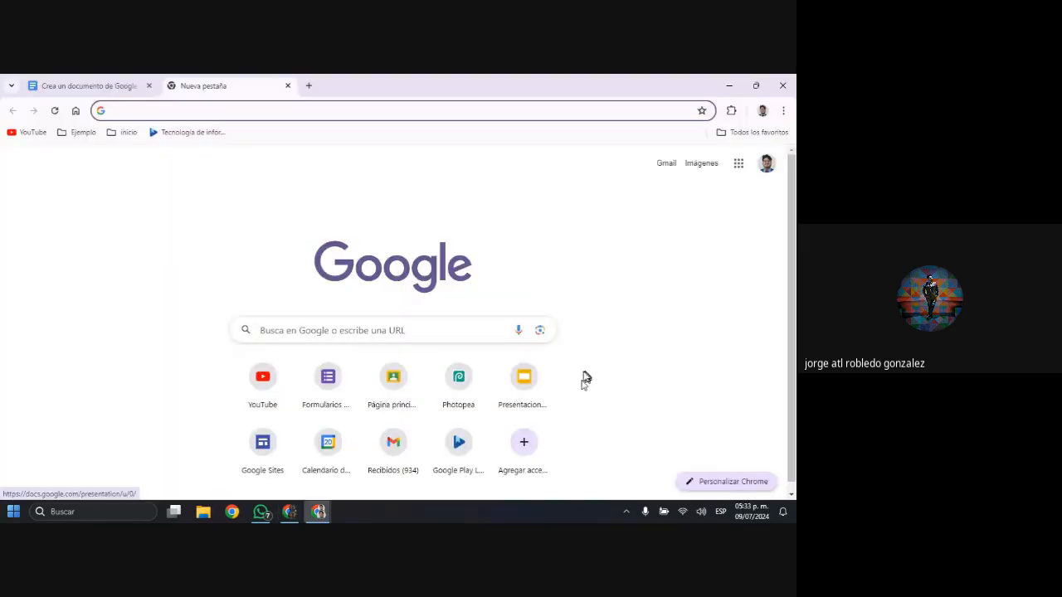
Open the Google Slides home page in the other Chrome window and move the Finlandia document's tab into its own window
{"action": "left_click", "coordinate": [522, 379]}
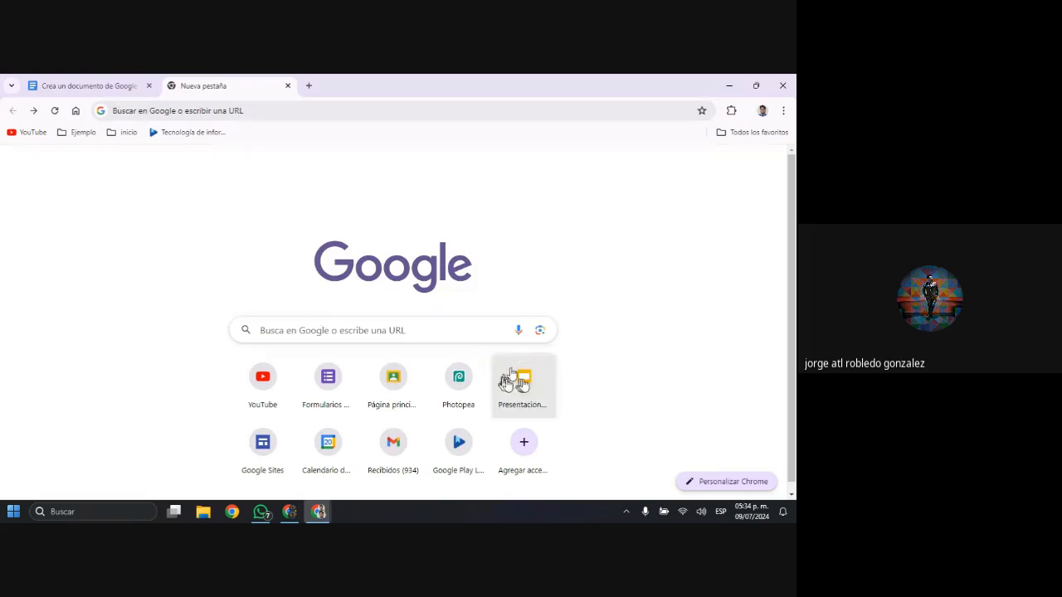
{"action": "left_click", "coordinate": [521, 384]}
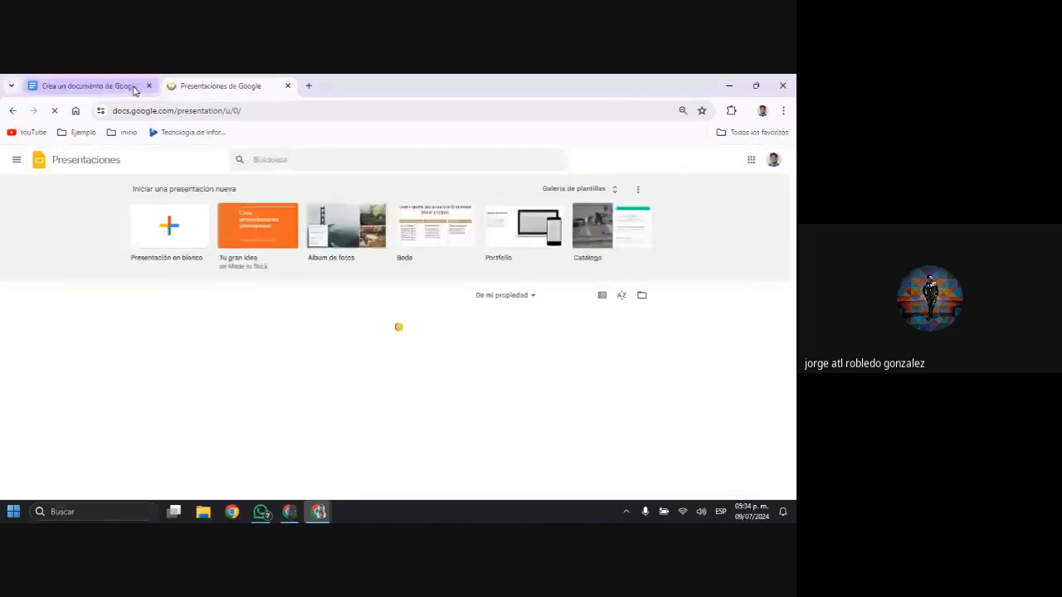
{"action": "key", "text": "ctrl"}
{"action": "key", "text": "ctrl"}
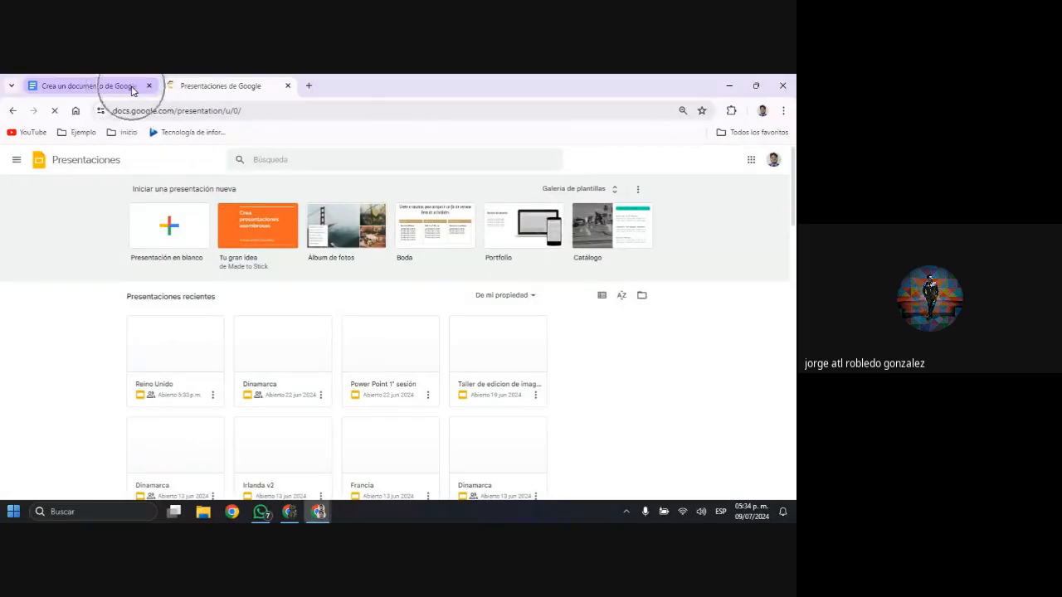
{"action": "left_click", "coordinate": [131, 89]}
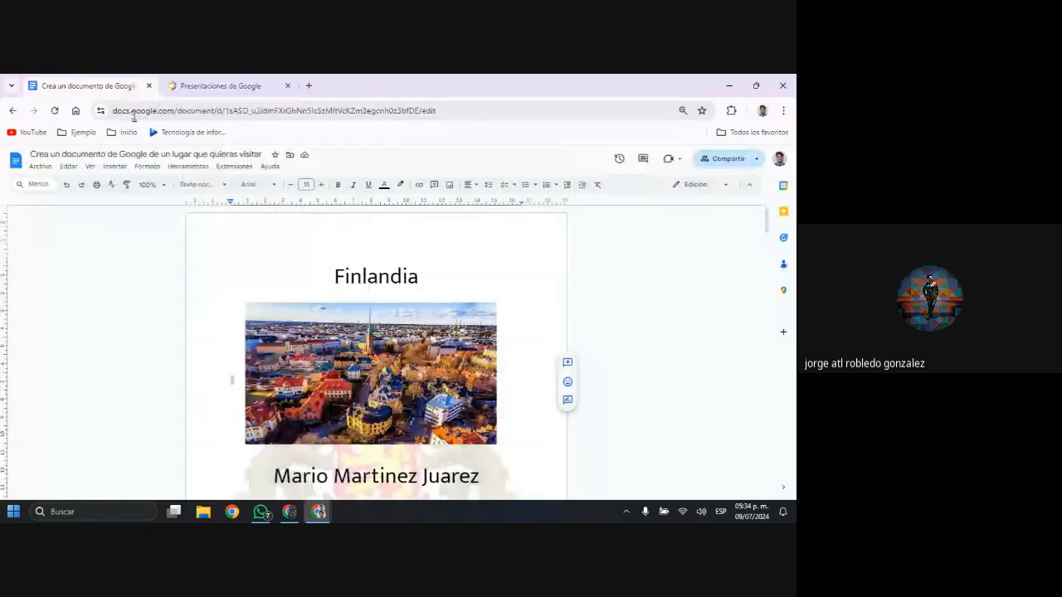
{"action": "left_click_drag", "start_coordinate": [132, 89], "coordinate": [170, 145]}
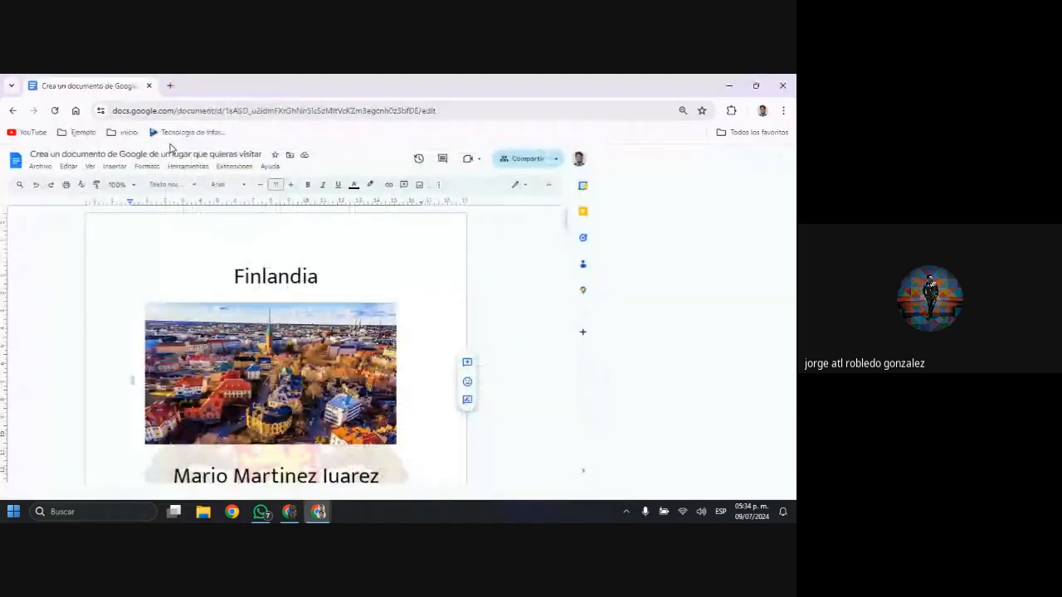
Switch to the Google Slides home window and create a blank presentation
{"action": "key", "text": "alt+Tab"}
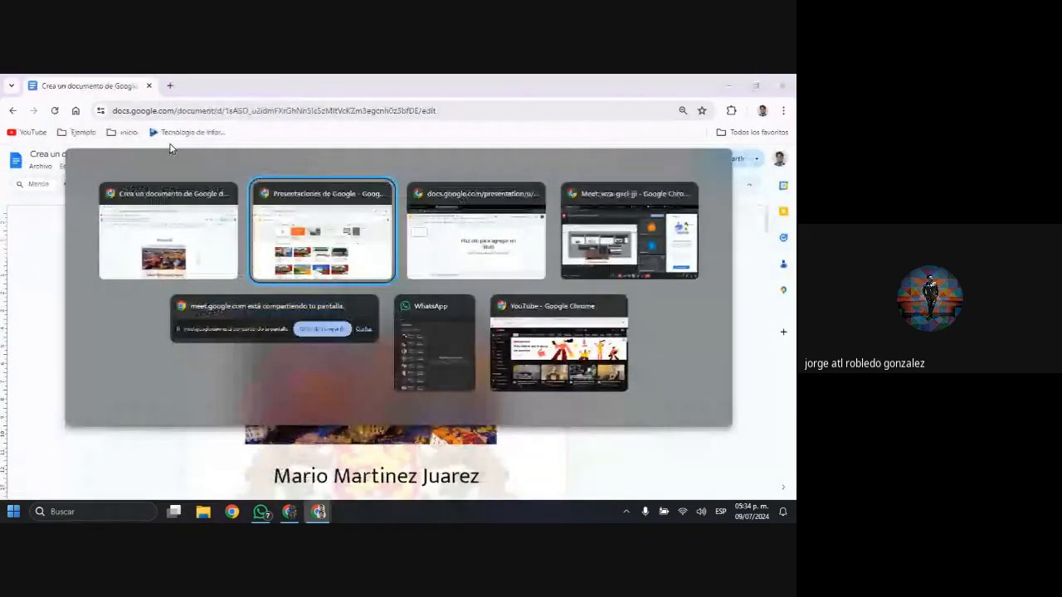
{"action": "key", "text": "super"}
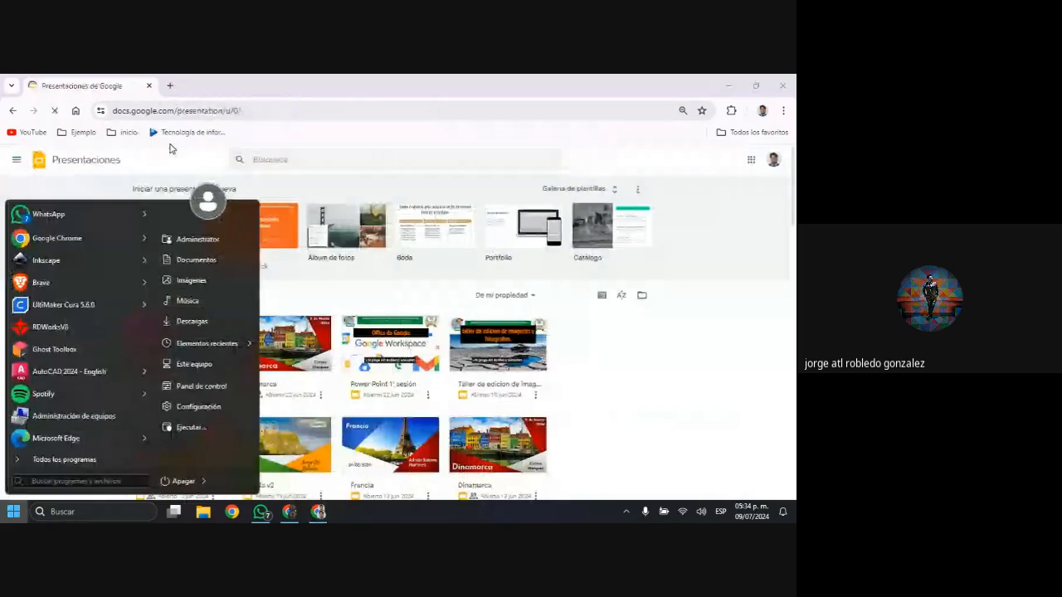
{"action": "key", "text": "super"}
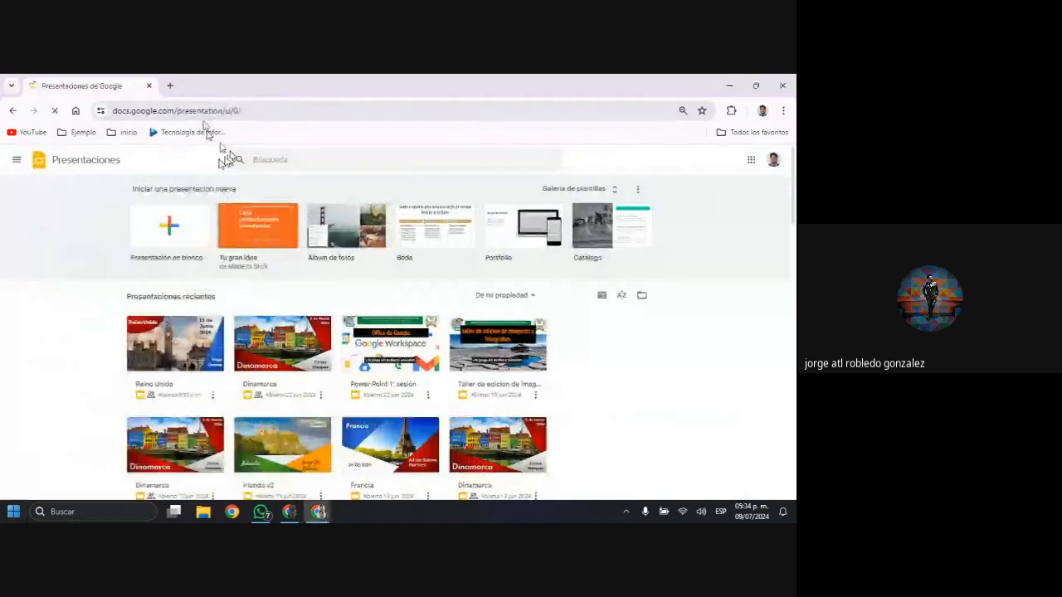
{"action": "left_click", "coordinate": [168, 240]}
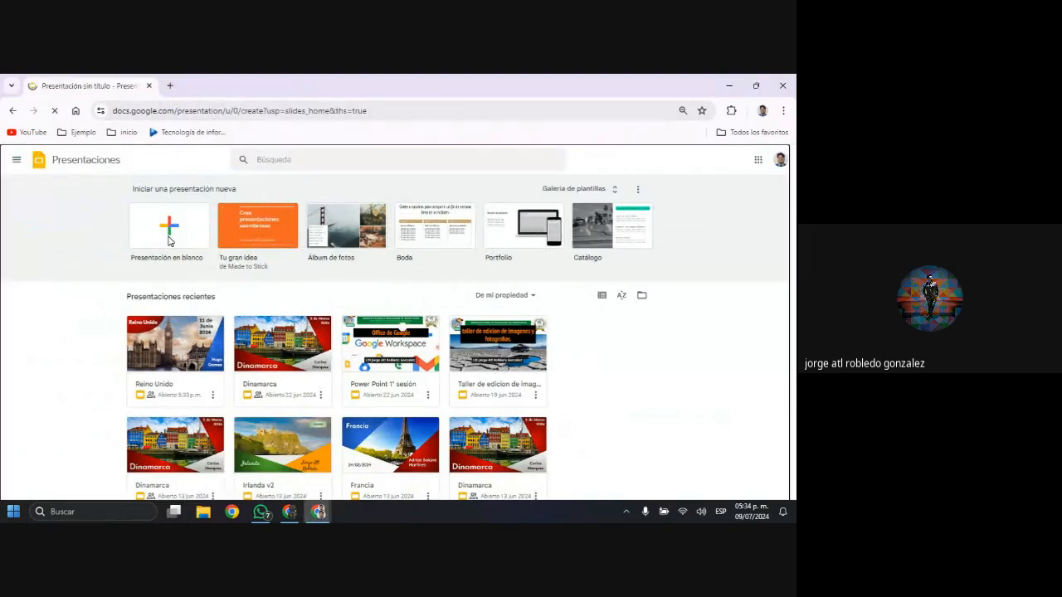
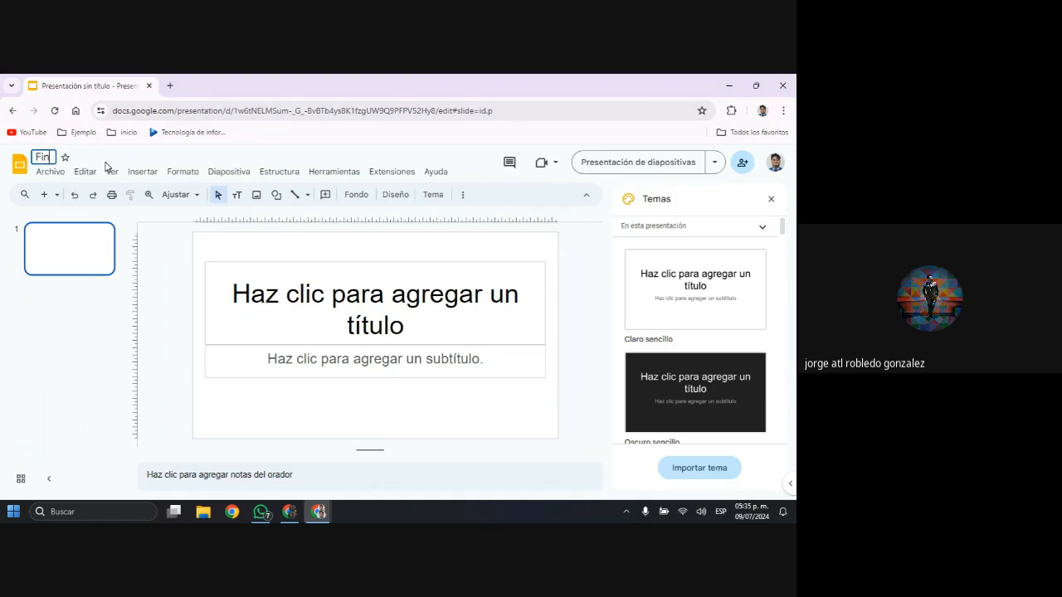
Name the new presentation Finlandia
{"action": "type", "text": "landia"}
{"action": "left_click", "coordinate": [140, 158]}
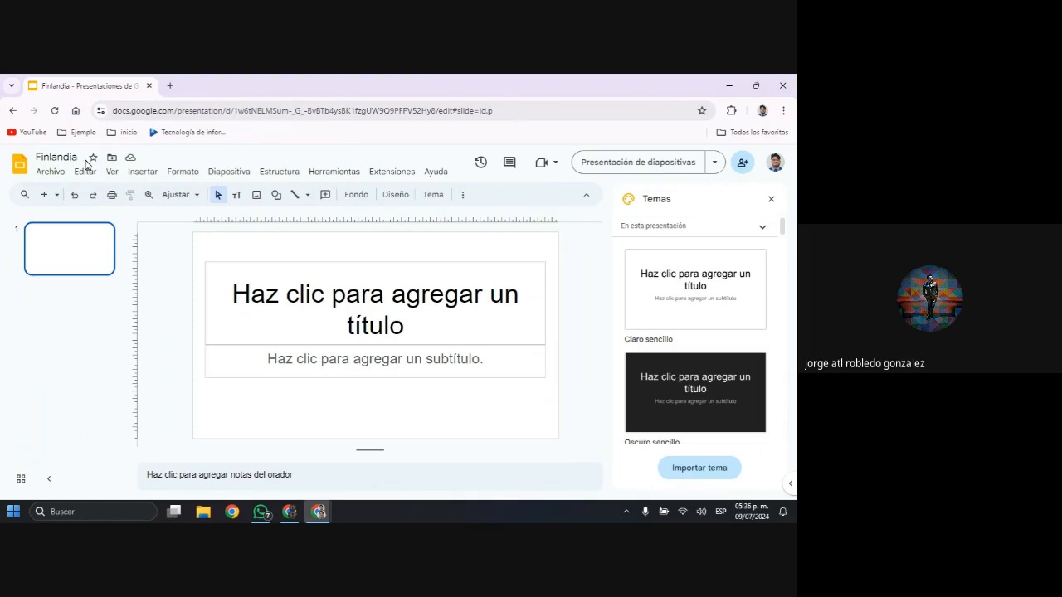
{"action": "left_click", "coordinate": [54, 156]}
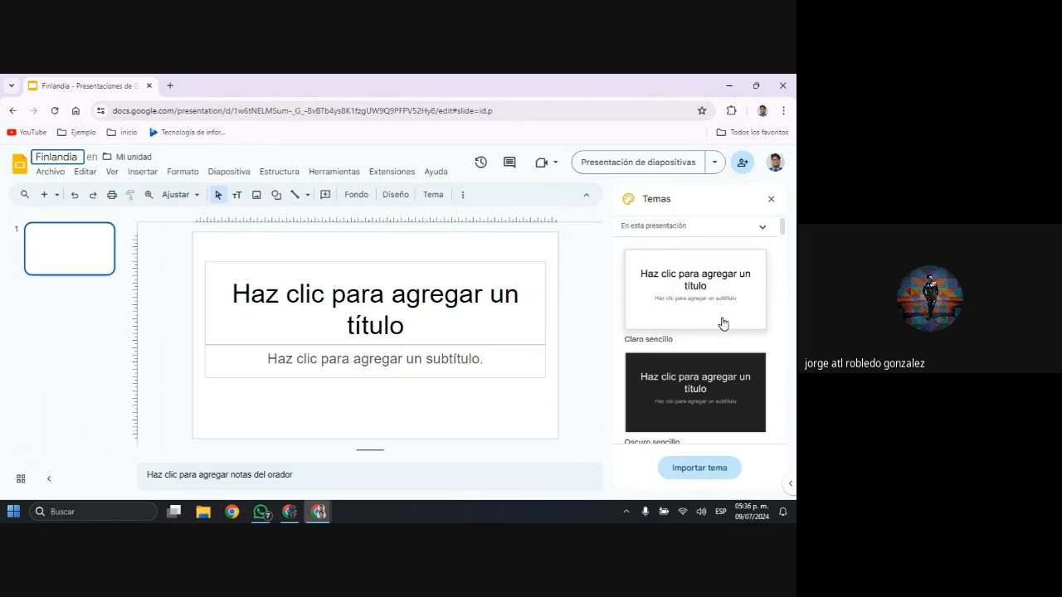
Browse the available presentation themes and close the theme list without applying one
{"action": "scroll", "coordinate": [723, 324], "scroll_direction": "down", "scroll_amount": 5}
{"action": "scroll", "coordinate": [727, 320], "scroll_direction": "down", "scroll_amount": 4}
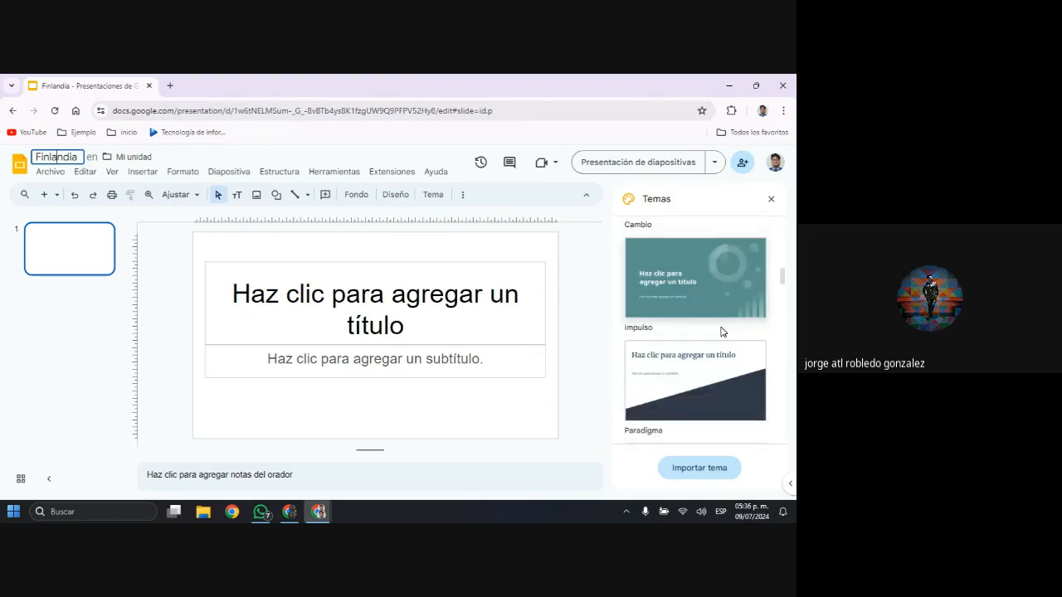
{"action": "scroll", "coordinate": [723, 340], "scroll_direction": "down", "scroll_amount": 5}
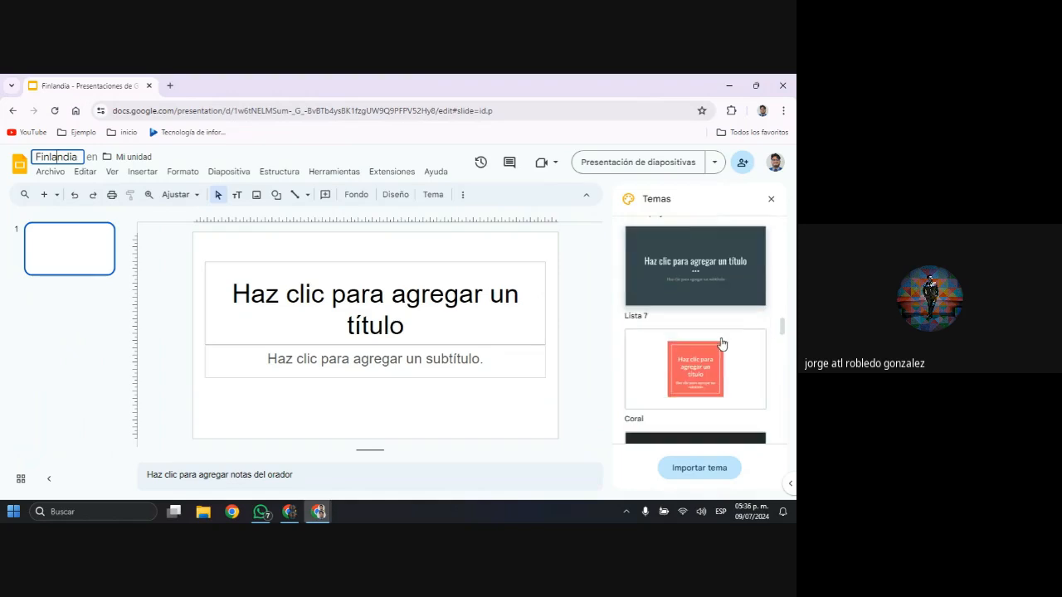
{"action": "scroll", "coordinate": [725, 342], "scroll_direction": "down", "scroll_amount": 5}
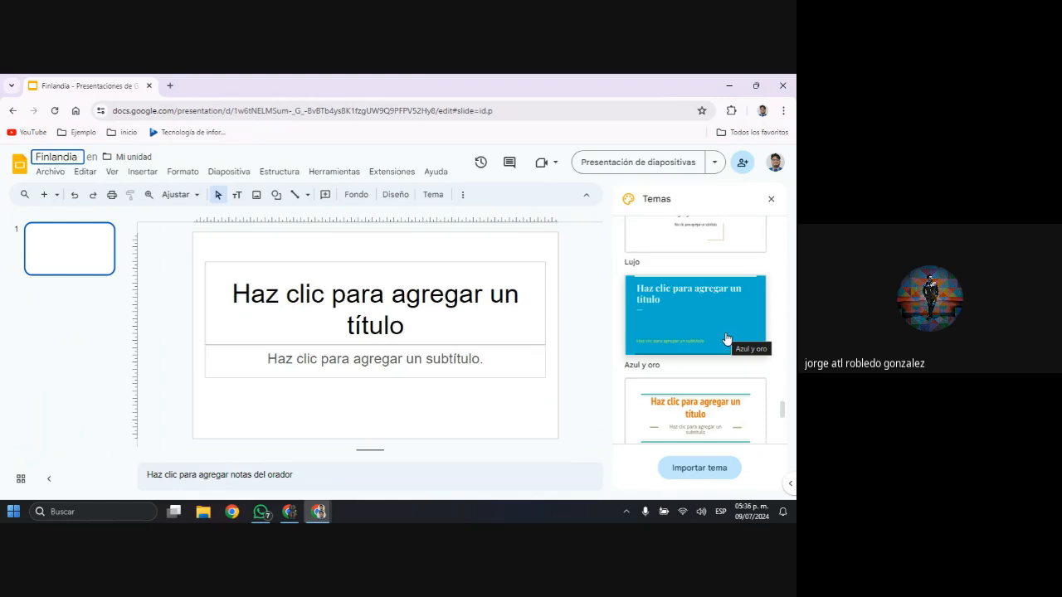
{"action": "left_click", "coordinate": [771, 201]}
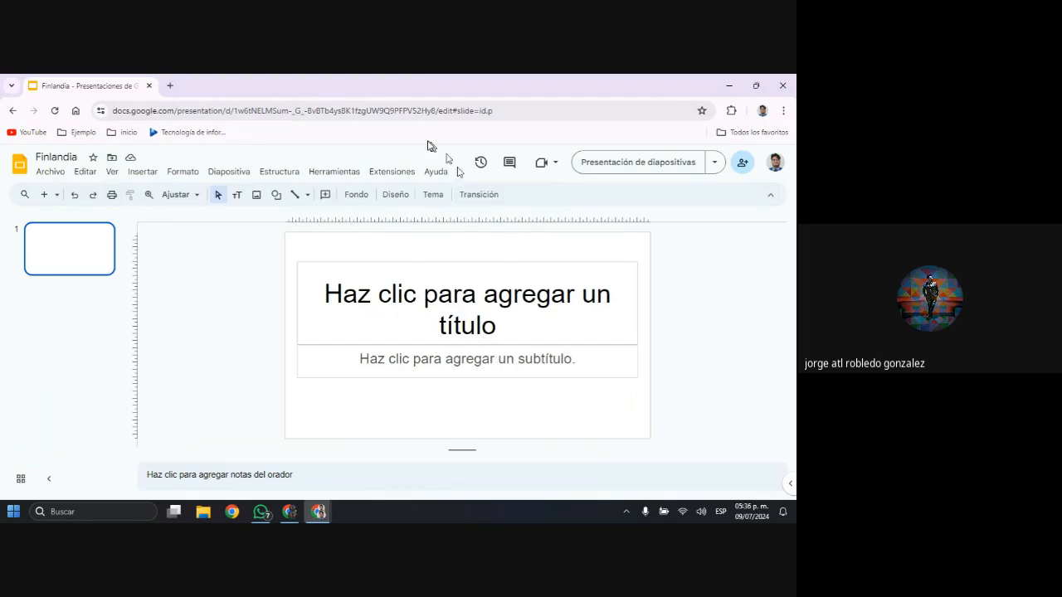
Examine the file commands for creating, opening, importing, copying, sharing and downloading the presentation
{"action": "left_click", "coordinate": [54, 178]}
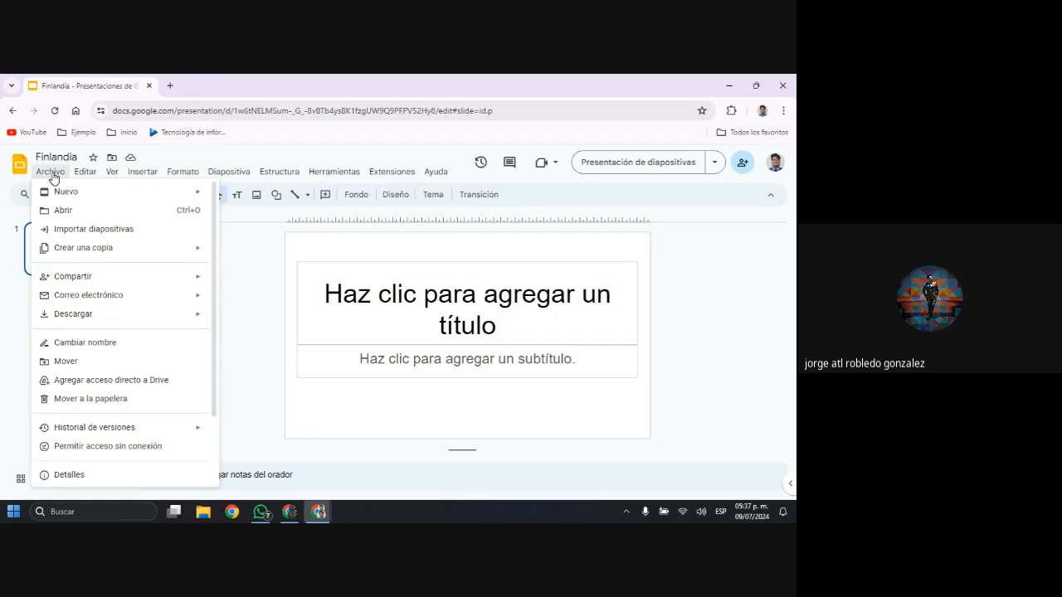
{"action": "mouse_move", "coordinate": [129, 254]}
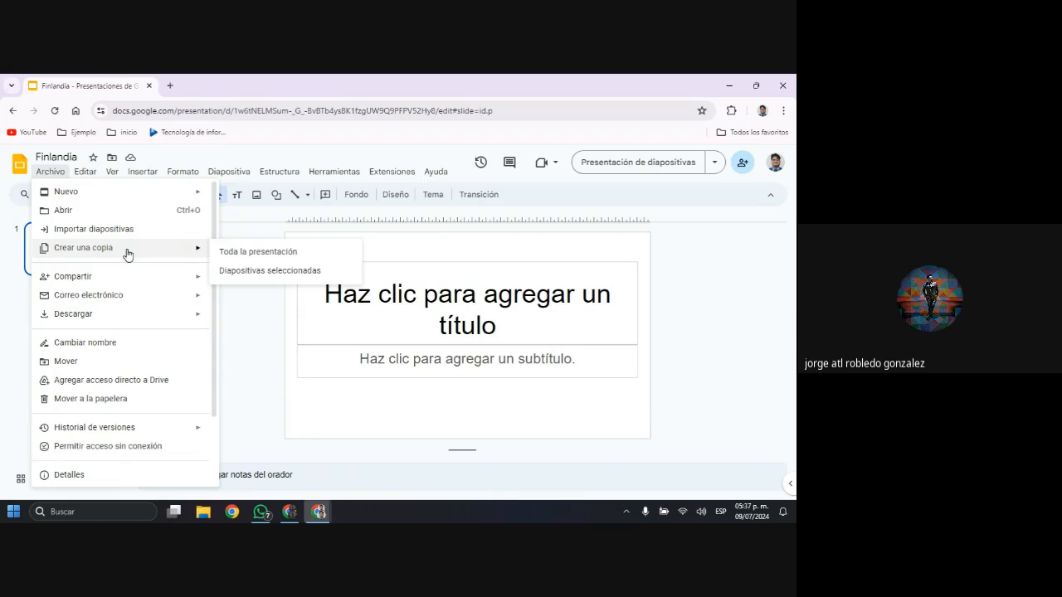
{"action": "mouse_move", "coordinate": [161, 278]}
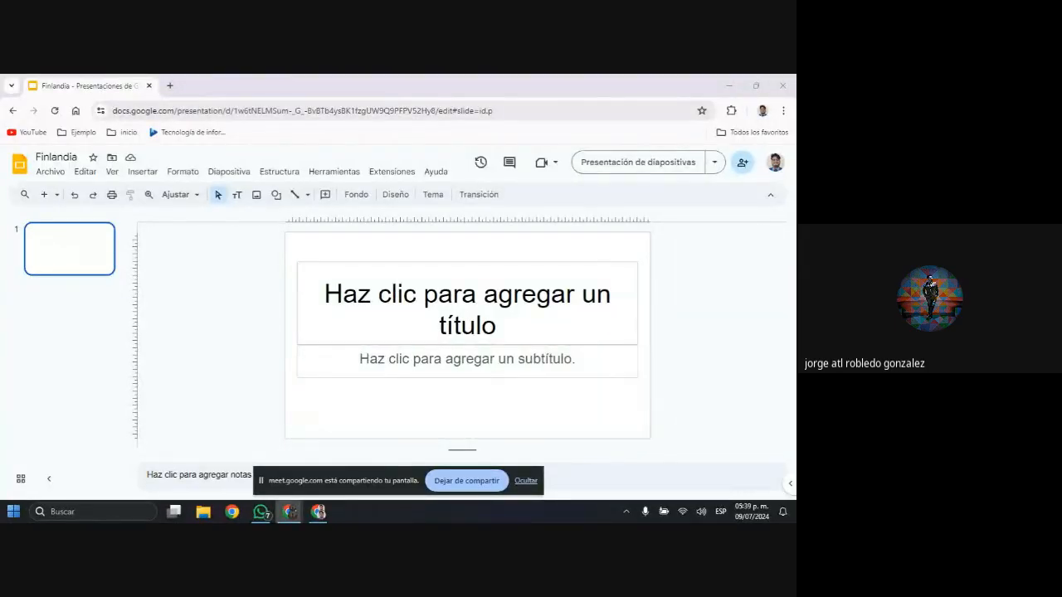
{"action": "left_click", "coordinate": [526, 482]}
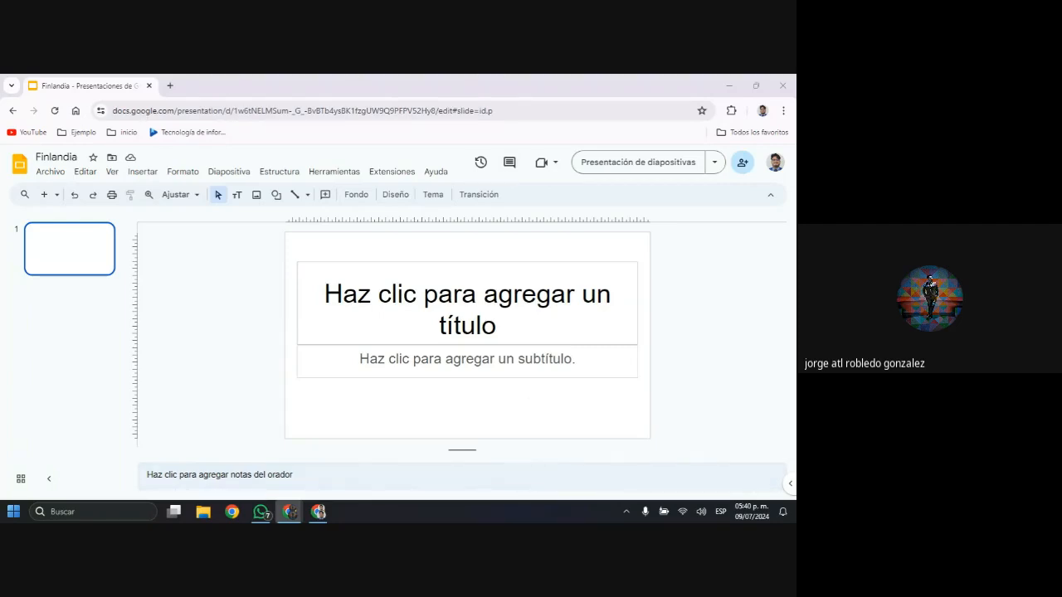
{"action": "left_click", "coordinate": [50, 172]}
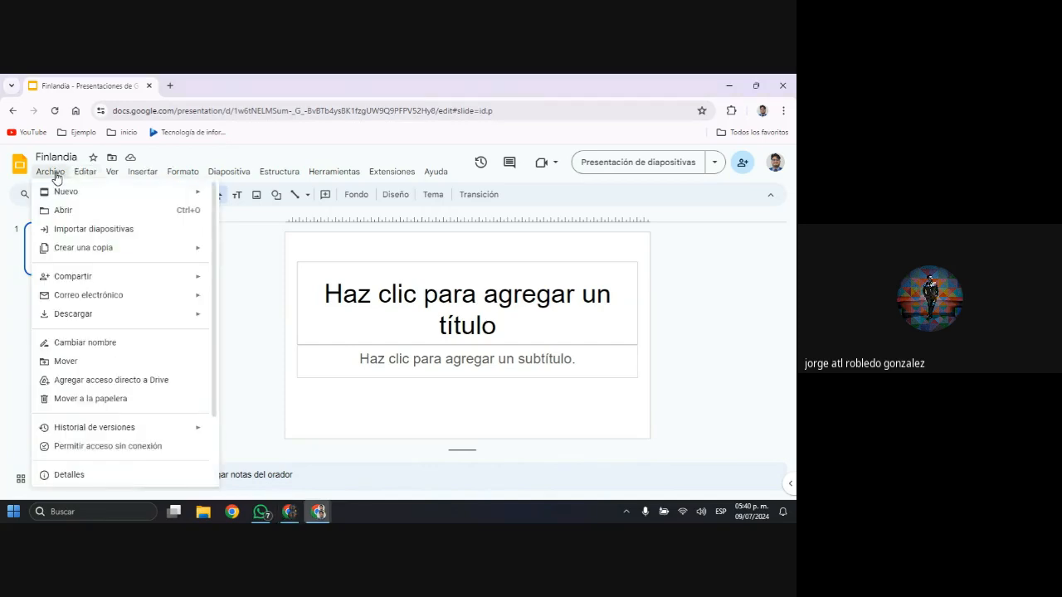
{"action": "key", "text": "Down"}
{"action": "key", "text": "Down"}
{"action": "key", "text": "Down"}
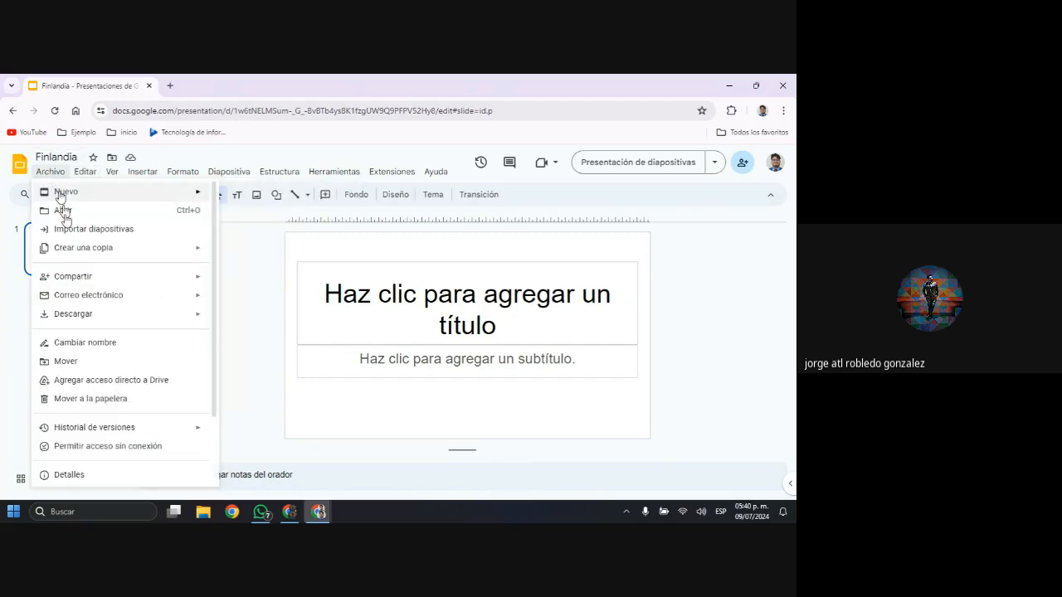
{"action": "mouse_move", "coordinate": [122, 319]}
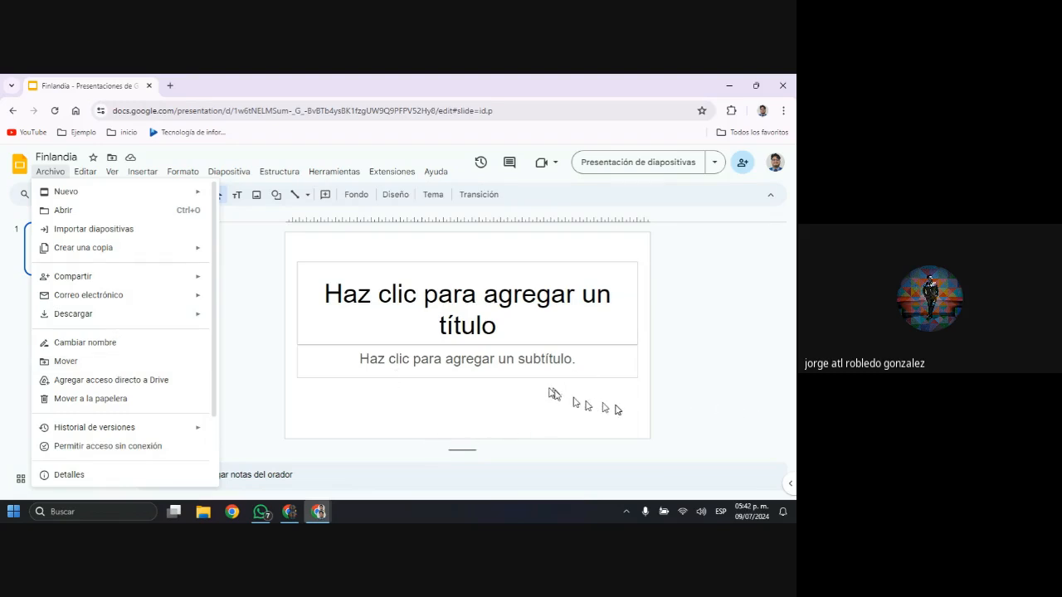
Examine the remaining file commands, from adding a Drive shortcut and version history to page setup and printing
{"action": "key", "text": "alt+Tab"}
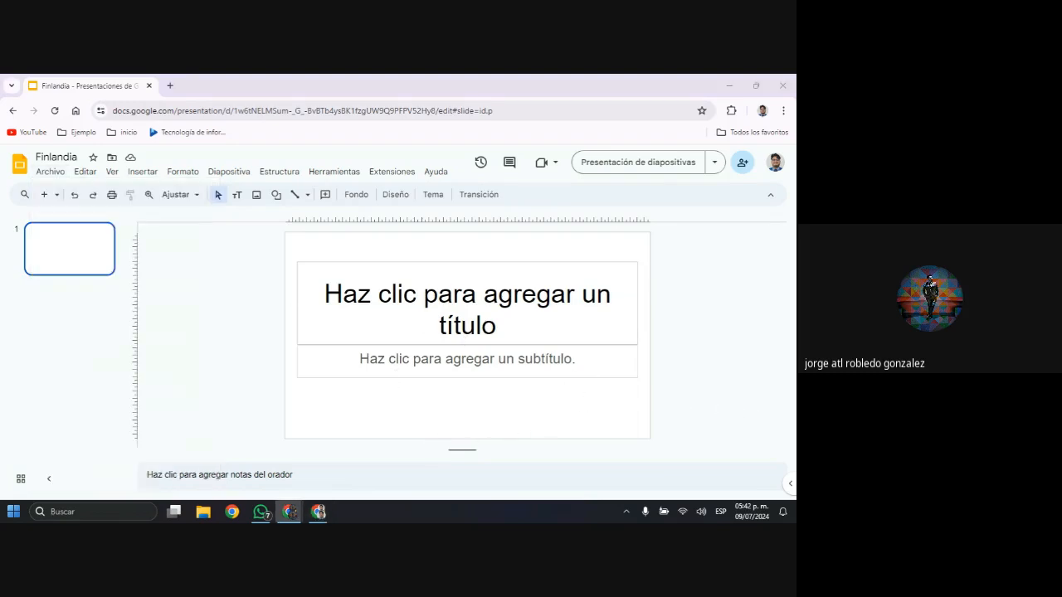
{"action": "left_click", "coordinate": [51, 172]}
{"action": "scroll", "coordinate": [107, 382], "scroll_direction": "down", "scroll_amount": 1}
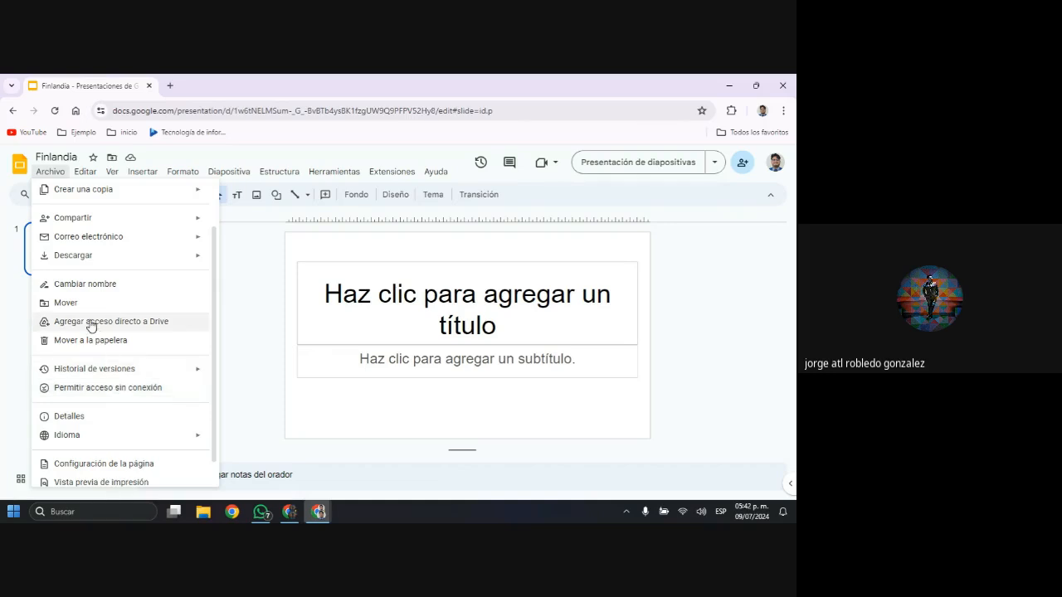
{"action": "scroll", "coordinate": [128, 436], "scroll_direction": "down", "scroll_amount": 1}
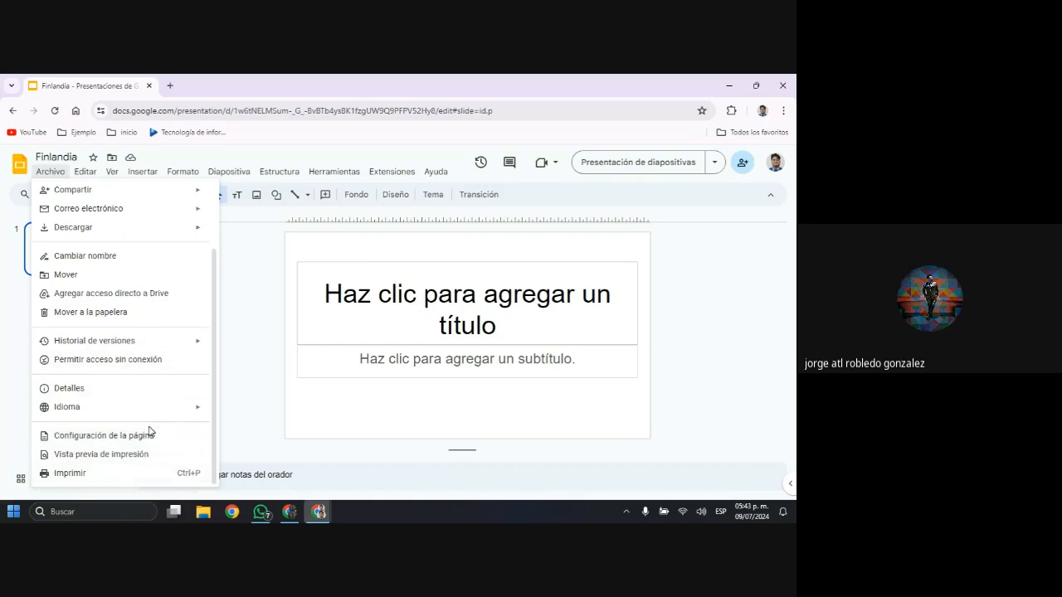
{"action": "scroll", "coordinate": [149, 432], "scroll_direction": "up", "scroll_amount": 1}
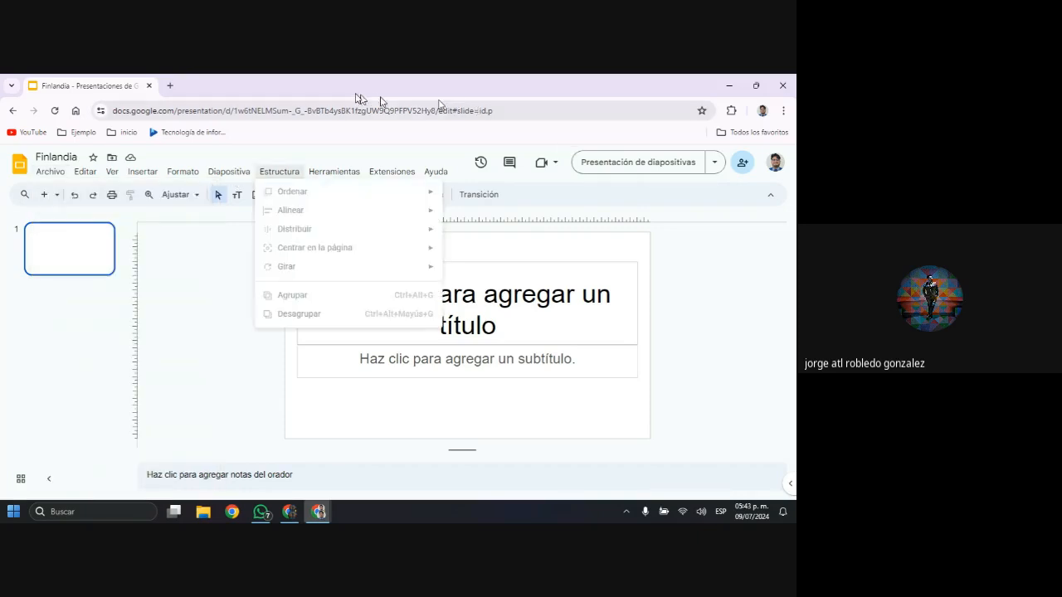
Examine the editing, view and insertion commands, including the live pointer options and slide numbers
{"action": "left_click", "coordinate": [96, 174]}
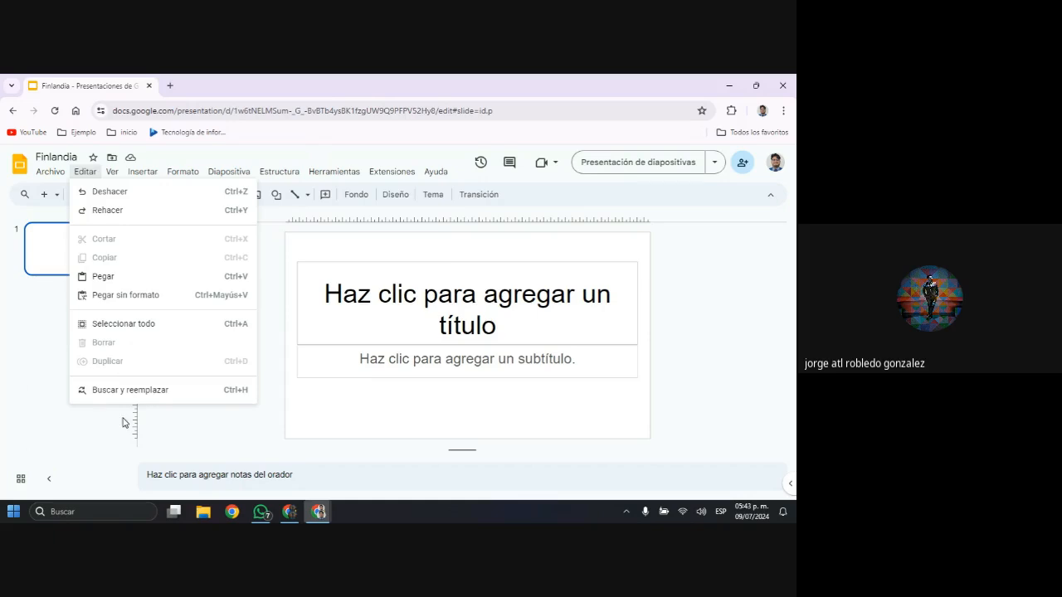
{"action": "mouse_move", "coordinate": [108, 178]}
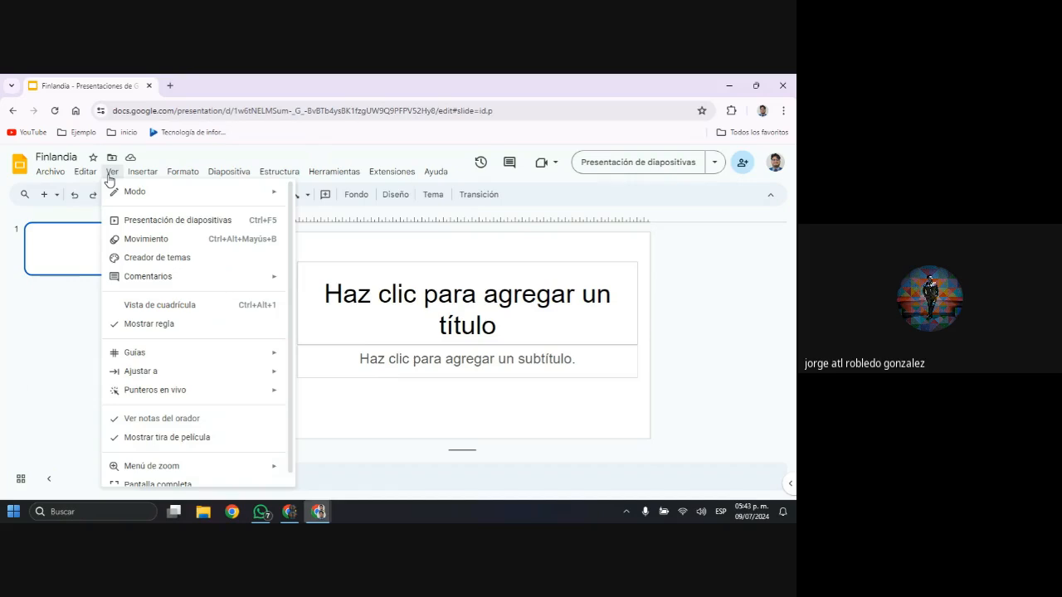
{"action": "mouse_move", "coordinate": [144, 180]}
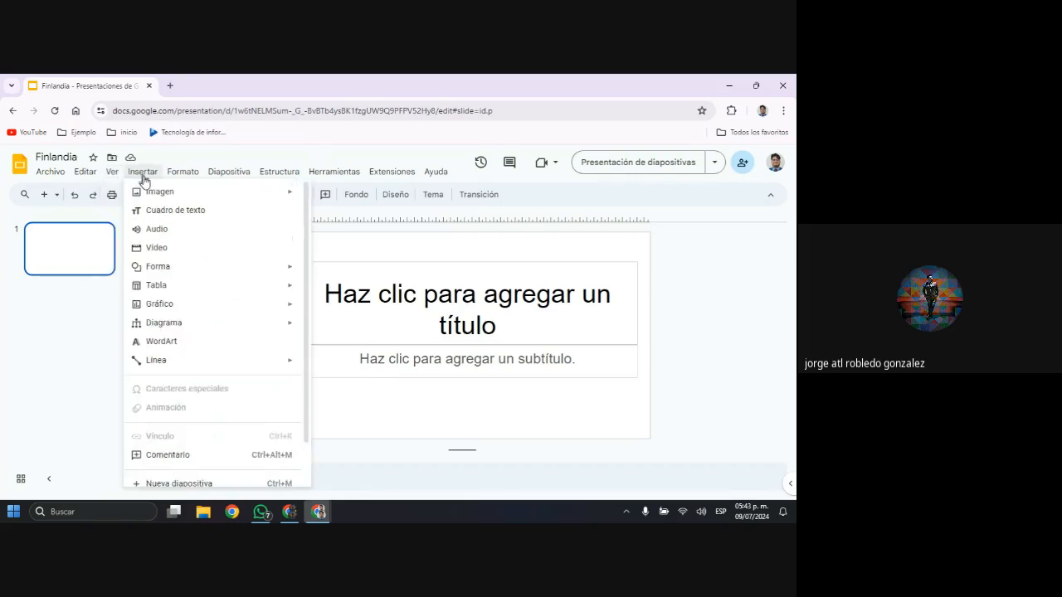
{"action": "mouse_move", "coordinate": [116, 196]}
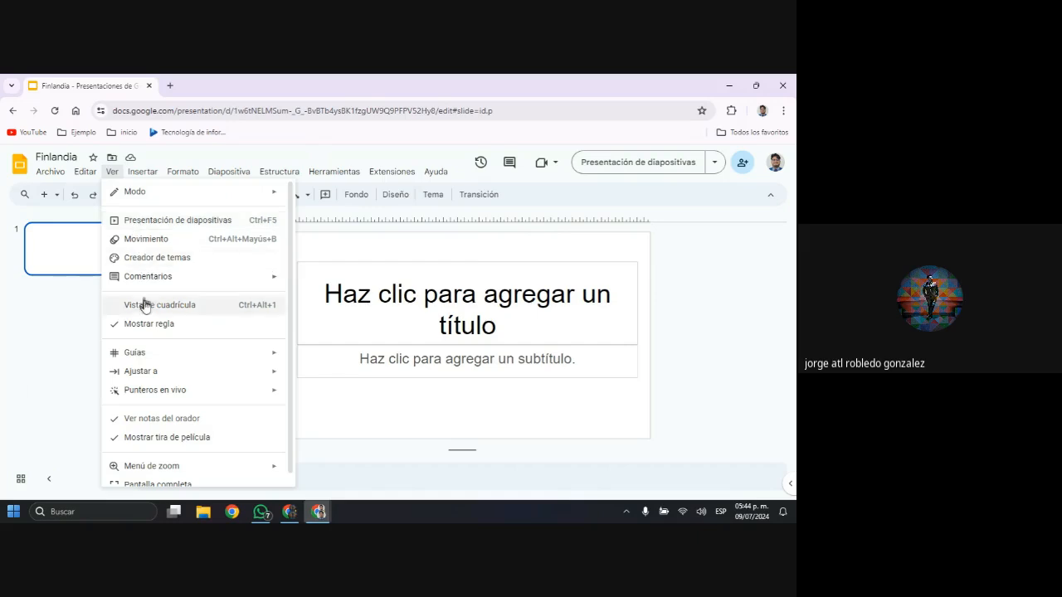
{"action": "mouse_move", "coordinate": [156, 372]}
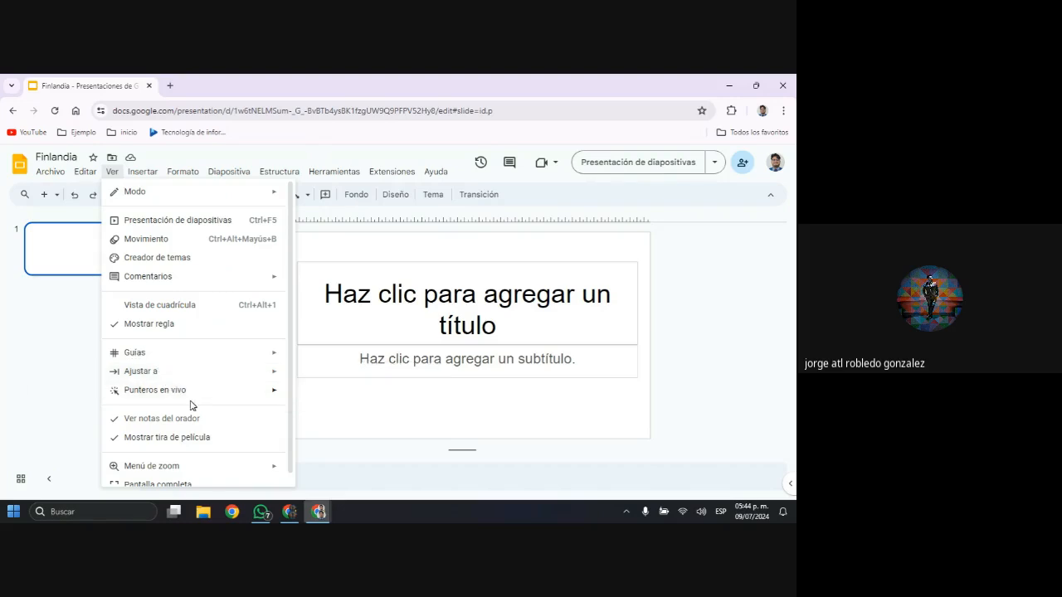
{"action": "mouse_move", "coordinate": [205, 392]}
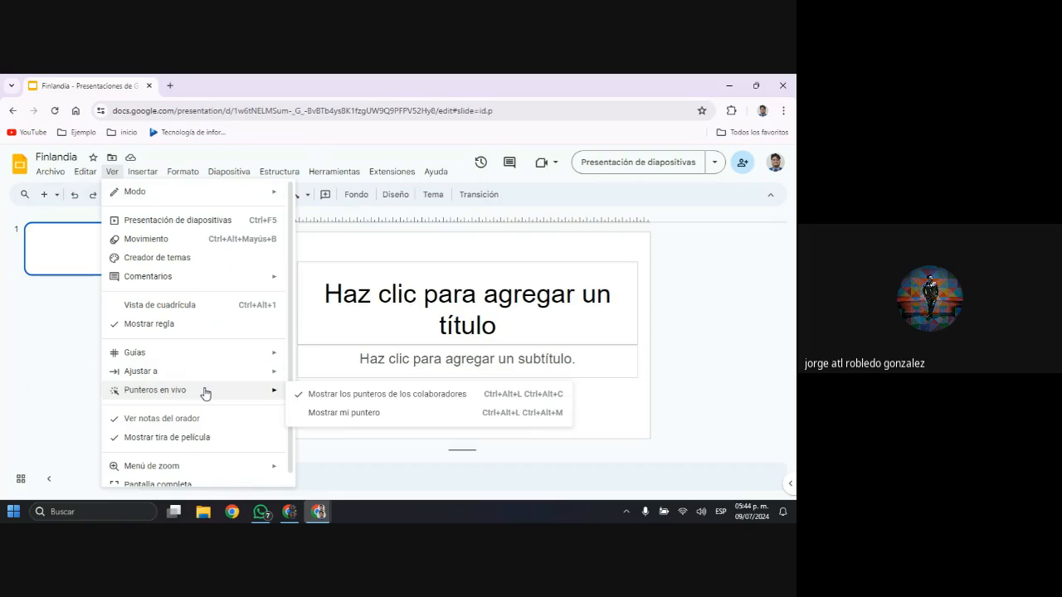
{"action": "scroll", "coordinate": [206, 393], "scroll_direction": "down", "scroll_amount": 1}
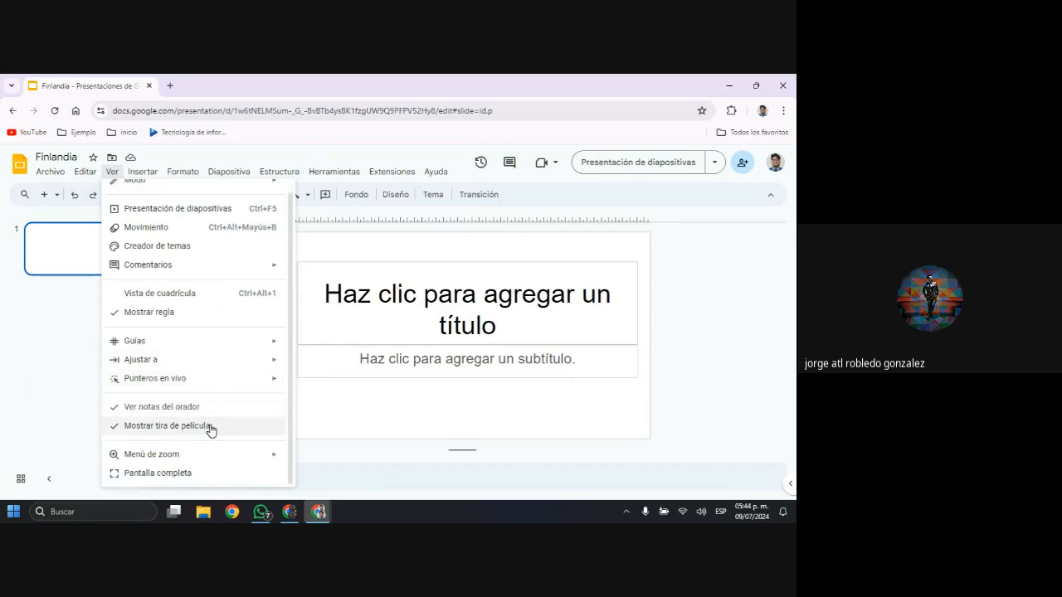
{"action": "mouse_move", "coordinate": [158, 176]}
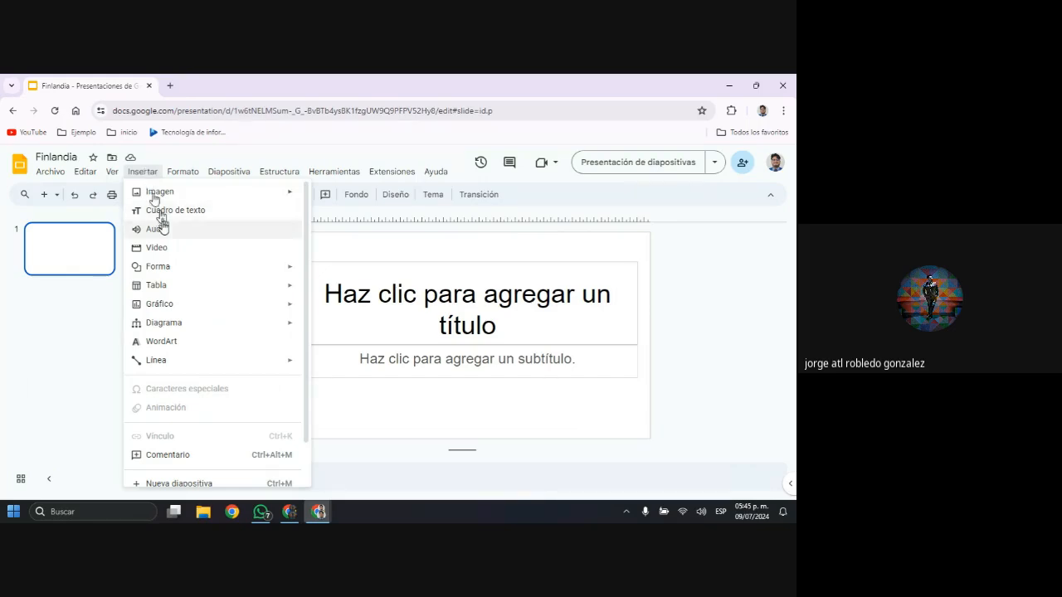
{"action": "scroll", "coordinate": [179, 332], "scroll_direction": "down", "scroll_amount": 1}
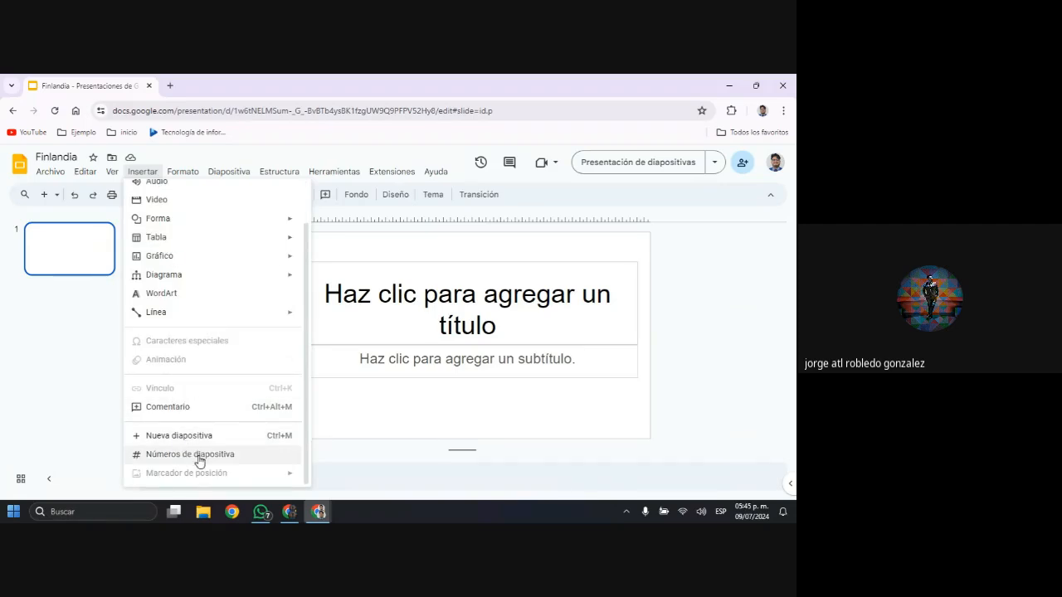
{"action": "mouse_move", "coordinate": [187, 174]}
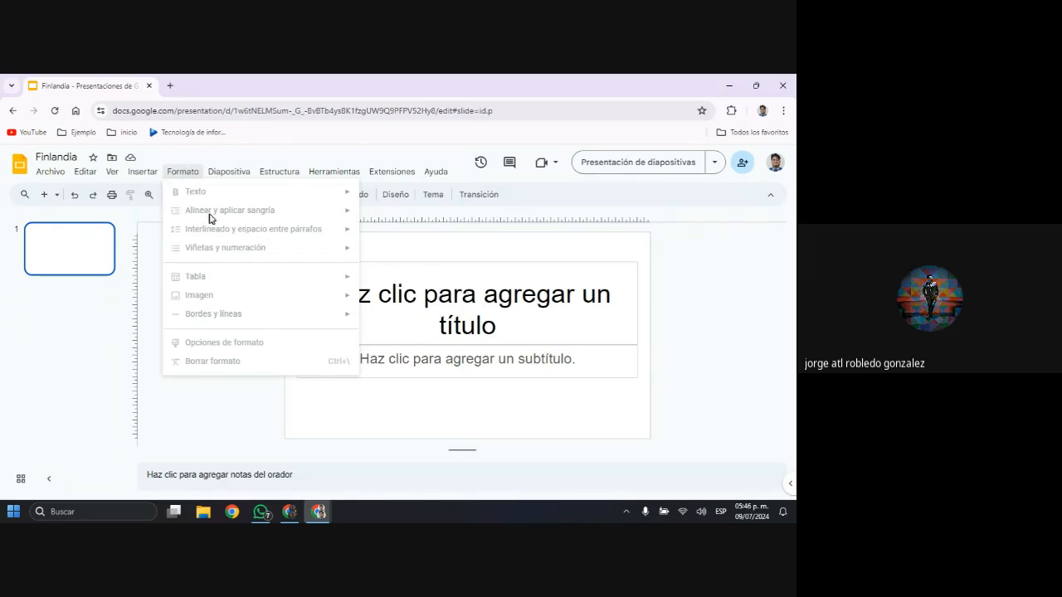
Select the title placeholder and examine its text style, alignment and line spacing options
{"action": "left_click", "coordinate": [431, 311]}
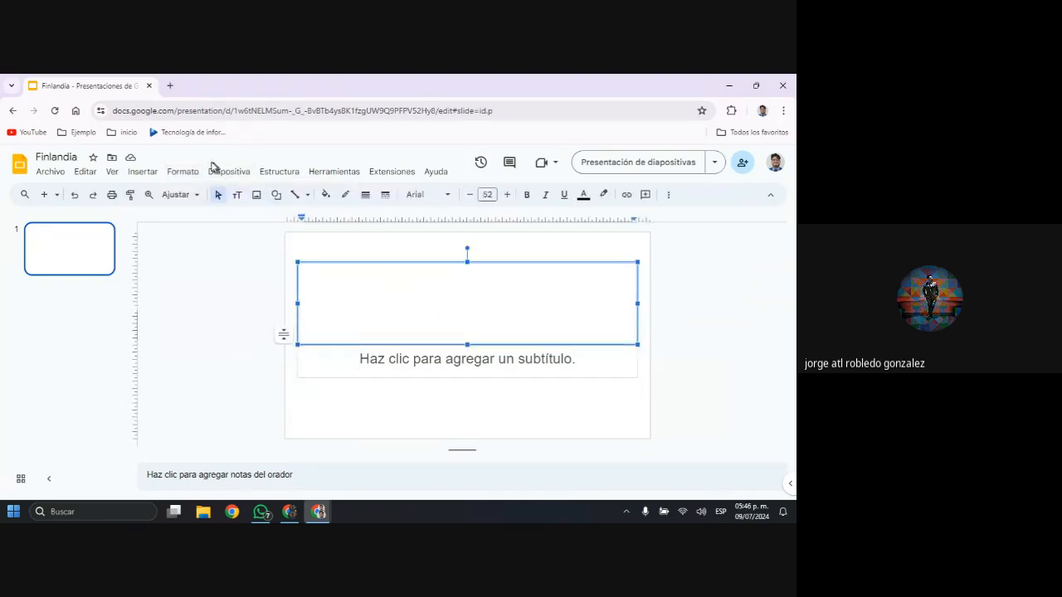
{"action": "left_click", "coordinate": [184, 171]}
{"action": "mouse_move", "coordinate": [212, 196]}
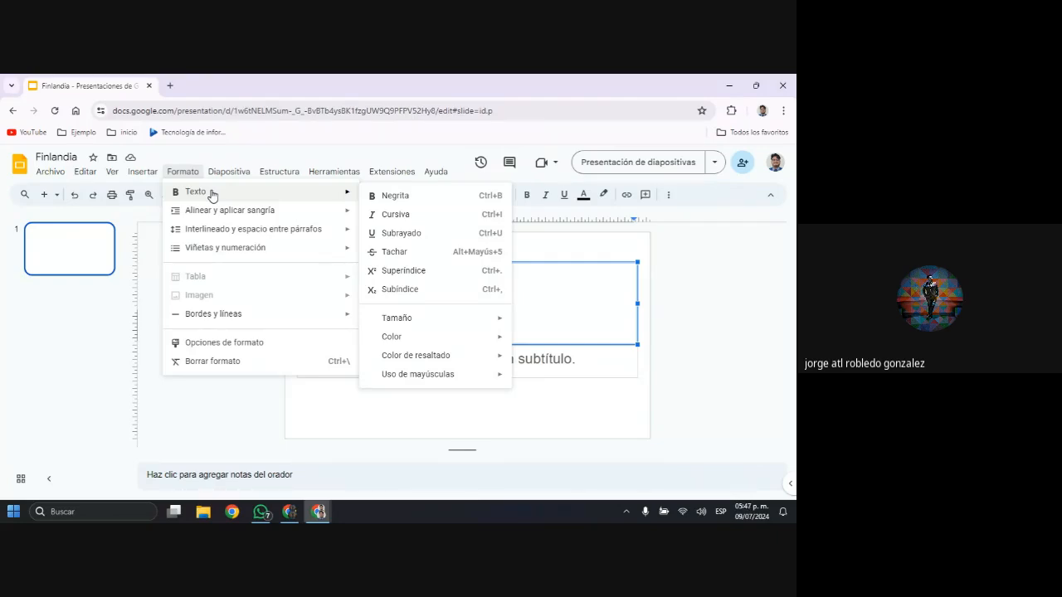
{"action": "key", "text": "Right"}
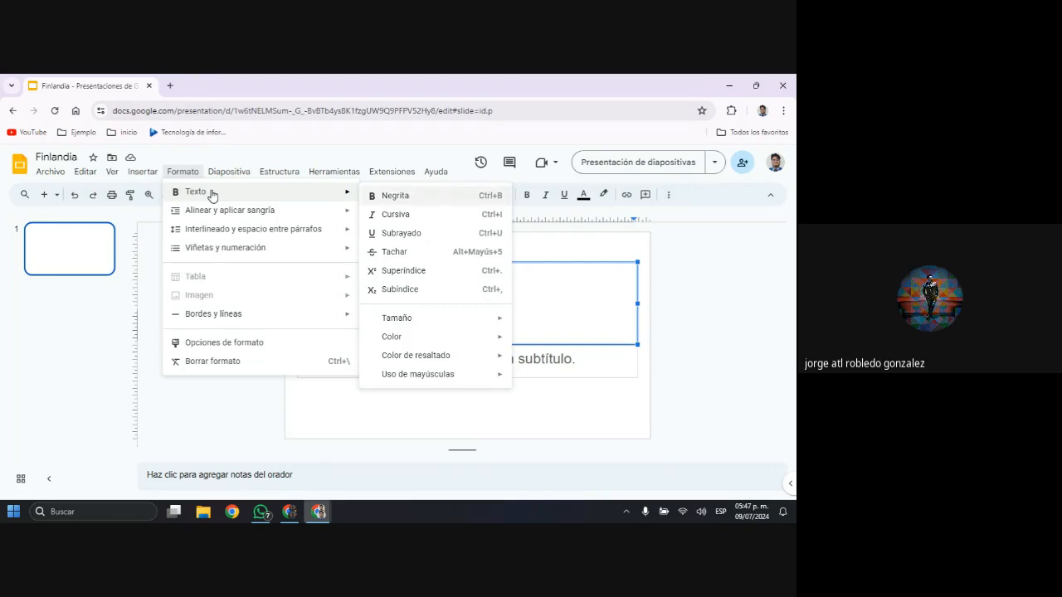
{"action": "key", "text": "Left"}
{"action": "key", "text": "Down"}
{"action": "key", "text": "Right"}
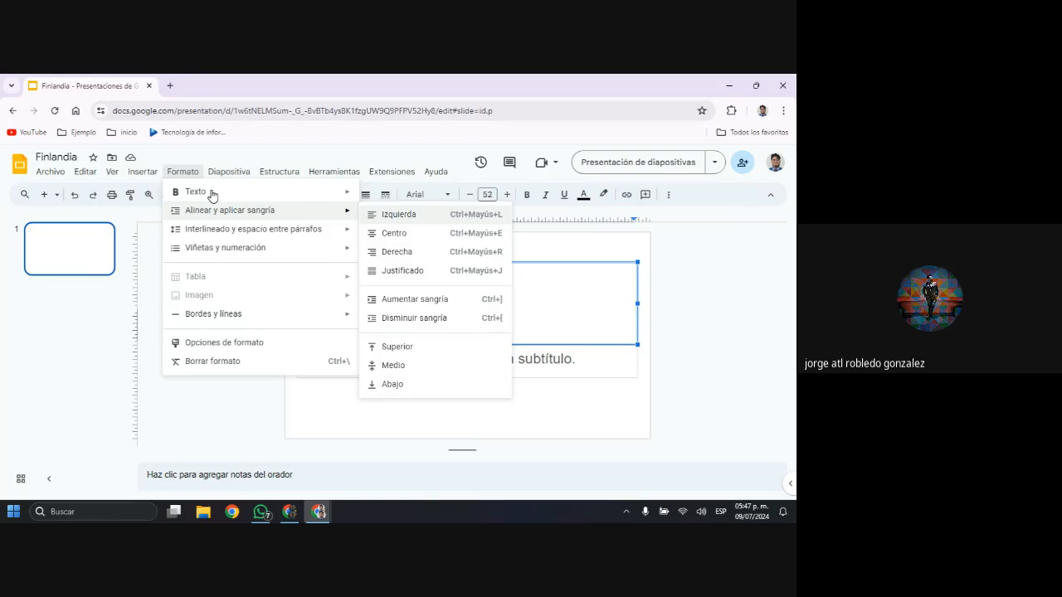
{"action": "key", "text": "Left"}
{"action": "key", "text": "Down"}
{"action": "key", "text": "Right"}
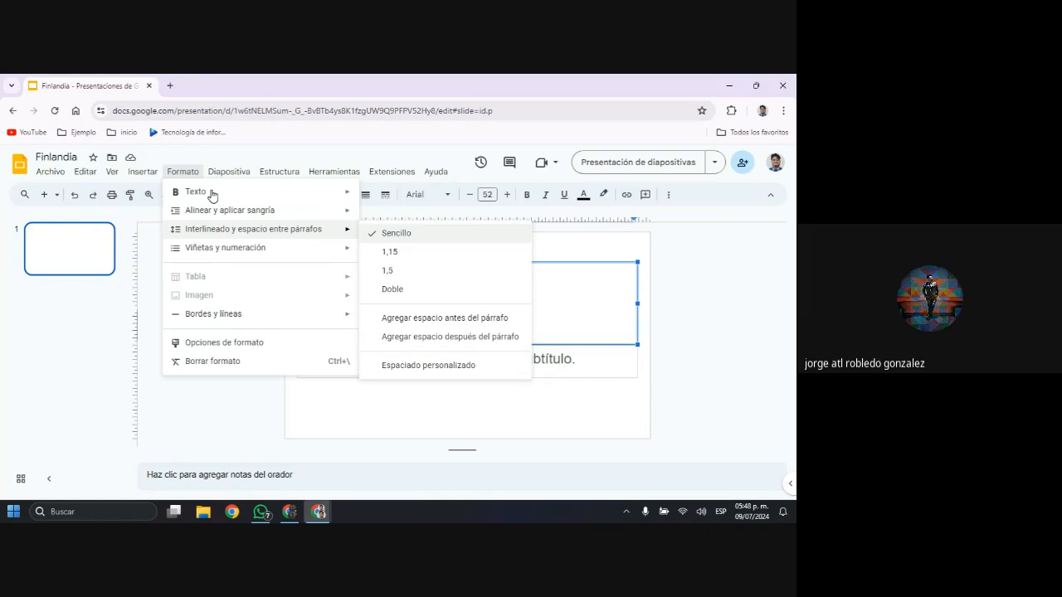
Examine the bullet and numbering options for the title placeholder, including the numbered list styles
{"action": "key", "text": "Left"}
{"action": "key", "text": "Down"}
{"action": "key", "text": "Right"}
{"action": "key", "text": "Right"}
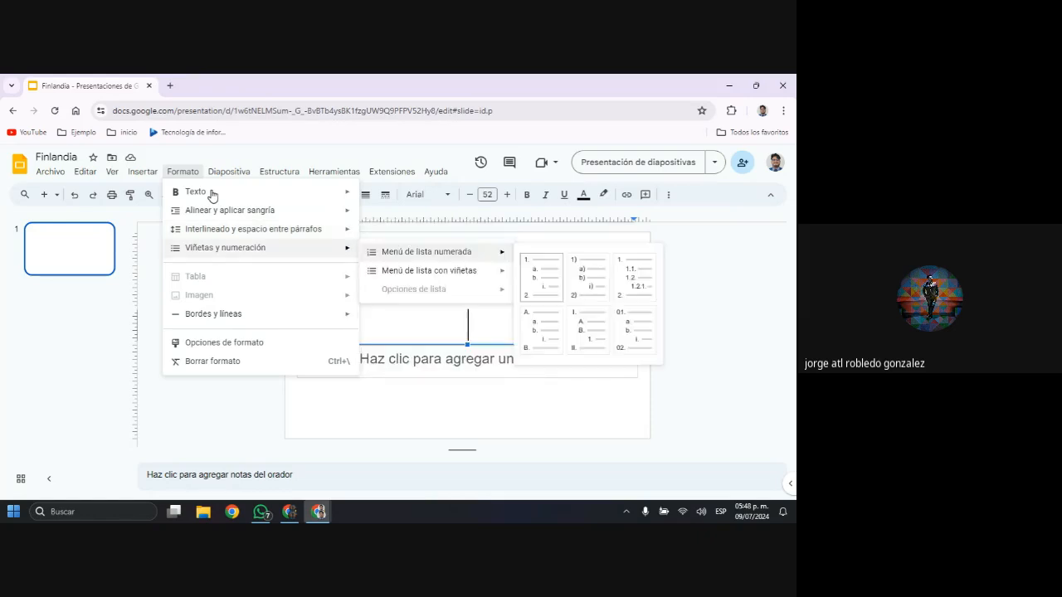
{"action": "key", "text": "Down"}
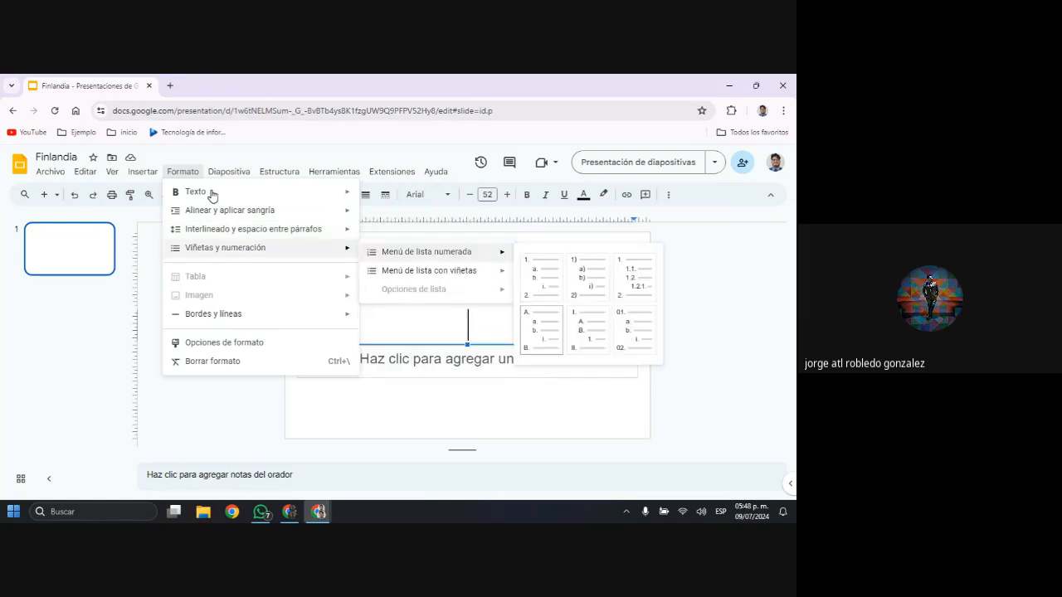
{"action": "key", "text": "Left"}
{"action": "key", "text": "Left"}
{"action": "key", "text": "Left"}
{"action": "key", "text": "Left"}
{"action": "key", "text": "Left"}
{"action": "key", "text": "Left"}
{"action": "key", "text": "Left"}
{"action": "key", "text": "Left"}
{"action": "key", "text": "Left"}
{"action": "key", "text": "Left"}
{"action": "key", "text": "Left"}
{"action": "key", "text": "Left"}
{"action": "key", "text": "Left"}
{"action": "key", "text": "Left"}
{"action": "key", "text": "Left"}
{"action": "key", "text": "Left"}
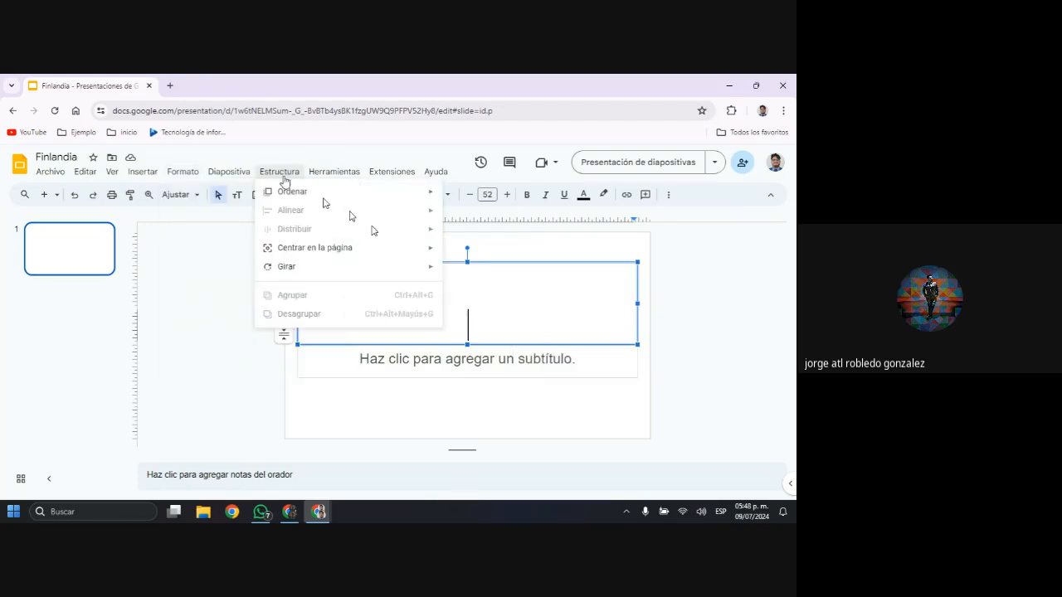
Examine the formatting commands available for the title placeholder, from text and alignment to borders and format options
{"action": "mouse_move", "coordinate": [214, 175]}
{"action": "mouse_move", "coordinate": [173, 178]}
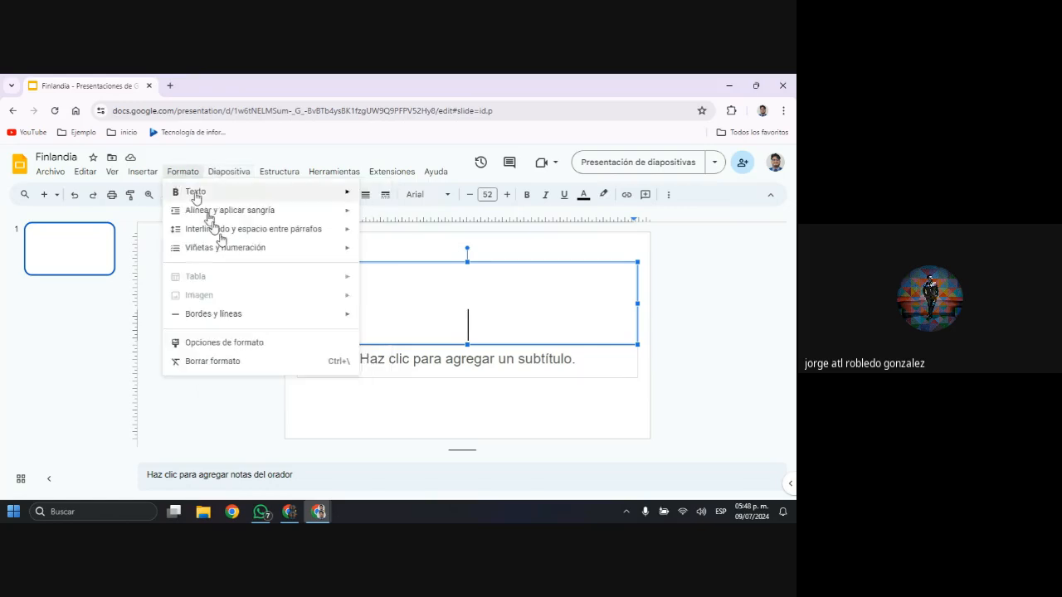
{"action": "mouse_move", "coordinate": [258, 249]}
{"action": "mouse_move", "coordinate": [430, 277]}
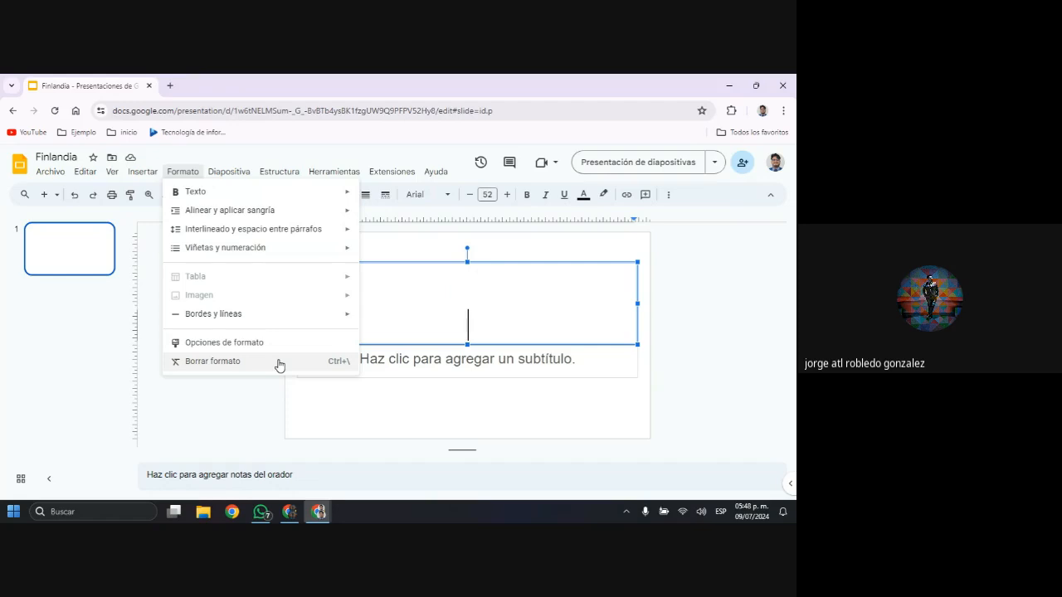
{"action": "left_click", "coordinate": [455, 246]}
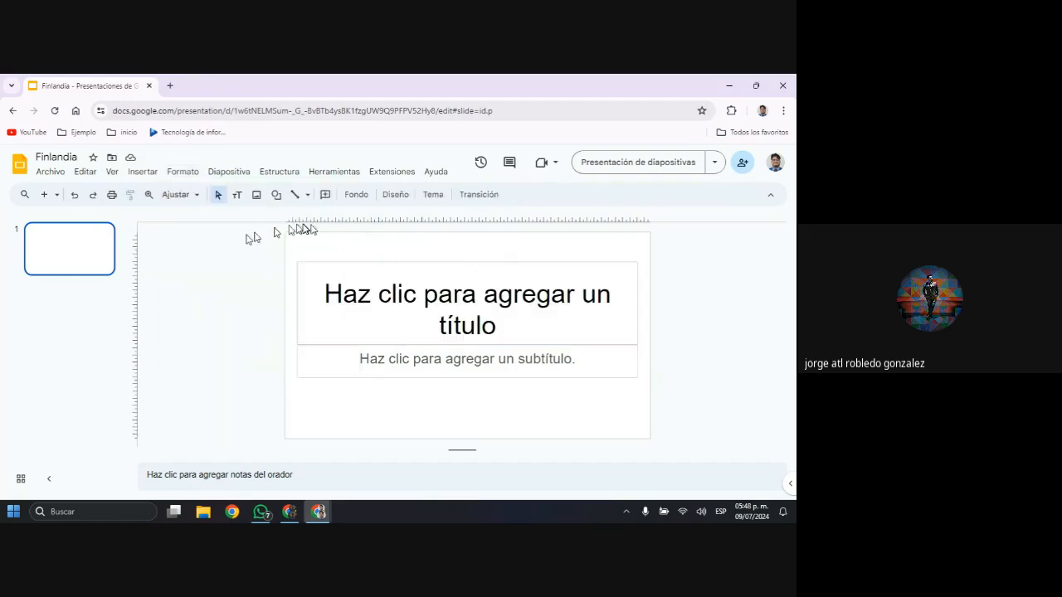
{"action": "left_click", "coordinate": [359, 300]}
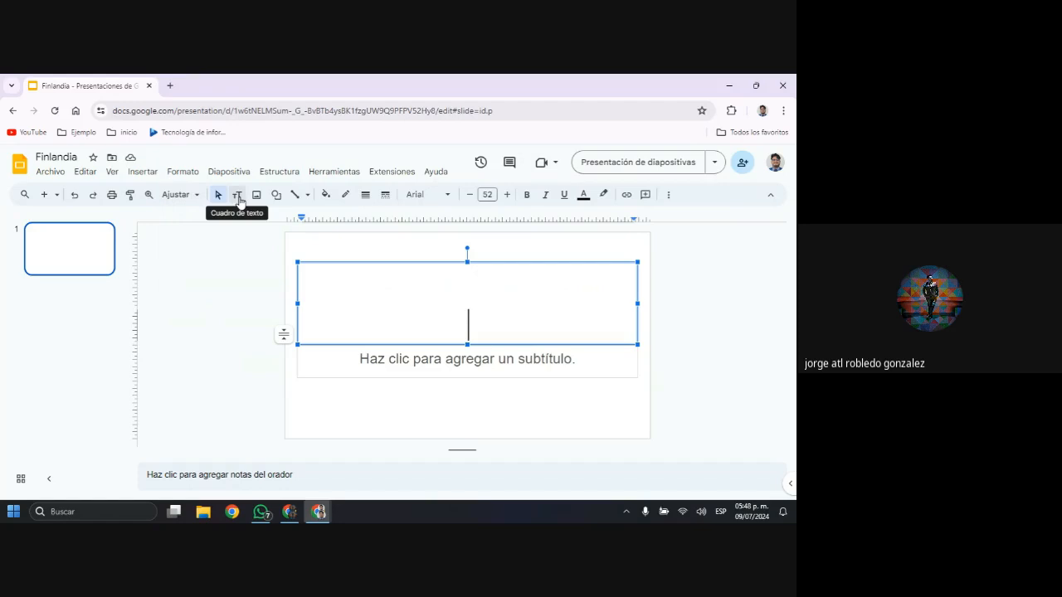
{"action": "left_click", "coordinate": [185, 173]}
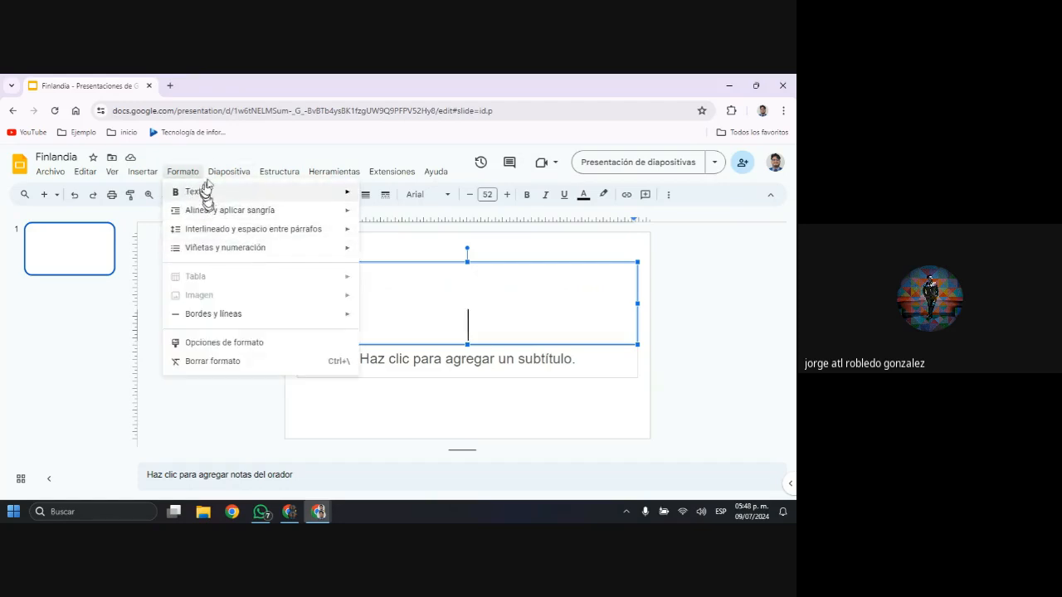
Examine the slide commands and the arrangement options for the title placeholder, including horizontal and vertical centring on the page
{"action": "mouse_move", "coordinate": [229, 174]}
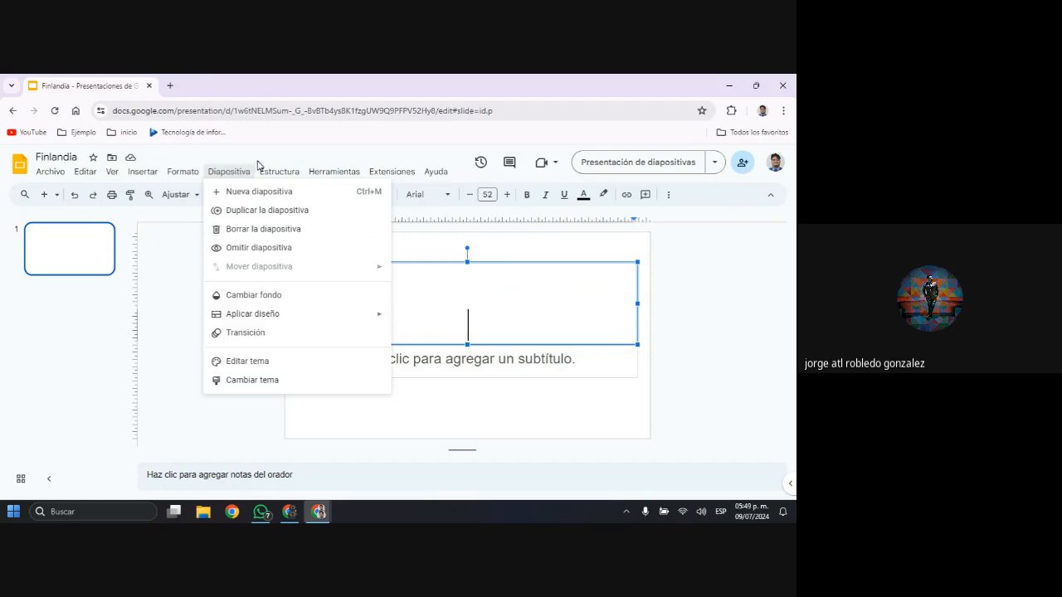
{"action": "mouse_move", "coordinate": [273, 173]}
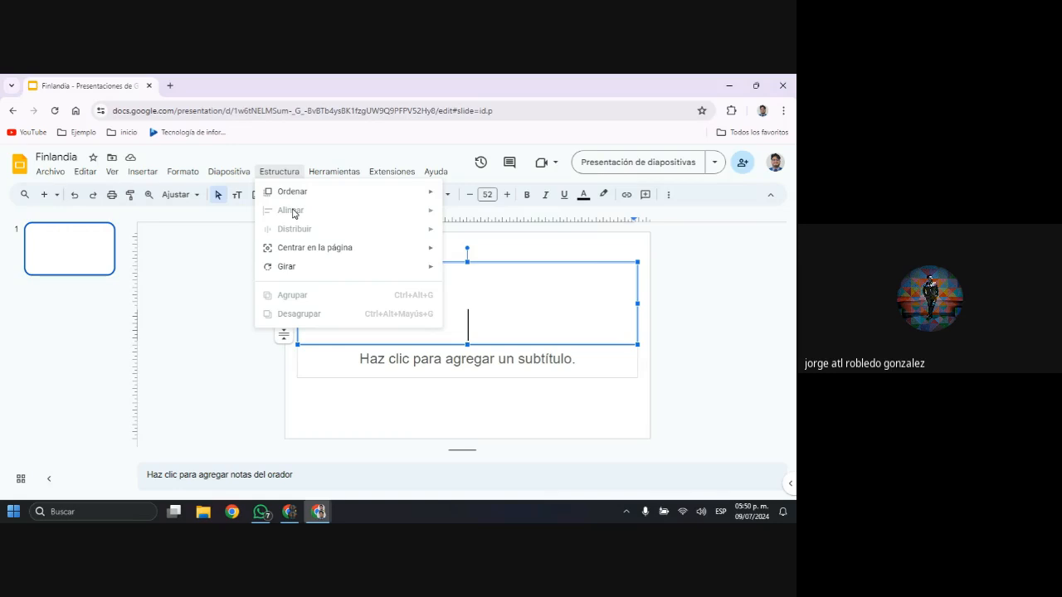
{"action": "mouse_move", "coordinate": [403, 248]}
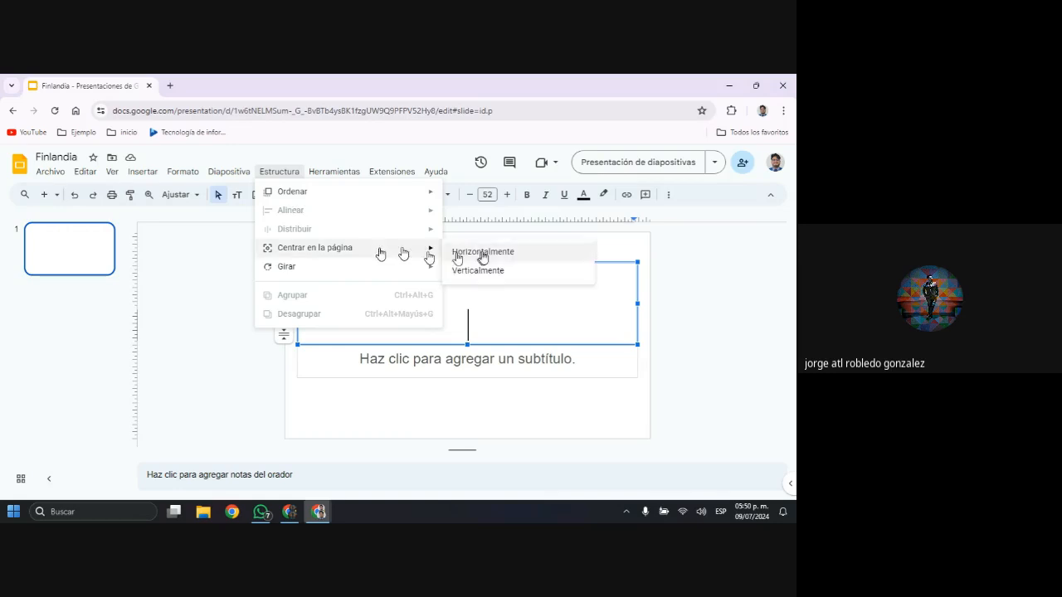
{"action": "left_click", "coordinate": [625, 257]}
{"action": "left_click", "coordinate": [607, 264]}
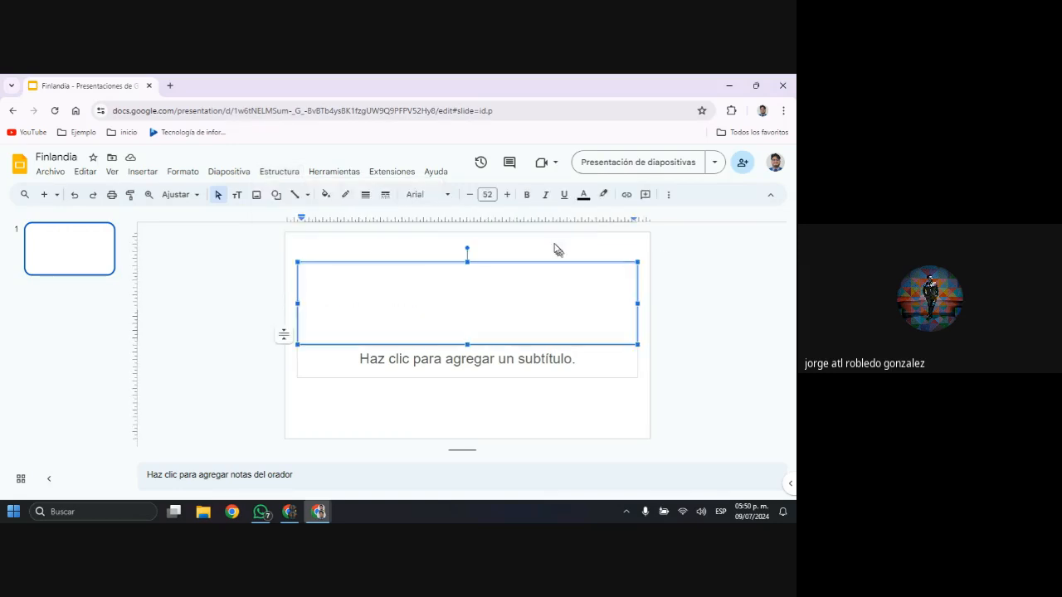
{"action": "left_click", "coordinate": [583, 261]}
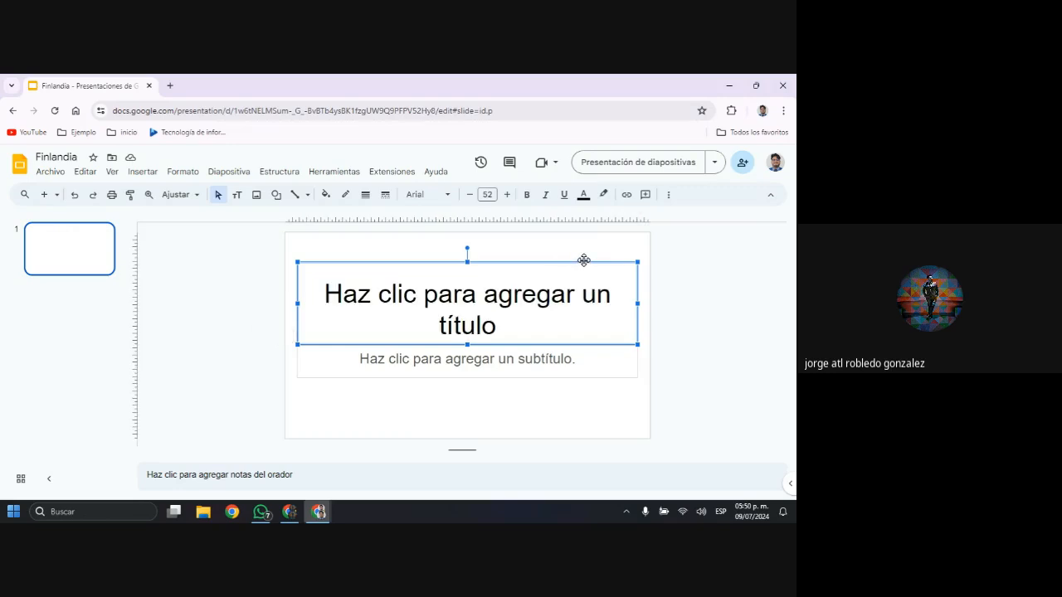
Select the title and subtitle placeholders together and examine the arrangement commands available for them, including alignment
{"action": "left_click", "coordinate": [280, 174]}
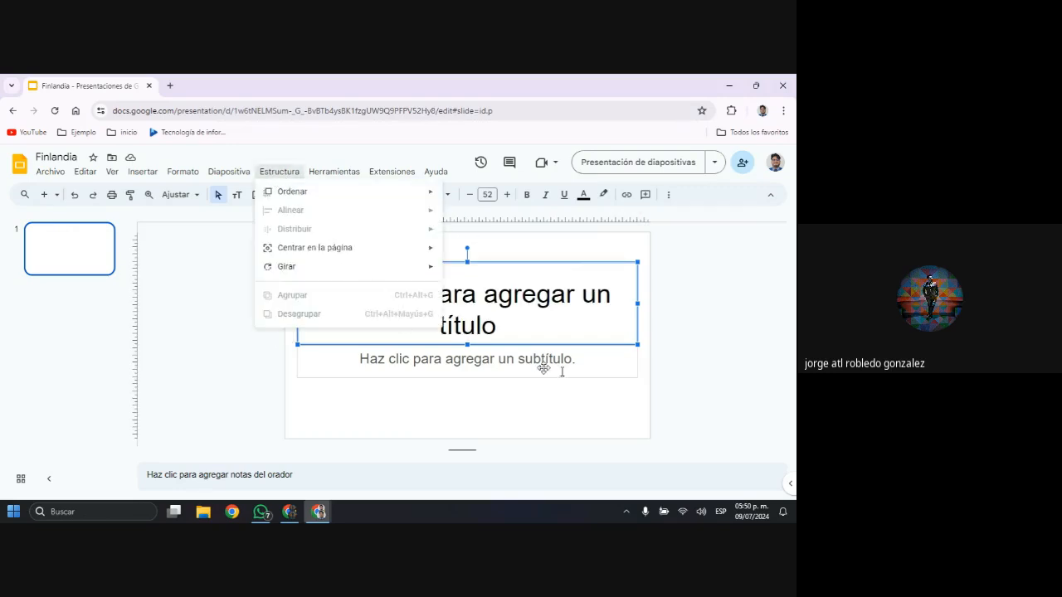
{"action": "left_click_drag", "start_coordinate": [673, 423], "coordinate": [276, 228]}
{"action": "left_click", "coordinate": [244, 174]}
{"action": "mouse_move", "coordinate": [263, 171]}
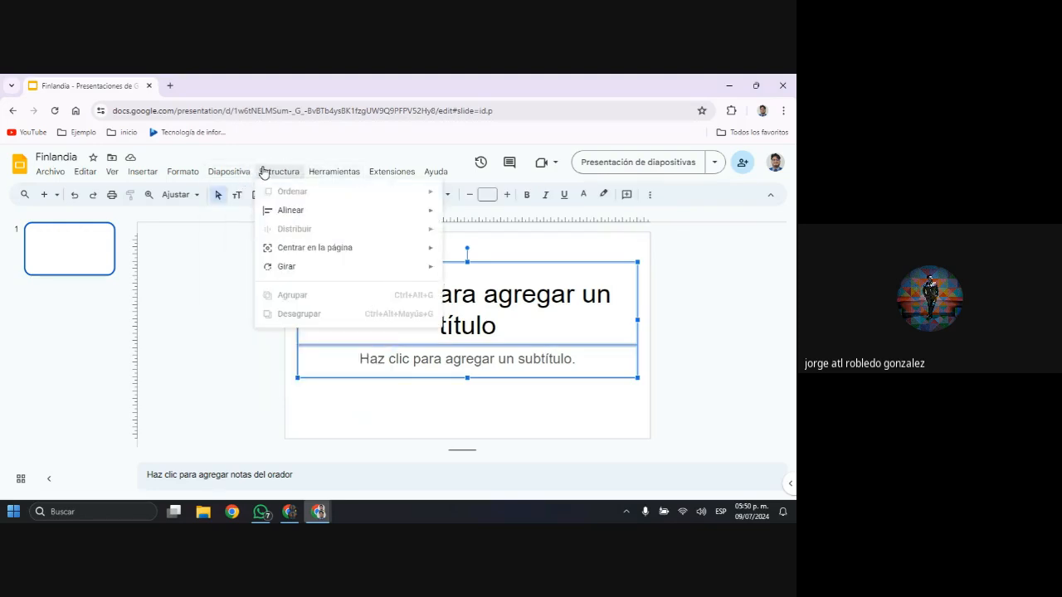
{"action": "mouse_move", "coordinate": [307, 217]}
{"action": "key", "text": "Escape"}
{"action": "key", "text": "Escape"}
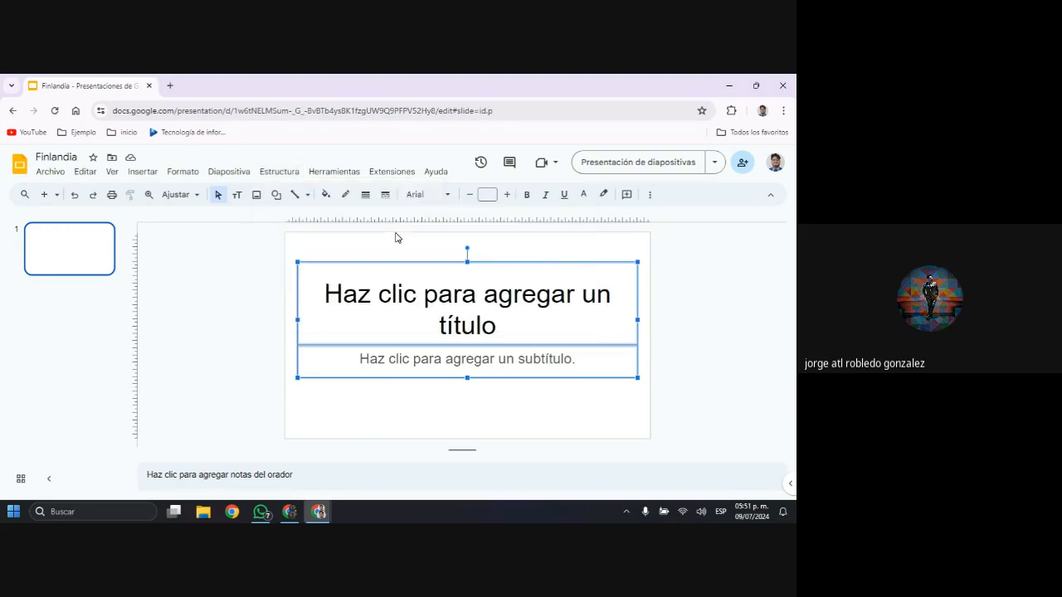
Select only the title placeholder and examine the slide, rotation and extension commands, then the speaker notes area
{"action": "left_click", "coordinate": [430, 267]}
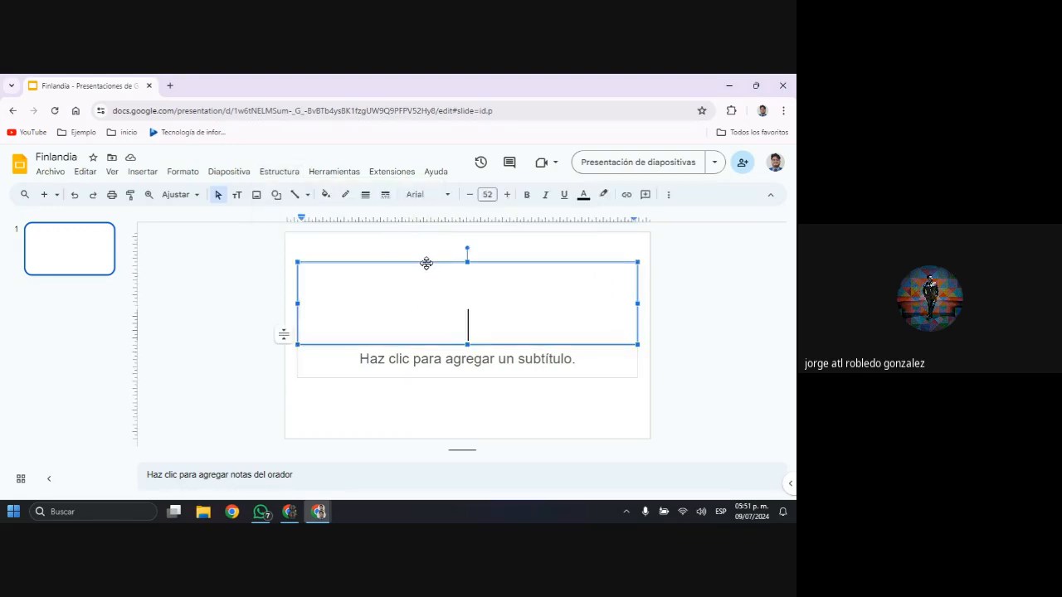
{"action": "left_click", "coordinate": [246, 173]}
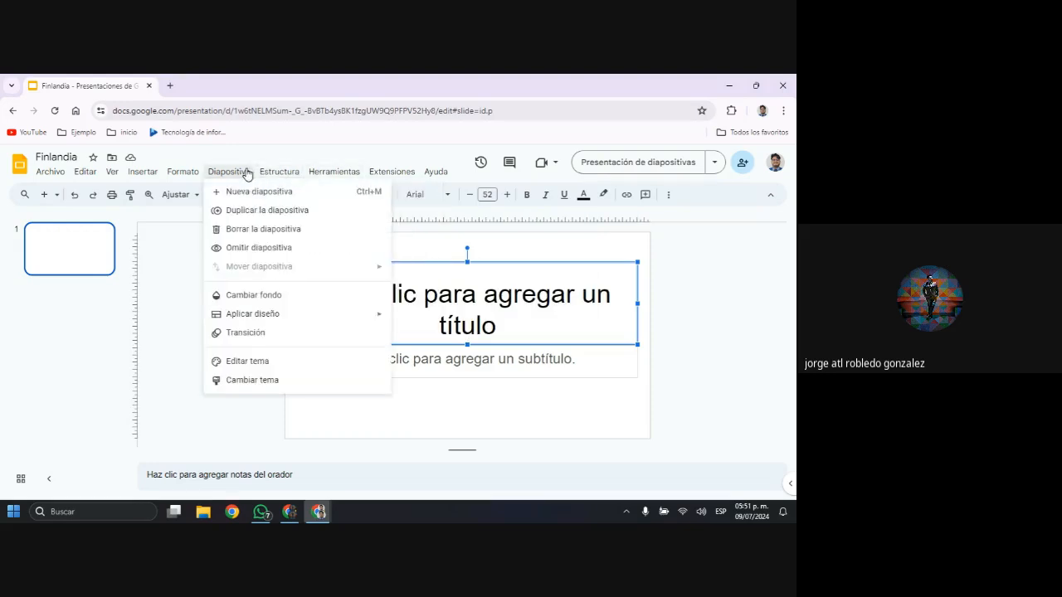
{"action": "mouse_move", "coordinate": [280, 173]}
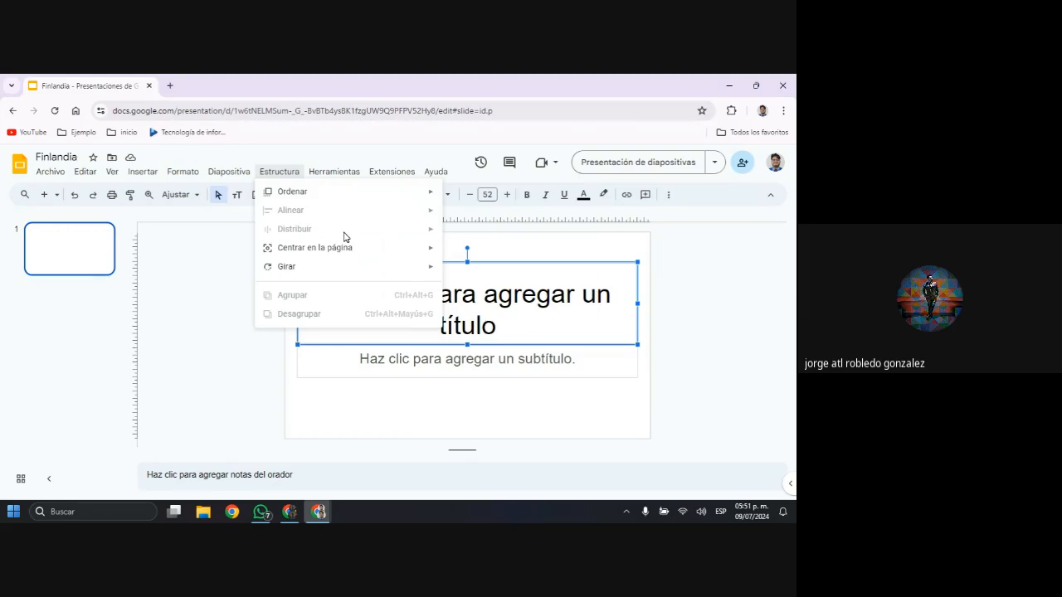
{"action": "mouse_move", "coordinate": [364, 270]}
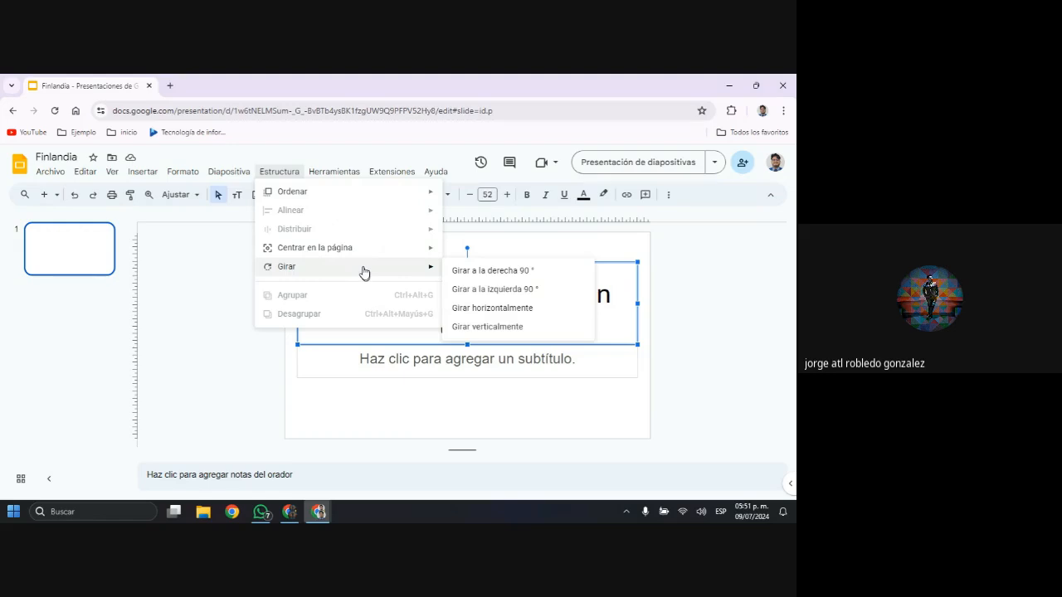
{"action": "mouse_move", "coordinate": [341, 178]}
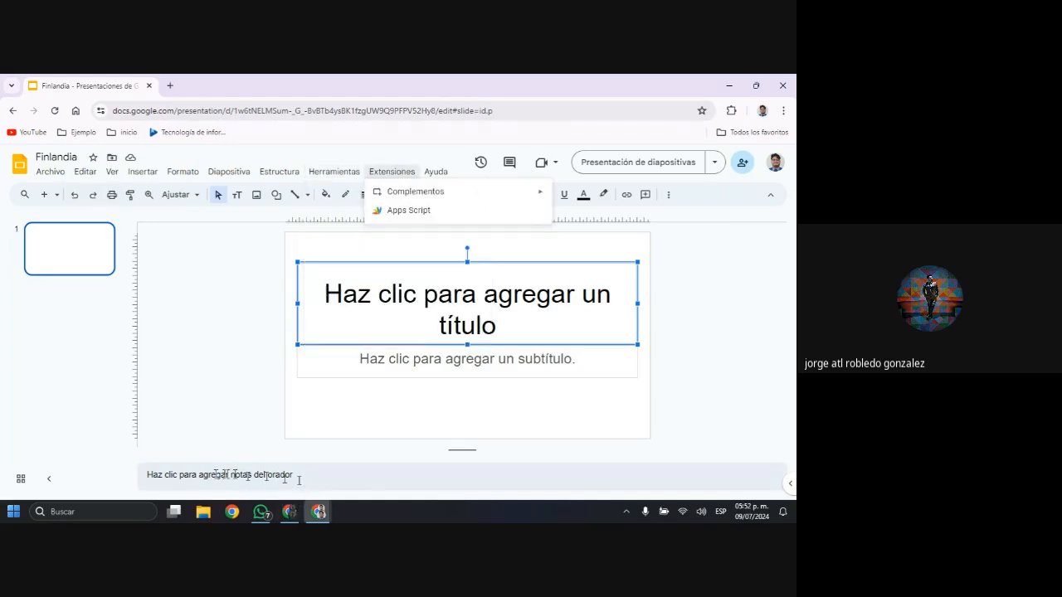
{"action": "left_click", "coordinate": [162, 473]}
{"action": "left_click", "coordinate": [200, 482]}
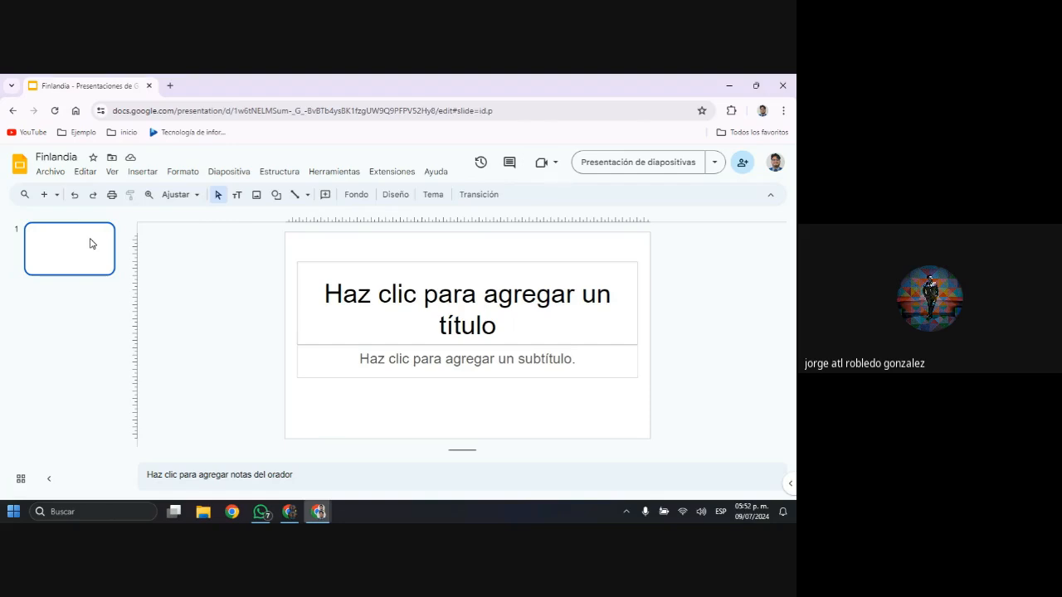
Examine the layouts offered for a new slide and the text formatting controls for the title placeholder
{"action": "left_click", "coordinate": [56, 196]}
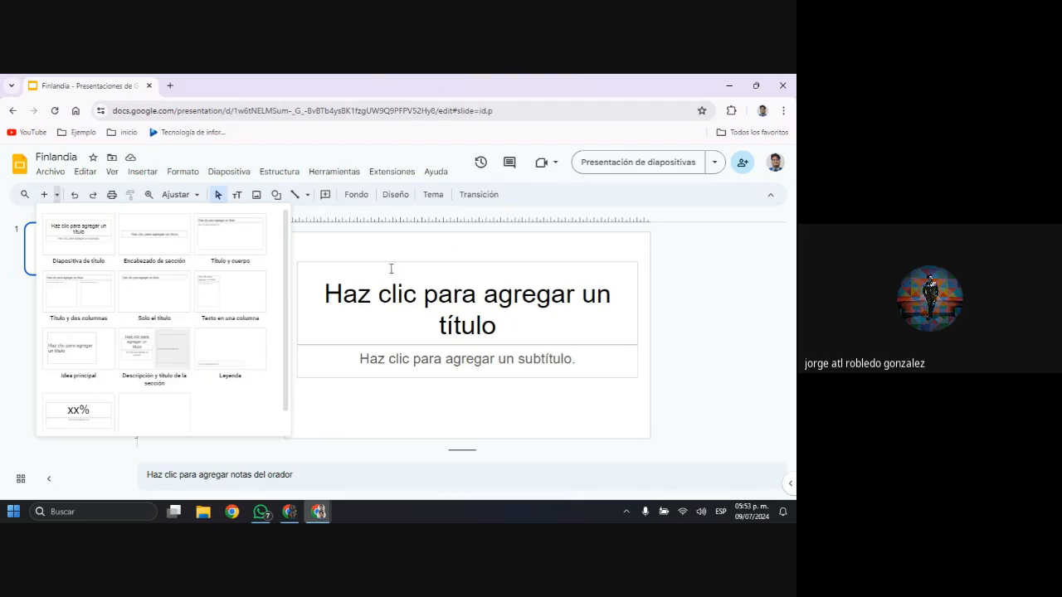
{"action": "left_click", "coordinate": [58, 199]}
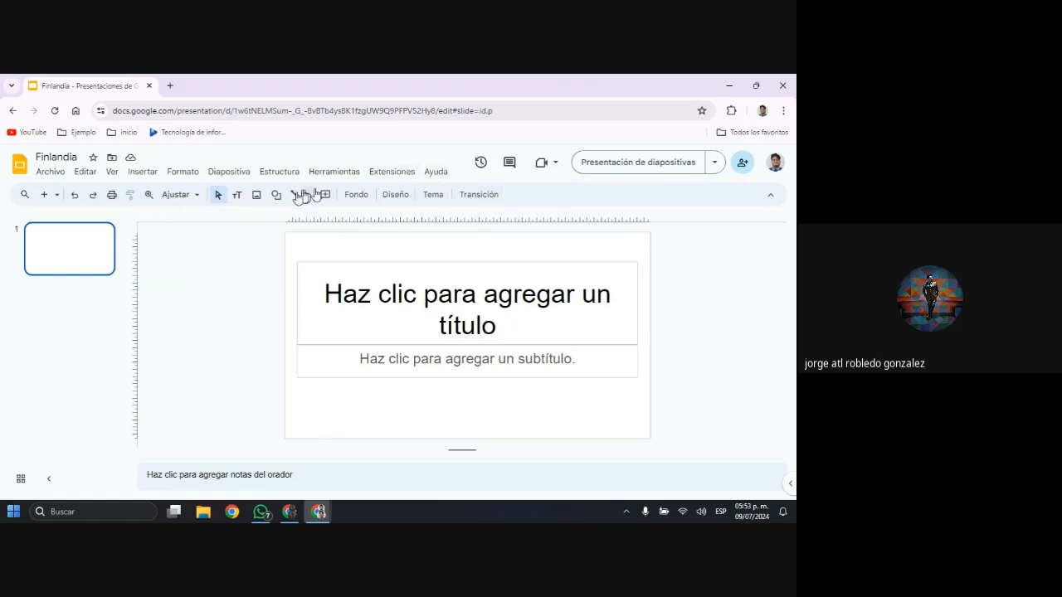
{"action": "left_click", "coordinate": [383, 266]}
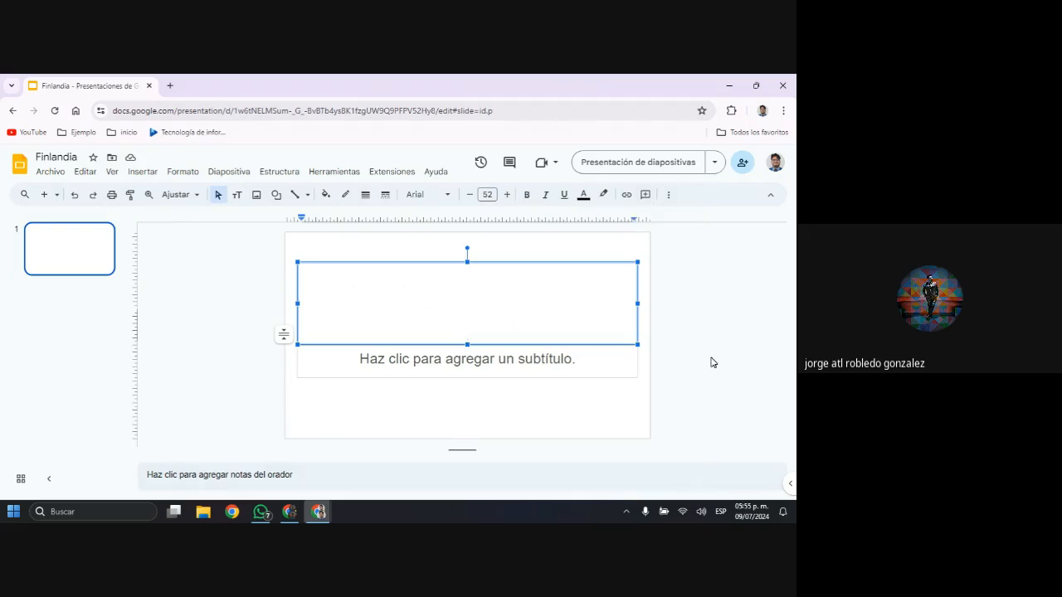
{"action": "left_click", "coordinate": [592, 251]}
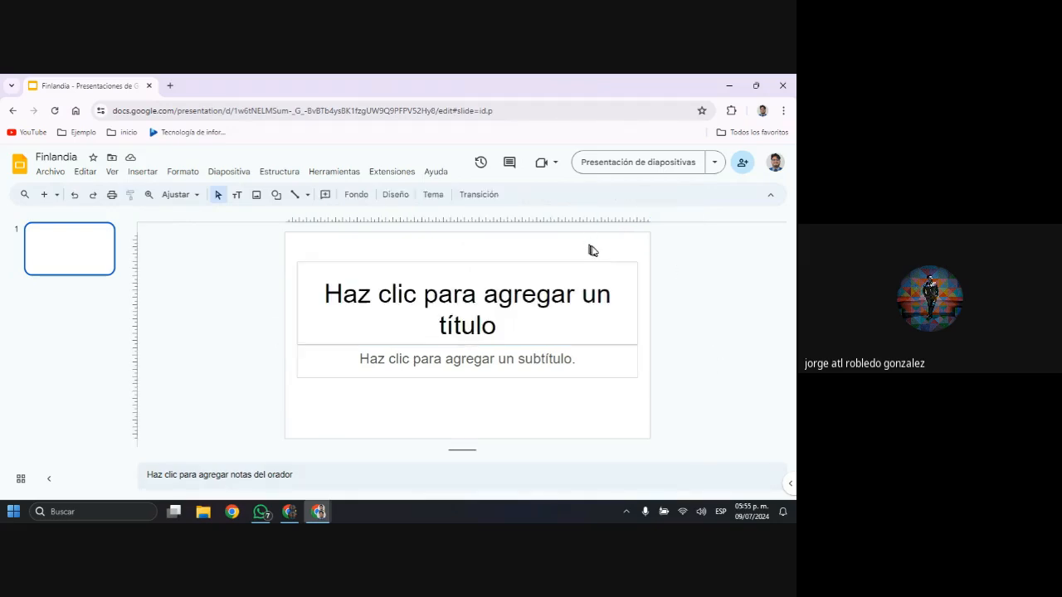
Apply the "En blanco" layout to the first slide
{"action": "key", "text": "super"}
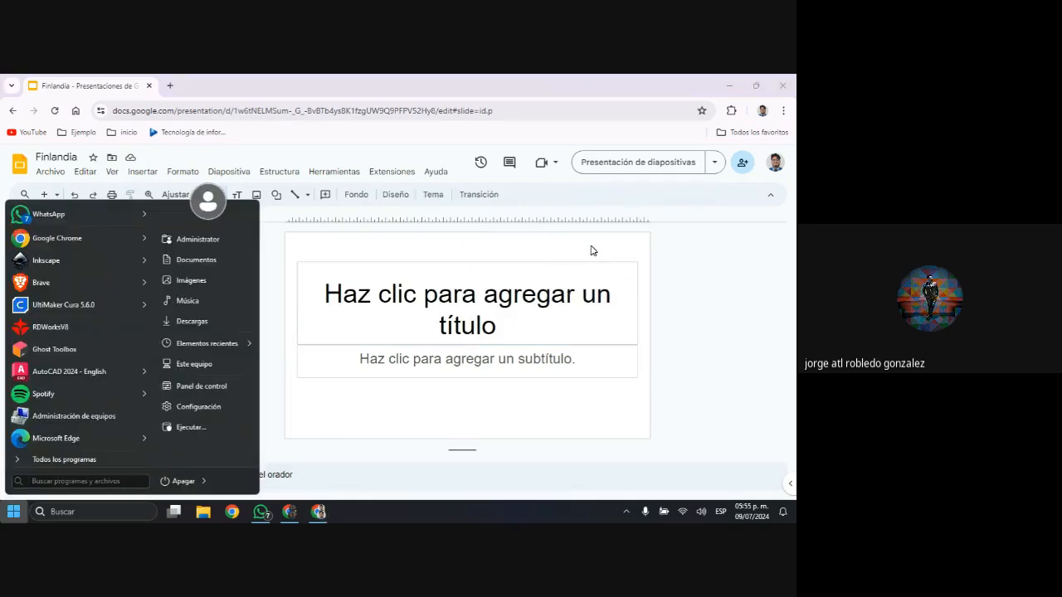
{"action": "left_click", "coordinate": [593, 250]}
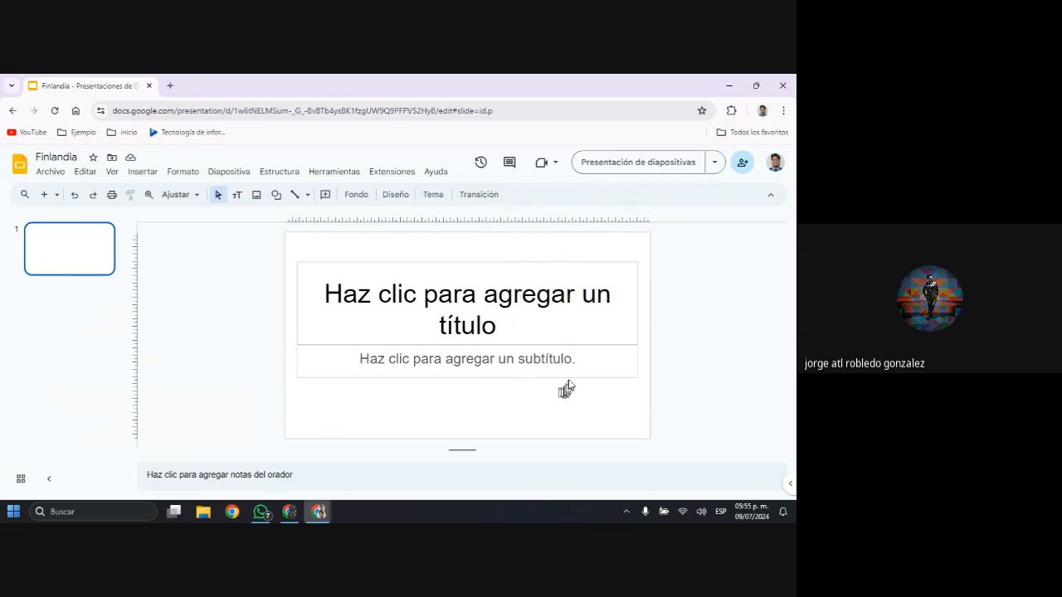
{"action": "left_click", "coordinate": [406, 200]}
{"action": "scroll", "coordinate": [566, 361], "scroll_direction": "down", "scroll_amount": 1}
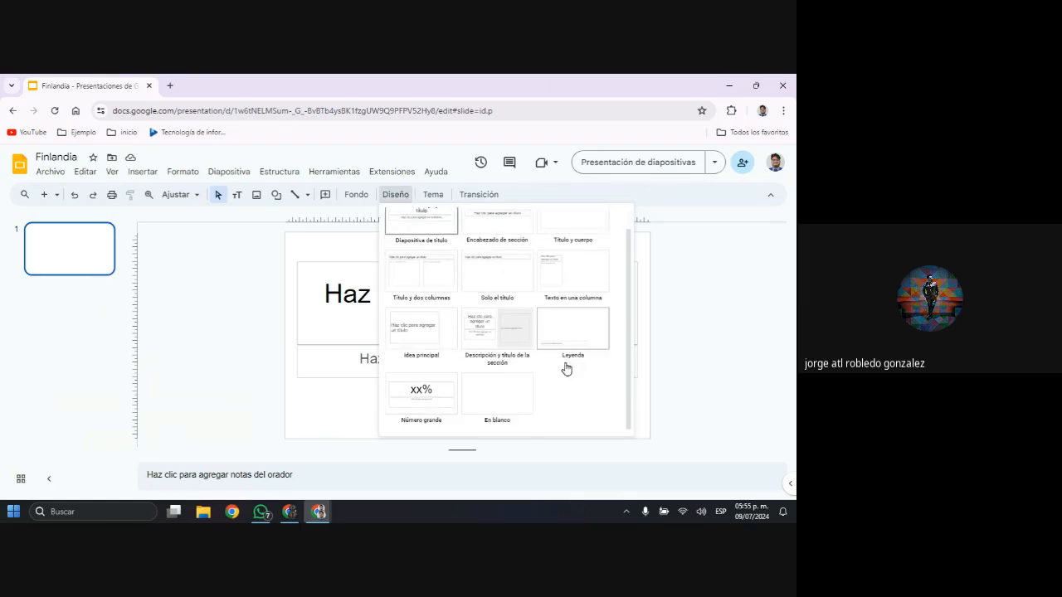
{"action": "left_click", "coordinate": [503, 402]}
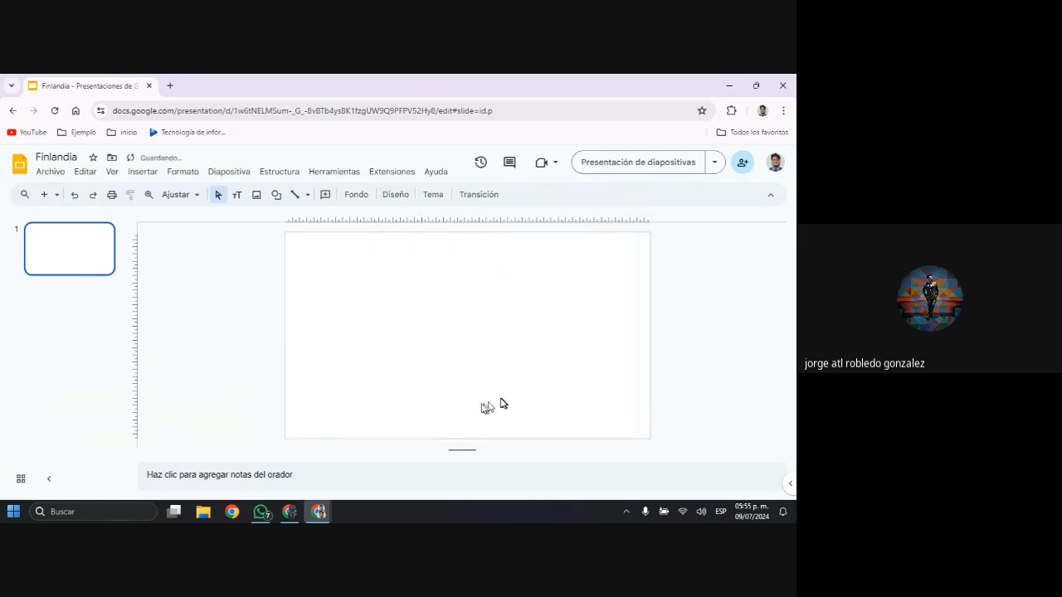
Capture a screen region showing the slide layout gallery and switch to WhatsApp
{"action": "left_click", "coordinate": [405, 208]}
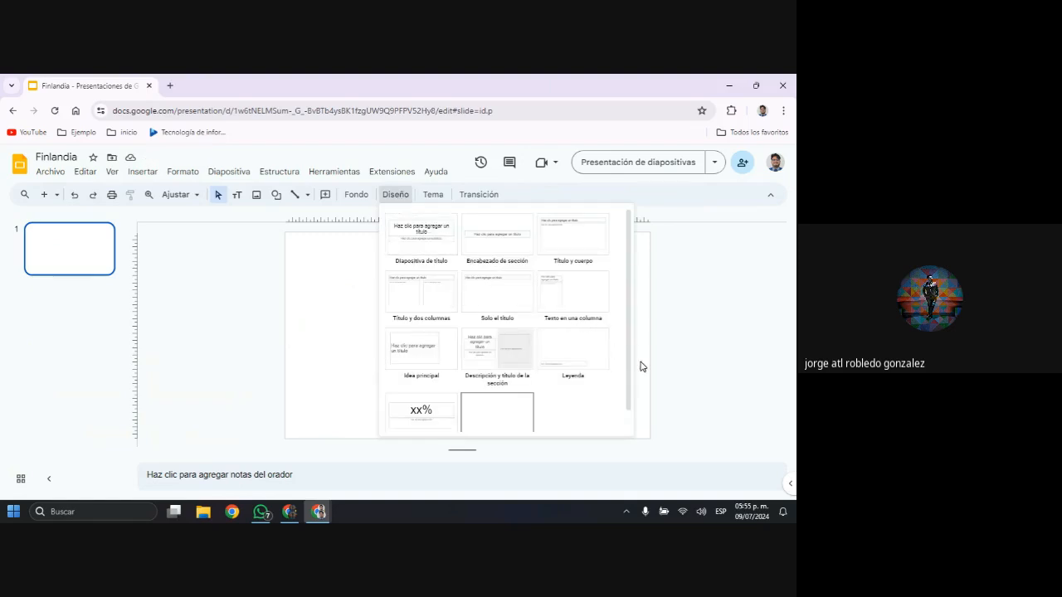
{"action": "key", "text": "shift+super+s"}
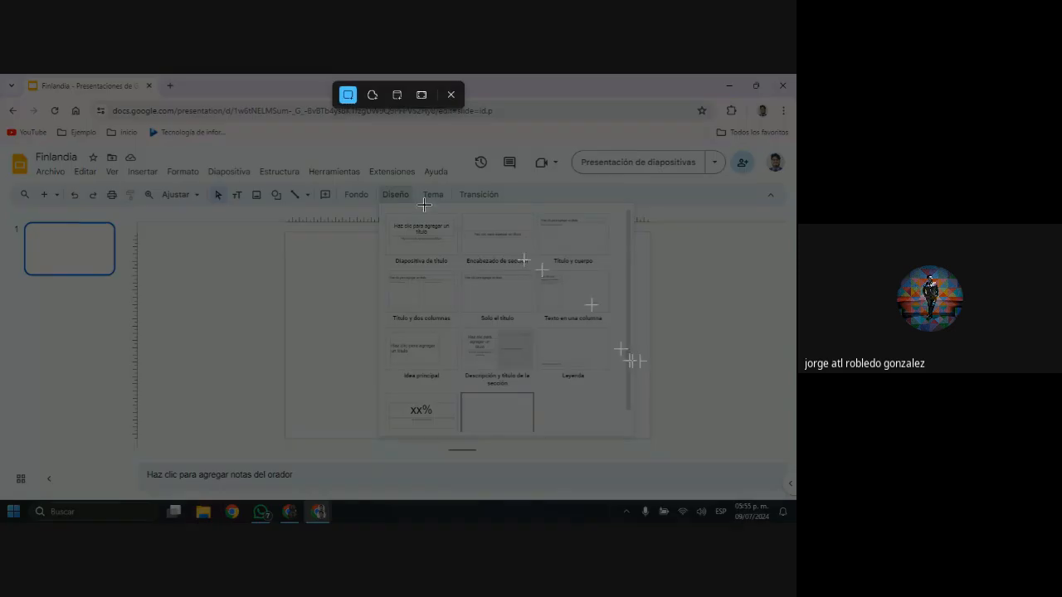
{"action": "left_click_drag", "start_coordinate": [261, 156], "coordinate": [655, 454]}
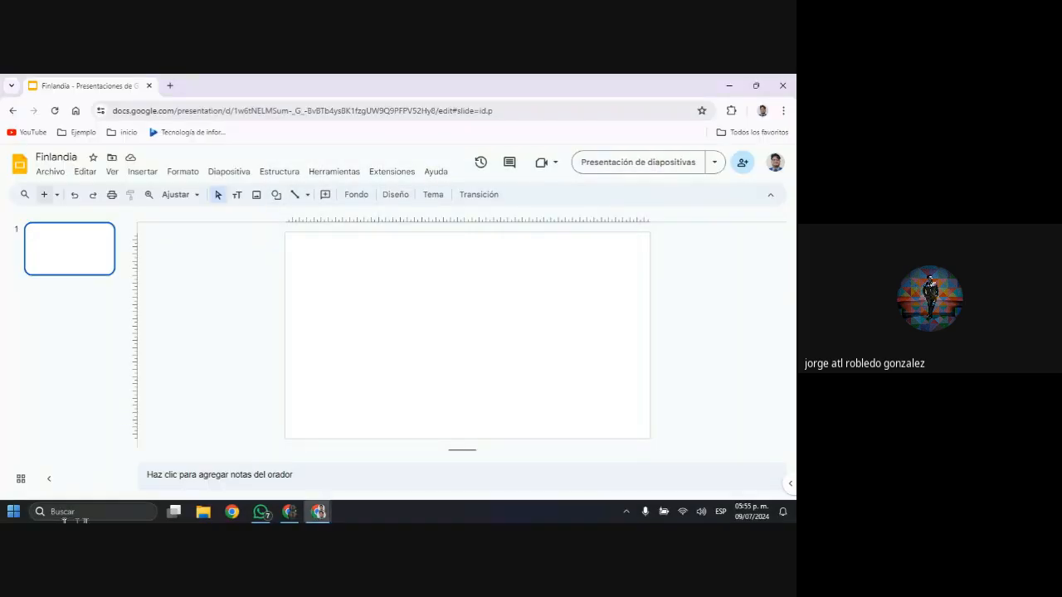
{"action": "left_click", "coordinate": [260, 511]}
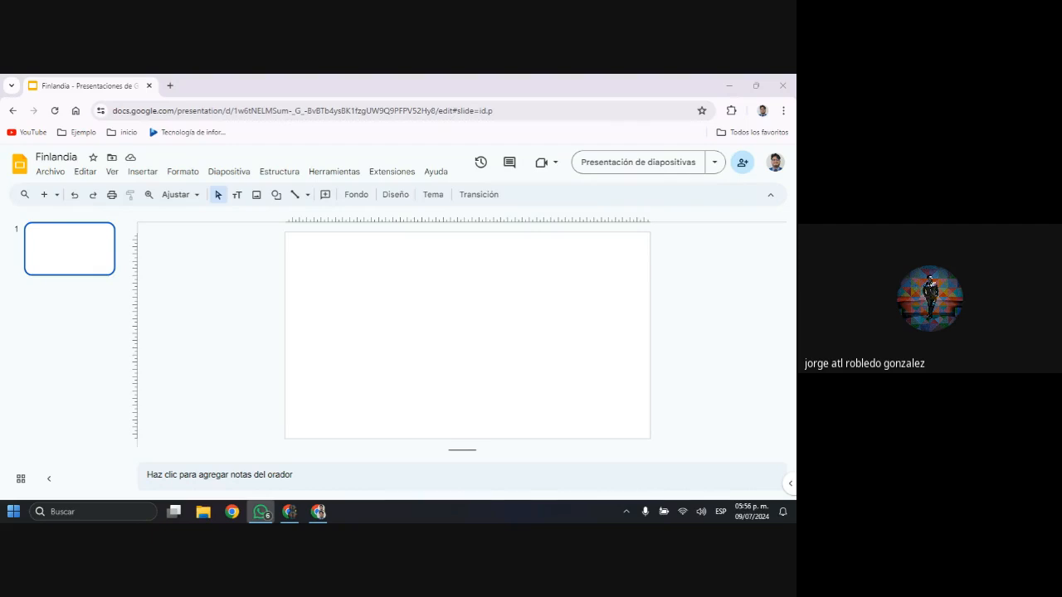
Switch to the browser window with the Finlandia document in Google Docs and check the signed-in account
{"action": "key", "text": "alt+Tab"}
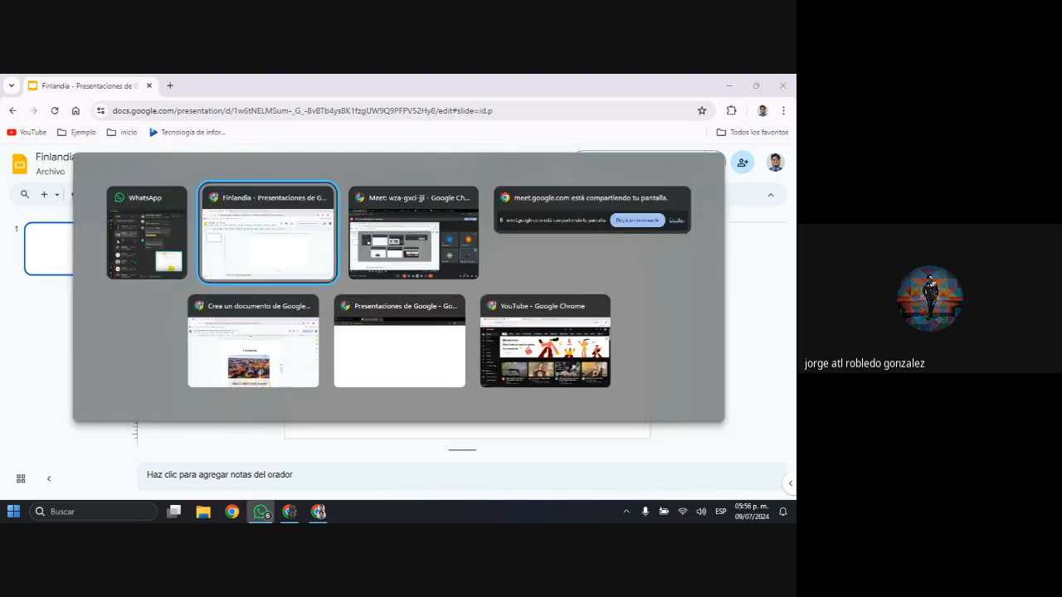
{"action": "key", "text": "Tab"}
{"action": "key", "text": "Tab"}
{"action": "key", "text": "Tab"}
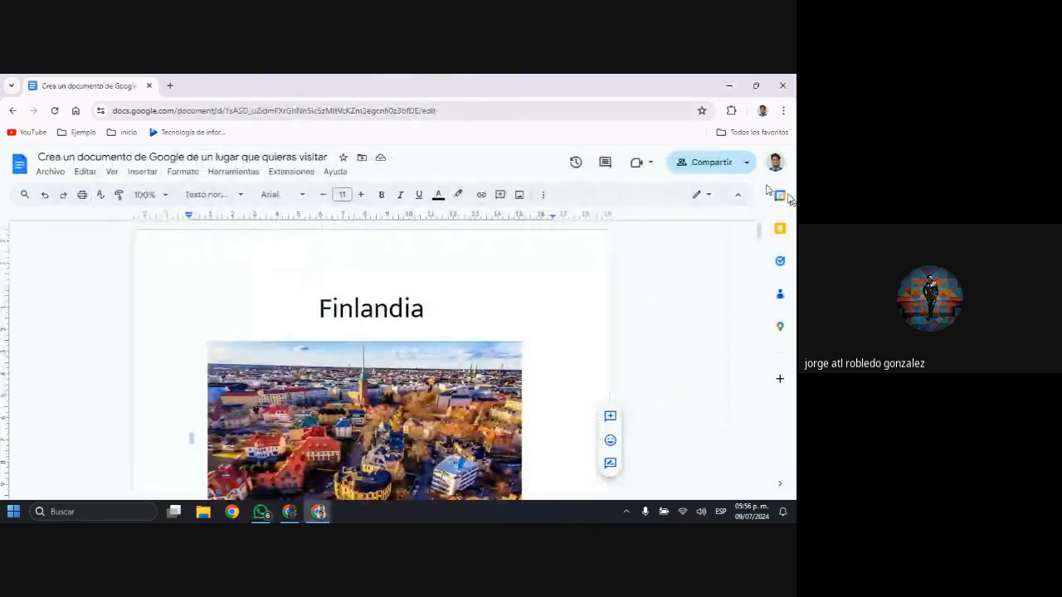
{"action": "left_click", "coordinate": [775, 163]}
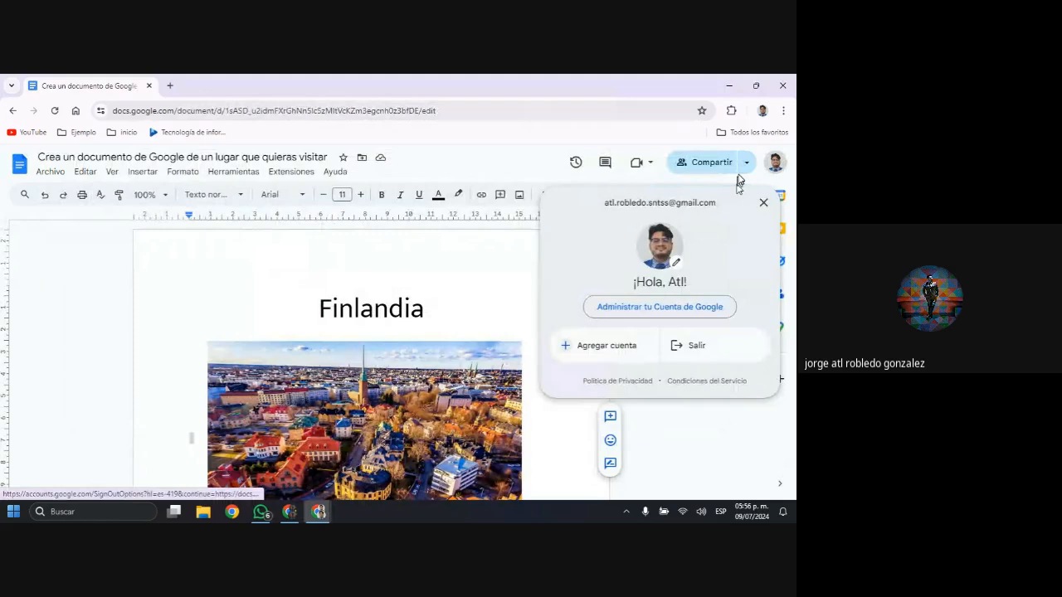
{"action": "left_click", "coordinate": [763, 201]}
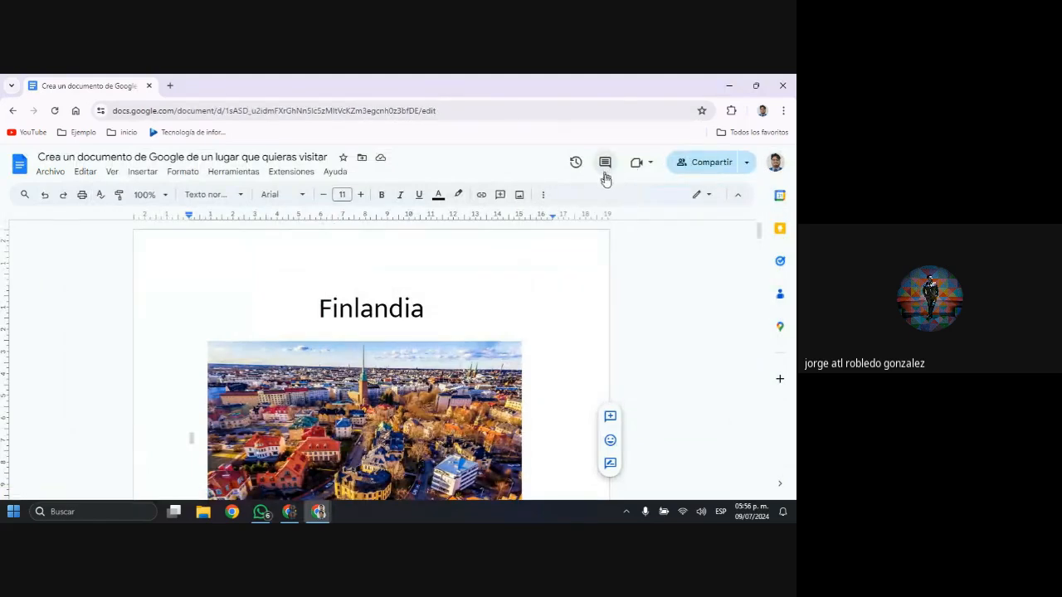
Open the "Reino Unido" presentation from the recent Google Slides presentations in a new browser tab
{"action": "key", "text": "ctrl+t"}
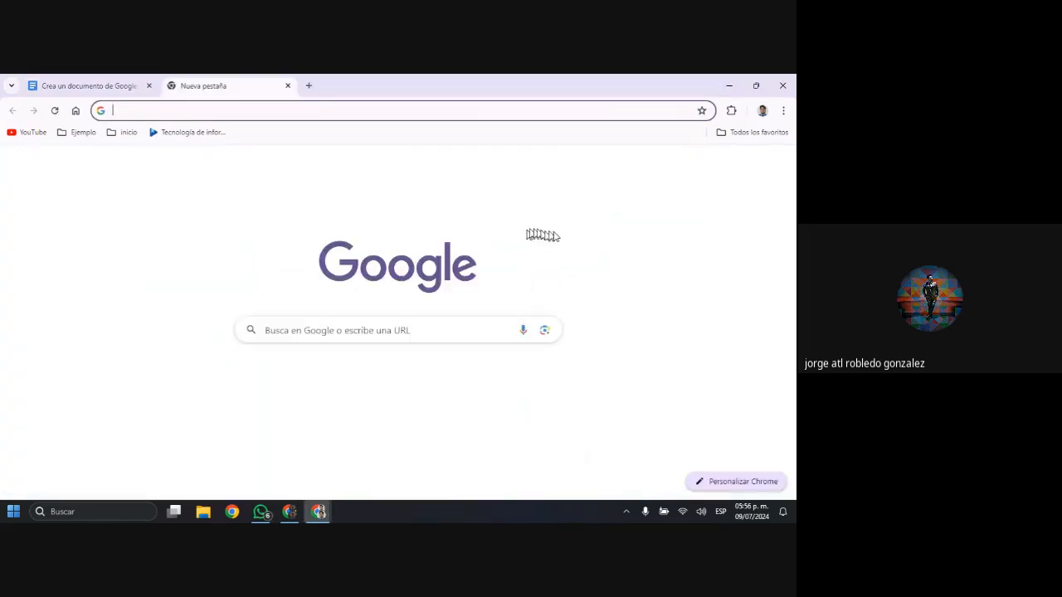
{"action": "left_click", "coordinate": [466, 386]}
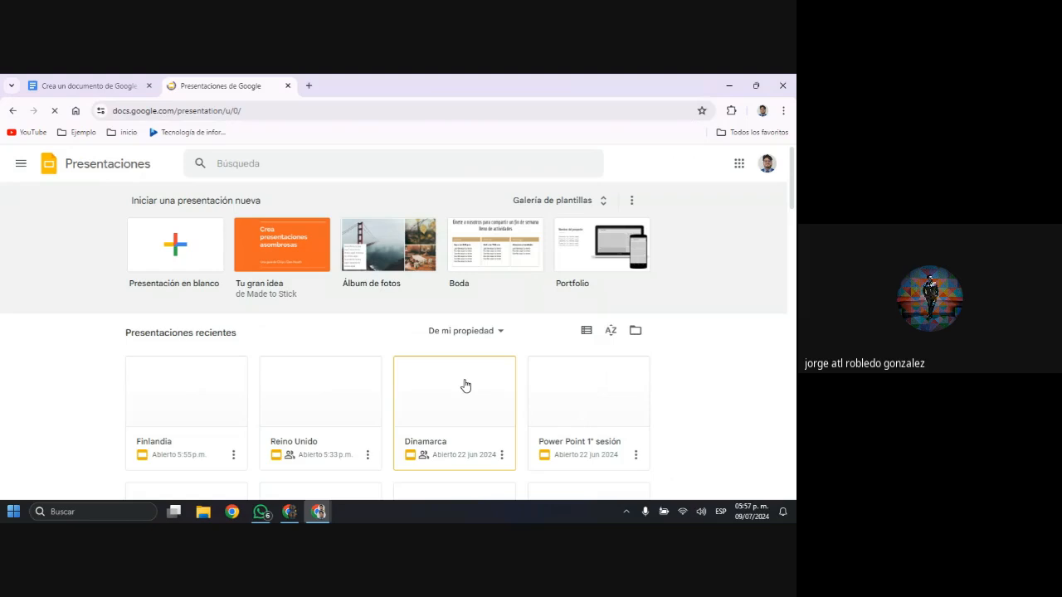
{"action": "scroll", "coordinate": [459, 377], "scroll_direction": "down", "scroll_amount": 1}
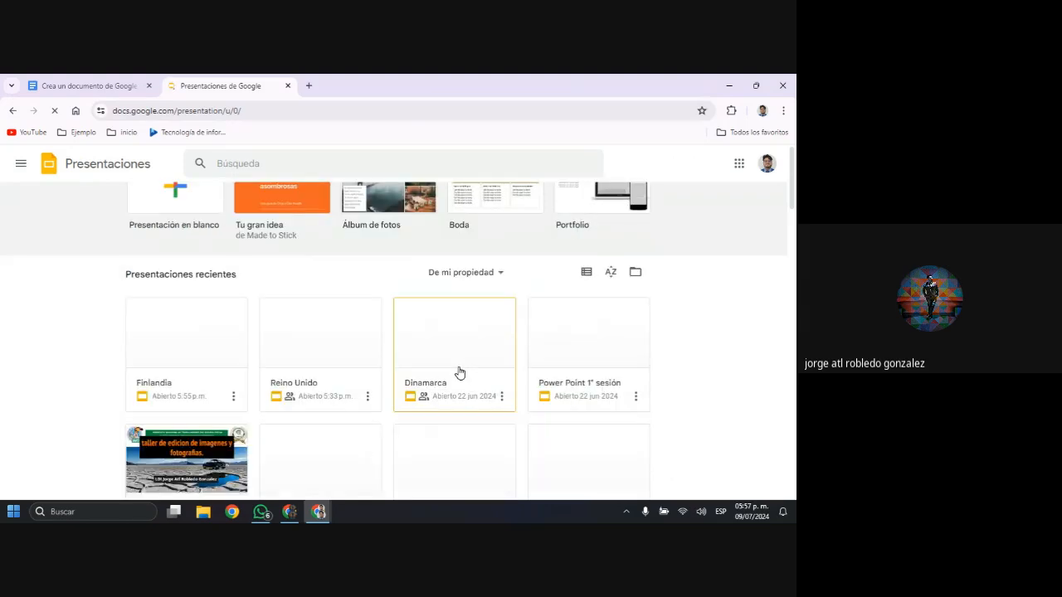
{"action": "left_click", "coordinate": [373, 365]}
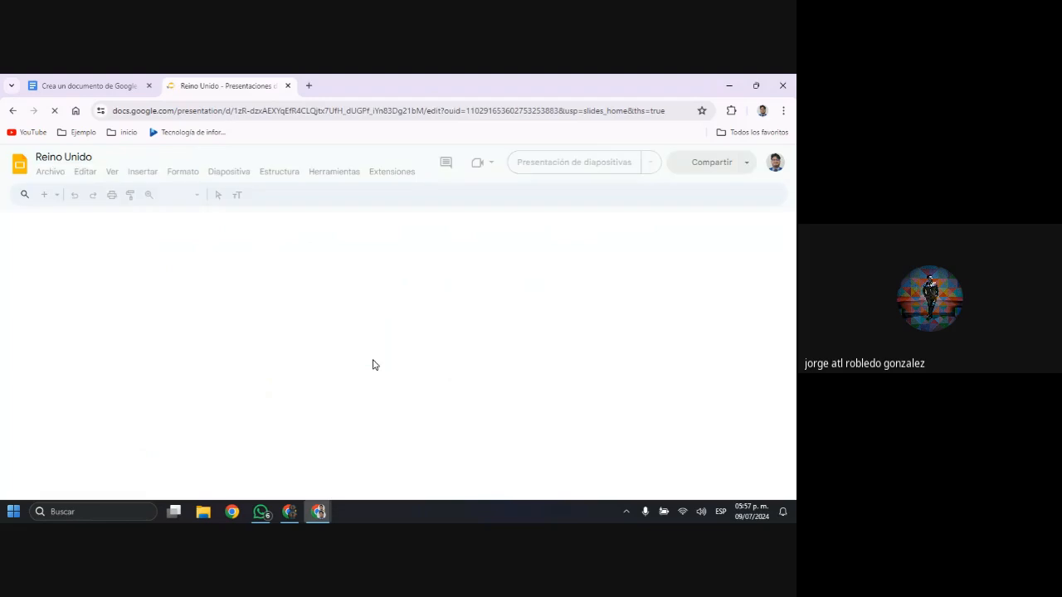
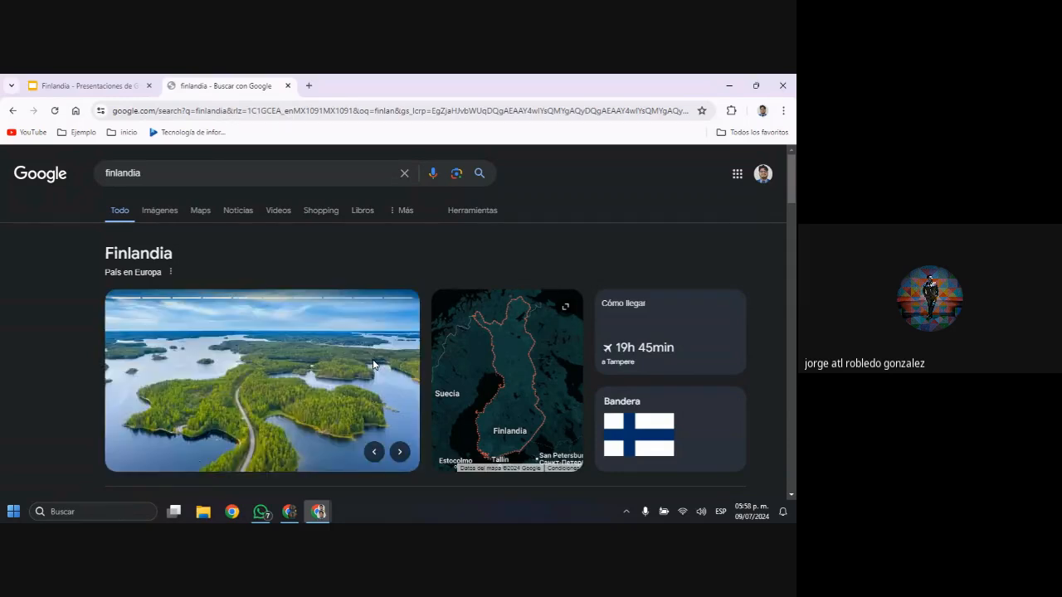
Switch the "finlandia" search to image results, browse them for a suitable picture and preview the Visit World photo of the waterfront city
{"action": "left_click", "coordinate": [168, 212]}
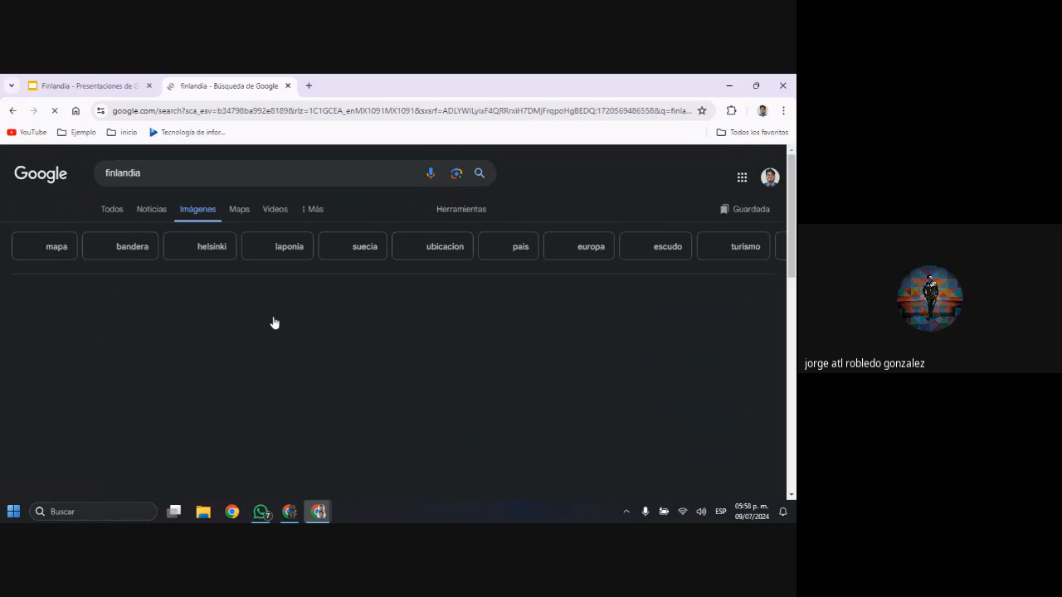
{"action": "scroll", "coordinate": [387, 327], "scroll_direction": "down", "scroll_amount": 1}
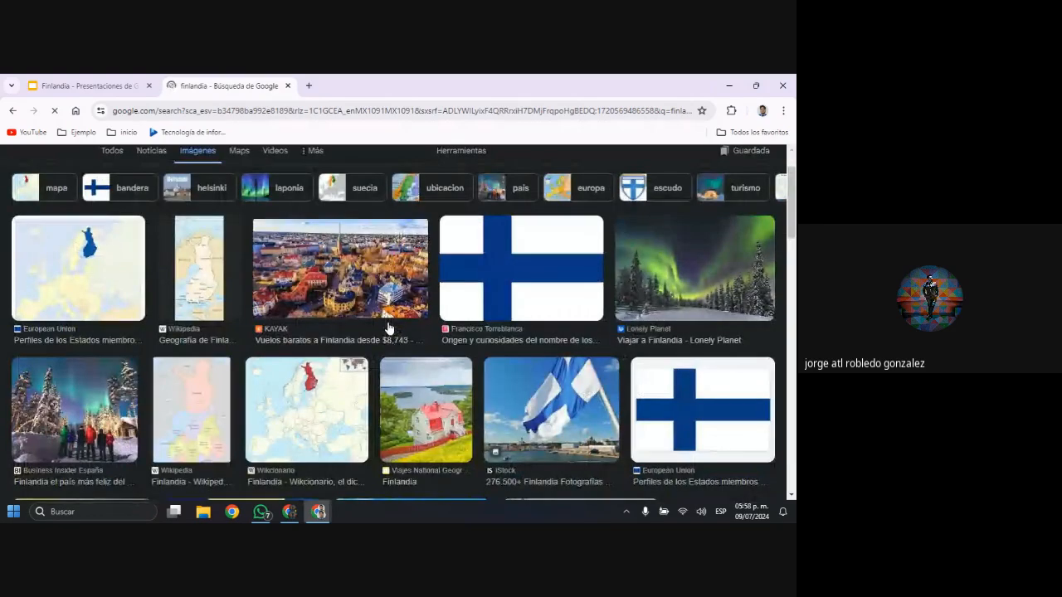
{"action": "scroll", "coordinate": [388, 328], "scroll_direction": "down", "scroll_amount": 3}
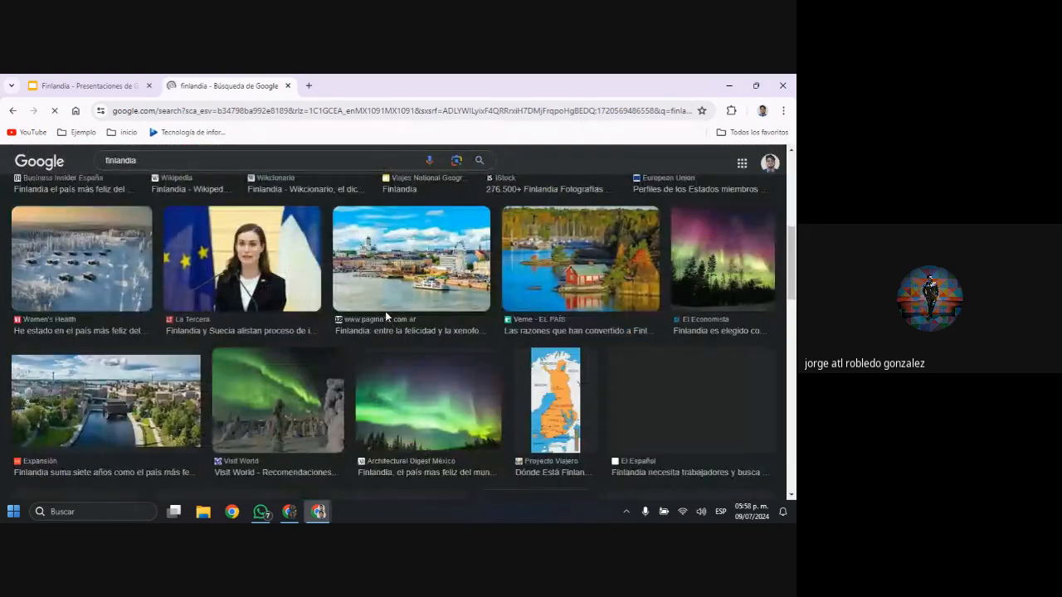
{"action": "scroll", "coordinate": [385, 311], "scroll_direction": "down", "scroll_amount": 2}
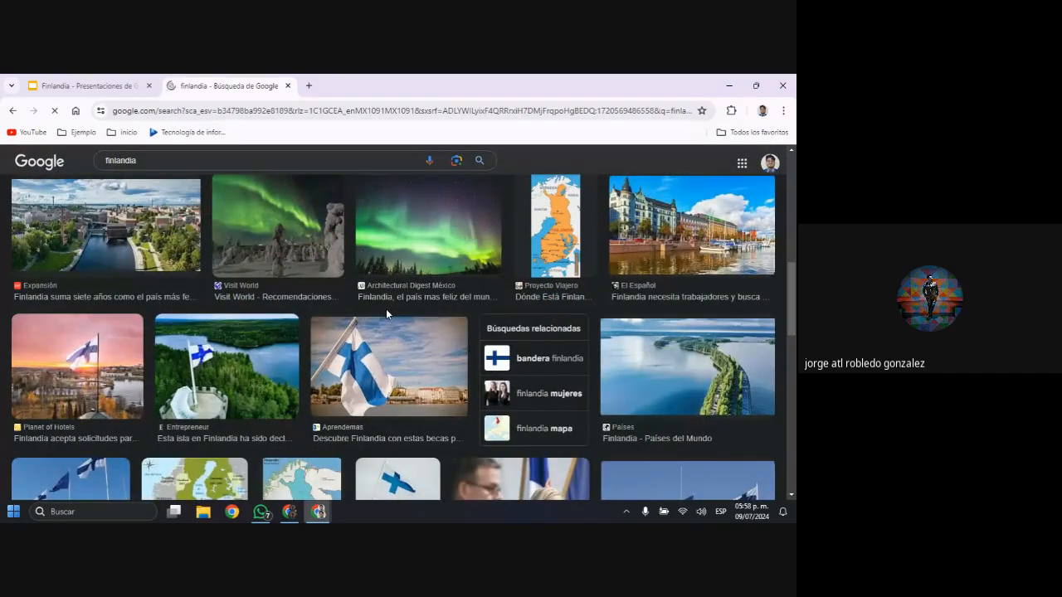
{"action": "scroll", "coordinate": [386, 313], "scroll_direction": "down", "scroll_amount": 1}
{"action": "scroll", "coordinate": [387, 310], "scroll_direction": "down", "scroll_amount": 1}
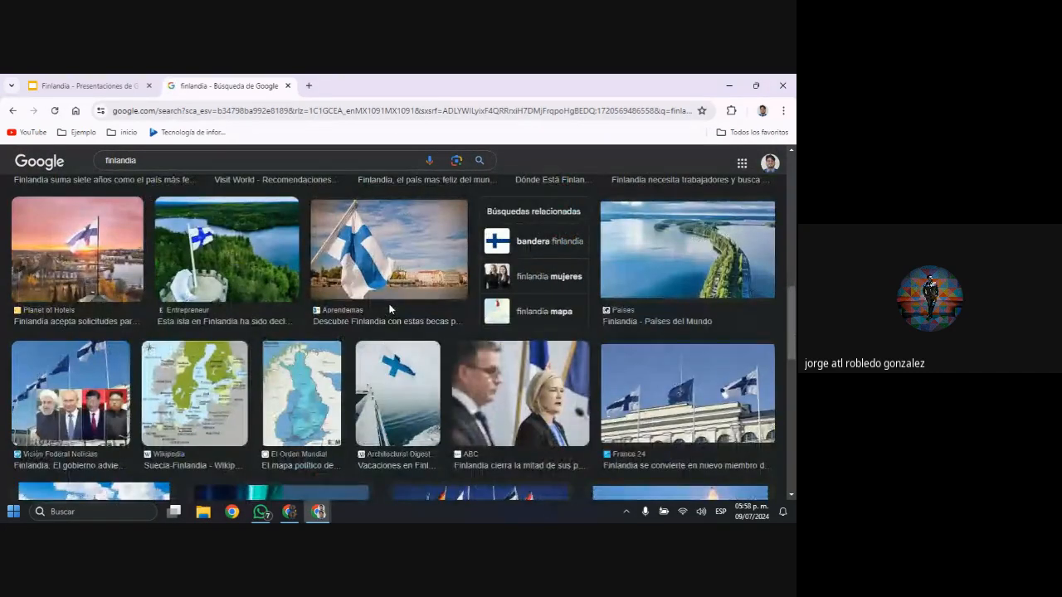
{"action": "scroll", "coordinate": [374, 332], "scroll_direction": "down", "scroll_amount": 3}
{"action": "scroll", "coordinate": [396, 328], "scroll_direction": "down", "scroll_amount": 1}
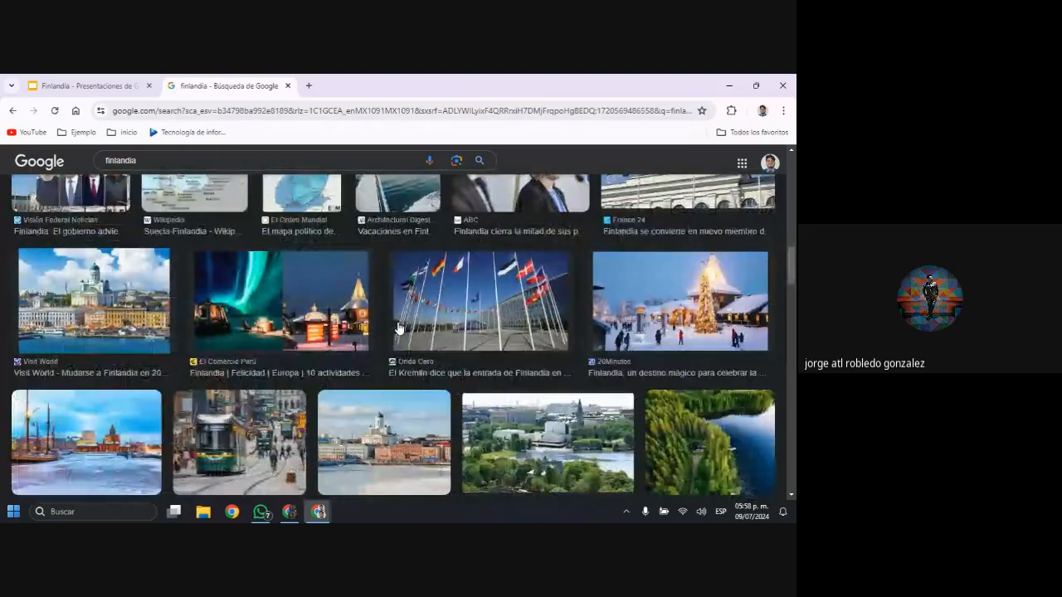
{"action": "scroll", "coordinate": [403, 325], "scroll_direction": "down", "scroll_amount": 2}
{"action": "scroll", "coordinate": [403, 320], "scroll_direction": "down", "scroll_amount": 1}
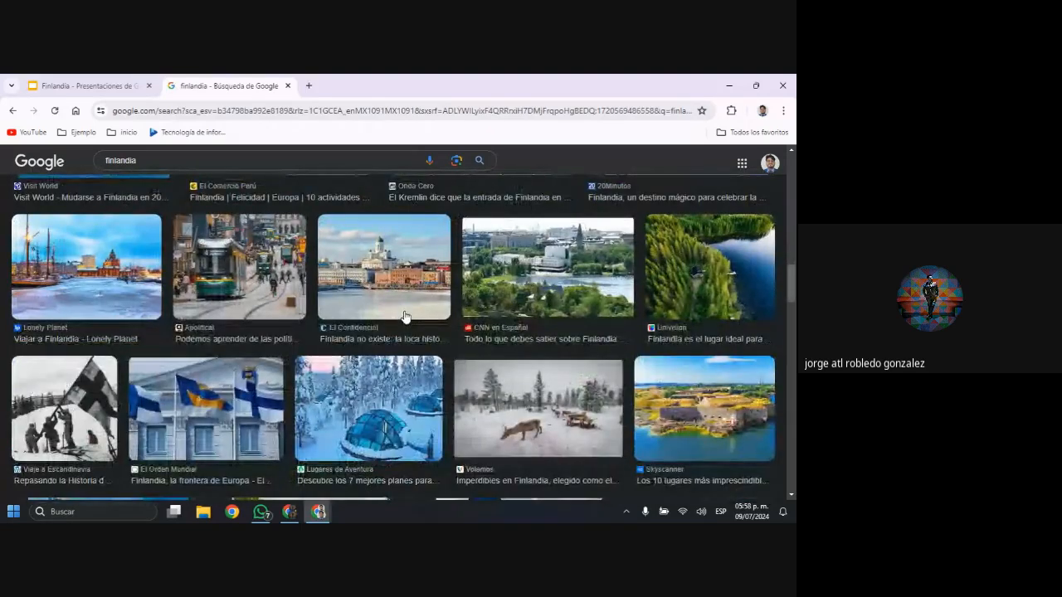
{"action": "scroll", "coordinate": [401, 314], "scroll_direction": "up", "scroll_amount": 3}
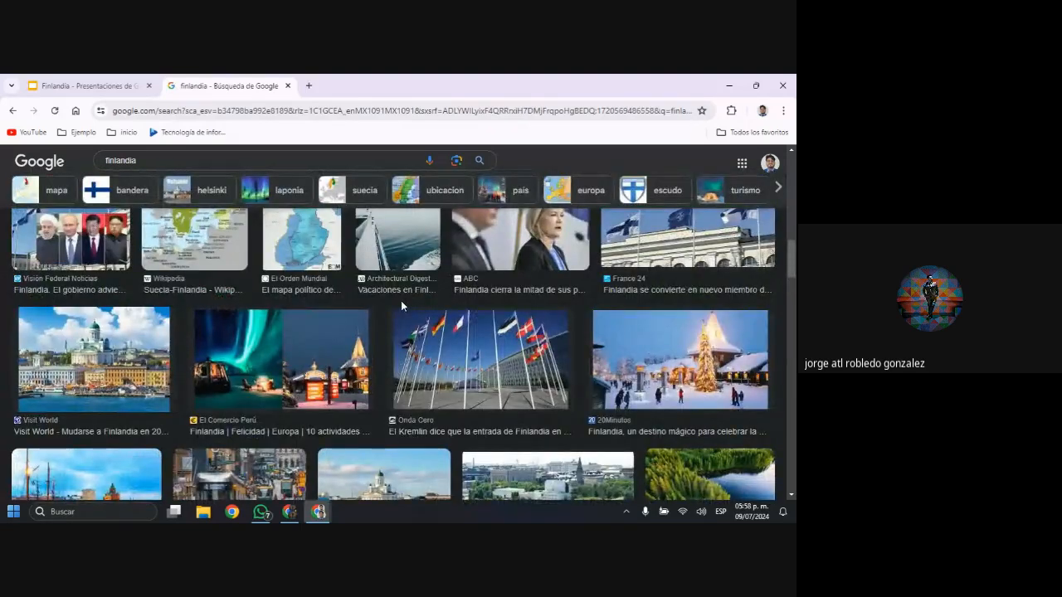
{"action": "scroll", "coordinate": [403, 307], "scroll_direction": "down", "scroll_amount": 6}
{"action": "scroll", "coordinate": [402, 308], "scroll_direction": "down", "scroll_amount": 1}
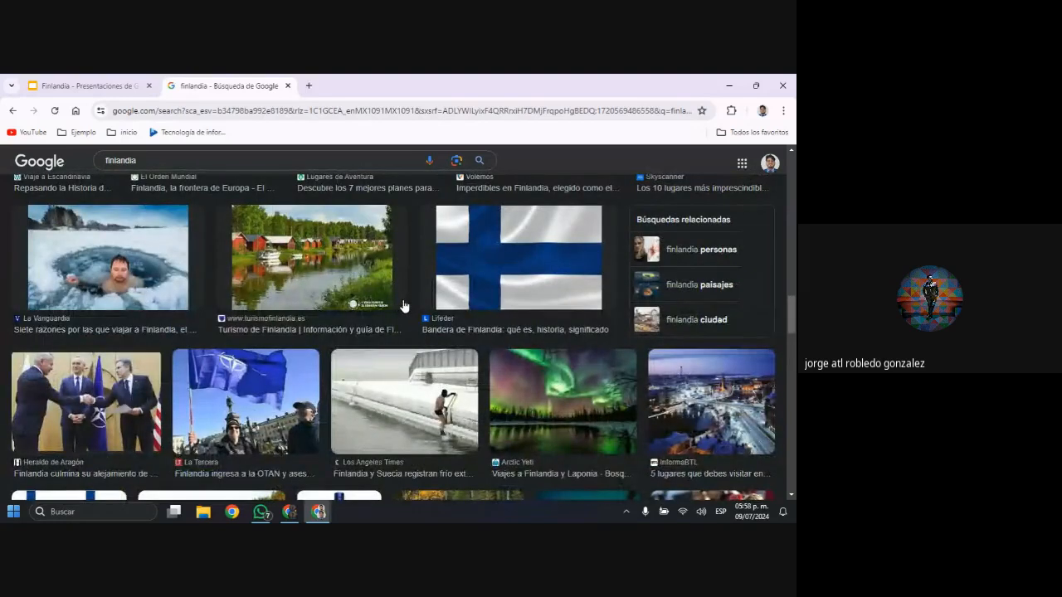
{"action": "scroll", "coordinate": [405, 307], "scroll_direction": "down", "scroll_amount": 5}
{"action": "scroll", "coordinate": [406, 306], "scroll_direction": "down", "scroll_amount": 1}
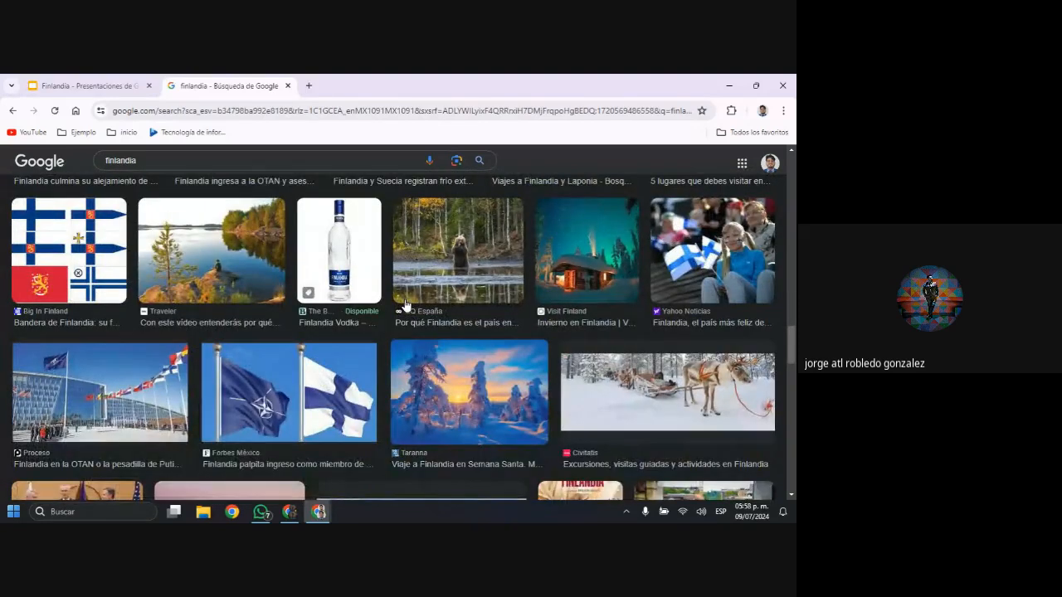
{"action": "scroll", "coordinate": [405, 306], "scroll_direction": "down", "scroll_amount": 5}
{"action": "scroll", "coordinate": [405, 303], "scroll_direction": "down", "scroll_amount": 2}
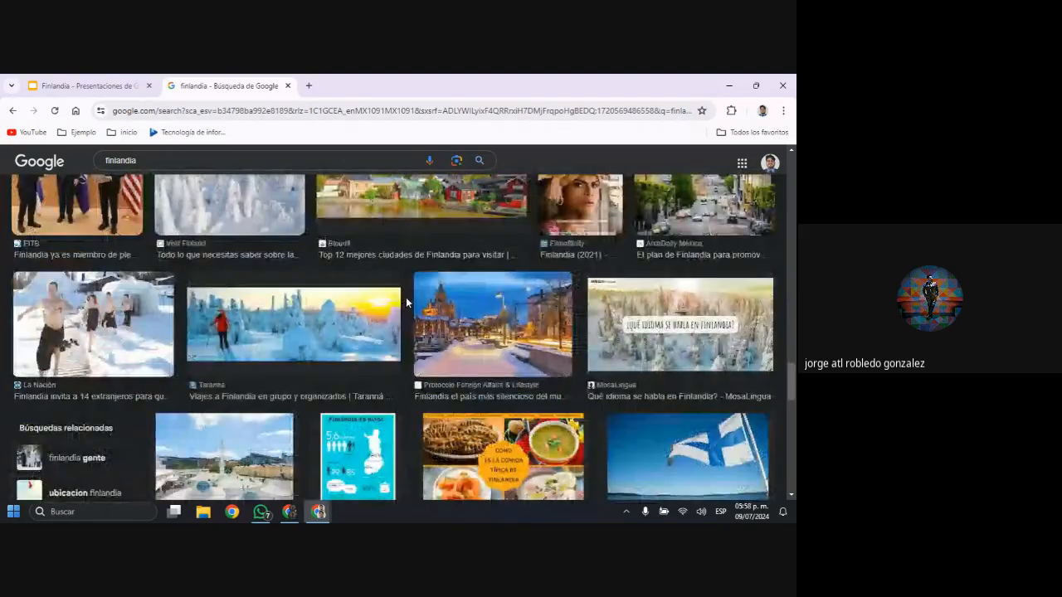
{"action": "scroll", "coordinate": [407, 303], "scroll_direction": "down", "scroll_amount": 5}
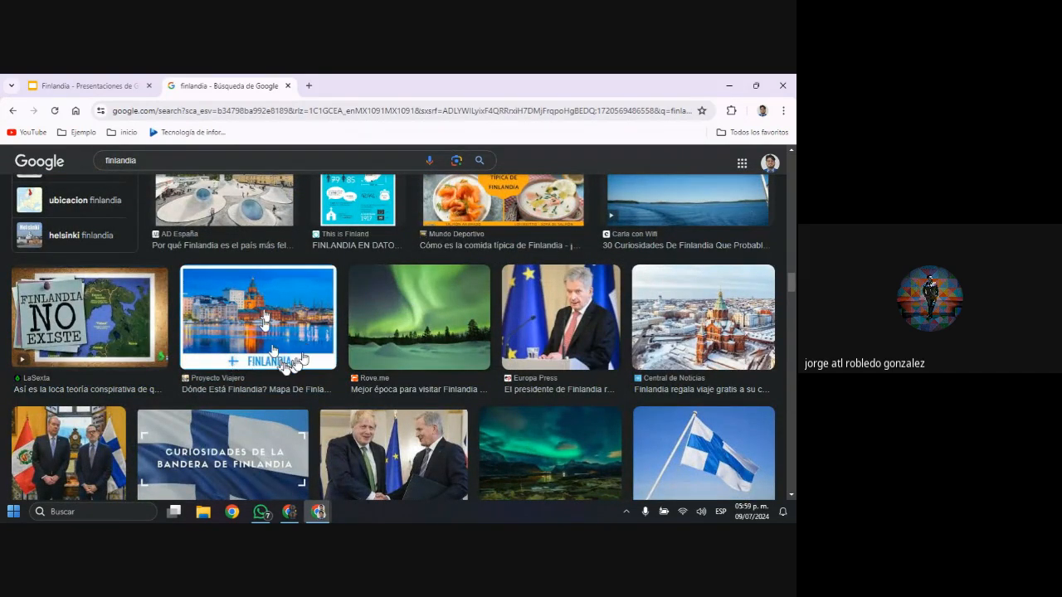
{"action": "scroll", "coordinate": [419, 414], "scroll_direction": "down", "scroll_amount": 5}
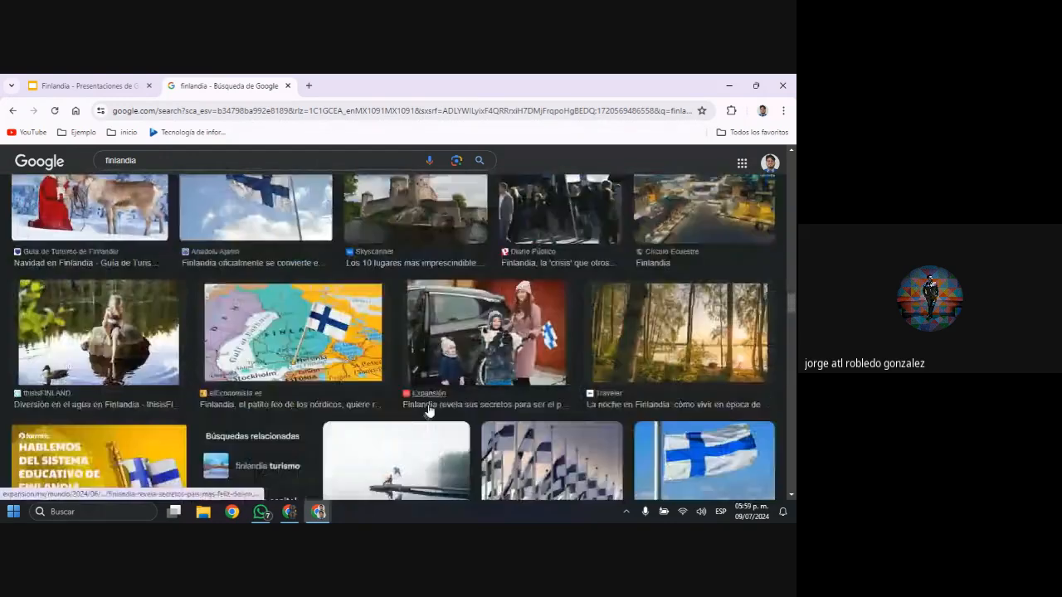
{"action": "scroll", "coordinate": [428, 409], "scroll_direction": "up", "scroll_amount": 2}
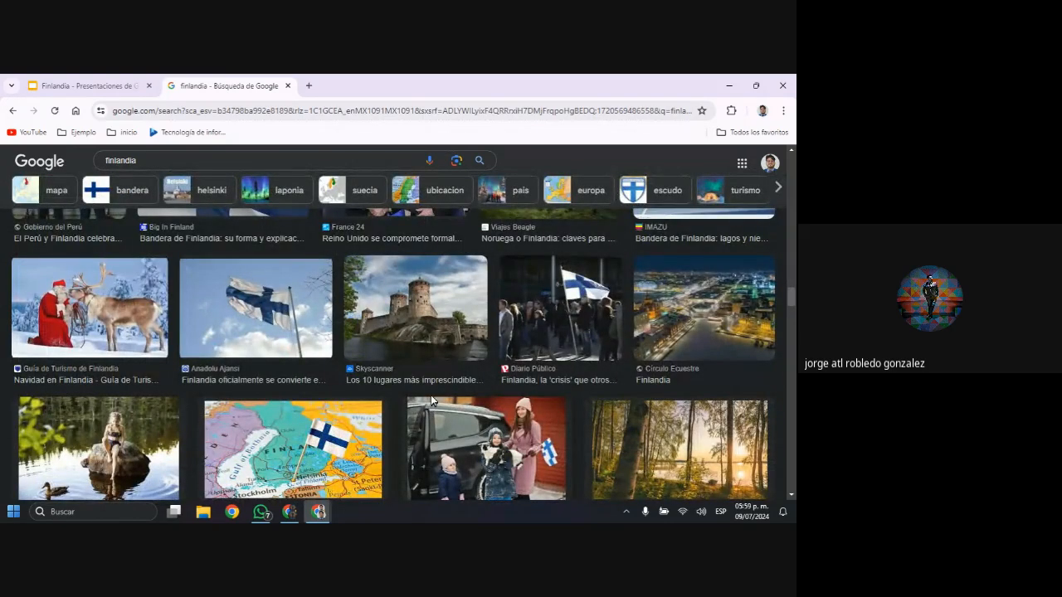
{"action": "scroll", "coordinate": [431, 399], "scroll_direction": "up", "scroll_amount": 3}
{"action": "scroll", "coordinate": [432, 397], "scroll_direction": "up", "scroll_amount": 5}
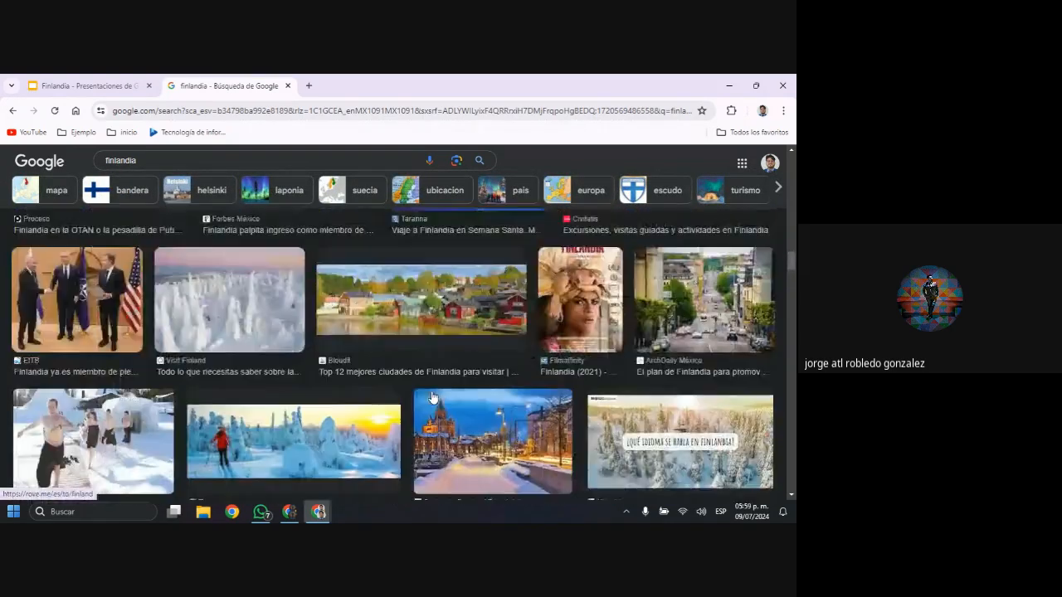
{"action": "scroll", "coordinate": [432, 395], "scroll_direction": "up", "scroll_amount": 2}
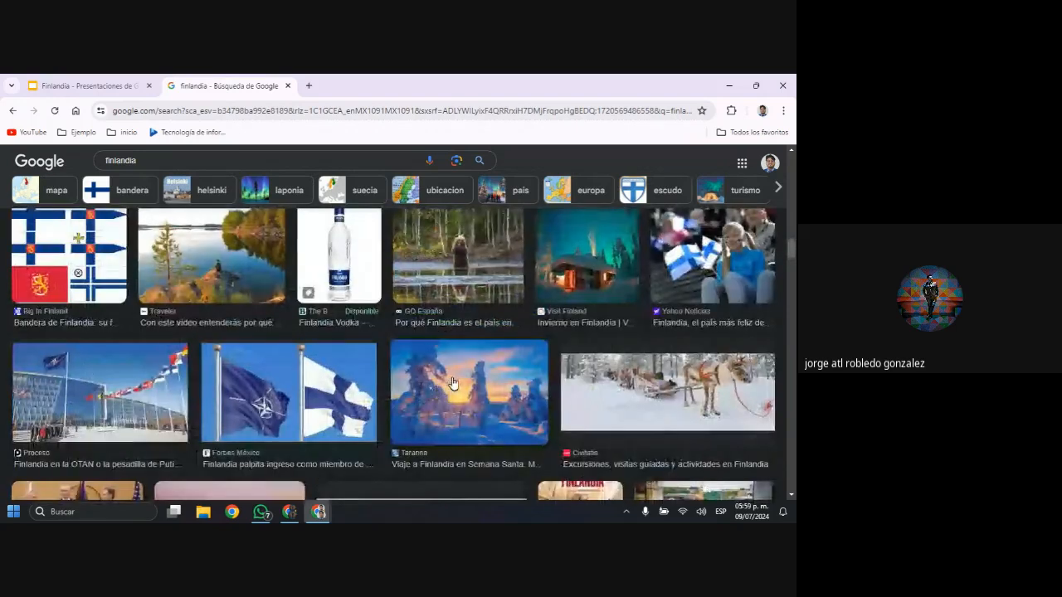
{"action": "scroll", "coordinate": [453, 384], "scroll_direction": "up", "scroll_amount": 1}
{"action": "scroll", "coordinate": [453, 384], "scroll_direction": "up", "scroll_amount": 1}
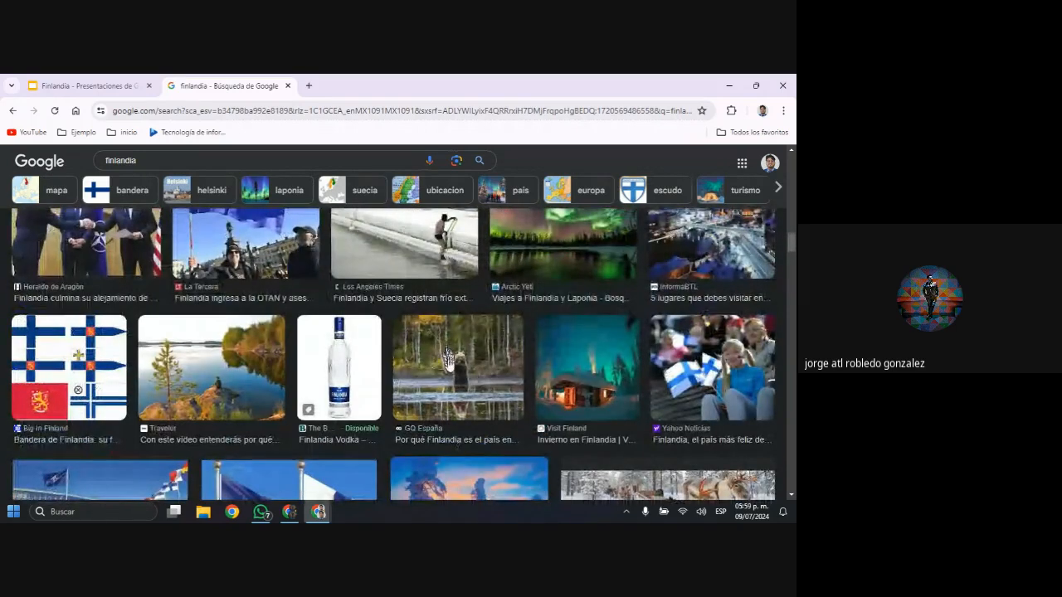
{"action": "scroll", "coordinate": [469, 355], "scroll_direction": "up", "scroll_amount": 4}
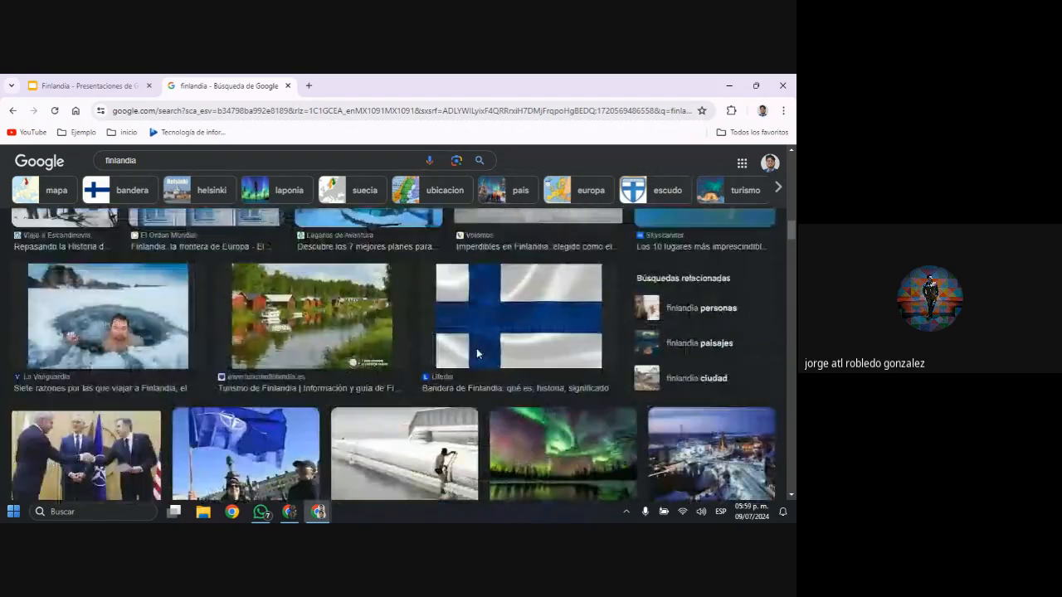
{"action": "scroll", "coordinate": [469, 355], "scroll_direction": "down", "scroll_amount": 5}
{"action": "scroll", "coordinate": [351, 372], "scroll_direction": "down", "scroll_amount": 3}
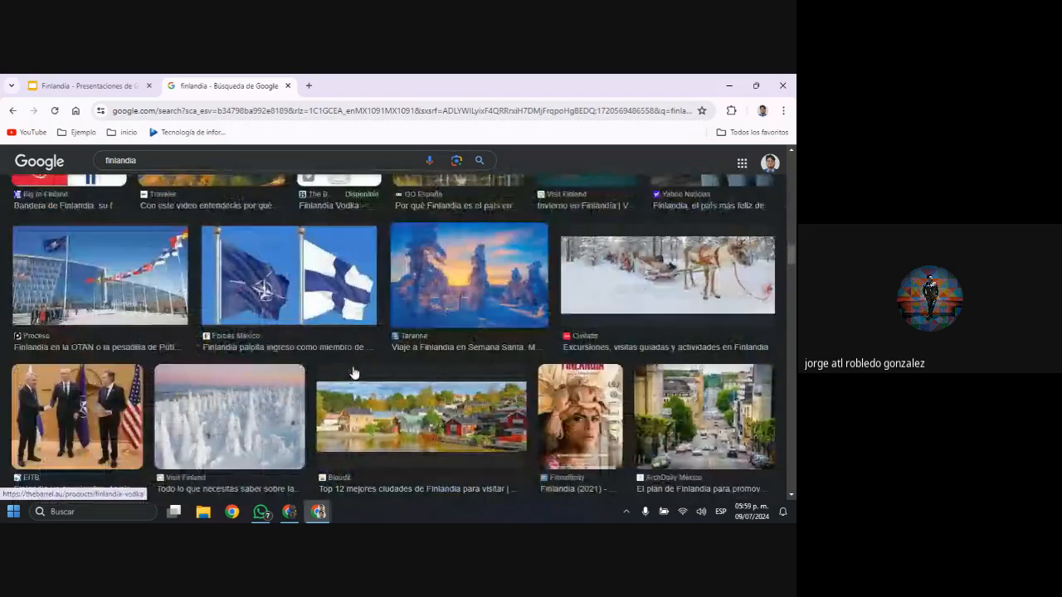
{"action": "scroll", "coordinate": [353, 372], "scroll_direction": "up", "scroll_amount": 7}
{"action": "scroll", "coordinate": [352, 373], "scroll_direction": "down", "scroll_amount": 5}
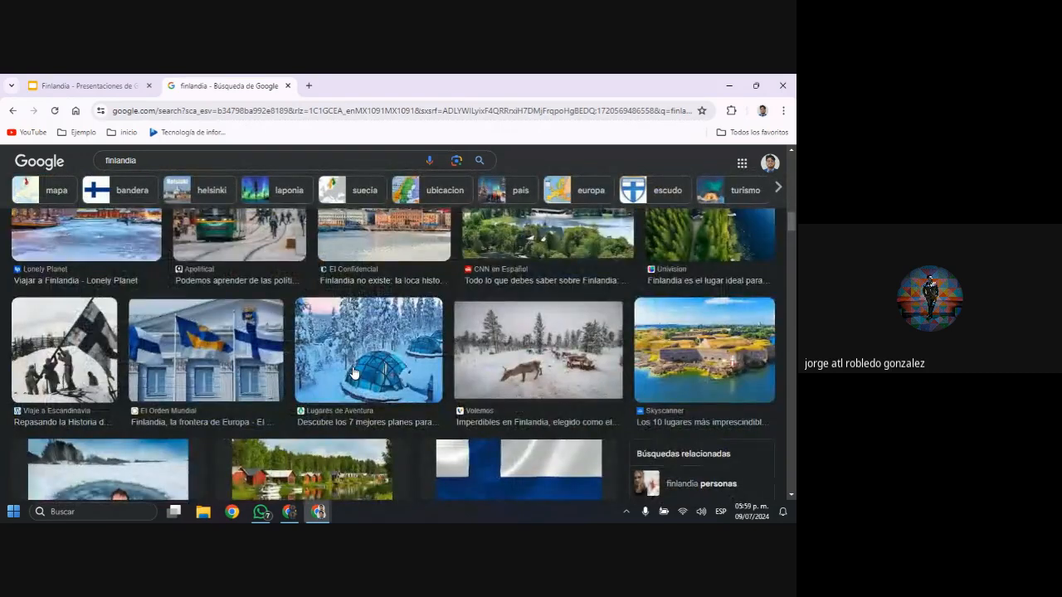
{"action": "scroll", "coordinate": [353, 371], "scroll_direction": "up", "scroll_amount": 2}
{"action": "scroll", "coordinate": [353, 371], "scroll_direction": "up", "scroll_amount": 2}
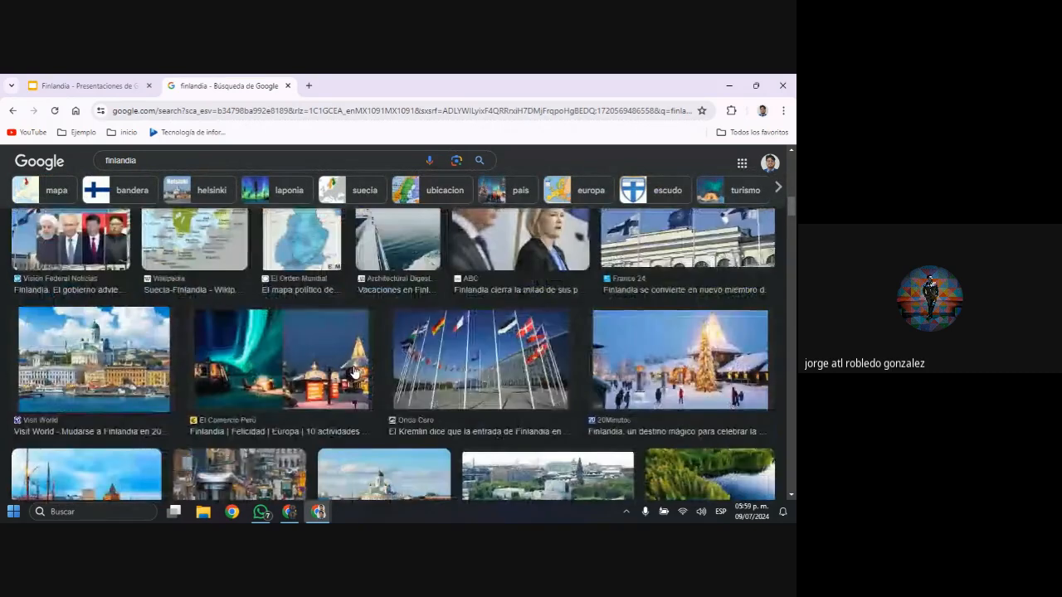
{"action": "scroll", "coordinate": [354, 371], "scroll_direction": "down", "scroll_amount": 3}
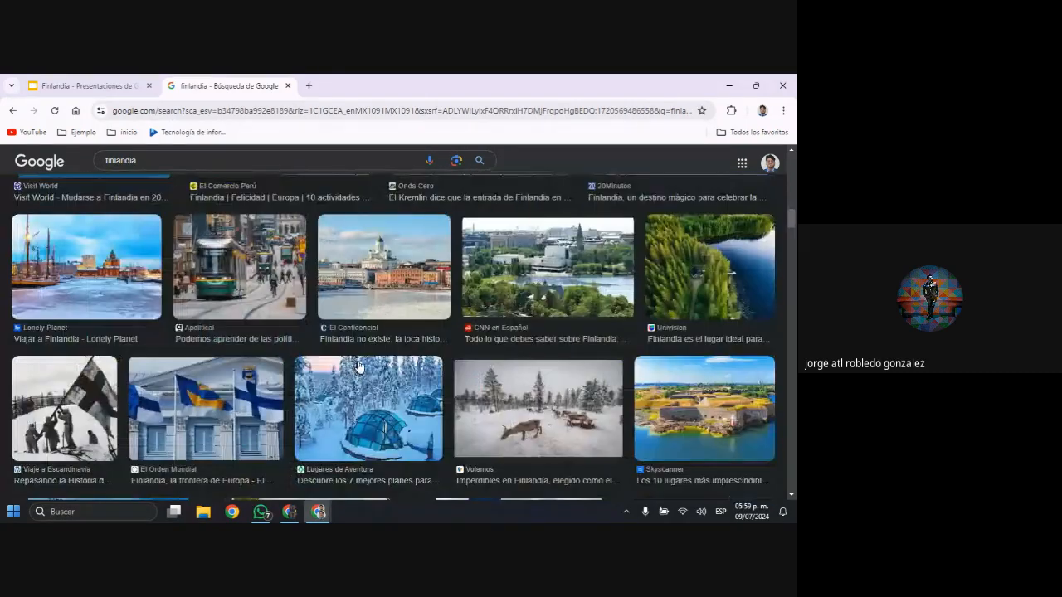
{"action": "scroll", "coordinate": [361, 364], "scroll_direction": "up", "scroll_amount": 4}
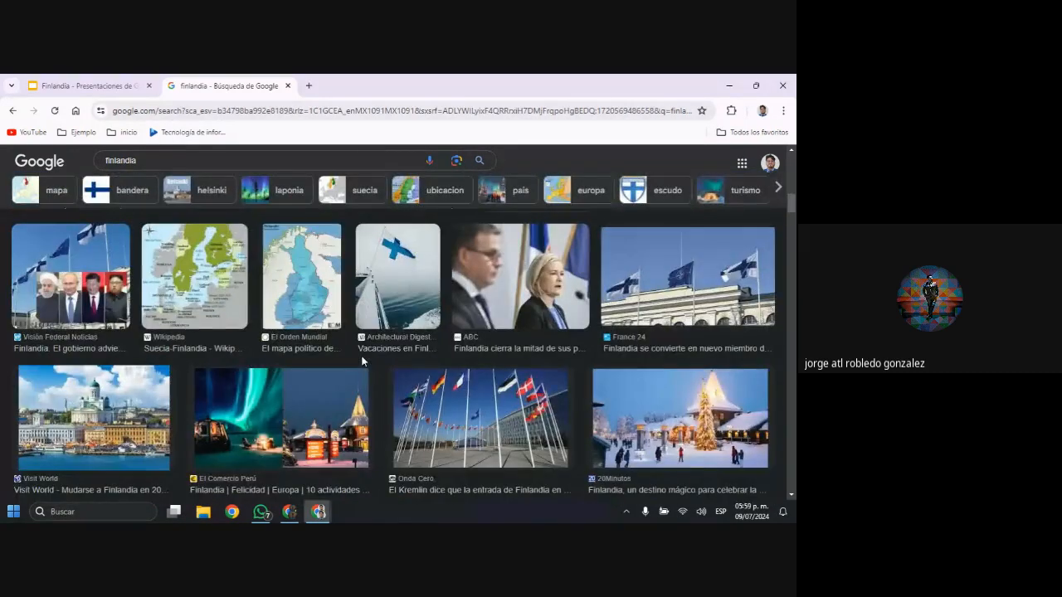
{"action": "scroll", "coordinate": [362, 355], "scroll_direction": "up", "scroll_amount": 3}
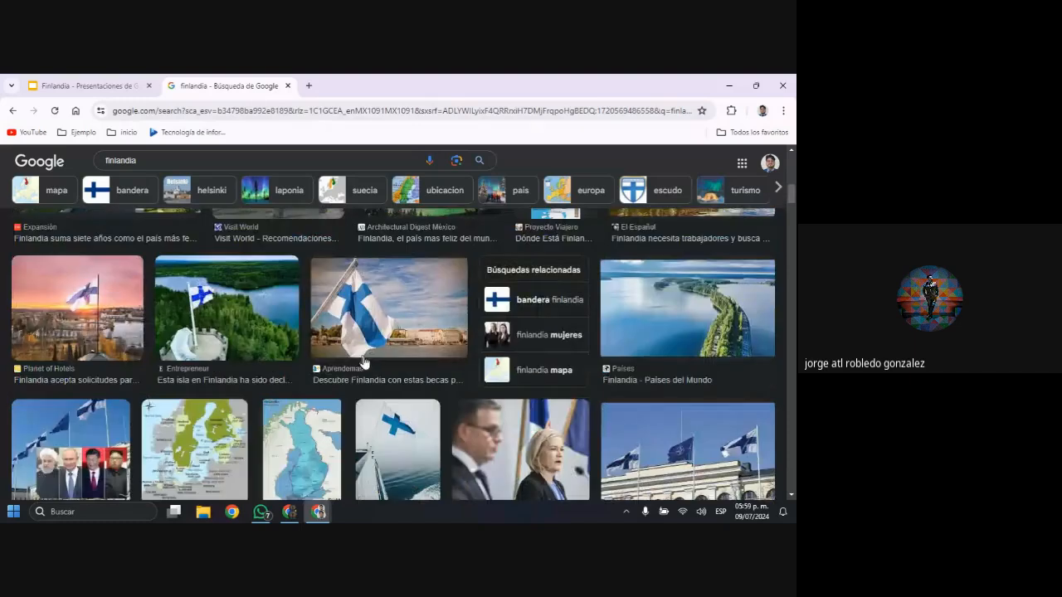
{"action": "scroll", "coordinate": [367, 363], "scroll_direction": "up", "scroll_amount": 2}
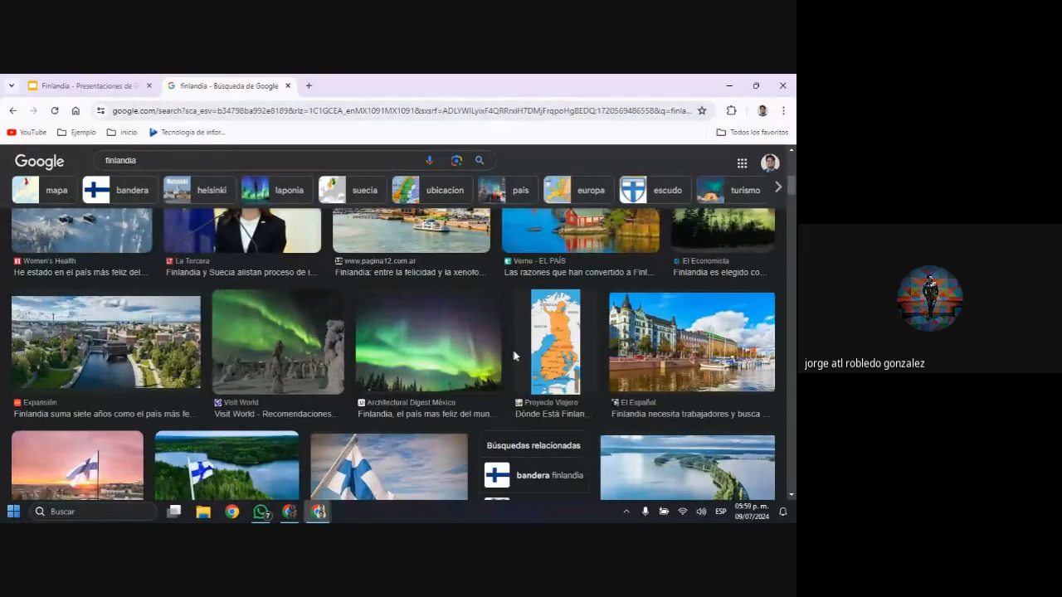
{"action": "scroll", "coordinate": [396, 360], "scroll_direction": "down", "scroll_amount": 5}
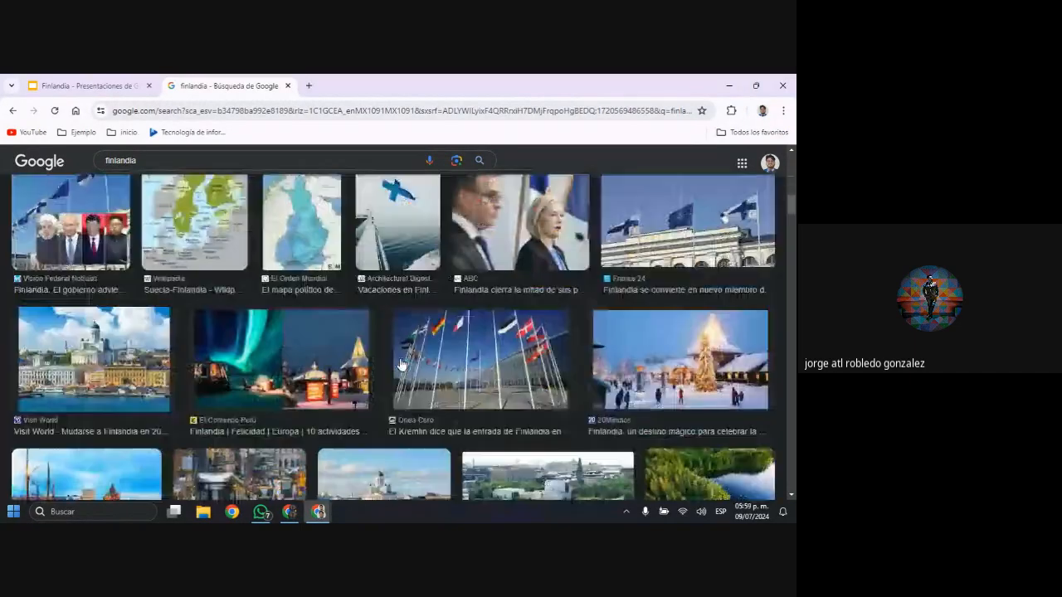
{"action": "left_click", "coordinate": [117, 315]}
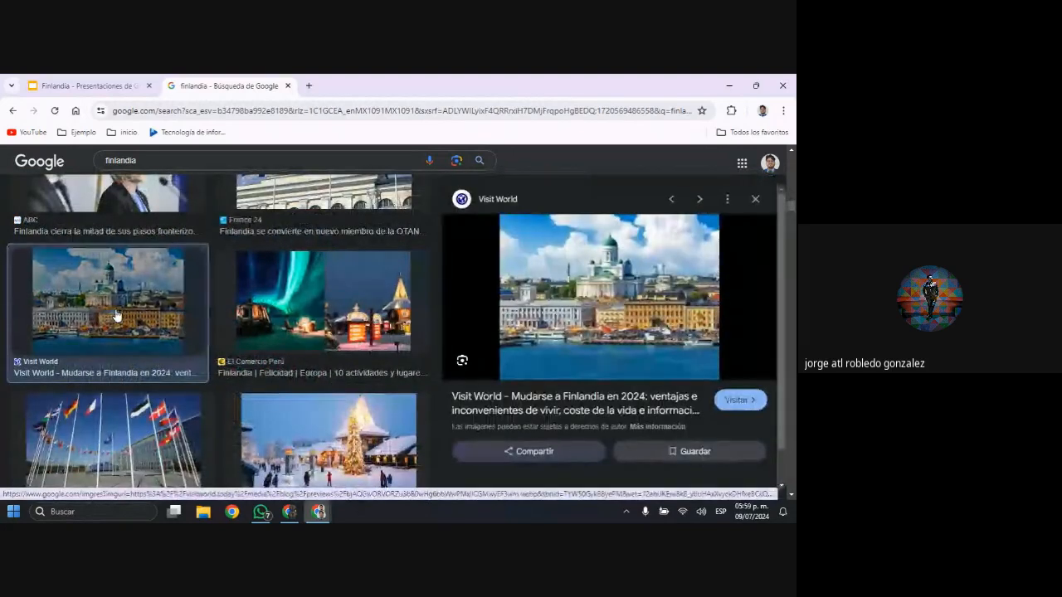
Filter the "finlandia" image results by size to show only "Grandes"
{"action": "scroll", "coordinate": [338, 292], "scroll_direction": "up", "scroll_amount": 3}
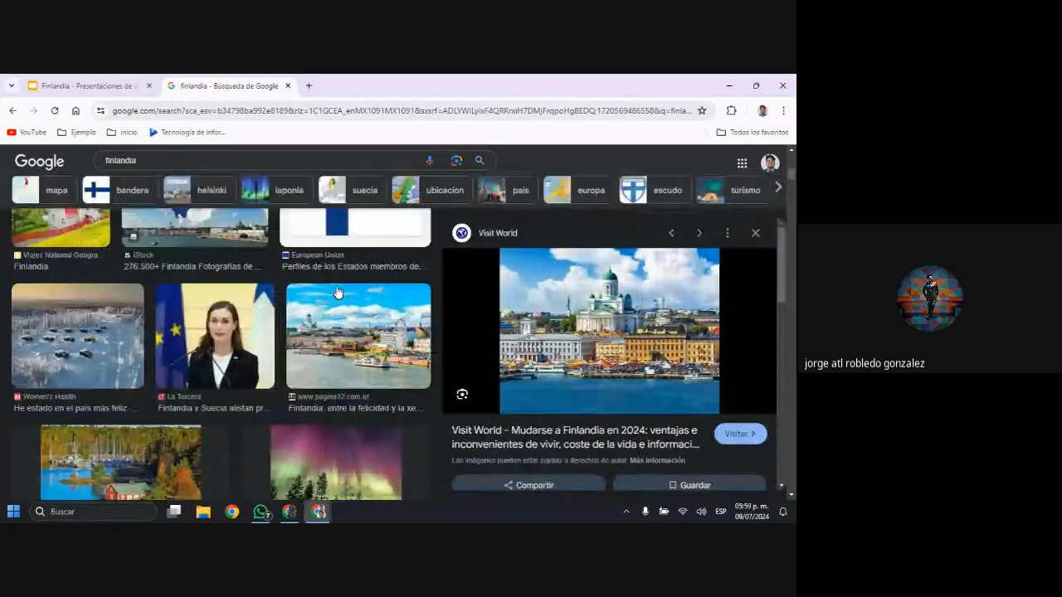
{"action": "scroll", "coordinate": [338, 292], "scroll_direction": "up", "scroll_amount": 5}
{"action": "left_click", "coordinate": [452, 209]}
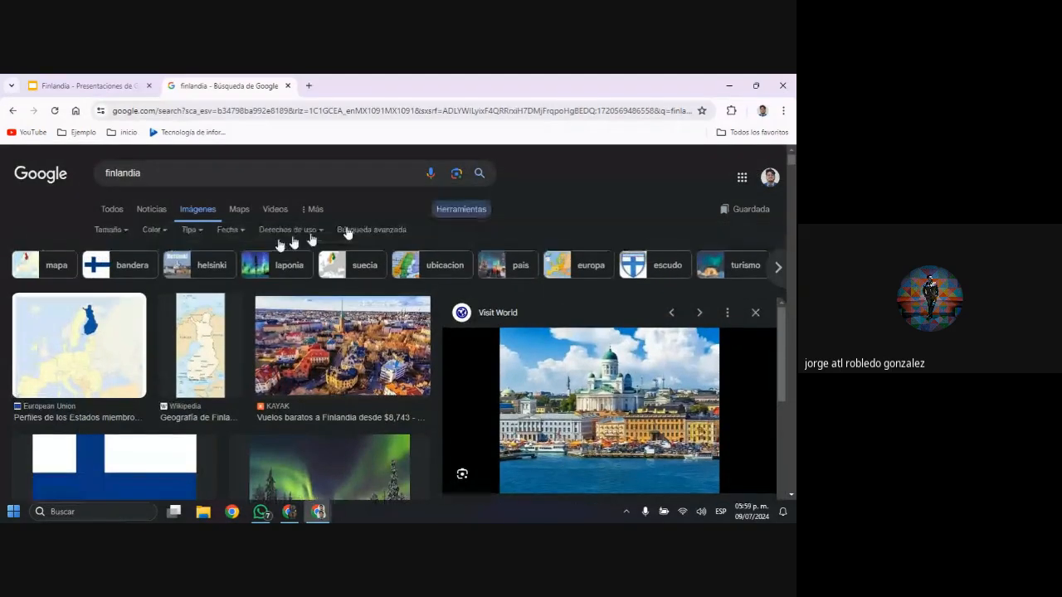
{"action": "left_click", "coordinate": [115, 232]}
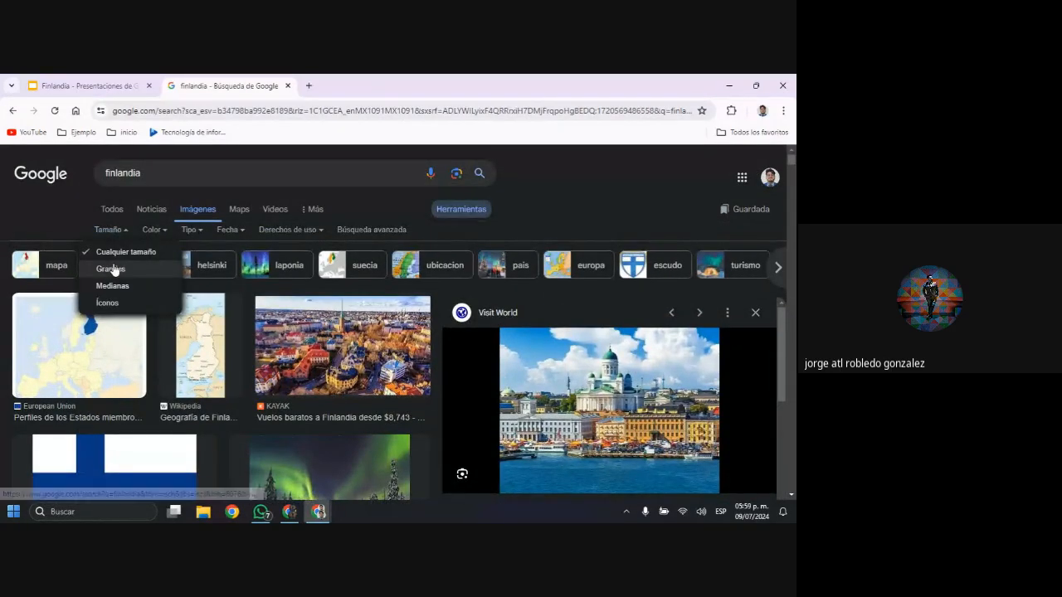
{"action": "left_click", "coordinate": [115, 270]}
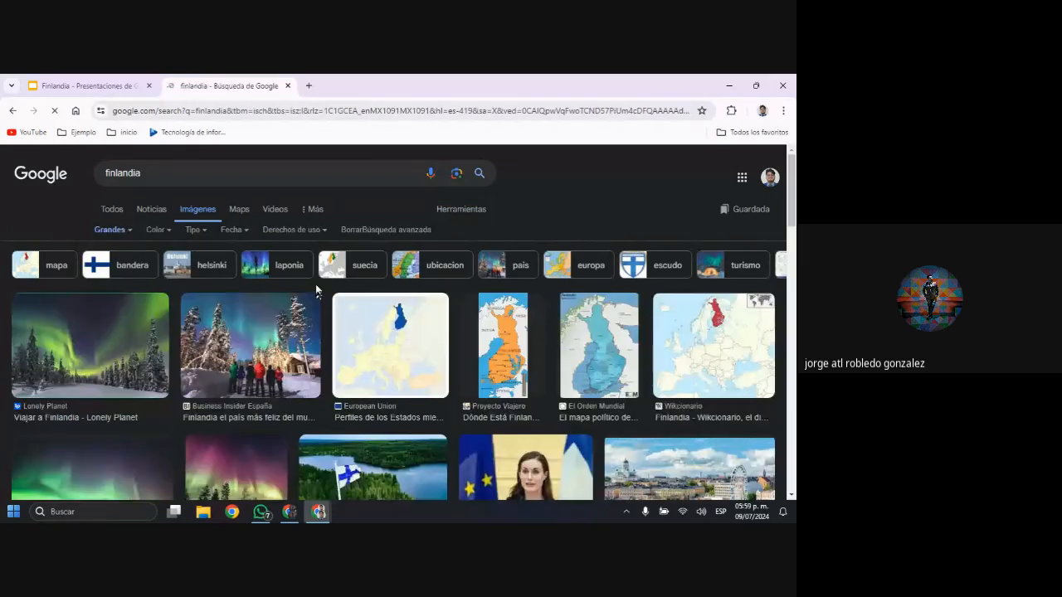
Browse the large "finlandia" image results for a suitable picture and preview the El Universal aerial photo of the city
{"action": "scroll", "coordinate": [498, 322], "scroll_direction": "down", "scroll_amount": 3}
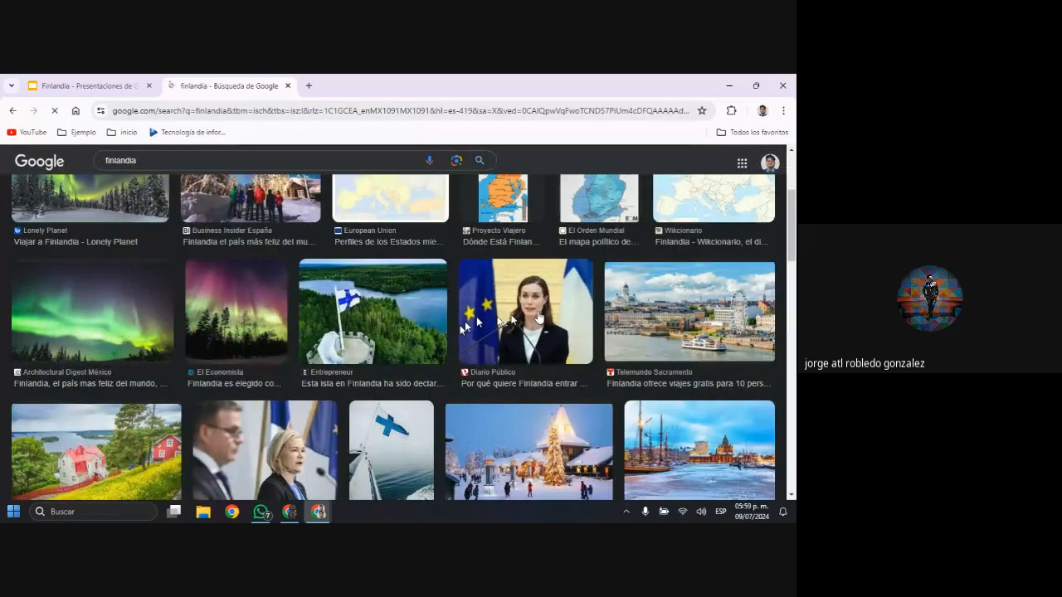
{"action": "scroll", "coordinate": [652, 309], "scroll_direction": "down", "scroll_amount": 3}
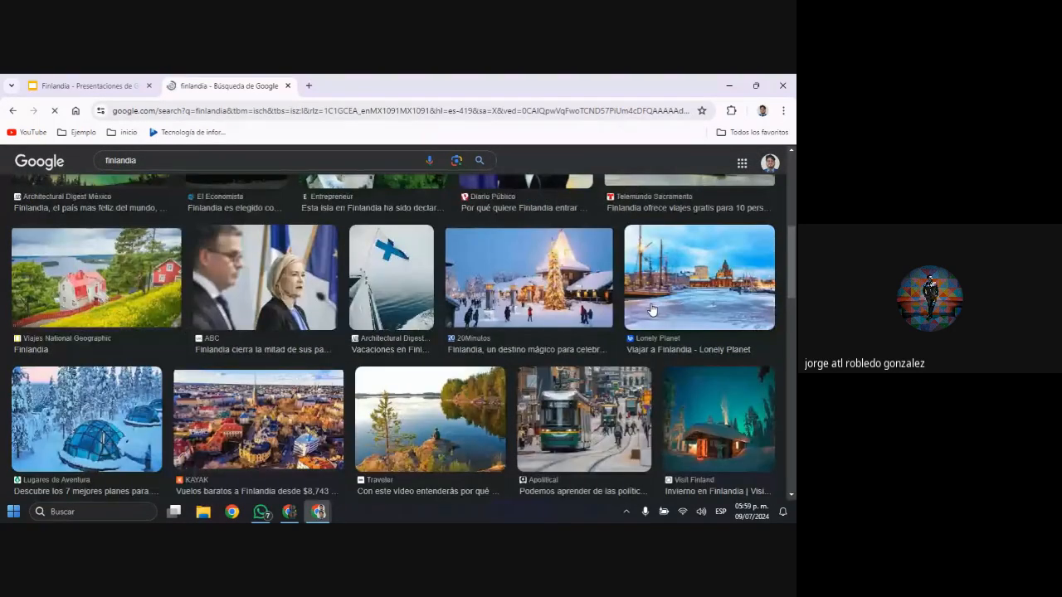
{"action": "scroll", "coordinate": [652, 306], "scroll_direction": "down", "scroll_amount": 5}
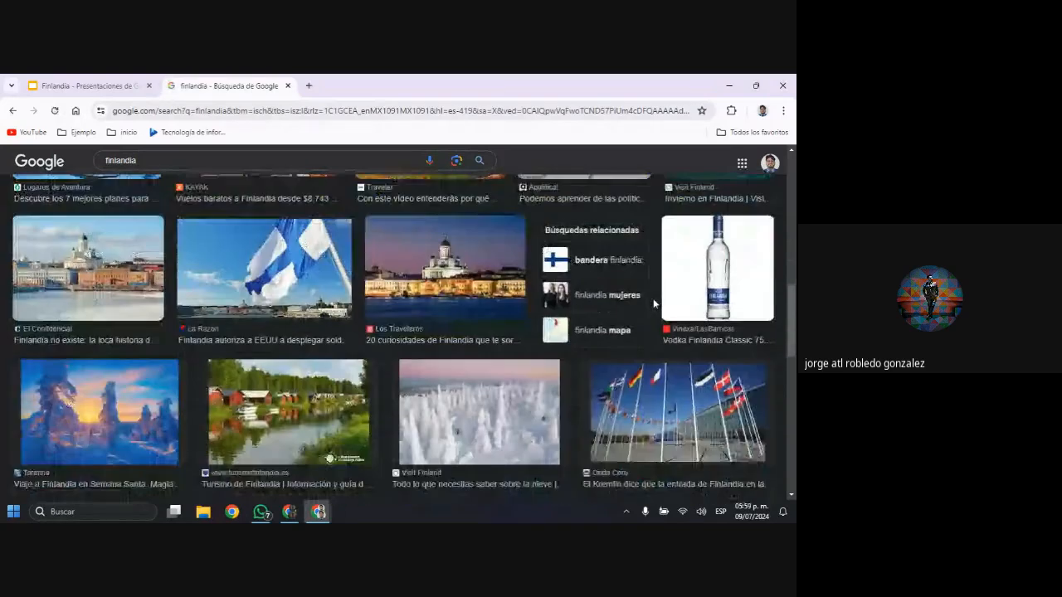
{"action": "scroll", "coordinate": [653, 303], "scroll_direction": "down", "scroll_amount": 5}
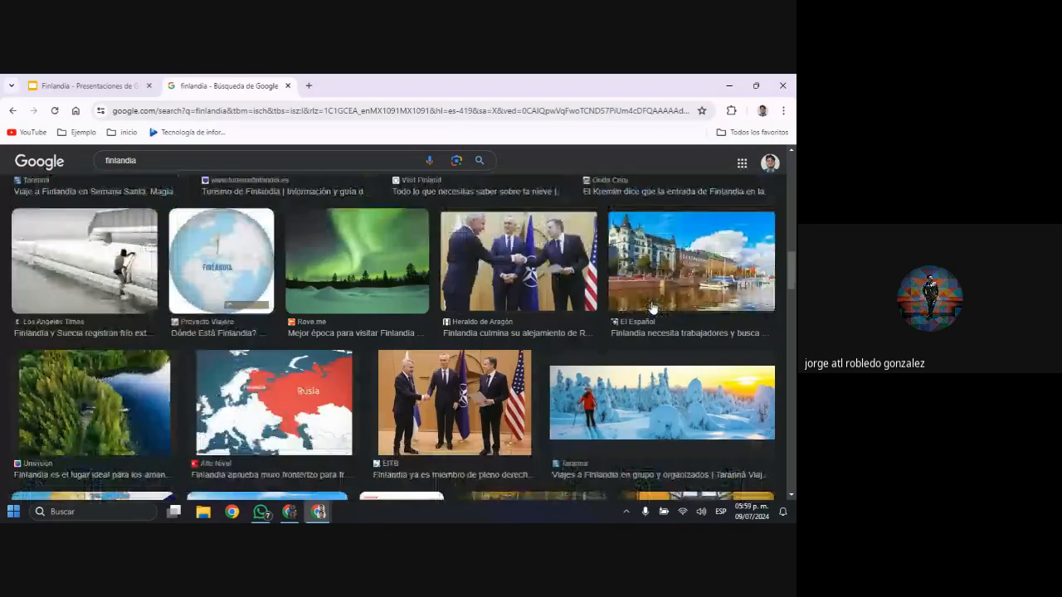
{"action": "scroll", "coordinate": [652, 309], "scroll_direction": "down", "scroll_amount": 9}
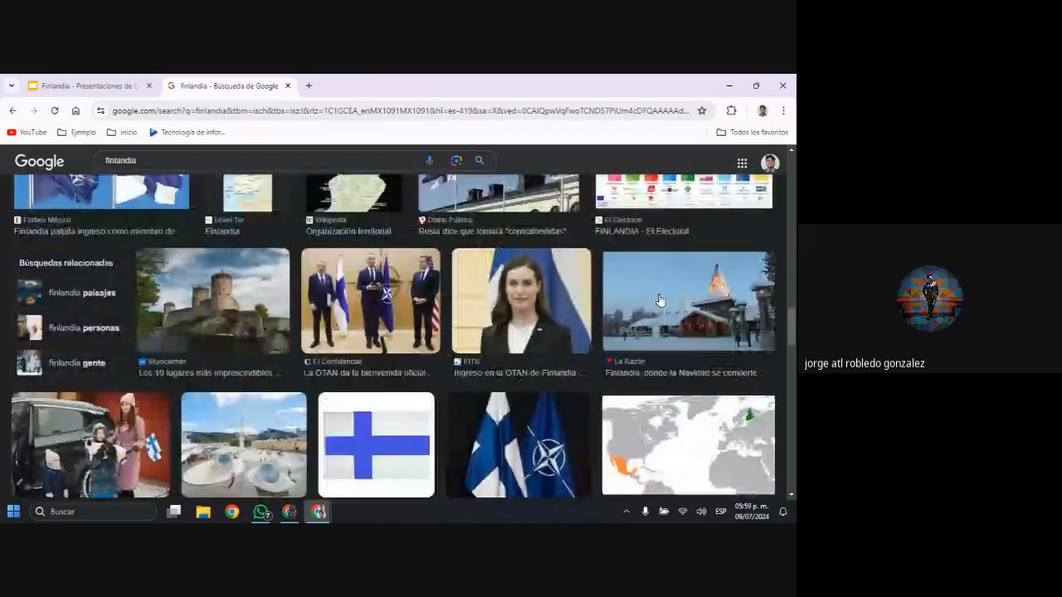
{"action": "scroll", "coordinate": [656, 309], "scroll_direction": "down", "scroll_amount": 1}
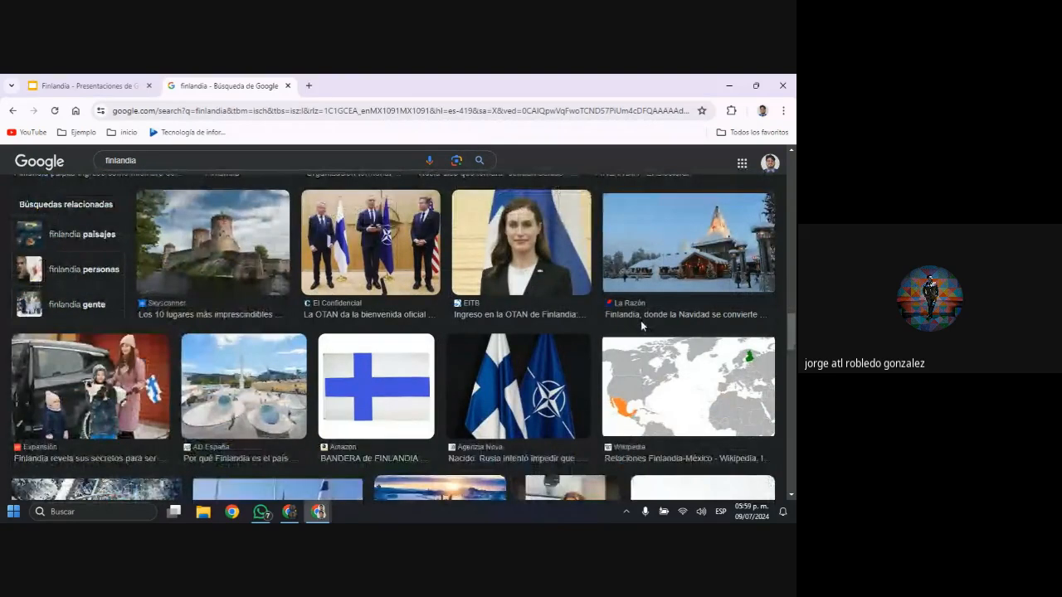
{"action": "scroll", "coordinate": [640, 326], "scroll_direction": "down", "scroll_amount": 5}
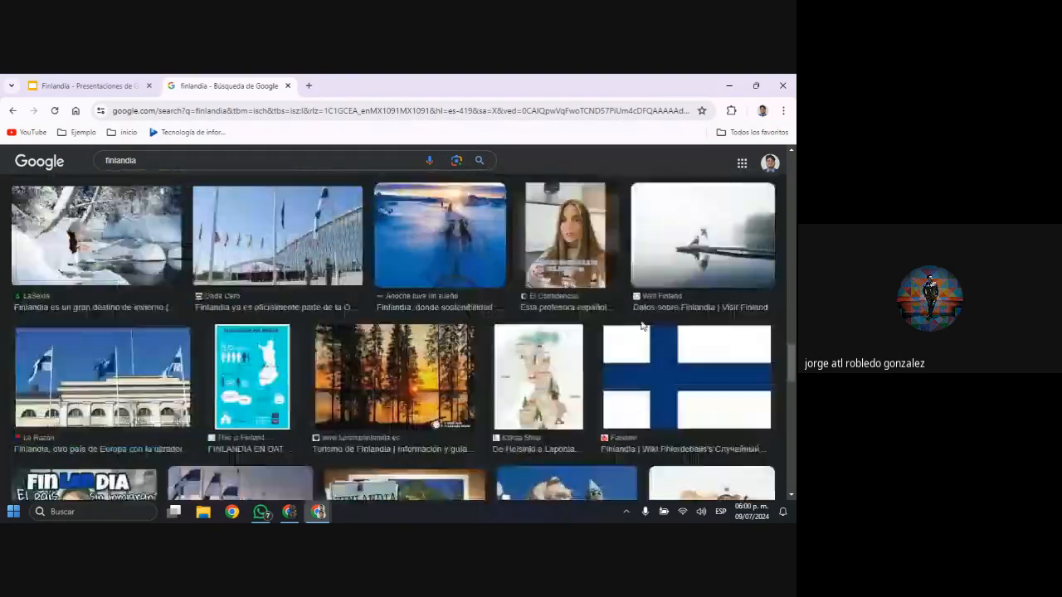
{"action": "scroll", "coordinate": [640, 326], "scroll_direction": "down", "scroll_amount": 7}
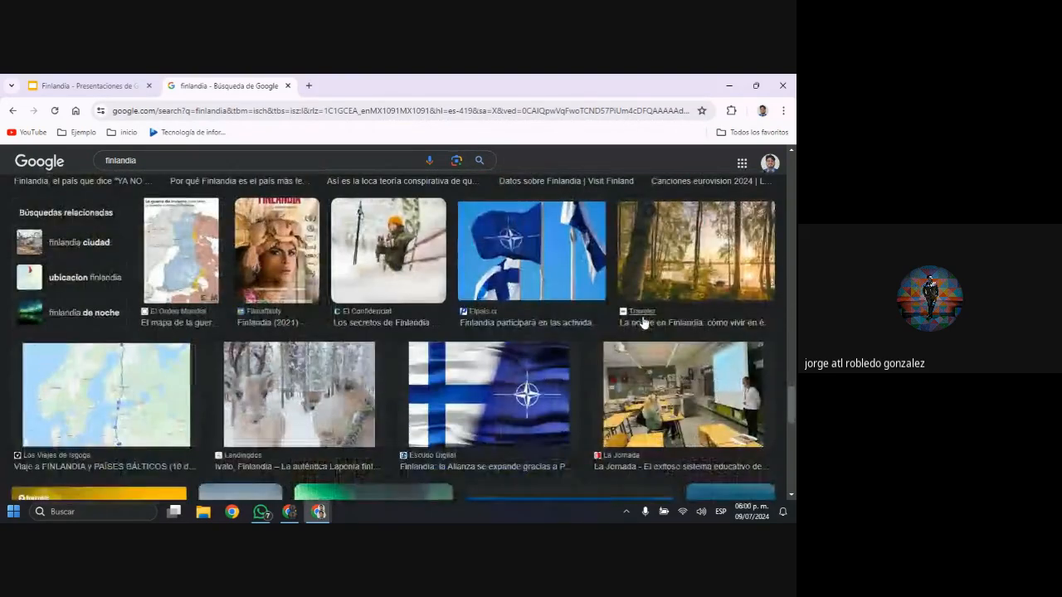
{"action": "scroll", "coordinate": [644, 322], "scroll_direction": "down", "scroll_amount": 5}
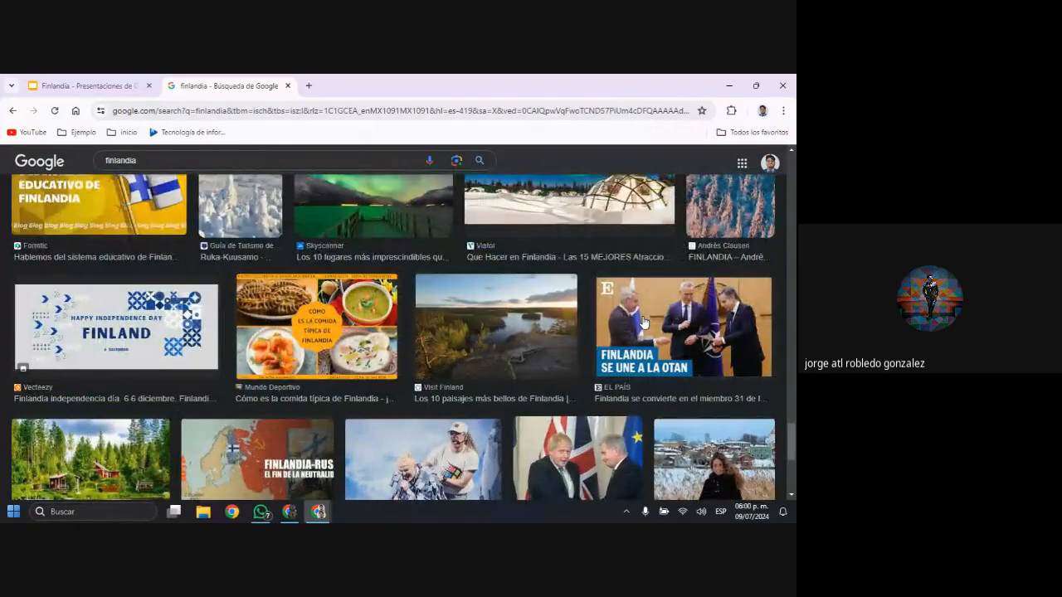
{"action": "scroll", "coordinate": [644, 322], "scroll_direction": "down", "scroll_amount": 5}
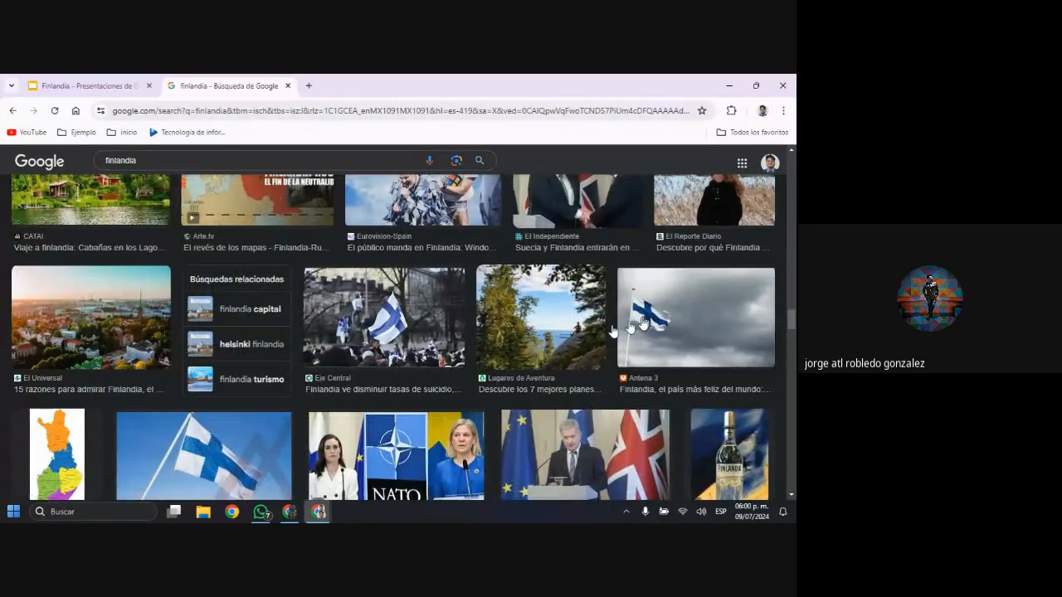
{"action": "left_click", "coordinate": [98, 349]}
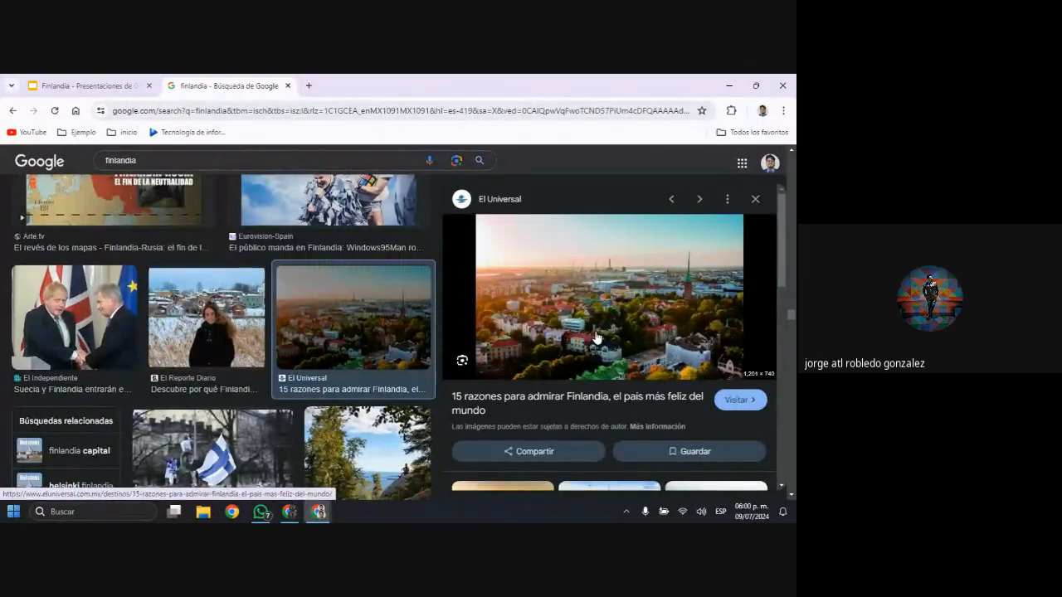
Open the El Universal city photo by itself in a new browser tab and switch to that tab
{"action": "right_click", "coordinate": [594, 331]}
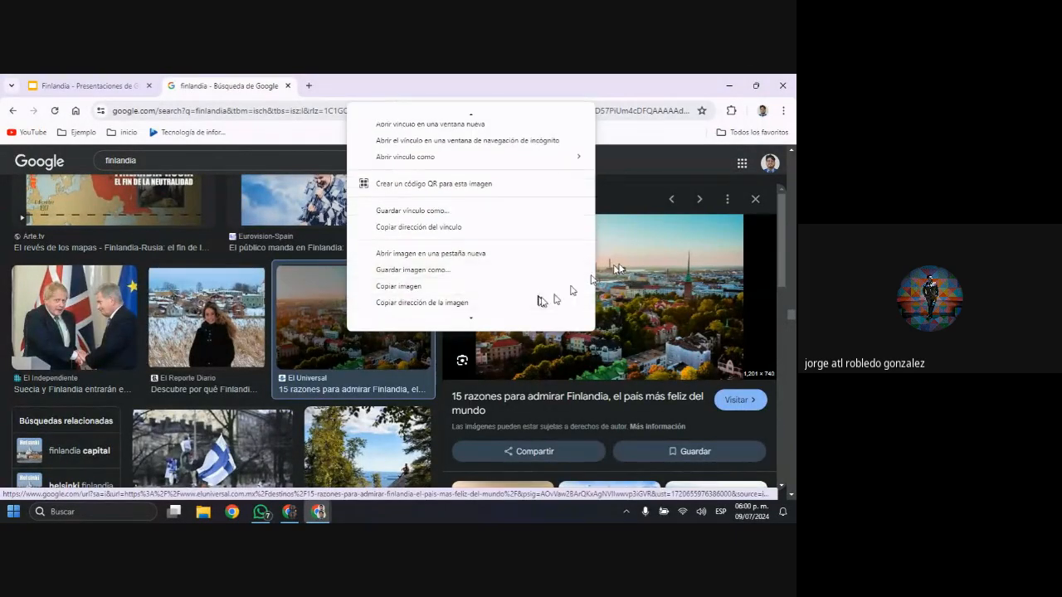
{"action": "right_click", "coordinate": [654, 276]}
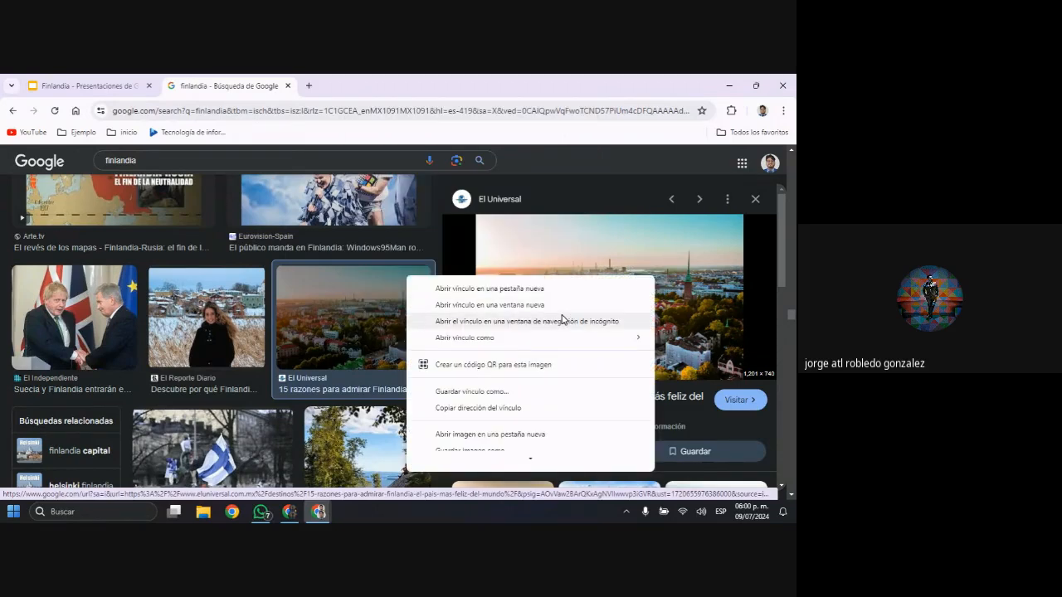
{"action": "left_click", "coordinate": [547, 434]}
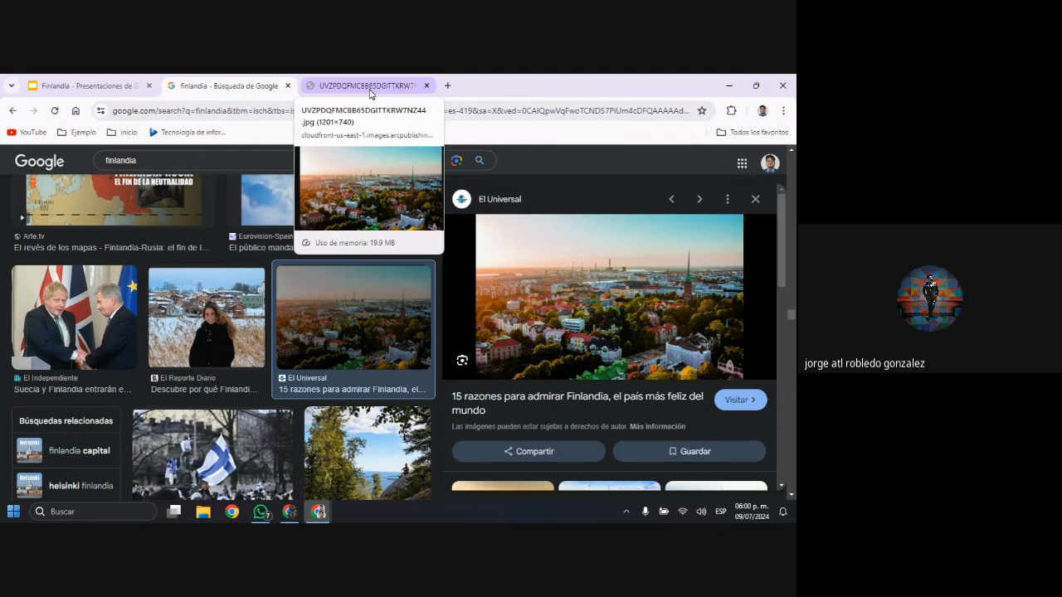
{"action": "left_click", "coordinate": [370, 88]}
Copy the full web address of the opened city image
{"action": "left_click", "coordinate": [379, 109]}
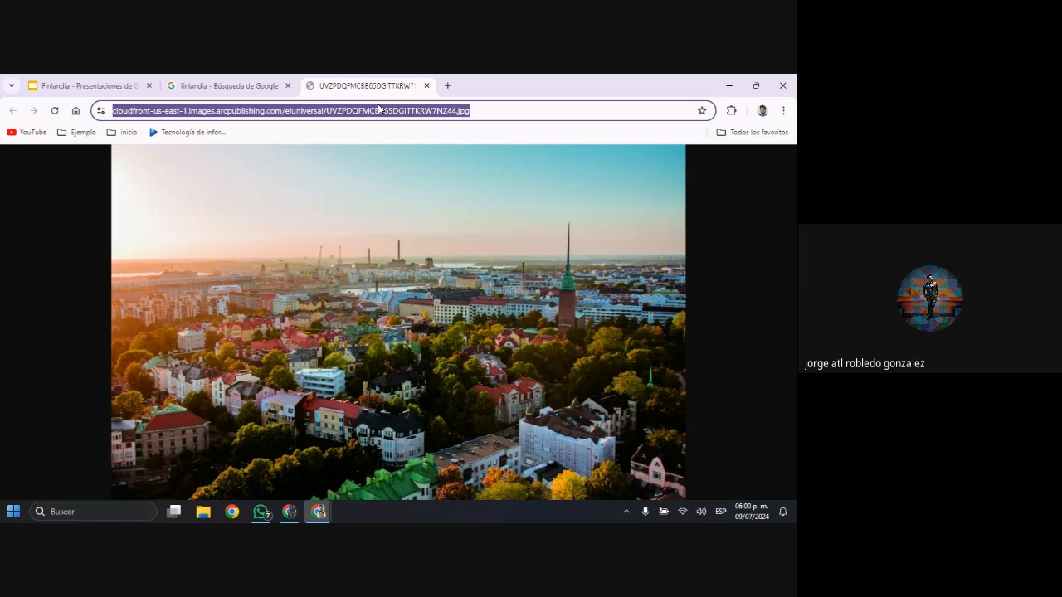
{"action": "right_click", "coordinate": [431, 110]}
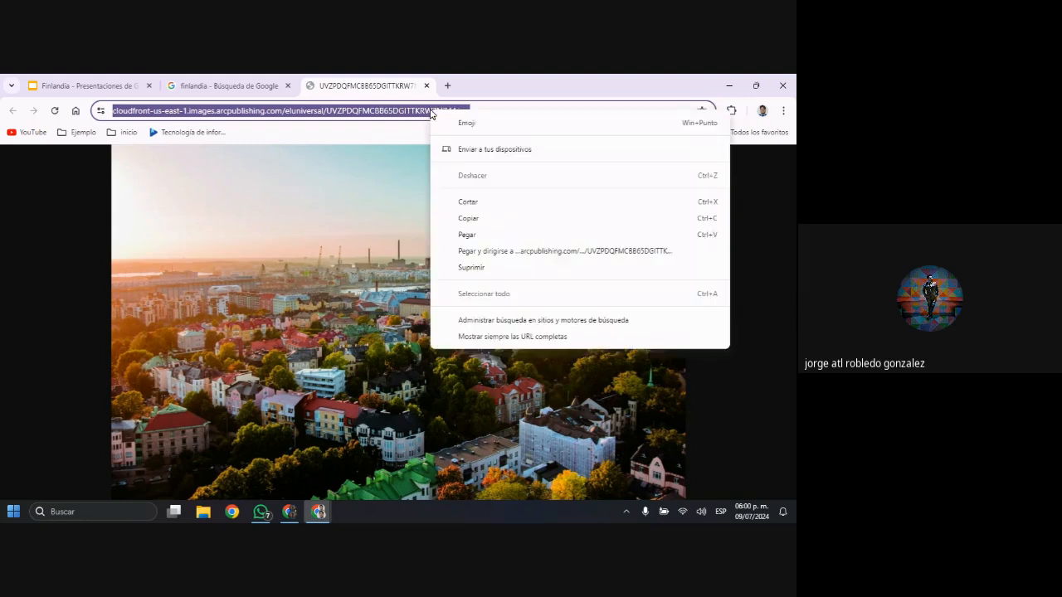
{"action": "left_click", "coordinate": [469, 218]}
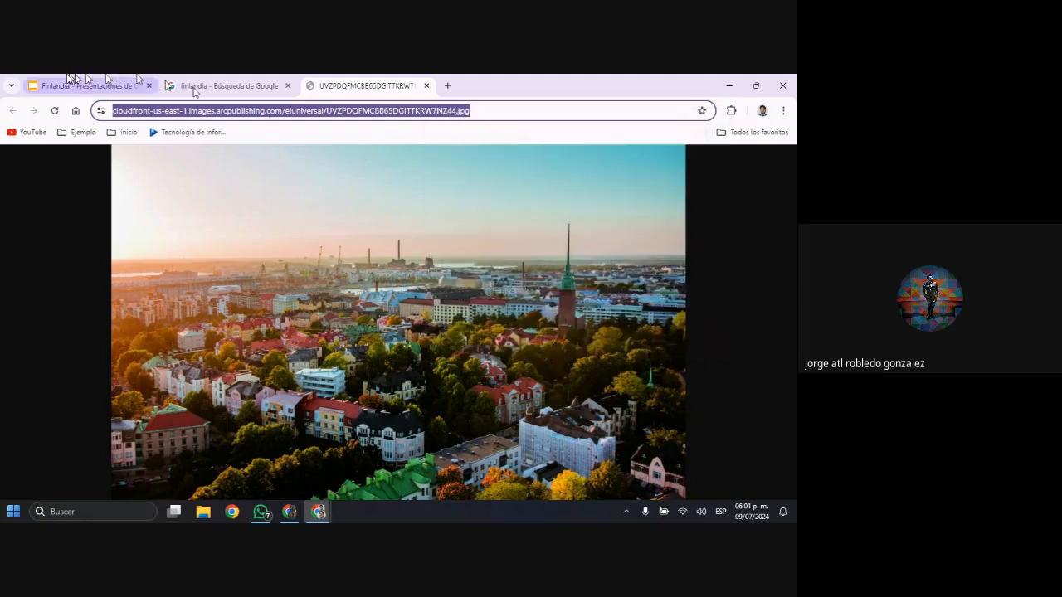
Return to the Finlandia presentation and insert the city photo on the blank slide using the copied image URL
{"action": "left_click", "coordinate": [72, 87]}
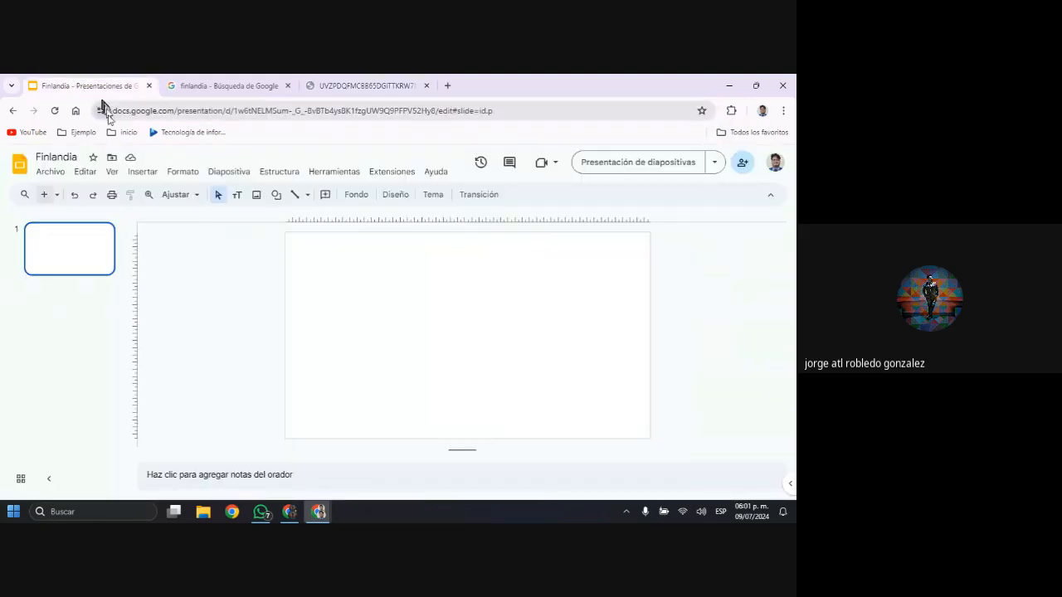
{"action": "left_click", "coordinate": [142, 173]}
{"action": "scroll", "coordinate": [201, 220], "scroll_direction": "up", "scroll_amount": 2}
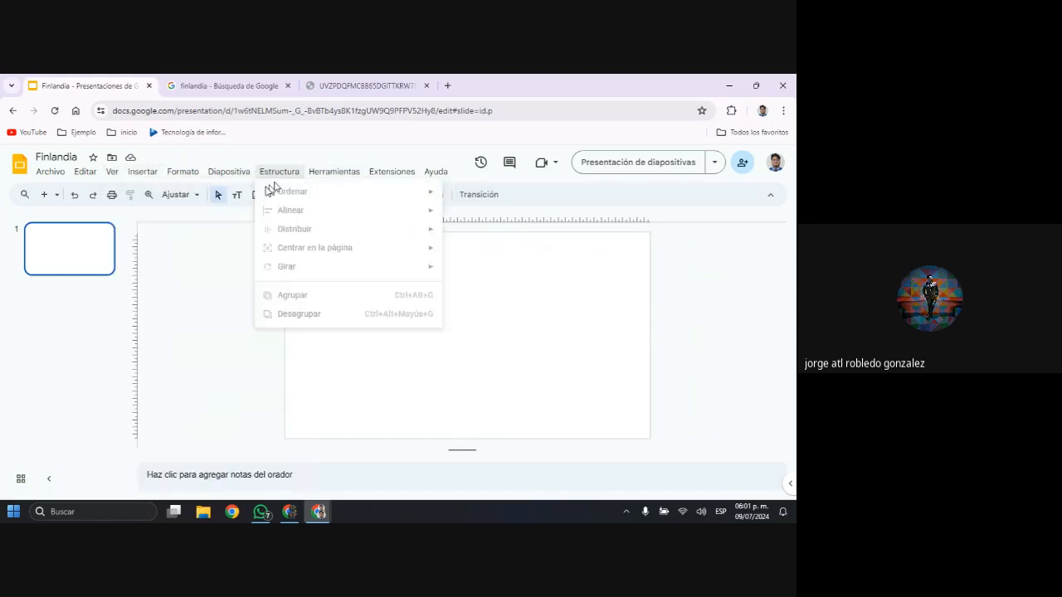
{"action": "mouse_move", "coordinate": [159, 179]}
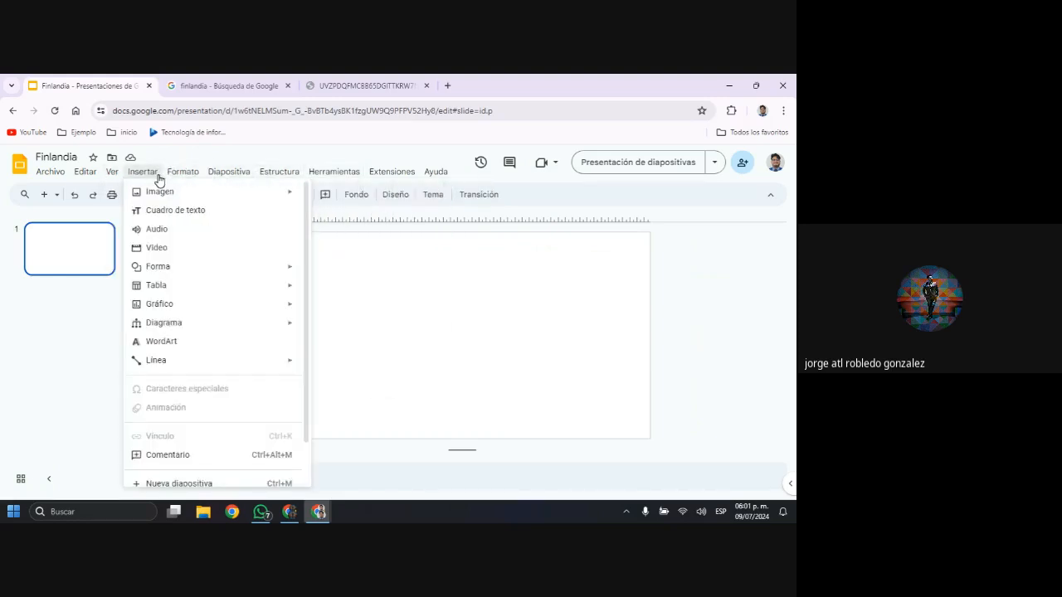
{"action": "key", "text": "Down"}
{"action": "key", "text": "Down"}
{"action": "key", "text": "Down"}
{"action": "key", "text": "Down"}
{"action": "key", "text": "Down"}
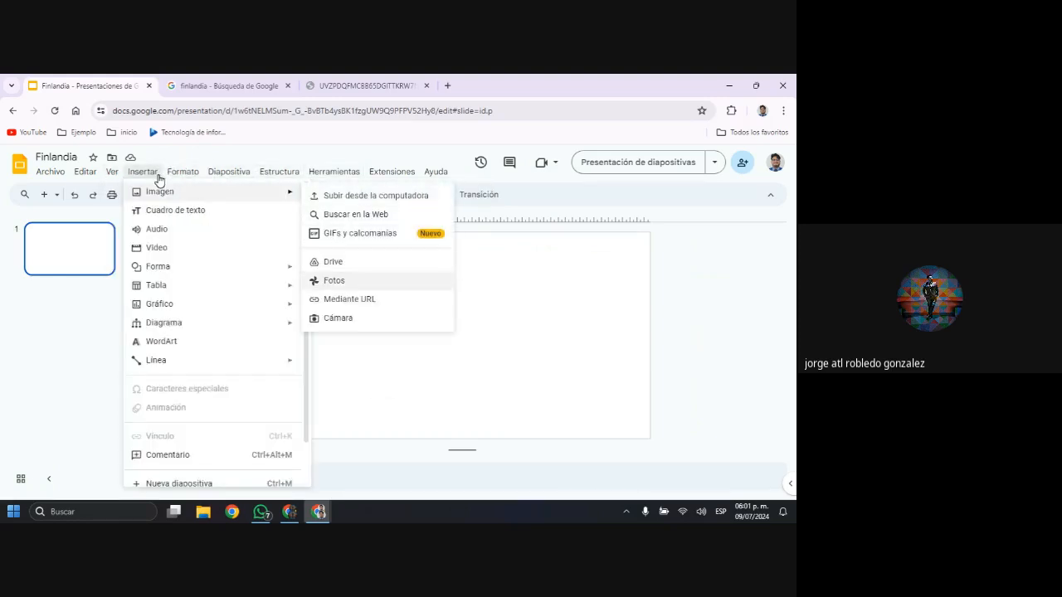
{"action": "key", "text": "Return"}
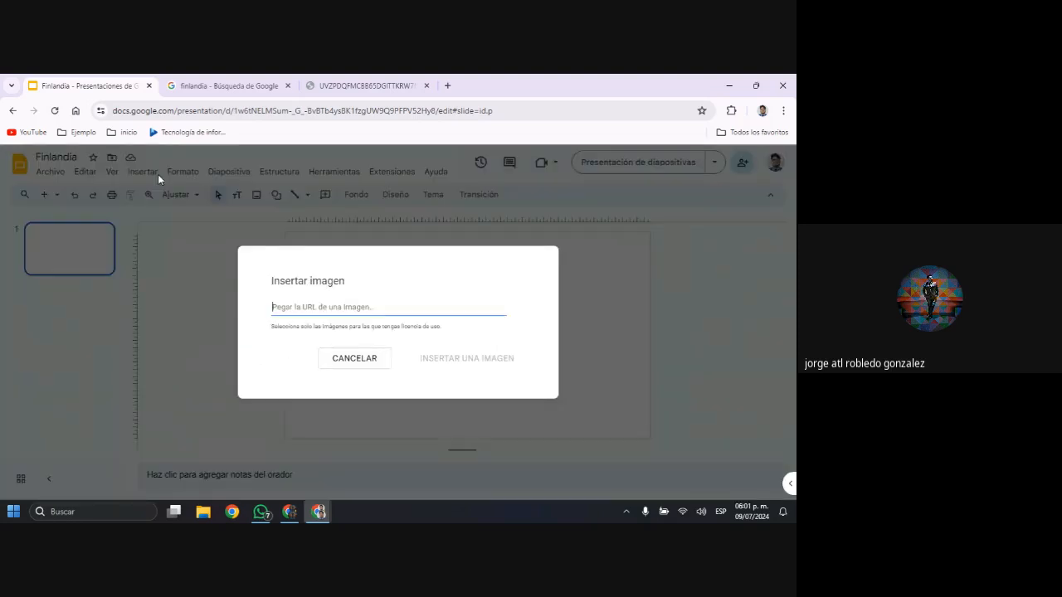
{"action": "key", "text": "ctrl+v"}
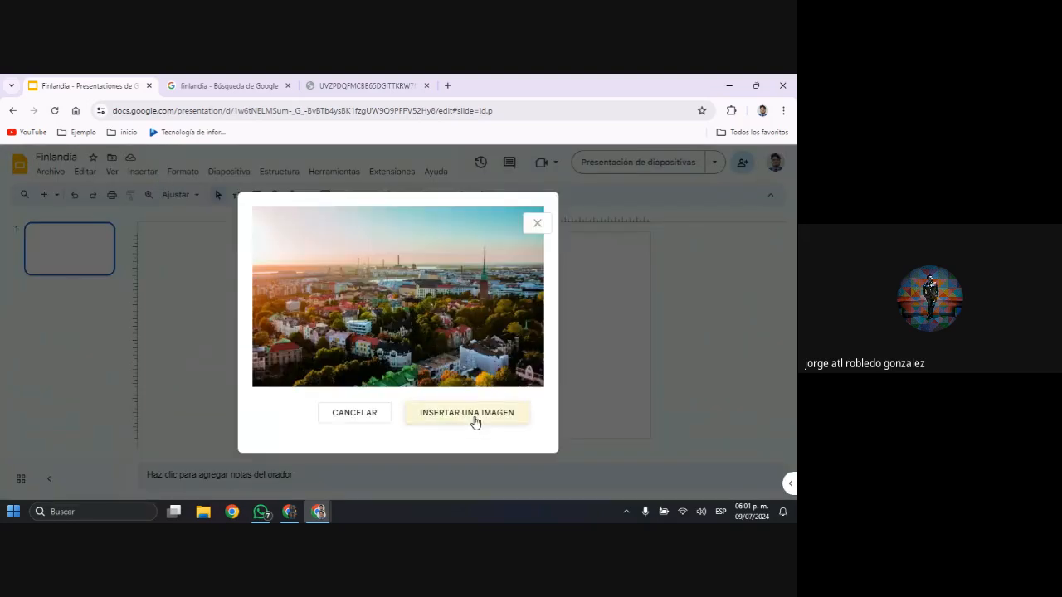
{"action": "left_click", "coordinate": [475, 423]}
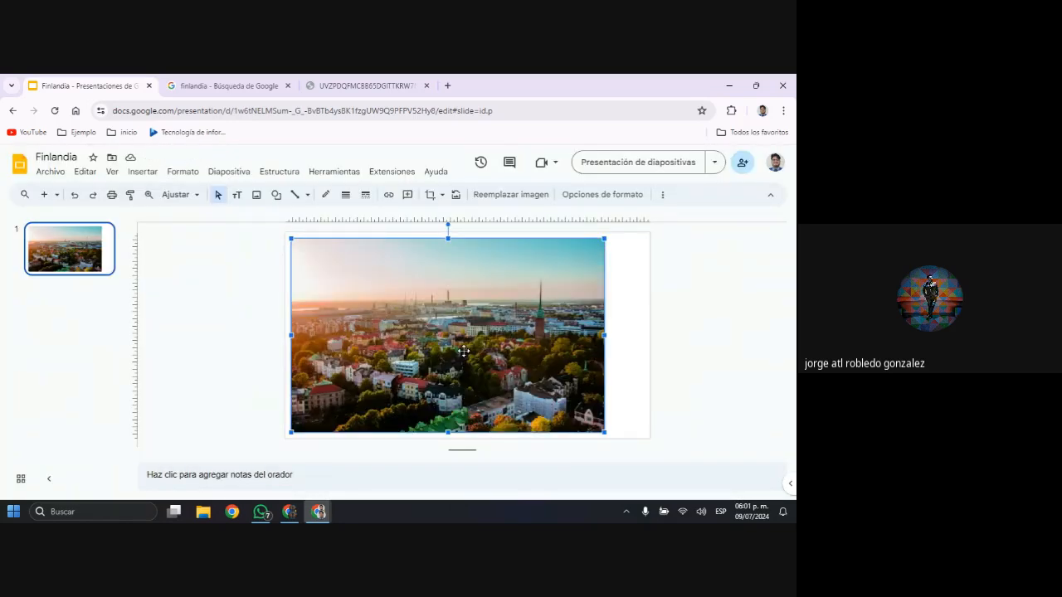
Move the city photo against the slide's bottom edge and crop a narrow strip off its left side
{"action": "left_click_drag", "start_coordinate": [462, 351], "coordinate": [456, 345]}
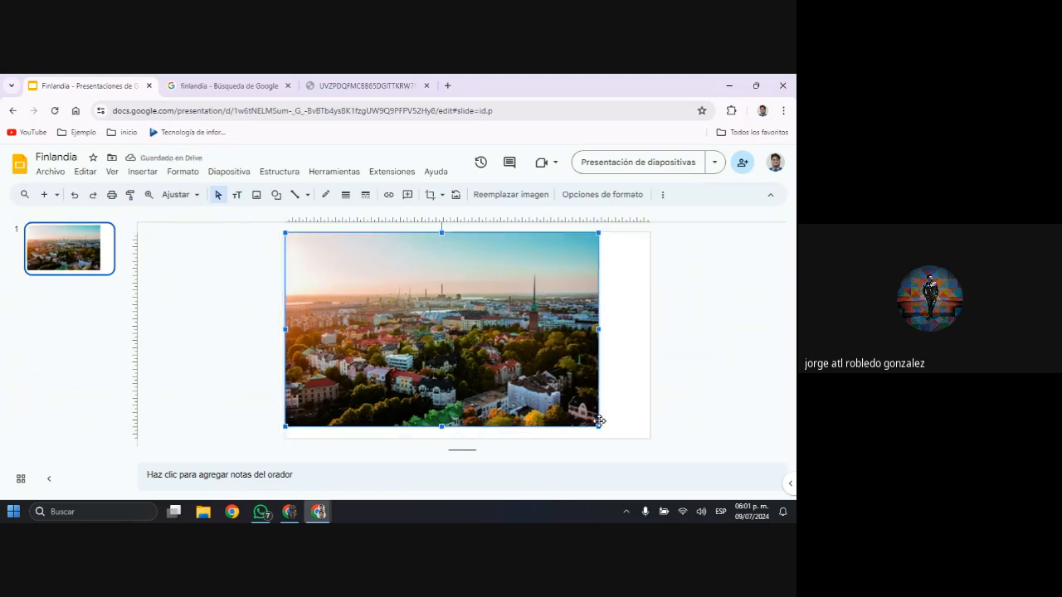
{"action": "left_click_drag", "start_coordinate": [598, 424], "coordinate": [612, 435]}
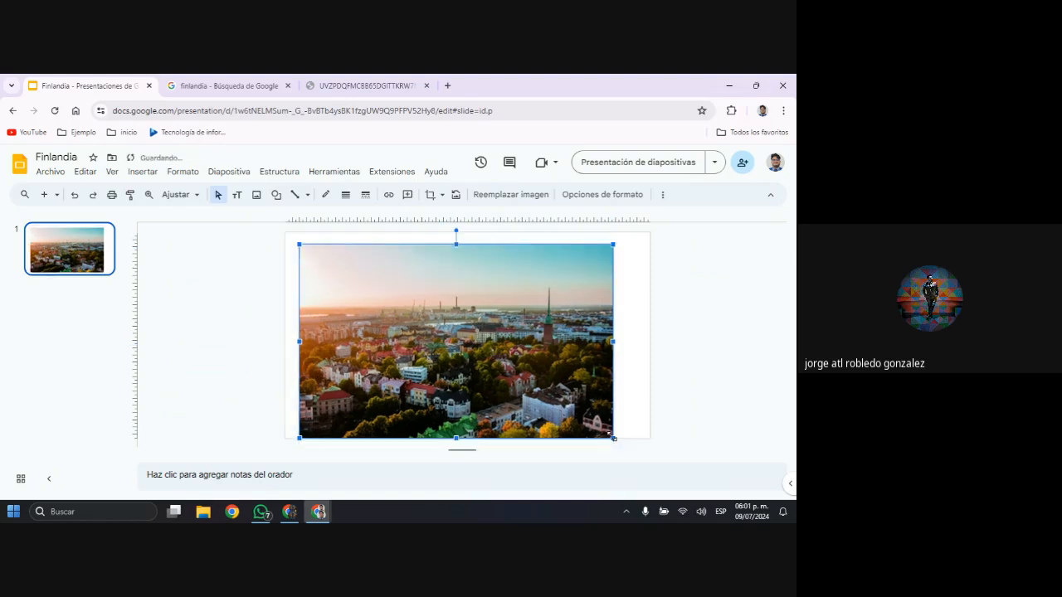
{"action": "double_click", "coordinate": [520, 388]}
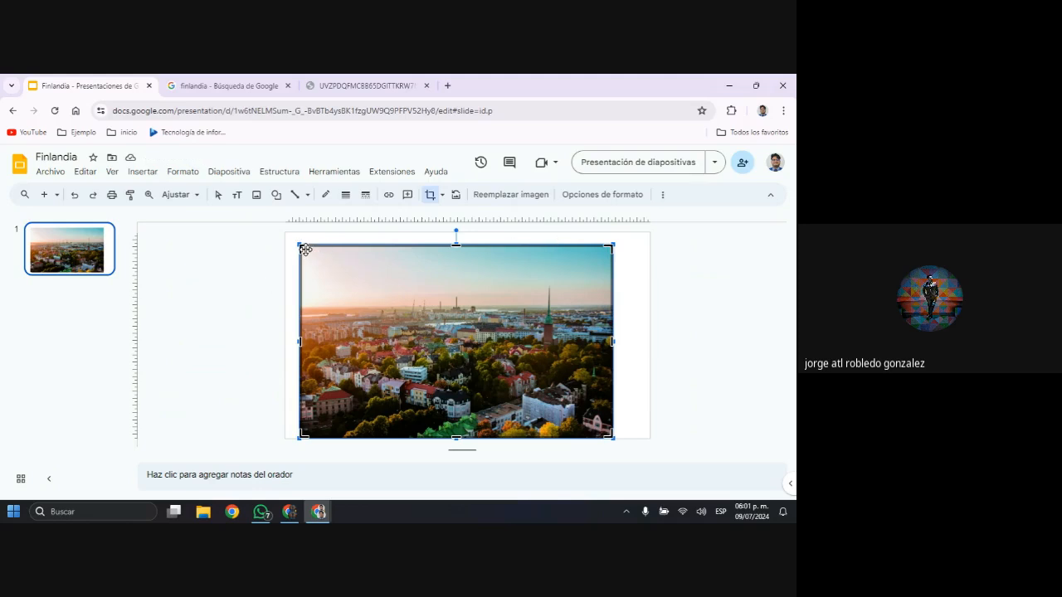
{"action": "left_click_drag", "start_coordinate": [302, 247], "coordinate": [331, 246]}
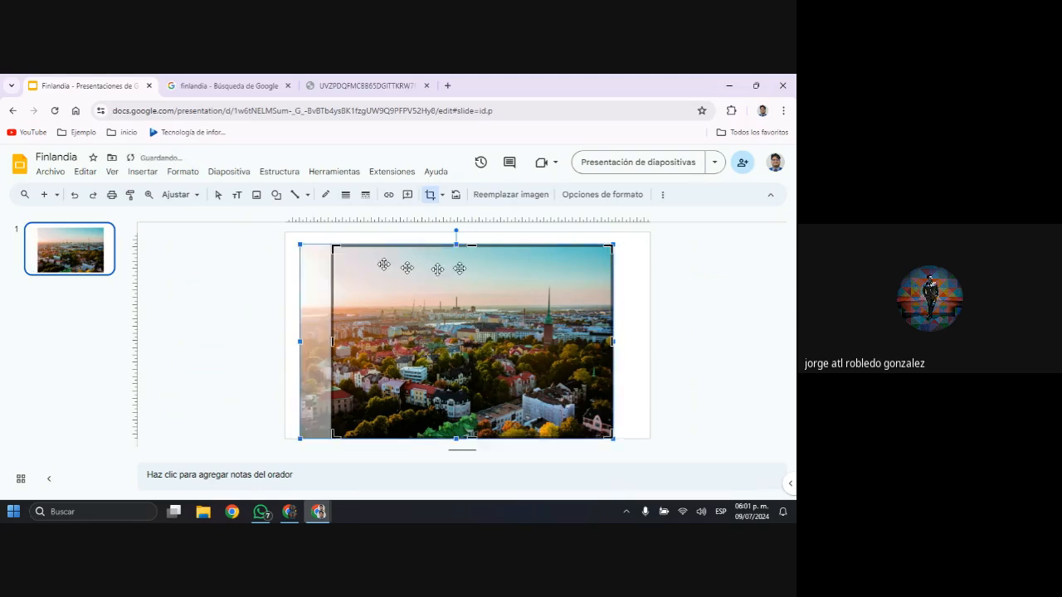
{"action": "left_click", "coordinate": [638, 318]}
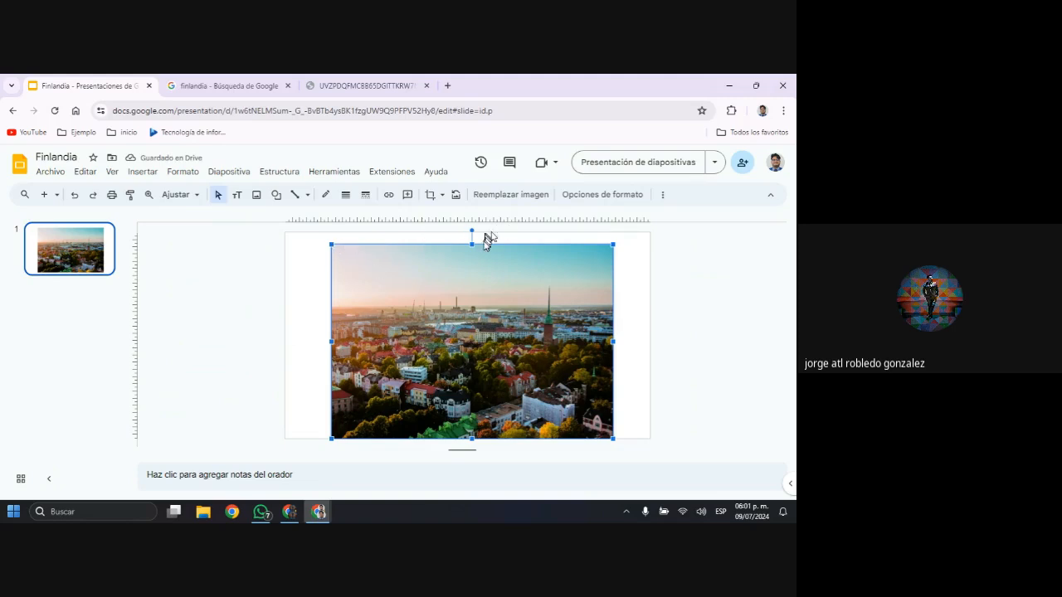
Stretch the cropped city photo to the slide's top, right and left edges so it covers the whole slide
{"action": "left_click_drag", "start_coordinate": [477, 247], "coordinate": [473, 232]}
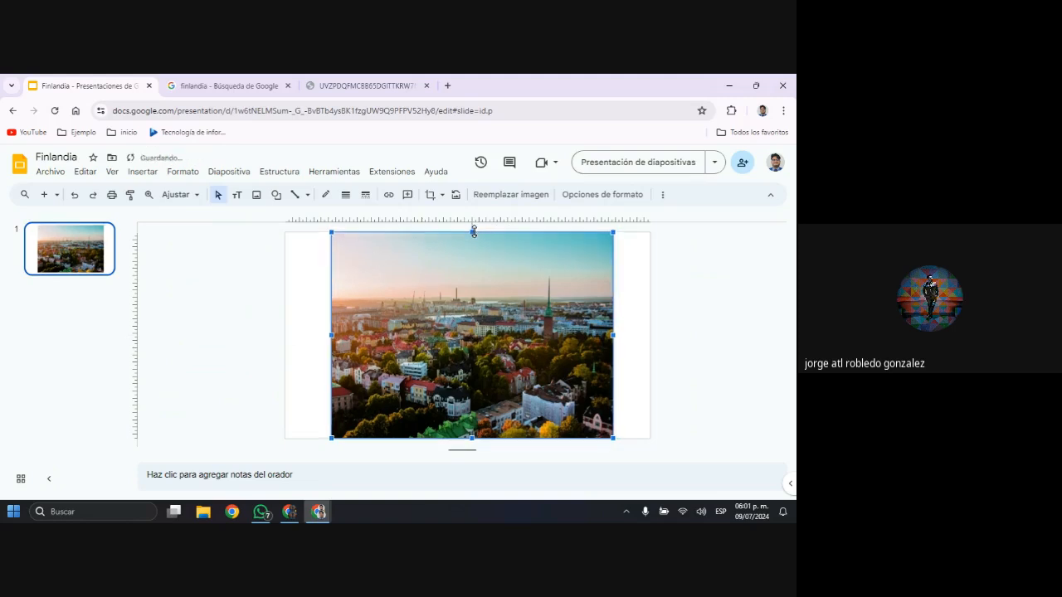
{"action": "left_click_drag", "start_coordinate": [612, 339], "coordinate": [651, 334]}
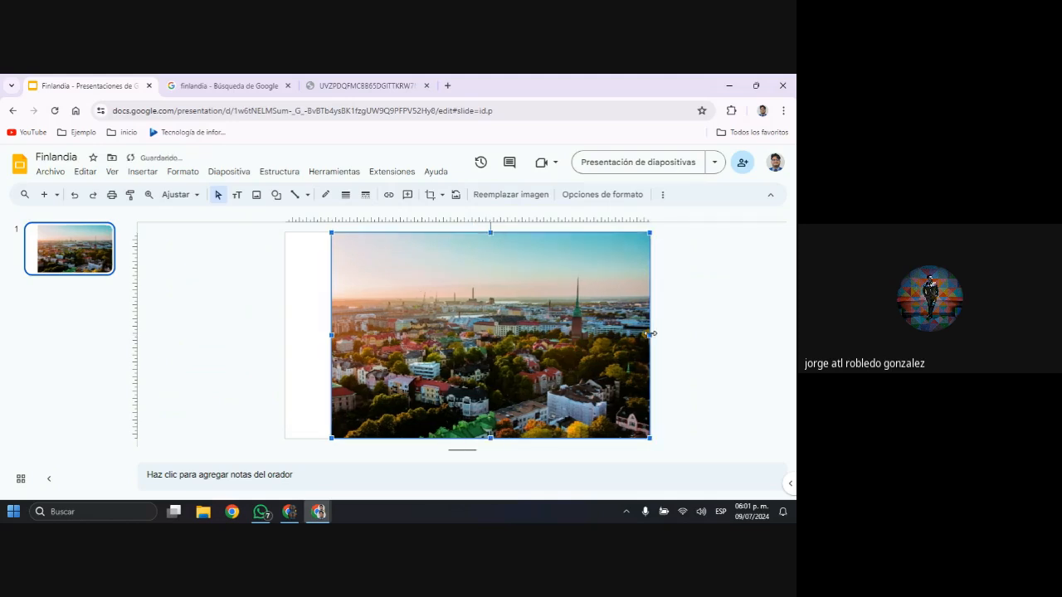
{"action": "left_click_drag", "start_coordinate": [332, 335], "coordinate": [285, 339]}
Crop a very thin strip off the city photo's lower edge and stretch the photo down past the slide's bottom edge
{"action": "double_click", "coordinate": [417, 367]}
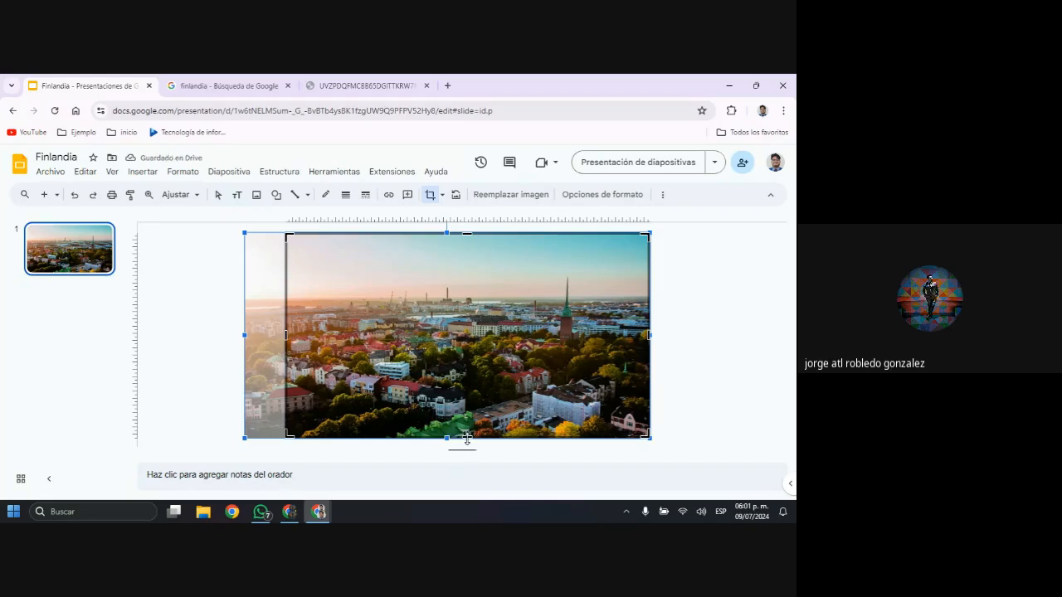
{"action": "left_click_drag", "start_coordinate": [467, 439], "coordinate": [475, 429]}
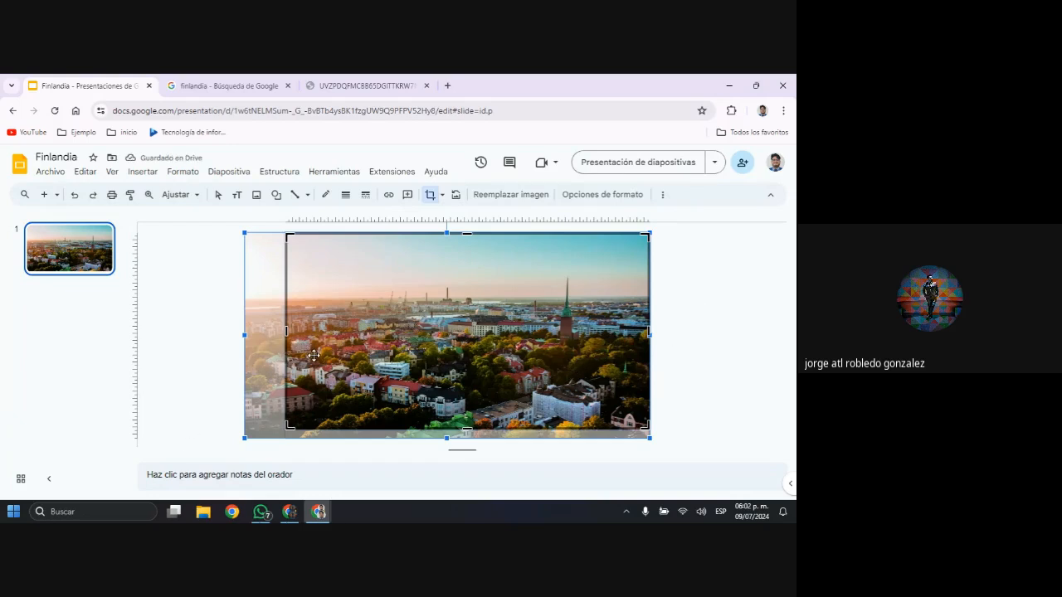
{"action": "left_click", "coordinate": [704, 336]}
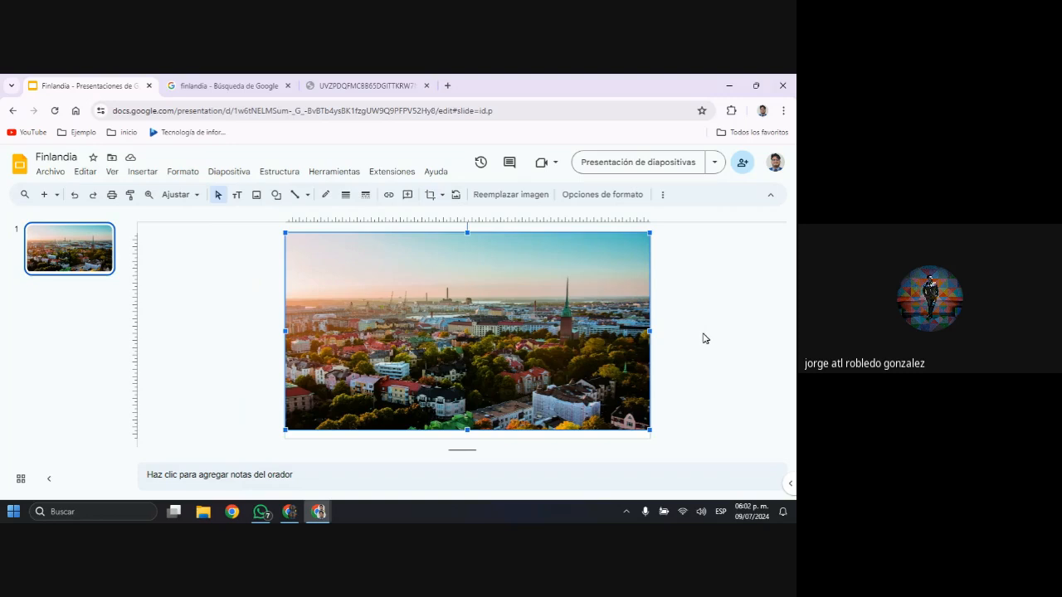
{"action": "double_click", "coordinate": [592, 357]}
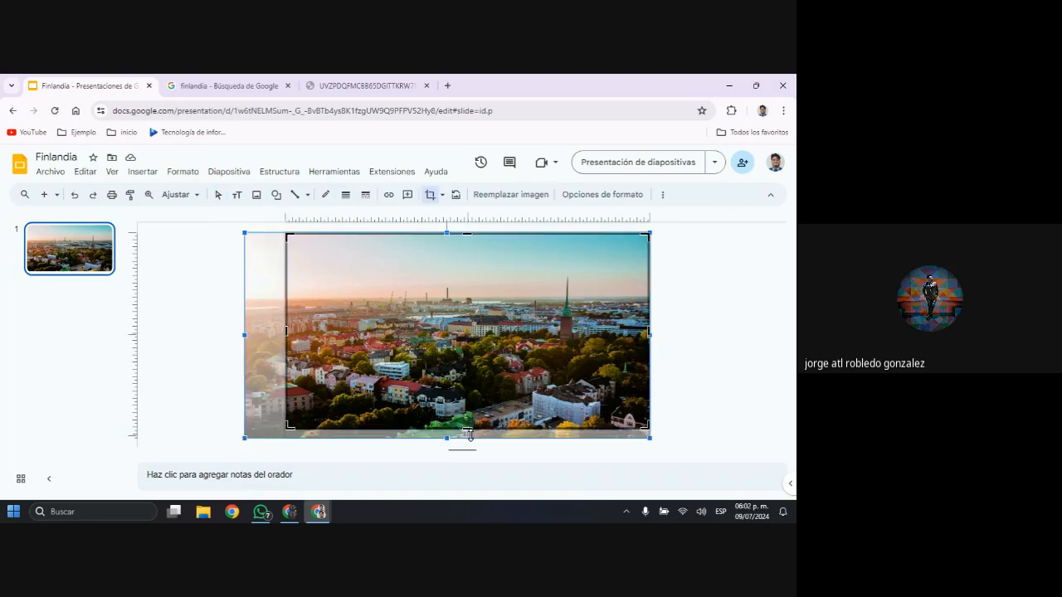
{"action": "left_click_drag", "start_coordinate": [469, 433], "coordinate": [469, 438]}
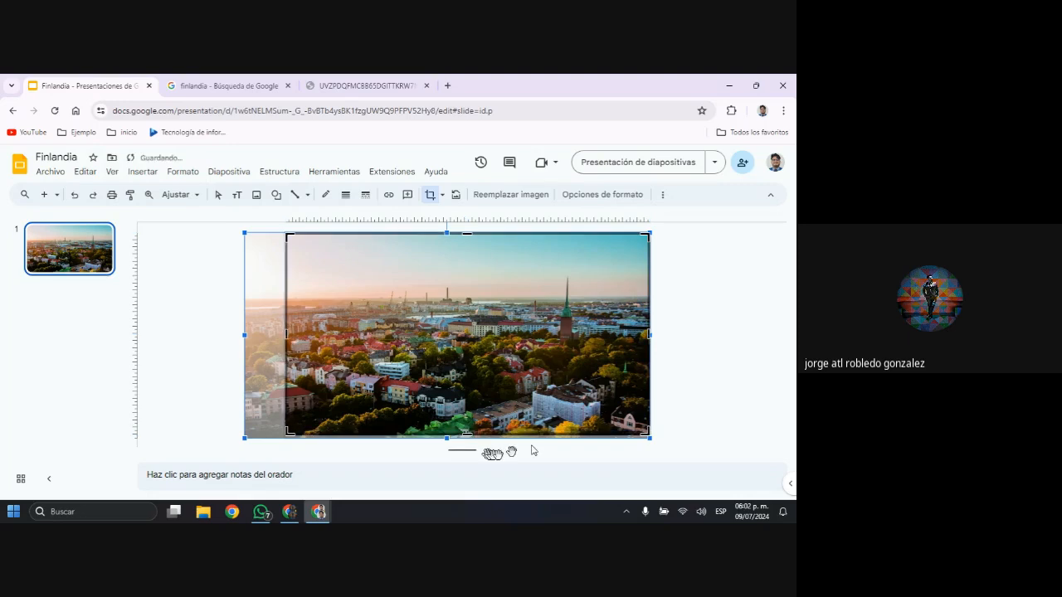
{"action": "key", "text": "Return"}
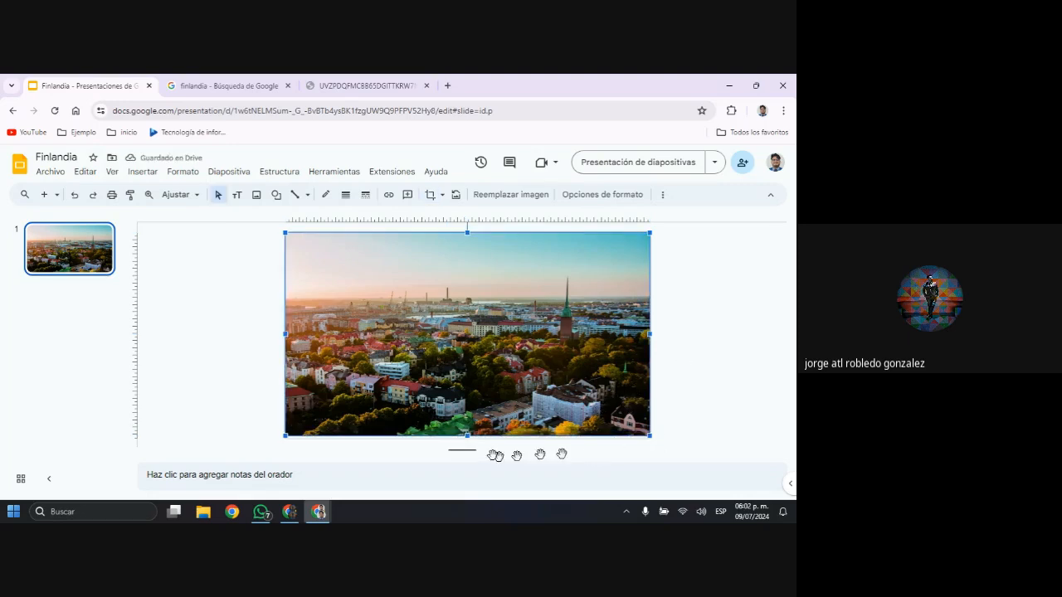
{"action": "left_click_drag", "start_coordinate": [467, 435], "coordinate": [478, 441]}
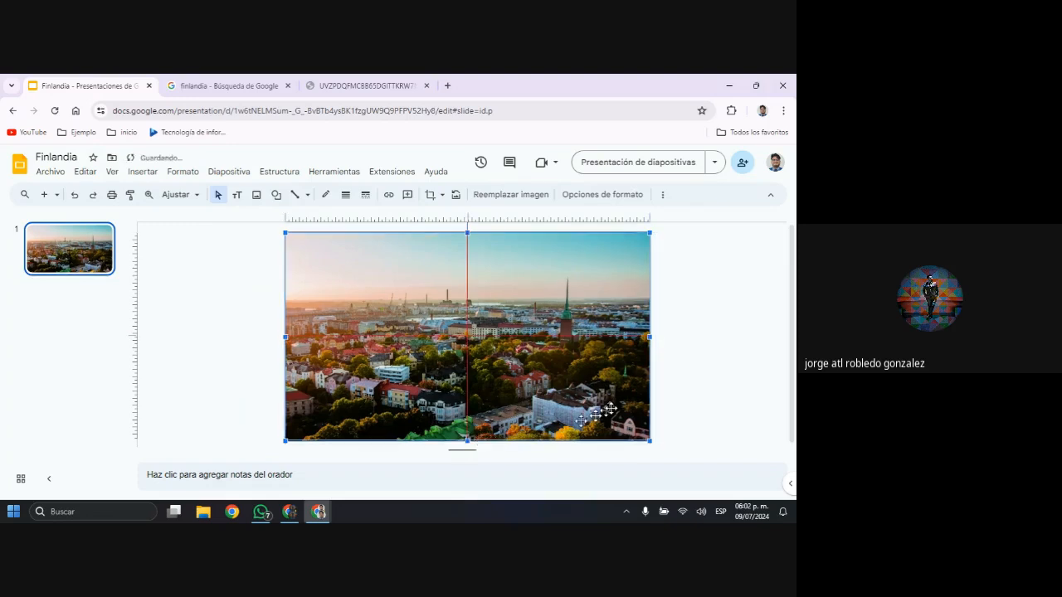
{"action": "left_click", "coordinate": [747, 378]}
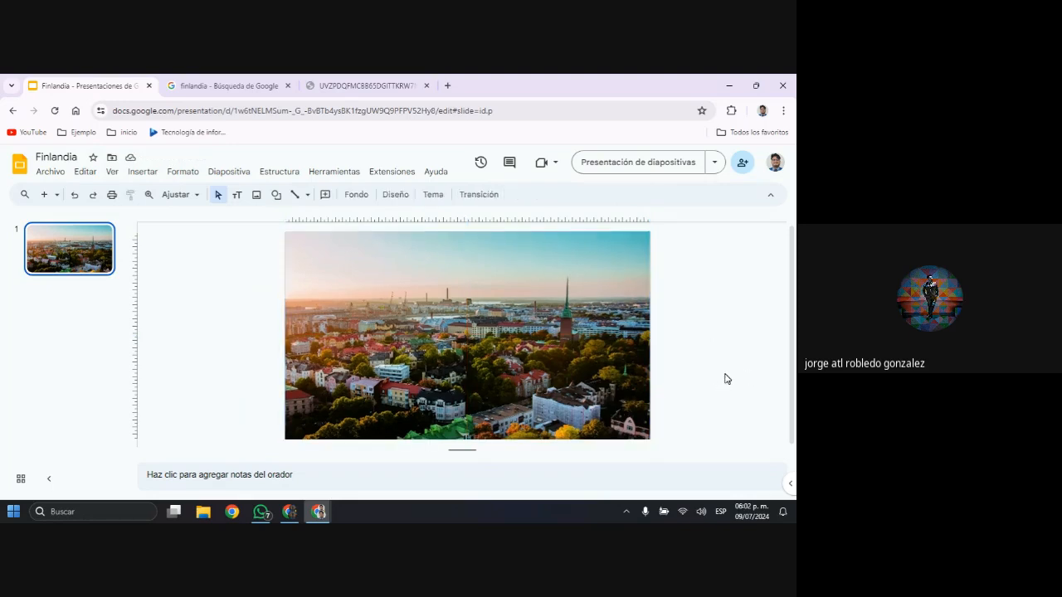
Examine the cover slide of the Reino Unido presentation as a model and return to the Finlandia presentation
{"action": "key", "text": "alt+Tab"}
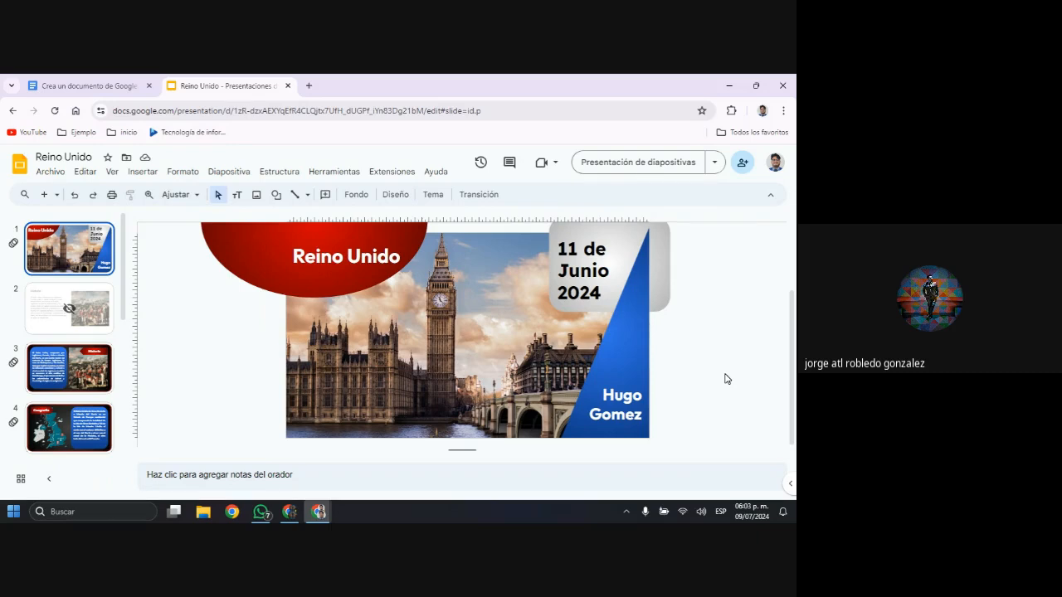
{"action": "key", "text": "alt+Tab"}
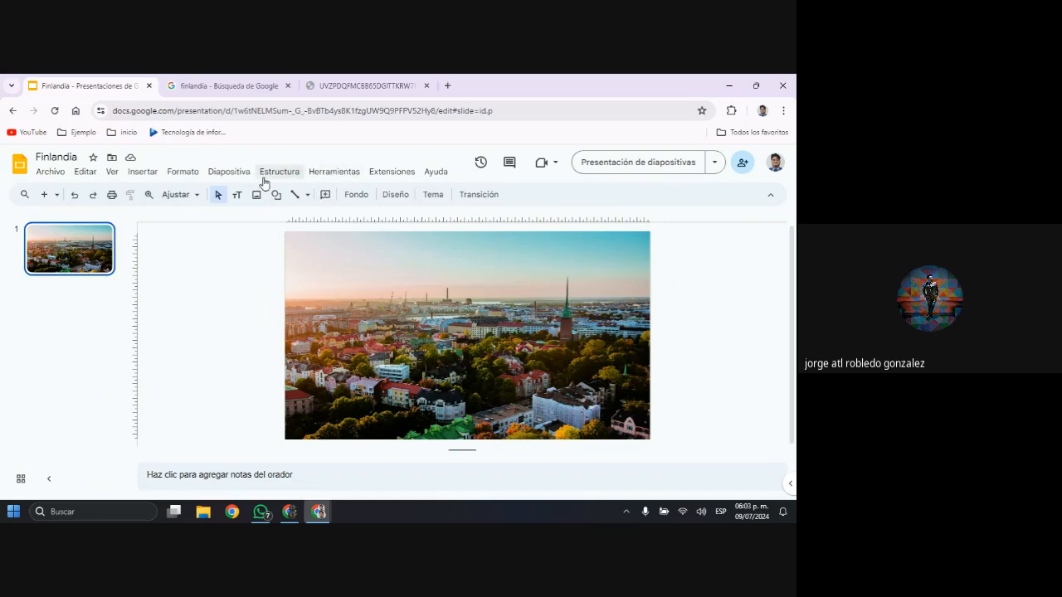
{"action": "key", "text": "ctrl"}
{"action": "key", "text": "ctrl"}
{"action": "key", "text": "ctrl"}
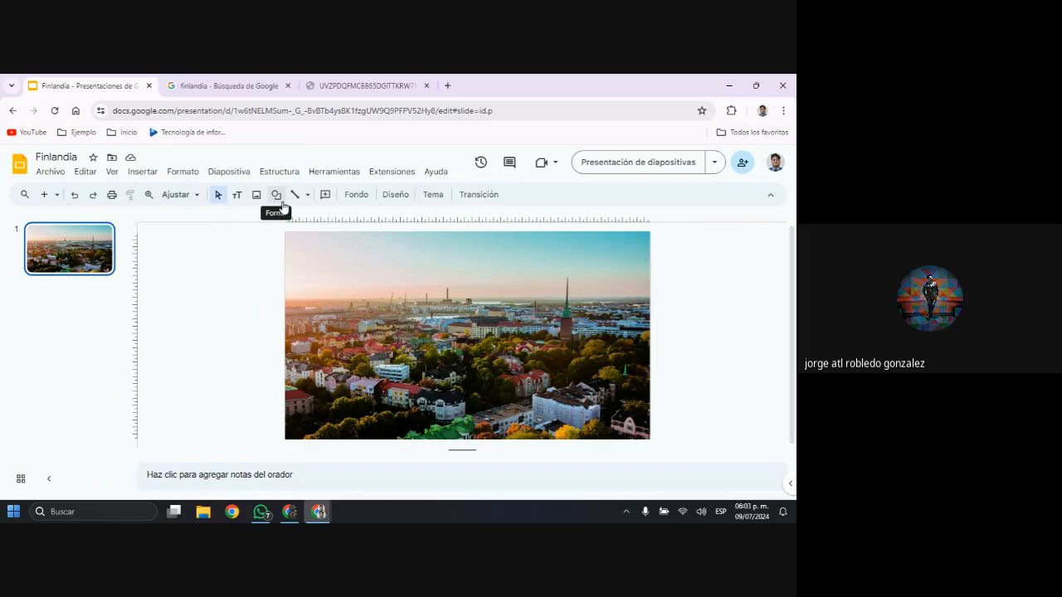
{"action": "left_click", "coordinate": [282, 204]}
{"action": "mouse_move", "coordinate": [318, 235]}
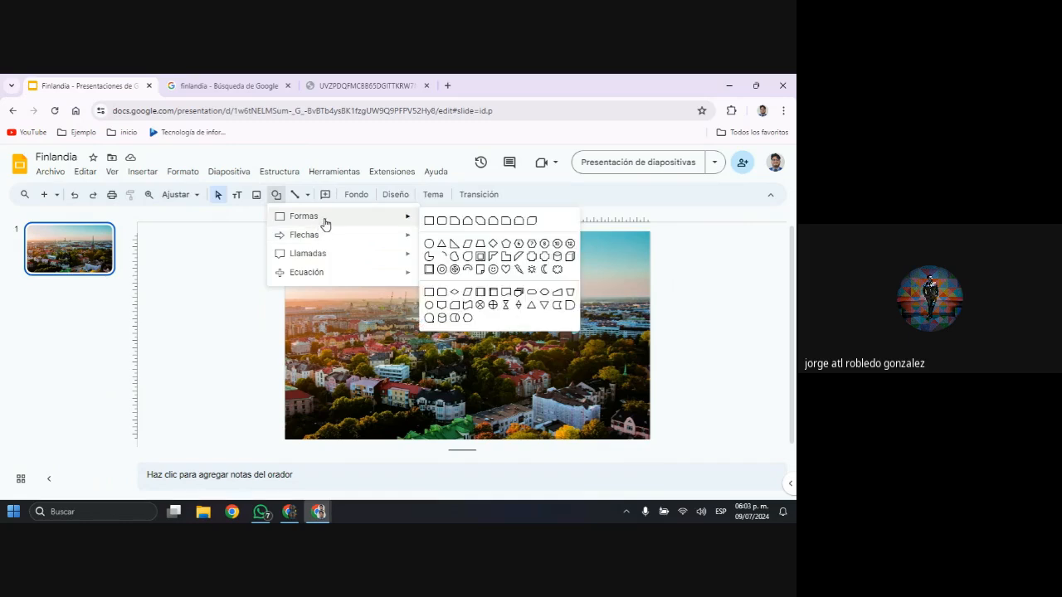
{"action": "left_click", "coordinate": [429, 222]}
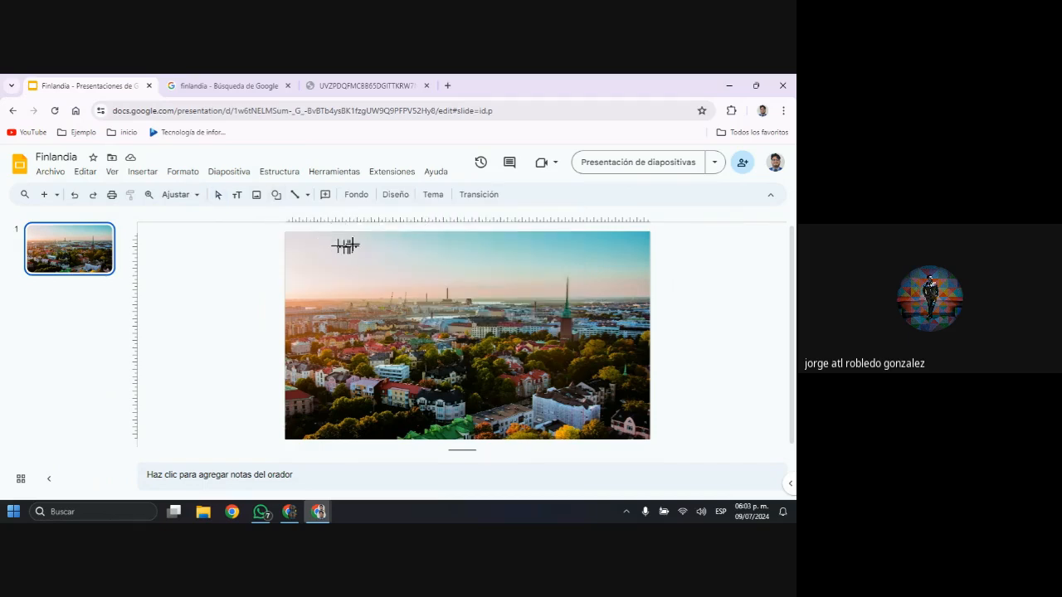
{"action": "left_click", "coordinate": [277, 195]}
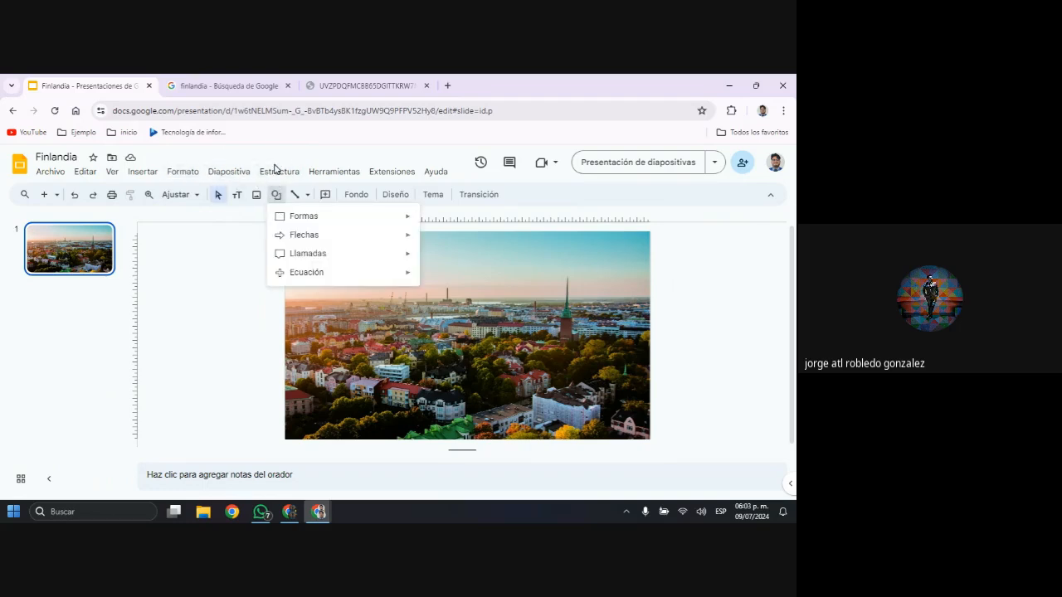
Insert a rounded rectangle over the upper-left corner of the slide, covering roughly a third of its width and height
{"action": "left_click", "coordinate": [150, 172]}
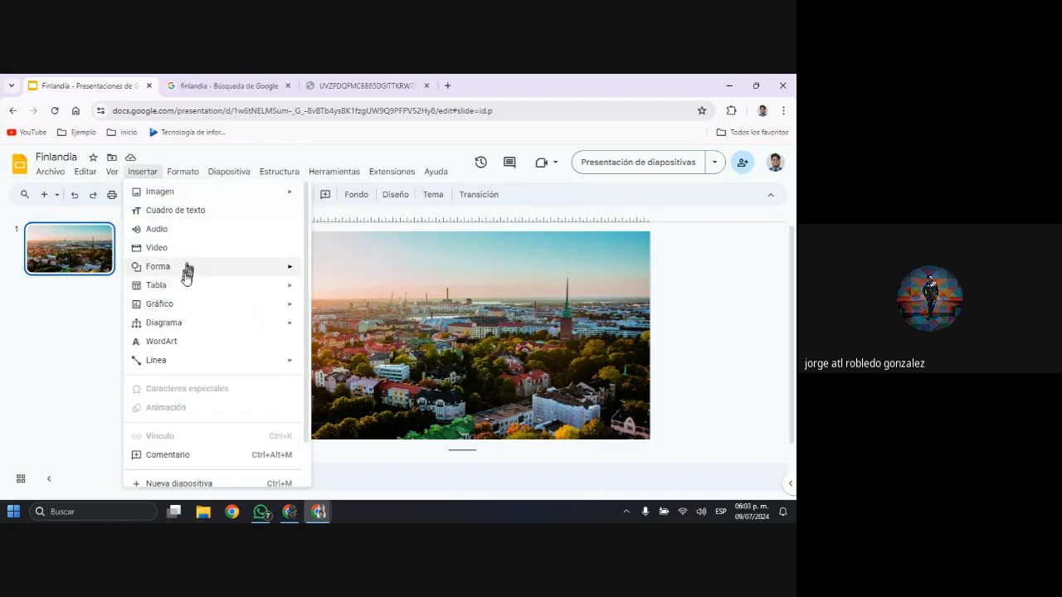
{"action": "mouse_move", "coordinate": [184, 273]}
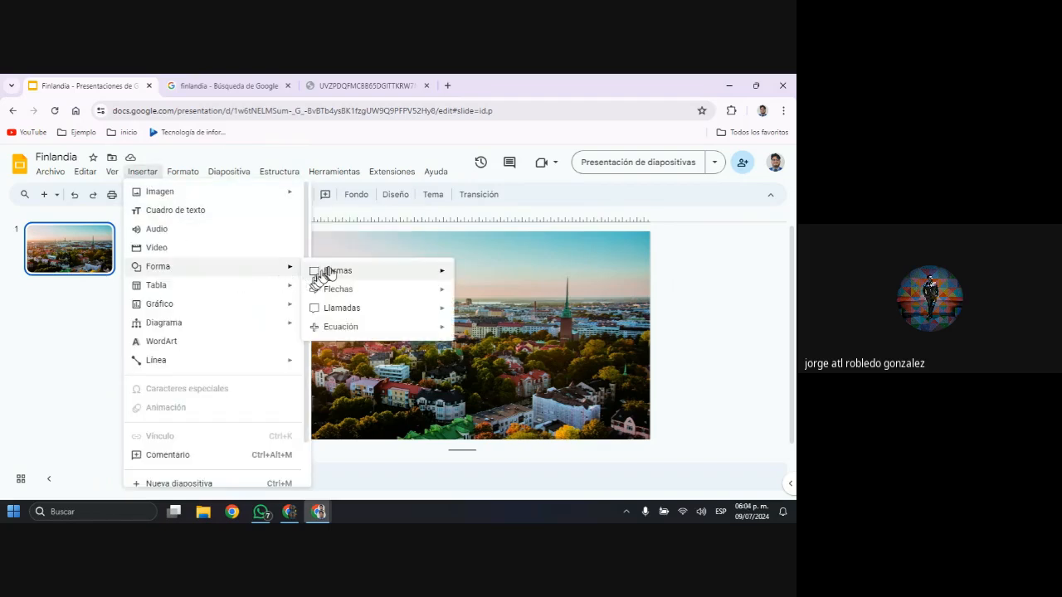
{"action": "mouse_move", "coordinate": [351, 275]}
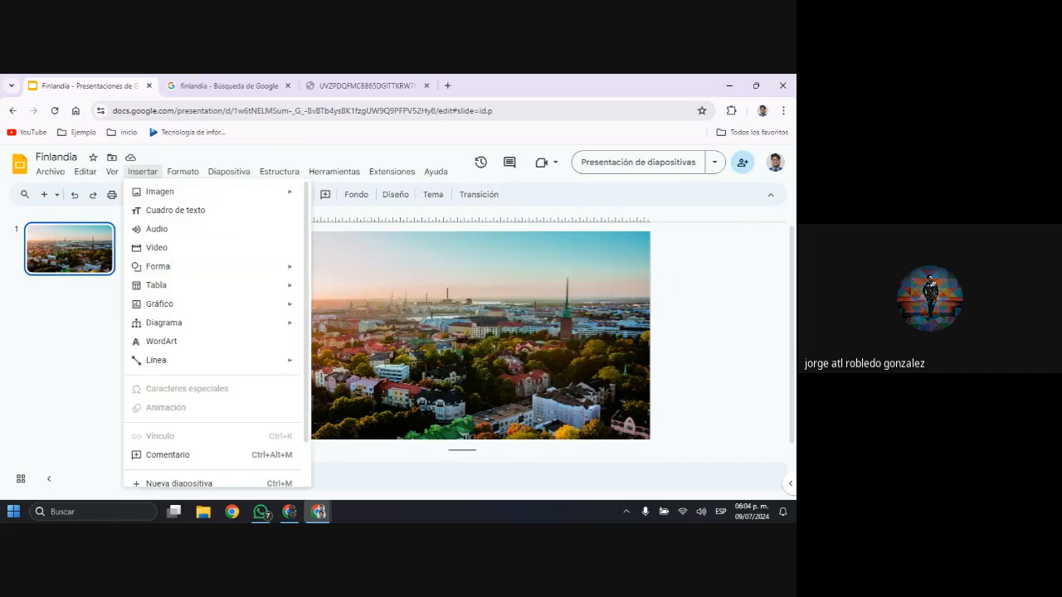
{"action": "mouse_move", "coordinate": [239, 265]}
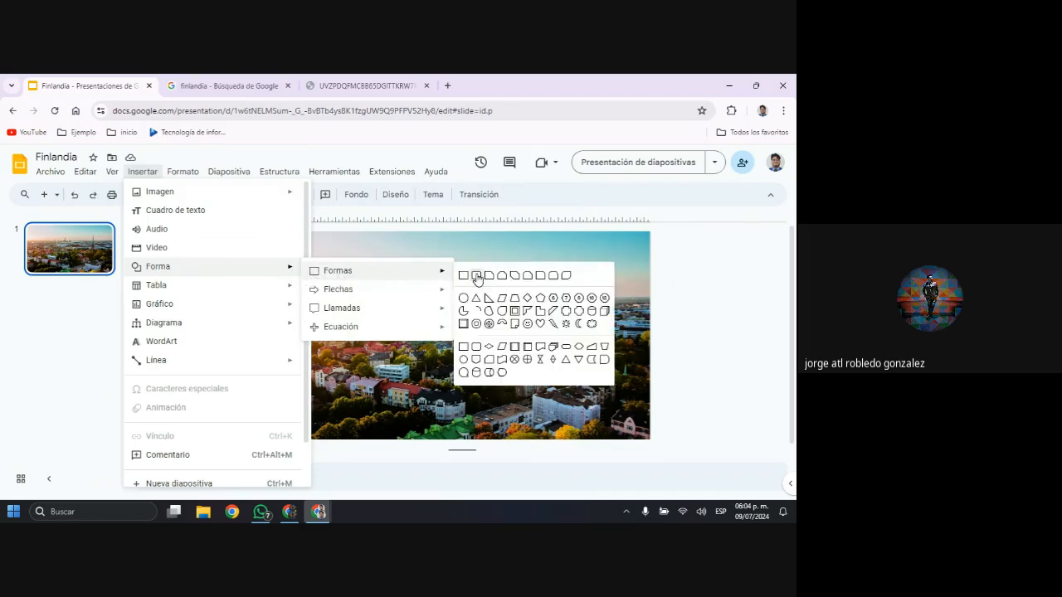
{"action": "left_click", "coordinate": [477, 277]}
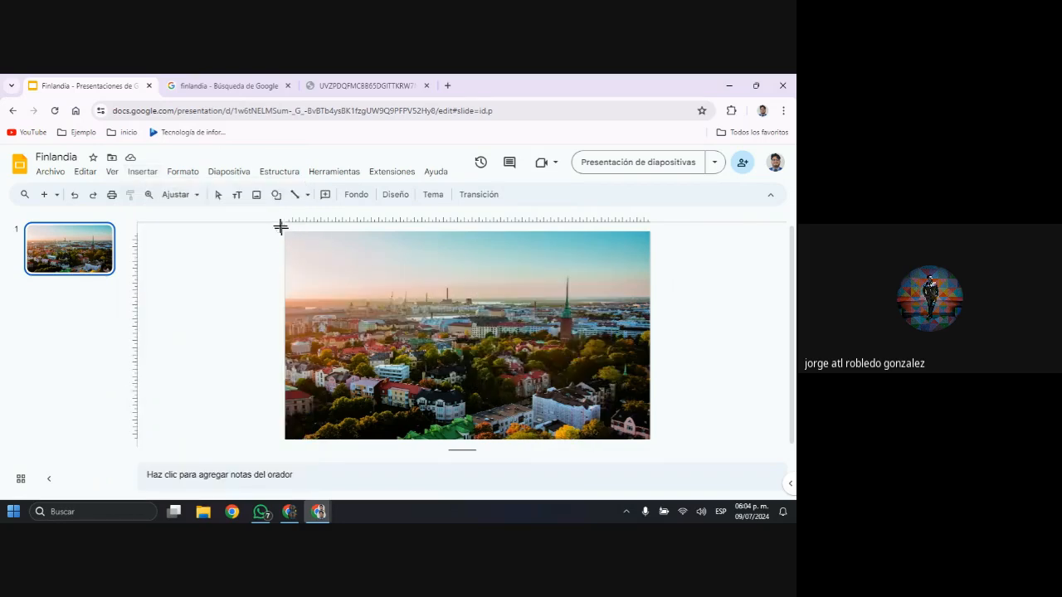
{"action": "left_click_drag", "start_coordinate": [282, 228], "coordinate": [391, 305]}
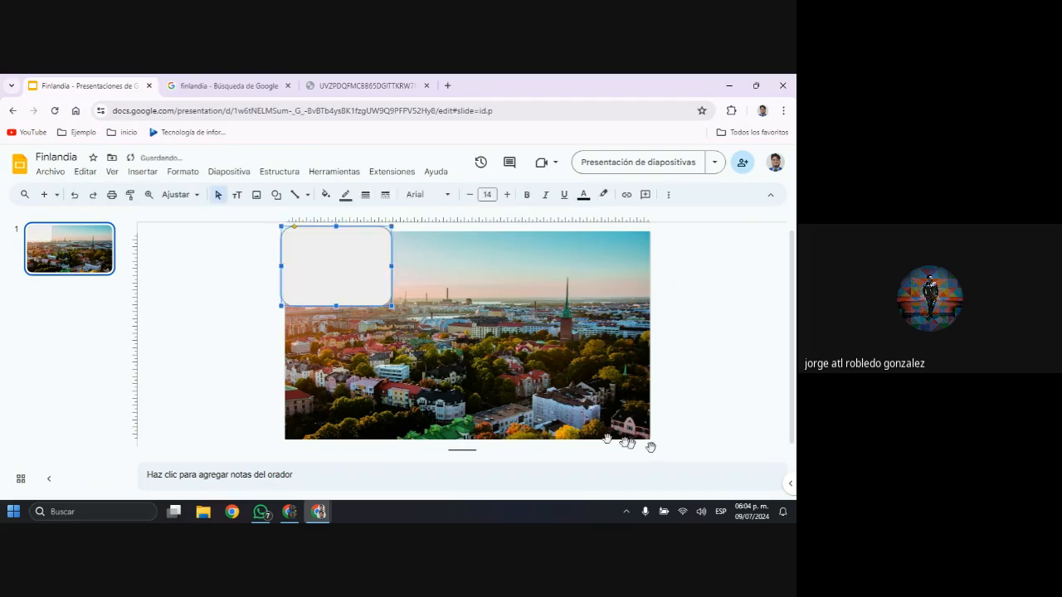
Shrink the speaker notes area to give the slide more room, and deselect the rounded rectangle
{"action": "left_click_drag", "start_coordinate": [627, 442], "coordinate": [627, 407]}
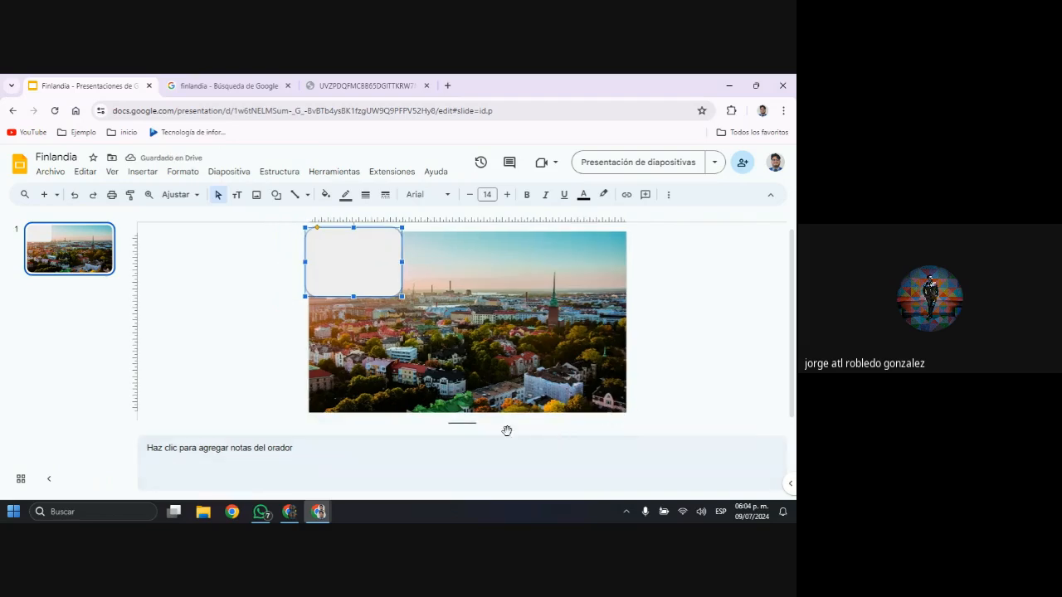
{"action": "left_click_drag", "start_coordinate": [467, 424], "coordinate": [486, 512]}
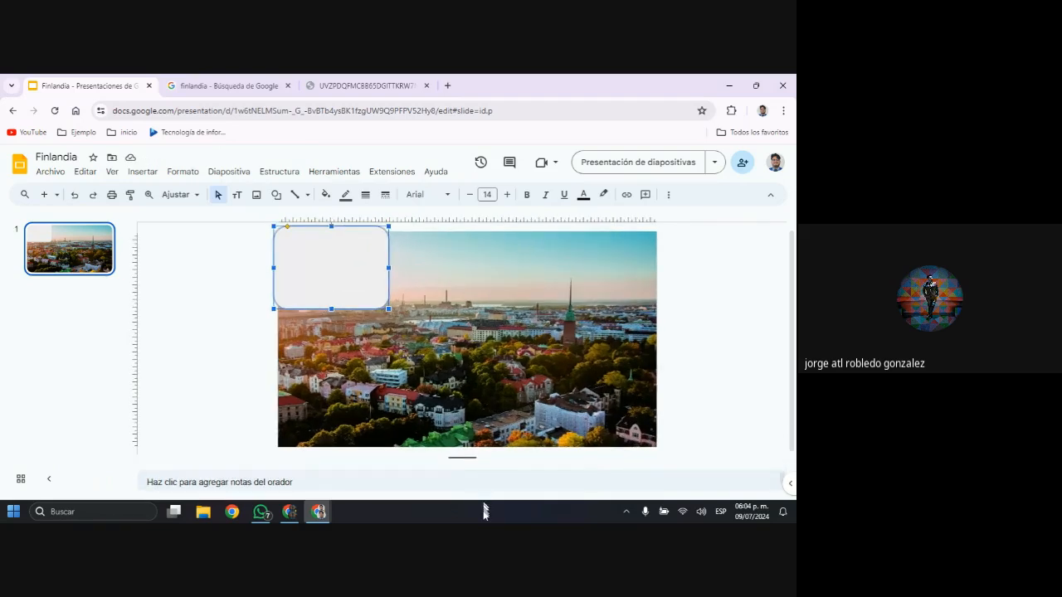
{"action": "left_click", "coordinate": [699, 310]}
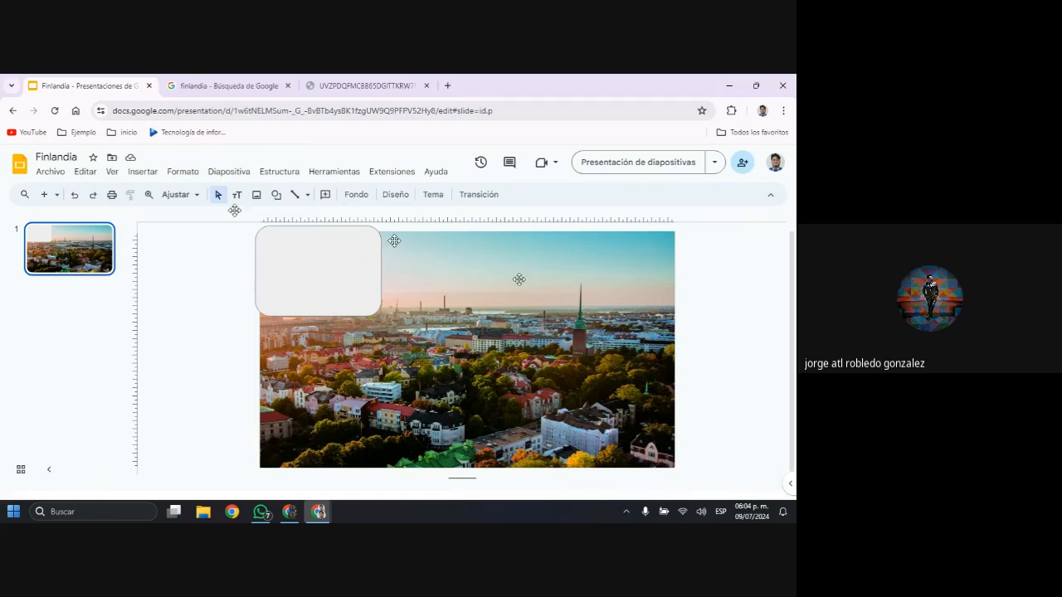
Add a second rounded rectangle in the slide's upper-right corner and narrow it slightly from its left side
{"action": "left_click", "coordinate": [277, 198]}
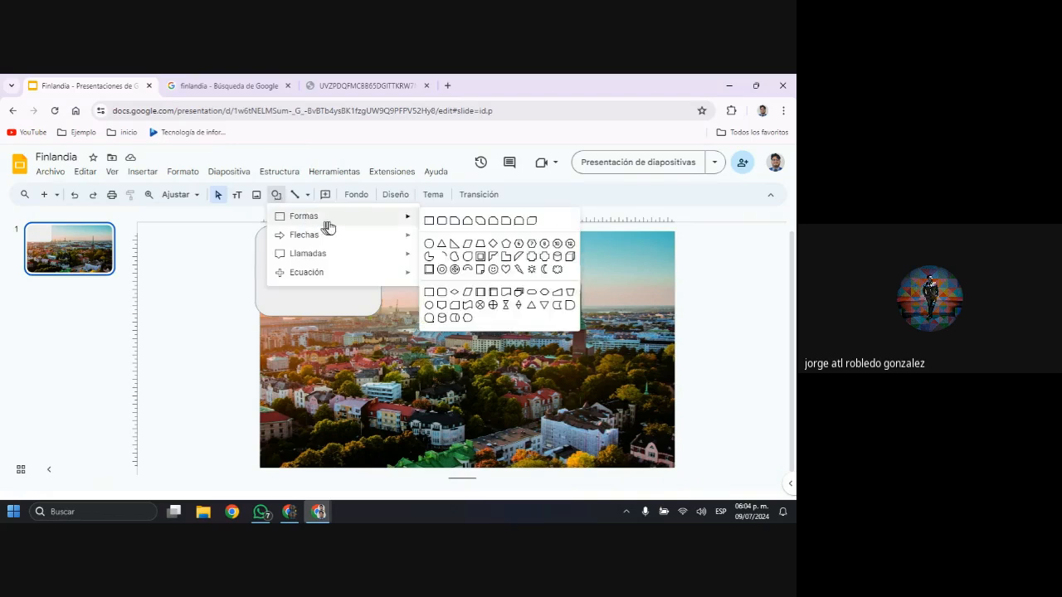
{"action": "left_click", "coordinate": [448, 222]}
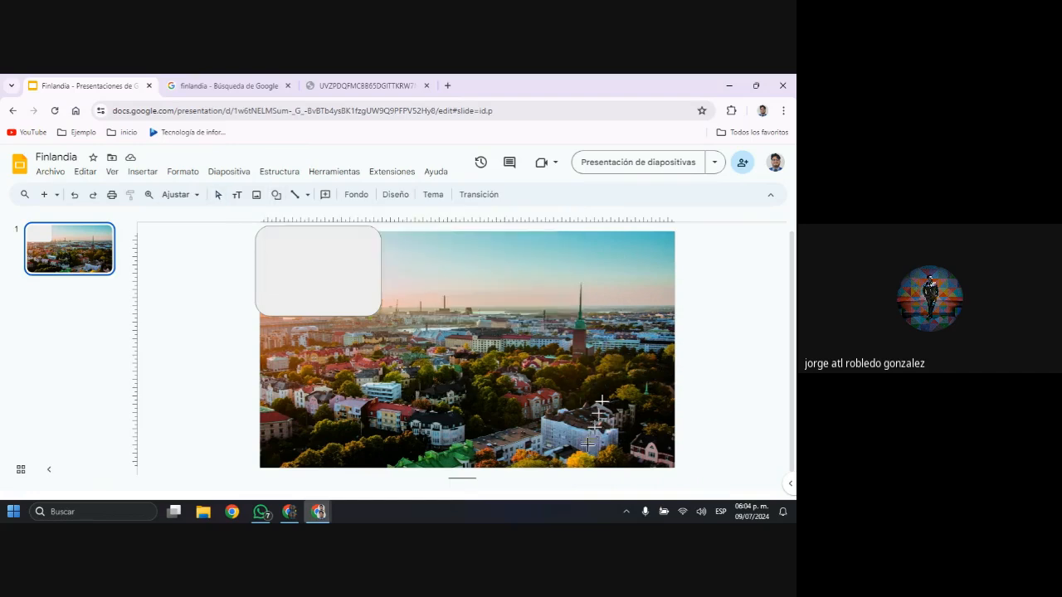
{"action": "left_click_drag", "start_coordinate": [545, 245], "coordinate": [652, 300]}
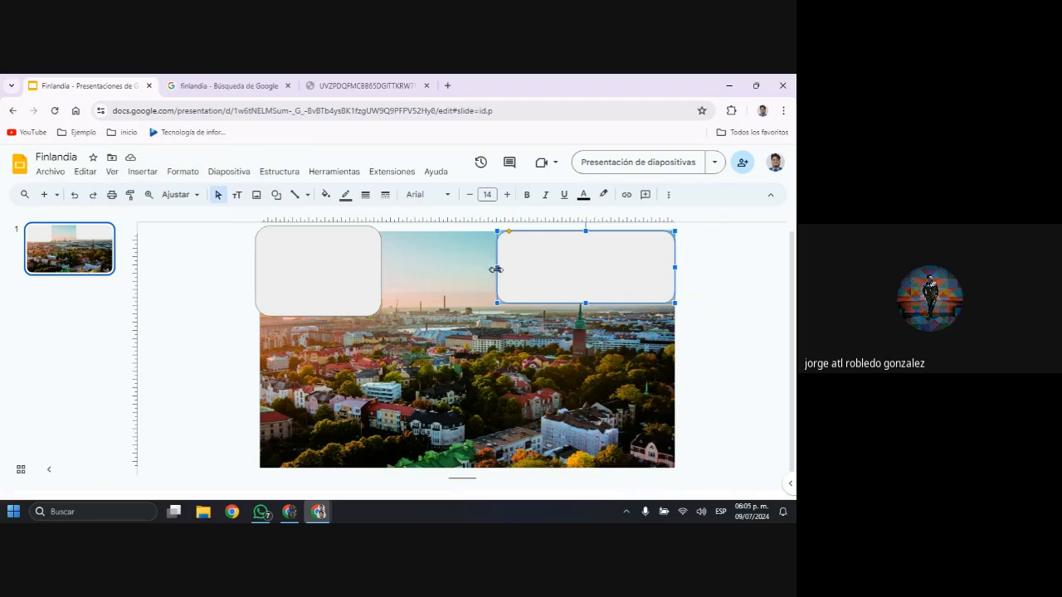
{"action": "left_click_drag", "start_coordinate": [497, 267], "coordinate": [513, 272]}
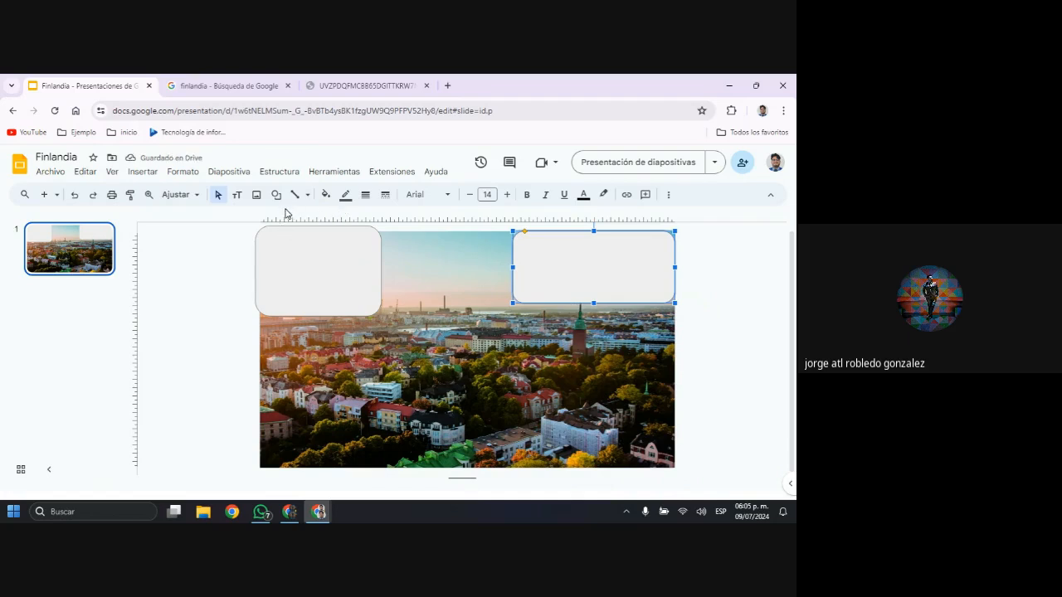
Duplicate the upper-right rounded rectangle, place the copy near the middle of the slide's bottom edge and enlarge it from its upper-right corner
{"action": "key", "text": "ctrl+d"}
{"action": "left_click_drag", "start_coordinate": [581, 283], "coordinate": [581, 445]}
{"action": "left_click_drag", "start_coordinate": [594, 429], "coordinate": [483, 424]}
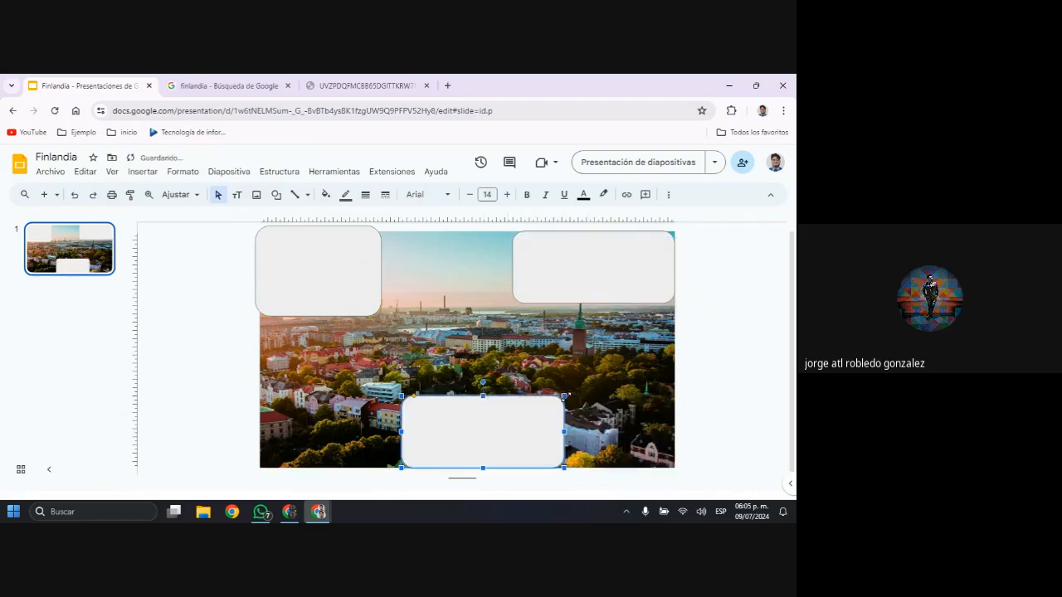
{"action": "left_click_drag", "start_coordinate": [569, 391], "coordinate": [598, 361]}
Move the upper-right rounded rectangle to the slide's lower-right corner, raise its top edge slightly, and shift the large lower rectangle slightly left and down
{"action": "left_click_drag", "start_coordinate": [630, 273], "coordinate": [632, 427]}
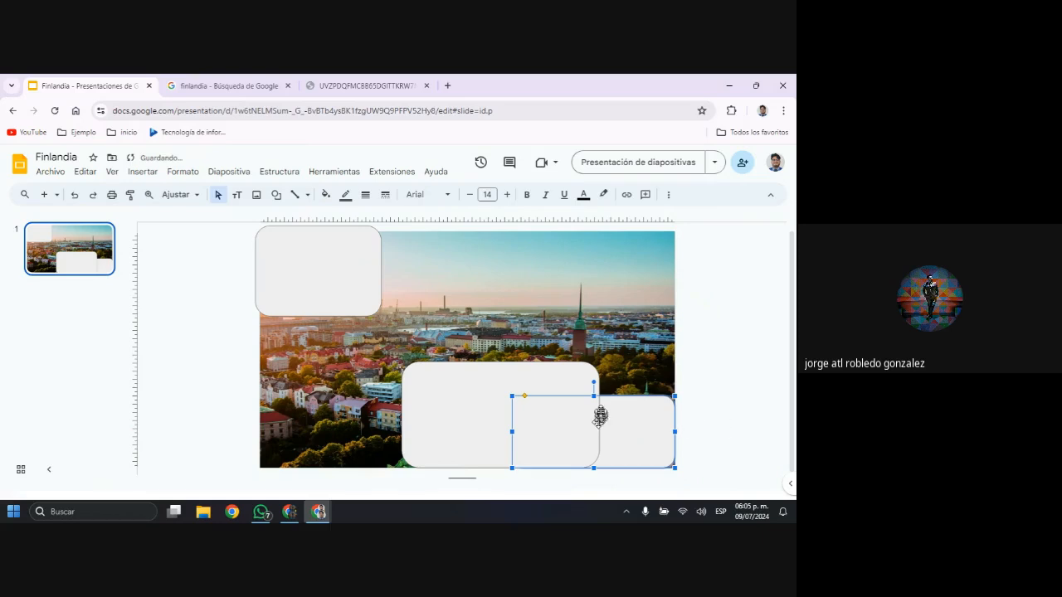
{"action": "left_click_drag", "start_coordinate": [593, 396], "coordinate": [593, 392]}
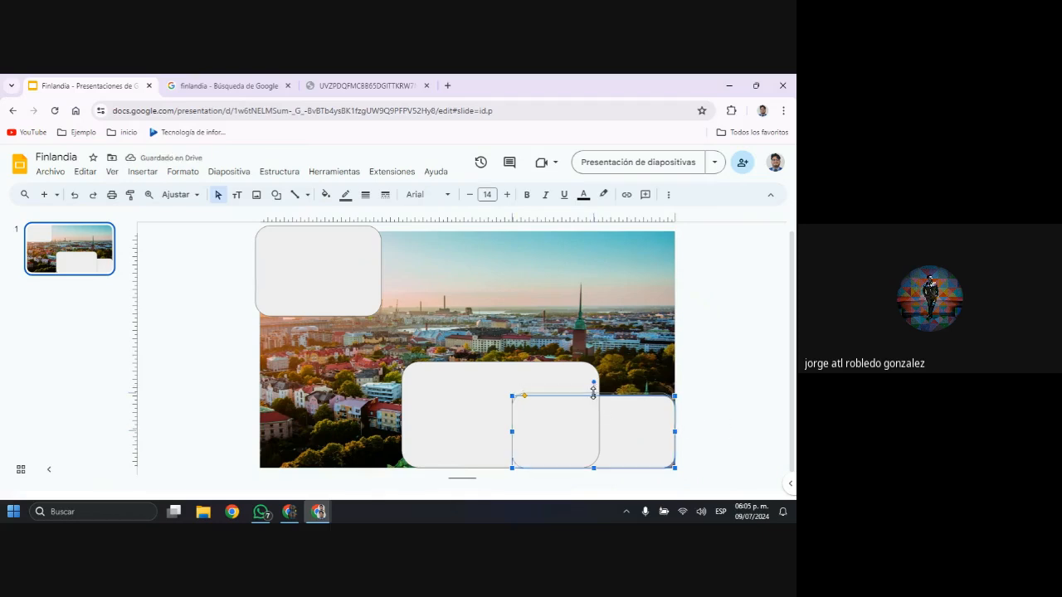
{"action": "left_click_drag", "start_coordinate": [515, 429], "coordinate": [506, 430]}
{"action": "left_click", "coordinate": [614, 433]}
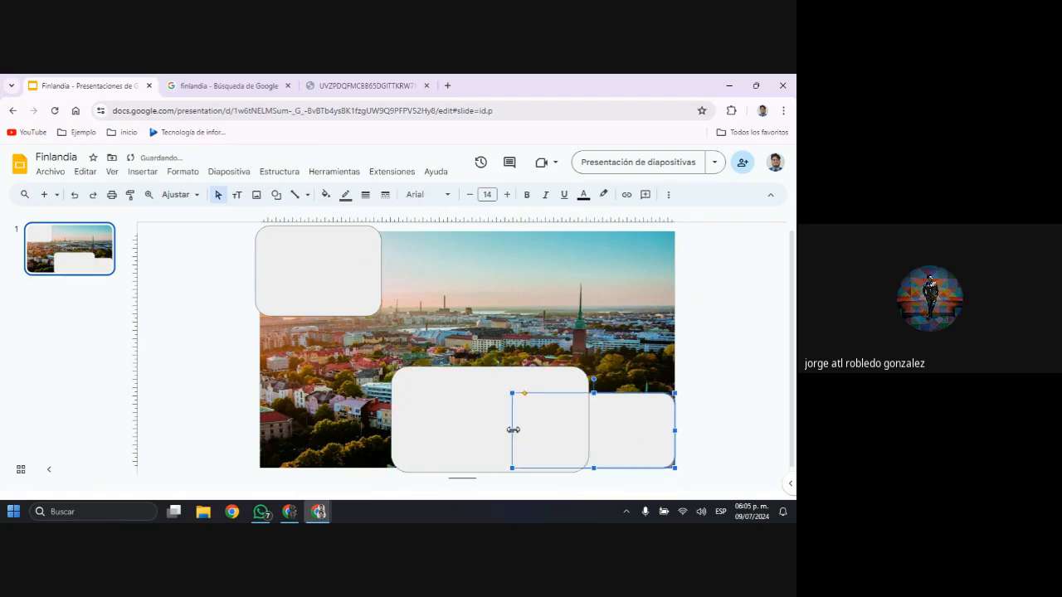
Nudge the large lower rounded rectangle slightly to the right and lower its top edge to turn it into a flat bar
{"action": "left_click", "coordinate": [556, 384]}
{"action": "left_click_drag", "start_coordinate": [556, 384], "coordinate": [561, 384]}
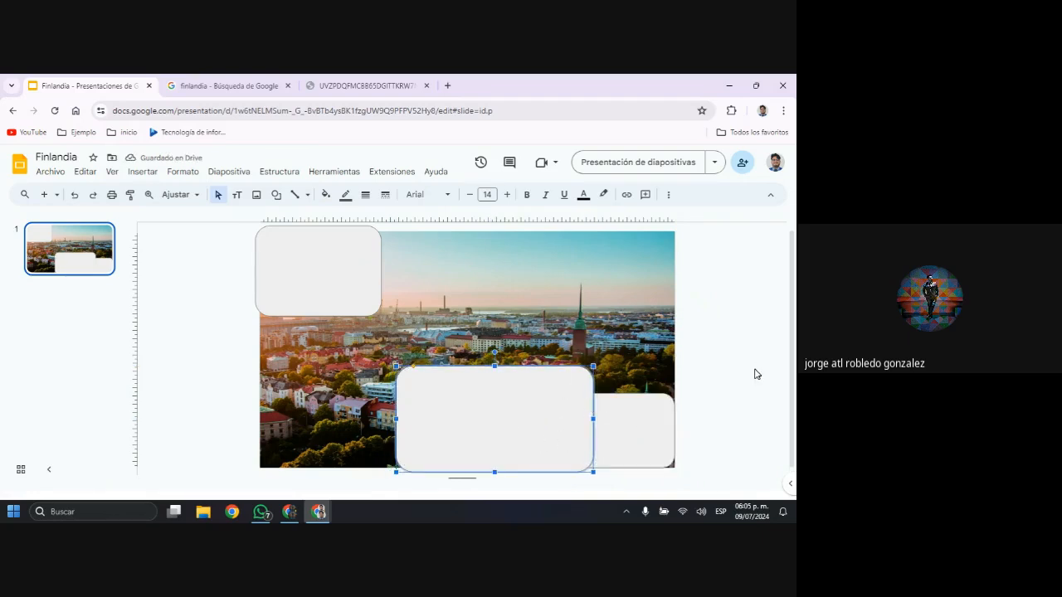
{"action": "left_click", "coordinate": [730, 334]}
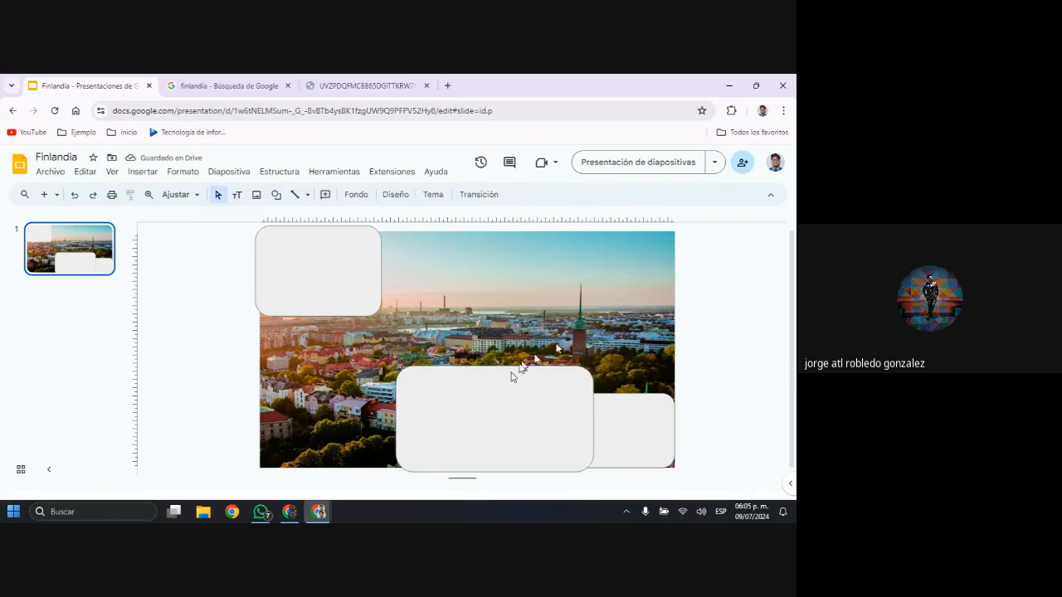
{"action": "left_click", "coordinate": [479, 398]}
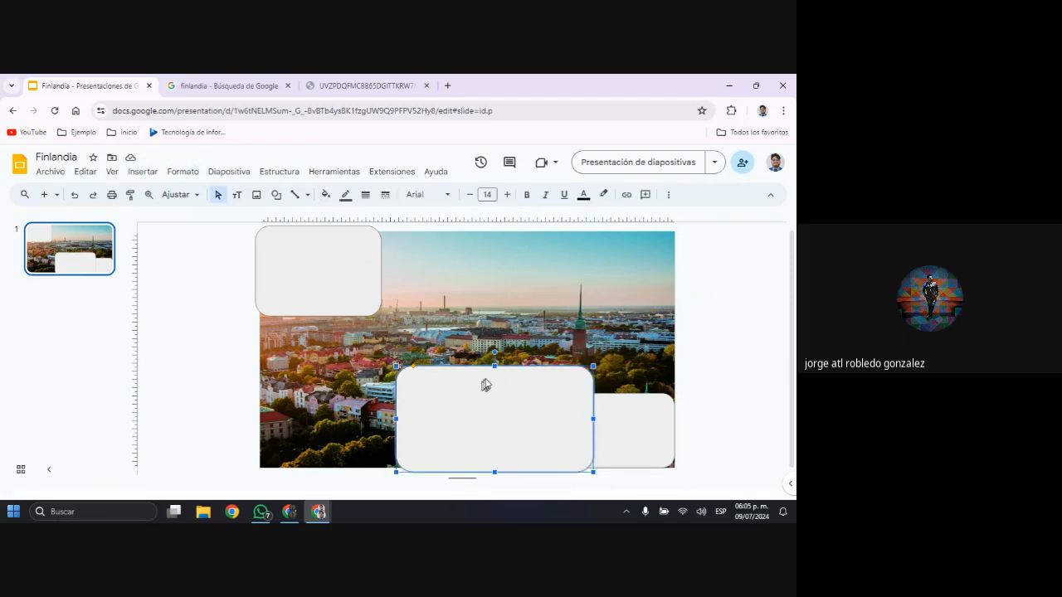
{"action": "left_click_drag", "start_coordinate": [495, 366], "coordinate": [494, 426]}
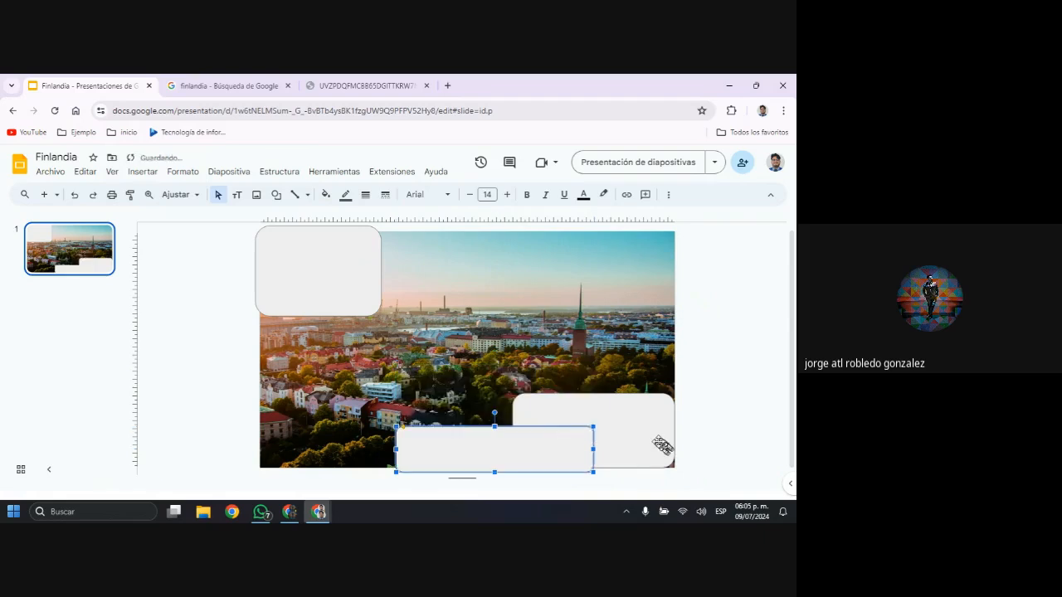
Delete the rounded rectangle in the slide's upper-left corner
{"action": "left_click", "coordinate": [571, 408]}
{"action": "left_click", "coordinate": [346, 282]}
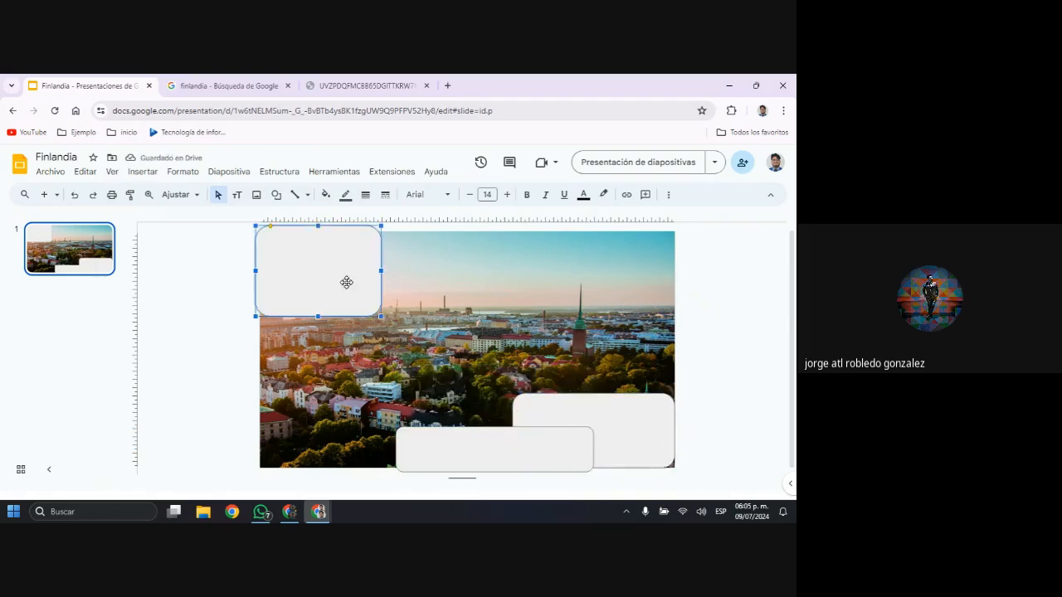
{"action": "left_click_drag", "start_coordinate": [379, 272], "coordinate": [347, 265]}
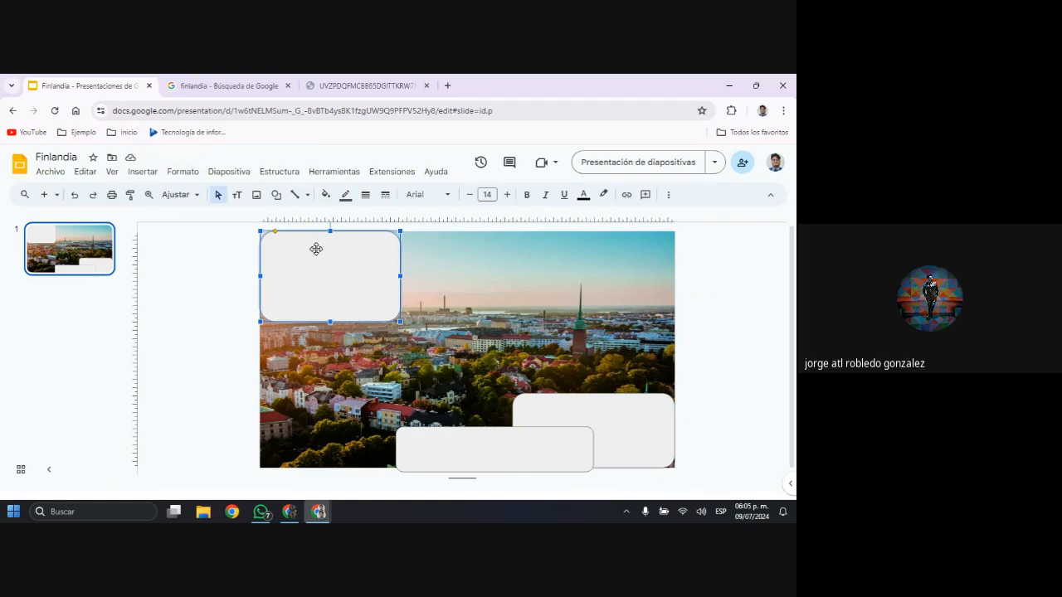
{"action": "key", "text": "Delete"}
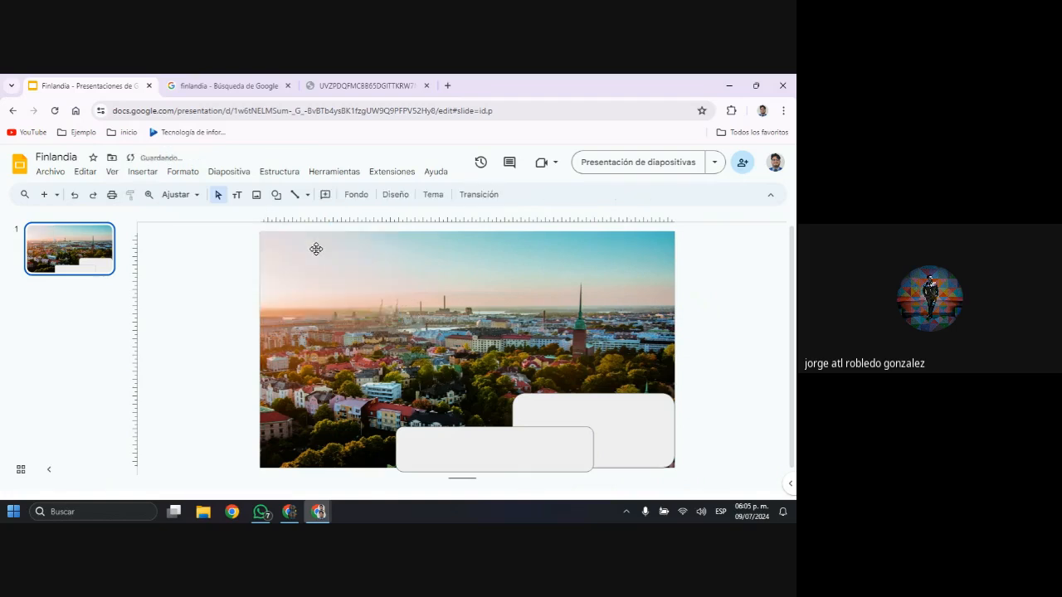
Add a right triangle shape over the upper-left part of the photo and reduce its height by lowering its top edge
{"action": "left_click", "coordinate": [280, 195]}
{"action": "mouse_move", "coordinate": [308, 218]}
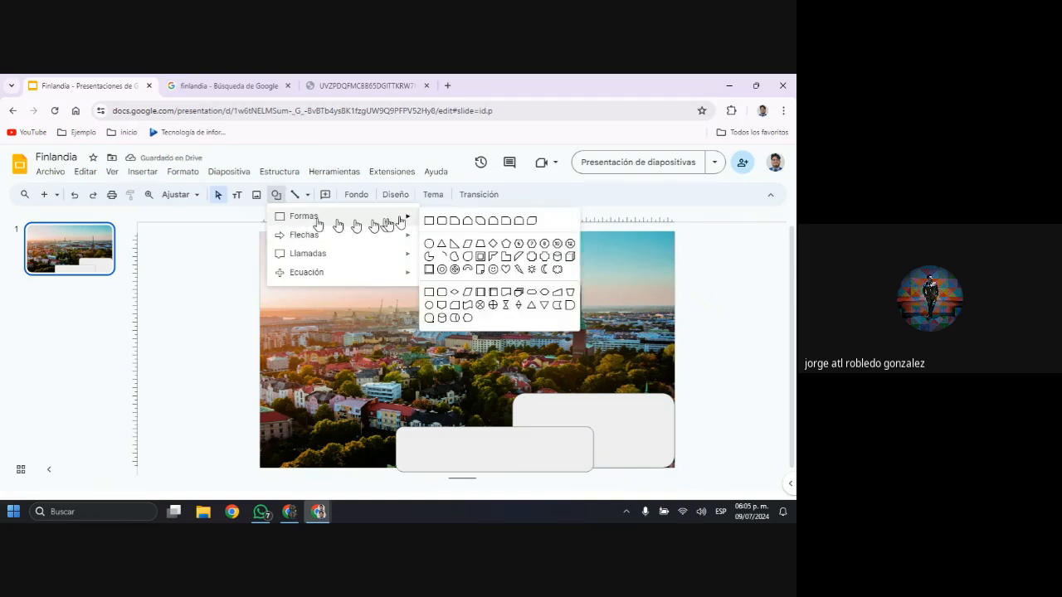
{"action": "left_click", "coordinate": [453, 247]}
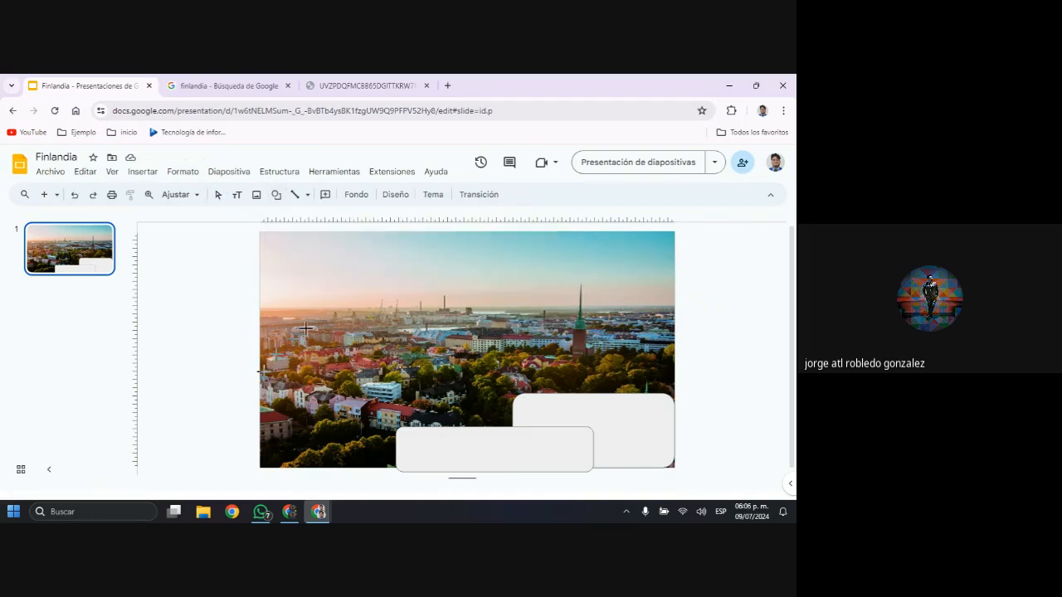
{"action": "left_click_drag", "start_coordinate": [305, 328], "coordinate": [413, 230]}
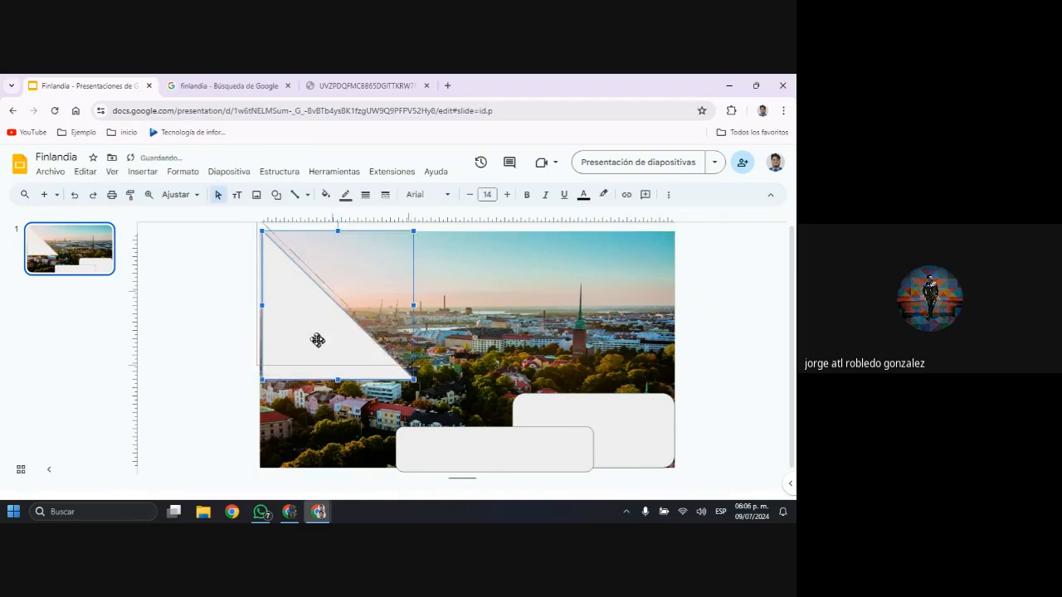
{"action": "left_click_drag", "start_coordinate": [317, 339], "coordinate": [329, 322]}
{"action": "scroll", "coordinate": [331, 323], "scroll_direction": "up", "scroll_amount": 1}
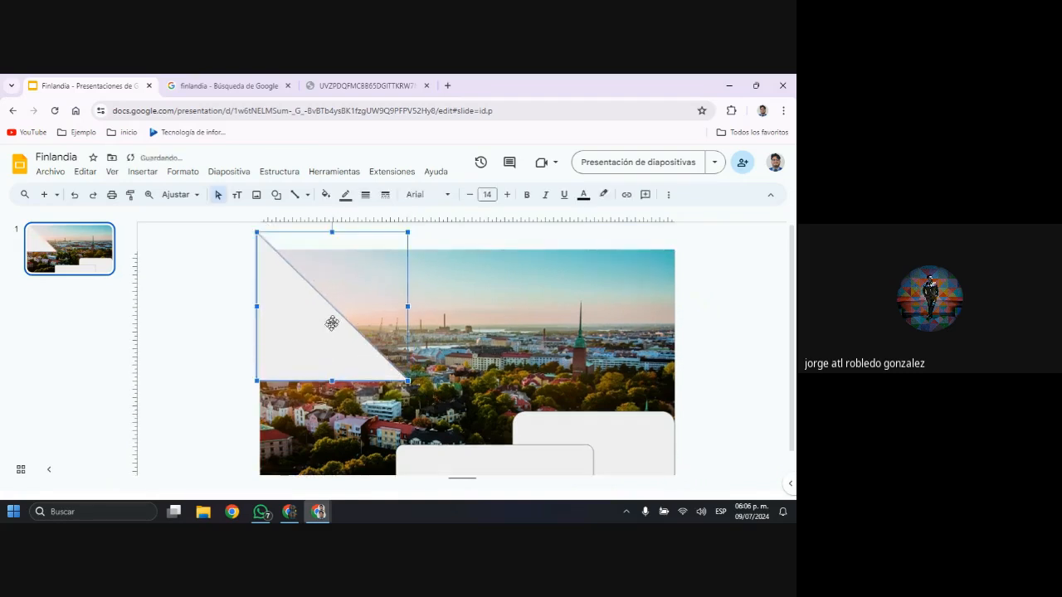
{"action": "left_click_drag", "start_coordinate": [332, 232], "coordinate": [331, 256]}
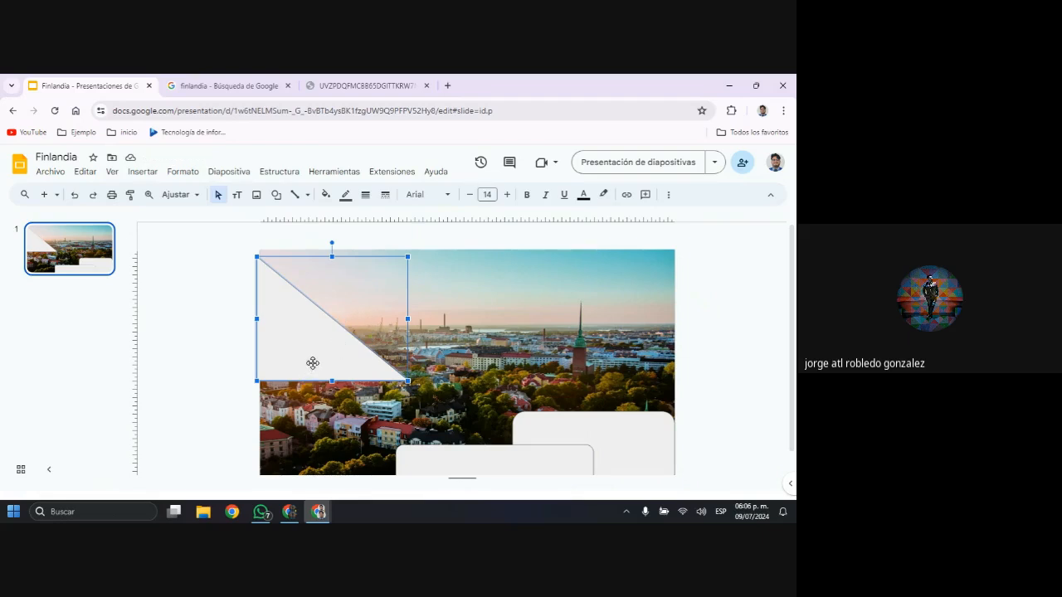
Display the triangle's rotation options and capture them in a screen snip
{"action": "right_click", "coordinate": [313, 367]}
{"action": "mouse_move", "coordinate": [322, 397]}
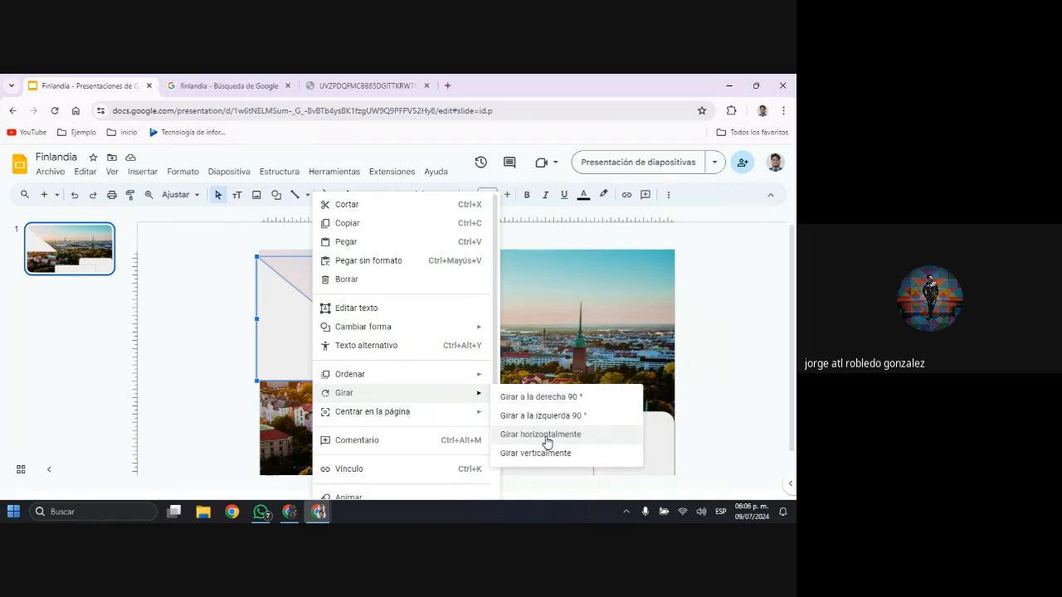
{"action": "key", "text": "shift+super+s"}
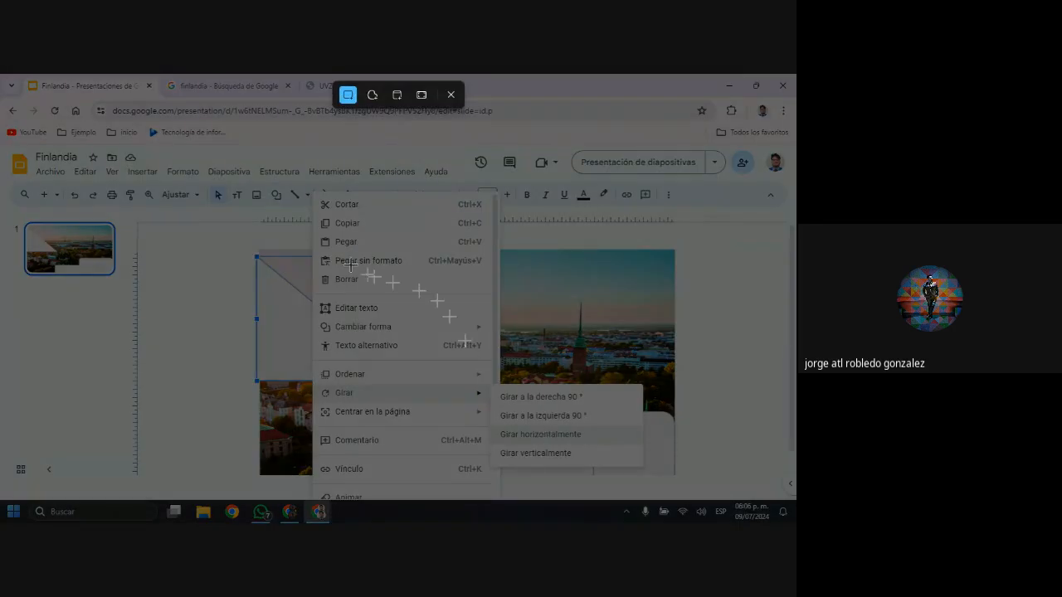
{"action": "left_click_drag", "start_coordinate": [289, 153], "coordinate": [669, 516]}
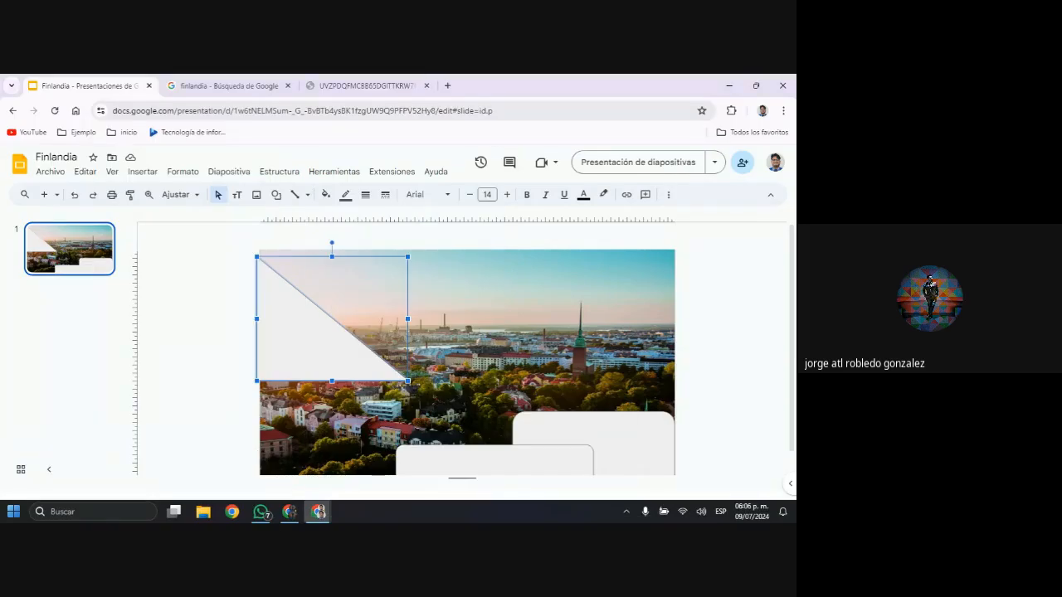
{"action": "key", "text": "alt+Tab"}
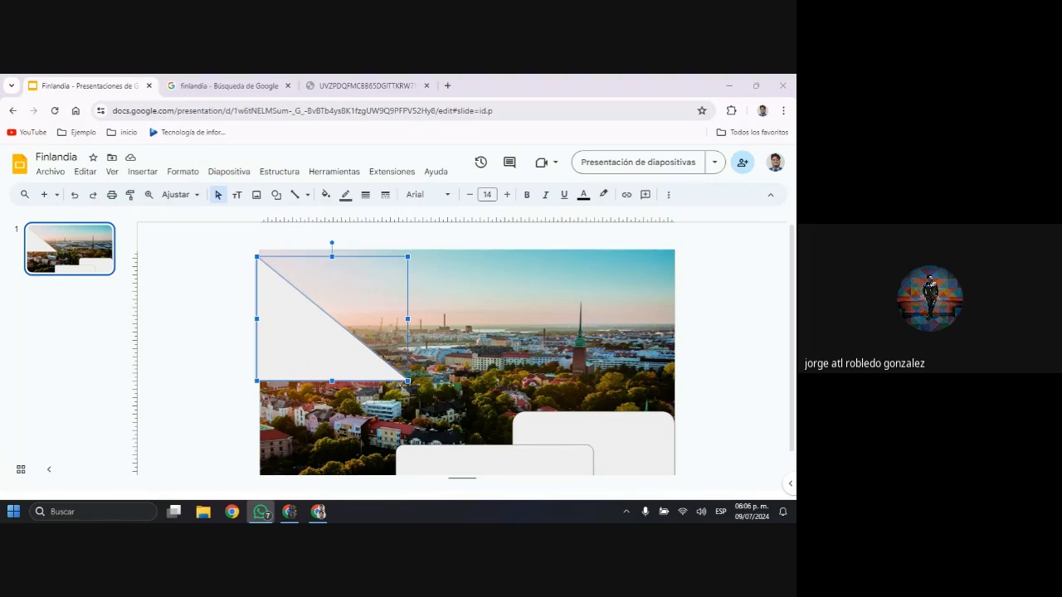
Flip the triangle vertically so its right angle faces the slide's upper-left corner
{"action": "left_click", "coordinate": [284, 321]}
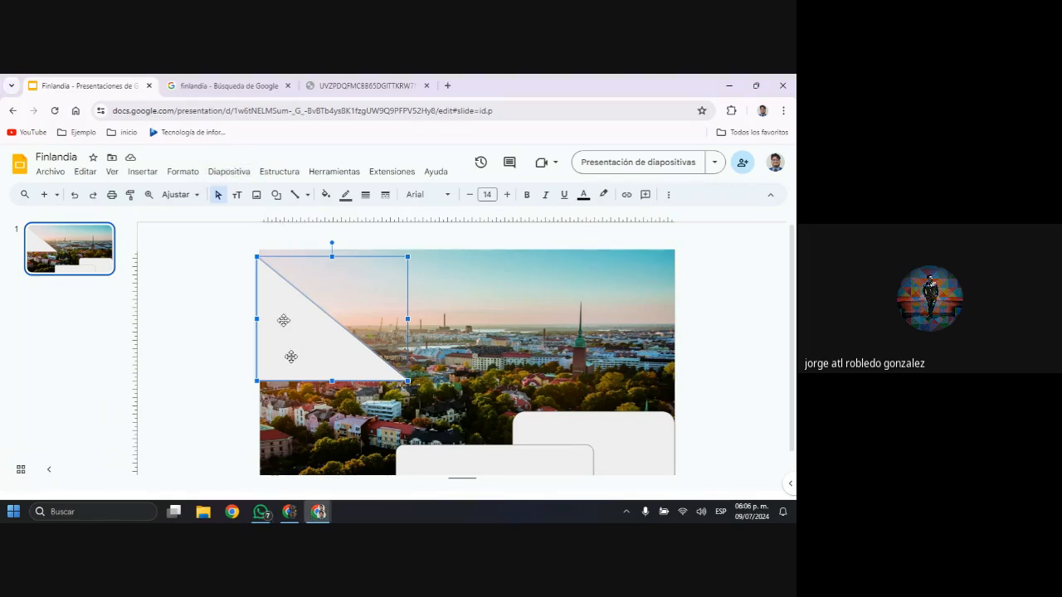
{"action": "left_click", "coordinate": [229, 171]}
{"action": "mouse_move", "coordinate": [201, 178]}
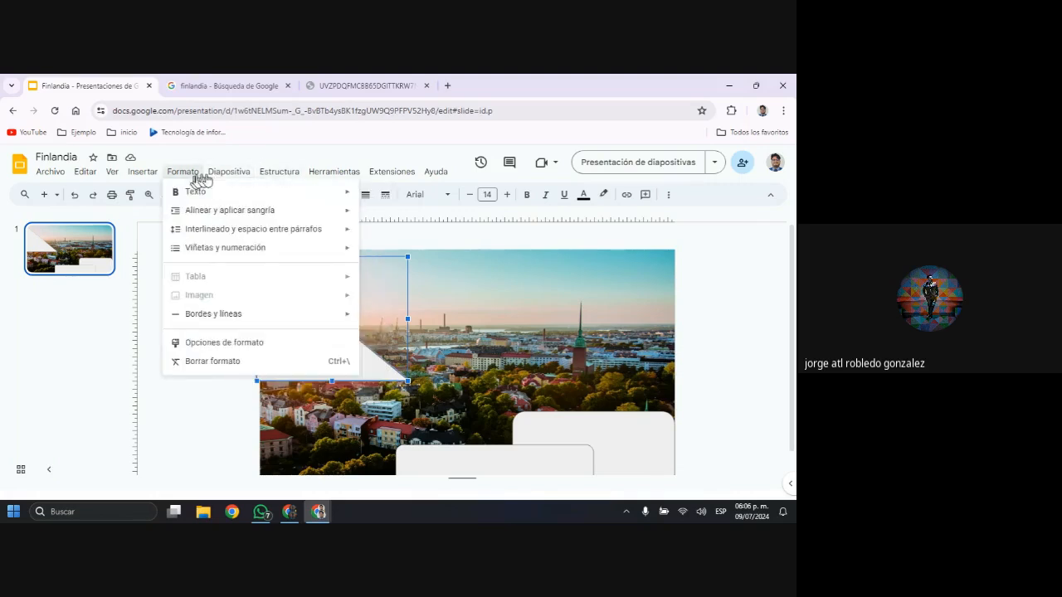
{"action": "mouse_move", "coordinate": [334, 181]}
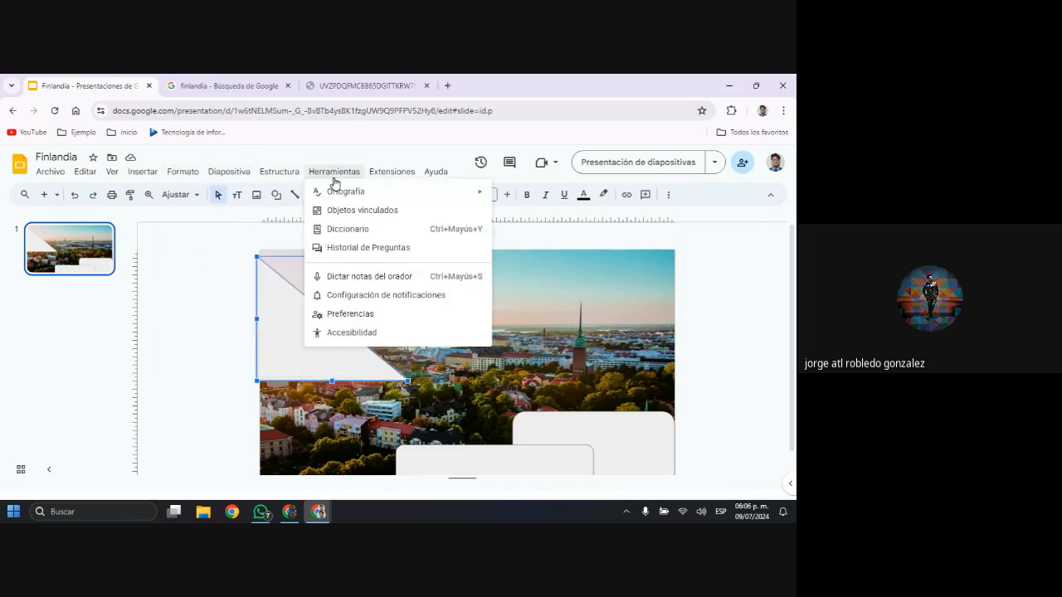
{"action": "mouse_move", "coordinate": [122, 179]}
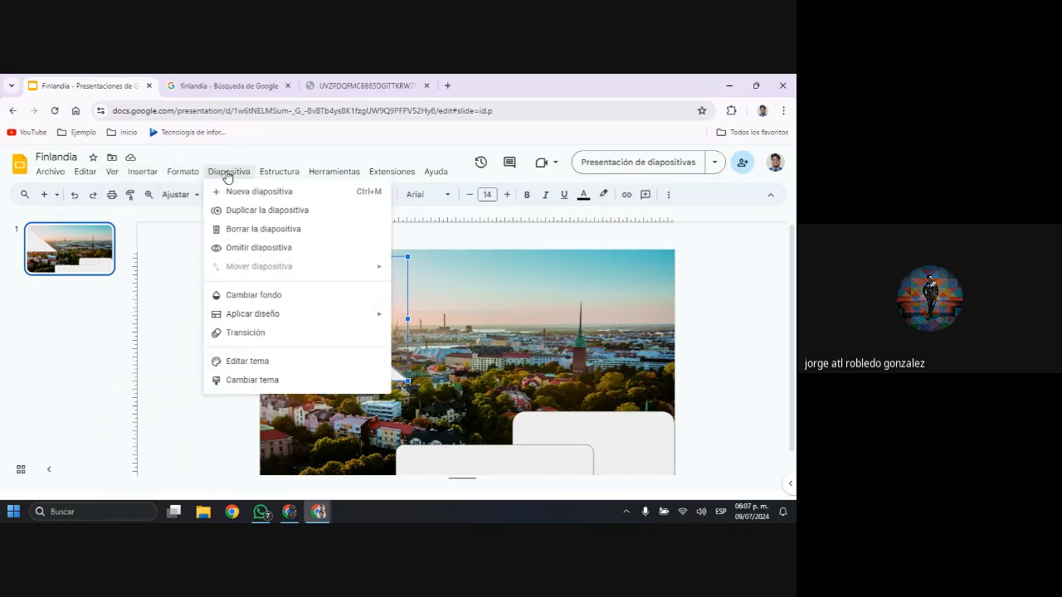
{"action": "mouse_move", "coordinate": [270, 179]}
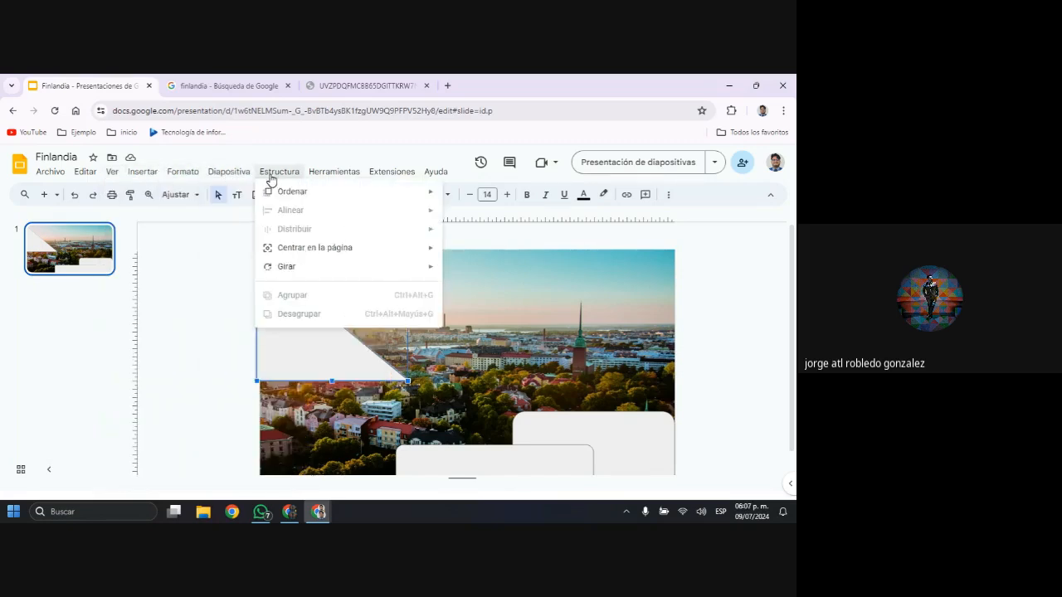
{"action": "mouse_move", "coordinate": [315, 279]}
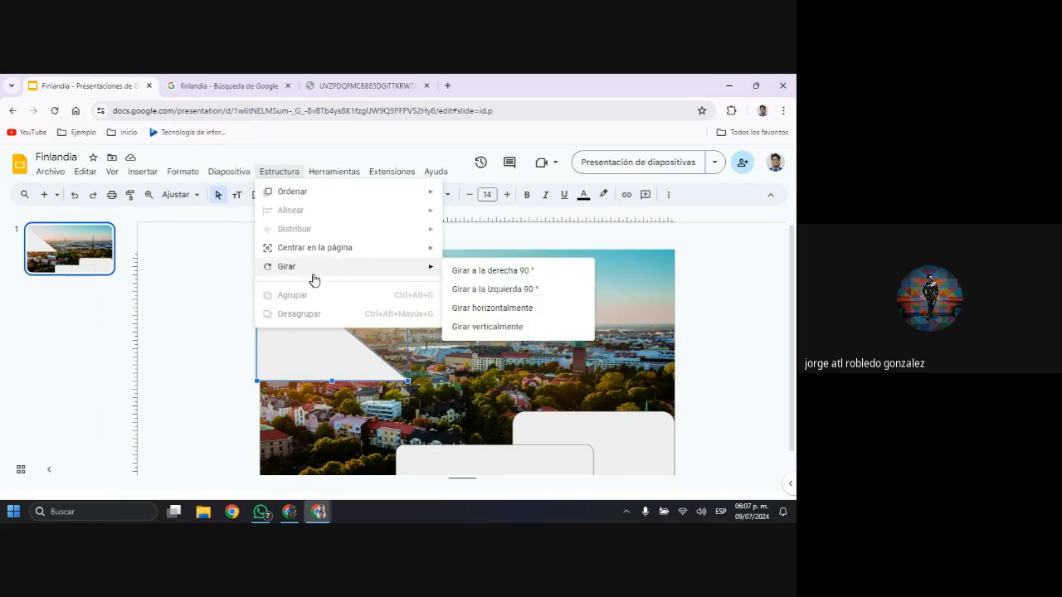
{"action": "left_click", "coordinate": [528, 327]}
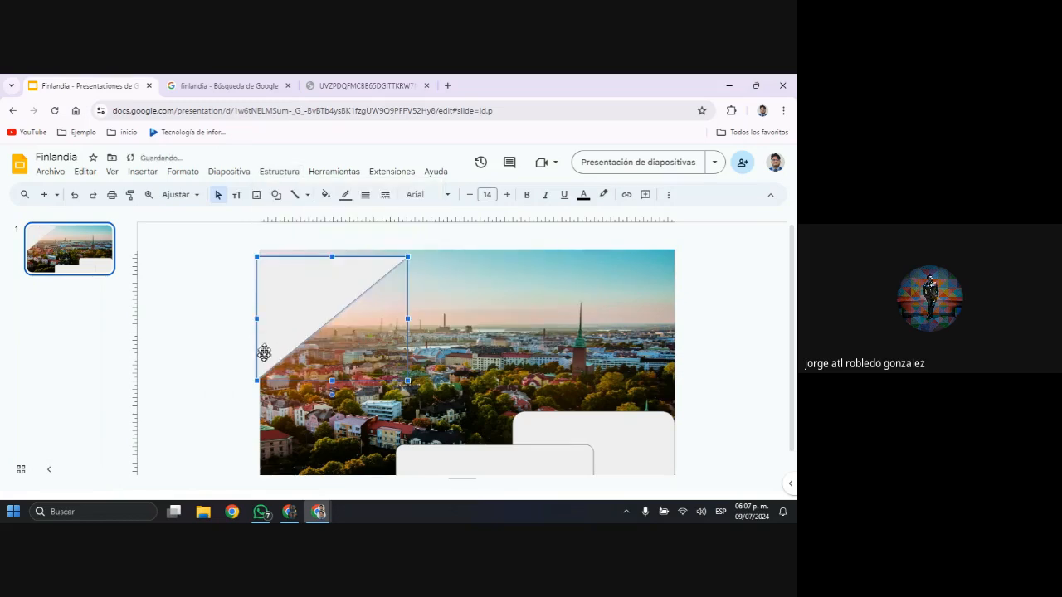
Position the flipped triangle in the slide's upper-left corner, aligned with the photo's top edge and slightly past its left edge
{"action": "left_click_drag", "start_coordinate": [277, 298], "coordinate": [278, 299]}
{"action": "left_click", "coordinate": [202, 387]}
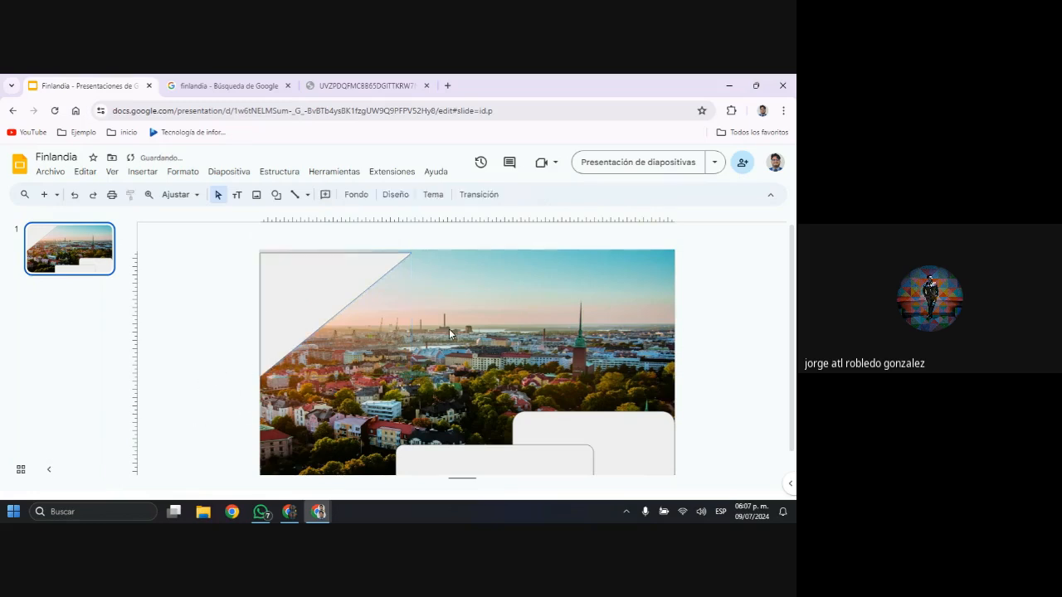
{"action": "scroll", "coordinate": [465, 332], "scroll_direction": "down", "scroll_amount": 1}
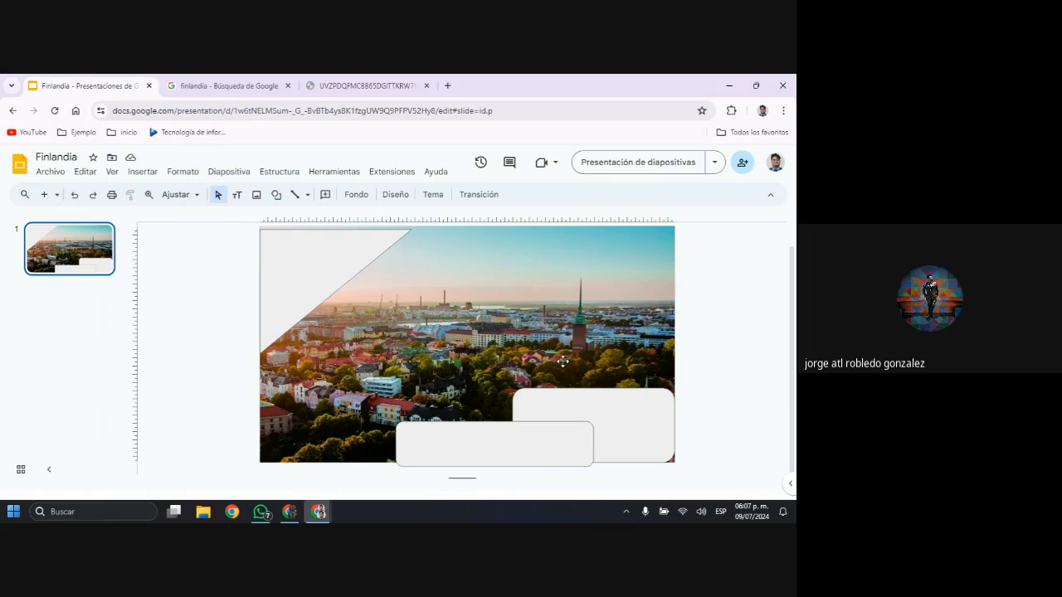
{"action": "scroll", "coordinate": [498, 373], "scroll_direction": "up", "scroll_amount": 1}
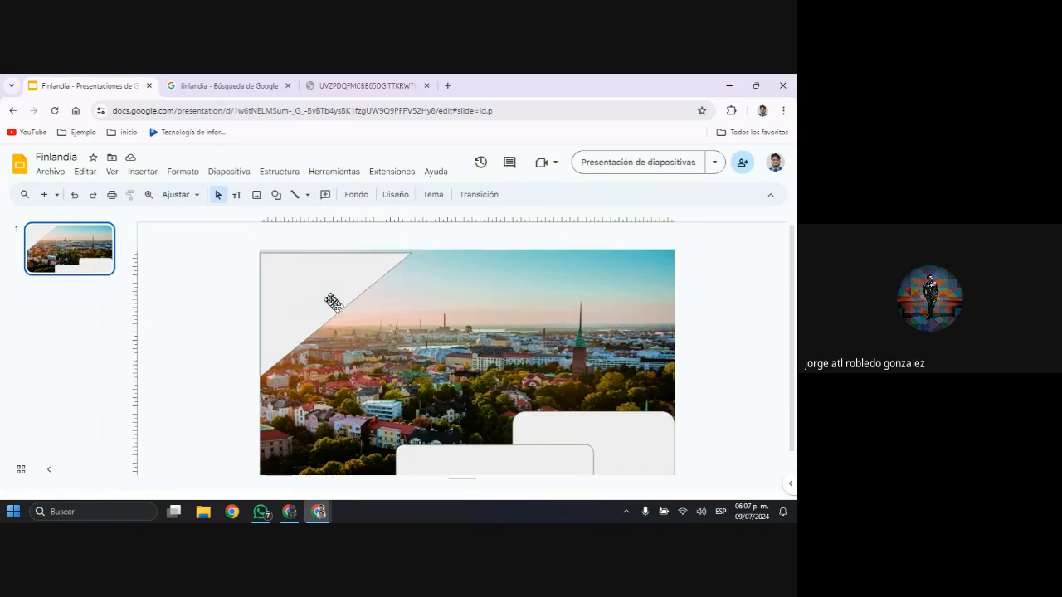
{"action": "left_click", "coordinate": [331, 299]}
{"action": "key", "text": "Up"}
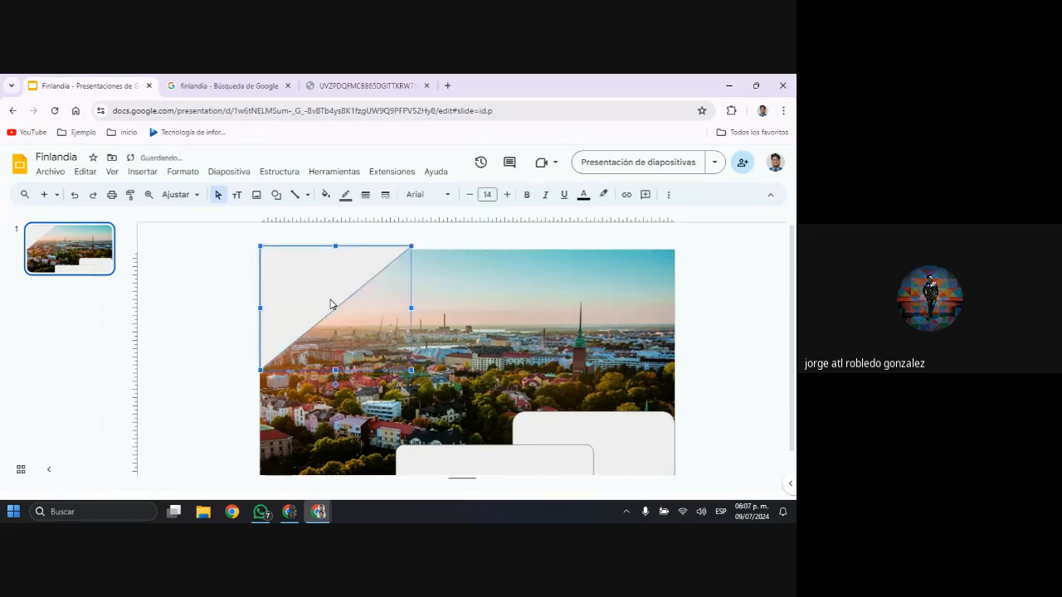
{"action": "key", "text": "Left"}
{"action": "key", "text": "Down"}
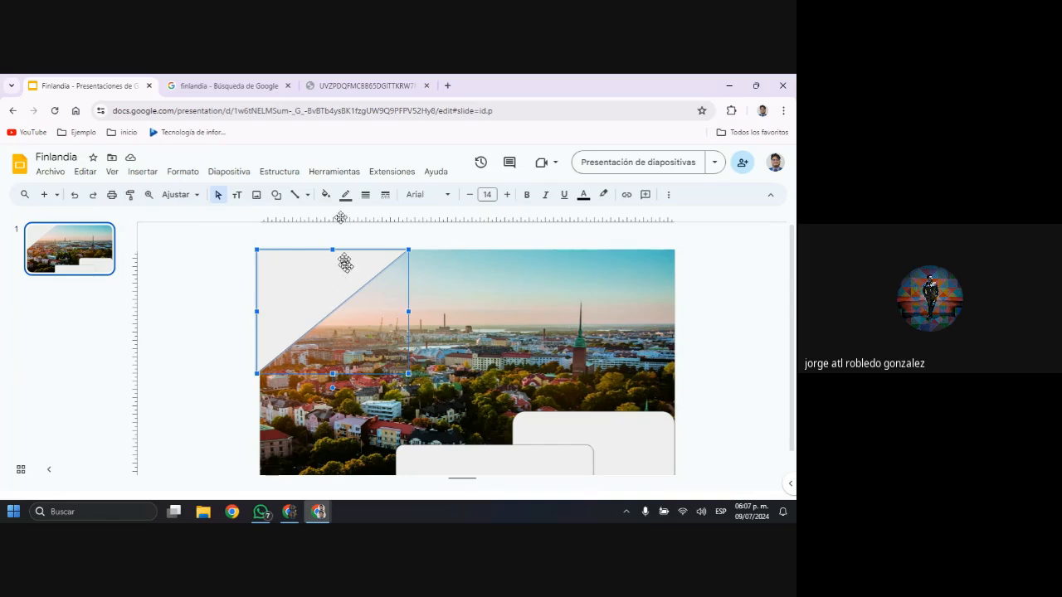
Search Google for finlandia in the browser tab holding the city photo, and return to the Finlandia presentation
{"action": "left_click", "coordinate": [397, 89]}
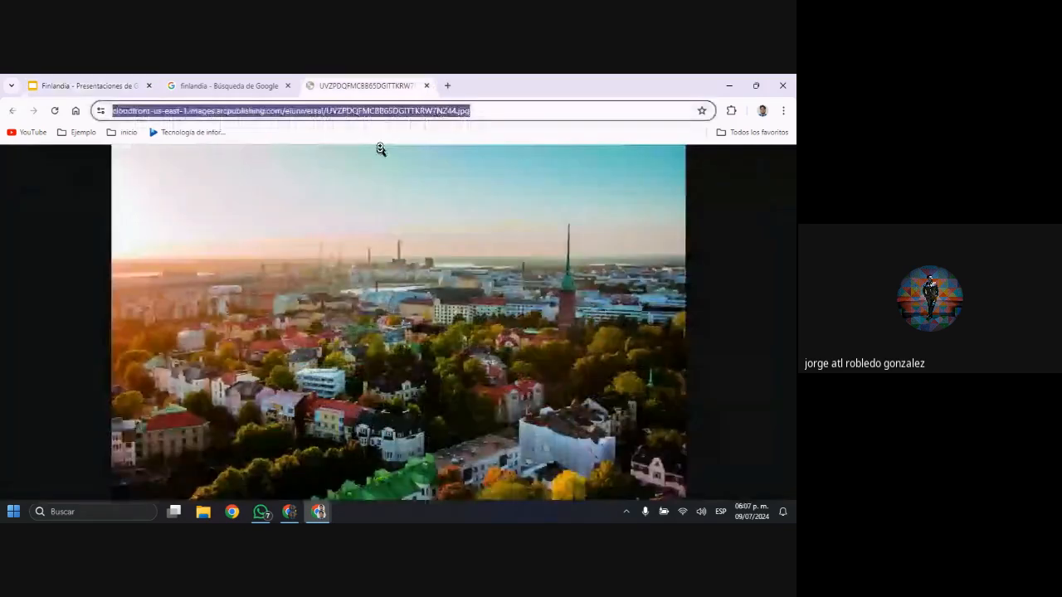
{"action": "type", "text": "f"}
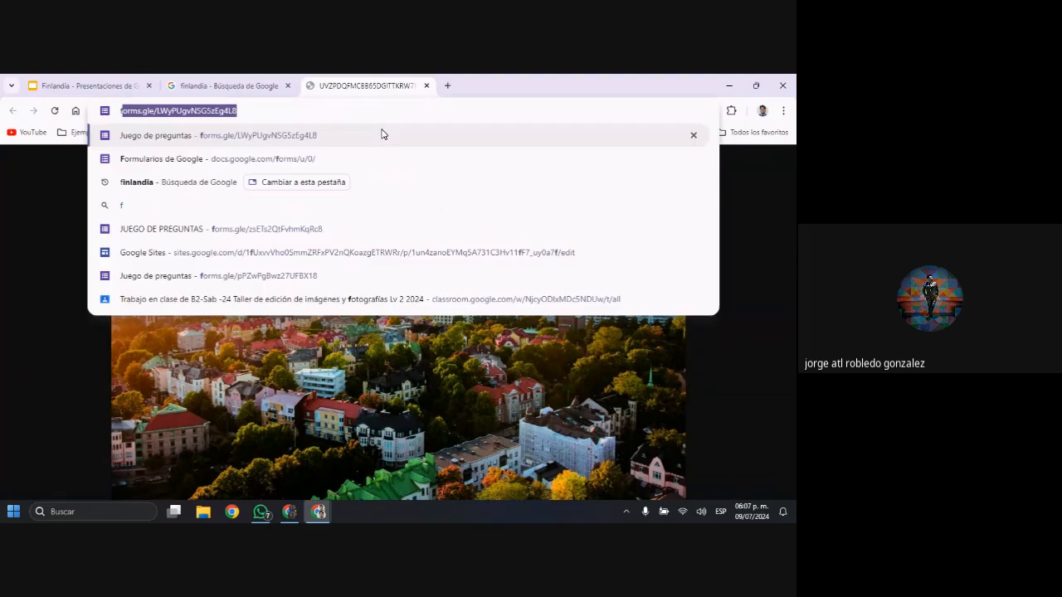
{"action": "key", "text": "BackSpace"}
{"action": "type", "text": "fo"}
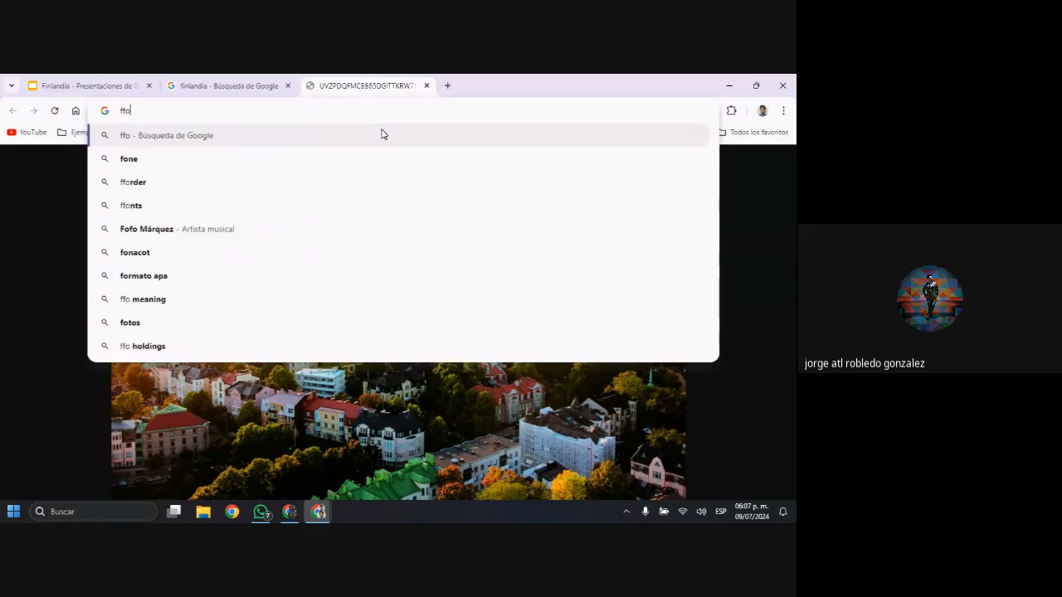
{"action": "key", "text": "BackSpace"}
{"action": "key", "text": "BackSpace"}
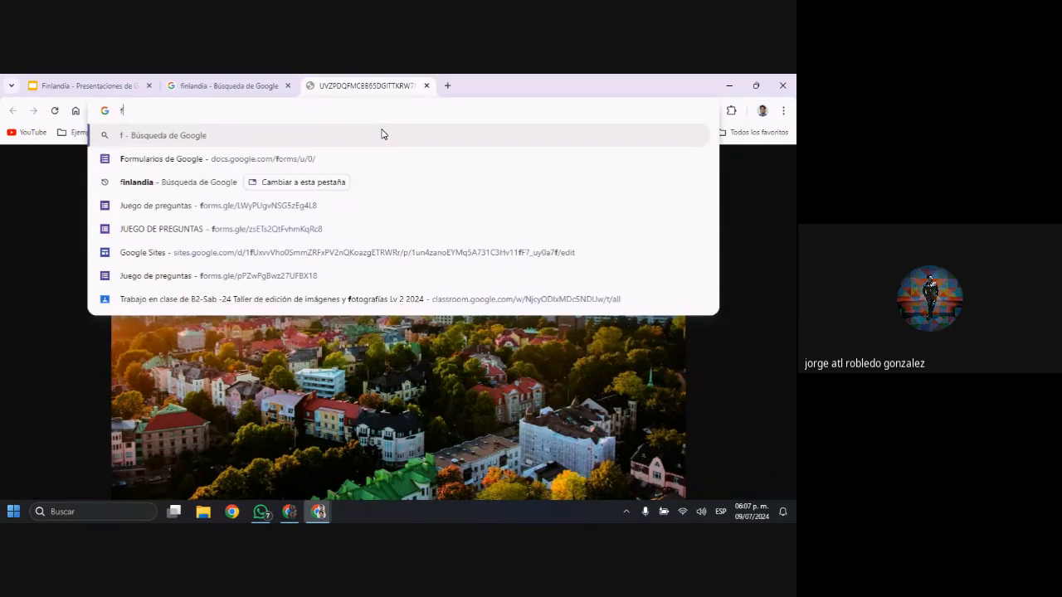
{"action": "type", "text": "in"}
{"action": "key", "text": "Return"}
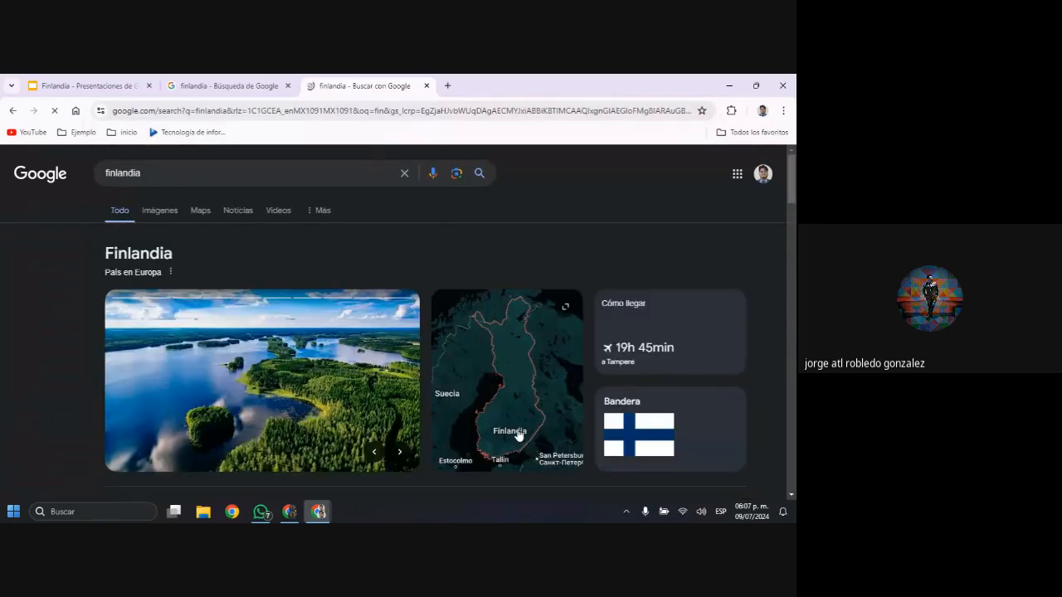
{"action": "left_click", "coordinate": [228, 86]}
{"action": "left_click", "coordinate": [73, 86]}
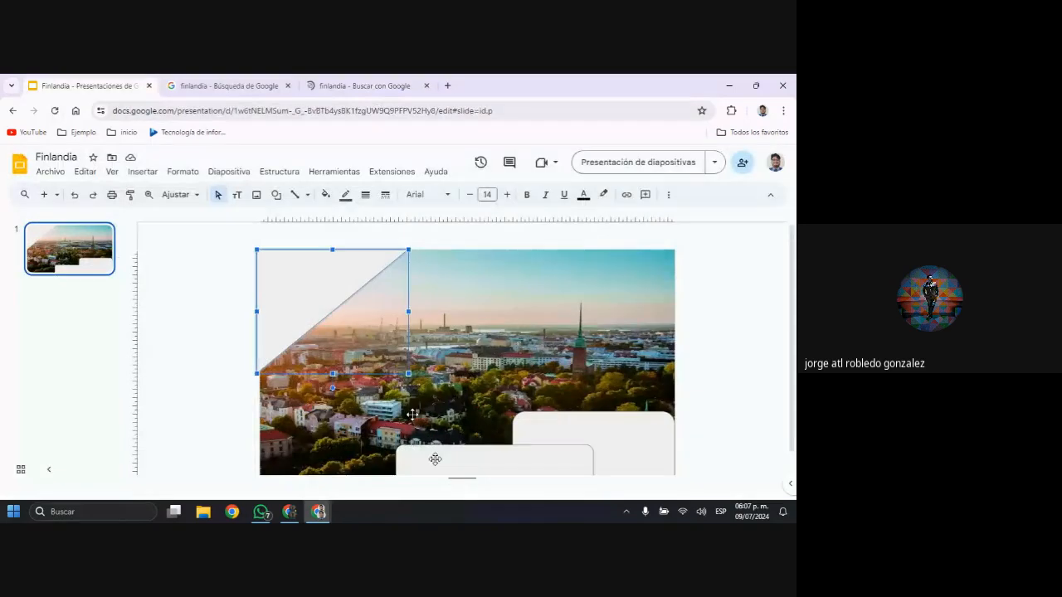
Fill the corner triangle with a light grey radial gradient and make its border transparent
{"action": "left_click", "coordinate": [315, 296]}
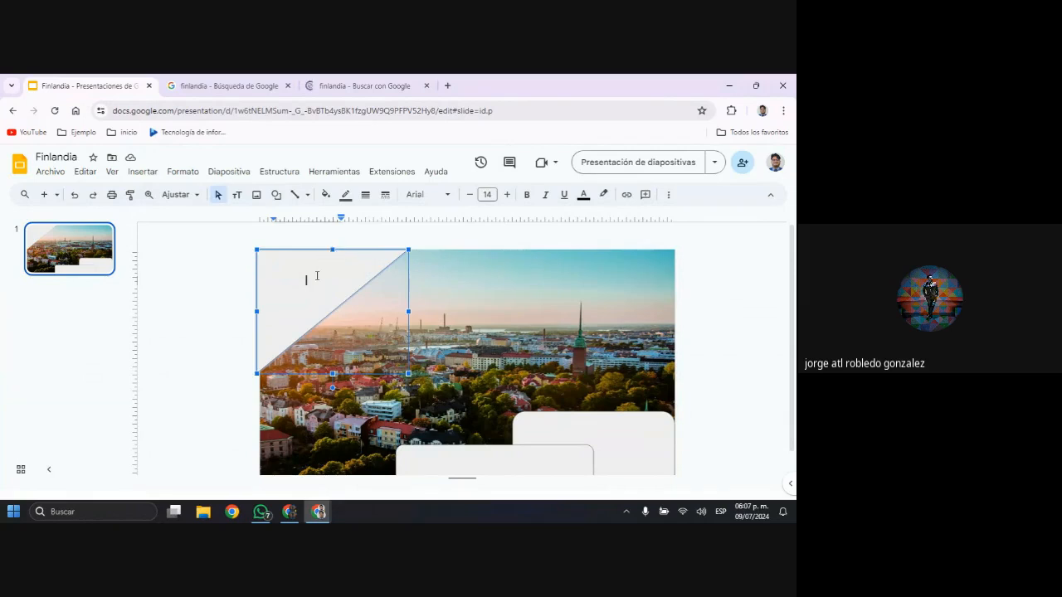
{"action": "left_click", "coordinate": [326, 195]}
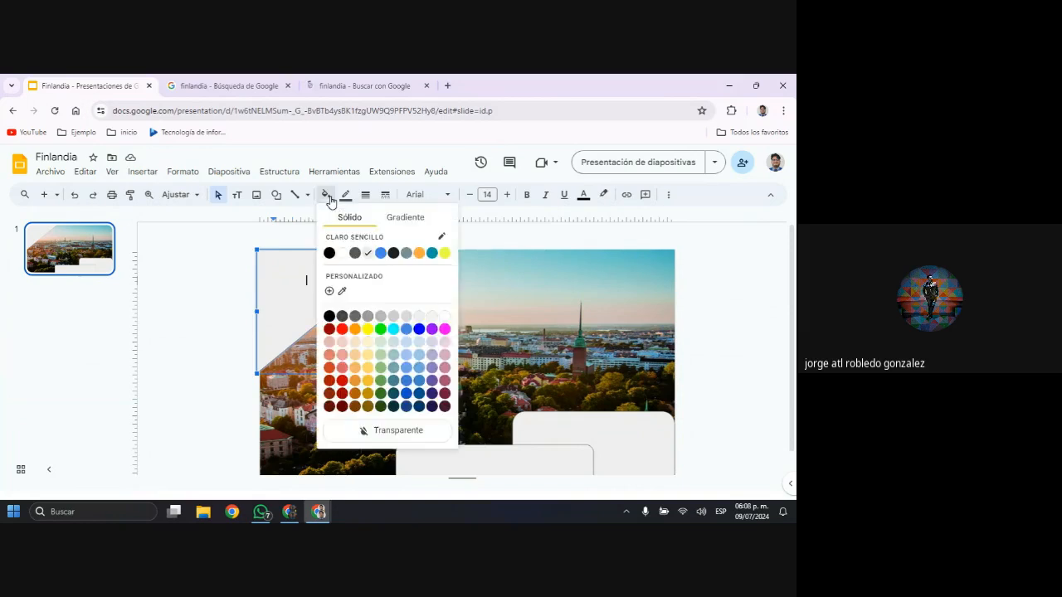
{"action": "left_click", "coordinate": [395, 223]}
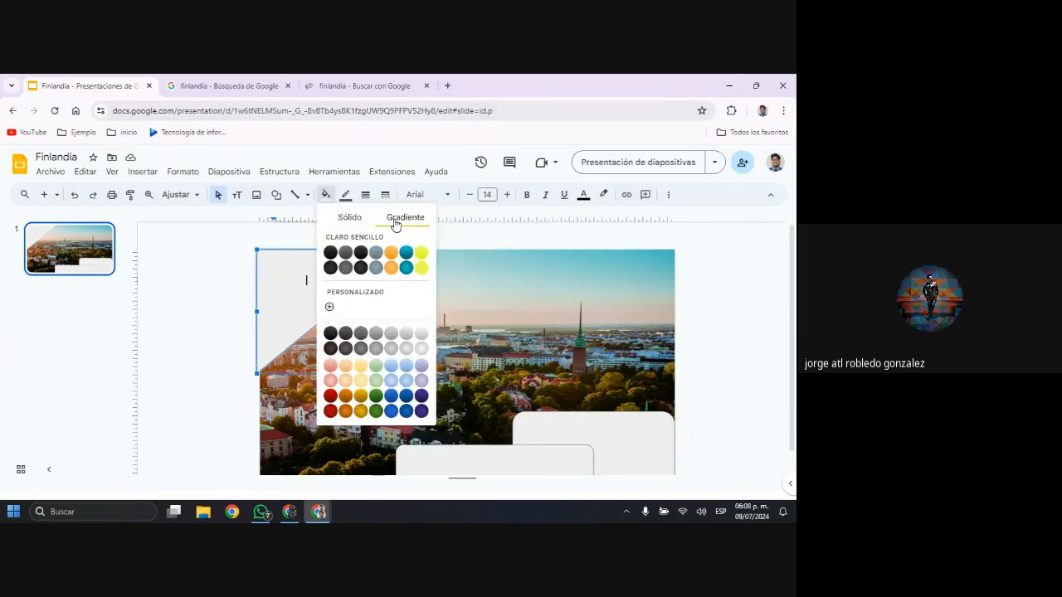
{"action": "left_click", "coordinate": [420, 350]}
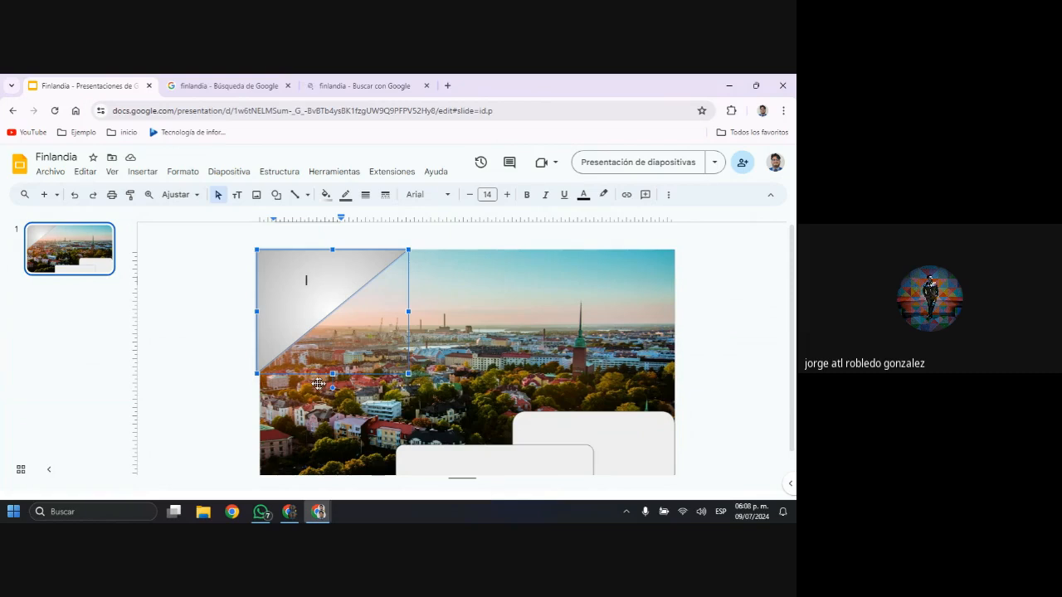
{"action": "left_click", "coordinate": [346, 195]}
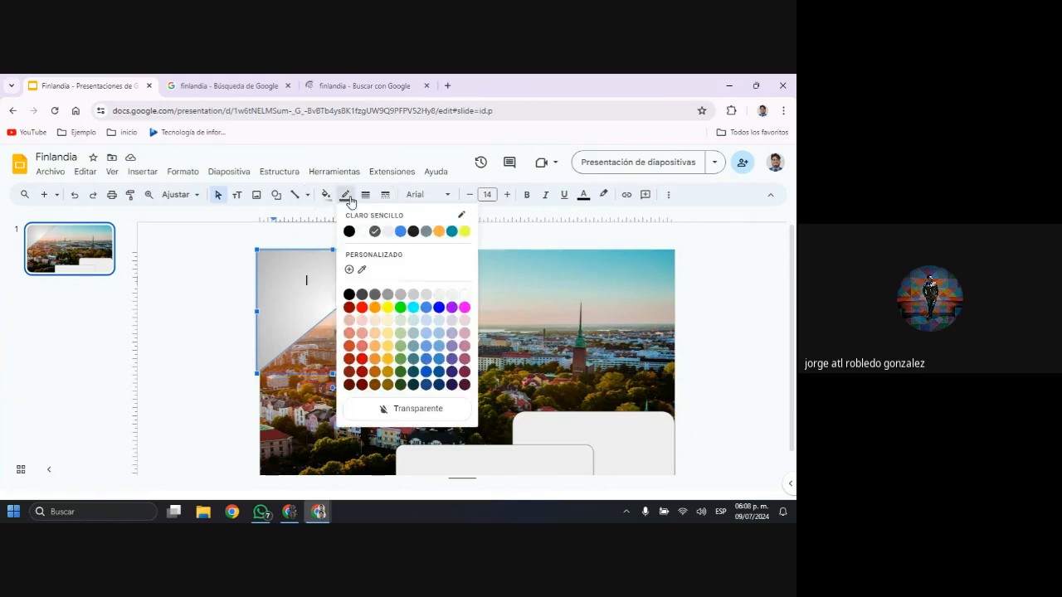
{"action": "left_click", "coordinate": [396, 410]}
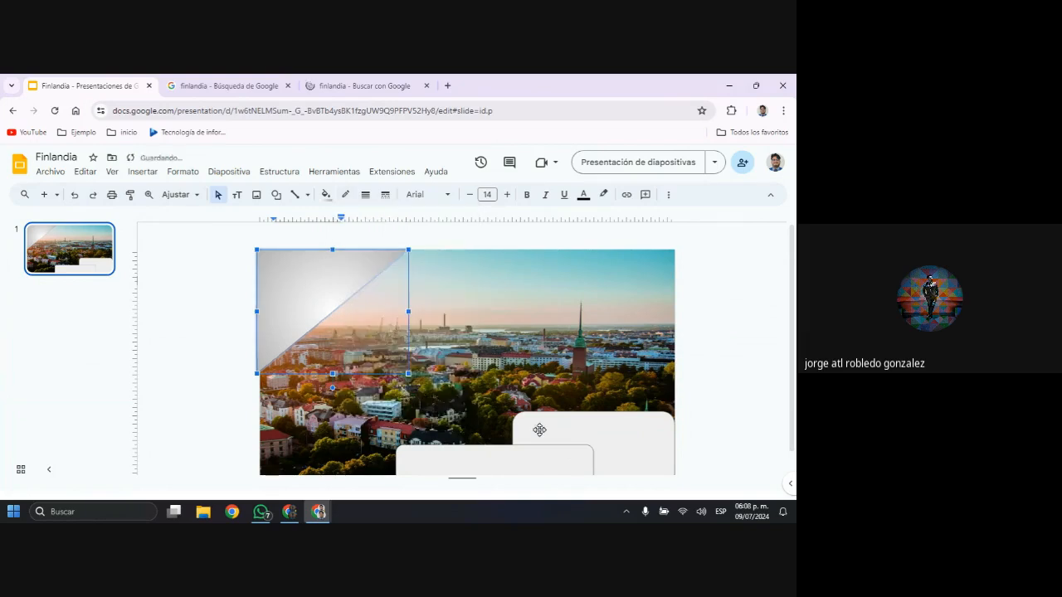
Shift the gradient triangle so its left edge aligns with the left edge of the city photo
{"action": "scroll", "coordinate": [537, 426], "scroll_direction": "down", "scroll_amount": 1}
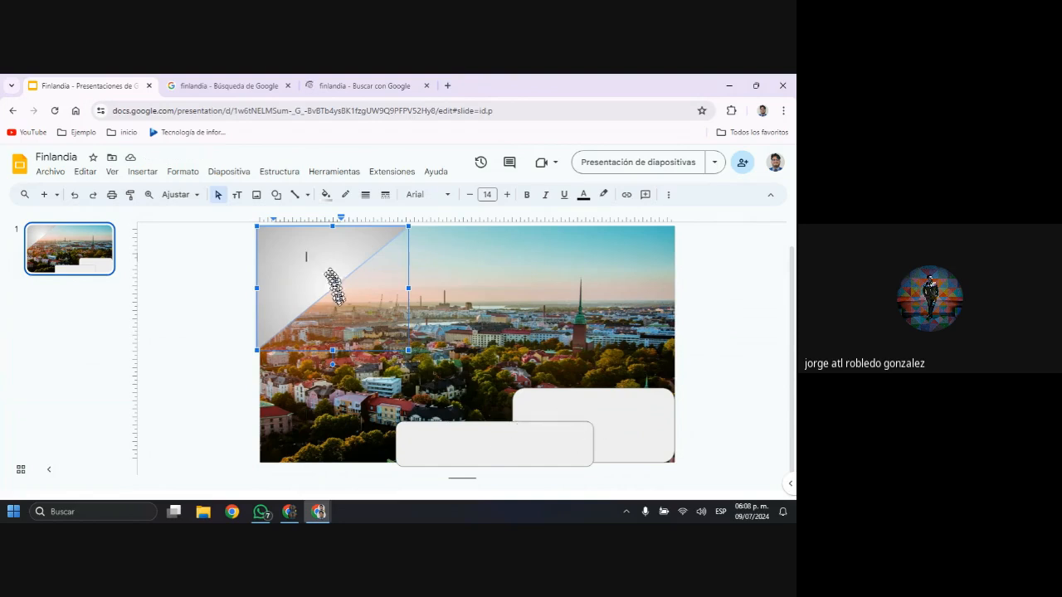
{"action": "left_click", "coordinate": [381, 274]}
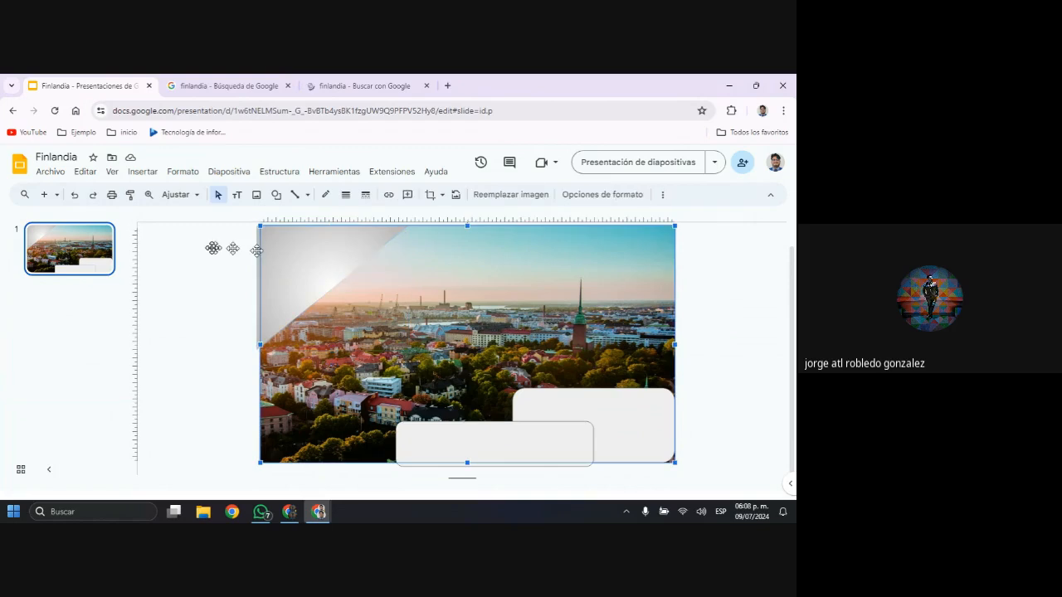
{"action": "left_click", "coordinate": [211, 251]}
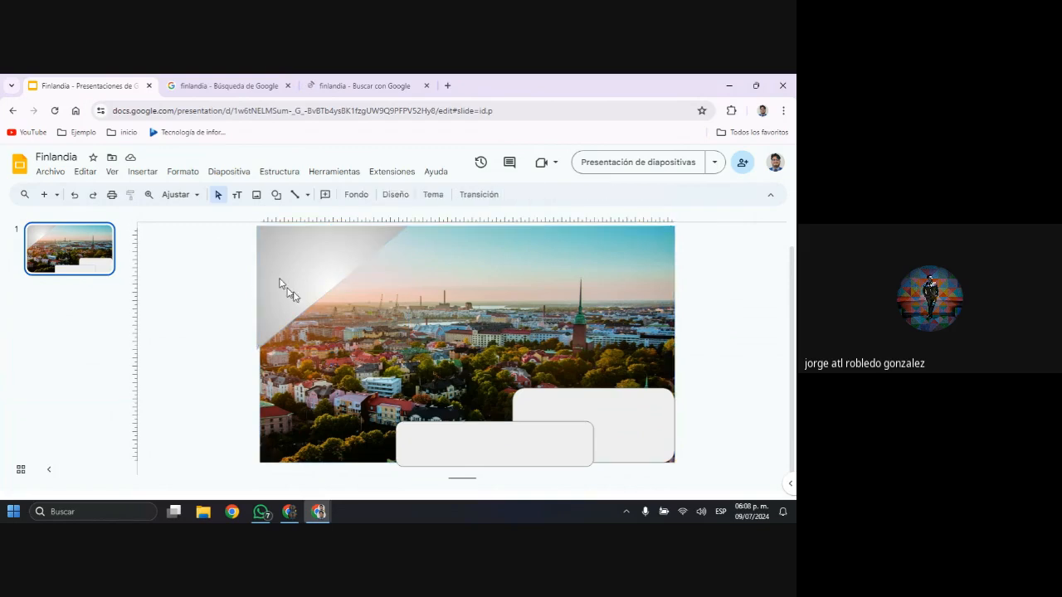
{"action": "left_click_drag", "start_coordinate": [280, 283], "coordinate": [297, 299]}
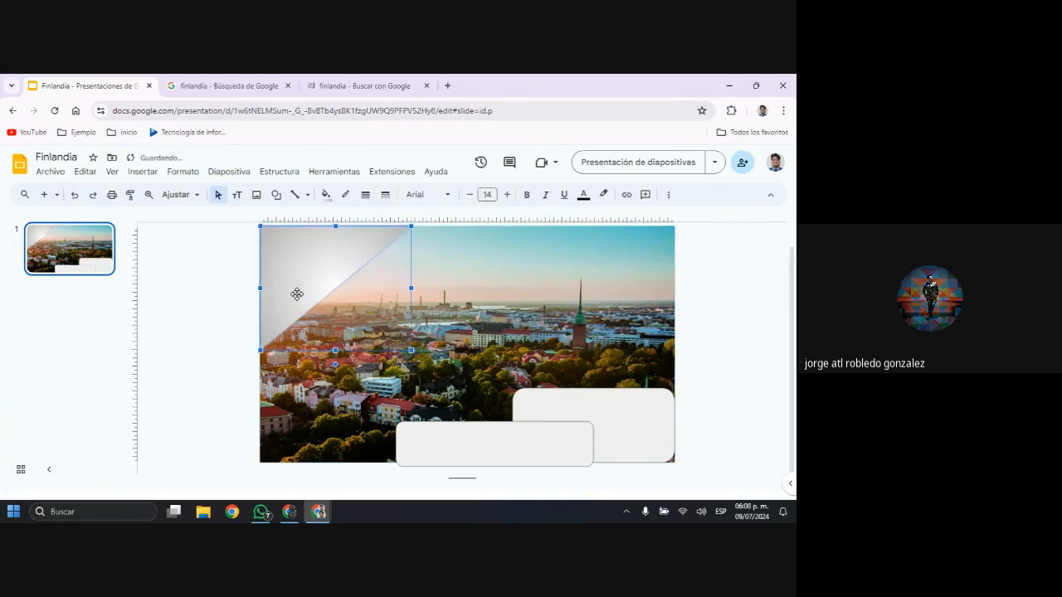
{"action": "left_click", "coordinate": [243, 319]}
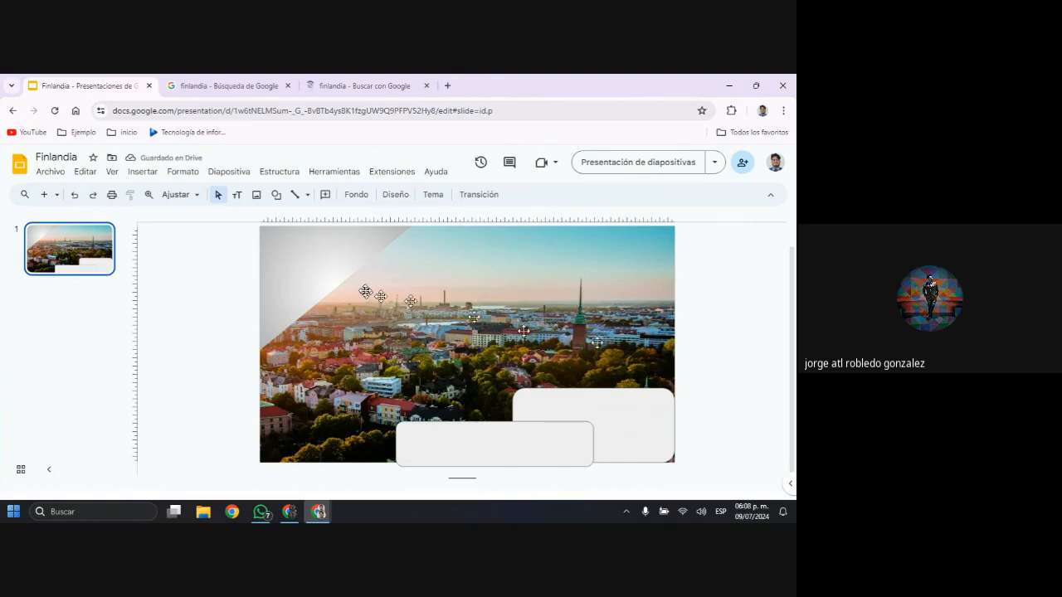
Copy the triangle's gradient and borderless formatting onto both rounded rectangles at the foot of the slide
{"action": "left_click", "coordinate": [304, 264]}
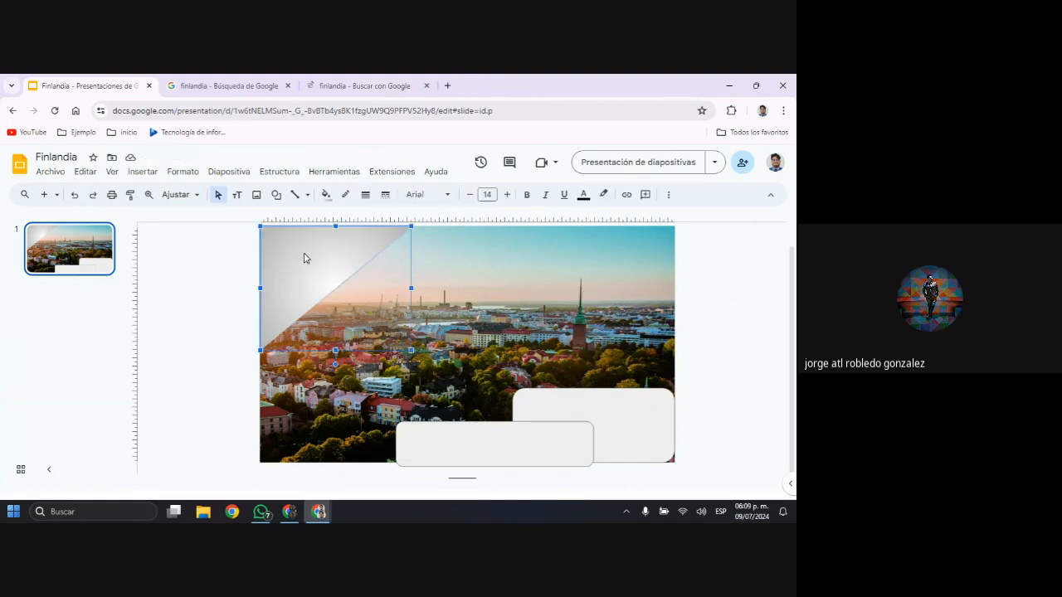
{"action": "left_click", "coordinate": [130, 198]}
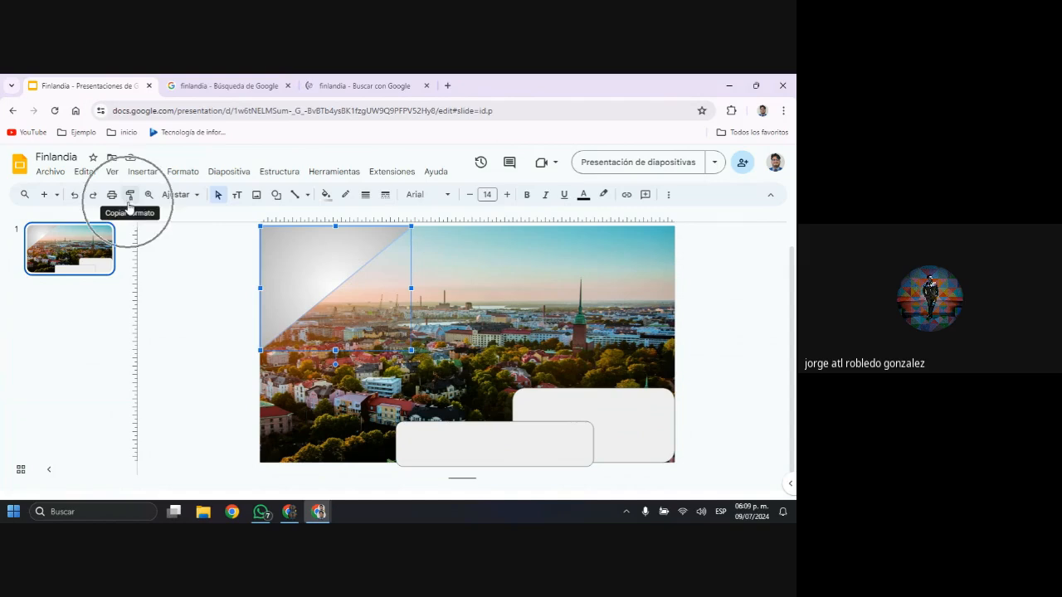
{"action": "left_click", "coordinate": [128, 201]}
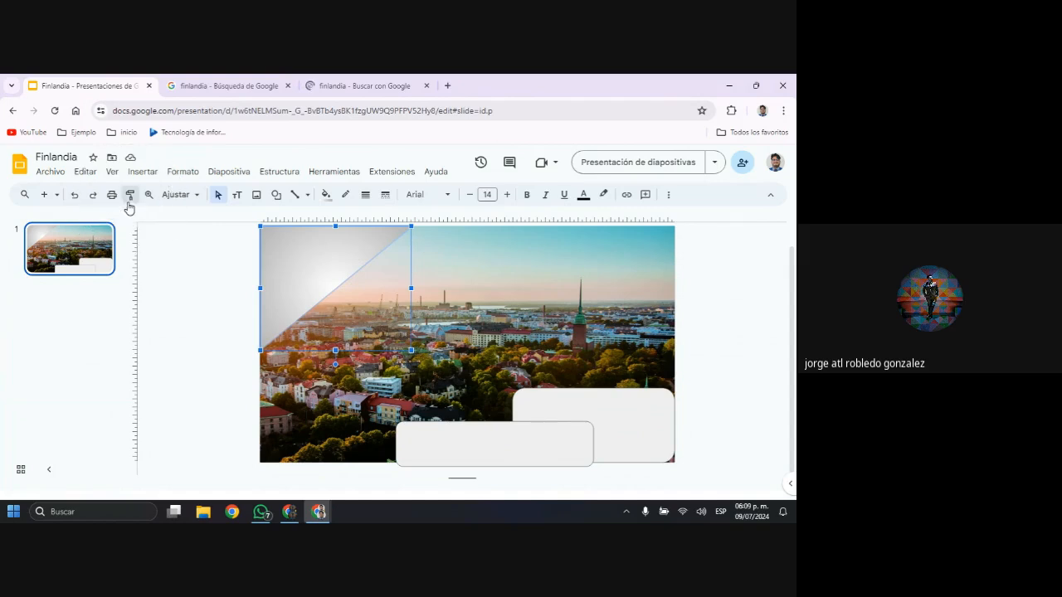
{"action": "left_click", "coordinate": [555, 452]}
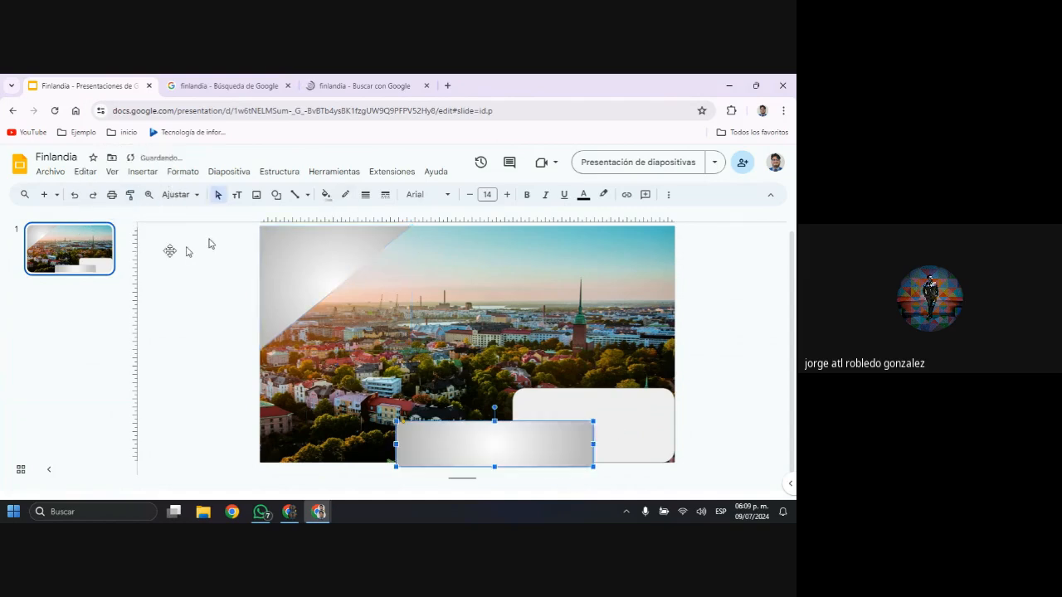
{"action": "left_click", "coordinate": [130, 195]}
{"action": "left_click", "coordinate": [649, 417]}
{"action": "left_click", "coordinate": [753, 427]}
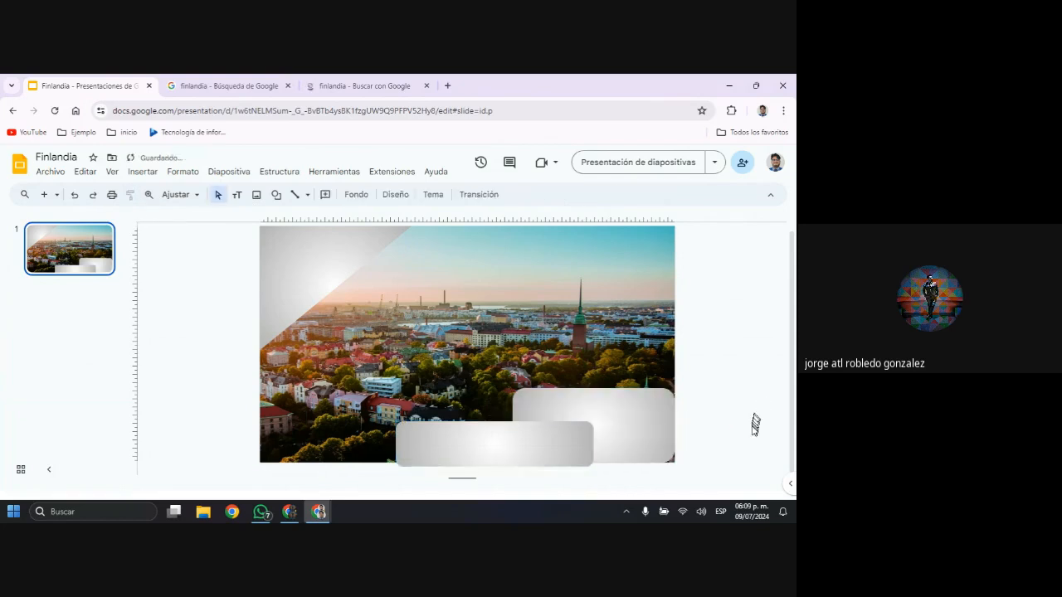
Nudge the front rounded rectangle up so its lower edge lines up with the bottom of the photo
{"action": "left_click", "coordinate": [664, 423]}
{"action": "left_click", "coordinate": [498, 445]}
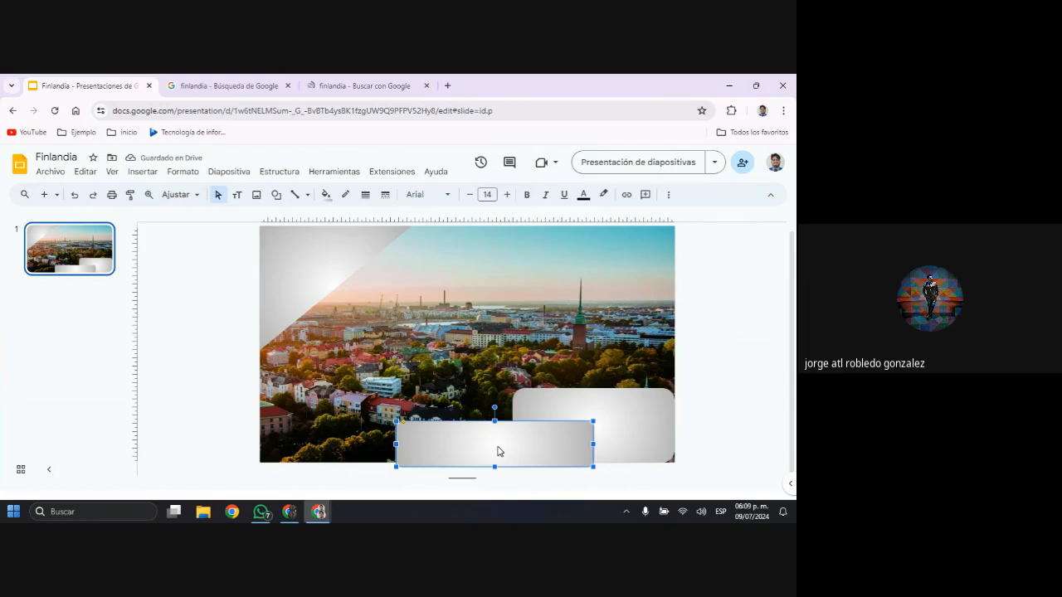
{"action": "key", "text": "Up"}
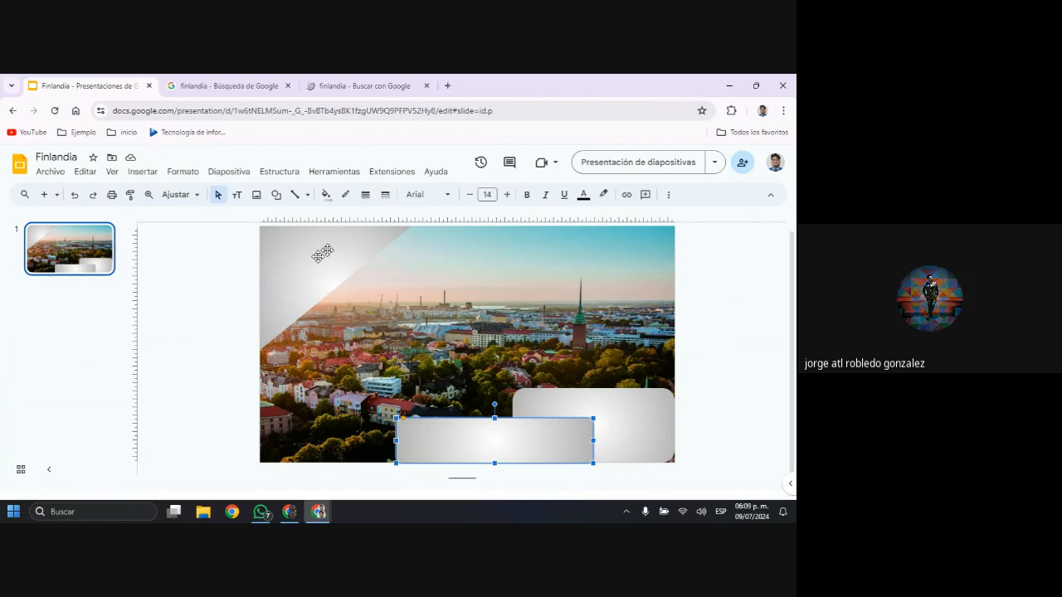
Try typing sample text inside the flipped triangle, and undo the entry
{"action": "key", "text": "ctrl"}
{"action": "key", "text": "ctrl"}
{"action": "double_click", "coordinate": [307, 276]}
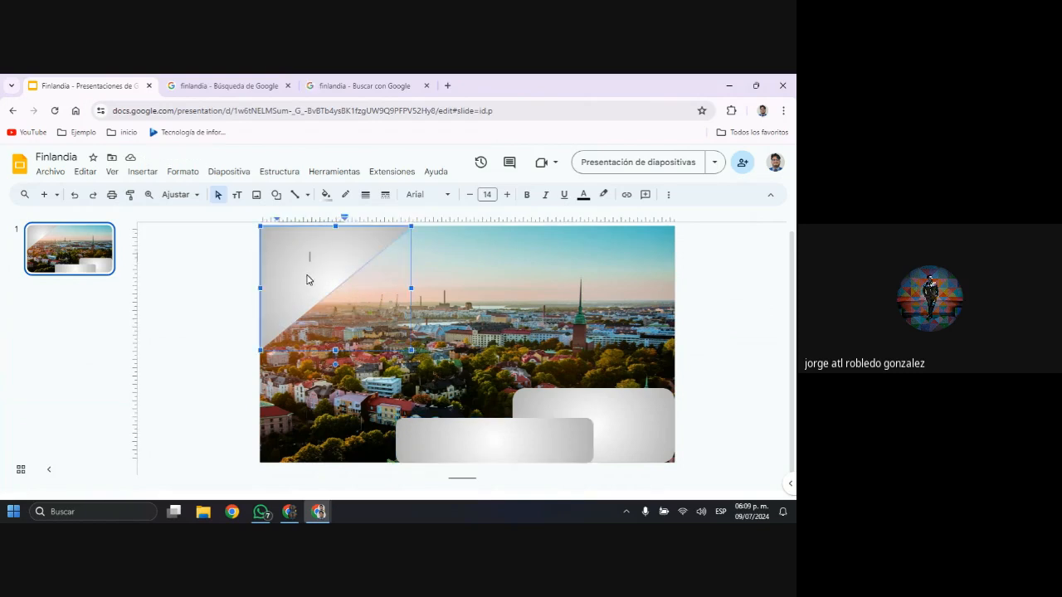
{"action": "type", "text": "Espasdfv"}
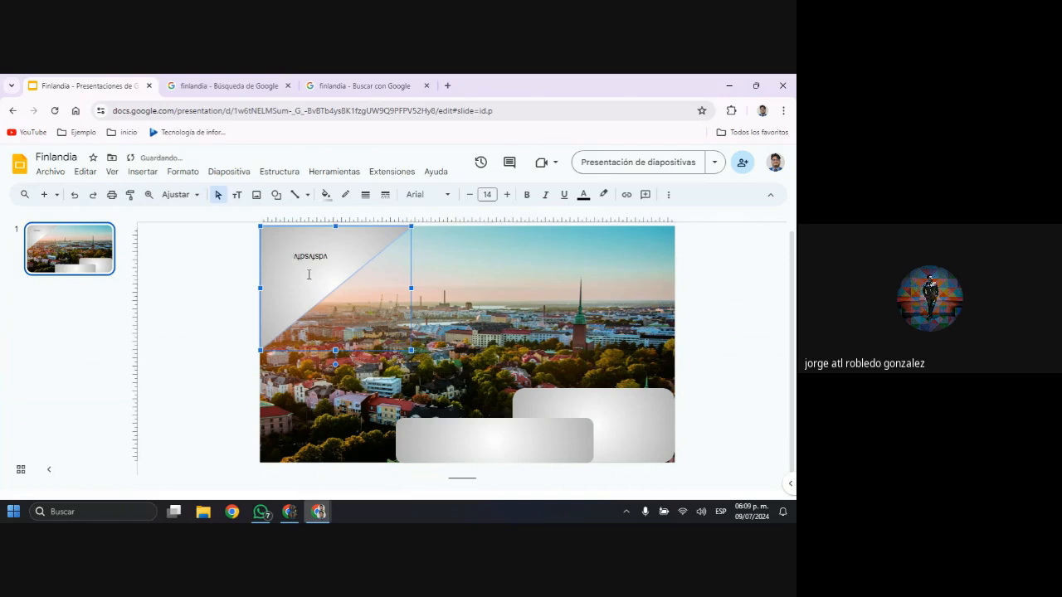
{"action": "key", "text": "Escape"}
{"action": "key", "text": "Escape"}
{"action": "key", "text": "ctrl+z"}
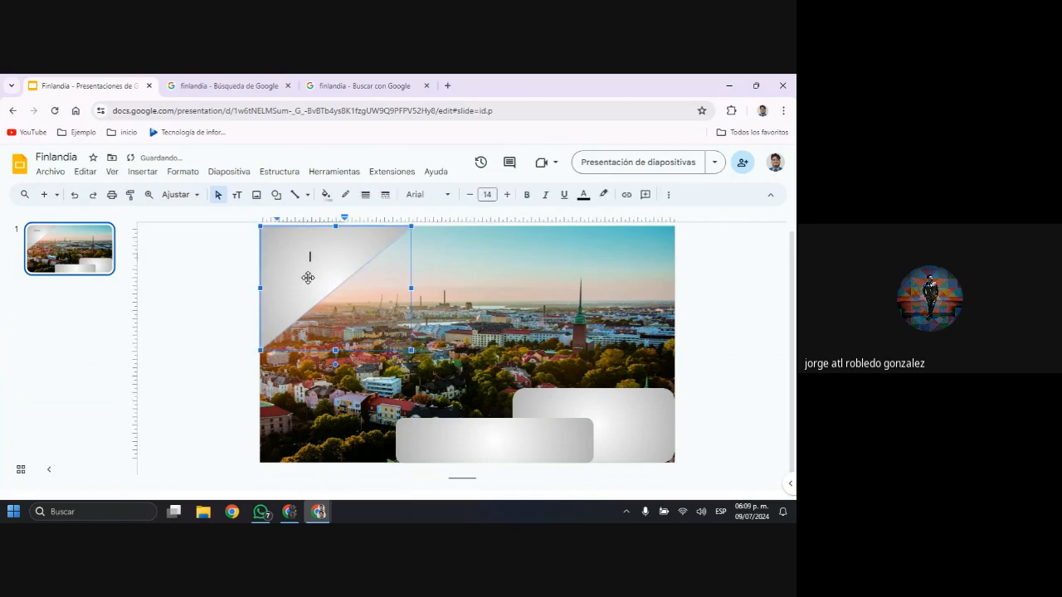
{"action": "key", "text": "Escape"}
{"action": "key", "text": "Escape"}
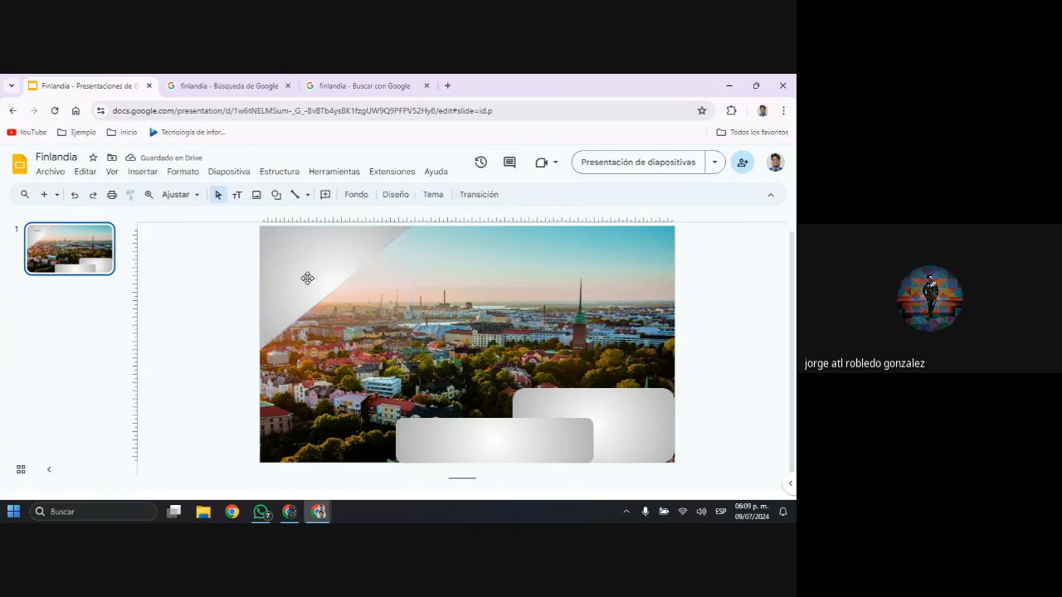
Reduce the corner triangle's height to a little over half, keeping its width and upper edge in place
{"action": "left_click", "coordinate": [436, 269]}
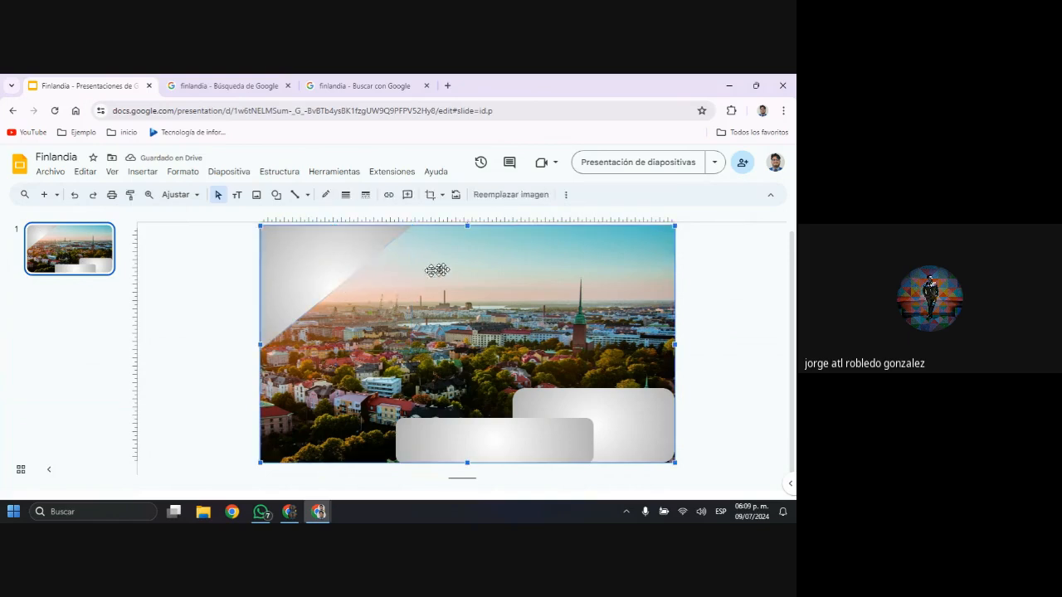
{"action": "left_click", "coordinate": [350, 257]}
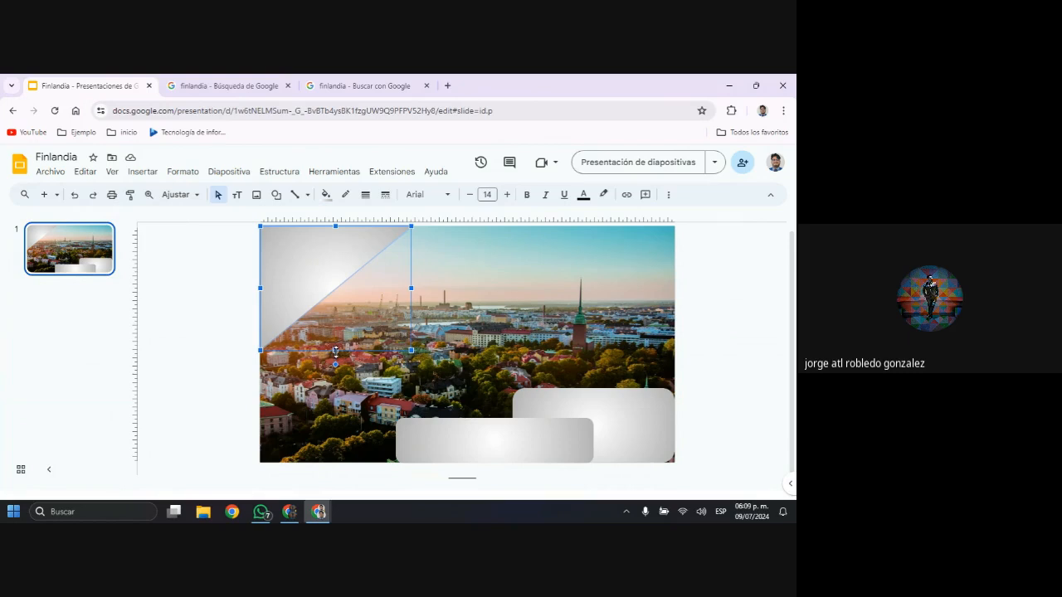
{"action": "left_click_drag", "start_coordinate": [335, 349], "coordinate": [338, 298]}
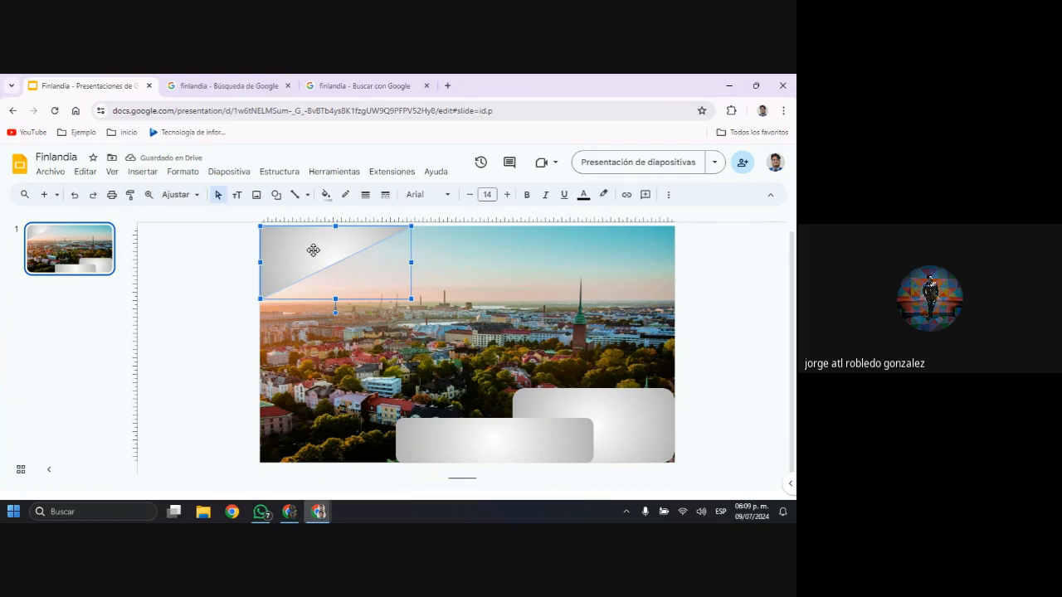
Insert a text box over the corner triangle with the text Finlandia
{"action": "left_click", "coordinate": [147, 172]}
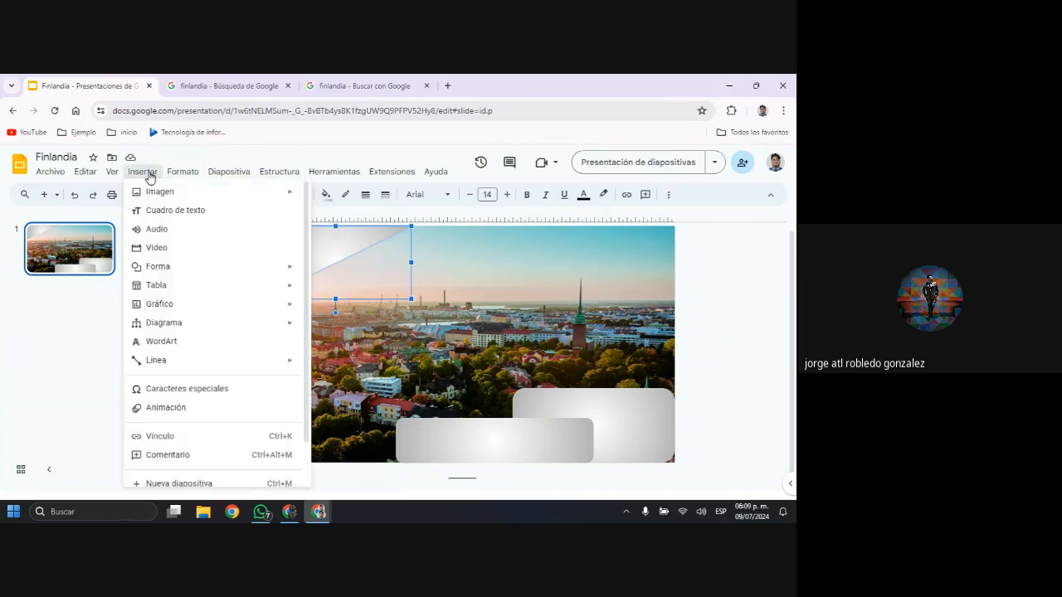
{"action": "left_click", "coordinate": [183, 216]}
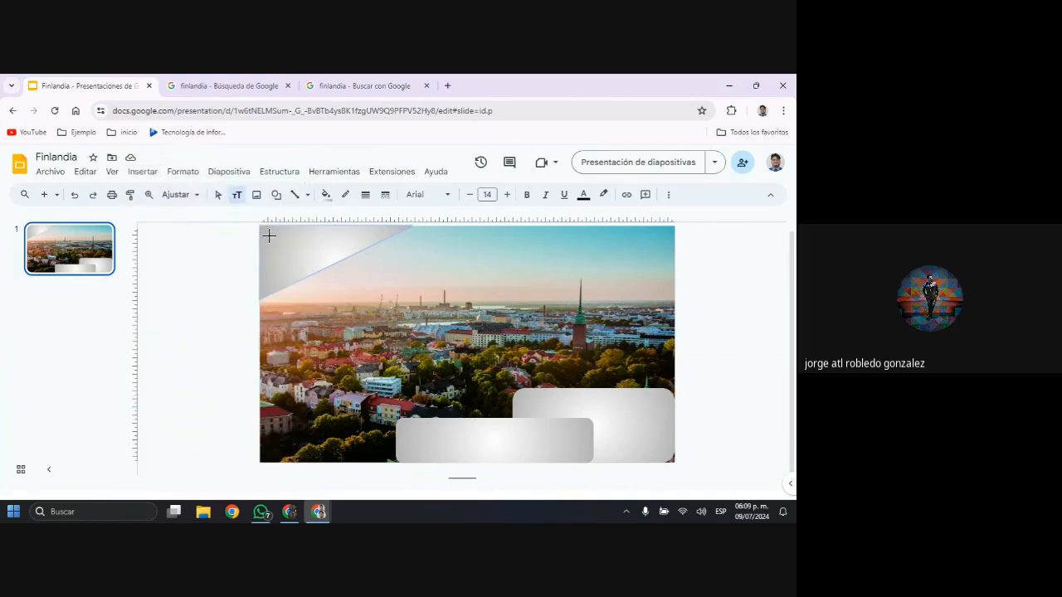
{"action": "left_click_drag", "start_coordinate": [267, 232], "coordinate": [385, 289]}
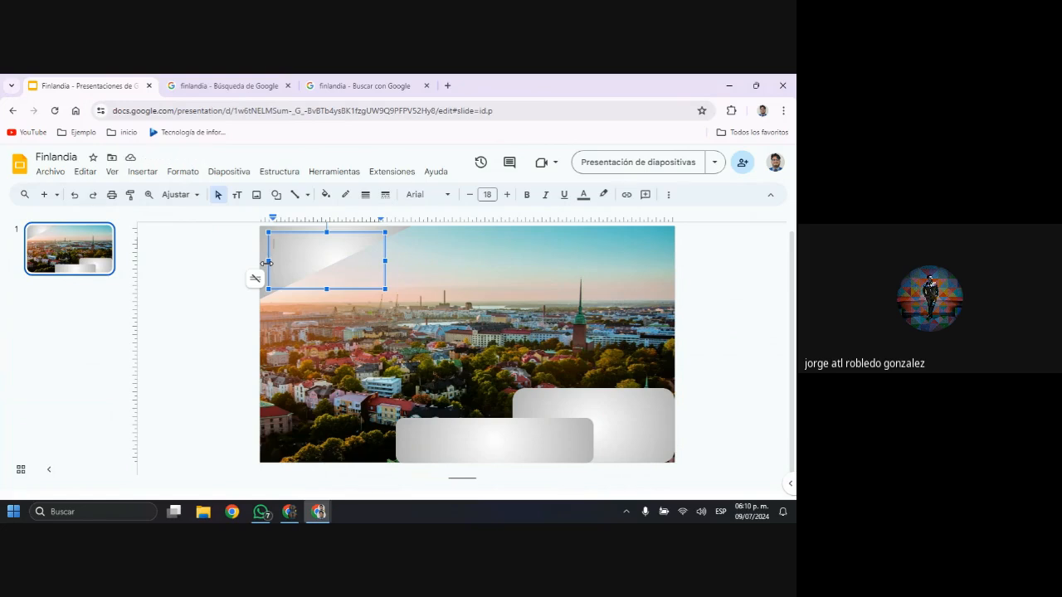
{"action": "type", "text": "Finlandia"}
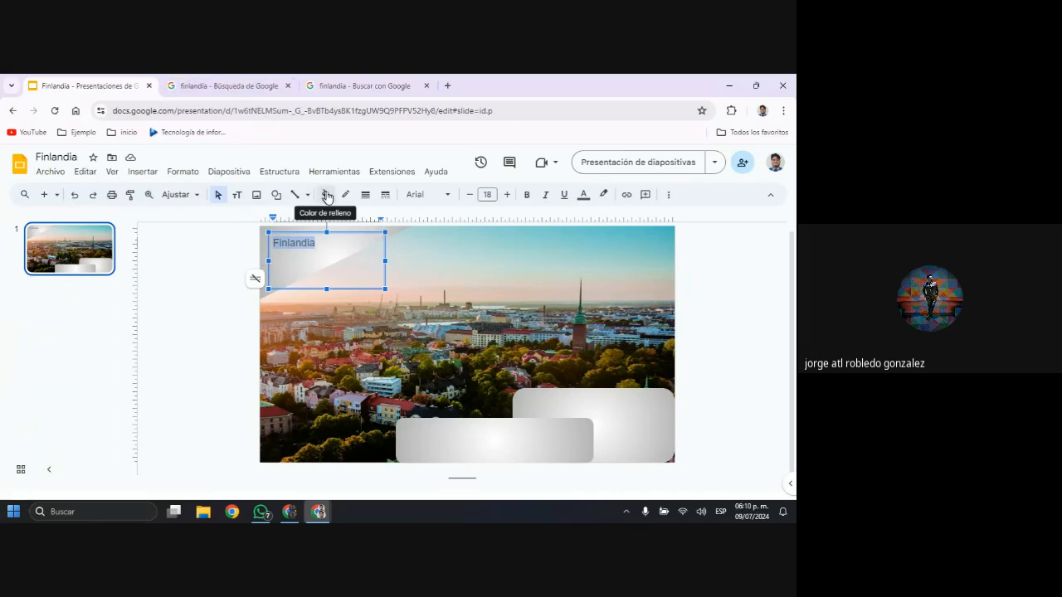
Make the Finlandia title bold, and try a blue border on its text box before setting the border to transparent
{"action": "left_click", "coordinate": [347, 197]}
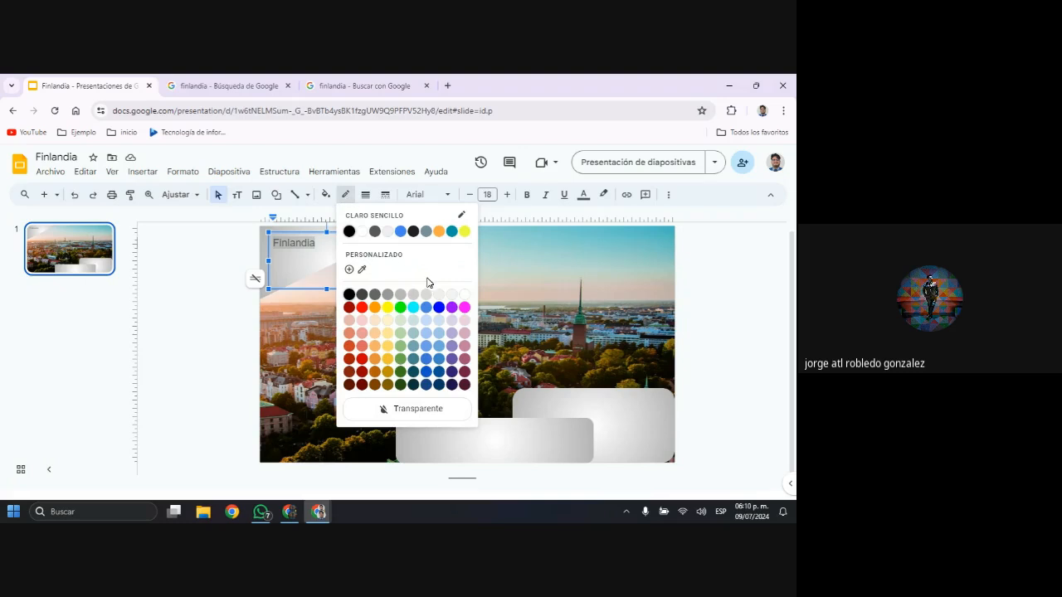
{"action": "left_click", "coordinate": [427, 360]}
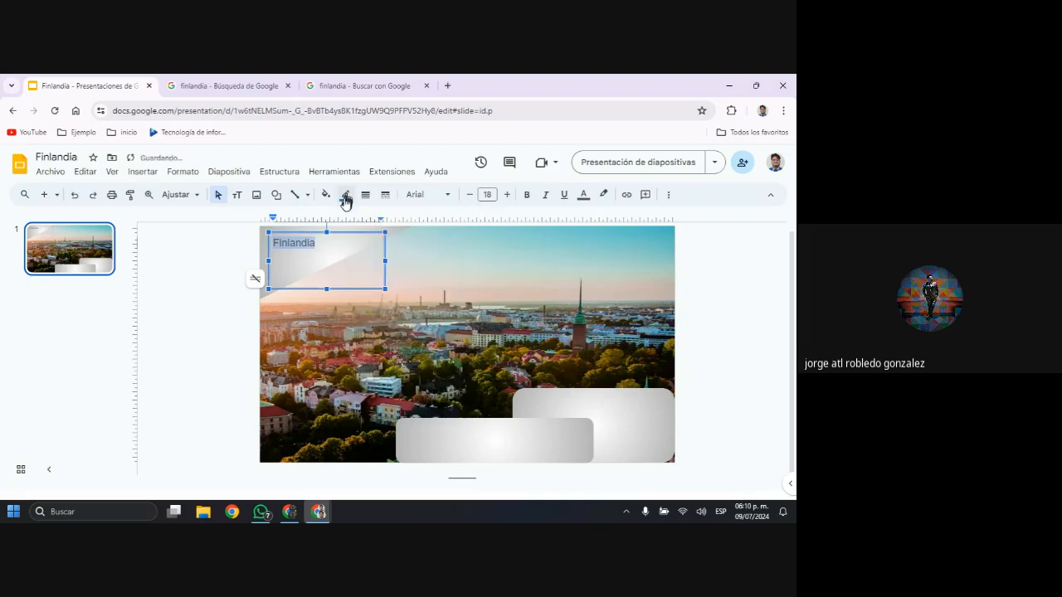
{"action": "left_click", "coordinate": [525, 196]}
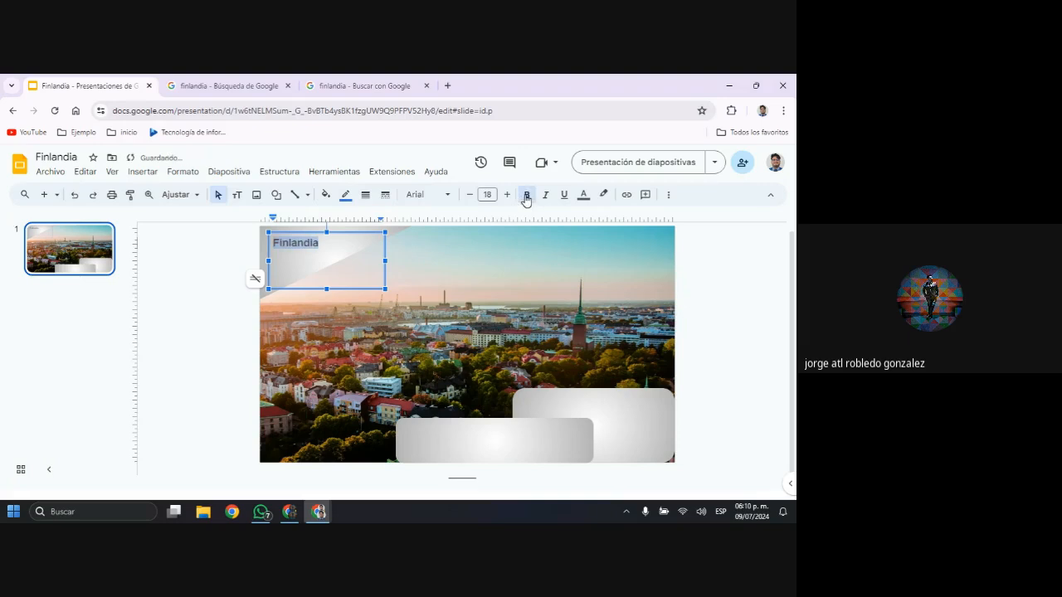
{"action": "left_click", "coordinate": [346, 196]}
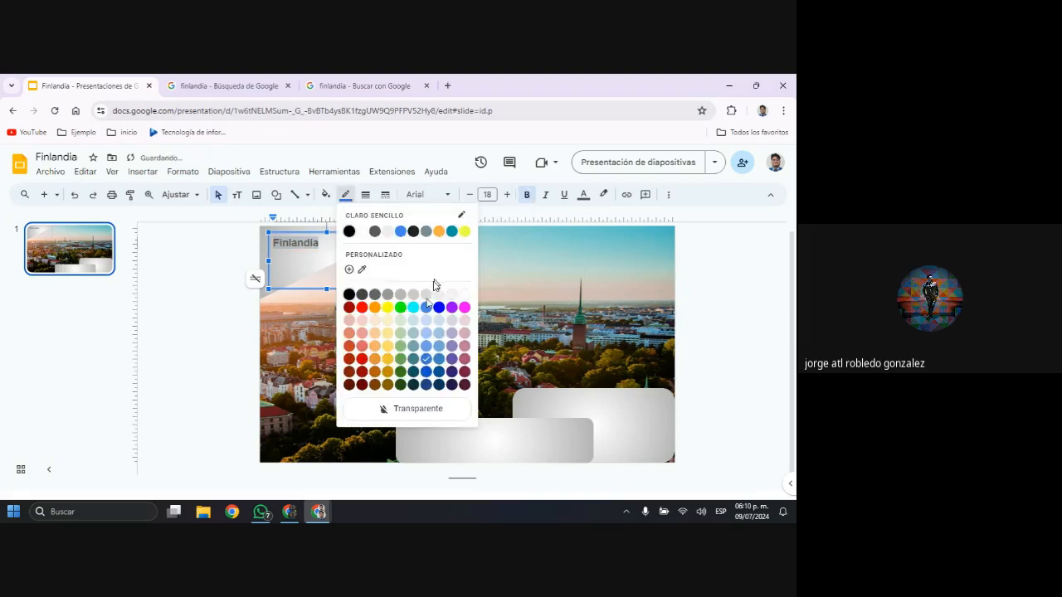
{"action": "left_click", "coordinate": [406, 410]}
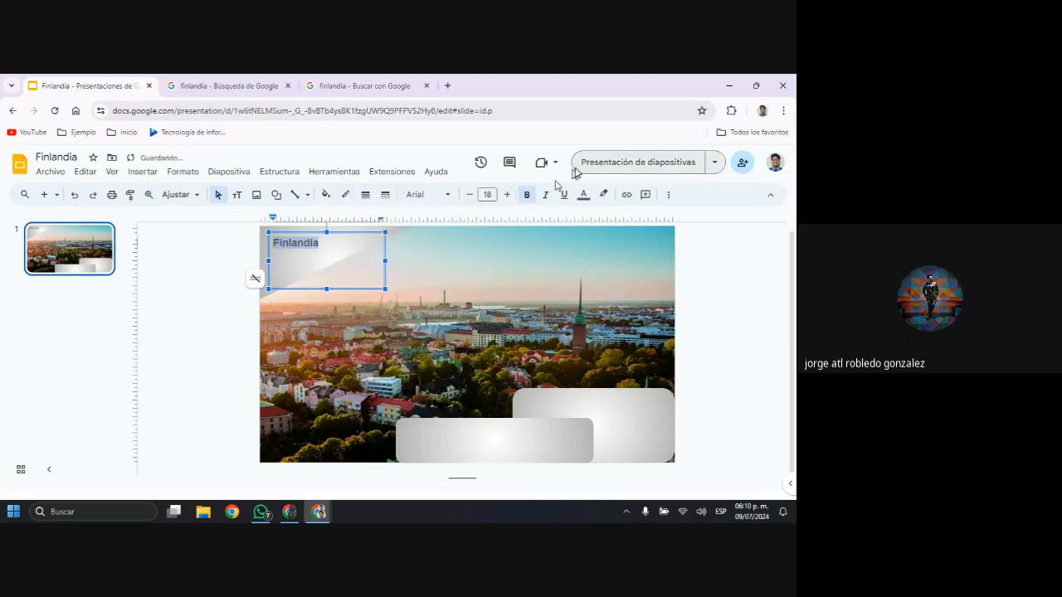
Colour the Finlandia title text dark blue and increase its font size to 29
{"action": "left_click", "coordinate": [583, 195]}
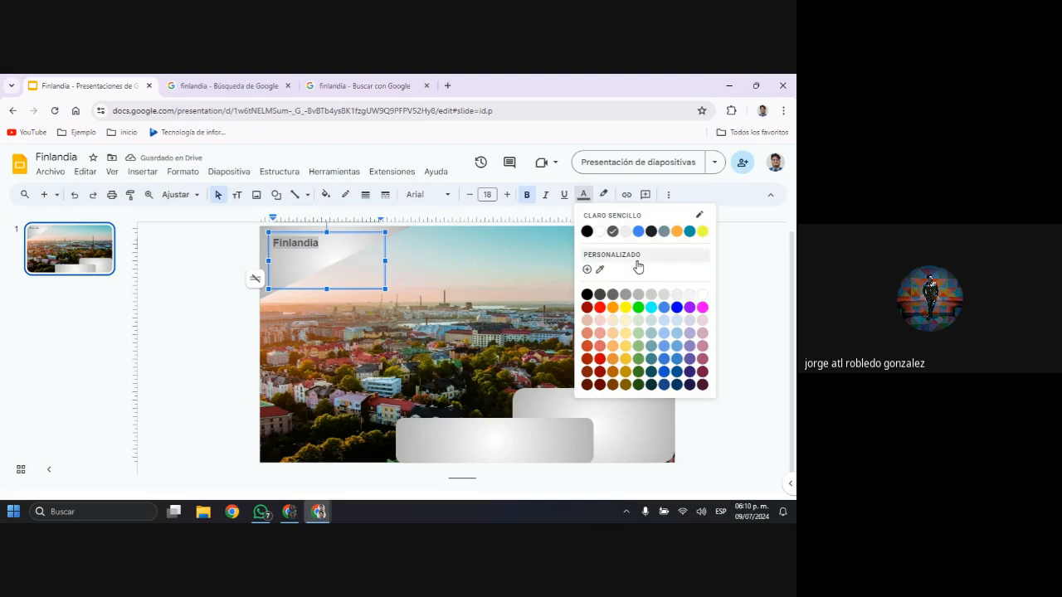
{"action": "left_click", "coordinate": [664, 372]}
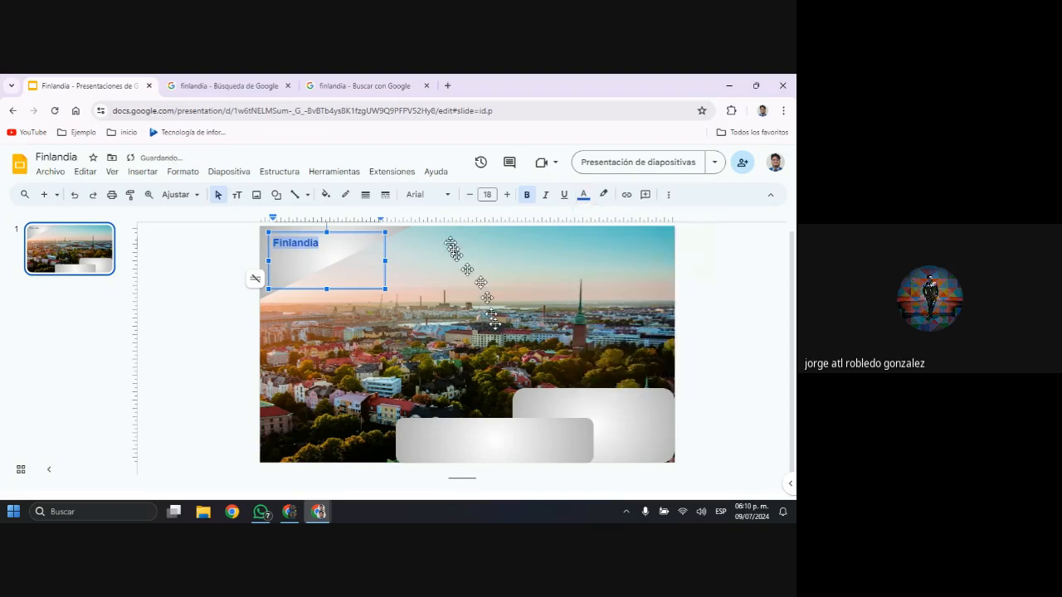
{"action": "left_click", "coordinate": [506, 199]}
{"action": "left_click", "coordinate": [506, 199]}
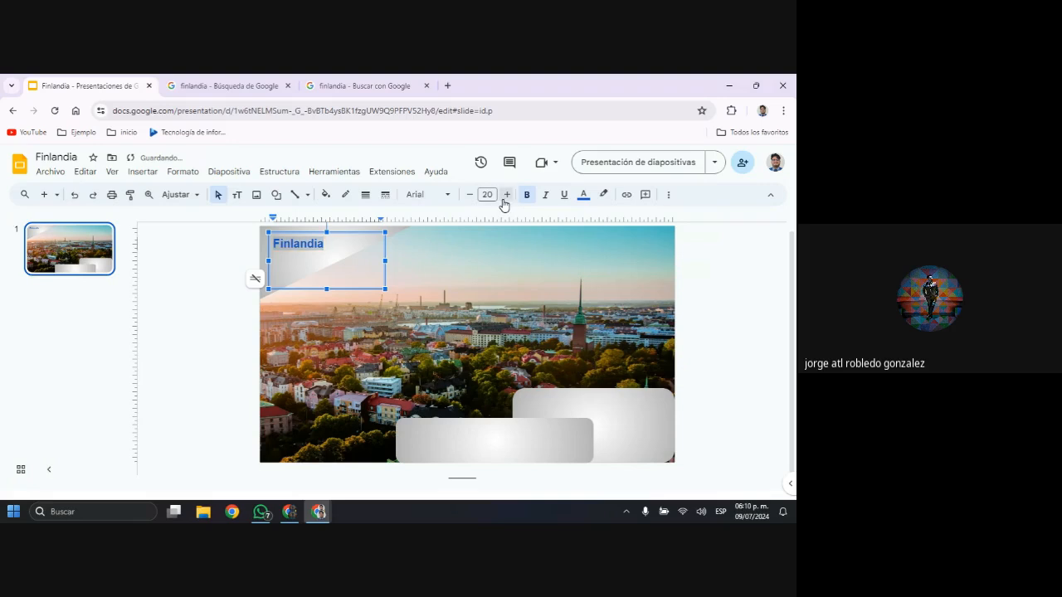
{"action": "left_click", "coordinate": [503, 200]}
{"action": "left_click", "coordinate": [503, 201]}
{"action": "left_click", "coordinate": [503, 201]}
{"action": "left_click", "coordinate": [503, 202]}
{"action": "left_click", "coordinate": [504, 202]}
{"action": "left_click", "coordinate": [503, 203]}
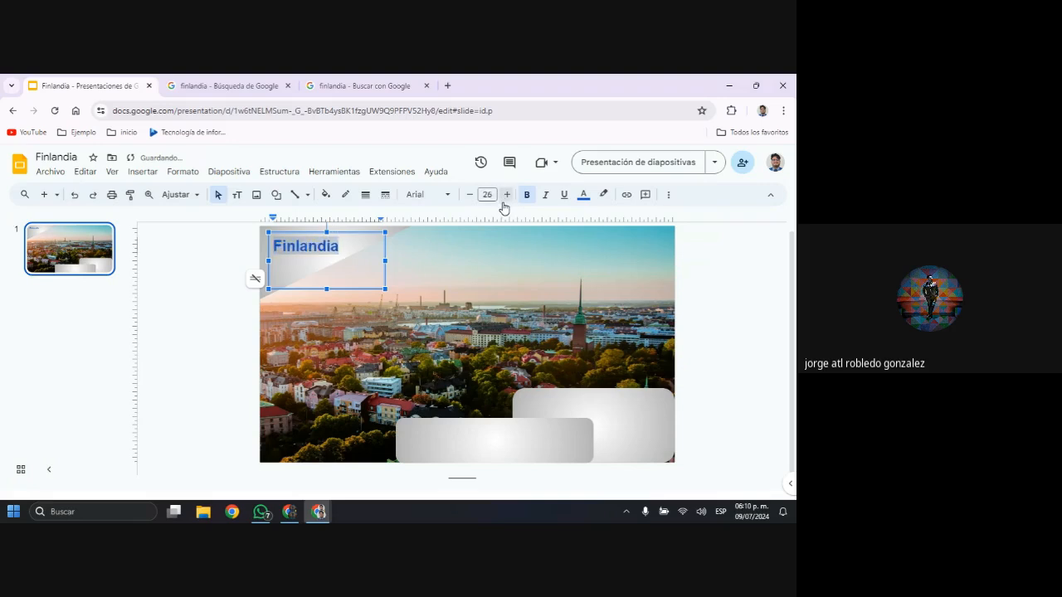
{"action": "left_click", "coordinate": [503, 204]}
{"action": "left_click", "coordinate": [504, 207]}
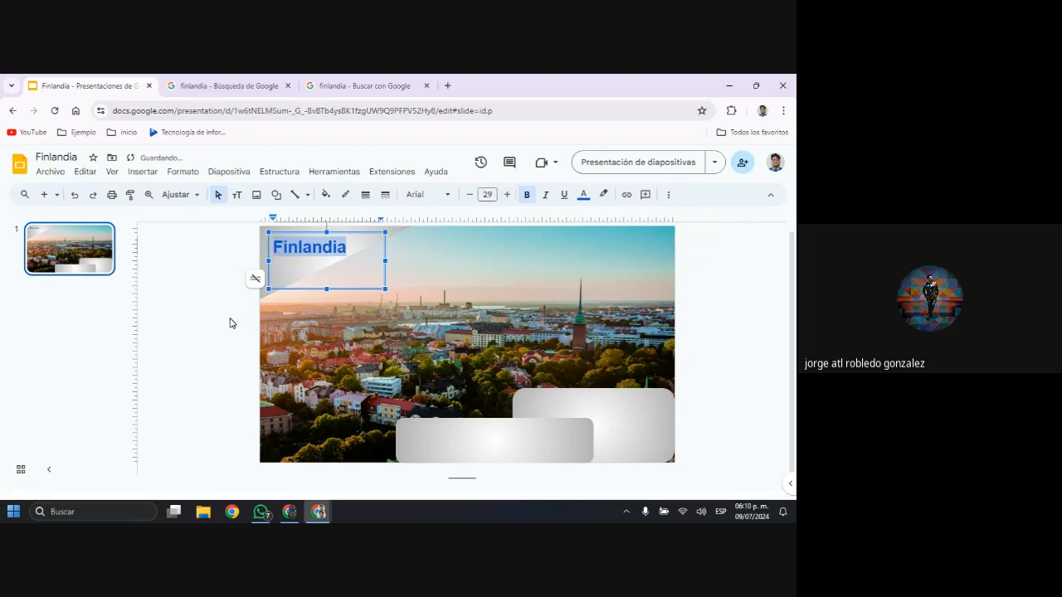
{"action": "left_click", "coordinate": [229, 320]}
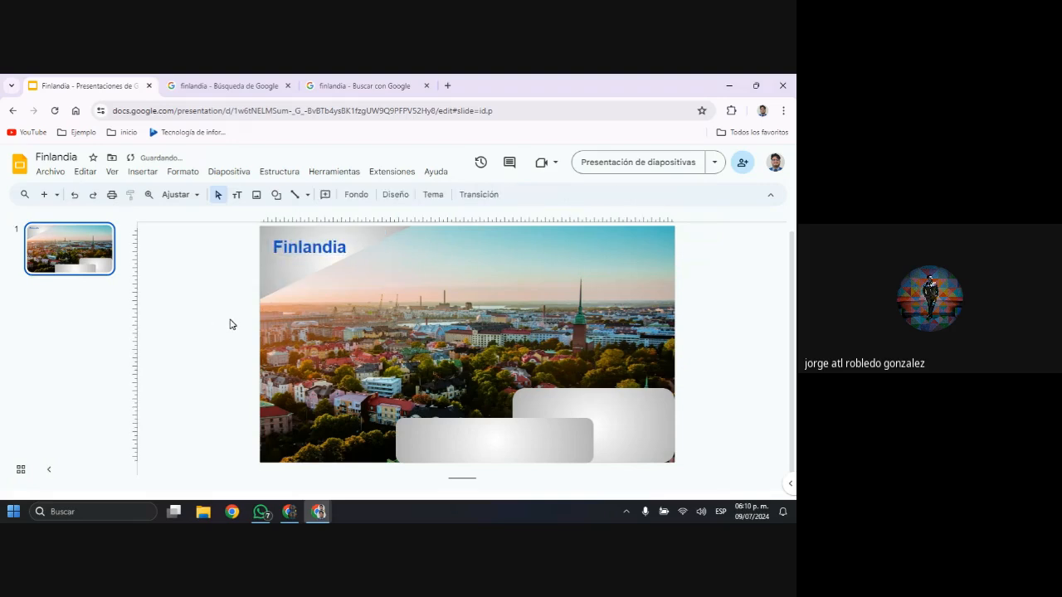
Move the Finlandia text box off the corner triangle onto the photo, and realign the triangle with the slide's left edge
{"action": "left_click", "coordinate": [300, 249]}
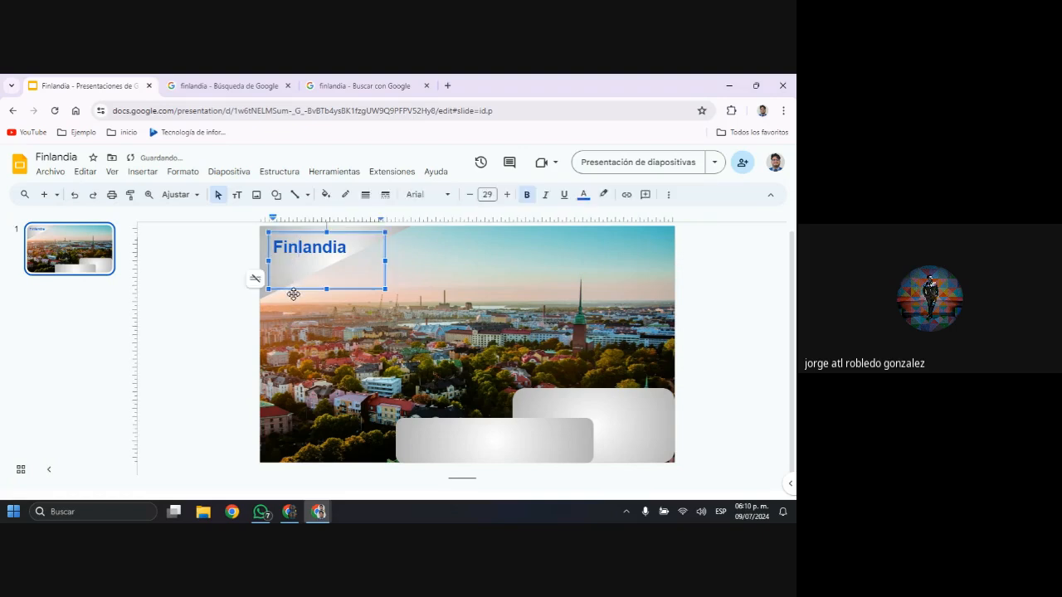
{"action": "scroll", "coordinate": [403, 344], "scroll_direction": "up", "scroll_amount": 1}
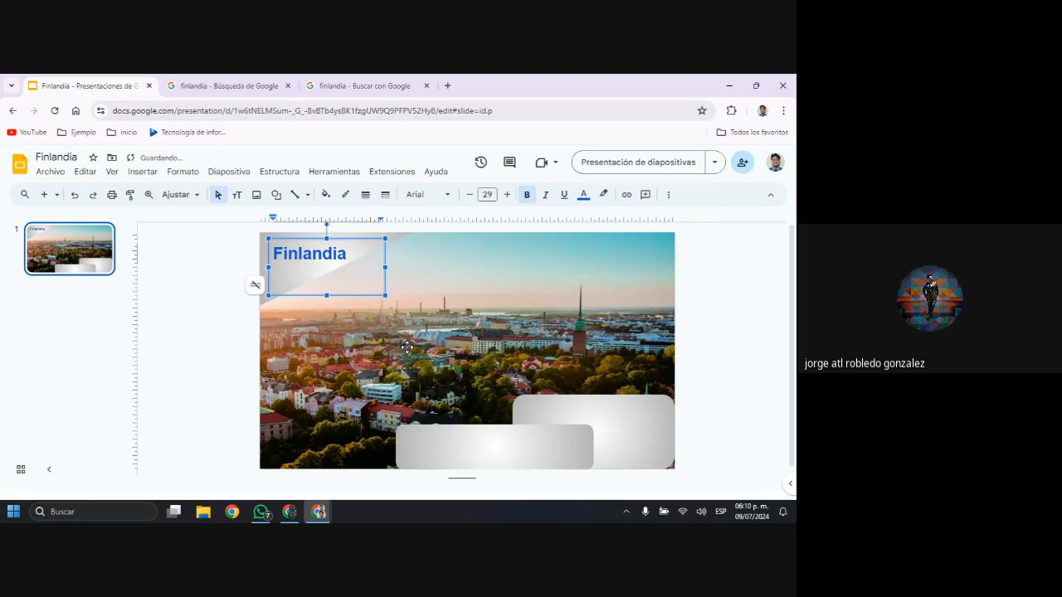
{"action": "left_click", "coordinate": [235, 313]}
{"action": "left_click", "coordinate": [318, 254]}
{"action": "left_click", "coordinate": [317, 238]}
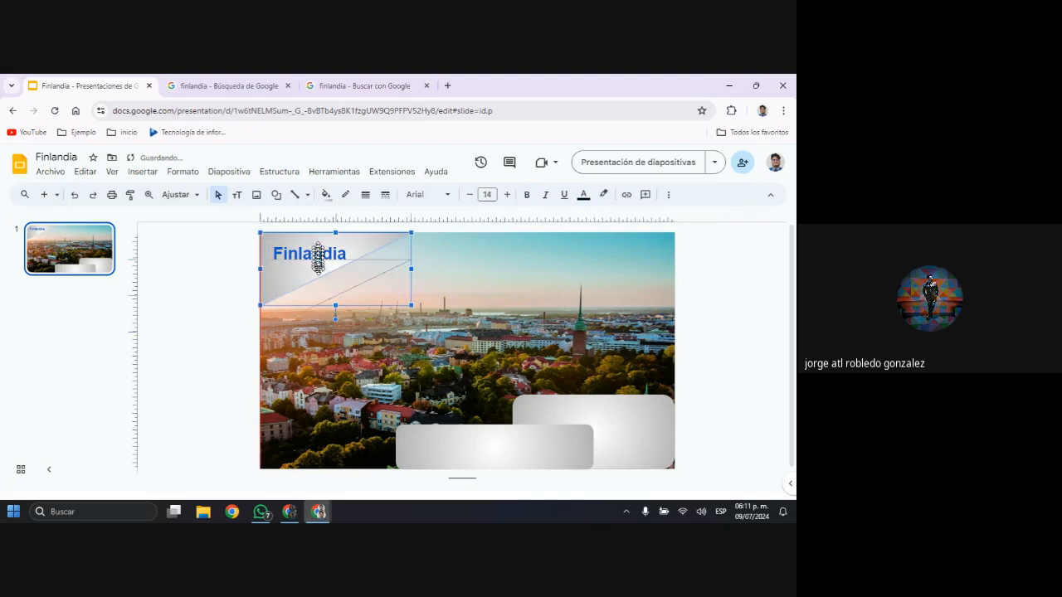
{"action": "left_click_drag", "start_coordinate": [310, 239], "coordinate": [340, 327]}
{"action": "left_click", "coordinate": [313, 251]}
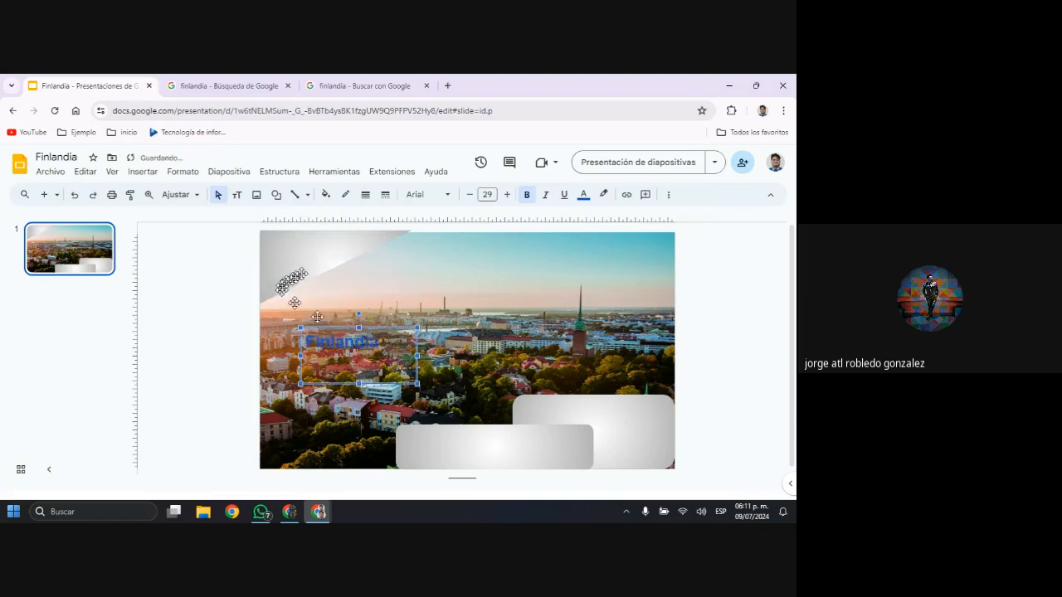
{"action": "left_click", "coordinate": [313, 258]}
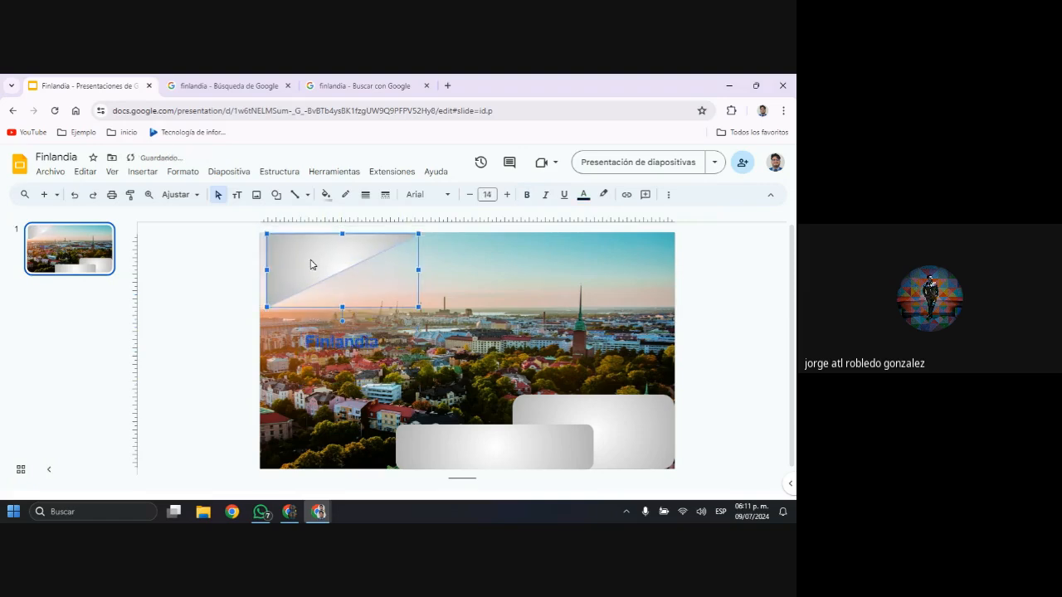
{"action": "key", "text": "Left"}
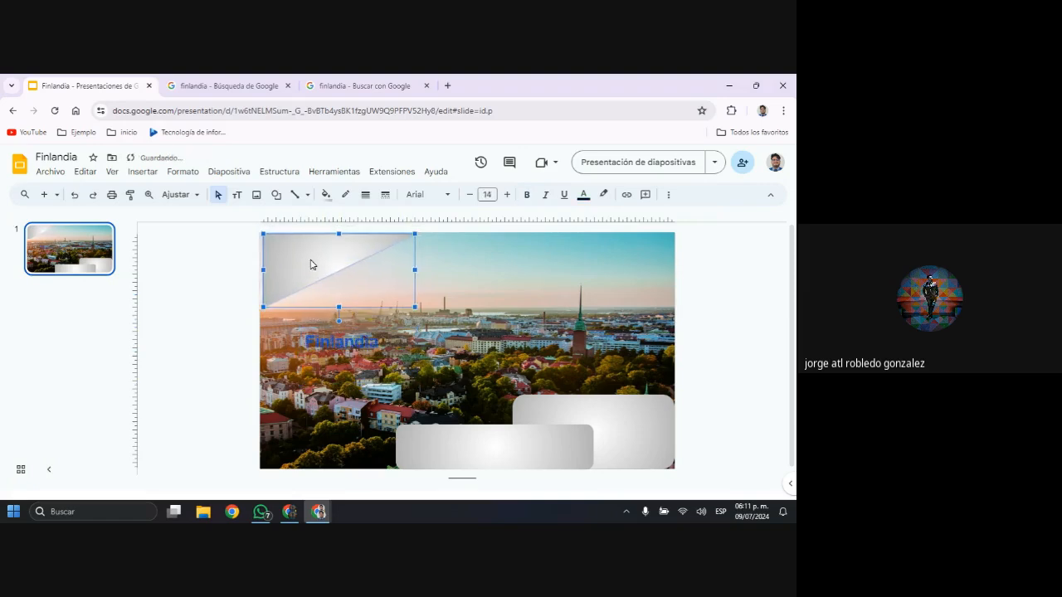
{"action": "key", "text": "Left"}
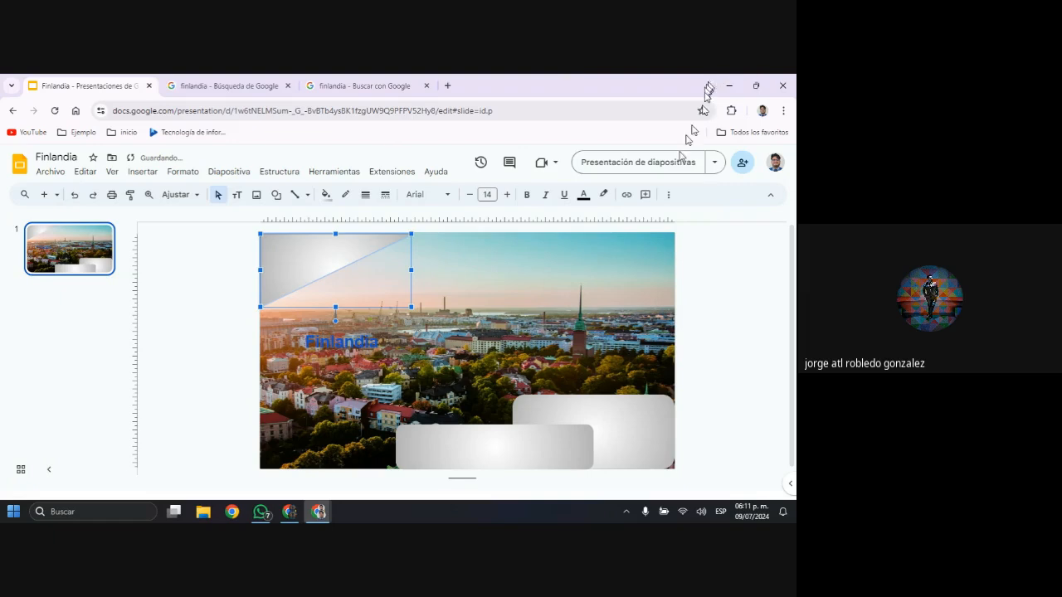
Place the Finlandia text box over the corner triangle, rotate it to follow the diagonal edge, and enlarge the box slightly
{"action": "left_click", "coordinate": [369, 341]}
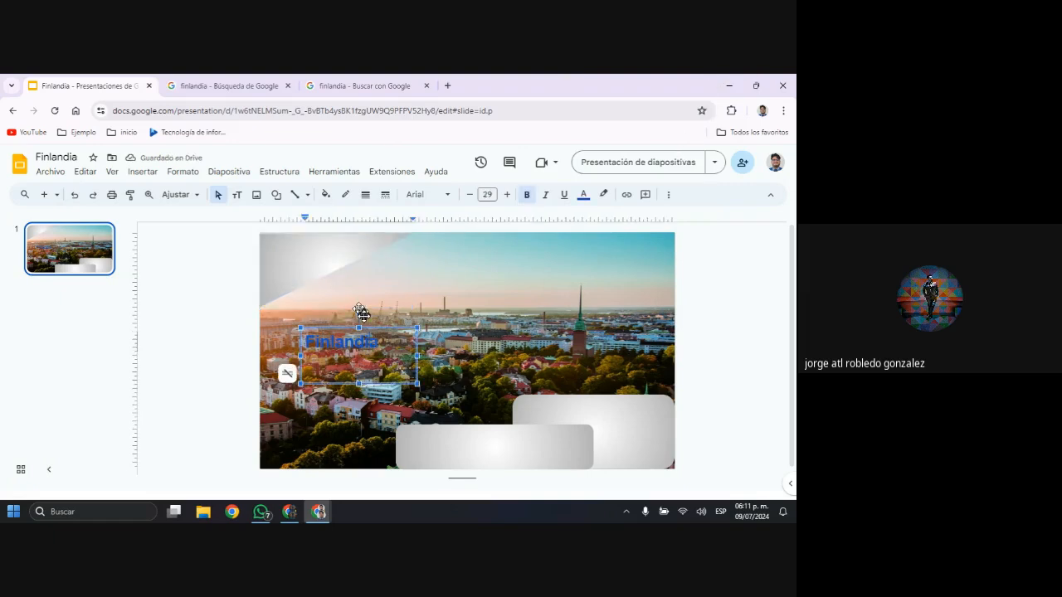
{"action": "left_click_drag", "start_coordinate": [364, 313], "coordinate": [355, 282]}
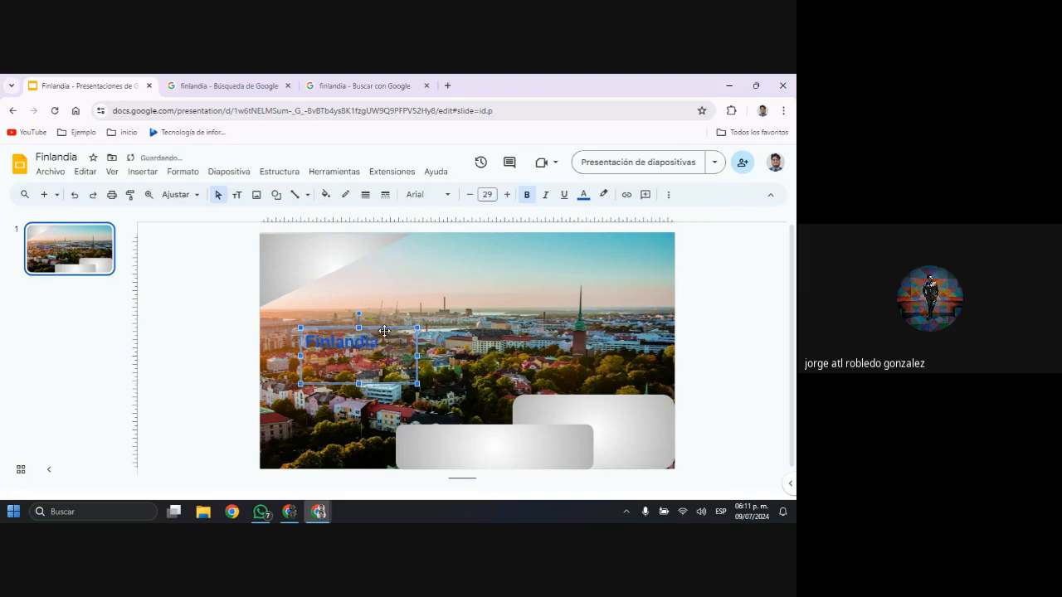
{"action": "left_click_drag", "start_coordinate": [384, 330], "coordinate": [317, 241]}
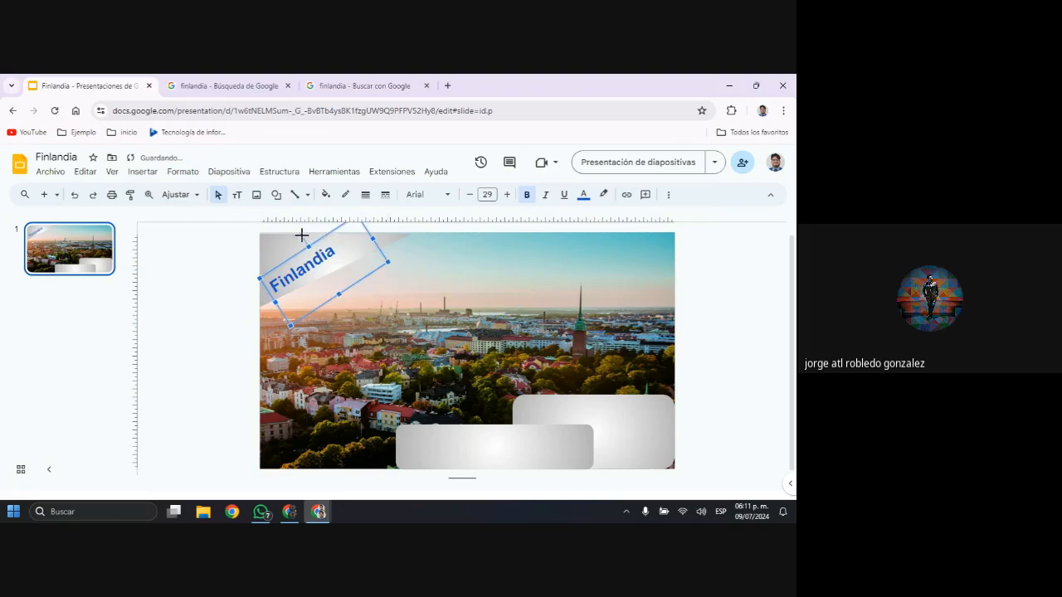
{"action": "left_click_drag", "start_coordinate": [301, 236], "coordinate": [304, 229]}
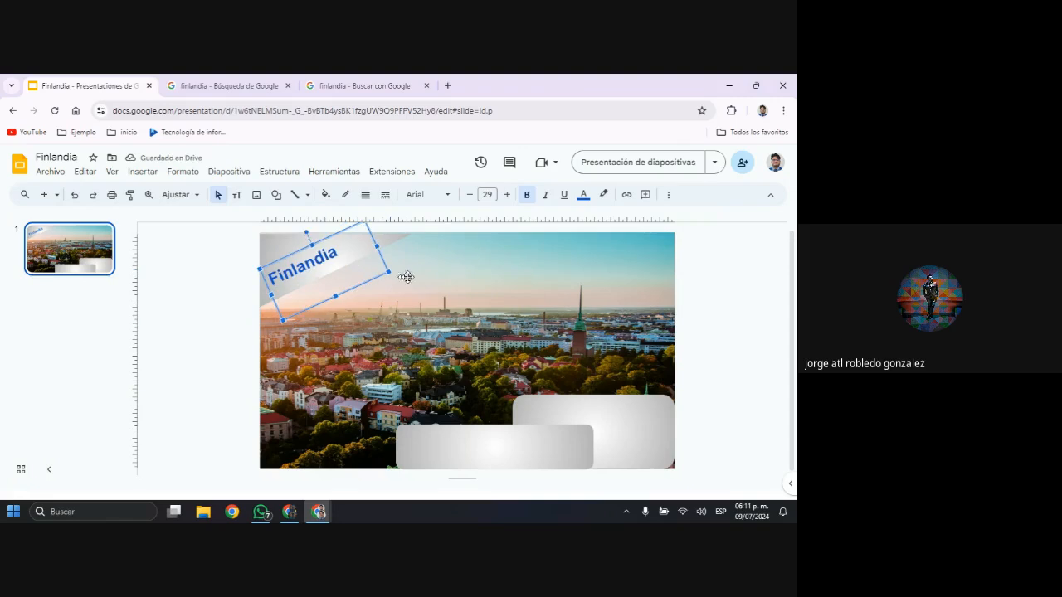
{"action": "left_click_drag", "start_coordinate": [389, 270], "coordinate": [410, 272]}
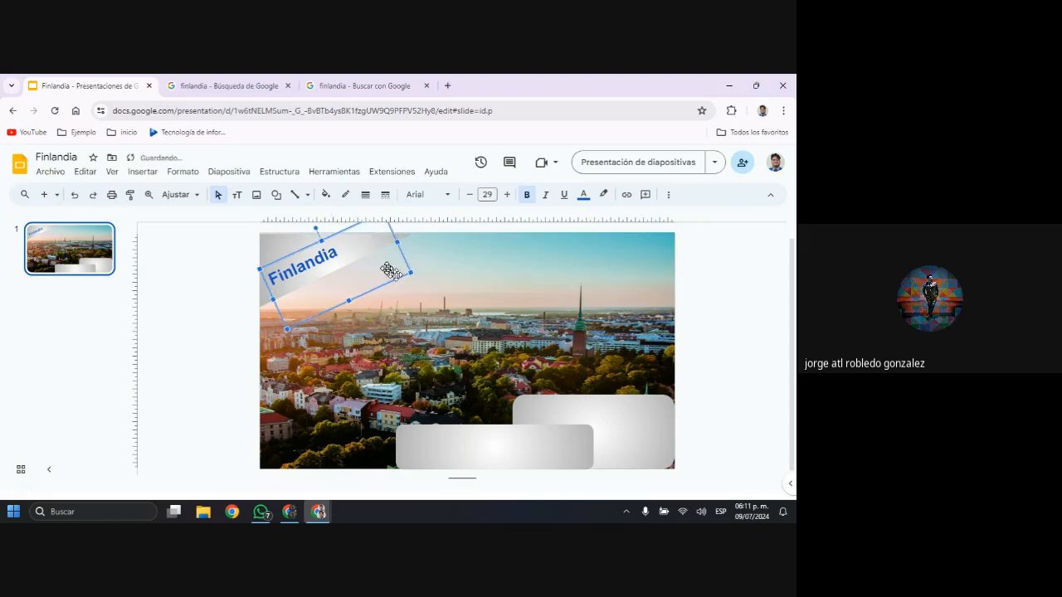
Increase the rotated Finlandia title's font size to 38
{"action": "left_click", "coordinate": [342, 250]}
{"action": "double_click", "coordinate": [325, 250]}
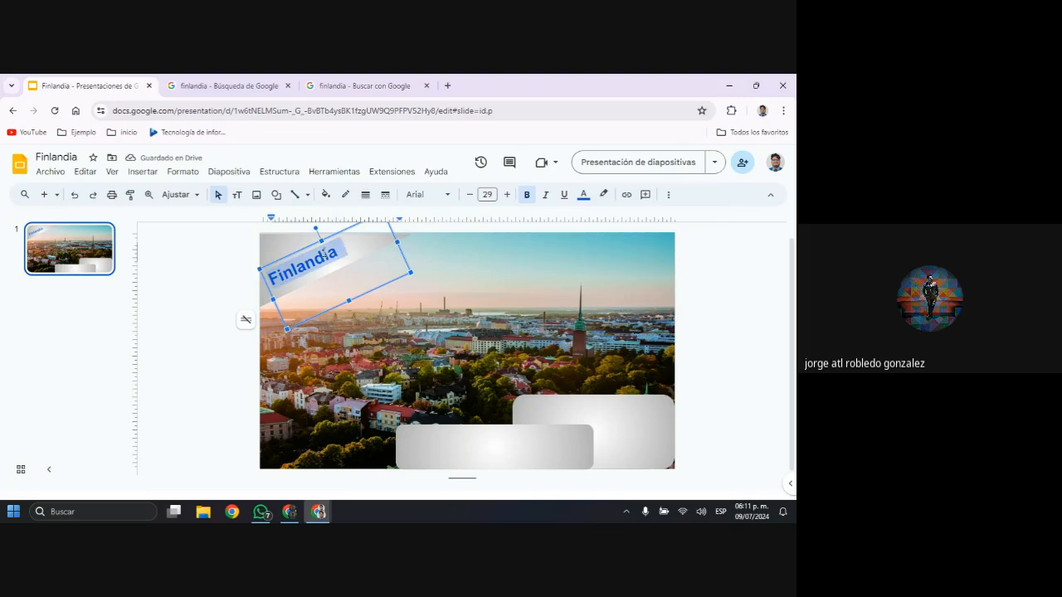
{"action": "left_click", "coordinate": [505, 196]}
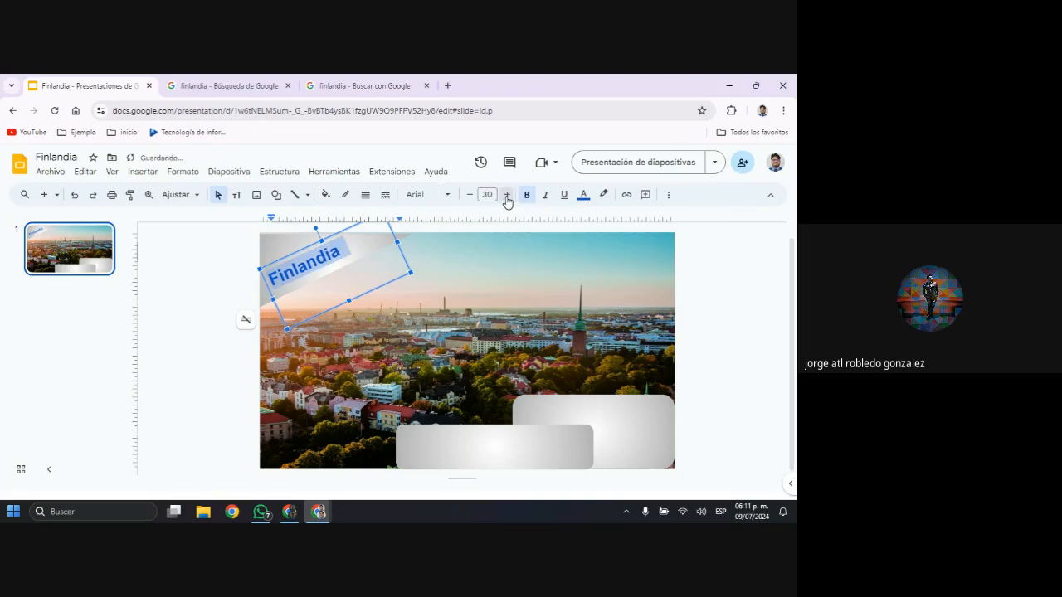
{"action": "left_click", "coordinate": [506, 195]}
{"action": "left_click", "coordinate": [506, 195]}
{"action": "left_click", "coordinate": [506, 196]}
{"action": "left_click", "coordinate": [506, 196]}
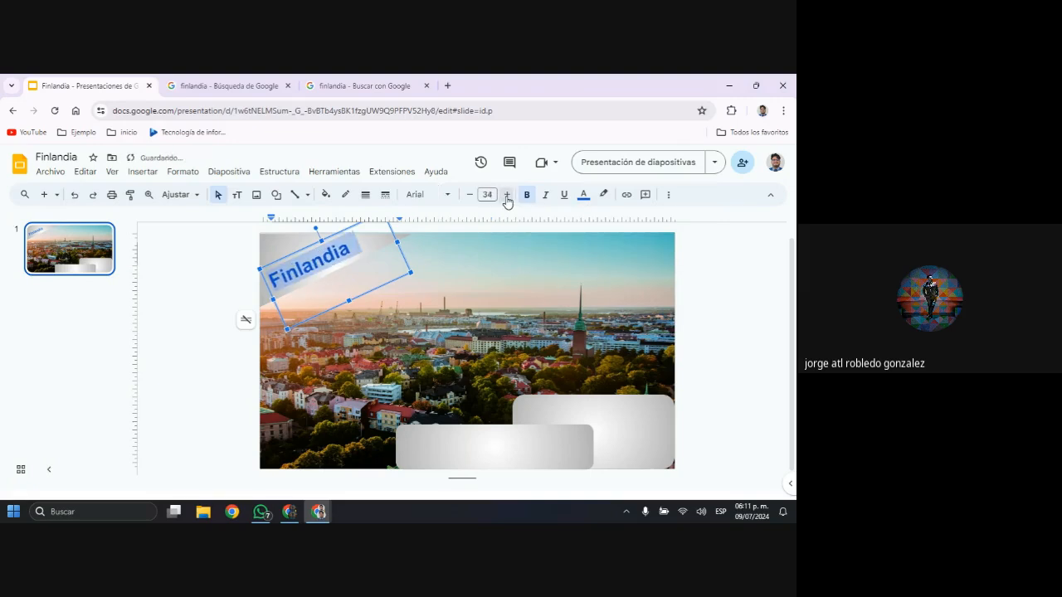
{"action": "left_click", "coordinate": [506, 195]}
{"action": "left_click", "coordinate": [506, 196]}
{"action": "left_click", "coordinate": [506, 196]}
{"action": "left_click", "coordinate": [506, 197]}
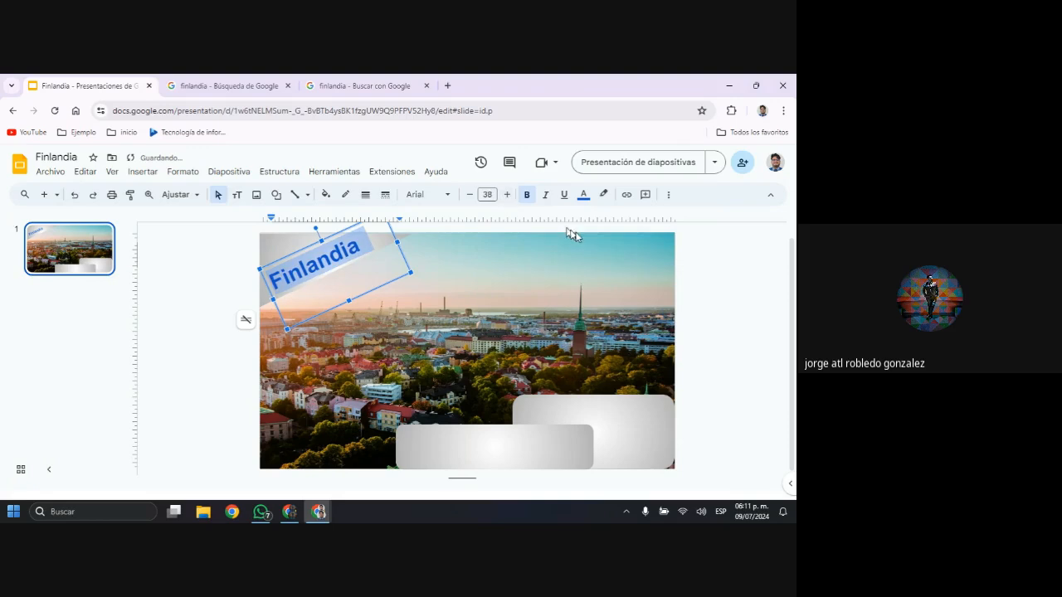
{"action": "left_click", "coordinate": [720, 309]}
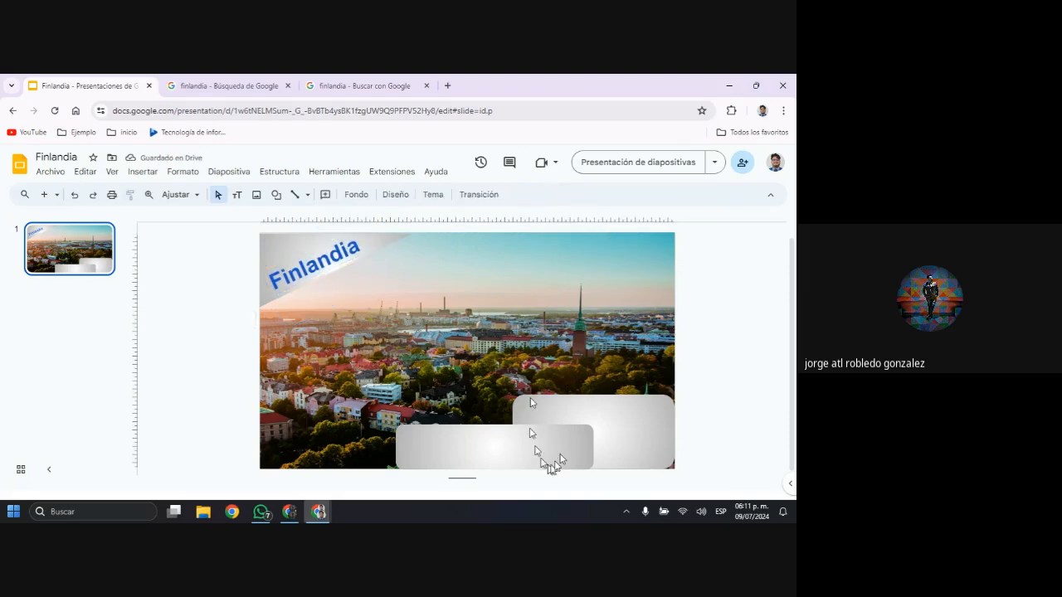
Fill the larger rounded rectangle in the lower-right corner of the slide with a dark blue radial gradient
{"action": "left_click", "coordinate": [476, 446]}
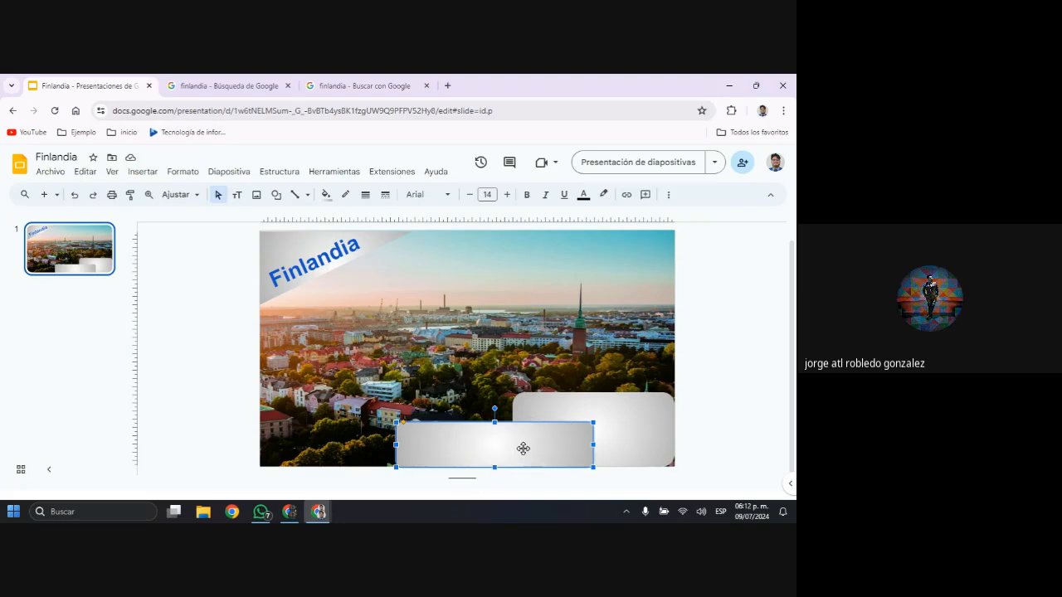
{"action": "left_click", "coordinate": [635, 437]}
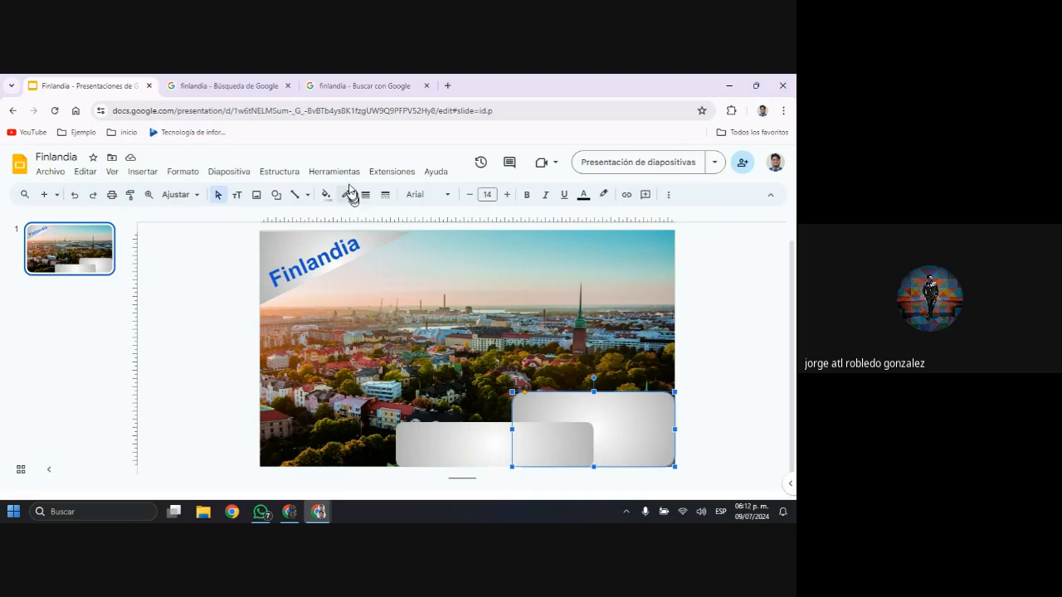
{"action": "left_click", "coordinate": [326, 196]}
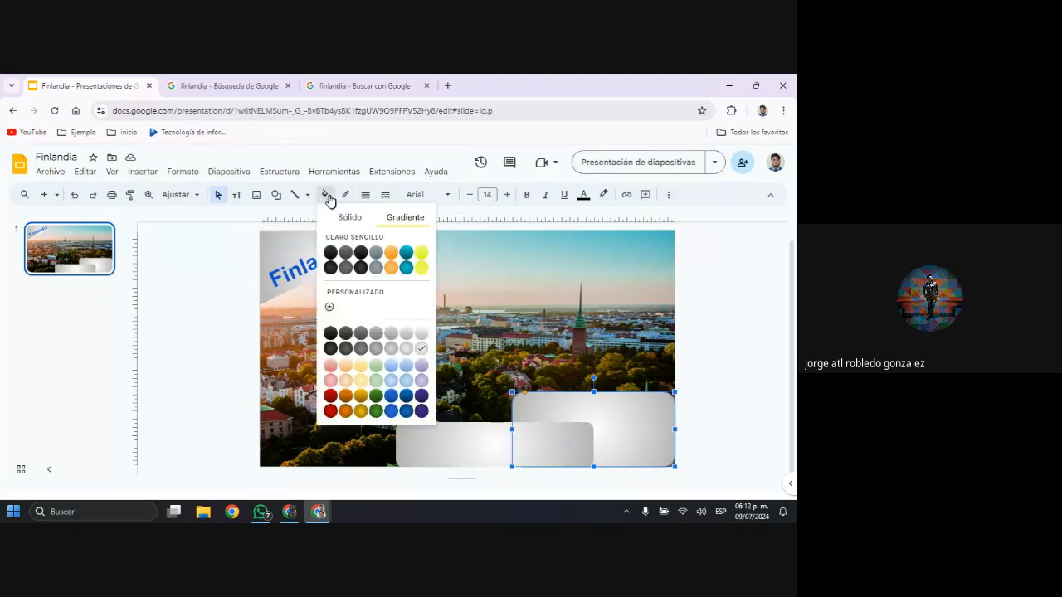
{"action": "left_click", "coordinate": [406, 411]}
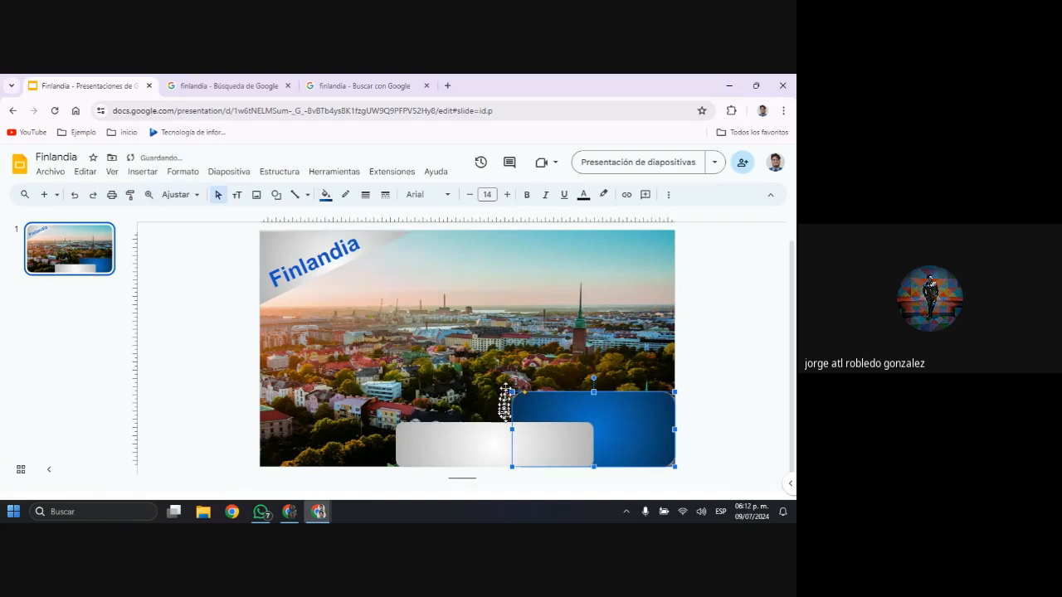
Enter the person's first name and surname as text inside the light grey rounded rectangle
{"action": "left_click", "coordinate": [441, 451]}
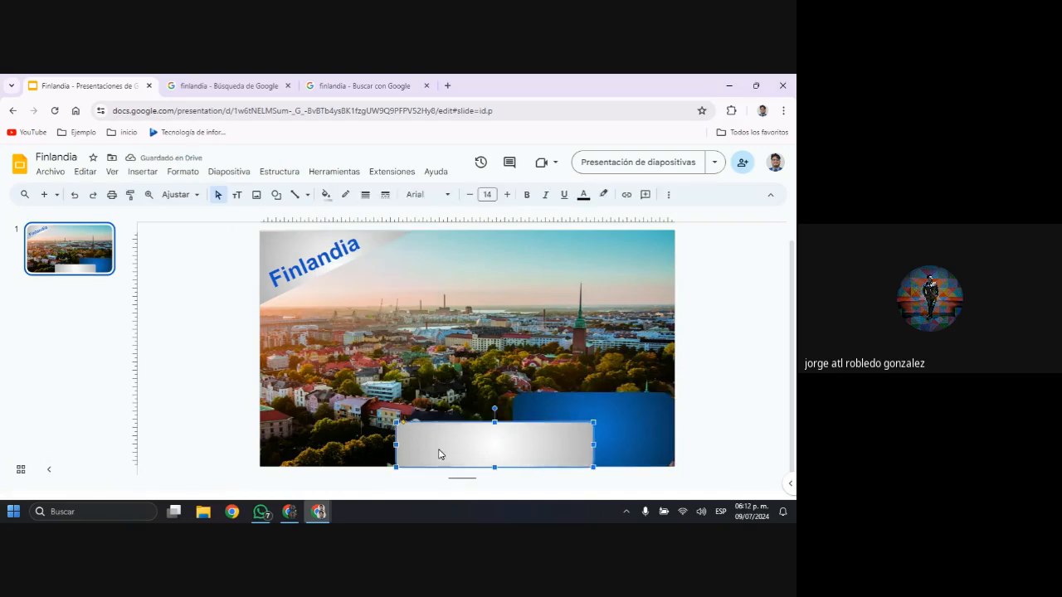
{"action": "double_click", "coordinate": [439, 454]}
{"action": "type", "text": "Chec"}
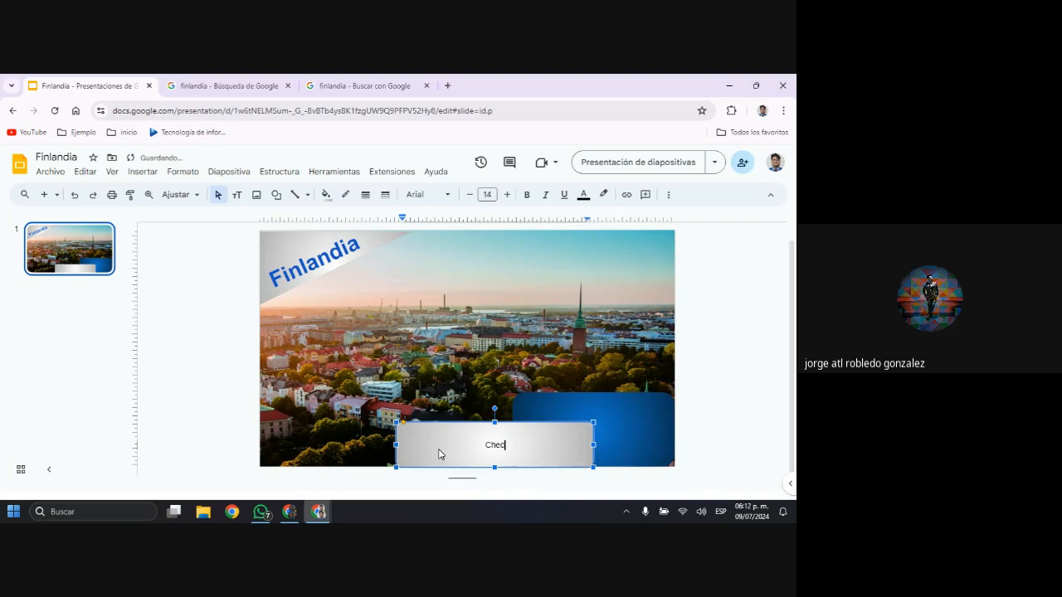
{"action": "type", "text": "o PAexz"}
{"action": "key", "text": "BackSpace"}
{"action": "key", "text": "BackSpace"}
{"action": "key", "text": "BackSpace"}
{"action": "key", "text": "BackSpace"}
{"action": "type", "text": "aez"}
{"action": "key", "text": "ctrl+Left"}
{"action": "key", "text": "ctrl+Left"}
{"action": "key", "text": "Right"}
{"action": "key", "text": "BackSpace"}
{"action": "type", "text": "Fmas"}
{"action": "key", "text": "BackSpace"}
{"action": "key", "text": "BackSpace"}
{"action": "key", "text": "BackSpace"}
{"action": "type", "text": "rancisco"}
{"action": "key", "text": "shift+Right"}
{"action": "key", "text": "shift+Right"}
{"action": "key", "text": "shift+Right"}
{"action": "key", "text": "shift+Right"}
{"action": "key", "text": "Delete"}
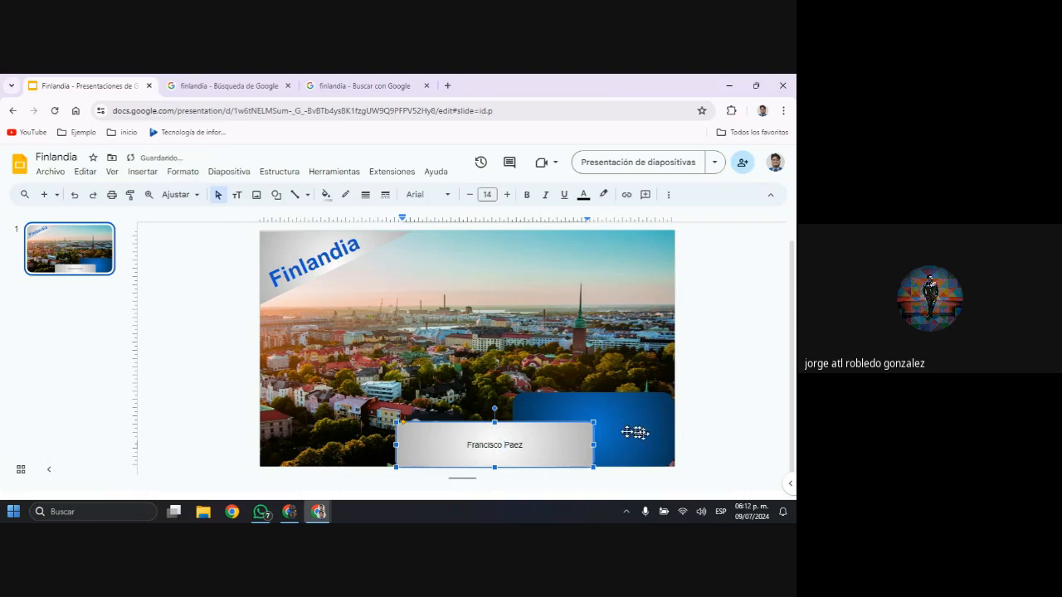
{"action": "triple_click", "coordinate": [540, 445]}
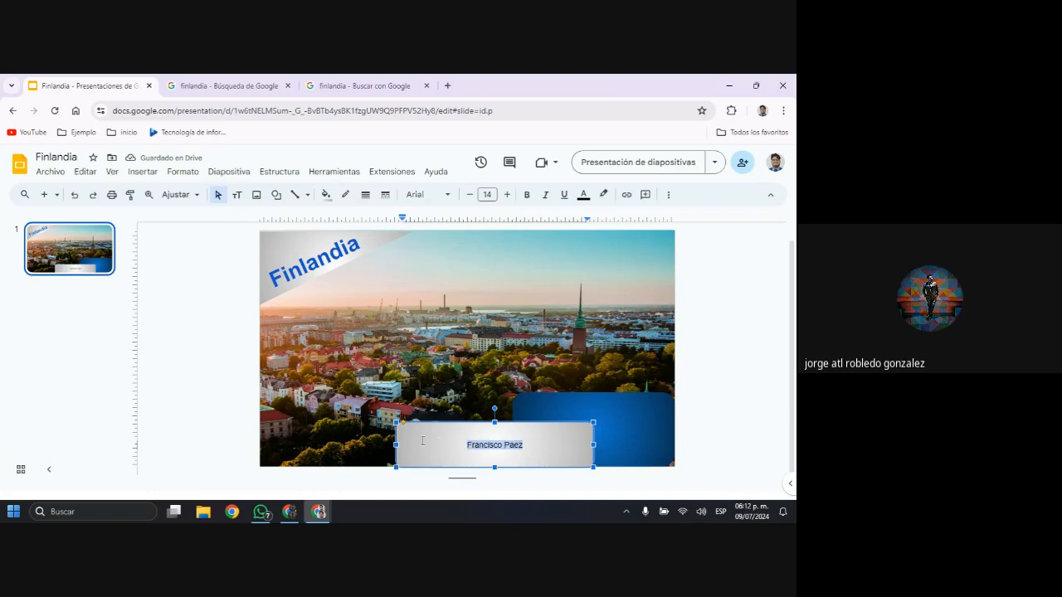
{"action": "left_click", "coordinate": [302, 264]}
{"action": "left_click", "coordinate": [365, 242]}
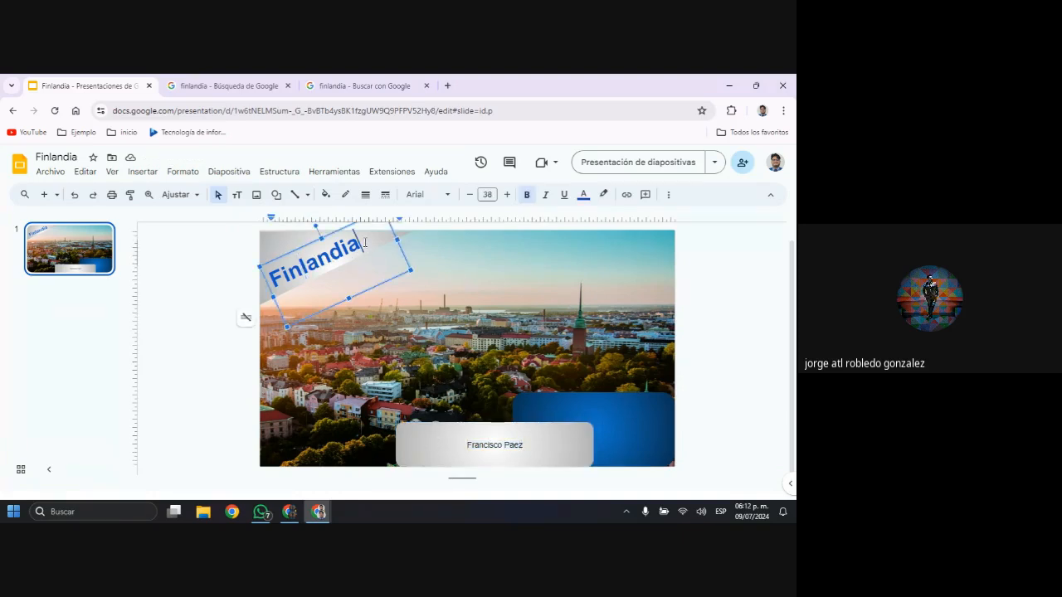
{"action": "left_click_drag", "start_coordinate": [365, 243], "coordinate": [328, 249]}
{"action": "left_click", "coordinate": [133, 195]}
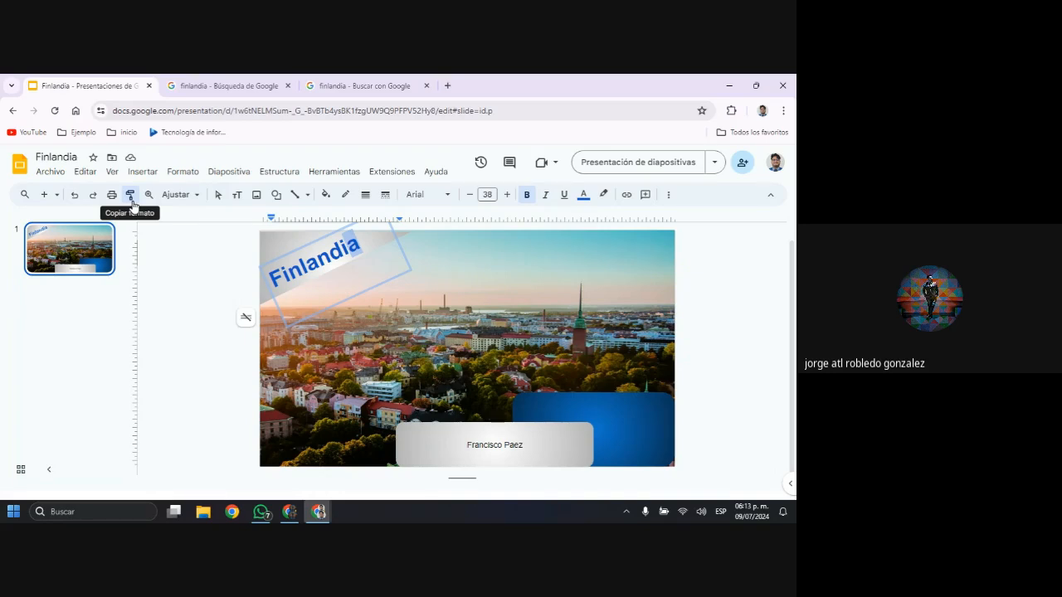
{"action": "left_click", "coordinate": [131, 199]}
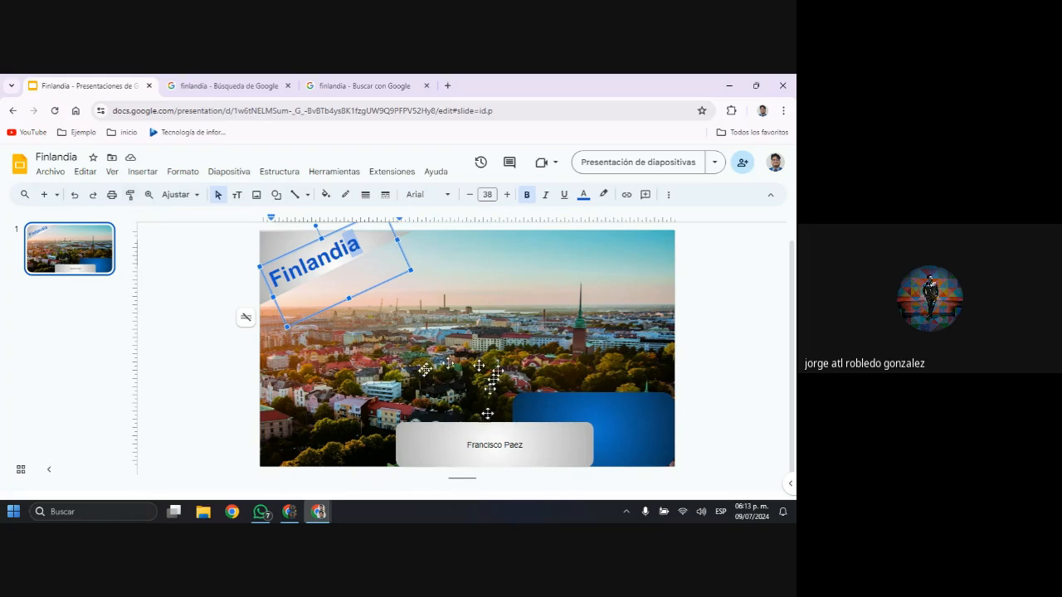
{"action": "left_click", "coordinate": [498, 443]}
{"action": "left_click_drag", "start_coordinate": [523, 446], "coordinate": [452, 441]}
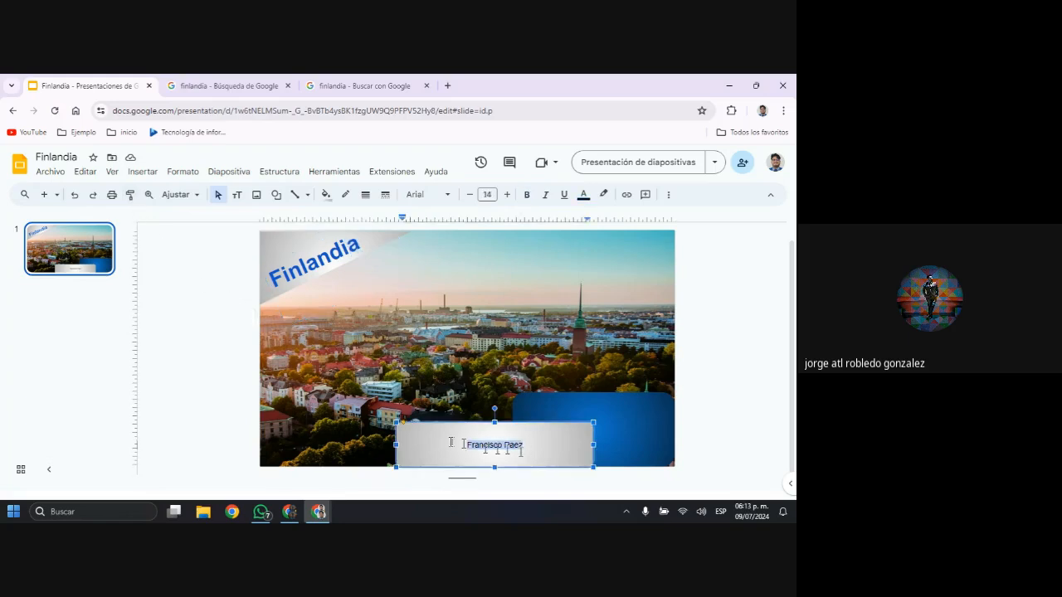
Copy the text format of the Finlandia title onto the name in the light grey rounded rectangle
{"action": "left_click", "coordinate": [303, 272]}
{"action": "left_click", "coordinate": [130, 194]}
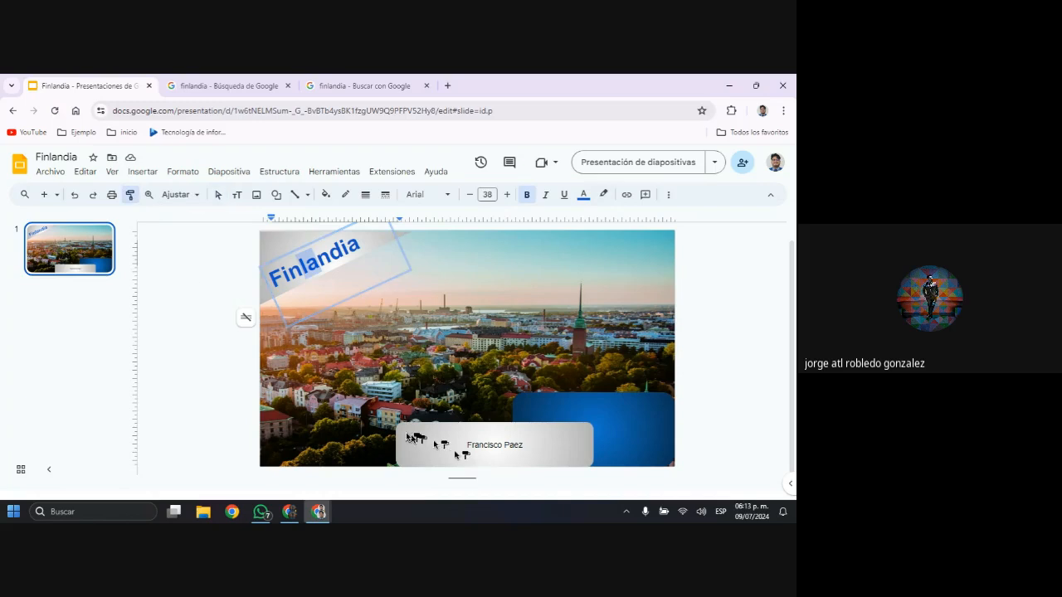
{"action": "left_click", "coordinate": [404, 432]}
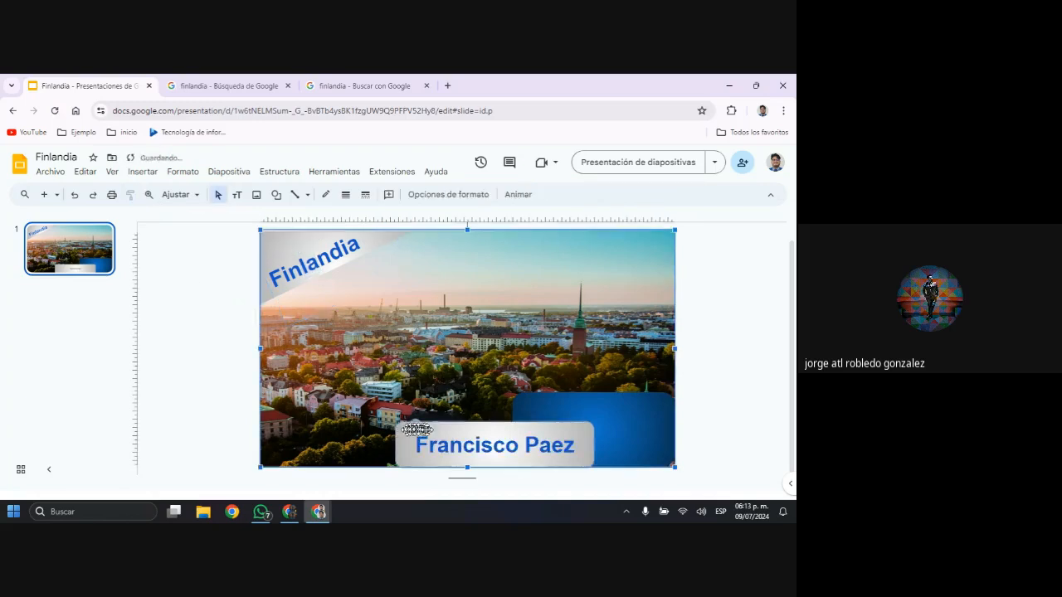
{"action": "left_click", "coordinate": [616, 426]}
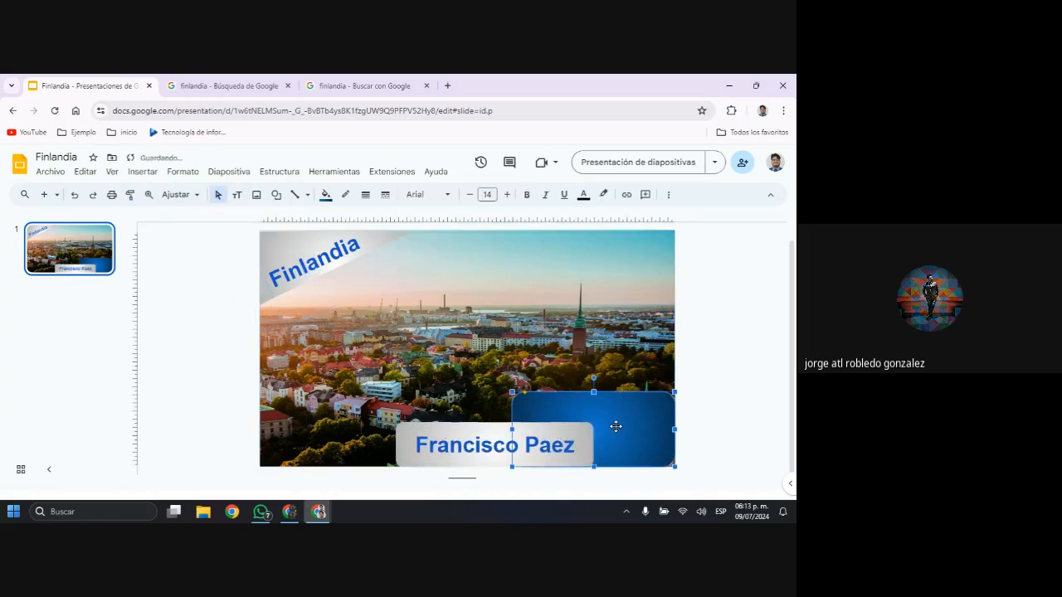
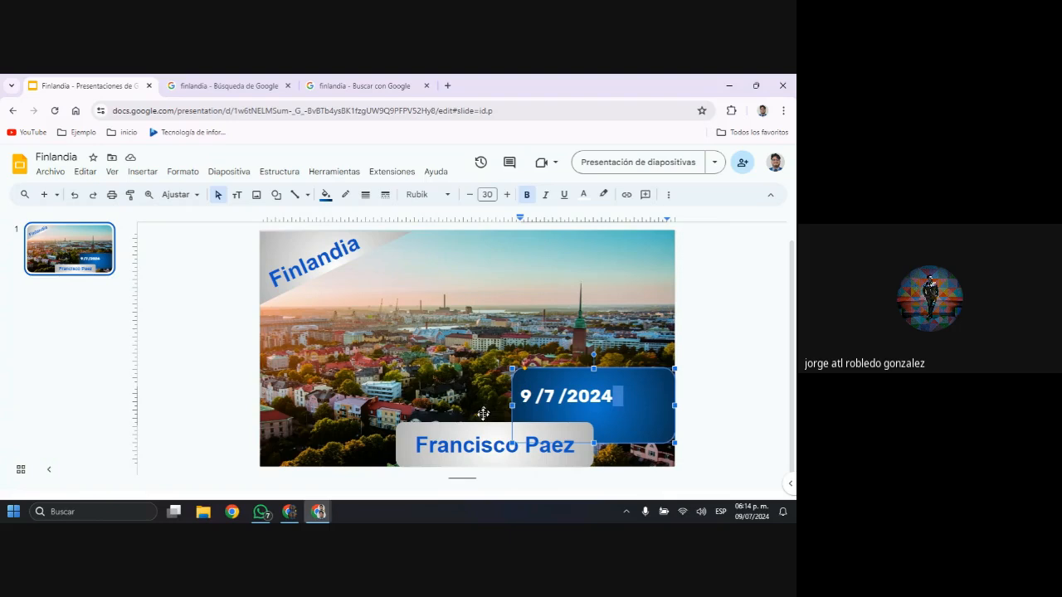
Center the 9/7/2024 date text horizontally within the dark blue rounded rectangle
{"action": "left_click", "coordinate": [351, 174]}
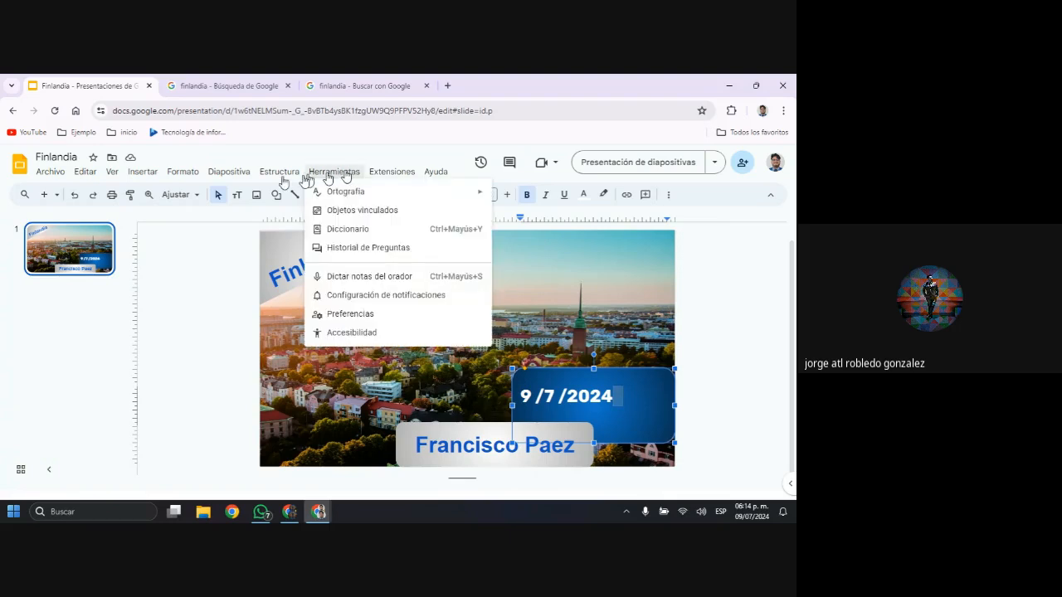
{"action": "mouse_move", "coordinate": [183, 176]}
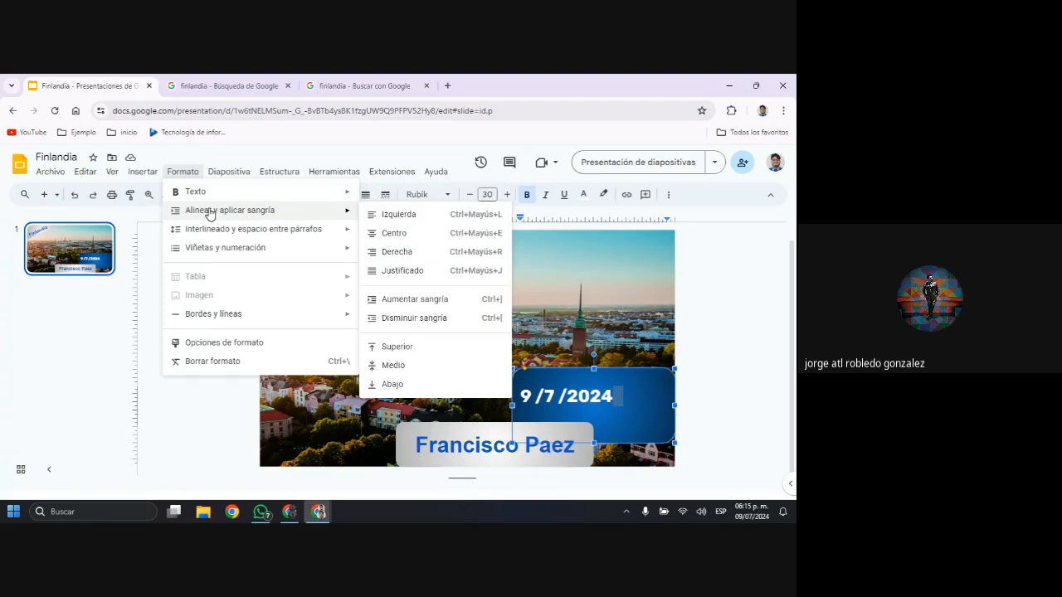
{"action": "mouse_move", "coordinate": [284, 226]}
{"action": "left_click", "coordinate": [432, 242]}
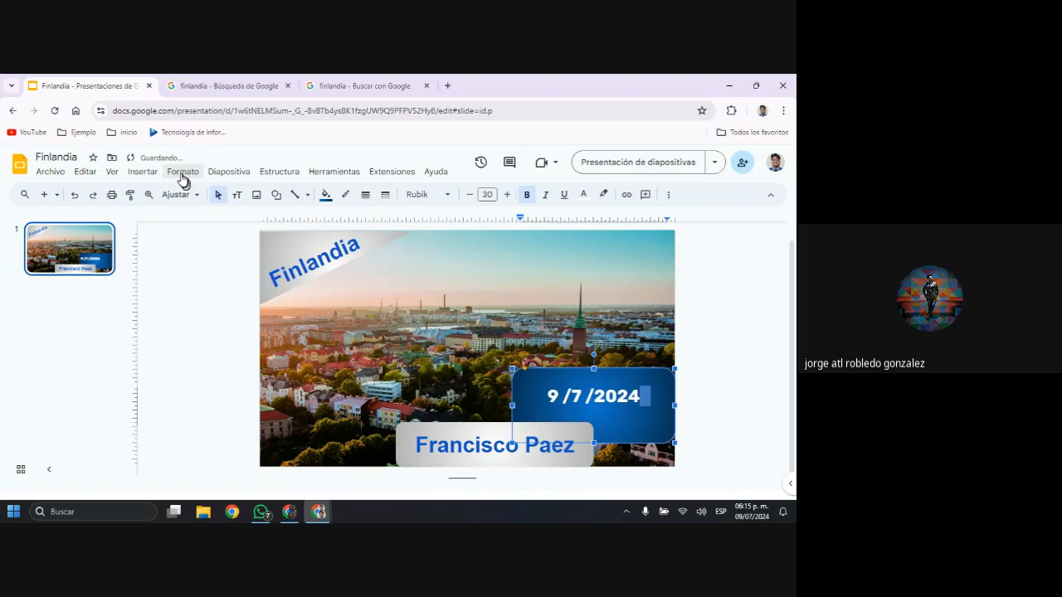
{"action": "left_click", "coordinate": [184, 174]}
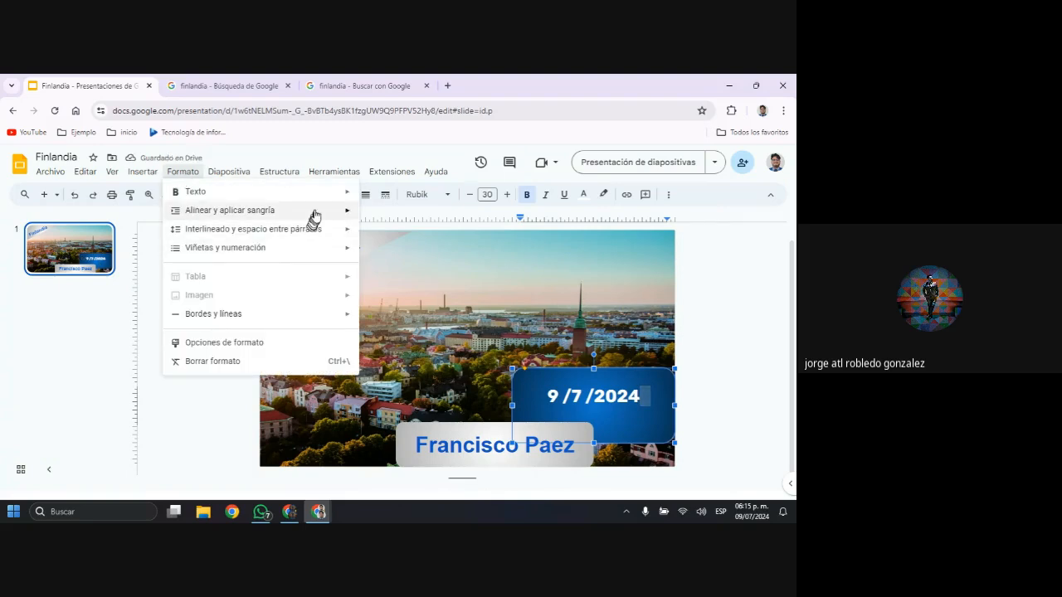
{"action": "mouse_move", "coordinate": [314, 214]}
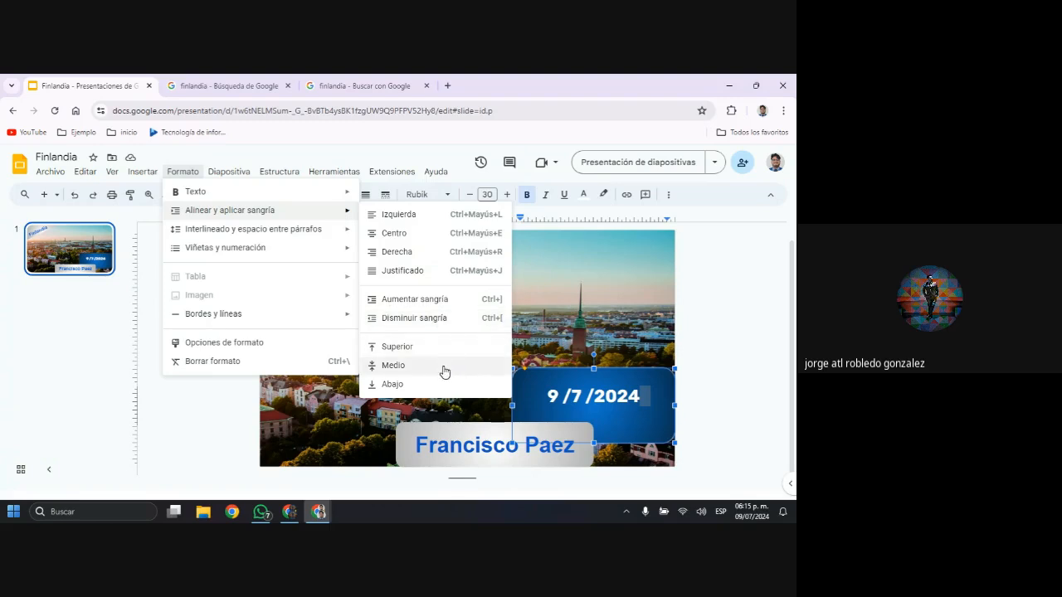
{"action": "left_click", "coordinate": [750, 363]}
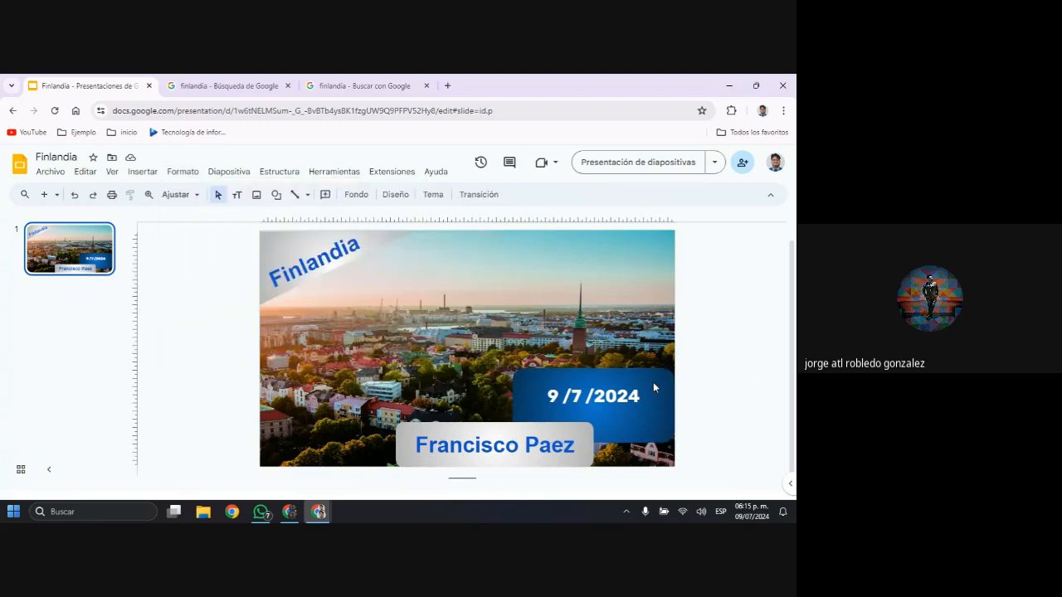
Move the dark blue date rectangle slightly down and reduce its height by raising its lower edge
{"action": "left_click", "coordinate": [654, 398]}
{"action": "mouse_move", "coordinate": [654, 405]}
{"action": "left_mouse_down"}
{"action": "mouse_move", "coordinate": [647, 389]}
{"action": "mouse_move", "coordinate": [655, 394]}
{"action": "left_mouse_up"}
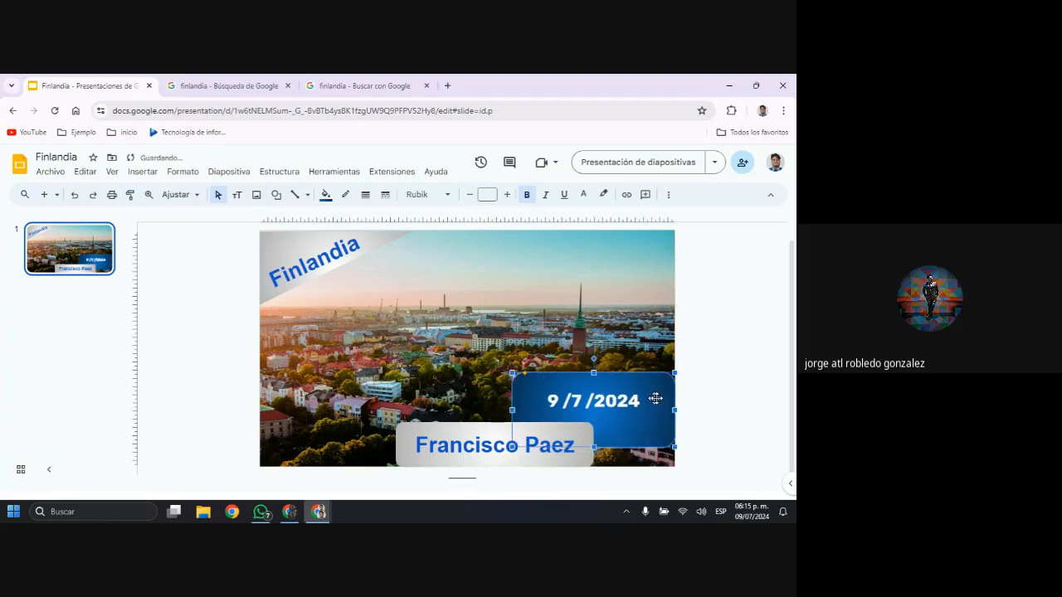
{"action": "left_click", "coordinate": [717, 386]}
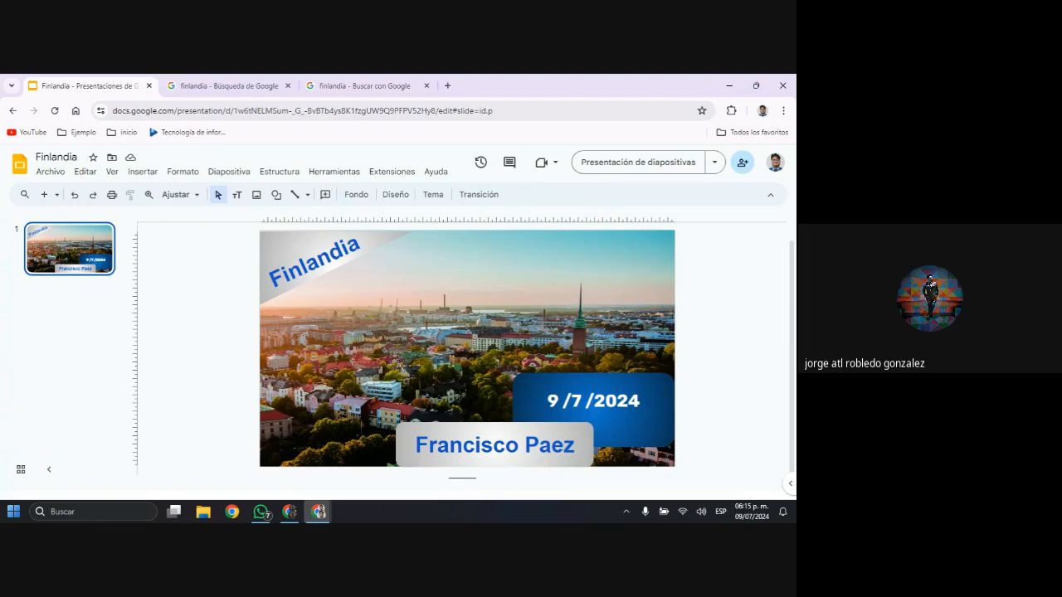
{"action": "key", "text": "alt+Tab"}
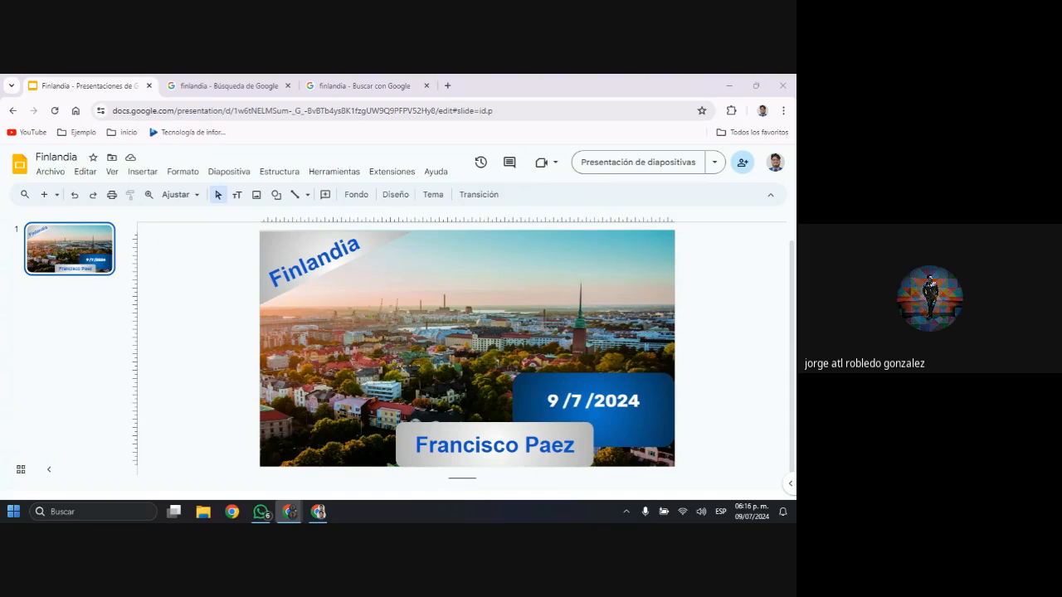
{"action": "left_click", "coordinate": [650, 432]}
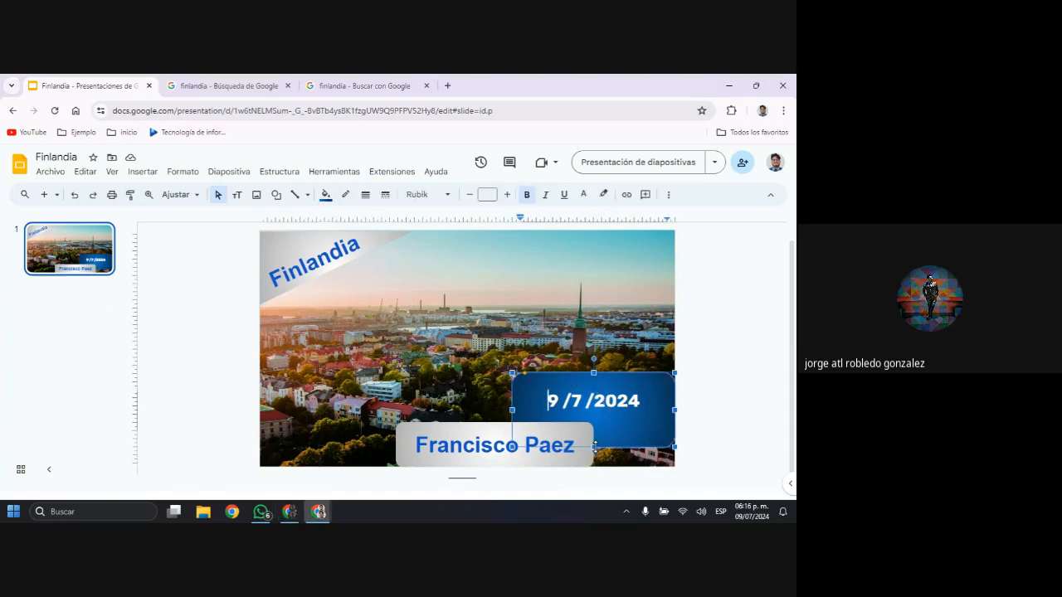
{"action": "left_click_drag", "start_coordinate": [594, 447], "coordinate": [593, 431]}
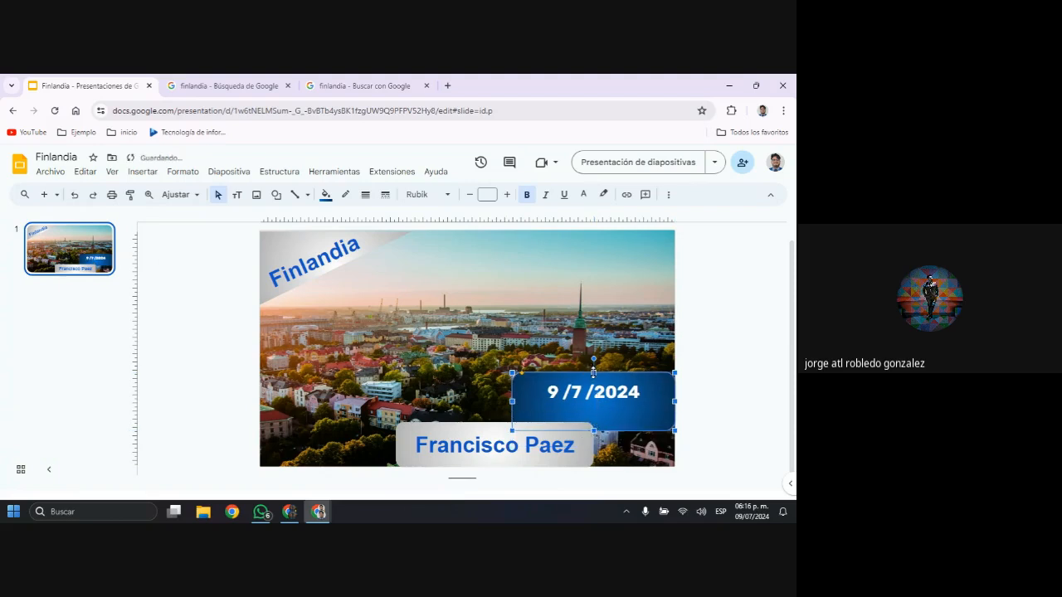
Align the date text vertically to the middle of the dark blue rounded rectangle
{"action": "double_click", "coordinate": [594, 400]}
{"action": "triple_click", "coordinate": [595, 401]}
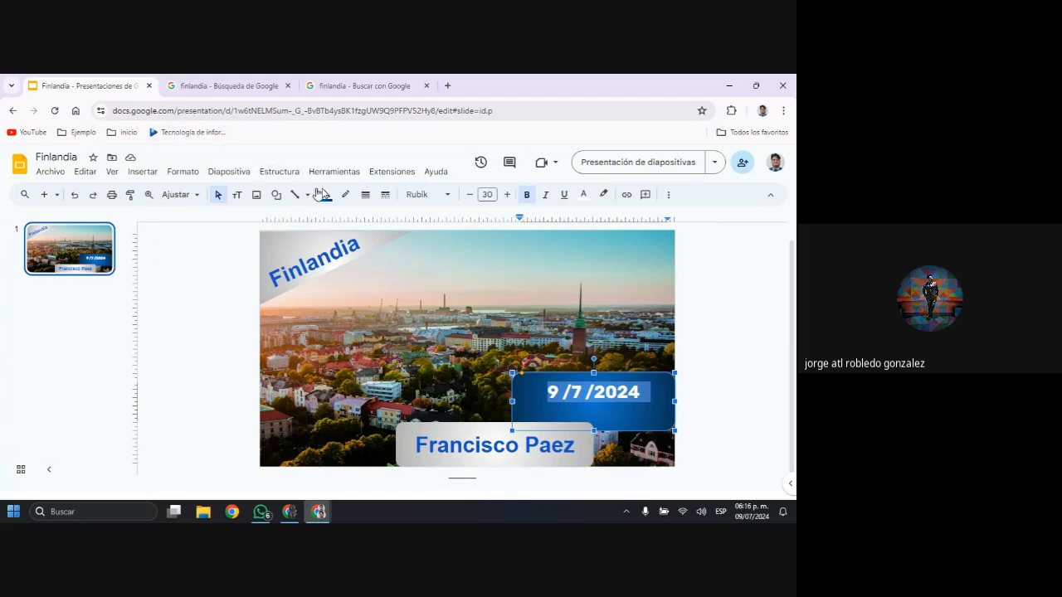
{"action": "left_click", "coordinate": [276, 172]}
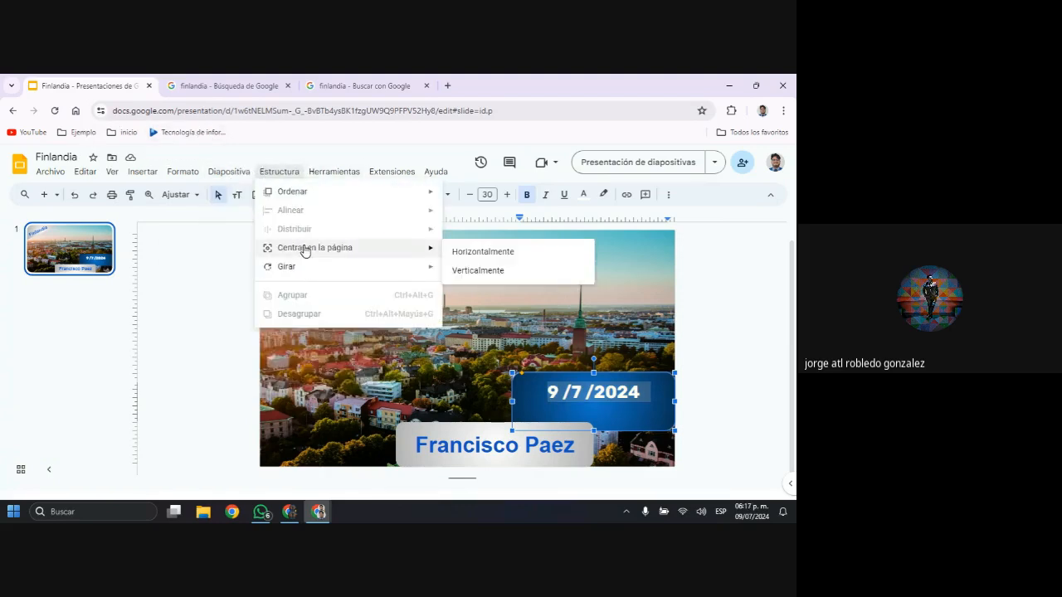
{"action": "mouse_move", "coordinate": [166, 174]}
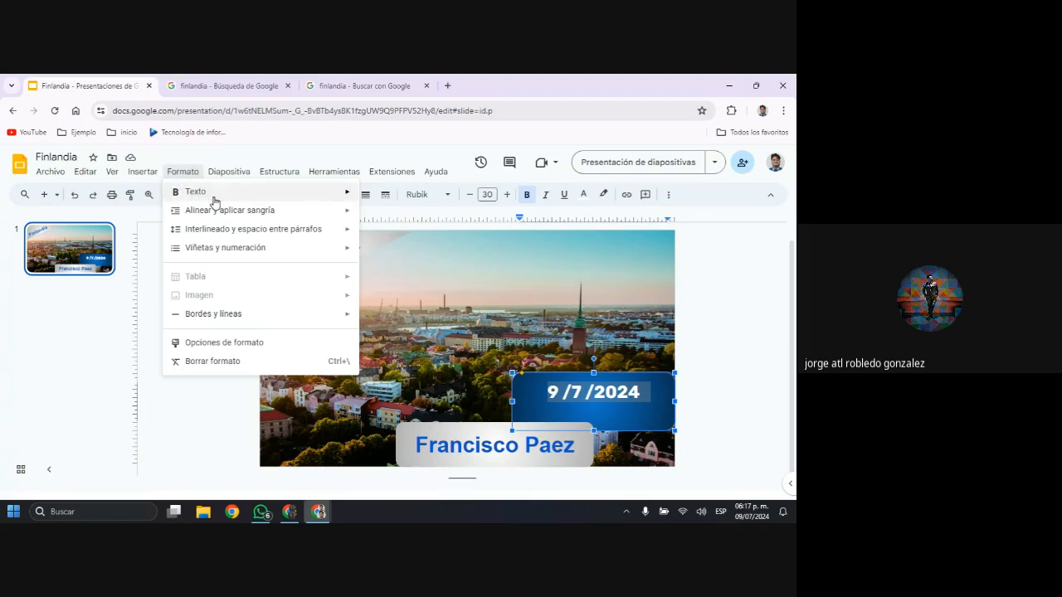
{"action": "mouse_move", "coordinate": [231, 214]}
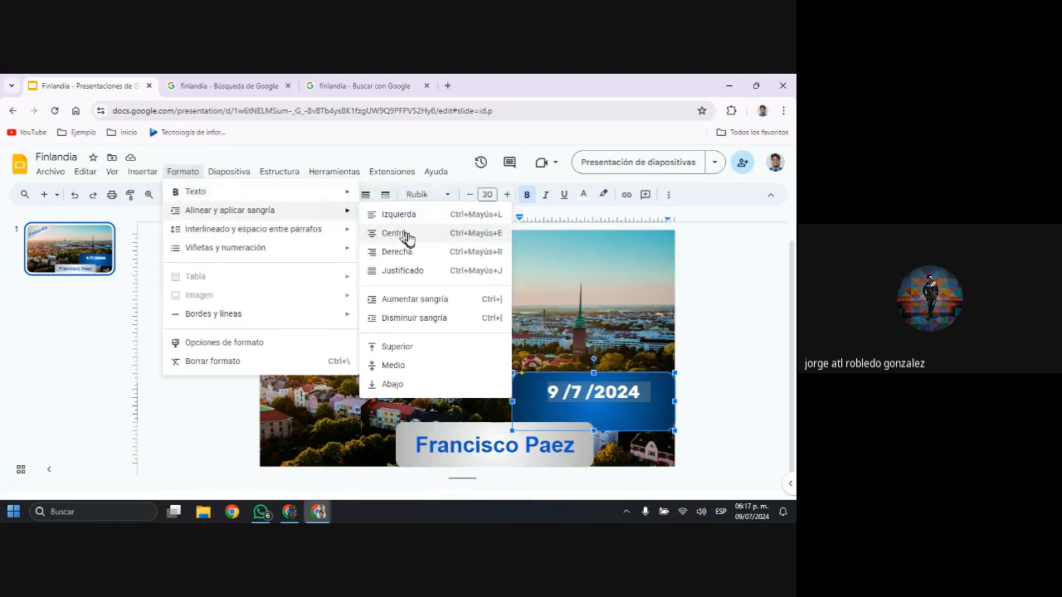
{"action": "left_click", "coordinate": [386, 366]}
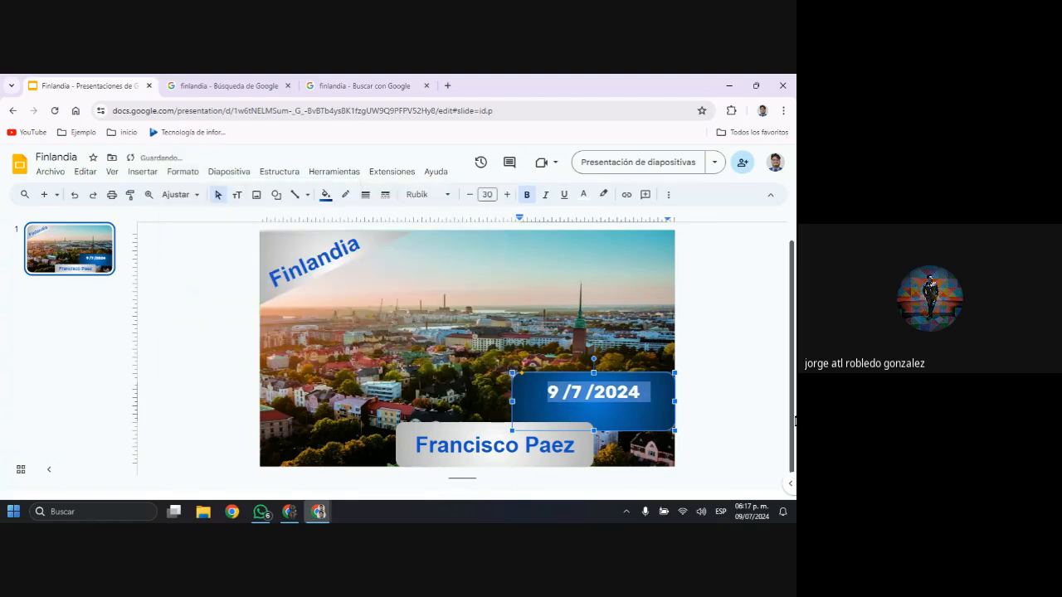
{"action": "left_click", "coordinate": [552, 388]}
{"action": "left_click", "coordinate": [548, 384]}
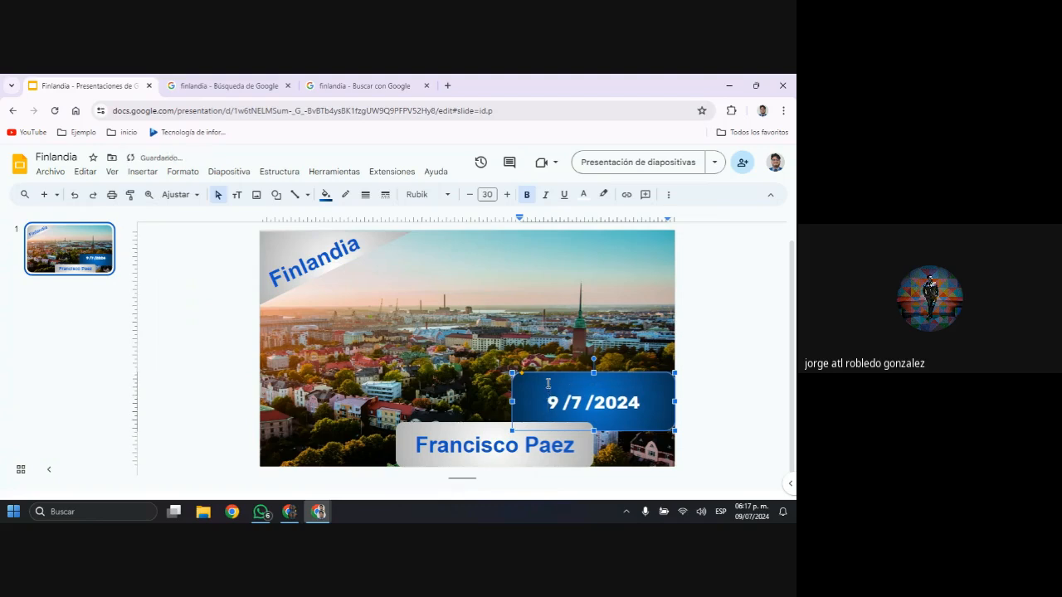
{"action": "left_click", "coordinate": [744, 375]}
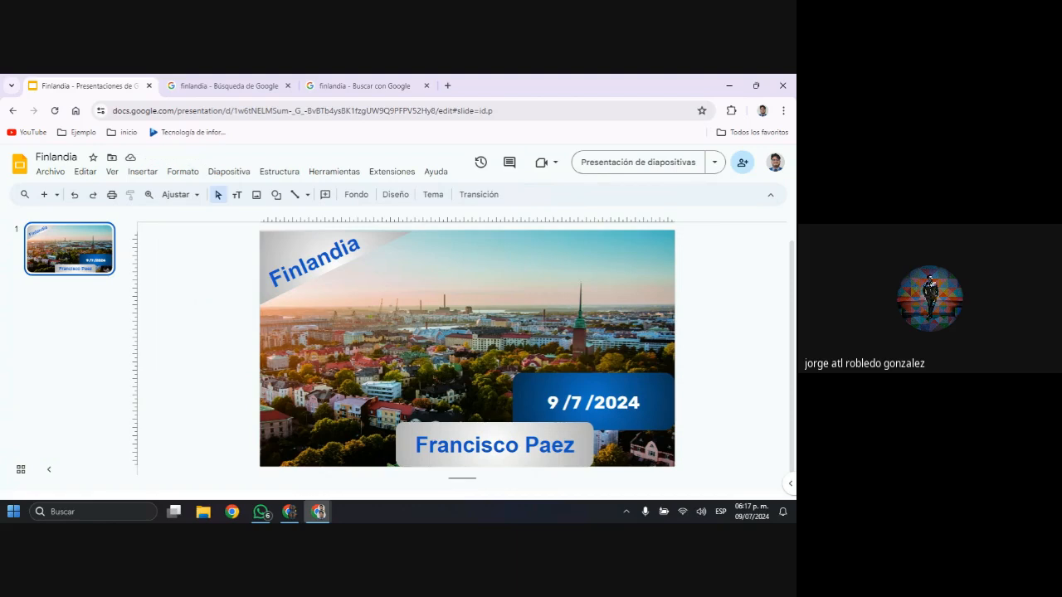
Add a second slide with the layout Descripción y título de la sección
{"action": "key", "text": "alt+Tab"}
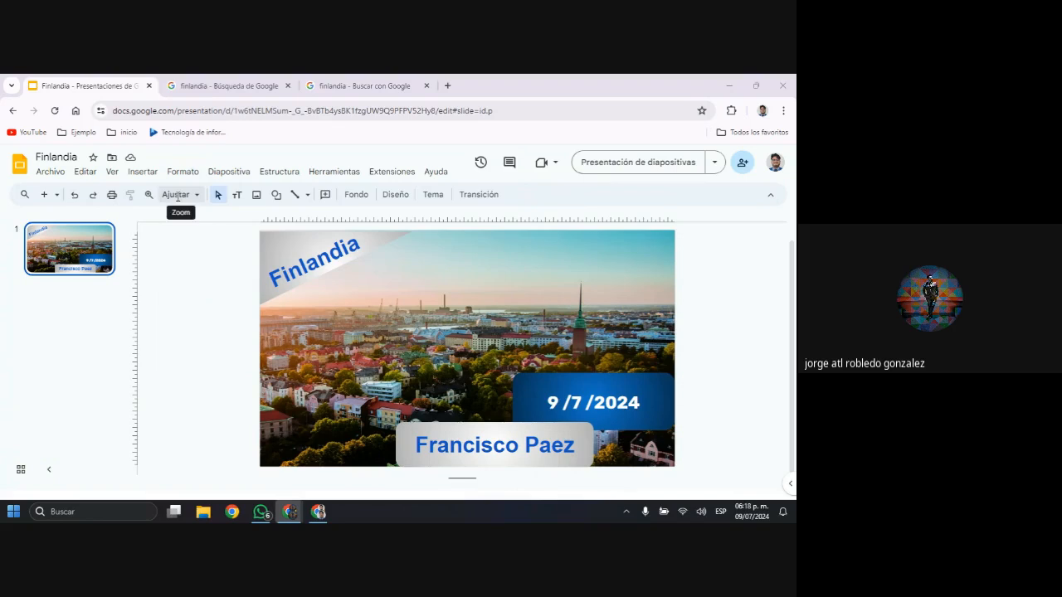
{"action": "left_click", "coordinate": [56, 195]}
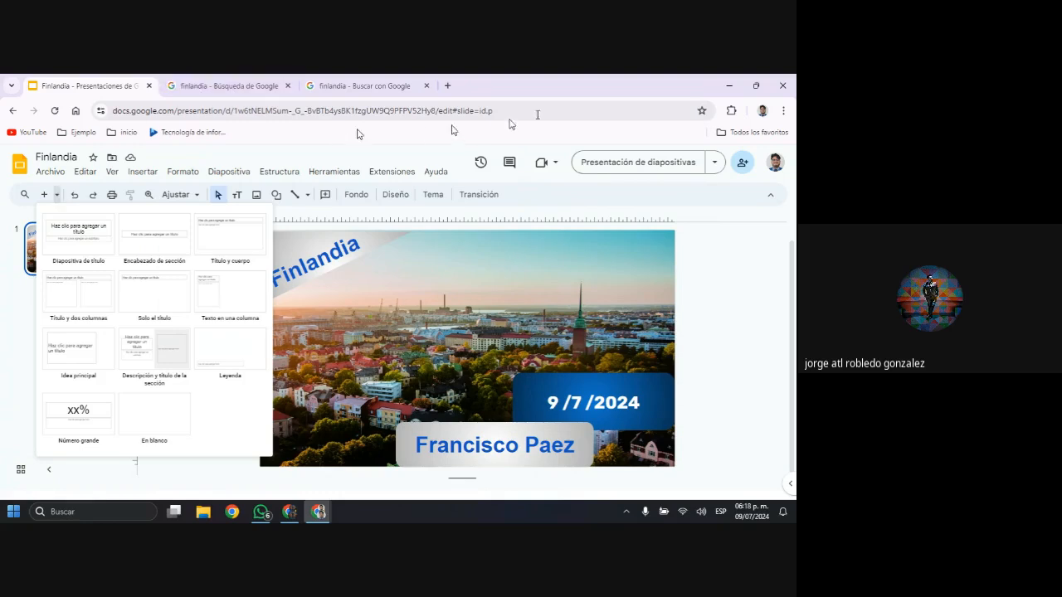
{"action": "left_click", "coordinate": [157, 373]}
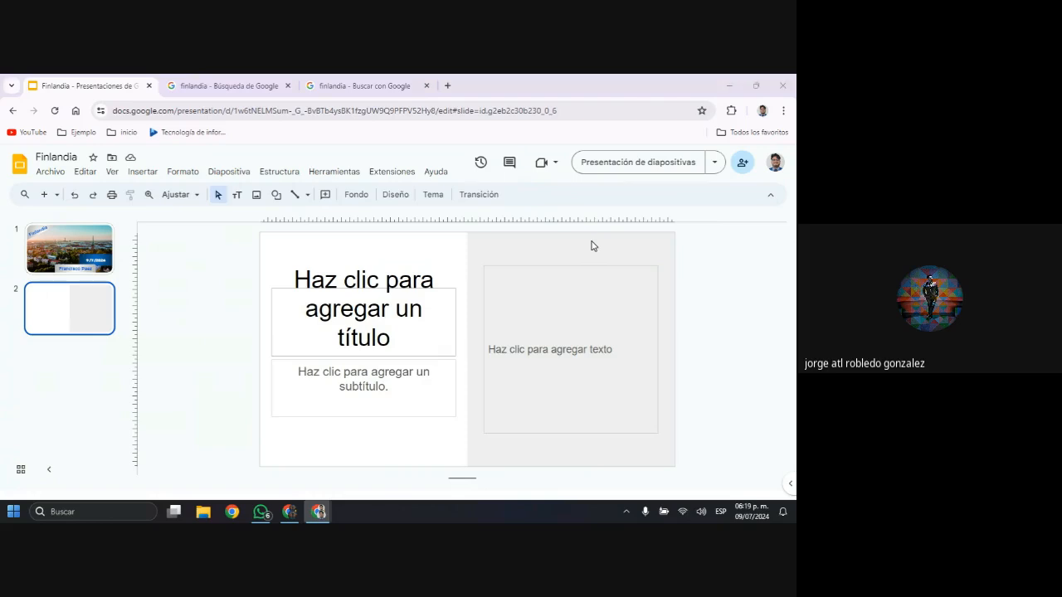
Look through the open windows for the Reino Unido reference presentation
{"action": "key", "text": "alt+Tab"}
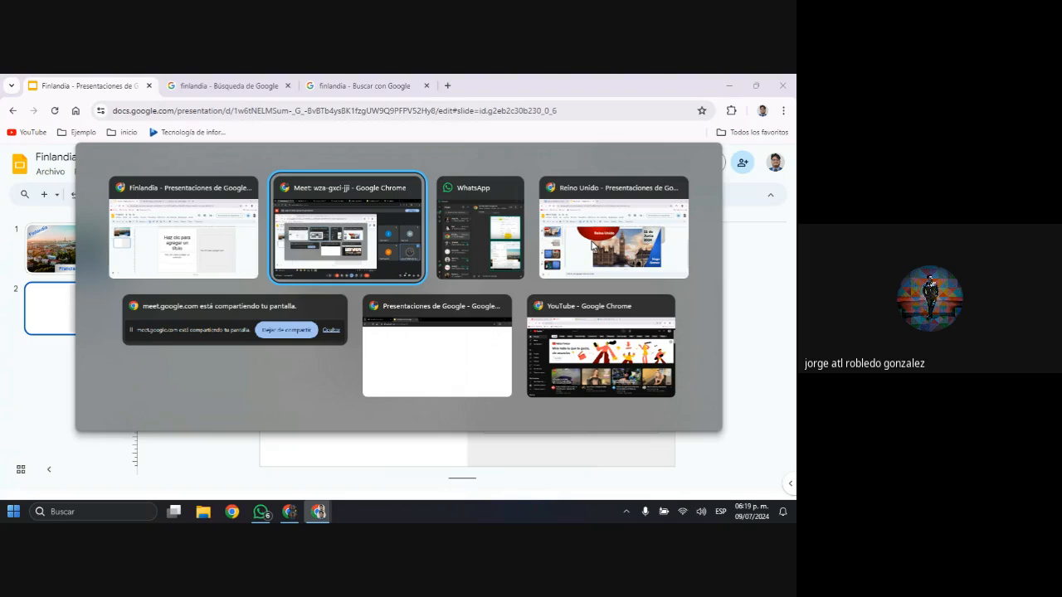
{"action": "key", "text": "alt+Tab"}
{"action": "key", "text": "alt+Tab"}
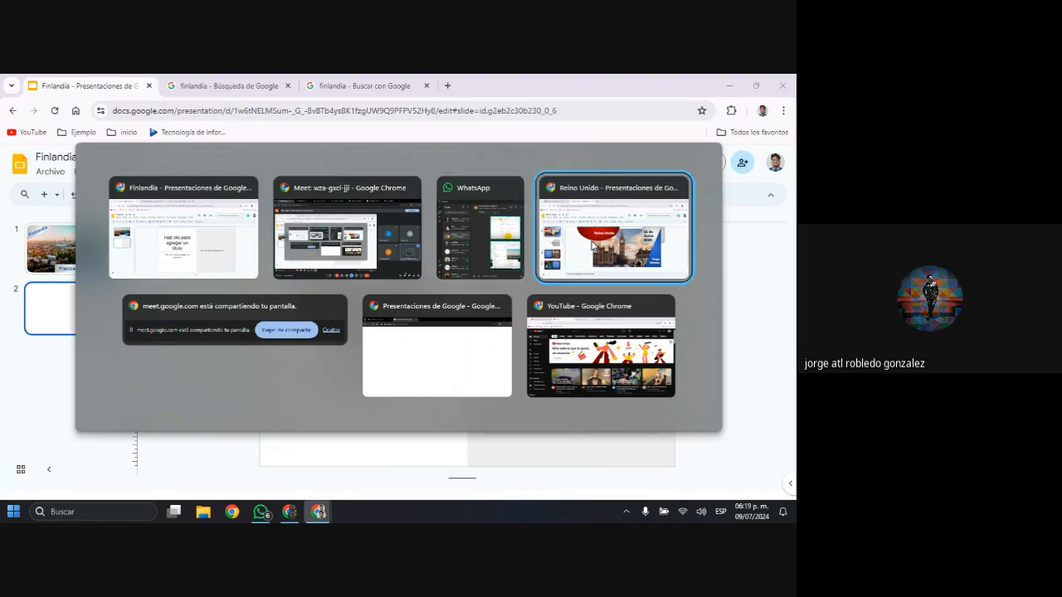
{"action": "key", "text": "alt+Tab"}
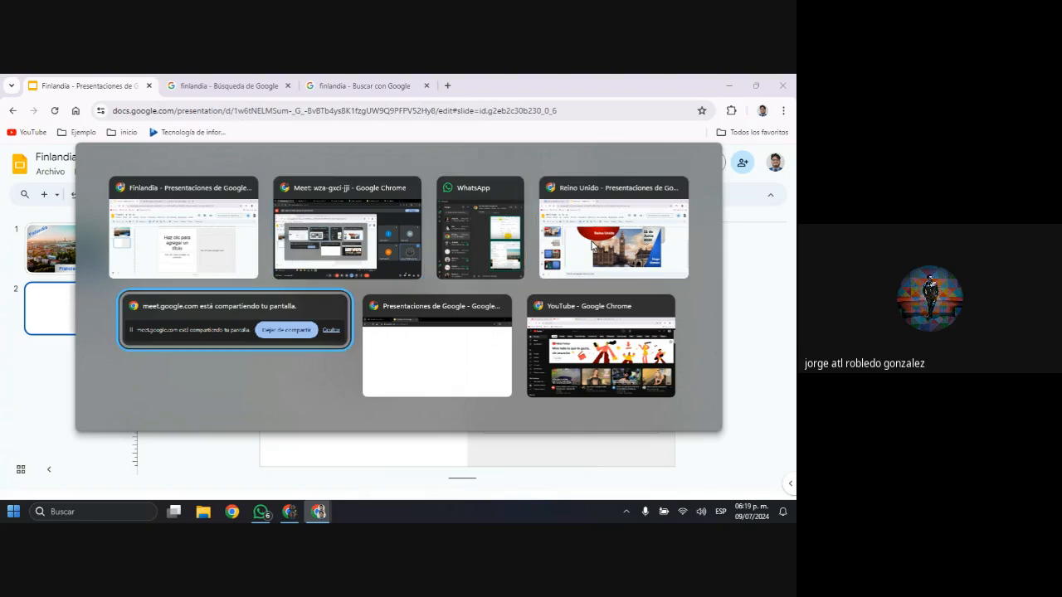
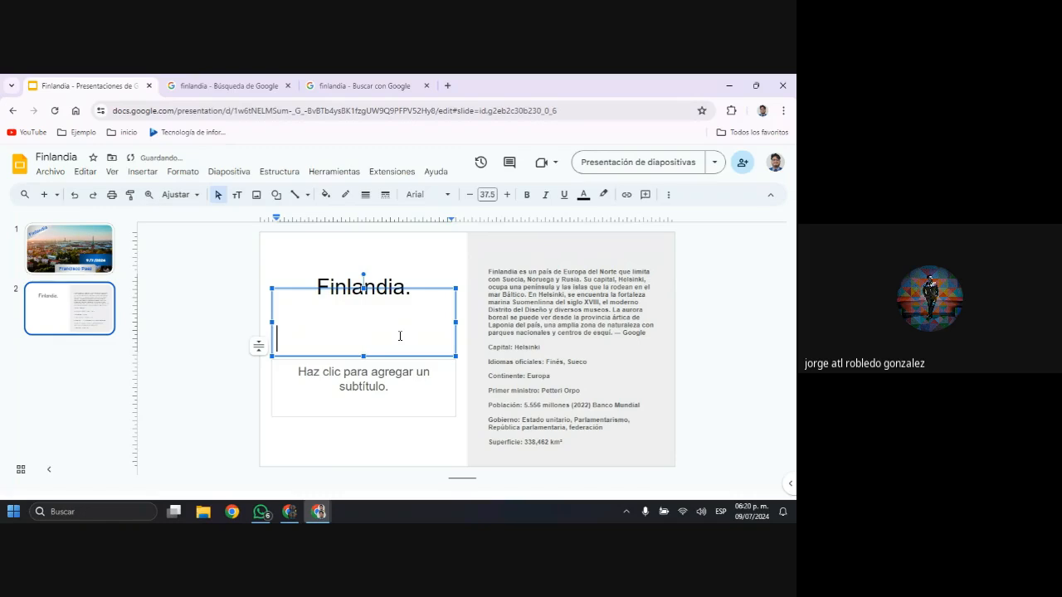
Remove the blank line below the title Finlandia. and enter "ACERCA DE :" as the slide's subtitle
{"action": "key", "text": "BackSpace"}
{"action": "key", "text": "BackSpace"}
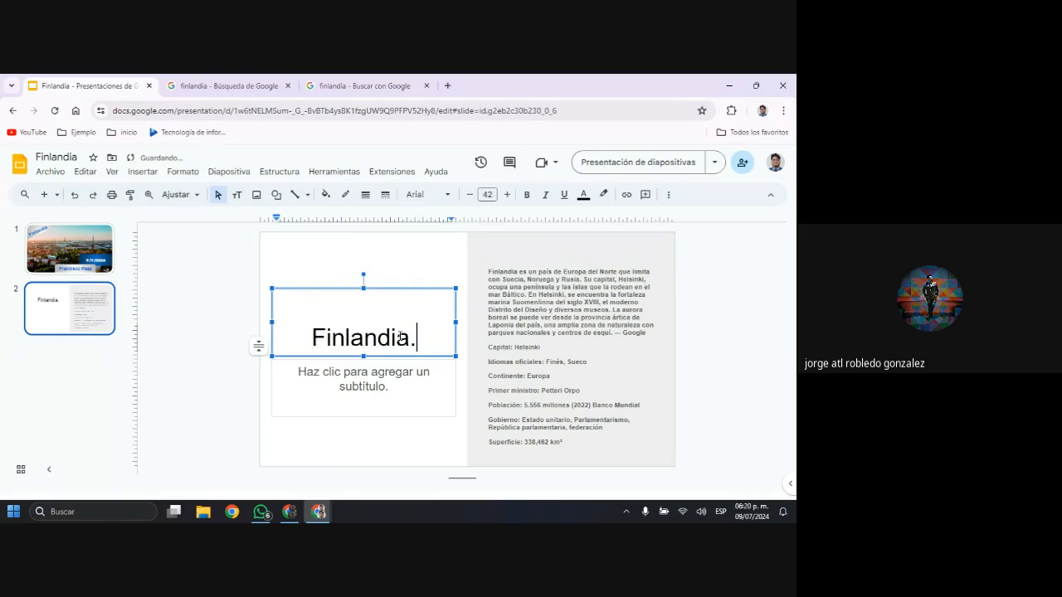
{"action": "left_click", "coordinate": [409, 385]}
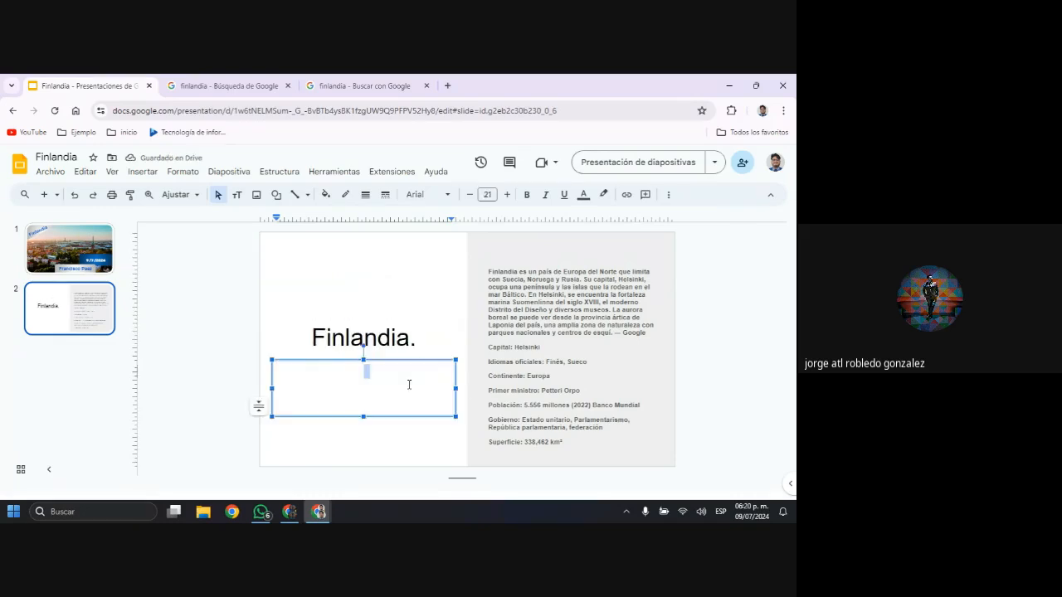
{"action": "type", "text": "aCERCA DE ::"}
{"action": "key", "text": "BackSpace"}
{"action": "key", "text": "BackSpace"}
{"action": "key", "text": "Home"}
{"action": "key", "text": "Right"}
{"action": "key", "text": "BackSpace"}
{"action": "type", "text": "A"}
Change the whole subtitle's capitalization to Todas Las Palabras Con Mayúscula
{"action": "left_click_drag", "start_coordinate": [400, 373], "coordinate": [320, 371]}
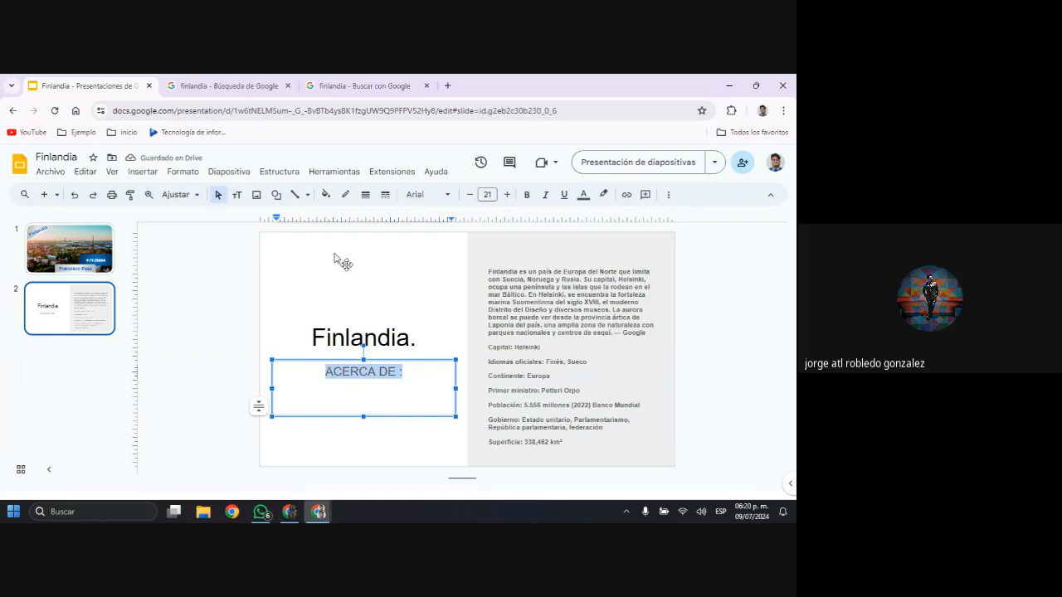
{"action": "left_click", "coordinate": [142, 171]}
{"action": "mouse_move", "coordinate": [174, 173]}
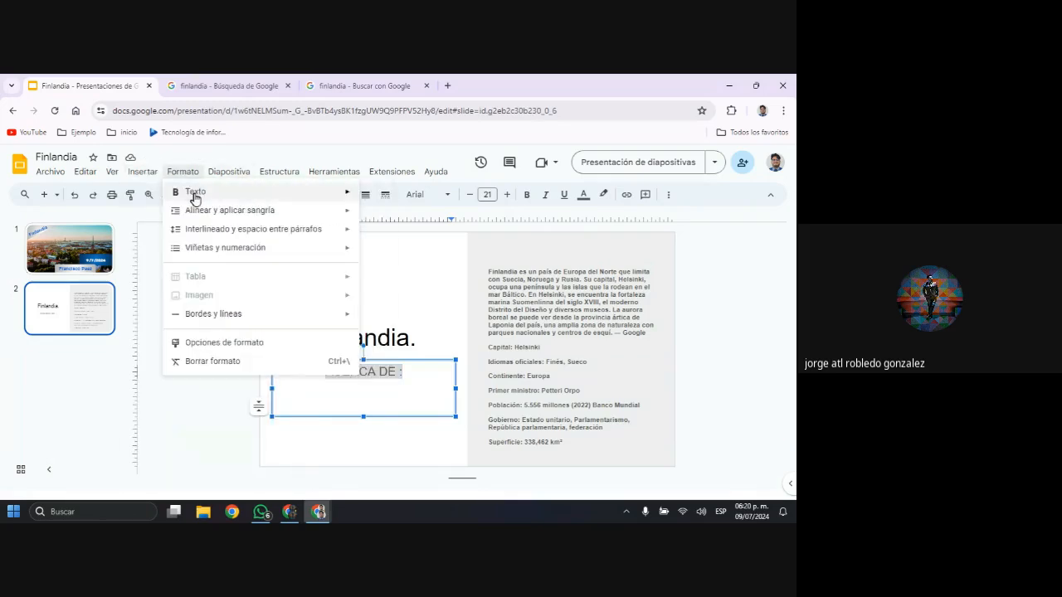
{"action": "mouse_move", "coordinate": [195, 195]}
{"action": "mouse_move", "coordinate": [431, 374]}
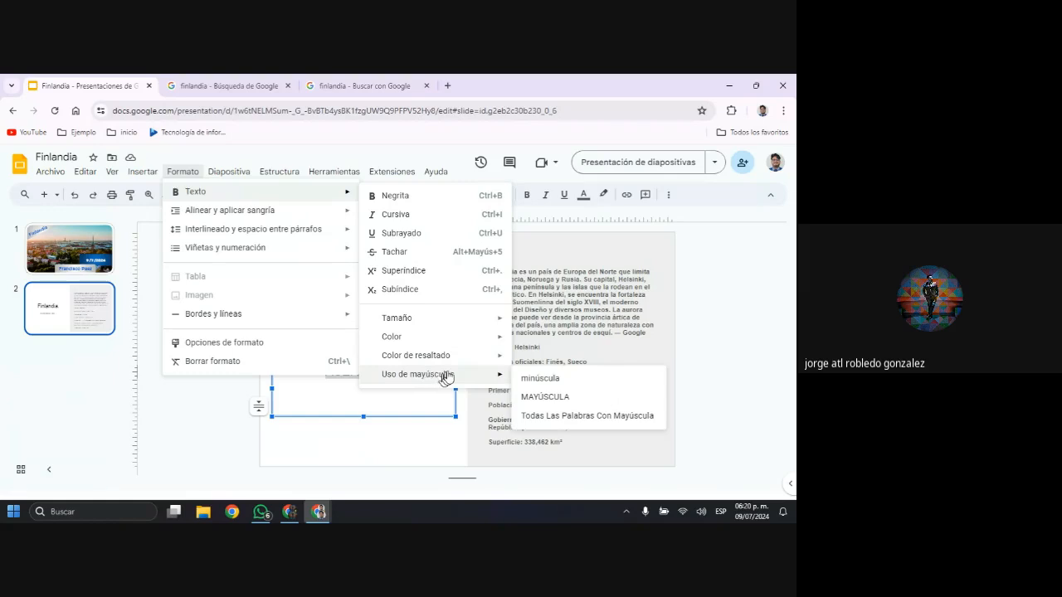
{"action": "left_click", "coordinate": [561, 414]}
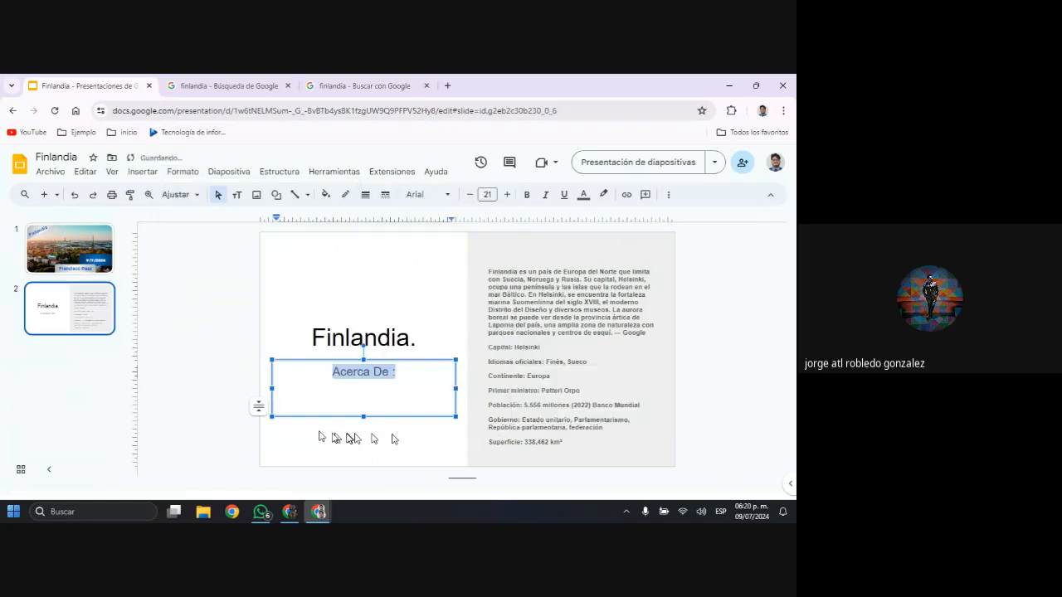
Preview the second slide as a full-screen presentation and return to editing
{"action": "left_click", "coordinate": [242, 391]}
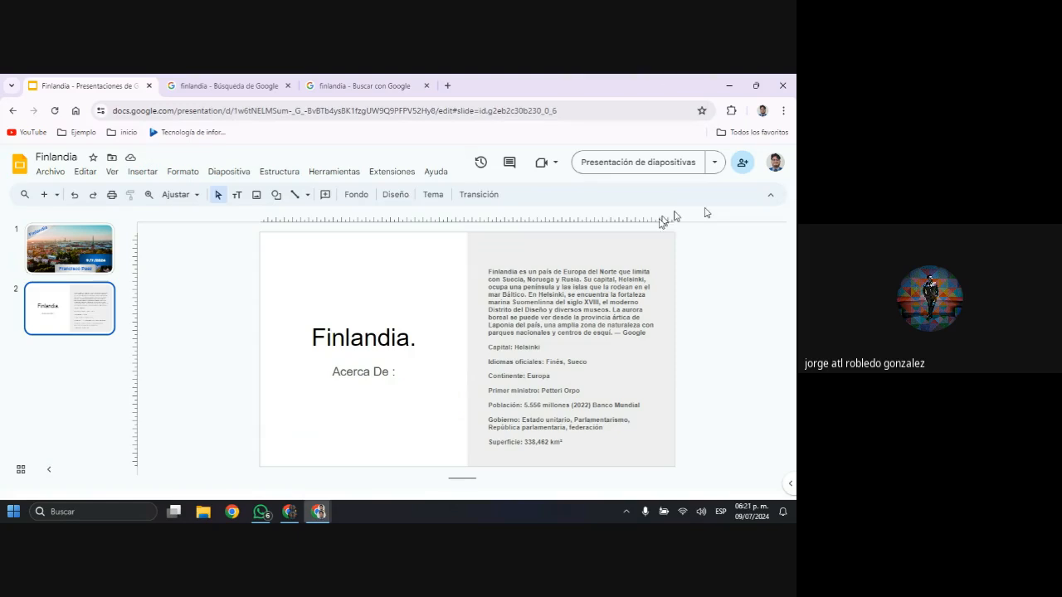
{"action": "left_click", "coordinate": [657, 166]}
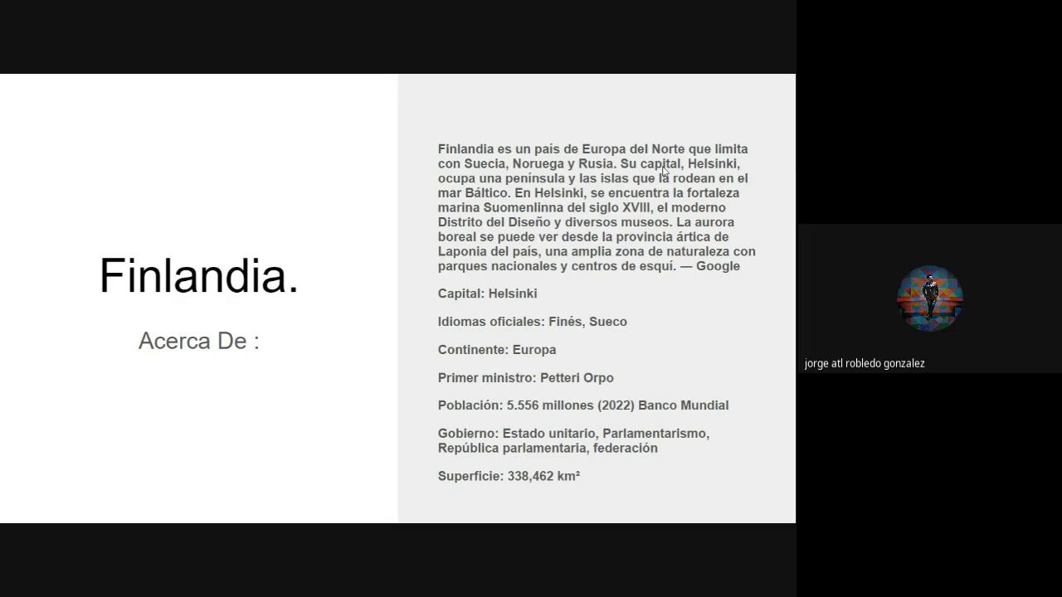
{"action": "key", "text": "Escape"}
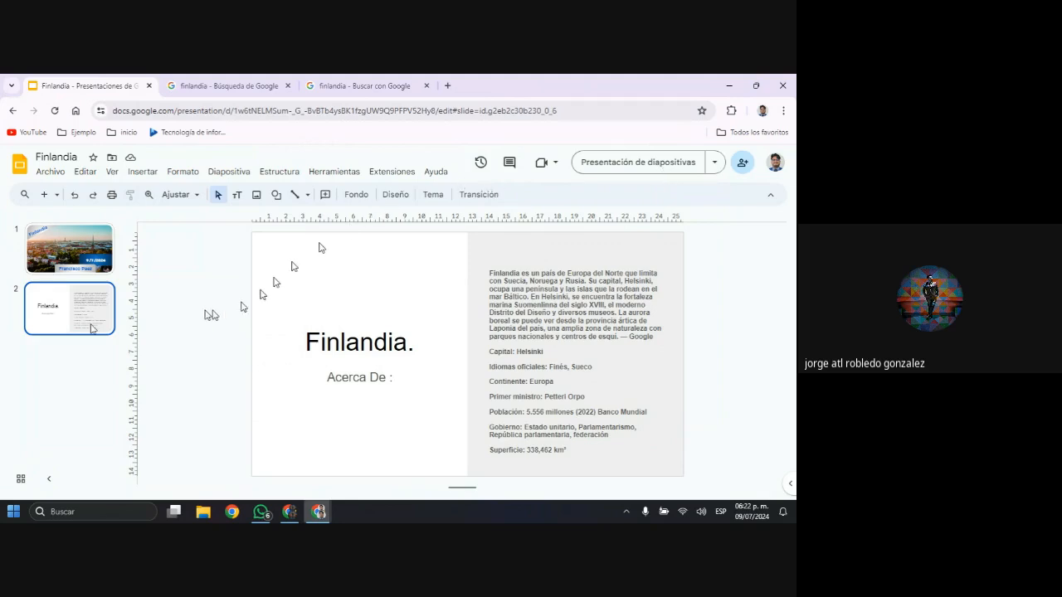
Add a third slide and give it the layout En blanco
{"action": "left_click", "coordinate": [44, 194]}
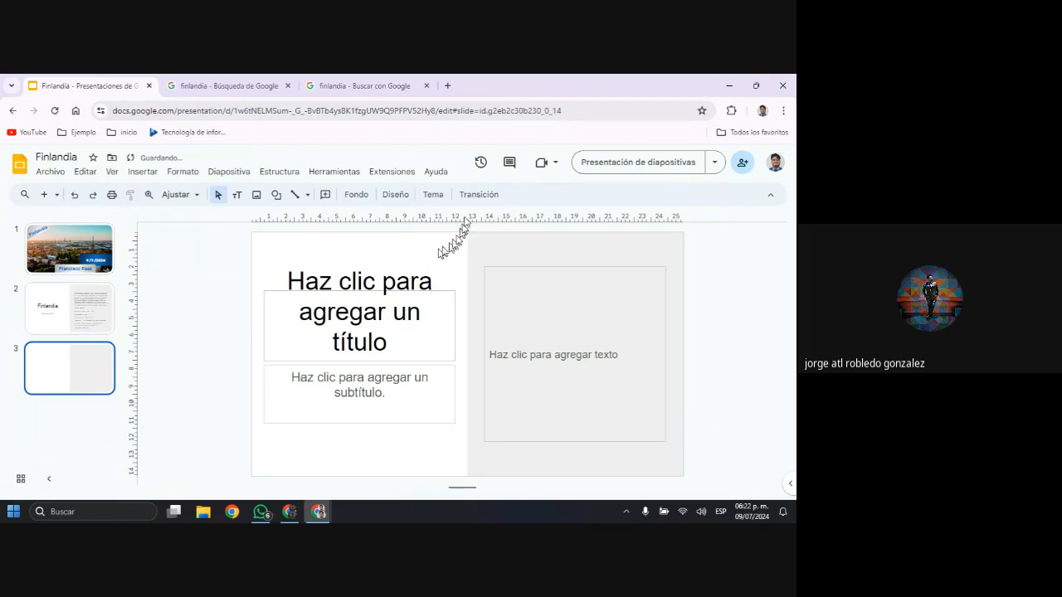
{"action": "left_click", "coordinate": [395, 194]}
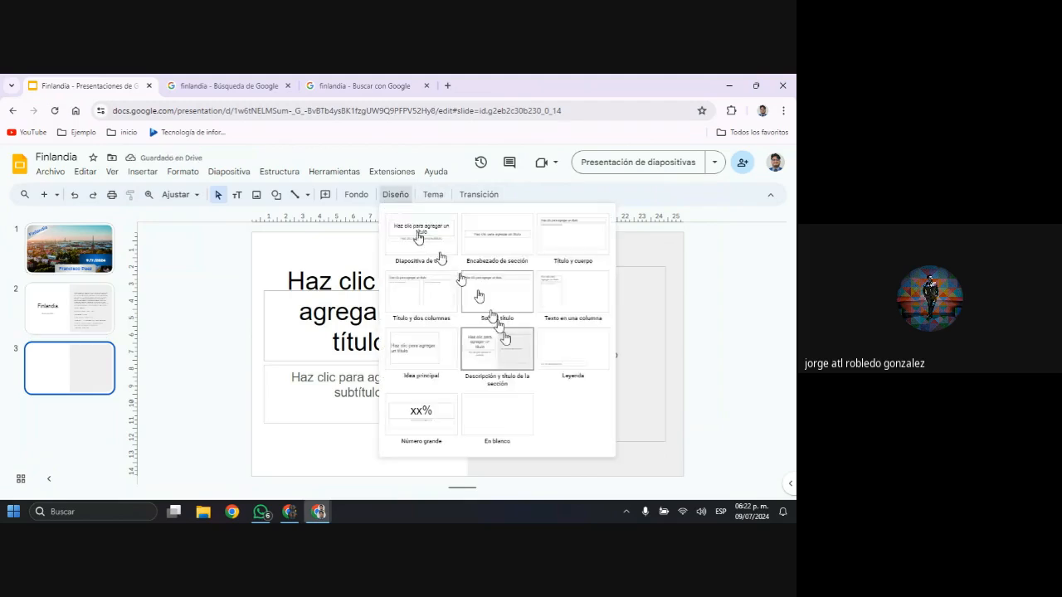
{"action": "left_click", "coordinate": [524, 427]}
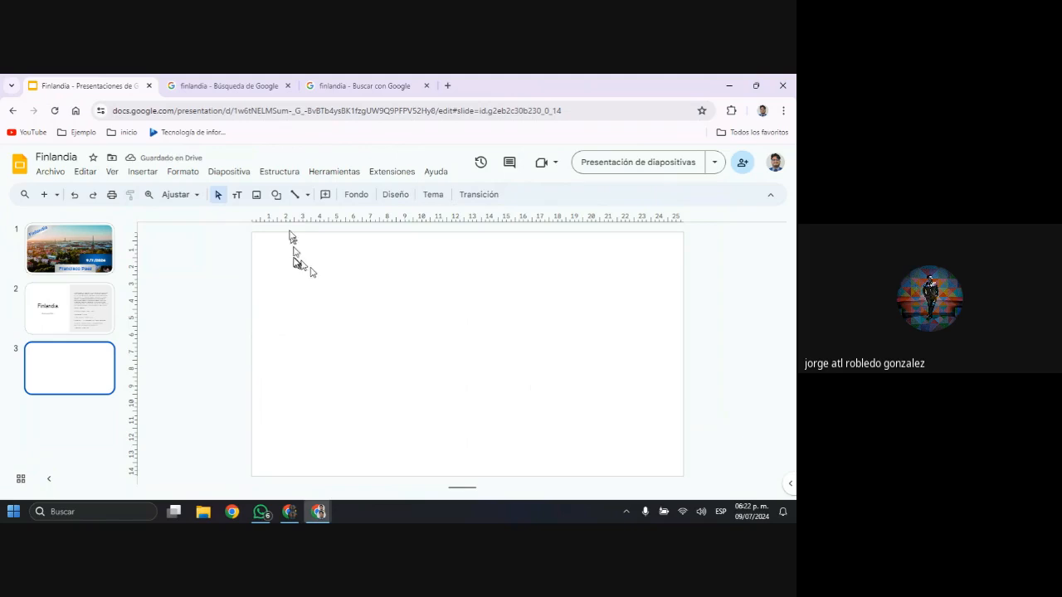
Draw a rectangle that covers the whole blank third slide
{"action": "left_click", "coordinate": [279, 199]}
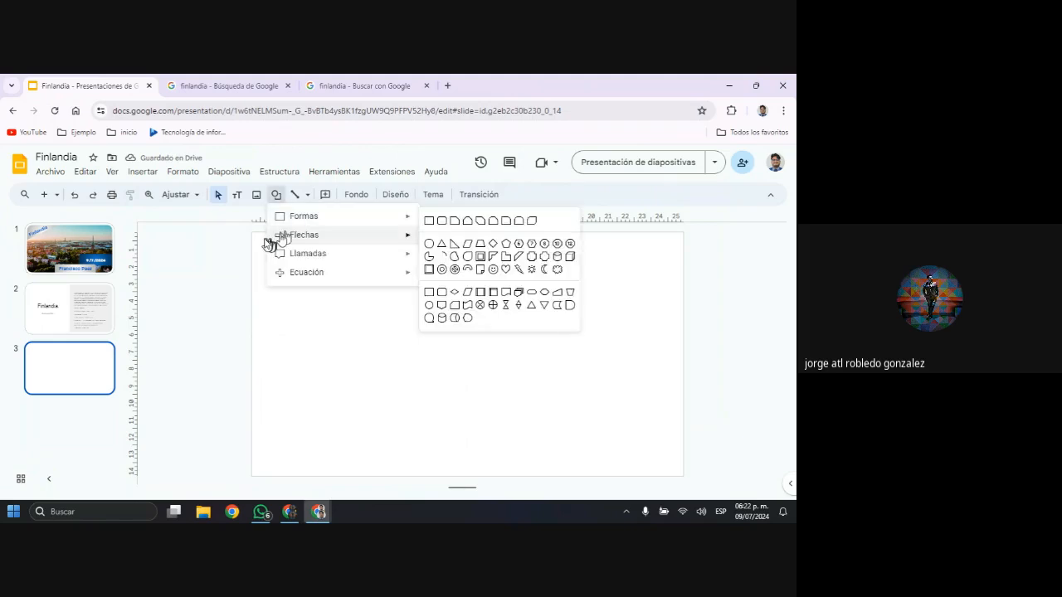
{"action": "left_click", "coordinate": [429, 219]}
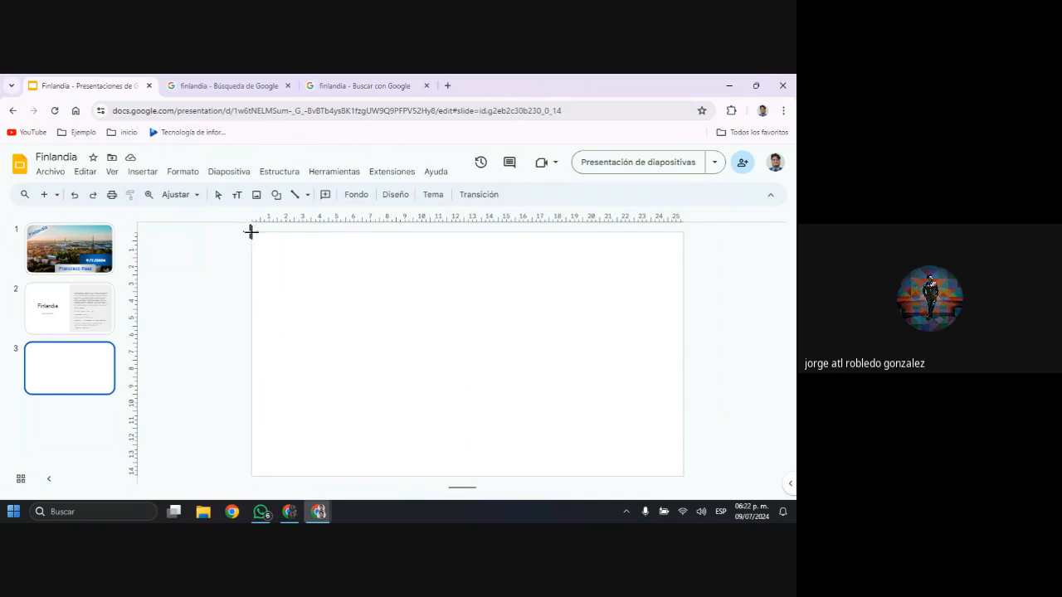
{"action": "left_click_drag", "start_coordinate": [251, 232], "coordinate": [683, 466]}
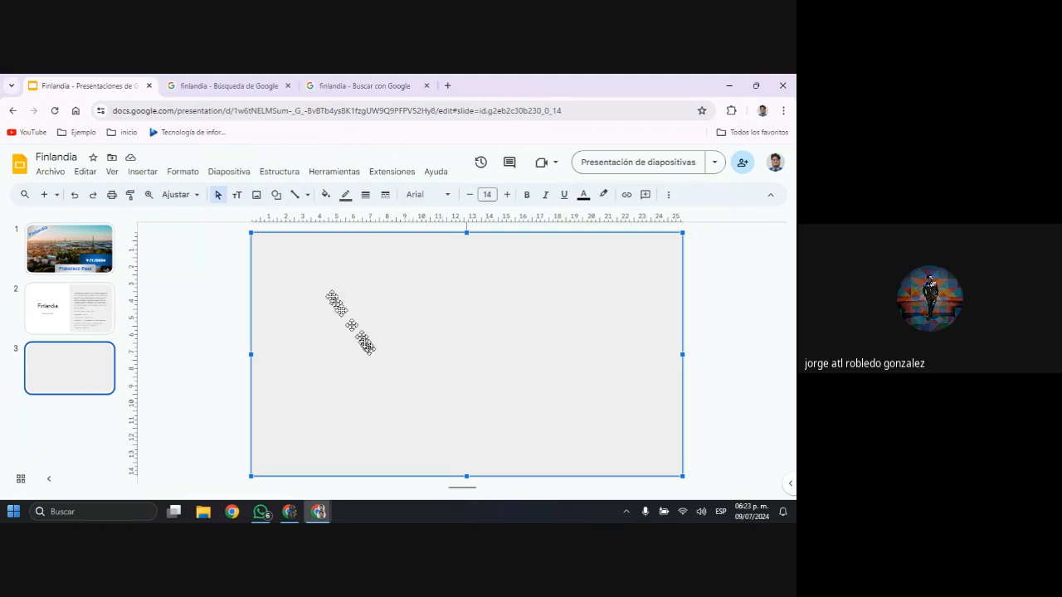
Try a solid black fill and a dark radial gradient on the full-slide rectangle
{"action": "left_click", "coordinate": [325, 195]}
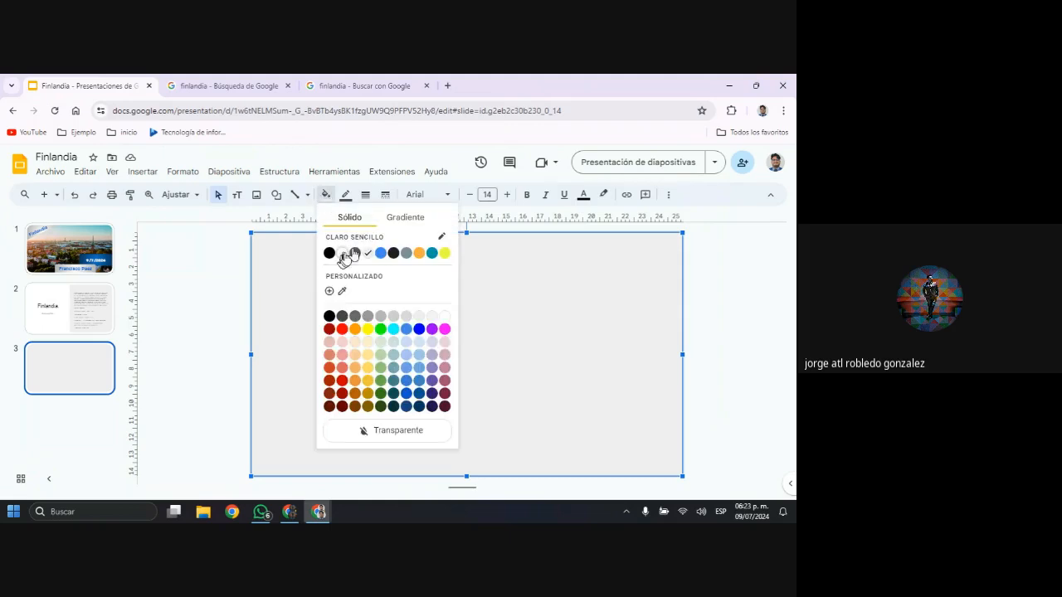
{"action": "left_click", "coordinate": [402, 217]}
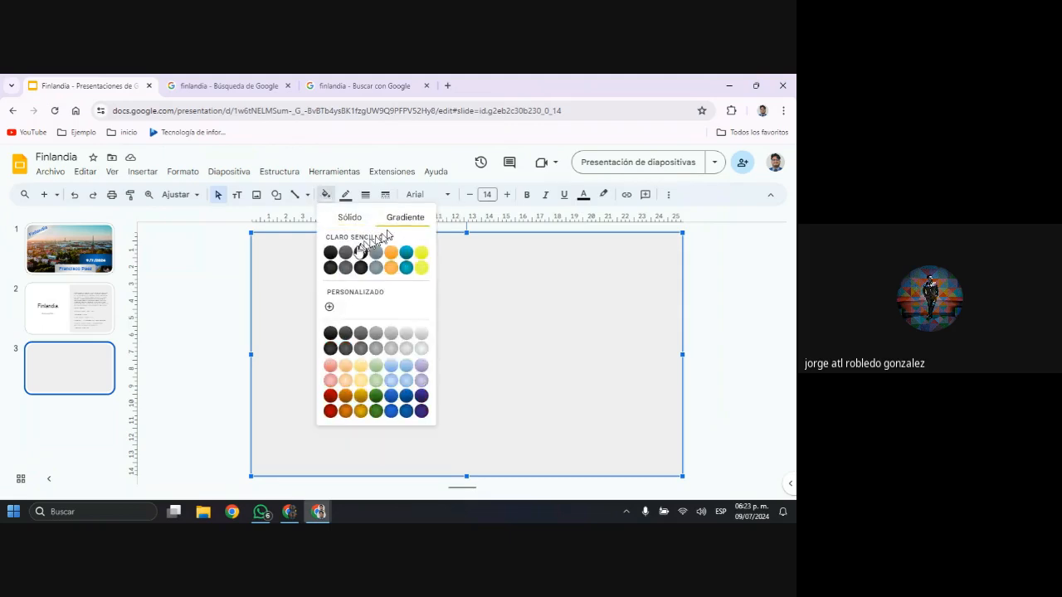
{"action": "left_click", "coordinate": [349, 218]}
{"action": "left_click", "coordinate": [329, 253]}
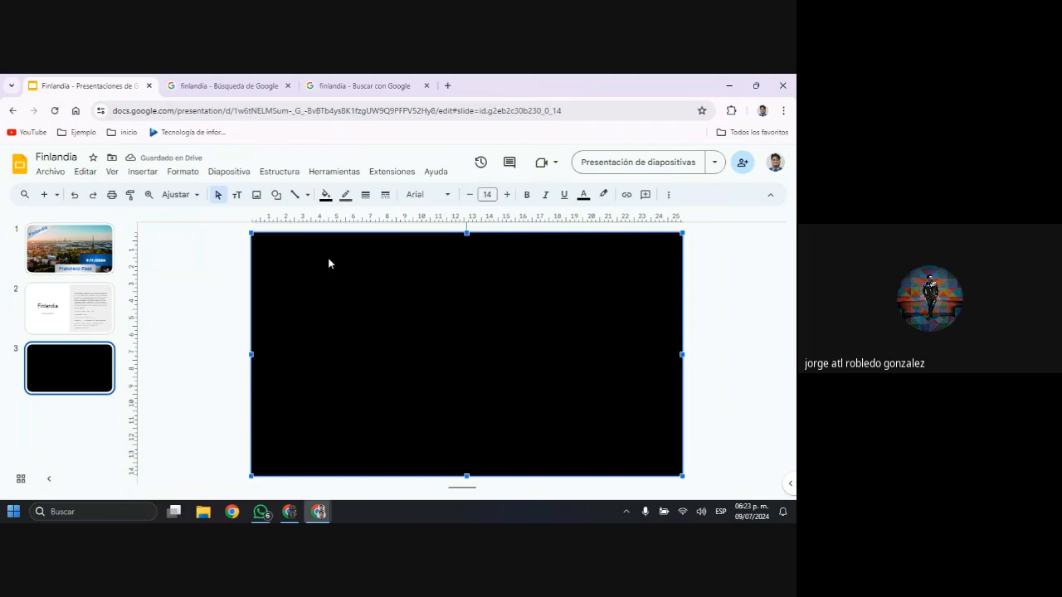
{"action": "left_click", "coordinate": [326, 199]}
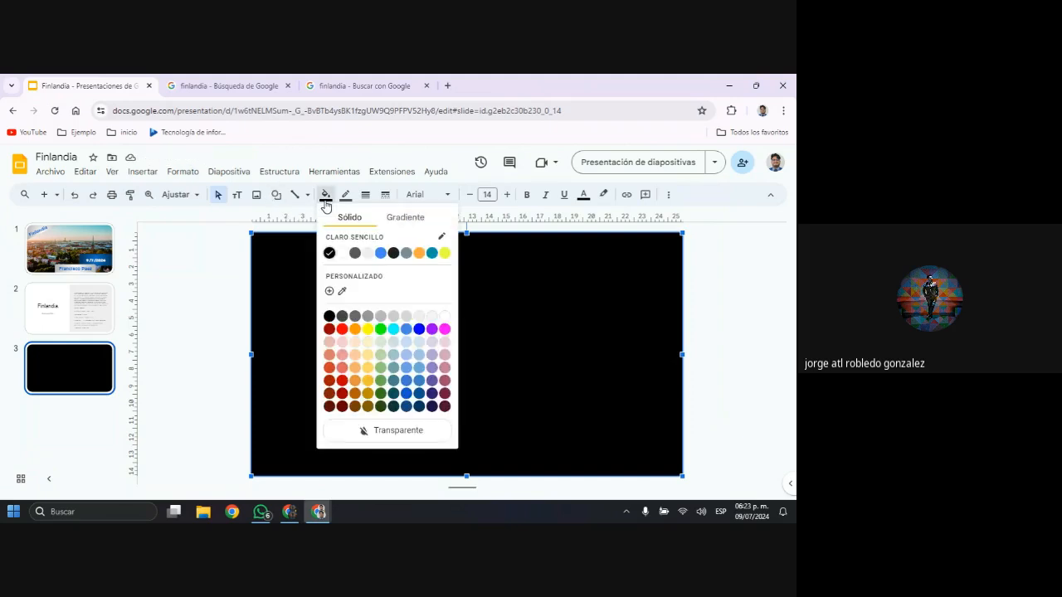
{"action": "left_click", "coordinate": [397, 219]}
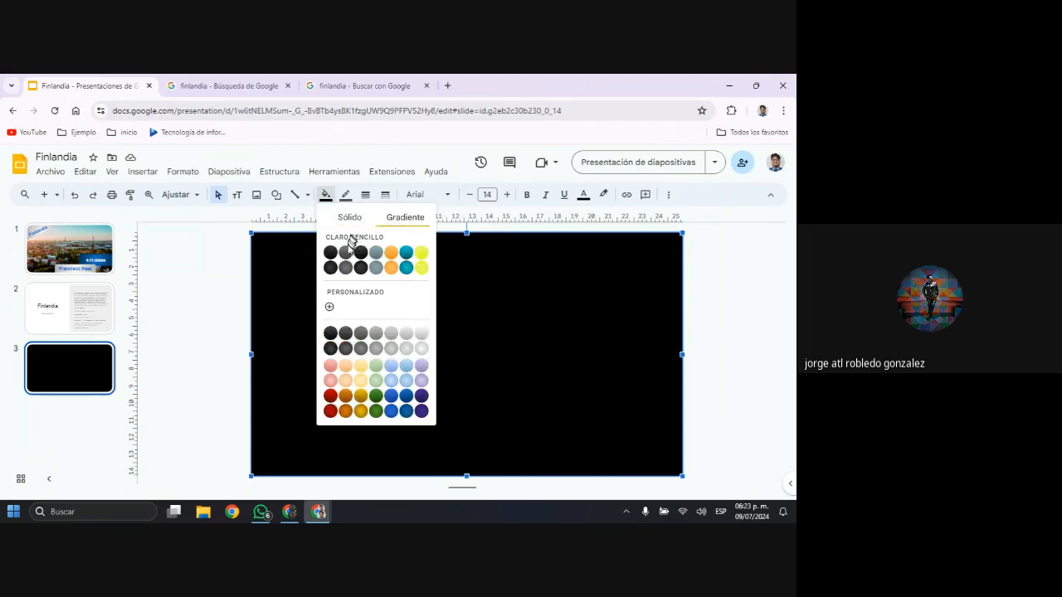
{"action": "left_click", "coordinate": [361, 267]}
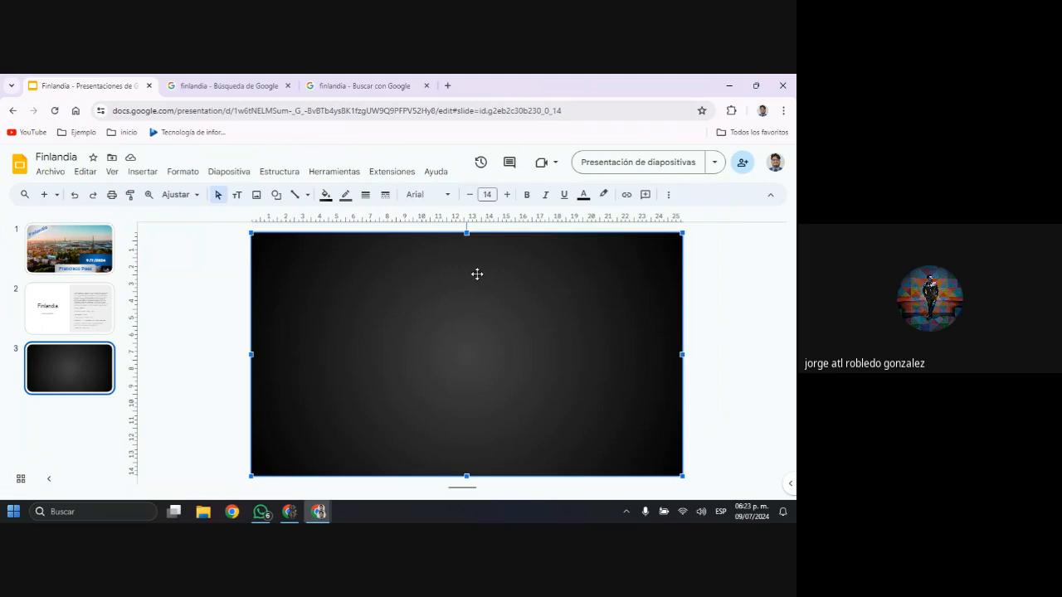
Fill the full-slide rectangle with the dark green radial gradient
{"action": "left_click", "coordinate": [325, 194]}
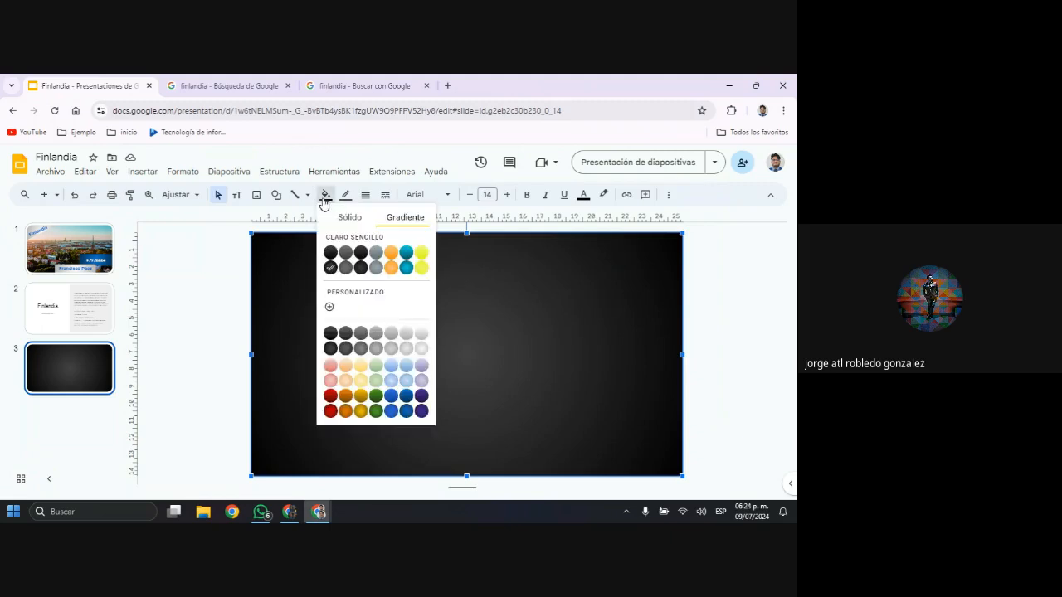
{"action": "left_click", "coordinate": [376, 411]}
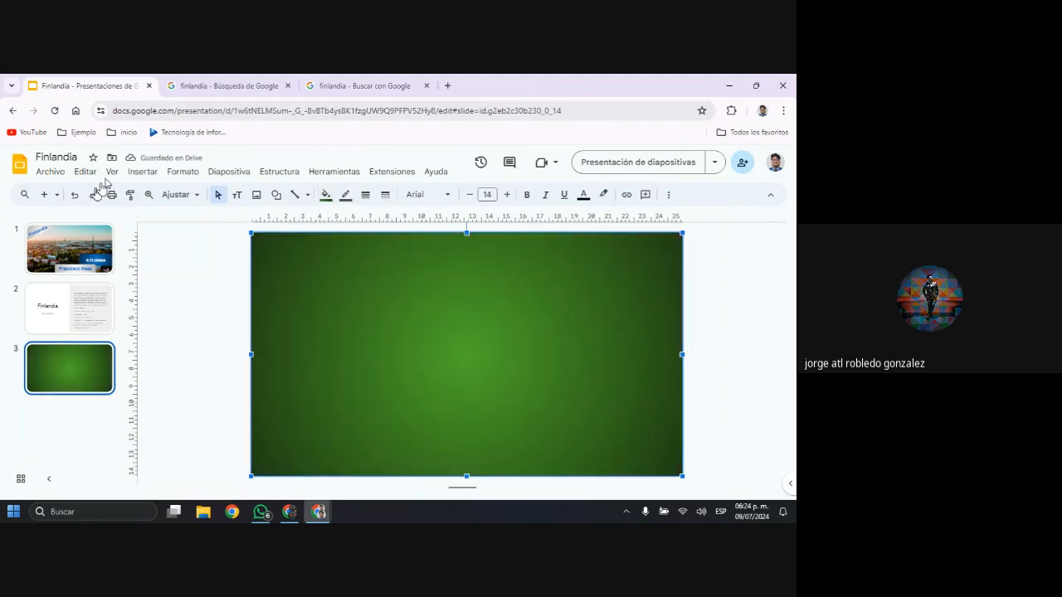
Draw a rounded rectangle about 23 by 12 cm inside the green rectangle and fill it with the black linear gradient
{"action": "left_click", "coordinate": [276, 195]}
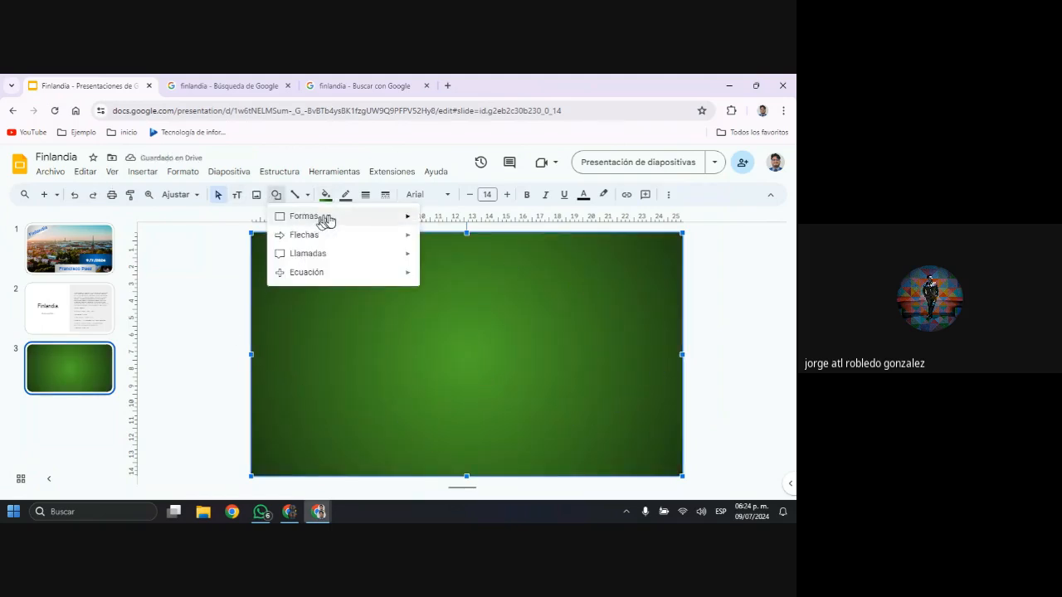
{"action": "mouse_move", "coordinate": [336, 220]}
{"action": "left_click", "coordinate": [441, 220]}
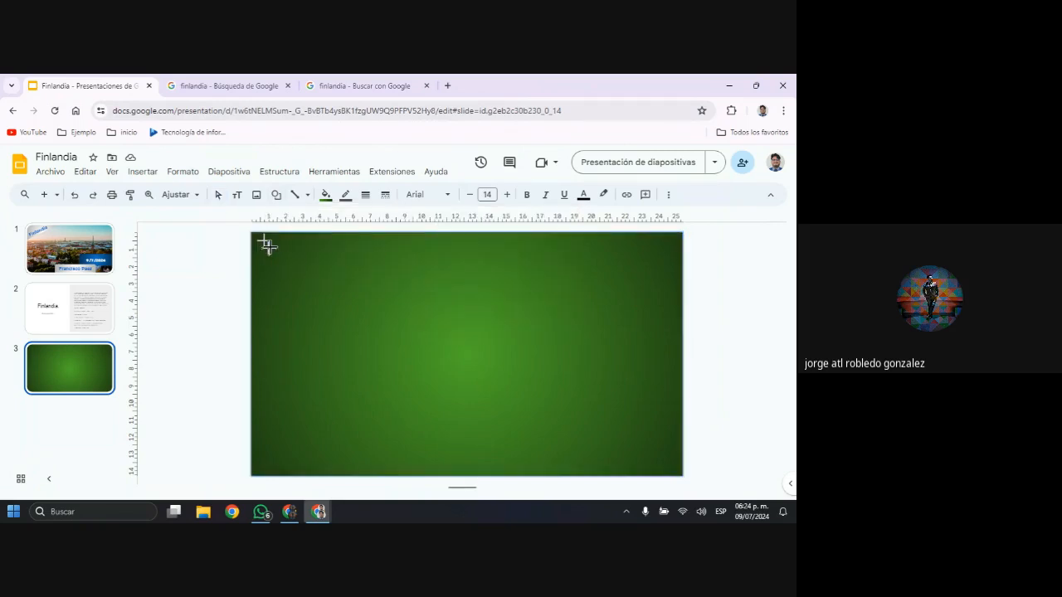
{"action": "left_click_drag", "start_coordinate": [267, 245], "coordinate": [661, 456]}
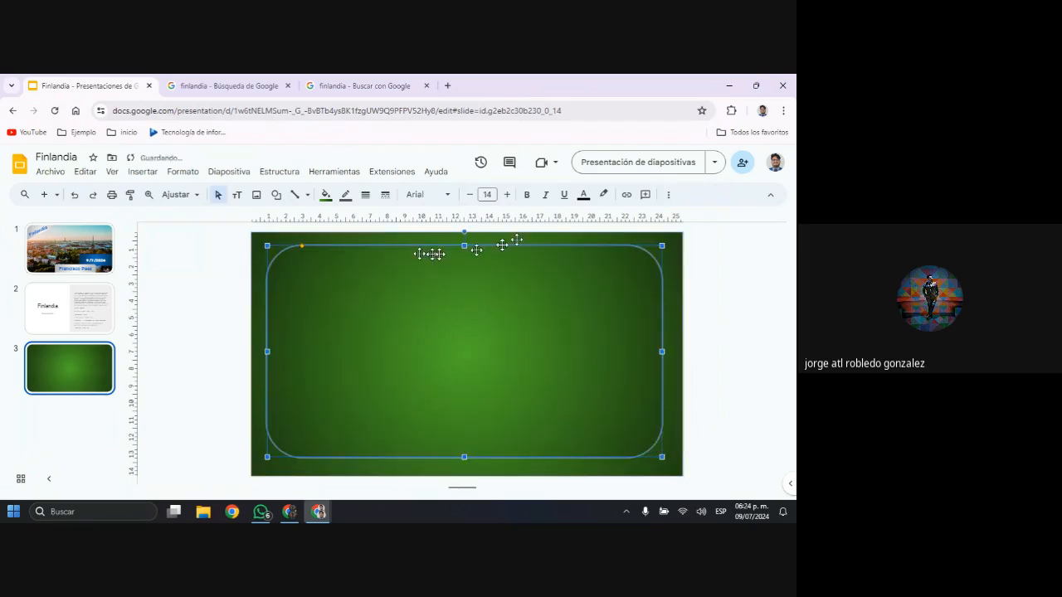
{"action": "left_click", "coordinate": [325, 197]}
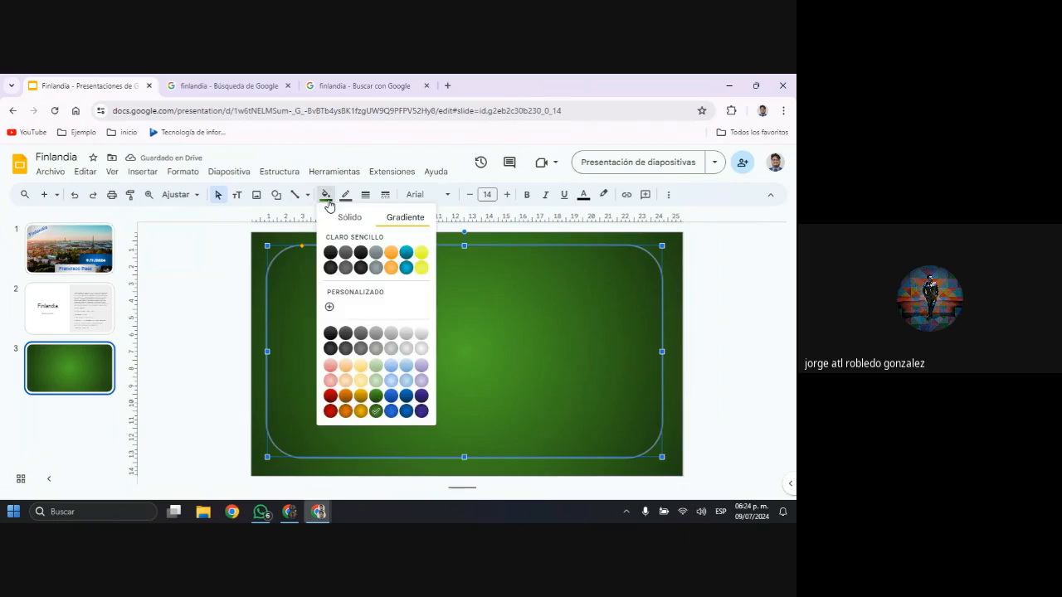
{"action": "left_click", "coordinate": [329, 252]}
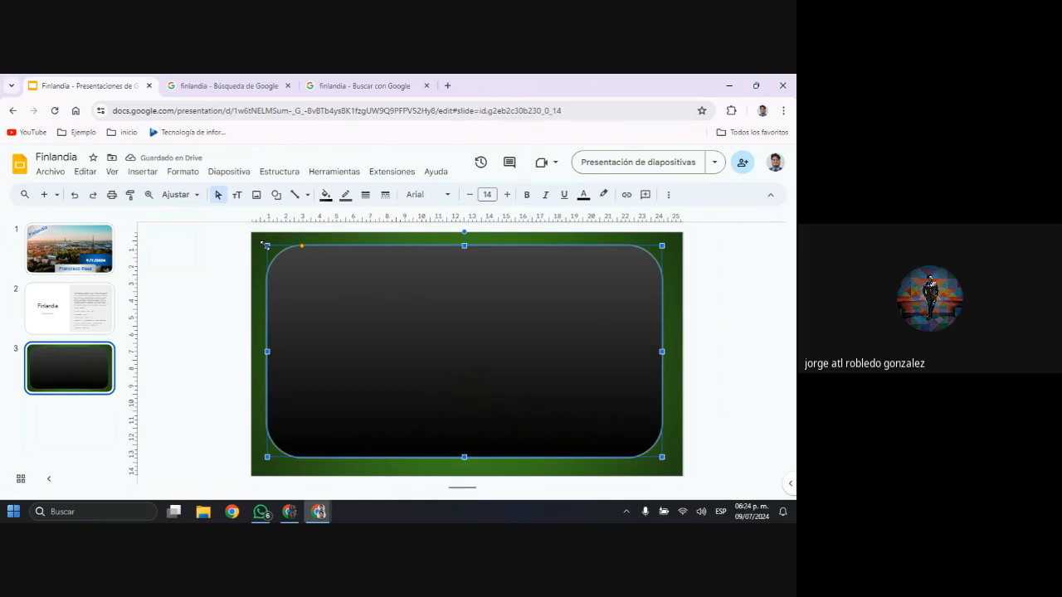
Enlarge the rounded rectangle slightly by extending its upper-left corner outward and its lower edge downward
{"action": "left_click_drag", "start_coordinate": [267, 246], "coordinate": [259, 242]}
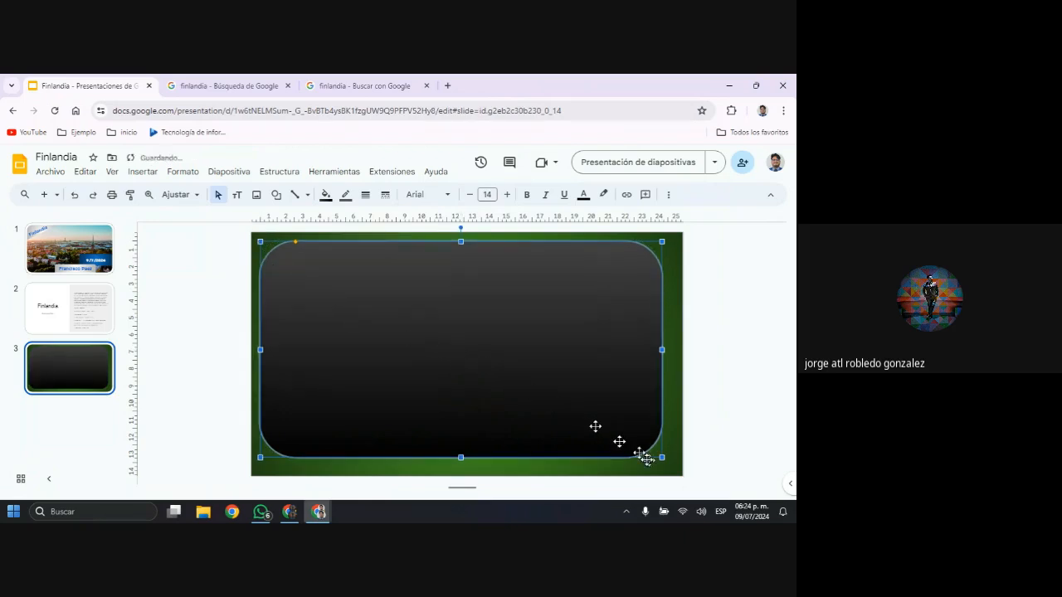
{"action": "left_click_drag", "start_coordinate": [461, 457], "coordinate": [461, 461]}
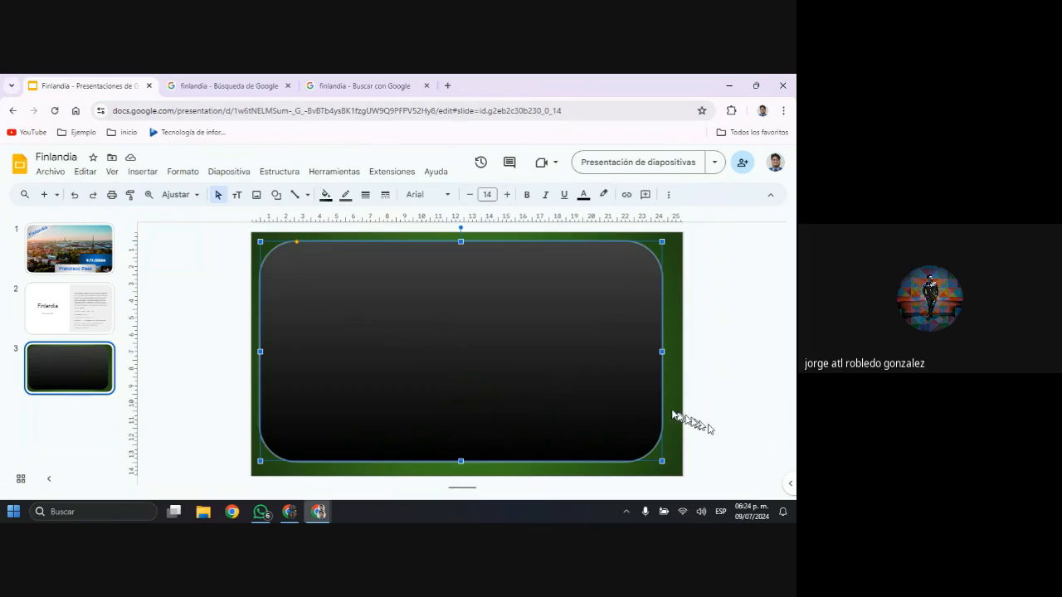
Select both the green rectangle and the black rounded rectangle and align them horizontally by their centres
{"action": "left_click_drag", "start_coordinate": [740, 435], "coordinate": [212, 274]}
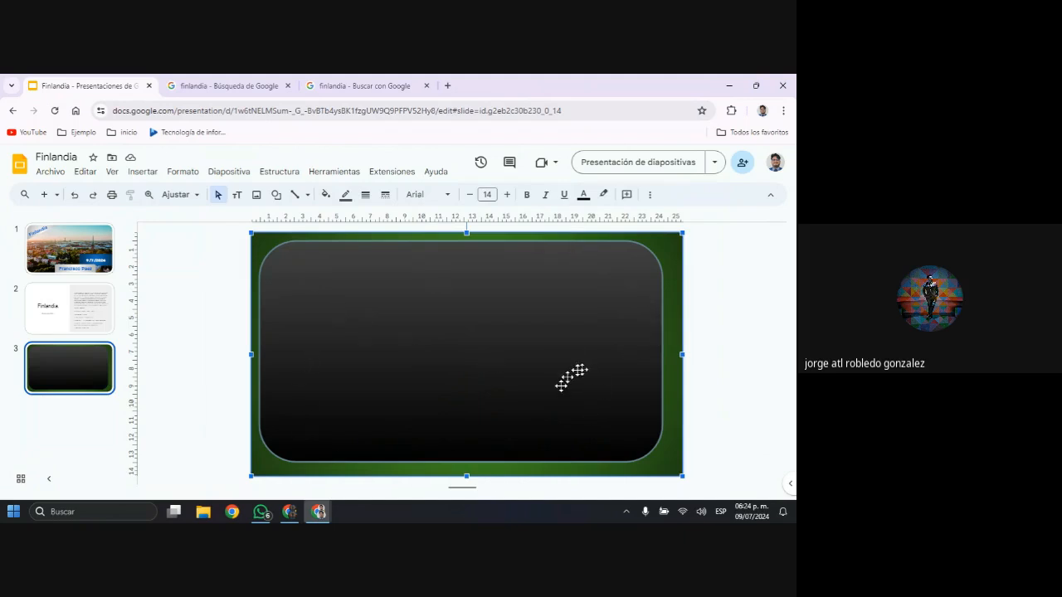
{"action": "right_click", "coordinate": [560, 386]}
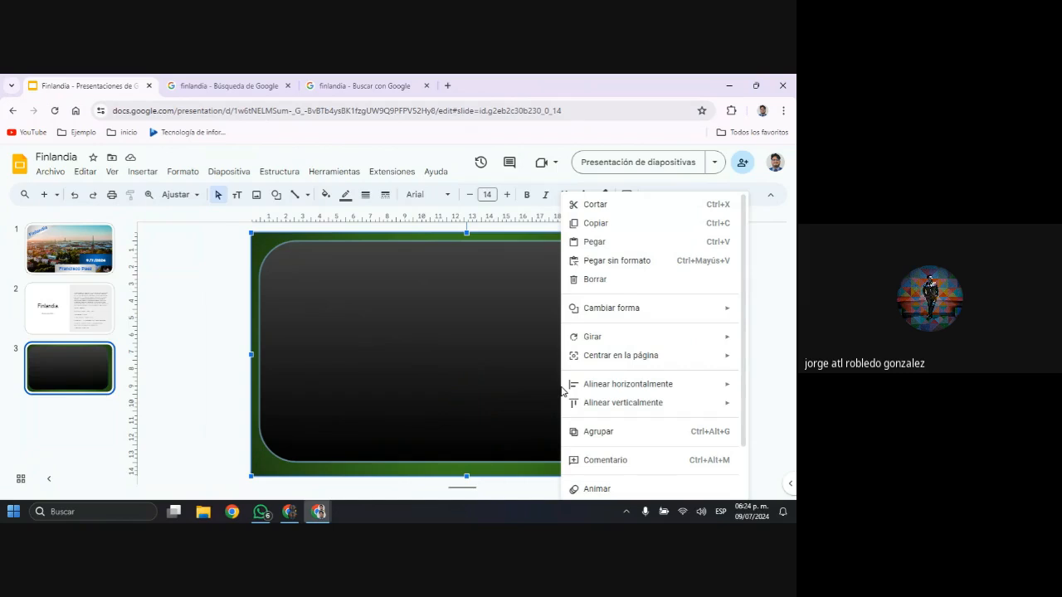
{"action": "scroll", "coordinate": [639, 374], "scroll_direction": "down", "scroll_amount": 2}
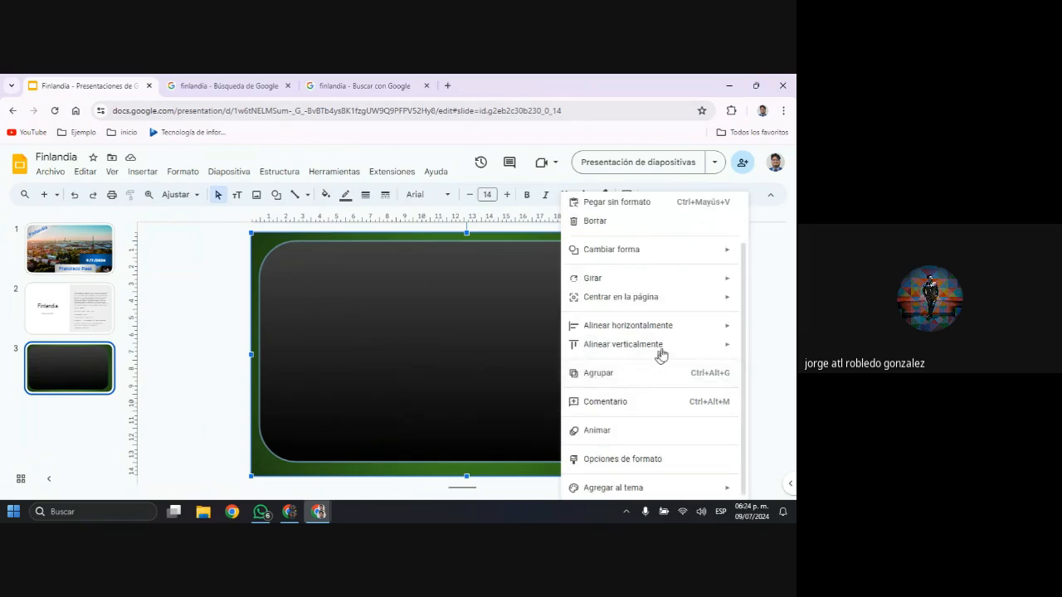
{"action": "mouse_move", "coordinate": [682, 334]}
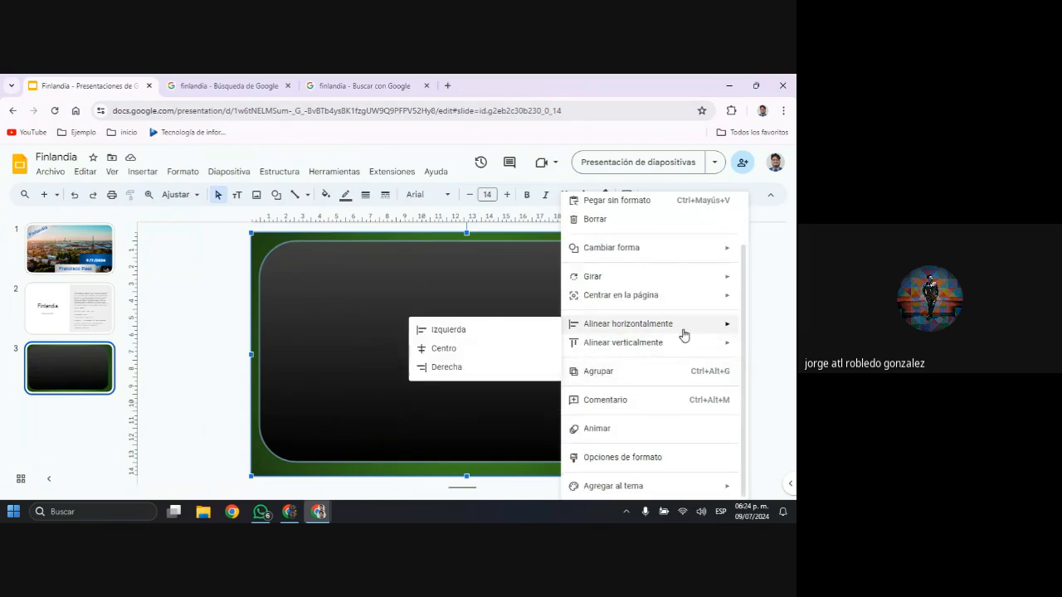
{"action": "mouse_move", "coordinate": [685, 353]}
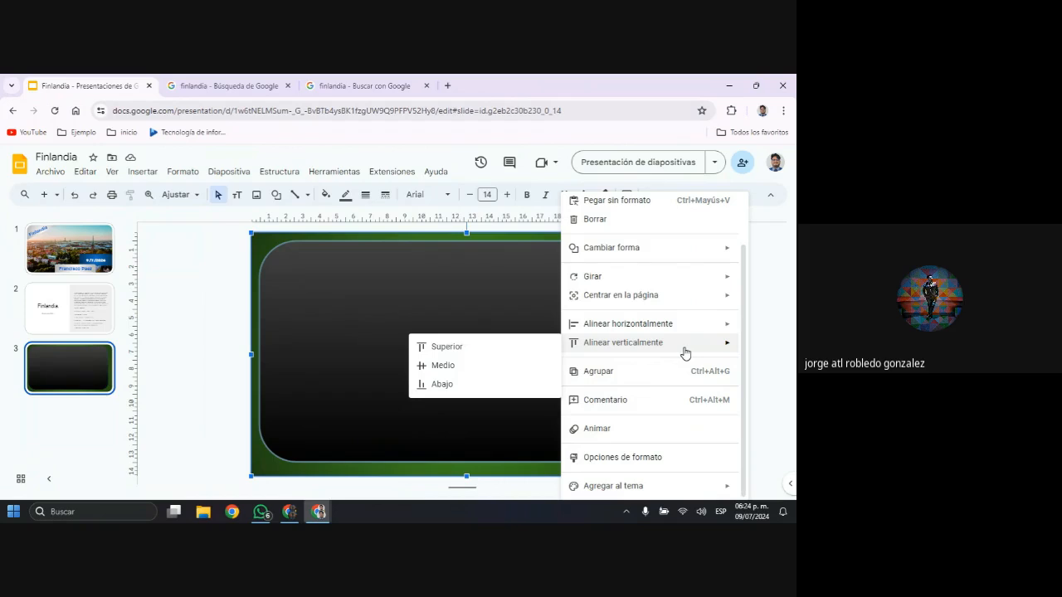
{"action": "scroll", "coordinate": [688, 421], "scroll_direction": "up", "scroll_amount": 2}
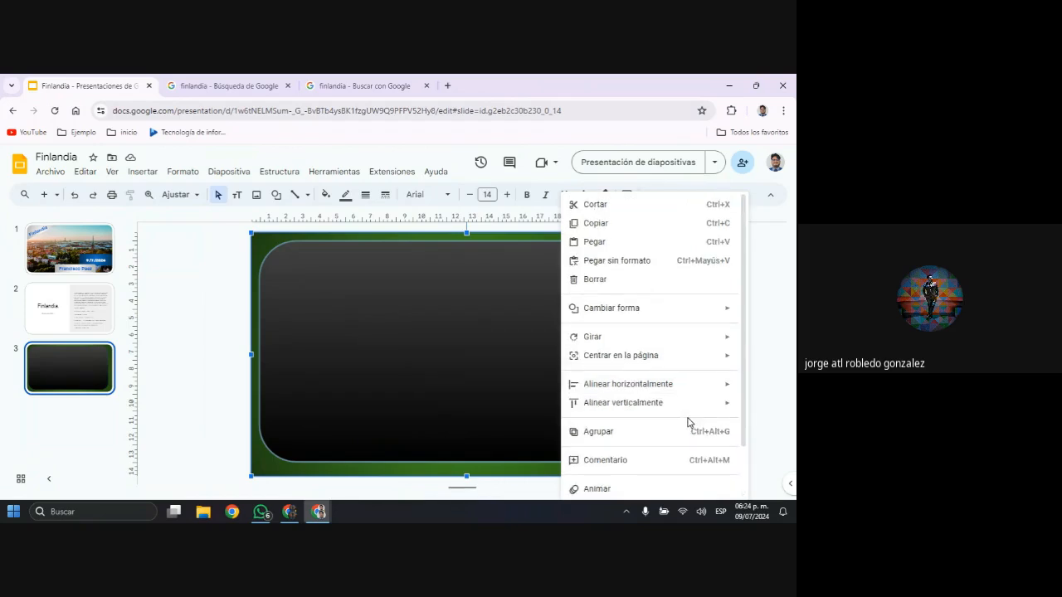
{"action": "mouse_move", "coordinate": [723, 338]}
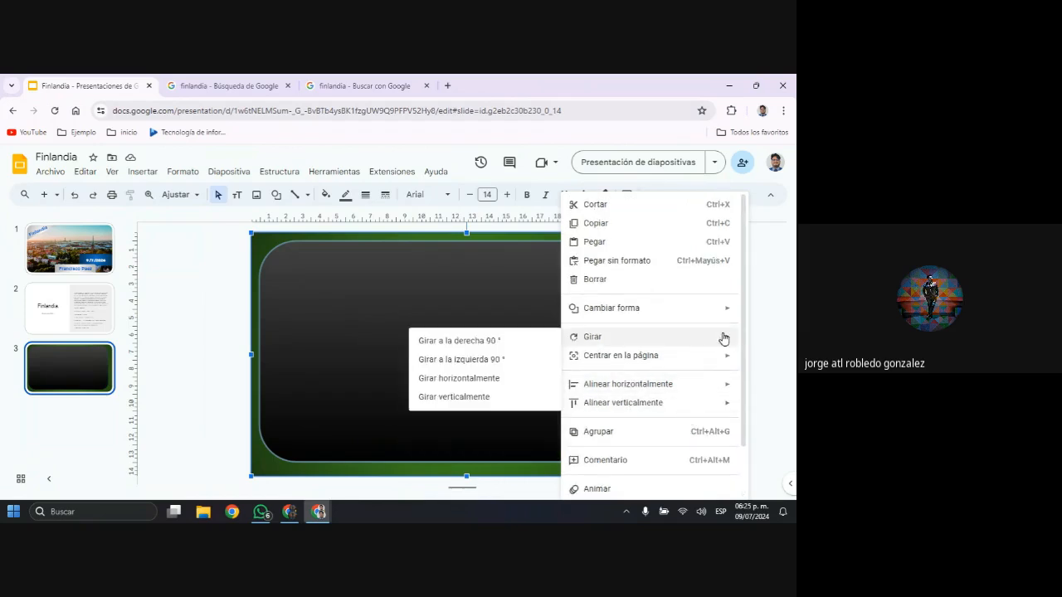
{"action": "mouse_move", "coordinate": [732, 388]}
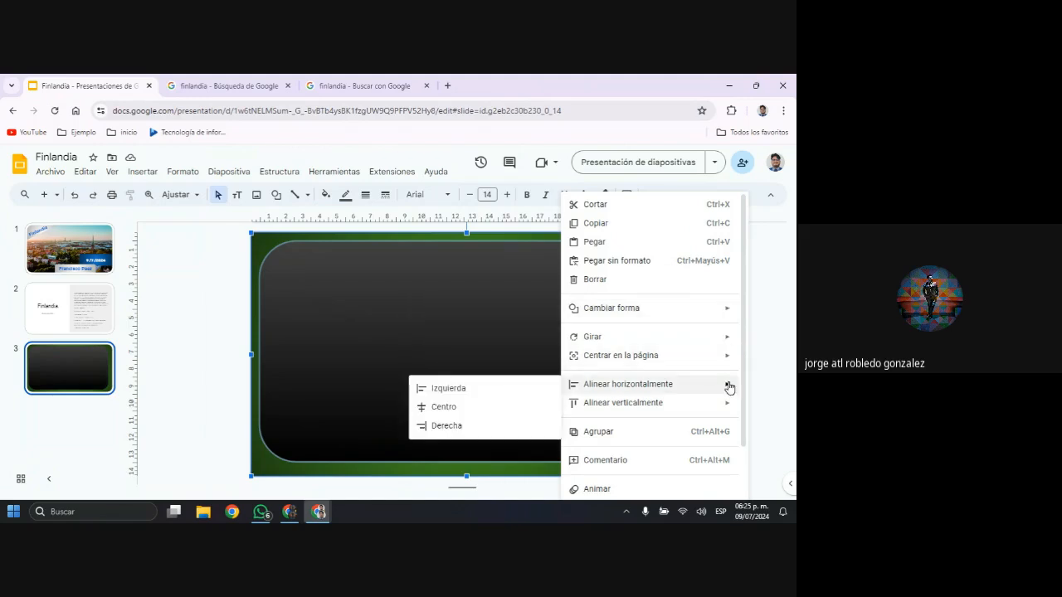
{"action": "left_click", "coordinate": [474, 407]}
Align the green rectangle and the black rounded rectangle vertically by their middles, then deselect them
{"action": "right_click", "coordinate": [576, 358]}
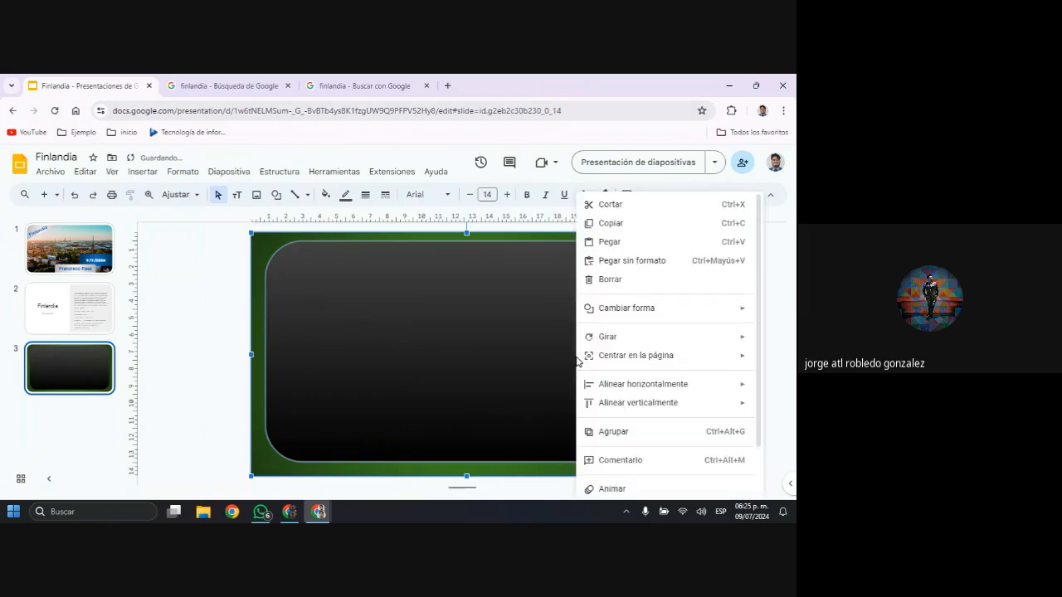
{"action": "mouse_move", "coordinate": [676, 415]}
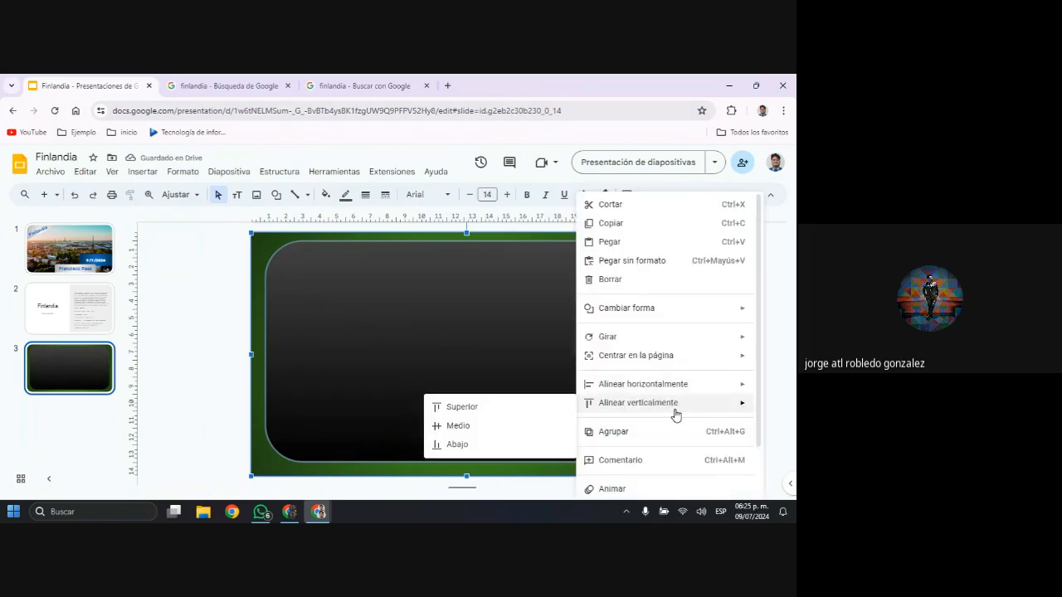
{"action": "left_click", "coordinate": [518, 427]}
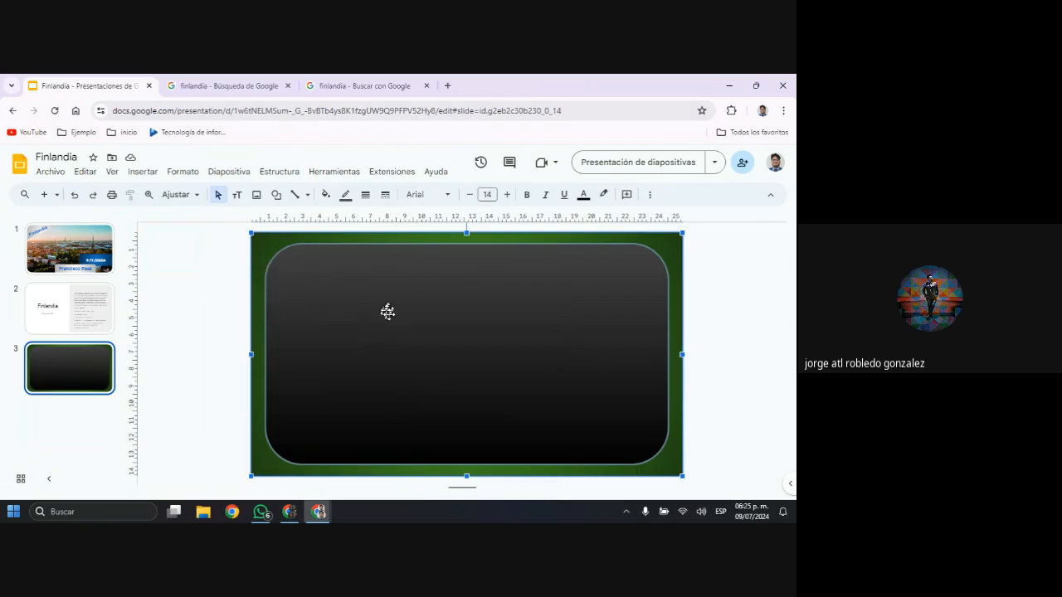
{"action": "left_click", "coordinate": [214, 357]}
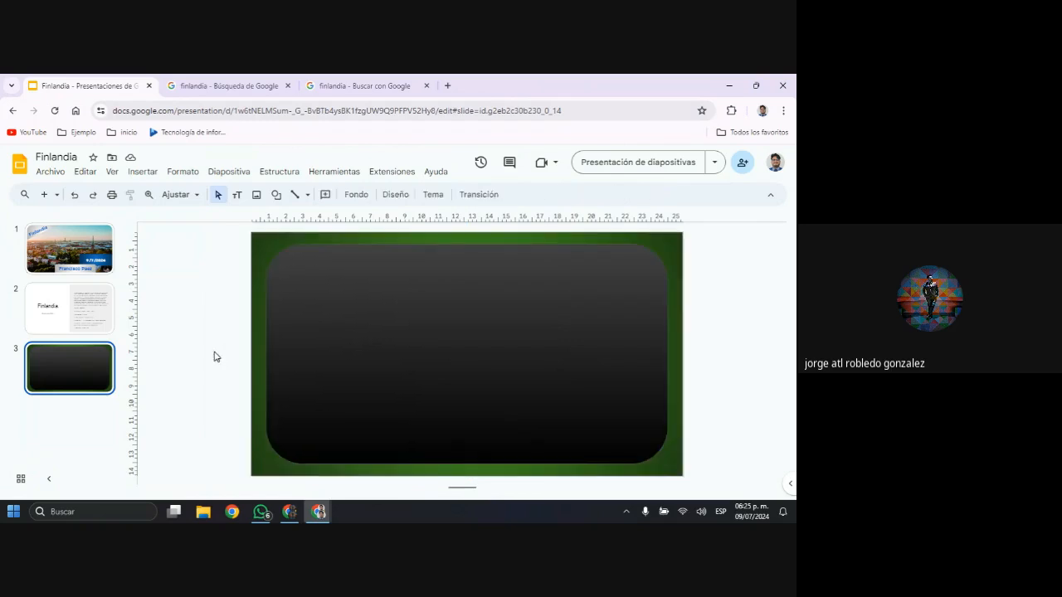
Reduce the corner rounding of the black rounded rectangle to roughly half its current radius
{"action": "left_click", "coordinate": [214, 357]}
{"action": "left_click", "coordinate": [504, 345]}
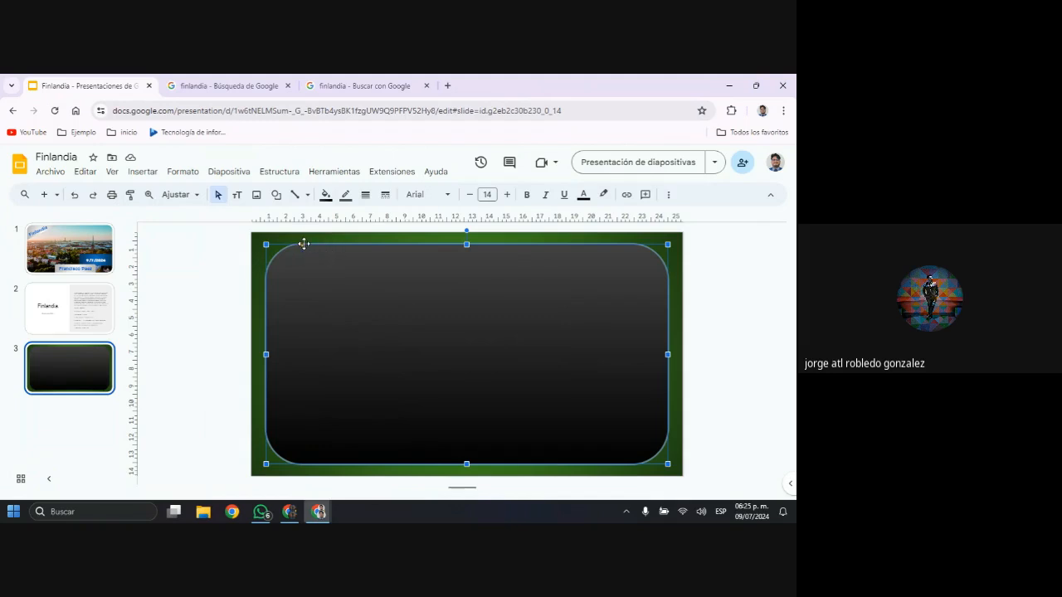
{"action": "left_click_drag", "start_coordinate": [301, 244], "coordinate": [292, 244]}
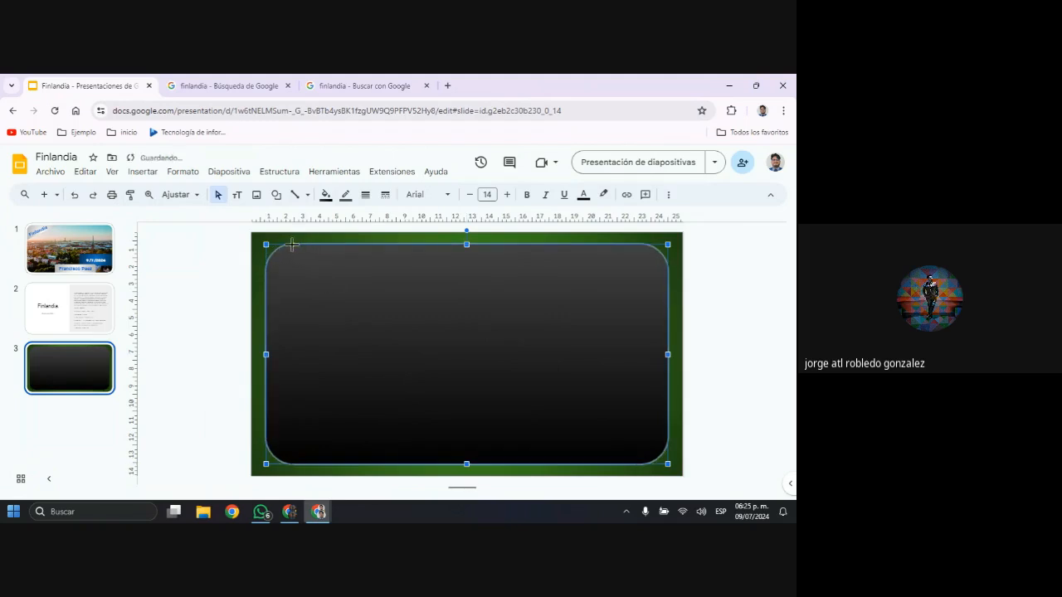
{"action": "left_click", "coordinate": [730, 301]}
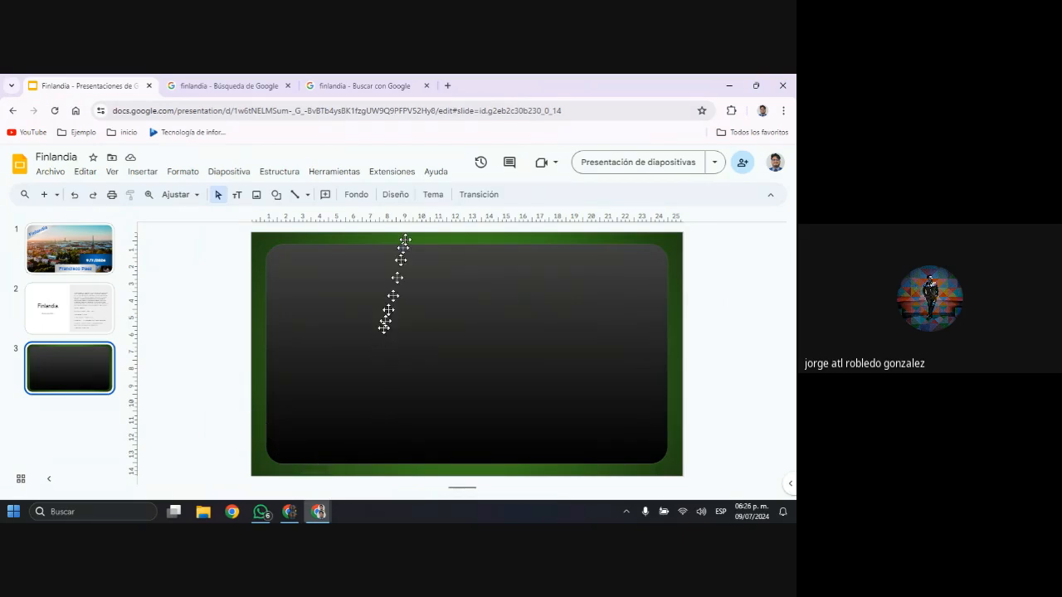
Draw a rounded rectangle about 10.5 by 12 cm inside the left half of the black shape and reduce its corner rounding
{"action": "left_click", "coordinate": [275, 197]}
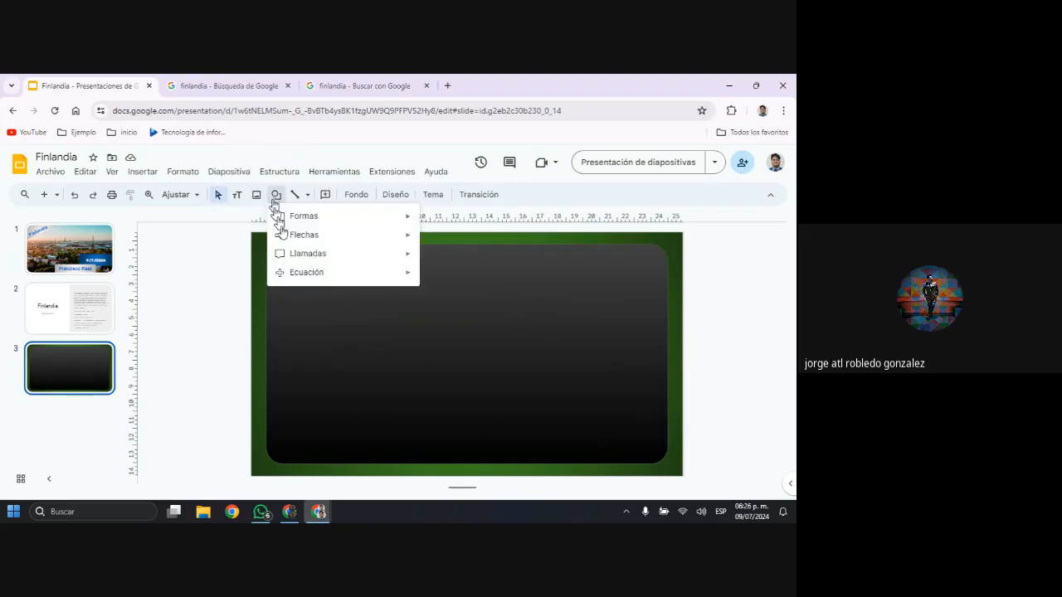
{"action": "mouse_move", "coordinate": [323, 219]}
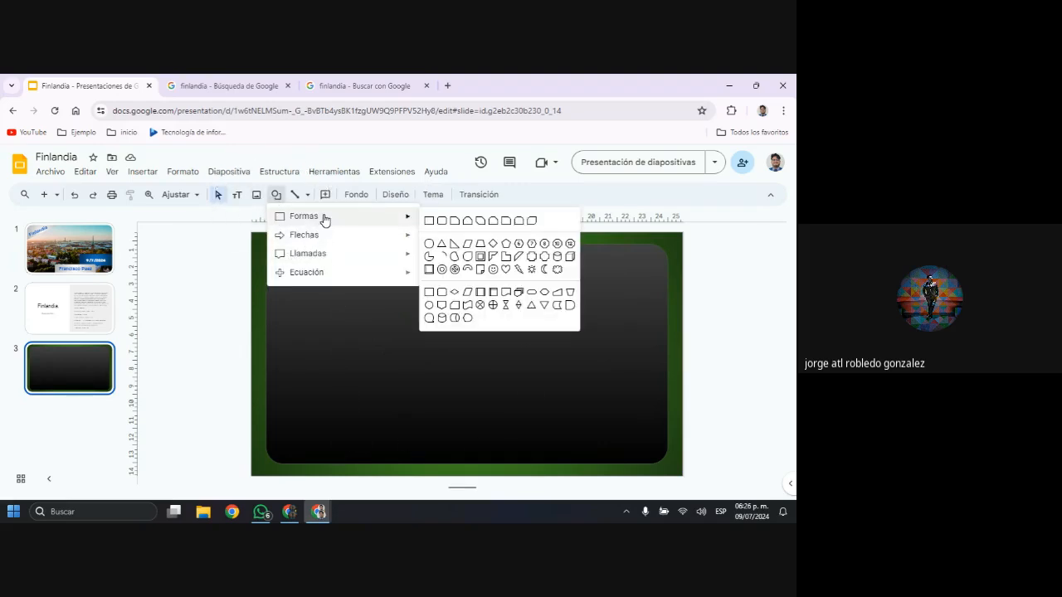
{"action": "left_click", "coordinate": [440, 223]}
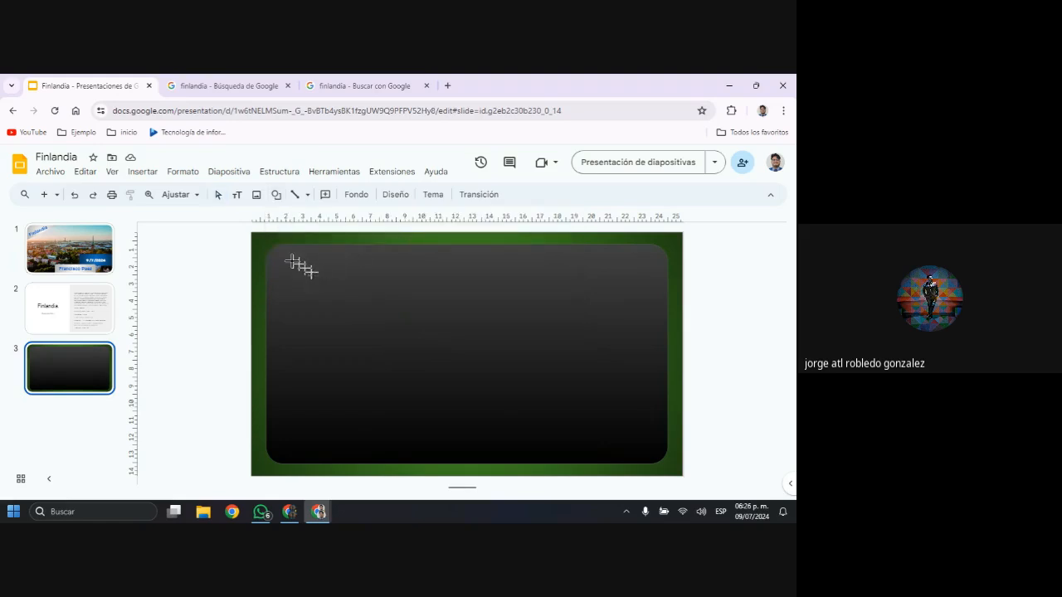
{"action": "left_click_drag", "start_coordinate": [276, 251], "coordinate": [467, 458]}
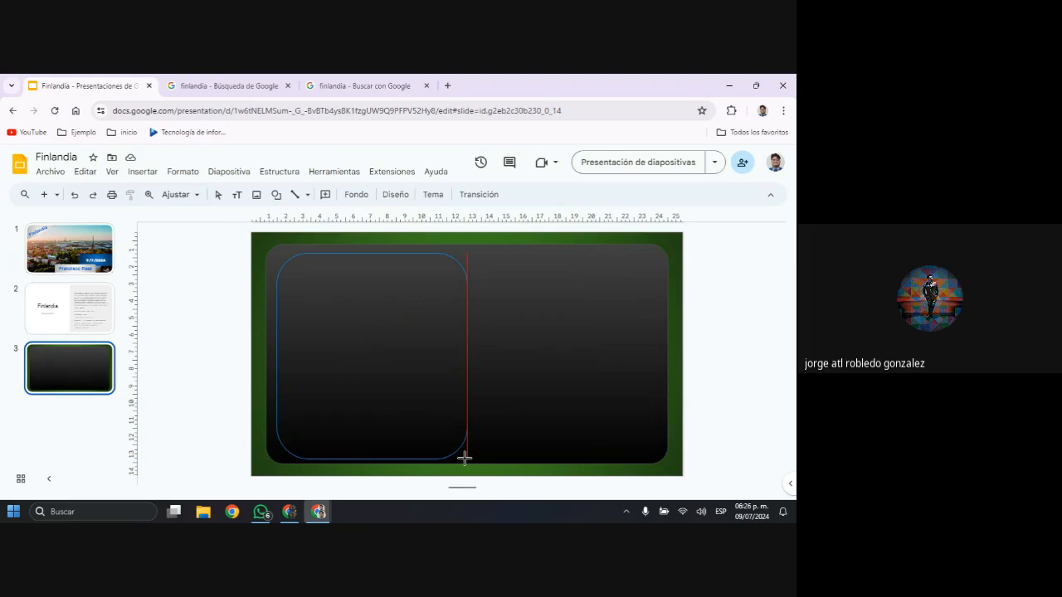
{"action": "left_click_drag", "start_coordinate": [464, 458], "coordinate": [454, 456]}
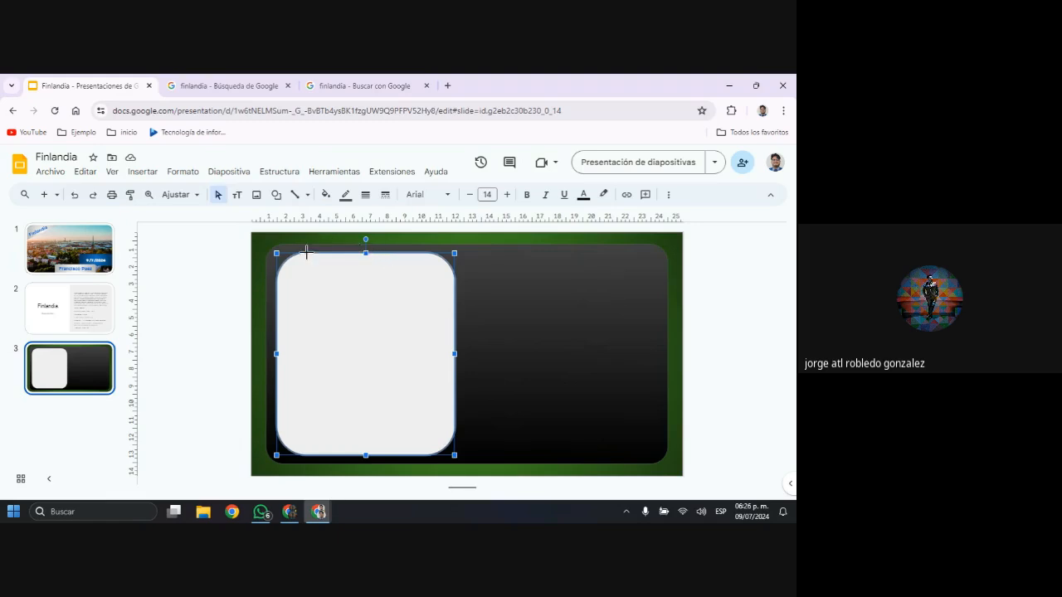
{"action": "left_click_drag", "start_coordinate": [306, 252], "coordinate": [291, 253]}
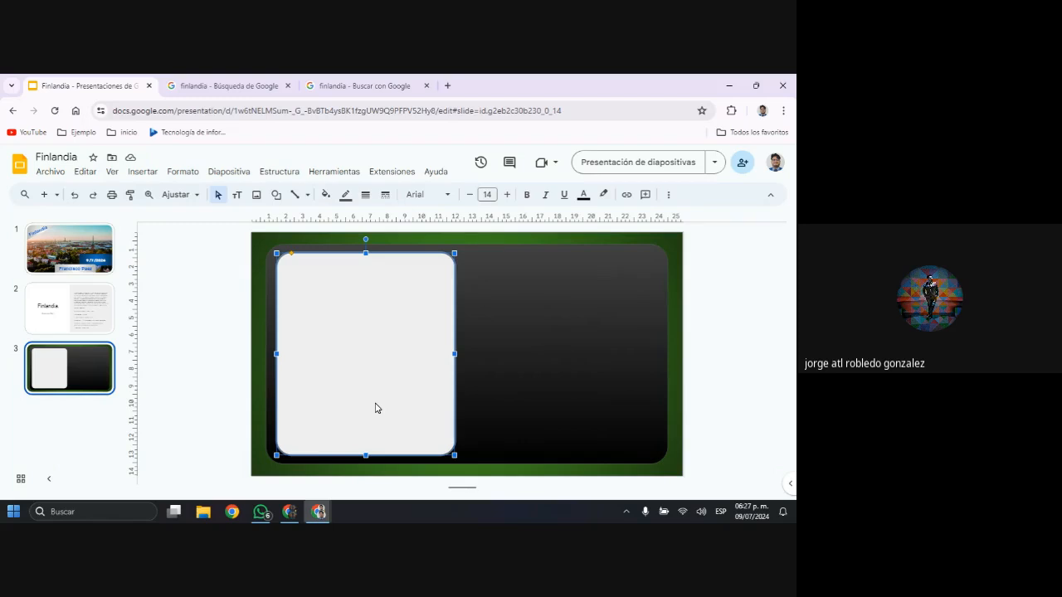
Fill the new rounded rectangle with the blue radial gradient
{"action": "left_click", "coordinate": [325, 194]}
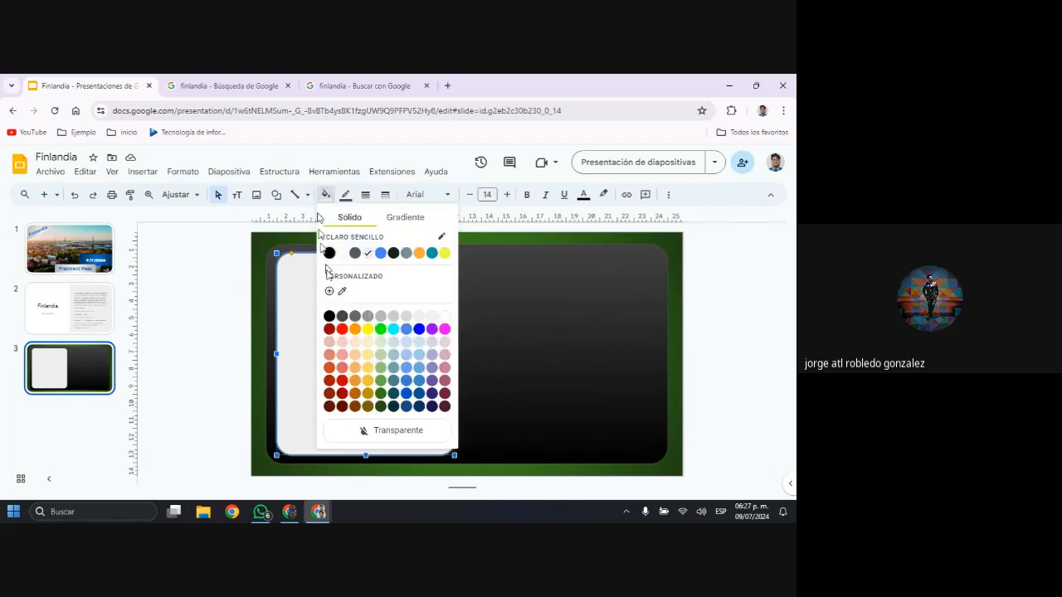
{"action": "left_click", "coordinate": [397, 218]}
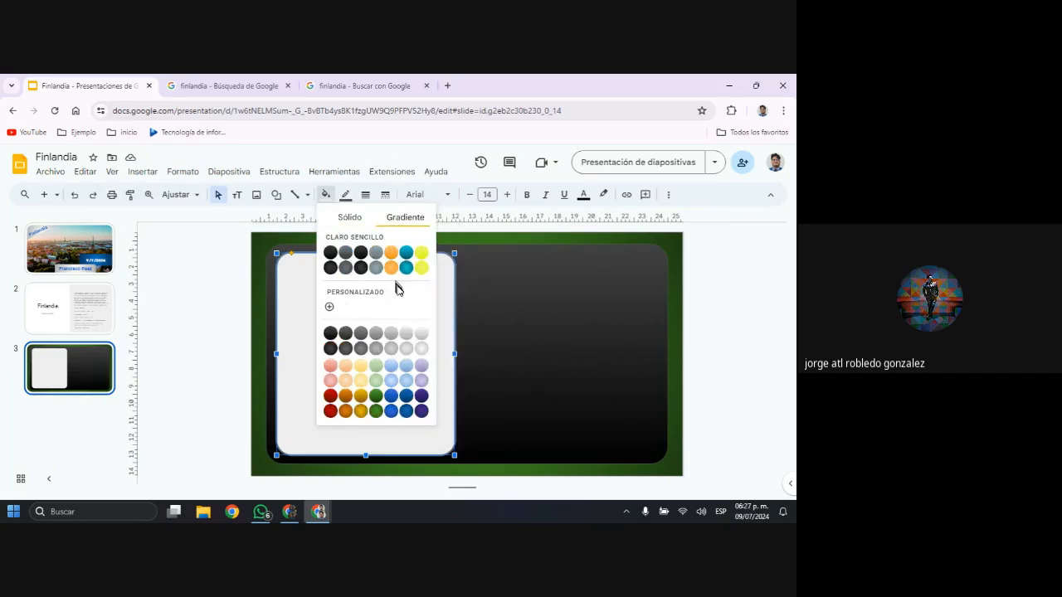
{"action": "left_click", "coordinate": [391, 411]}
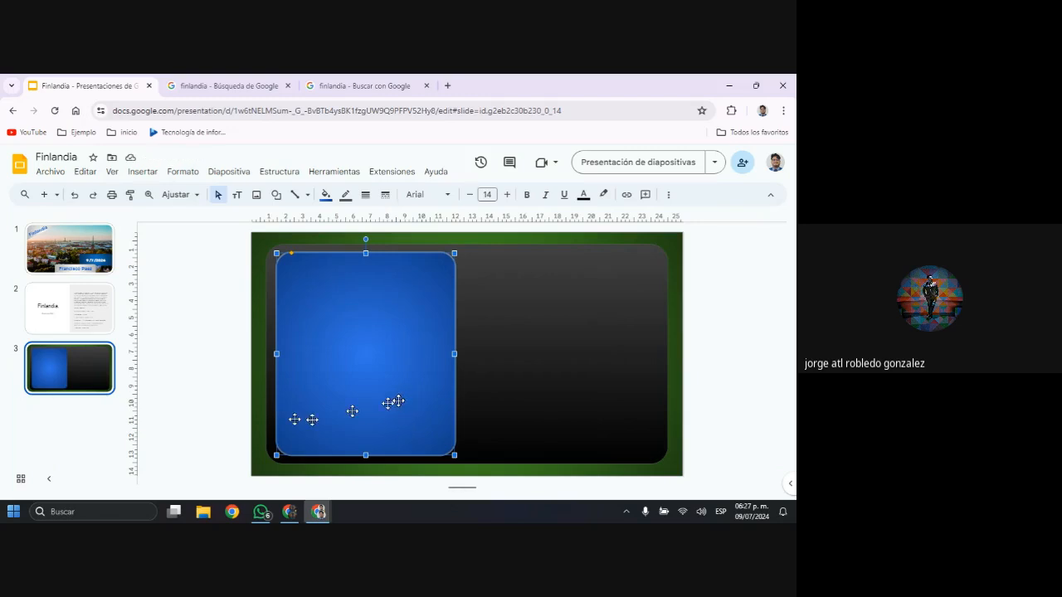
Copy the entire Finland information text from the text box on slide 2, keeping the original text in place
{"action": "left_click", "coordinate": [102, 321]}
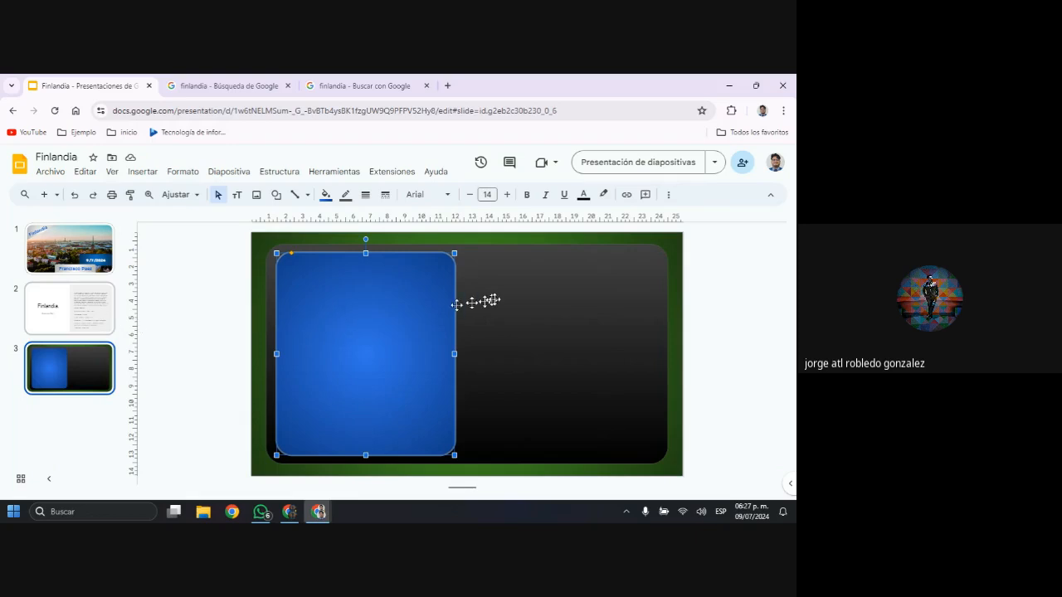
{"action": "double_click", "coordinate": [569, 319]}
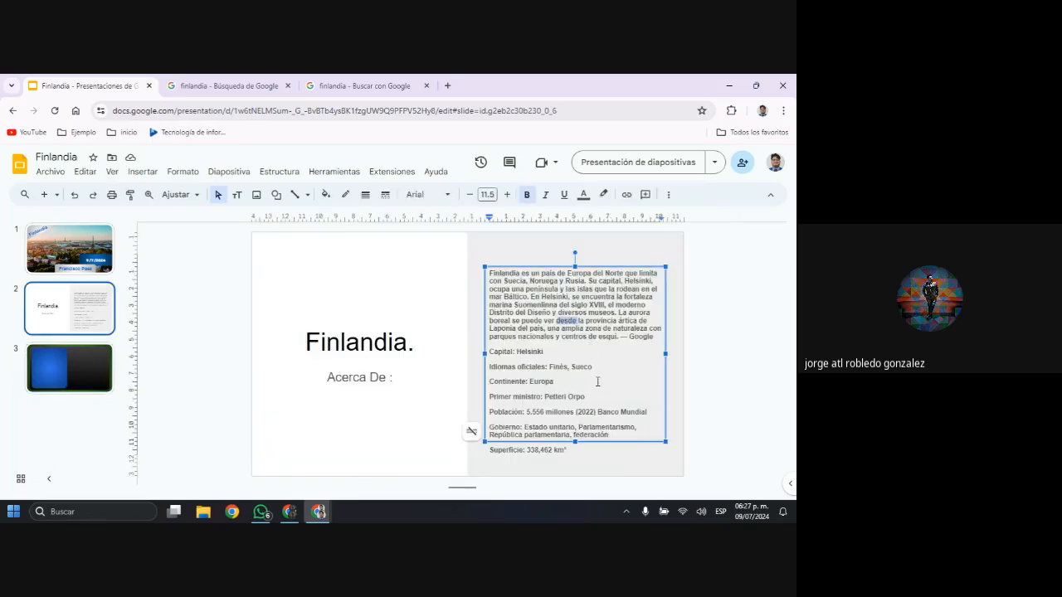
{"action": "key", "text": "ctrl+e"}
{"action": "left_click", "coordinate": [598, 382]}
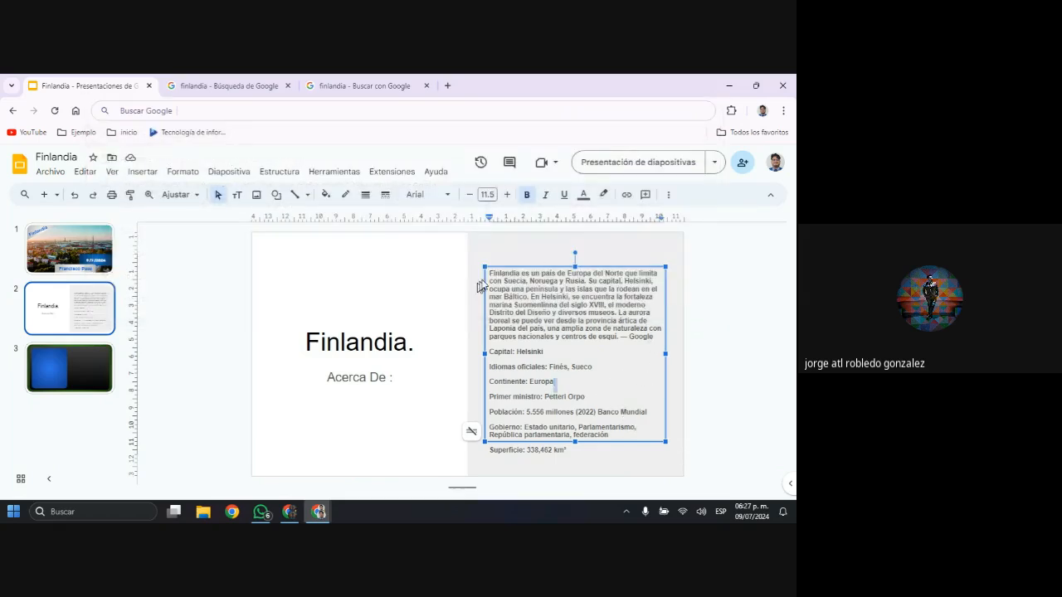
{"action": "left_click_drag", "start_coordinate": [489, 273], "coordinate": [591, 488]}
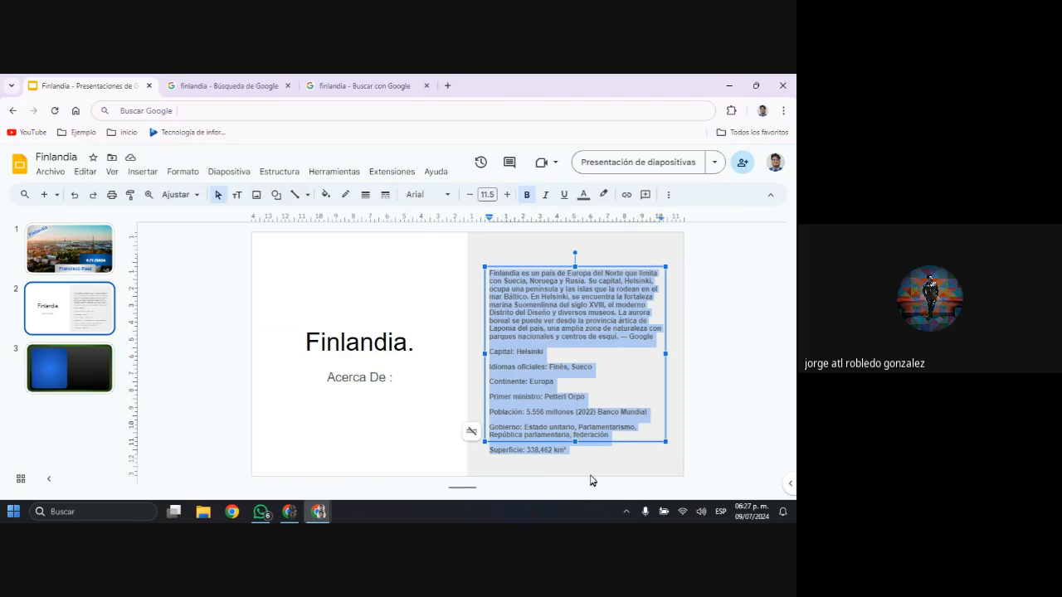
{"action": "key", "text": "Delete"}
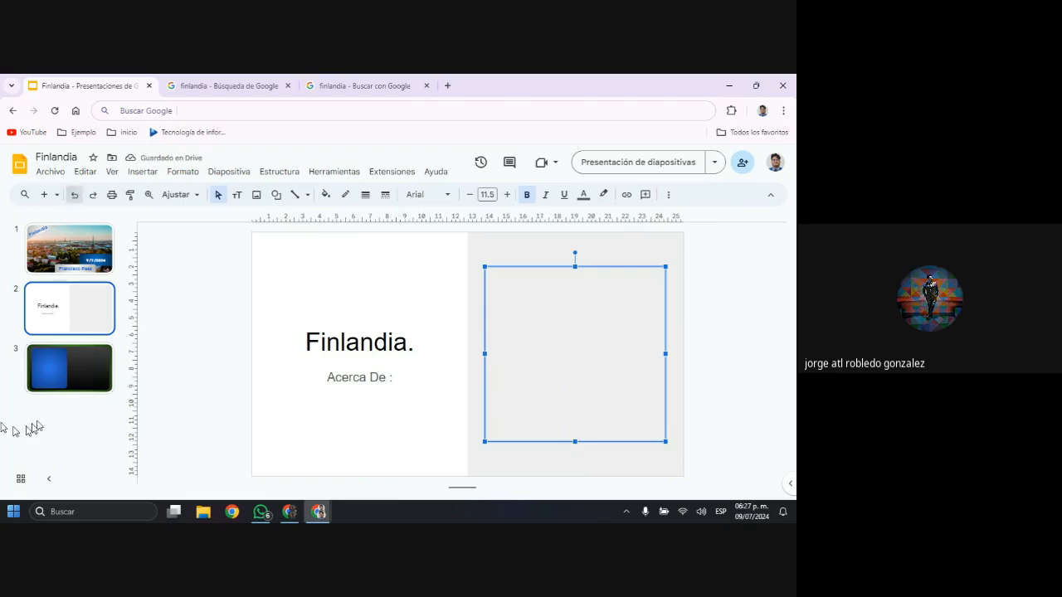
{"action": "key", "text": "ctrl+z"}
Paste the copied Finland information text into the blue rounded rectangle on slide 3
{"action": "left_click", "coordinate": [96, 373]}
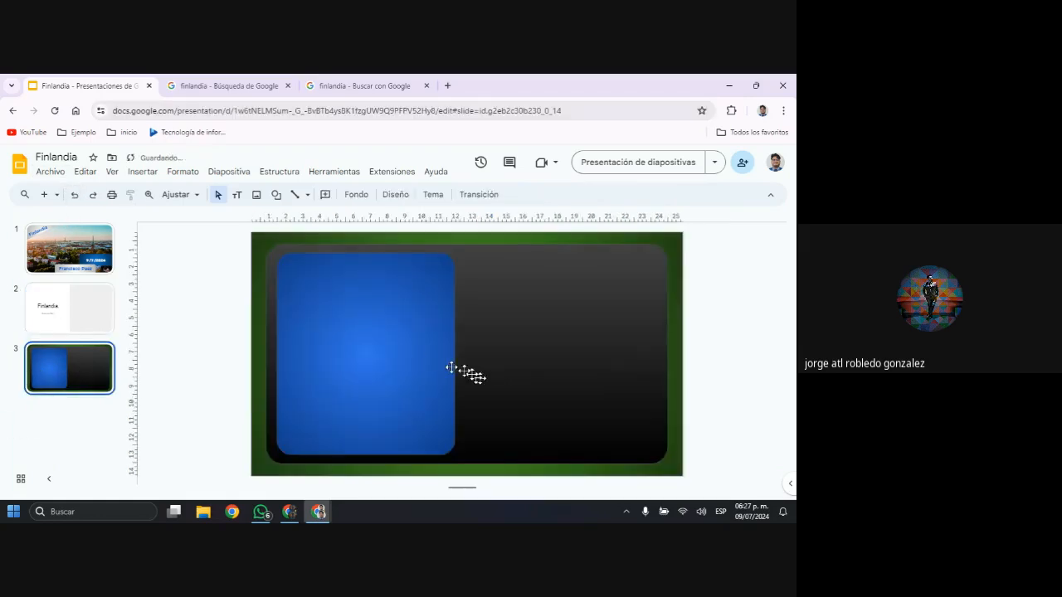
{"action": "left_click", "coordinate": [383, 345]}
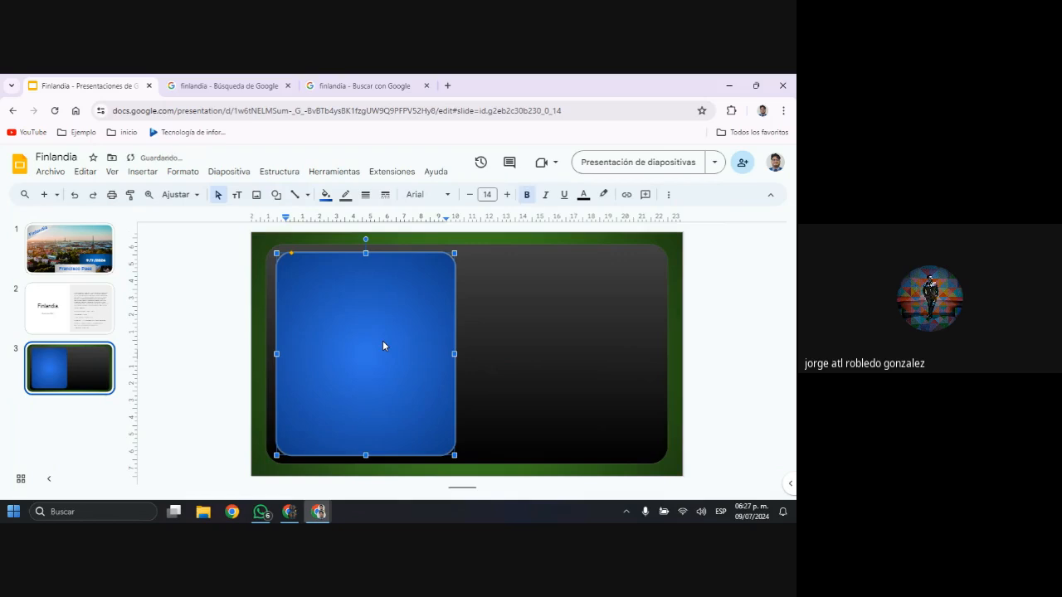
{"action": "key", "text": "ctrl+v"}
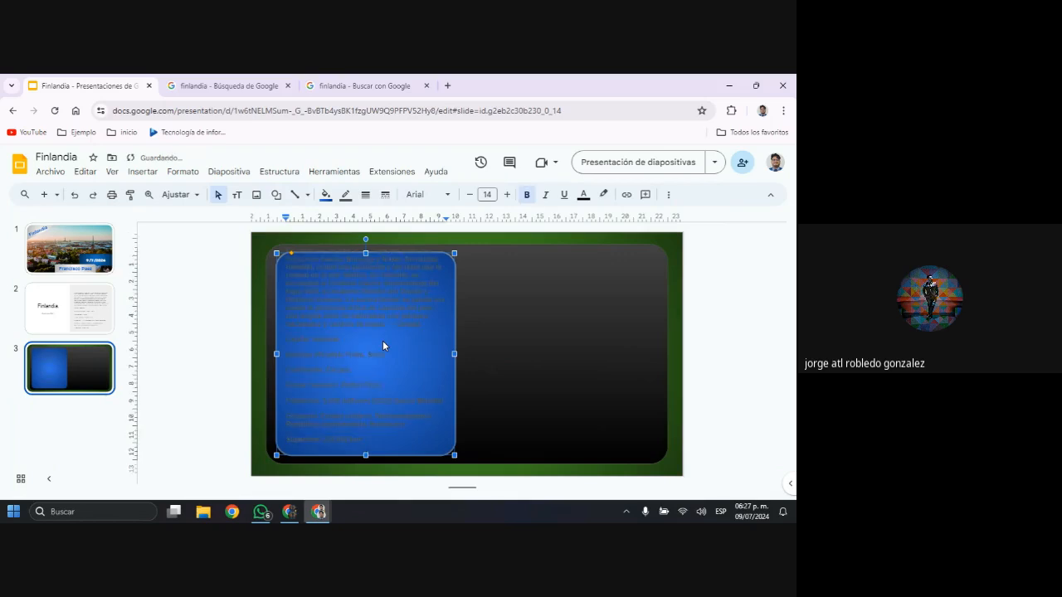
Change the font of all the Finland information text in the blue rounded rectangle to Lexend in the Media weight
{"action": "left_click", "coordinate": [382, 345]}
{"action": "left_click_drag", "start_coordinate": [289, 249], "coordinate": [422, 458]}
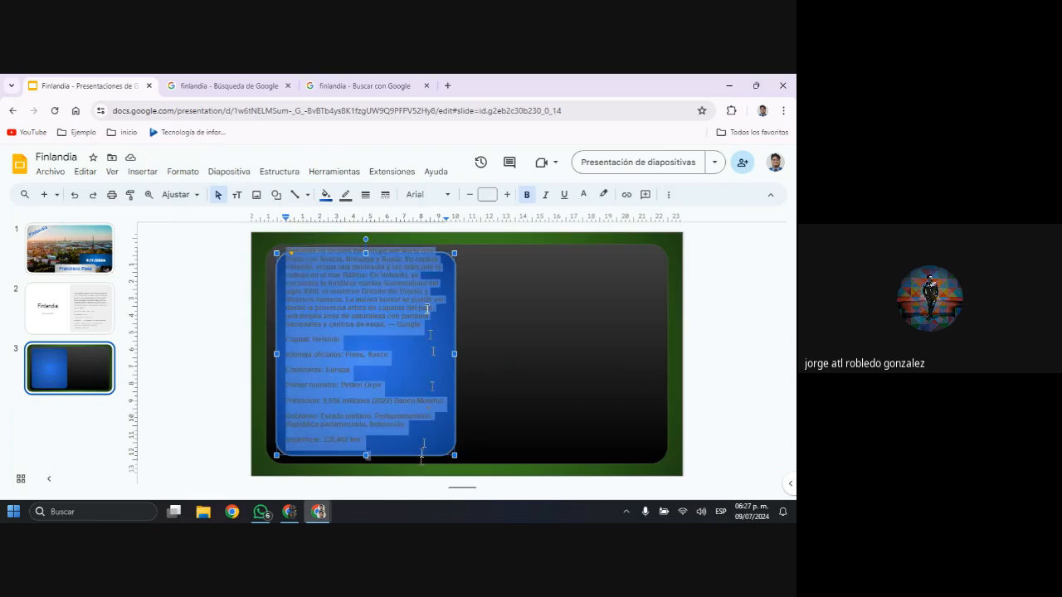
{"action": "left_click", "coordinate": [446, 195]}
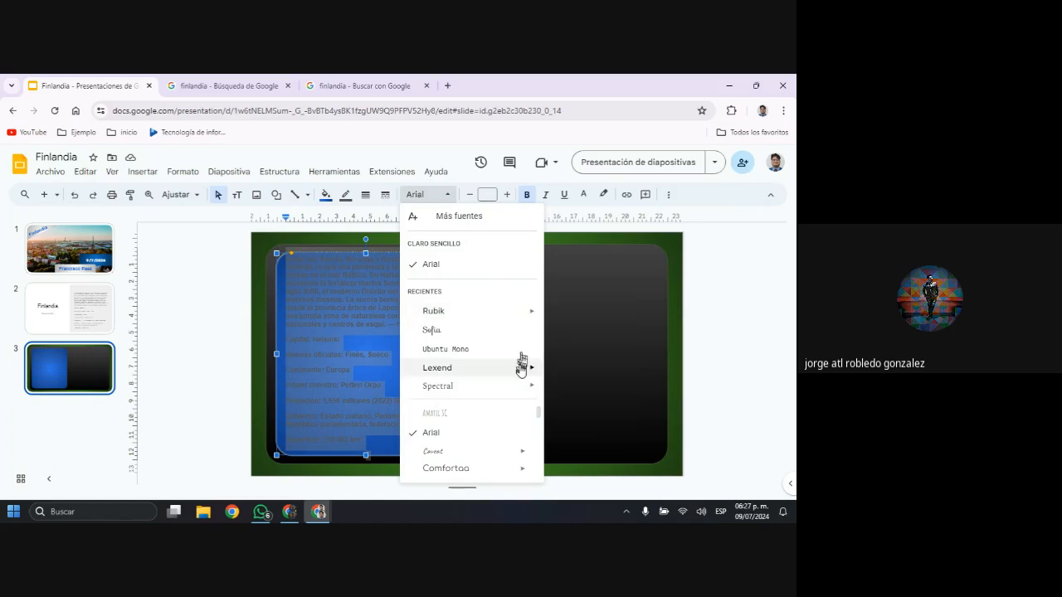
{"action": "mouse_move", "coordinate": [520, 368]}
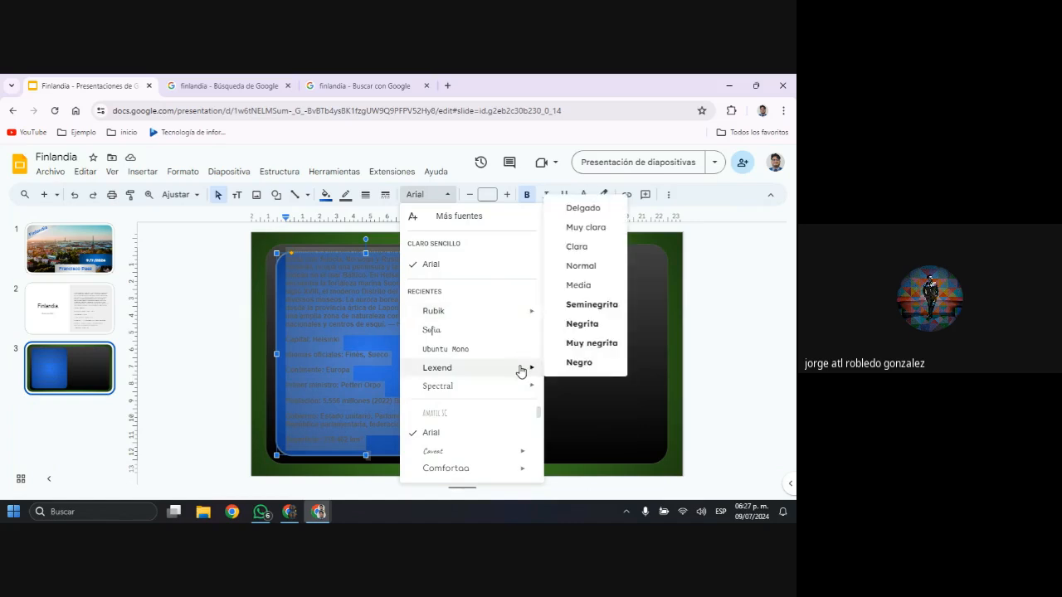
{"action": "left_click", "coordinate": [576, 285]}
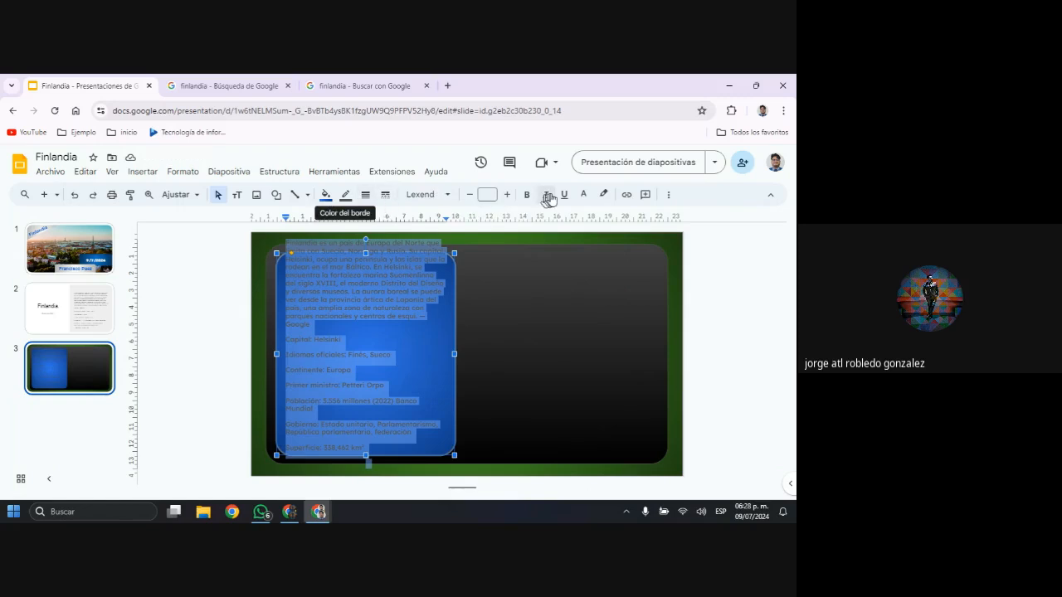
Make the selected Finland information text in the blue rounded rectangle white and bold
{"action": "left_click", "coordinate": [585, 197]}
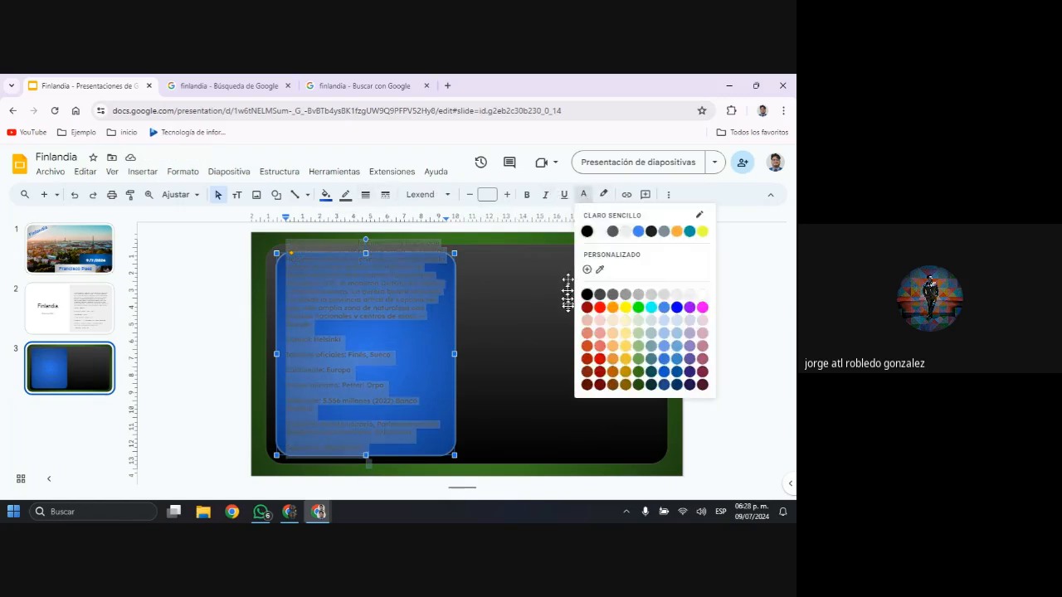
{"action": "left_click", "coordinate": [600, 232]}
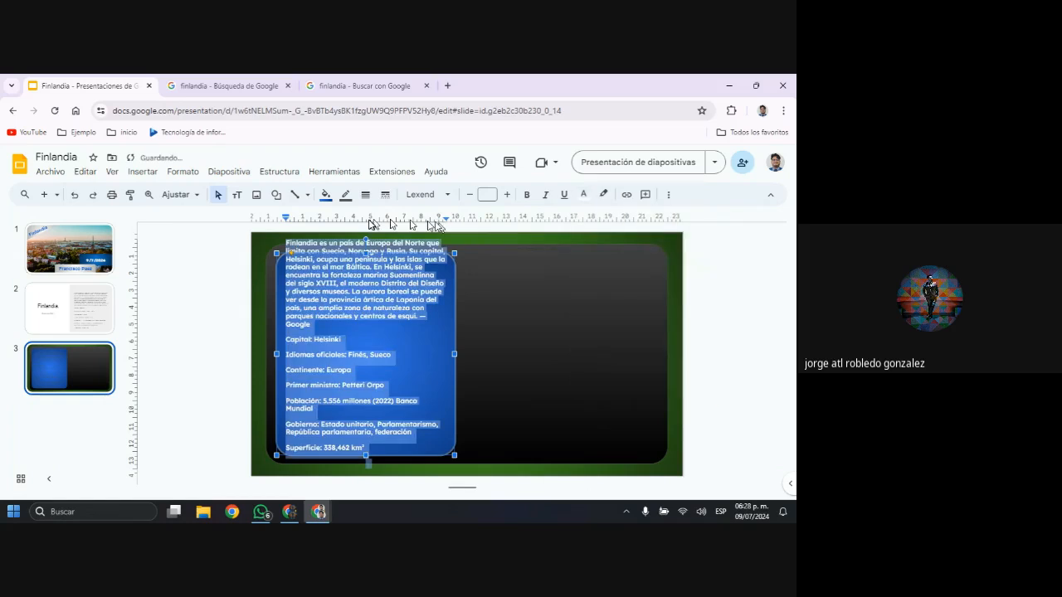
{"action": "left_click", "coordinate": [525, 197]}
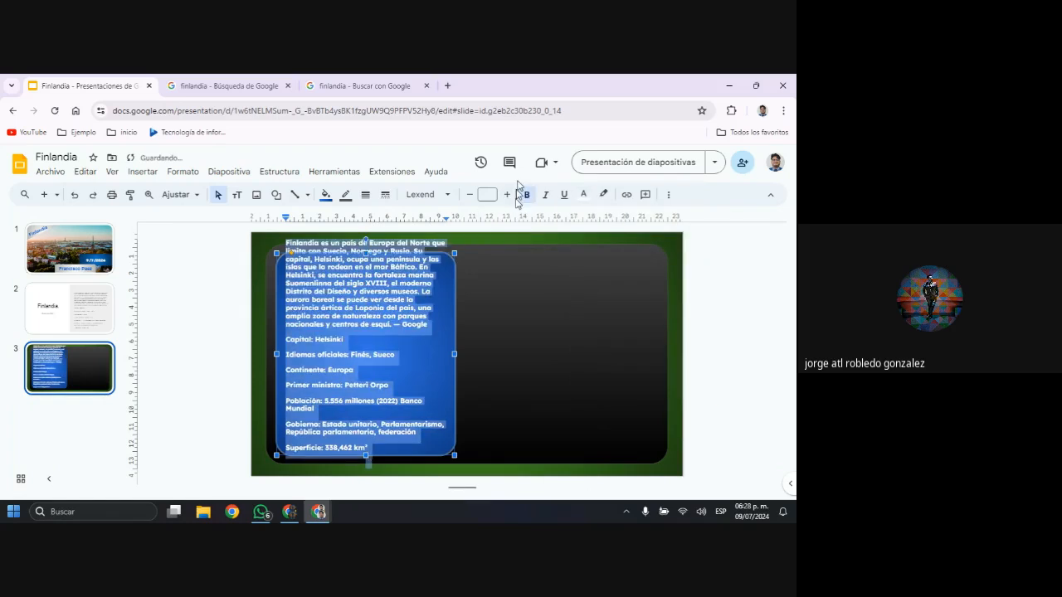
{"action": "left_click", "coordinate": [429, 324]}
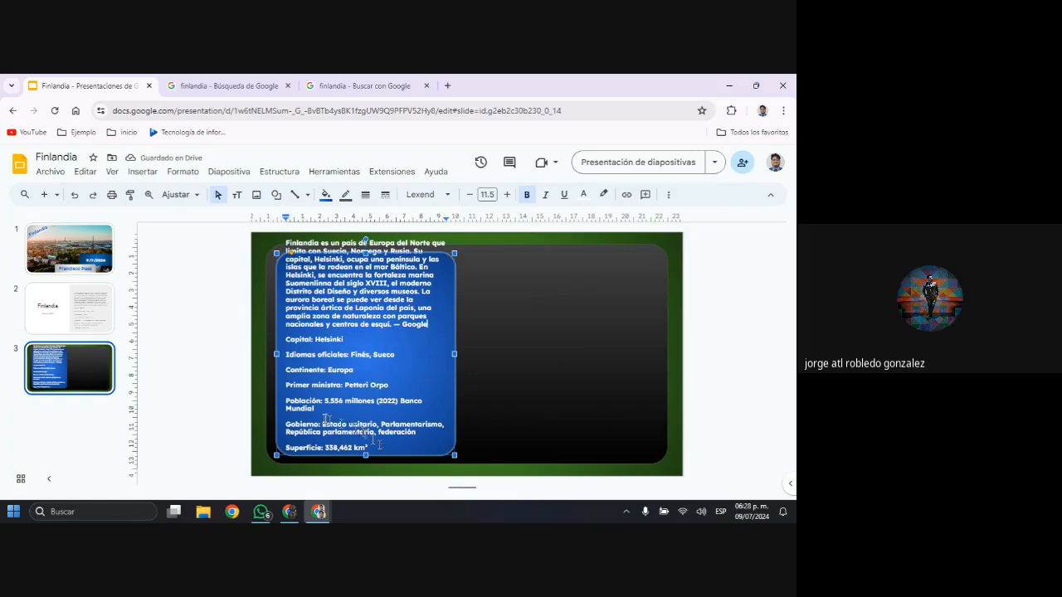
Delete the Superficie line from the blue panel's text and insert two blank lines above the first paragraph
{"action": "left_click_drag", "start_coordinate": [370, 448], "coordinate": [279, 448]}
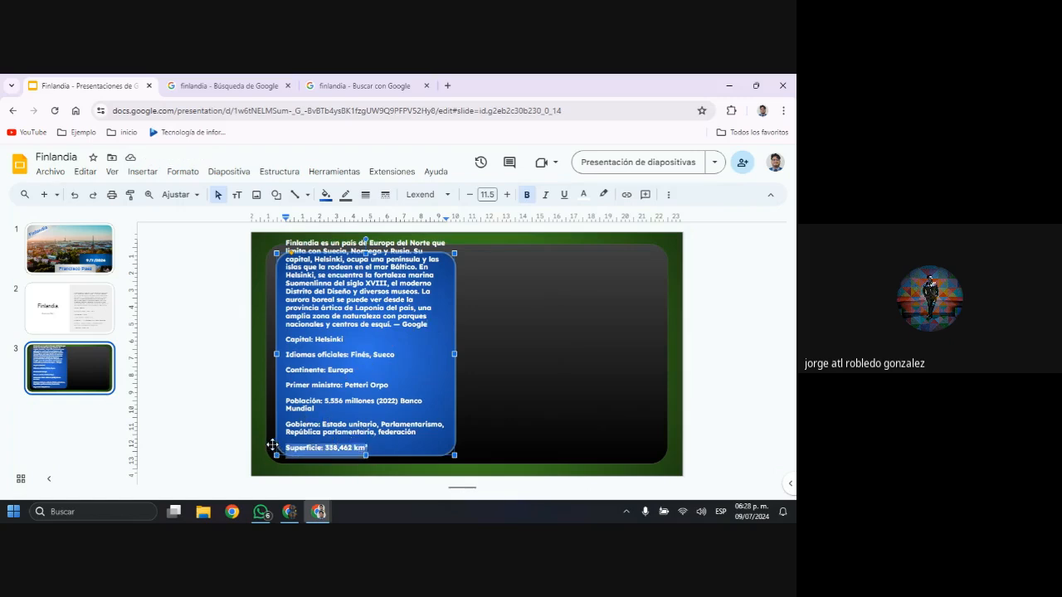
{"action": "key", "text": "BackSpace"}
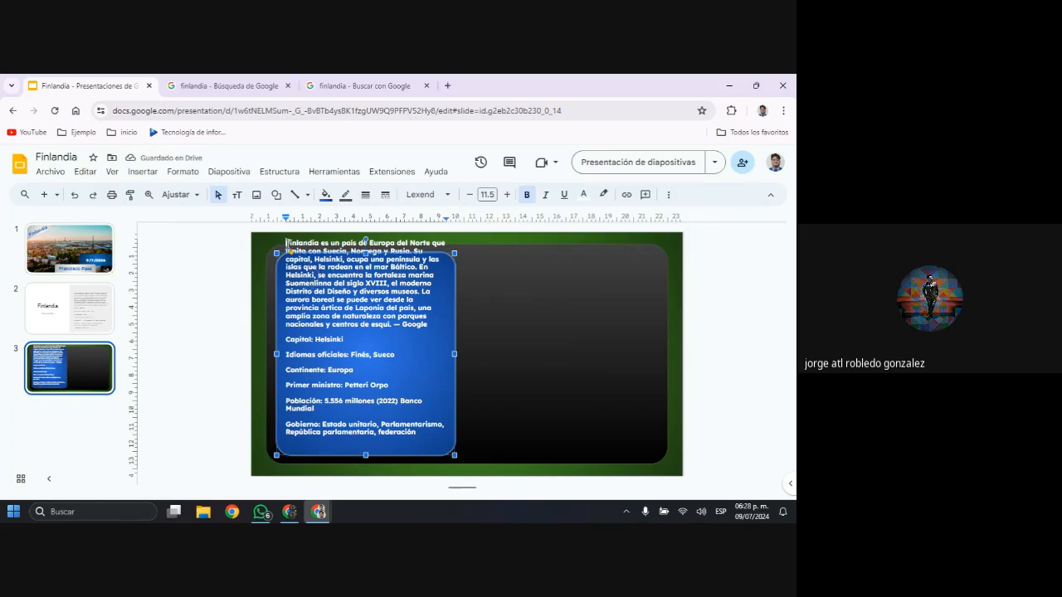
{"action": "key", "text": "Delete"}
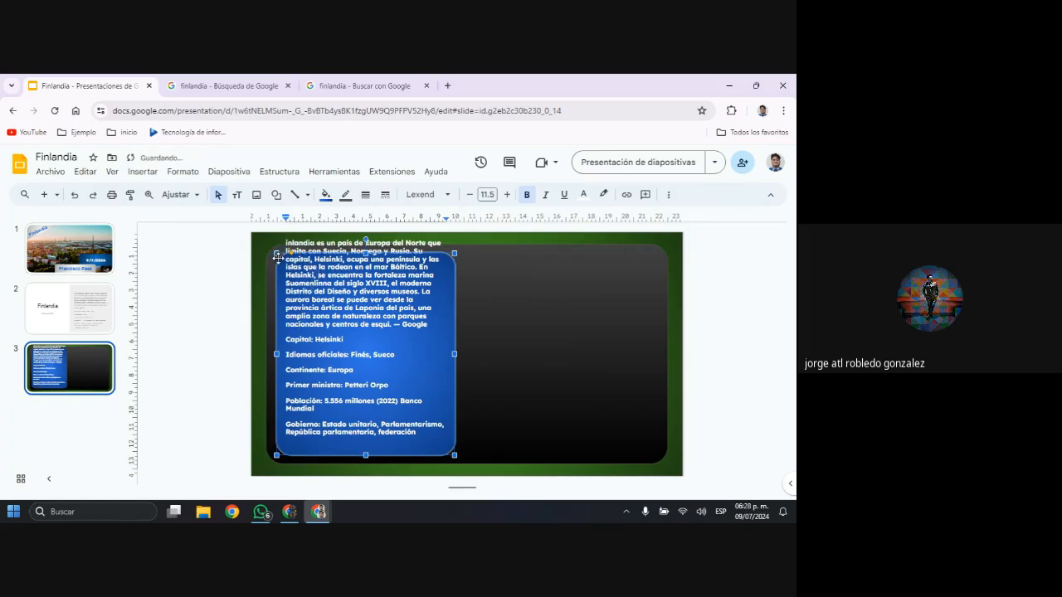
{"action": "key", "text": "ctrl+z"}
{"action": "key", "text": "Return"}
{"action": "key", "text": "Return"}
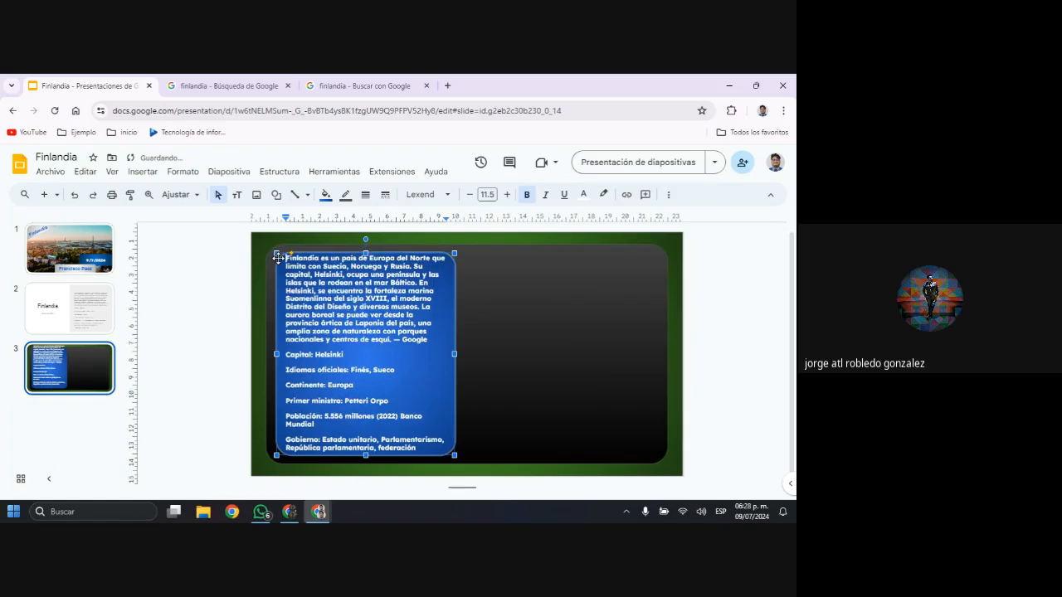
{"action": "key", "text": "Return"}
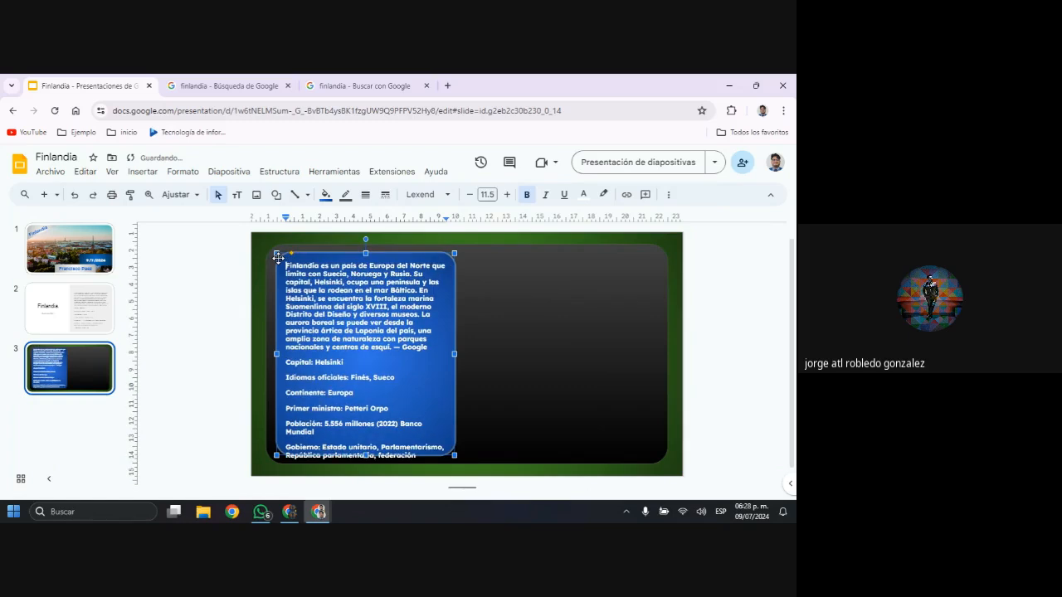
{"action": "key", "text": "BackSpace"}
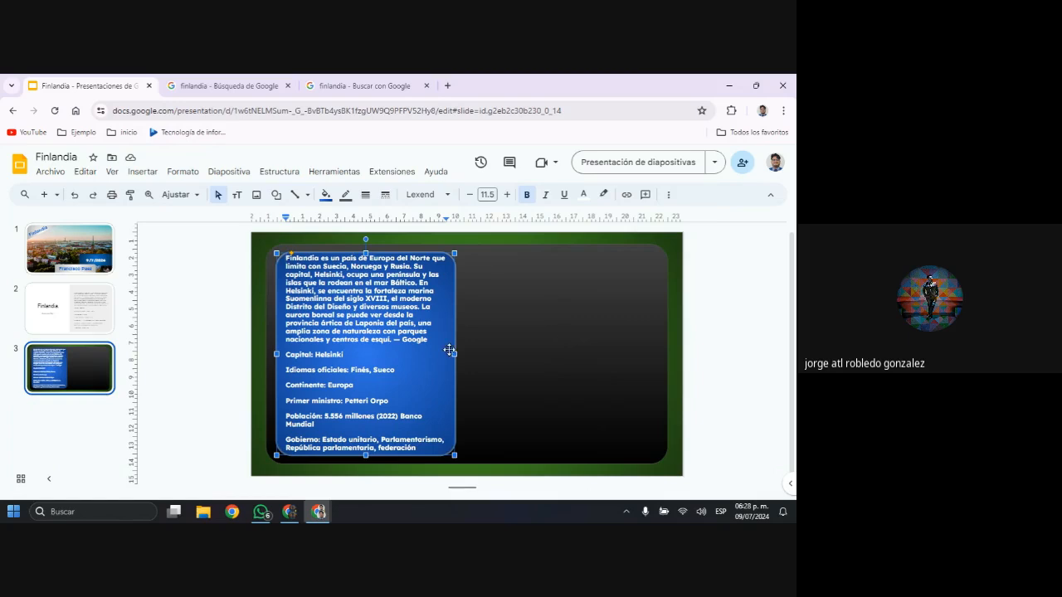
Justify the first paragraph of the Finland text in the blue panel
{"action": "left_click", "coordinate": [182, 171]}
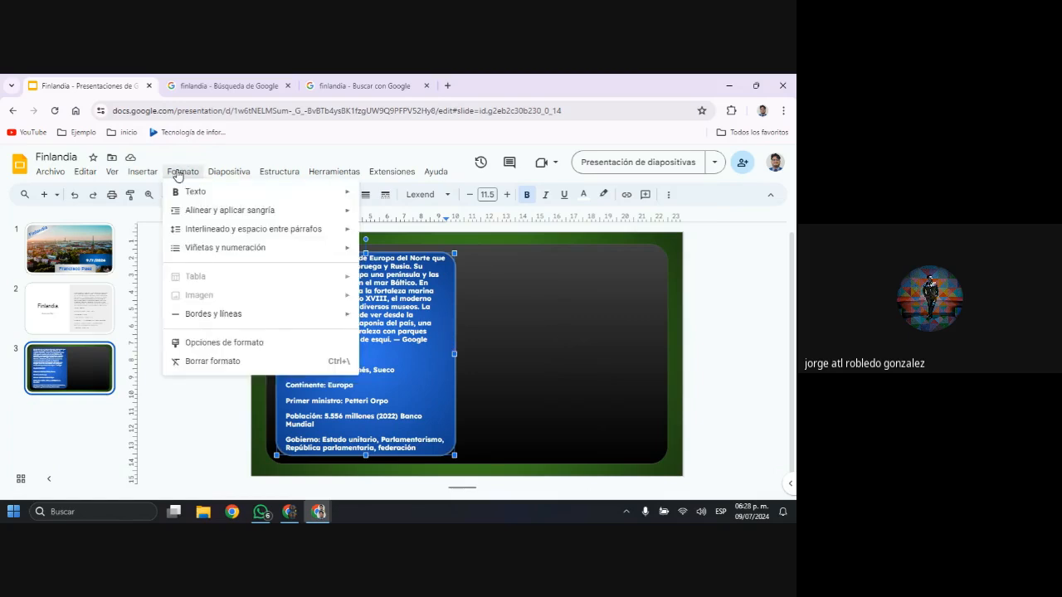
{"action": "mouse_move", "coordinate": [190, 209]}
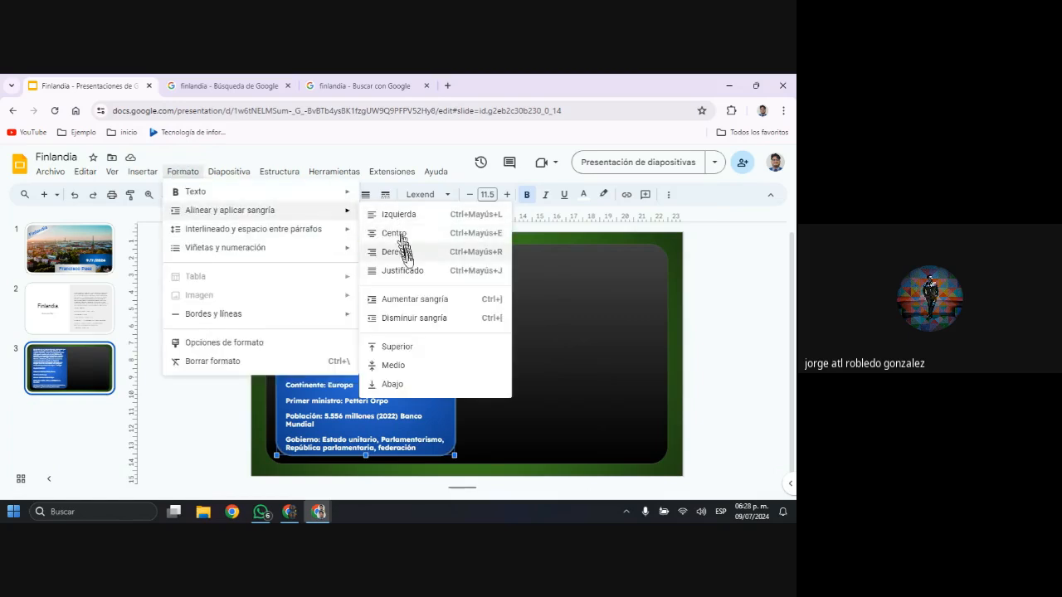
{"action": "left_click", "coordinate": [407, 271]}
{"action": "left_click", "coordinate": [494, 294]}
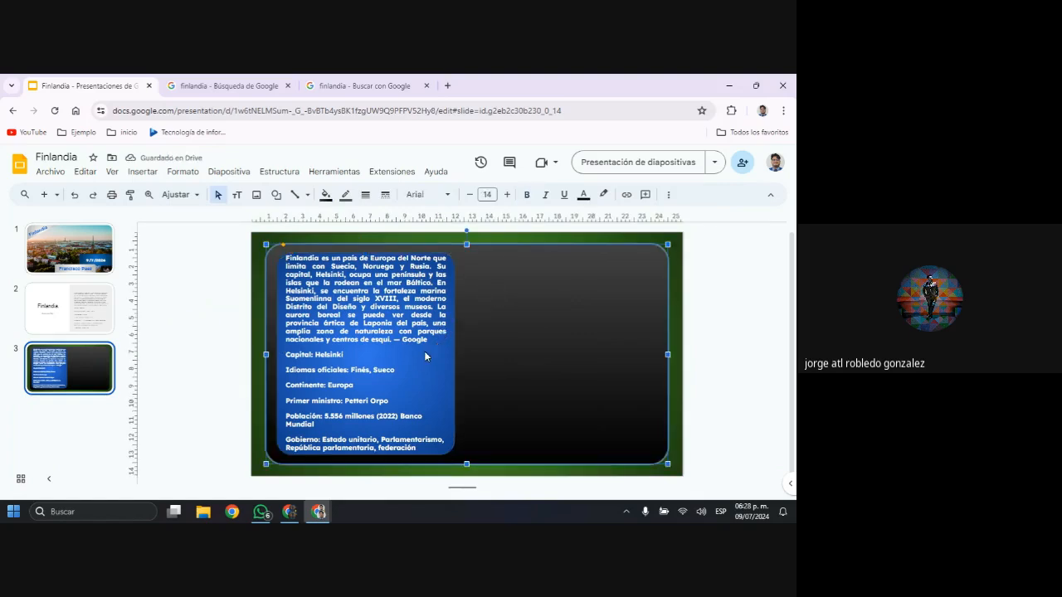
{"action": "key", "text": "ctrl+z"}
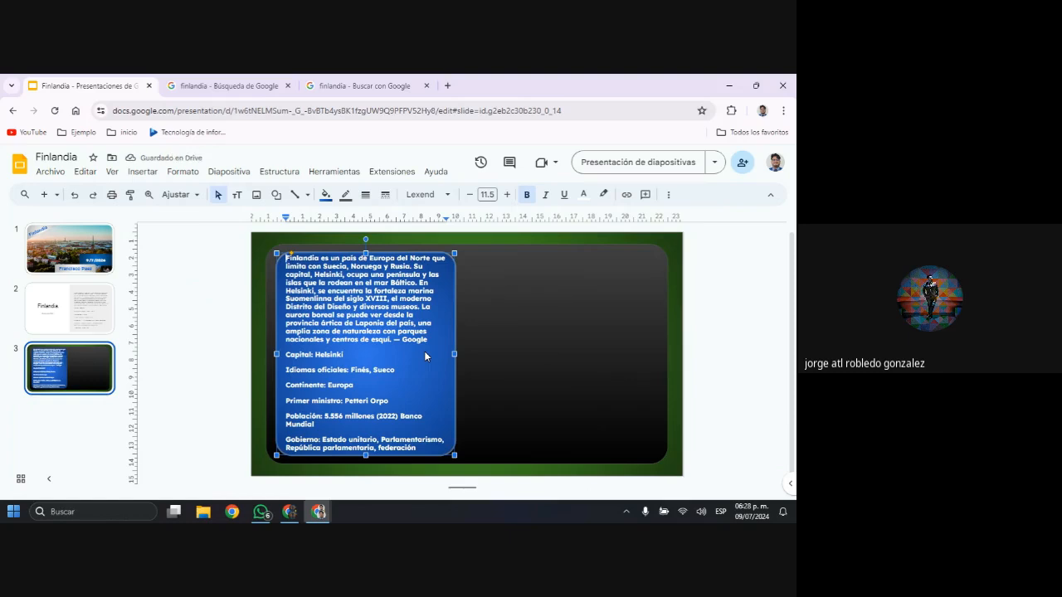
{"action": "key", "text": "ctrl+y"}
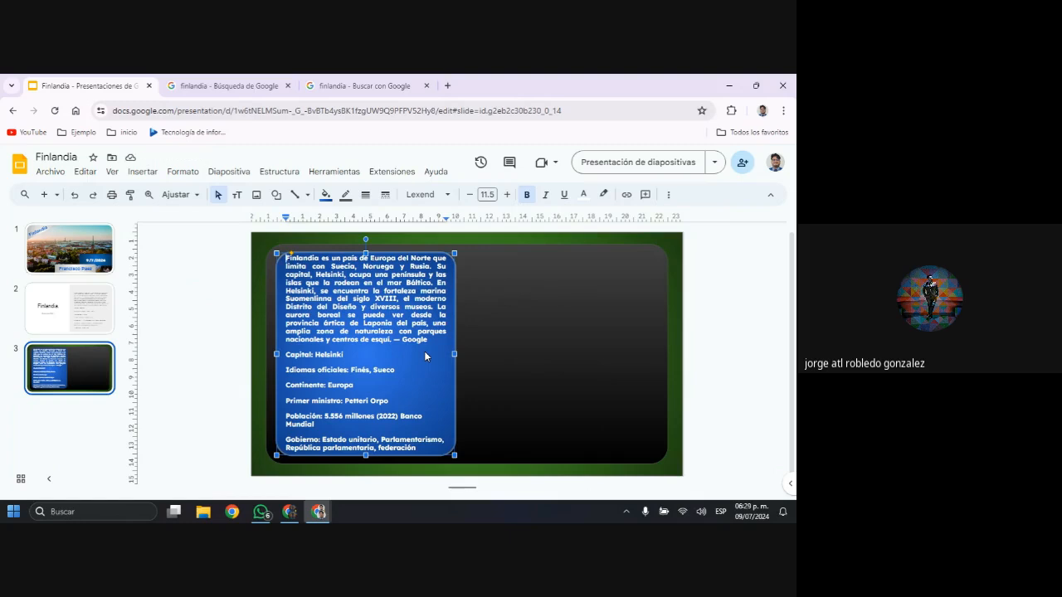
Switch to the Google image results for finlandia and look through them for a city or landscape photo
{"action": "left_click", "coordinate": [272, 83]}
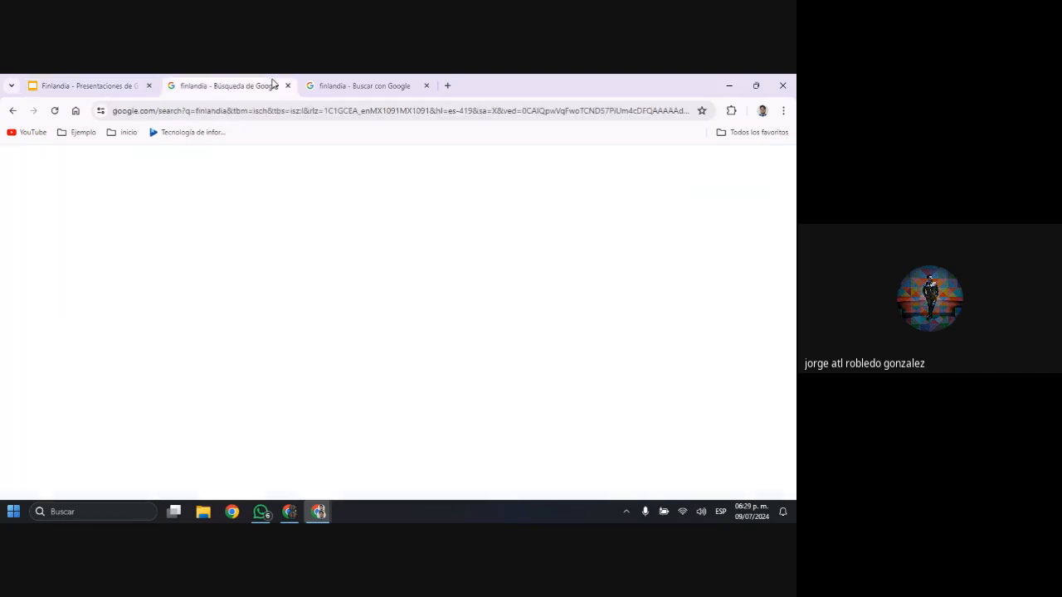
{"action": "scroll", "coordinate": [297, 349], "scroll_direction": "down", "scroll_amount": 5}
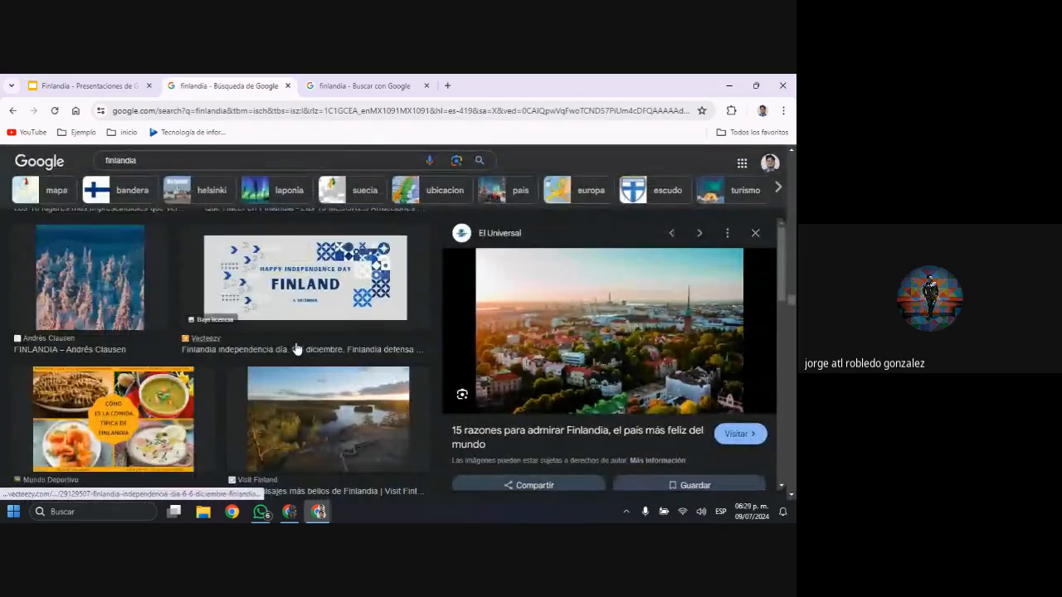
{"action": "scroll", "coordinate": [297, 349], "scroll_direction": "down", "scroll_amount": 10}
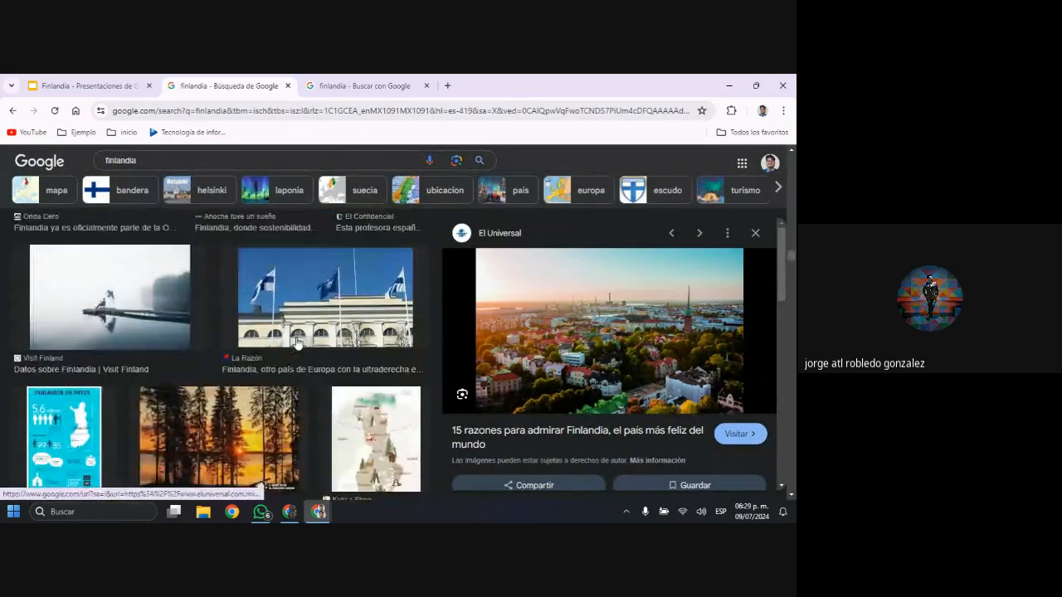
{"action": "scroll", "coordinate": [297, 342], "scroll_direction": "up", "scroll_amount": 8}
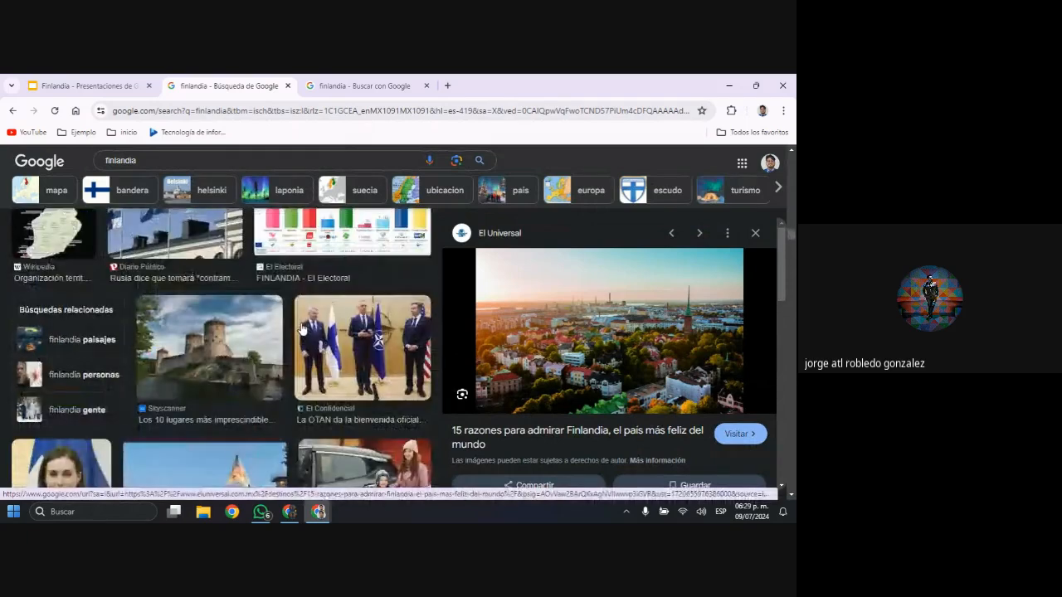
{"action": "scroll", "coordinate": [302, 328], "scroll_direction": "up", "scroll_amount": 10}
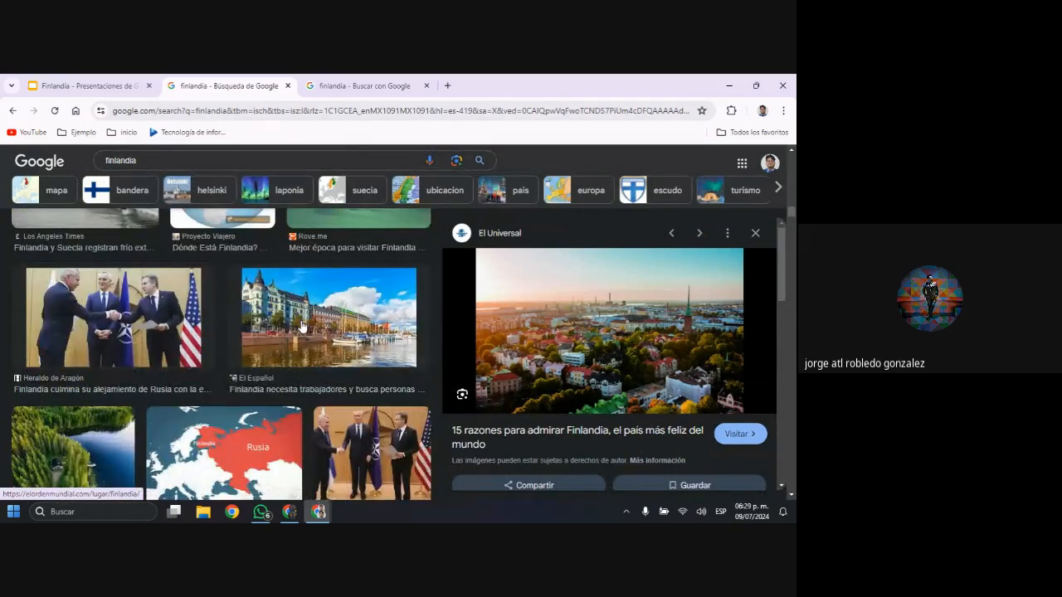
{"action": "scroll", "coordinate": [302, 327], "scroll_direction": "up", "scroll_amount": 3}
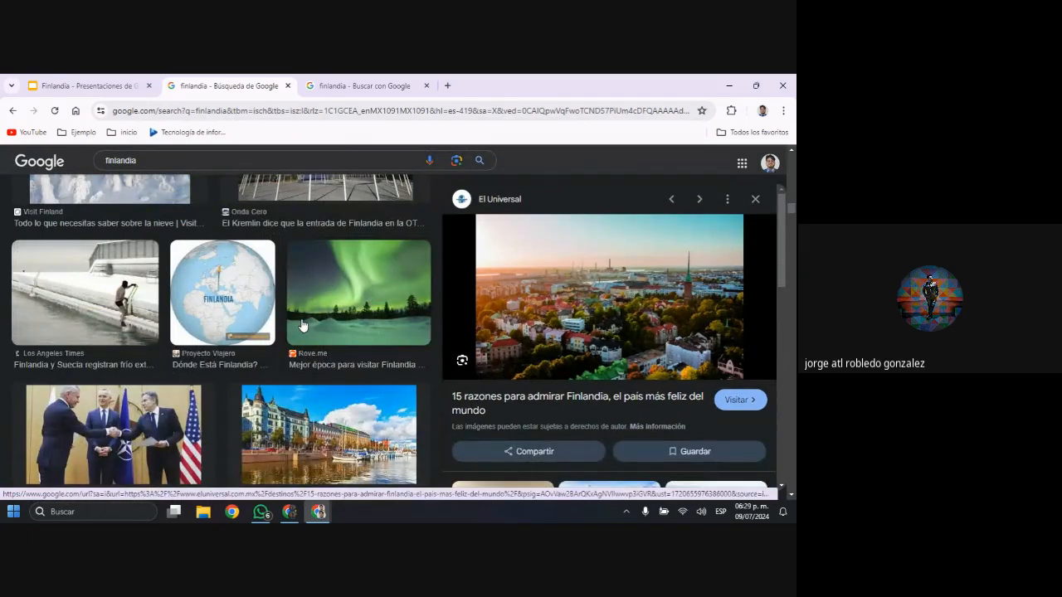
{"action": "scroll", "coordinate": [302, 326], "scroll_direction": "up", "scroll_amount": 5}
{"action": "scroll", "coordinate": [303, 319], "scroll_direction": "up", "scroll_amount": 3}
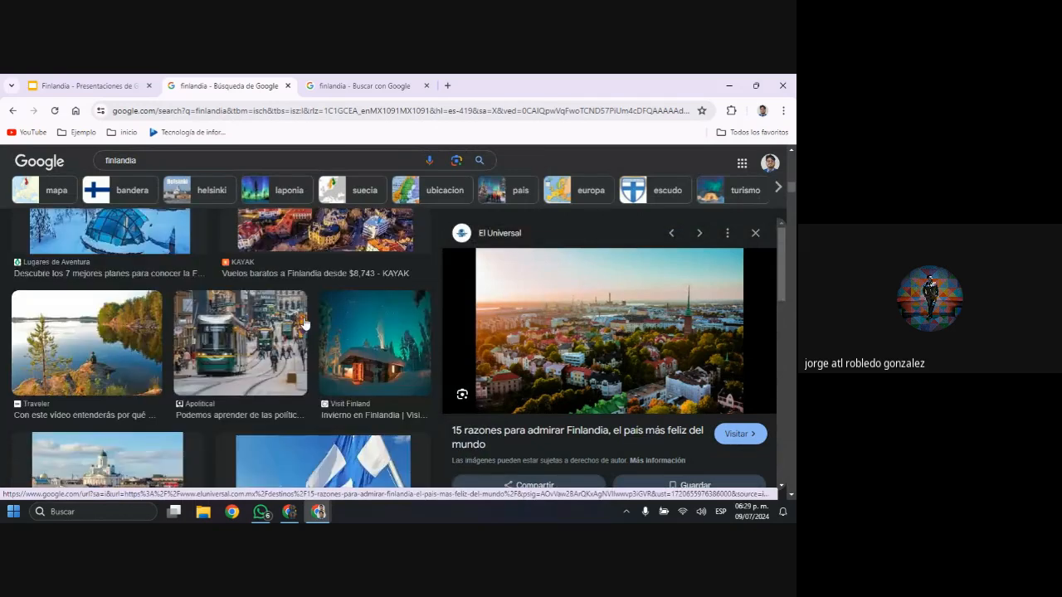
{"action": "scroll", "coordinate": [303, 324], "scroll_direction": "up", "scroll_amount": 5}
{"action": "scroll", "coordinate": [304, 323], "scroll_direction": "down", "scroll_amount": 3}
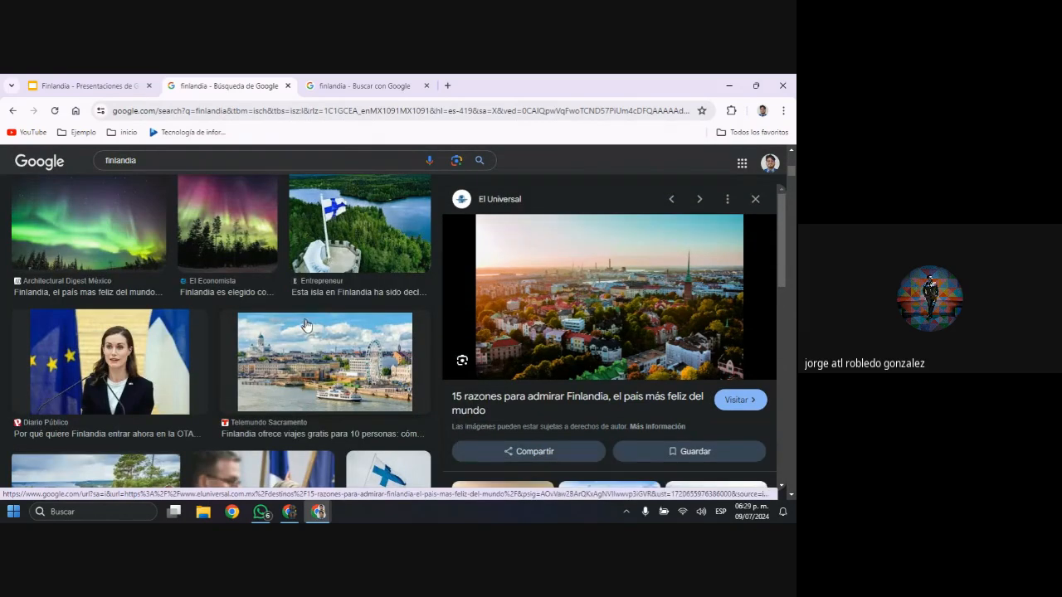
{"action": "scroll", "coordinate": [307, 325], "scroll_direction": "up", "scroll_amount": 6}
{"action": "scroll", "coordinate": [315, 326], "scroll_direction": "down", "scroll_amount": 1}
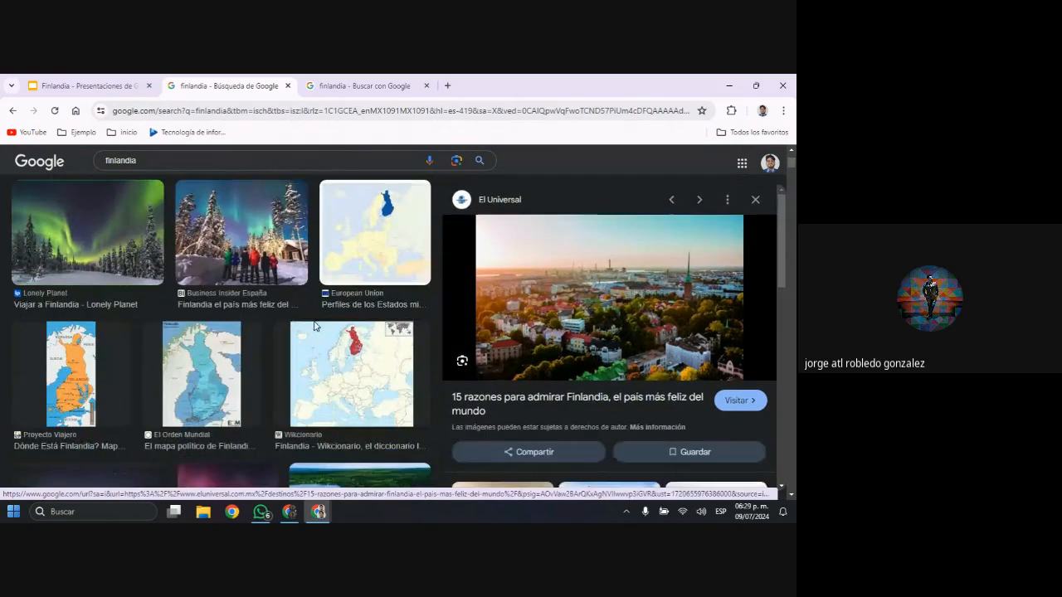
{"action": "scroll", "coordinate": [313, 320], "scroll_direction": "down", "scroll_amount": 5}
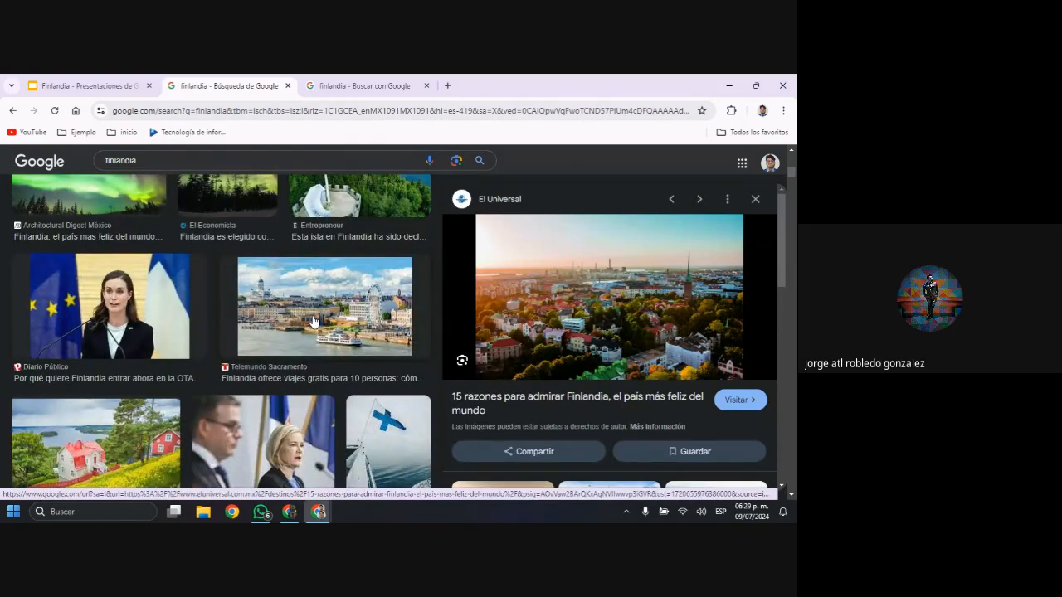
{"action": "scroll", "coordinate": [315, 320], "scroll_direction": "down", "scroll_amount": 1}
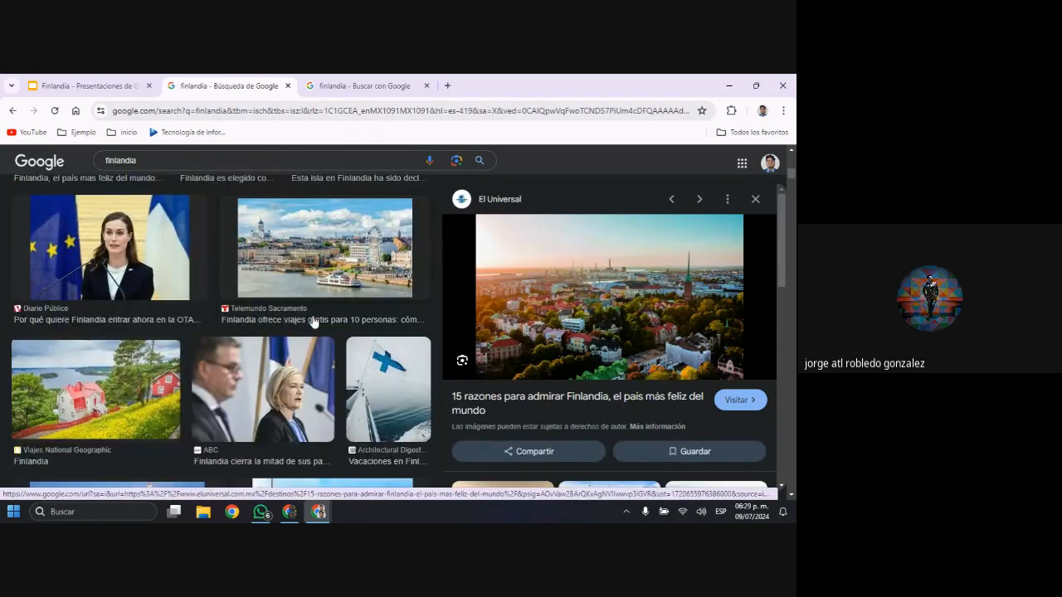
Preview the Telemundo Sacramento and Lonely Planet photos and look further through the finlandia image results
{"action": "left_click", "coordinate": [341, 280]}
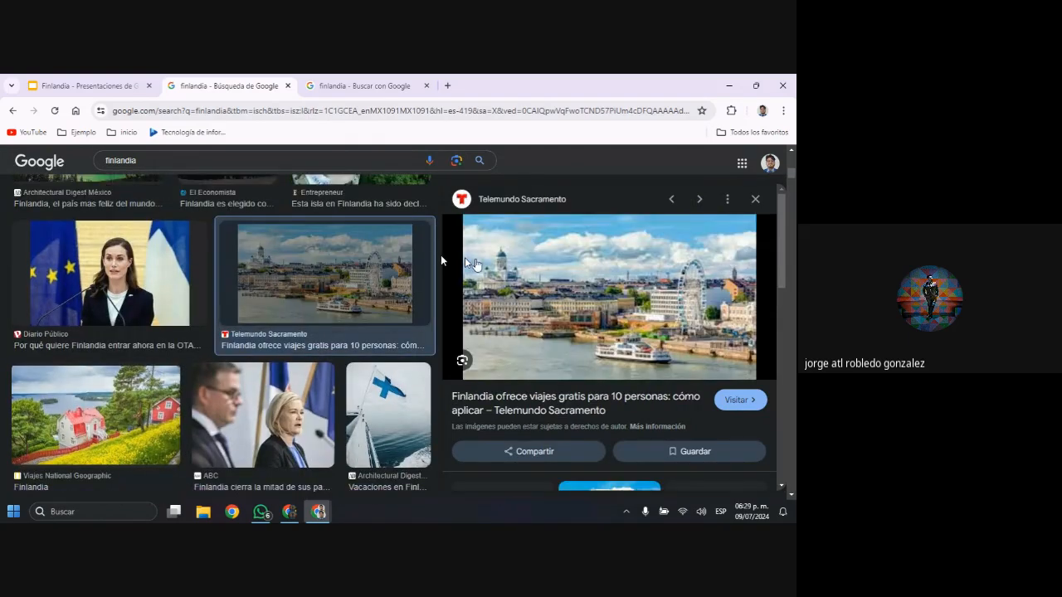
{"action": "right_click", "coordinate": [346, 277]}
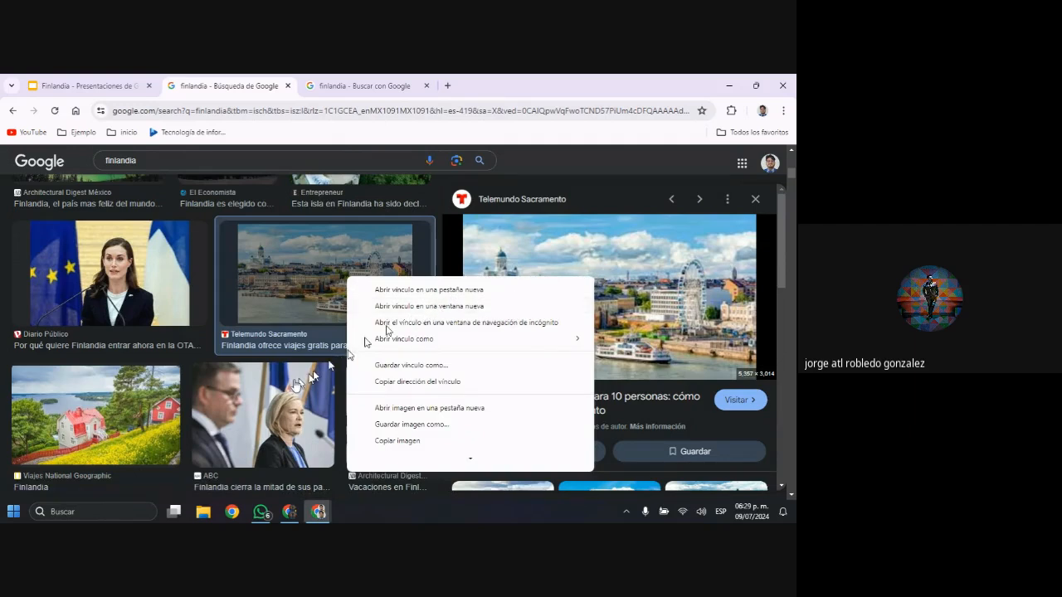
{"action": "scroll", "coordinate": [213, 404], "scroll_direction": "down", "scroll_amount": 3}
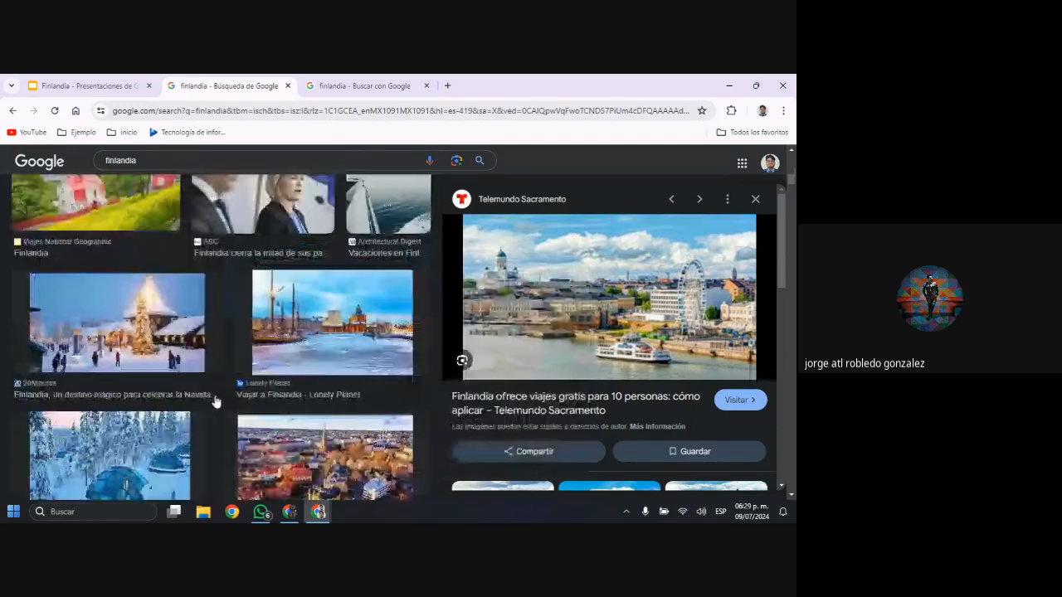
{"action": "left_click", "coordinate": [300, 351]}
{"action": "scroll", "coordinate": [290, 347], "scroll_direction": "down", "scroll_amount": 3}
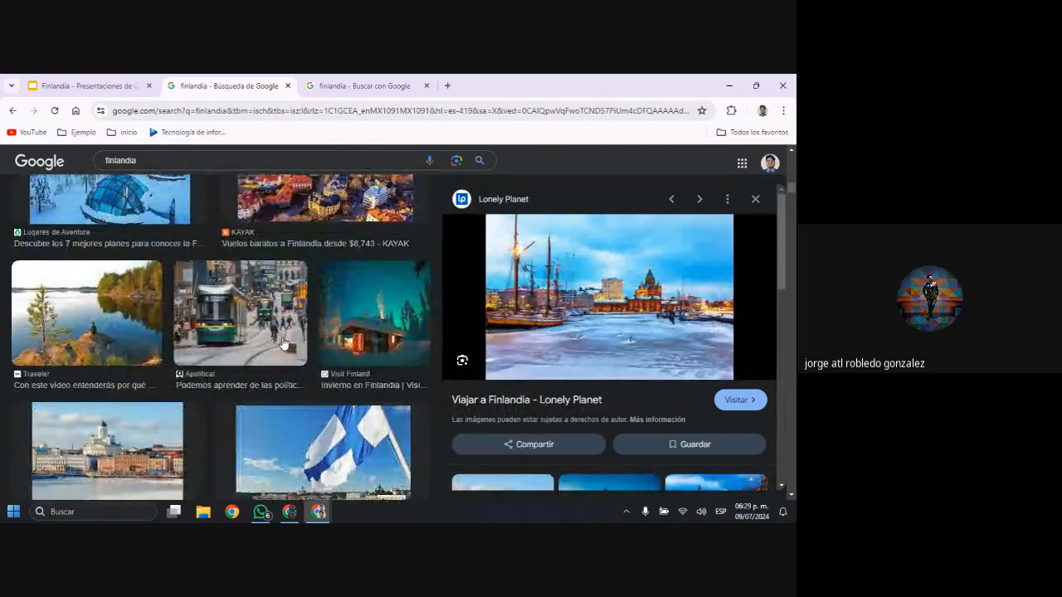
{"action": "scroll", "coordinate": [283, 344], "scroll_direction": "down", "scroll_amount": 2}
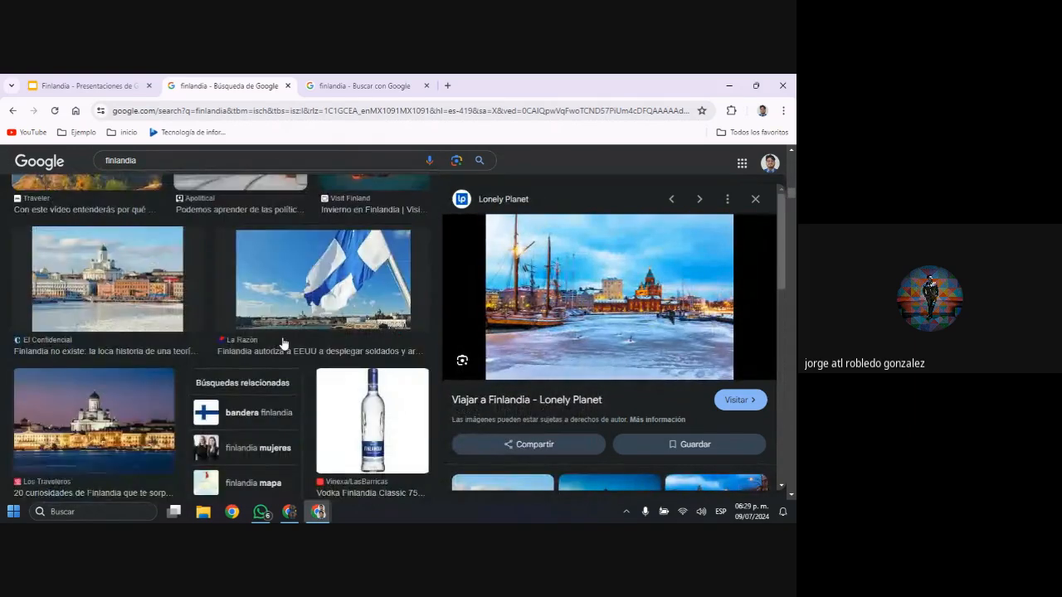
Open the full-size La Razón photo of the waving Finnish flag in its own tab and close the small thumbnail's tab
{"action": "left_click", "coordinate": [323, 315]}
{"action": "right_click", "coordinate": [359, 308]}
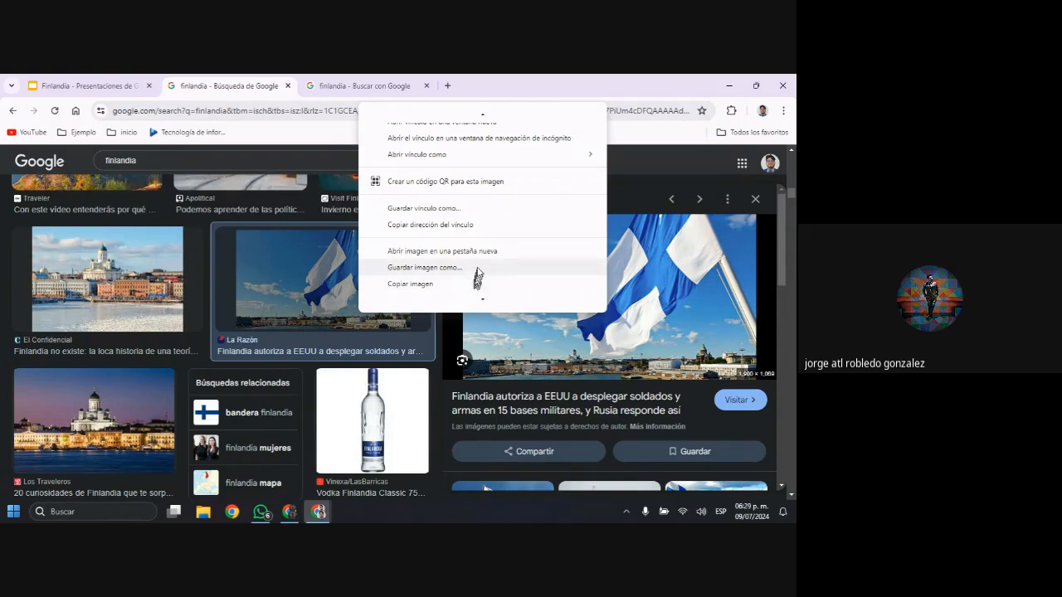
{"action": "left_click", "coordinate": [479, 261]}
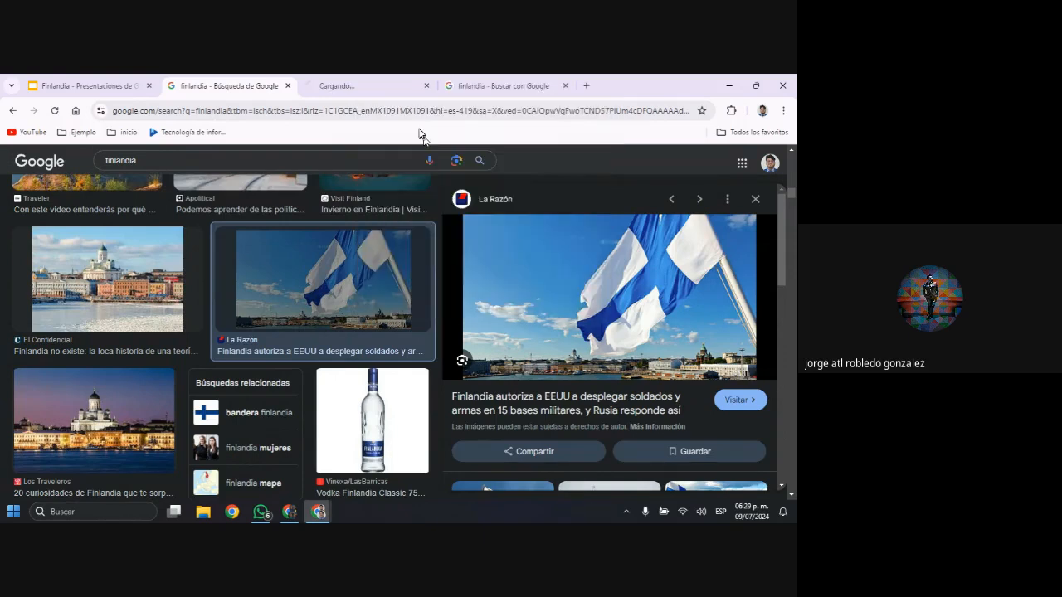
{"action": "left_click", "coordinate": [393, 87]}
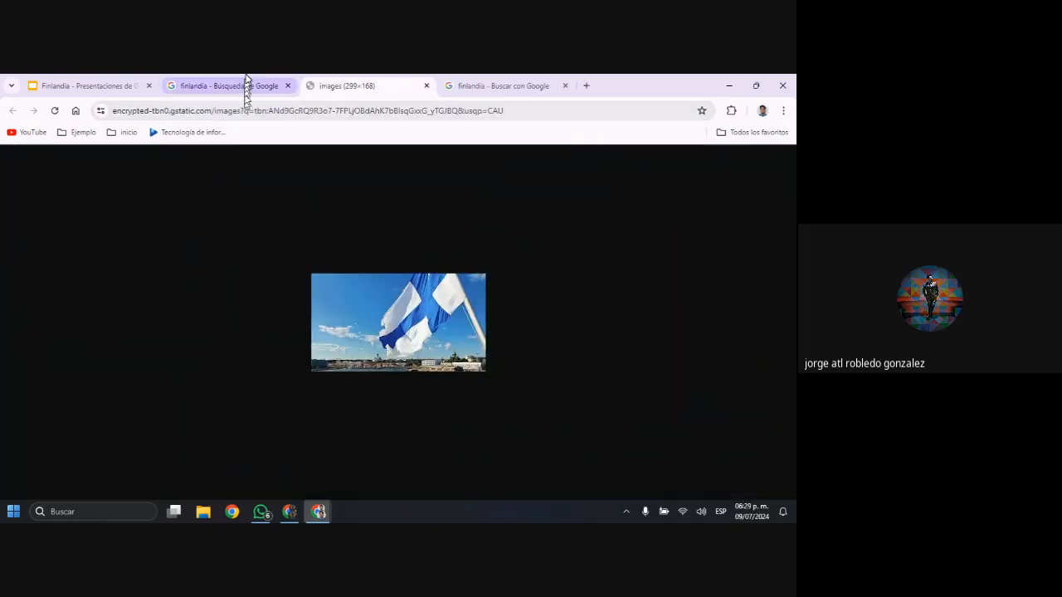
{"action": "left_click", "coordinate": [246, 87]}
{"action": "right_click", "coordinate": [433, 249]}
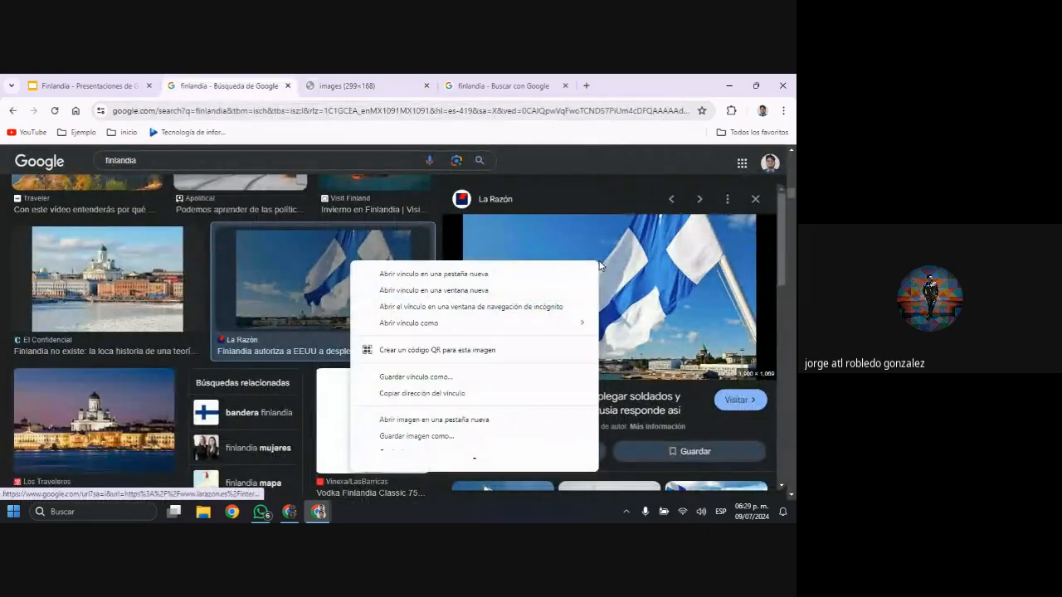
{"action": "left_click", "coordinate": [465, 421]}
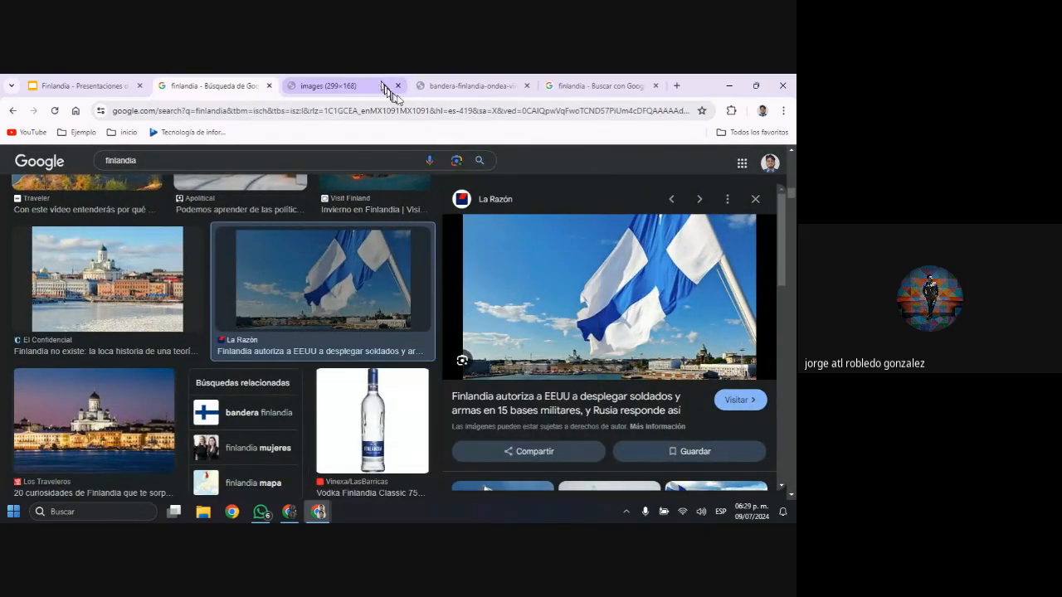
{"action": "left_click", "coordinate": [398, 85]}
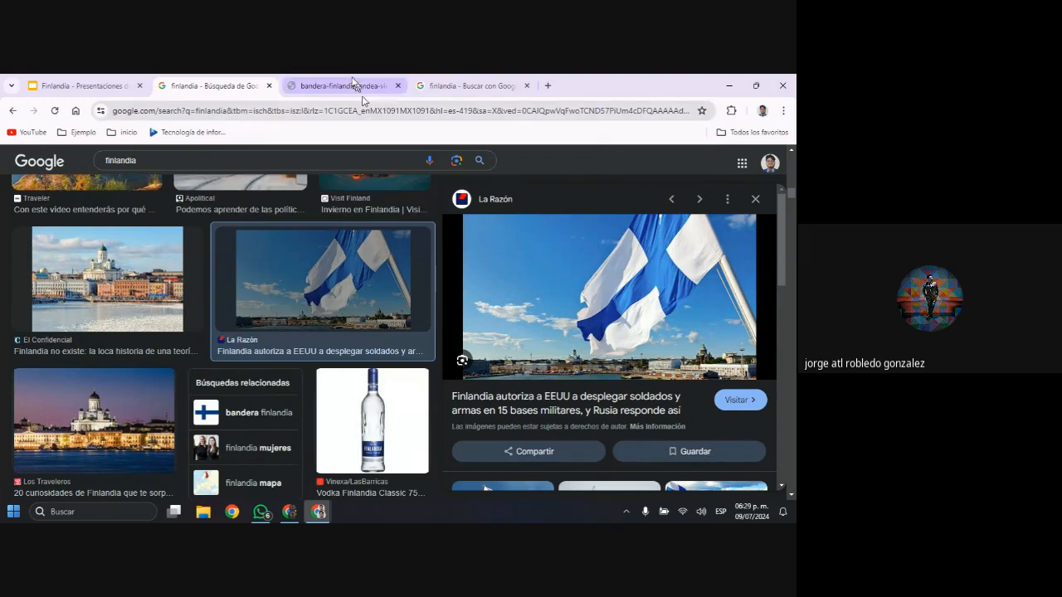
{"action": "left_click", "coordinate": [351, 83]}
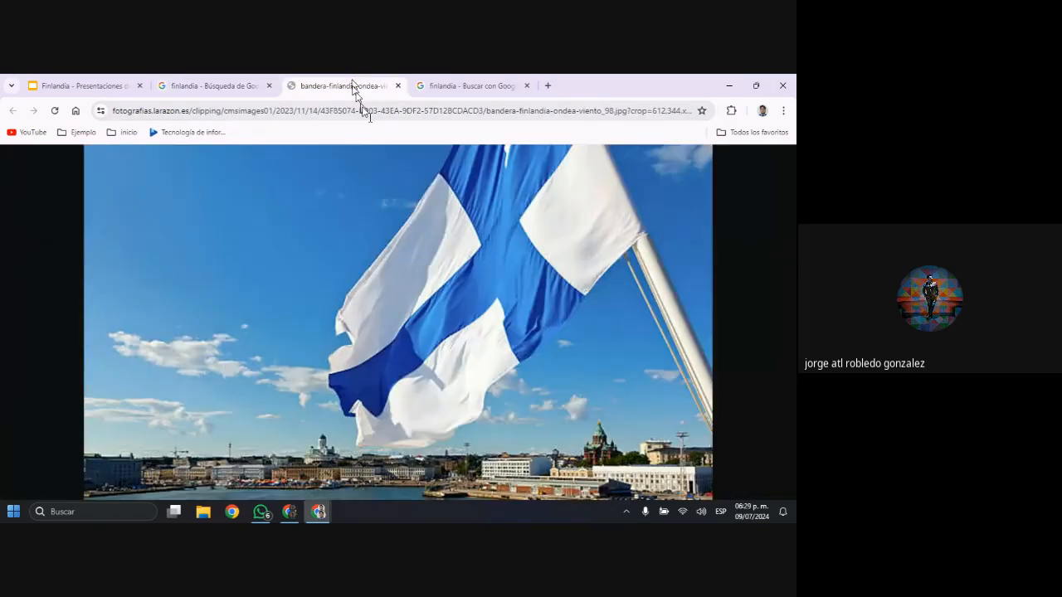
Copy the web address of the full-size Finnish flag photo
{"action": "right_click", "coordinate": [397, 319]}
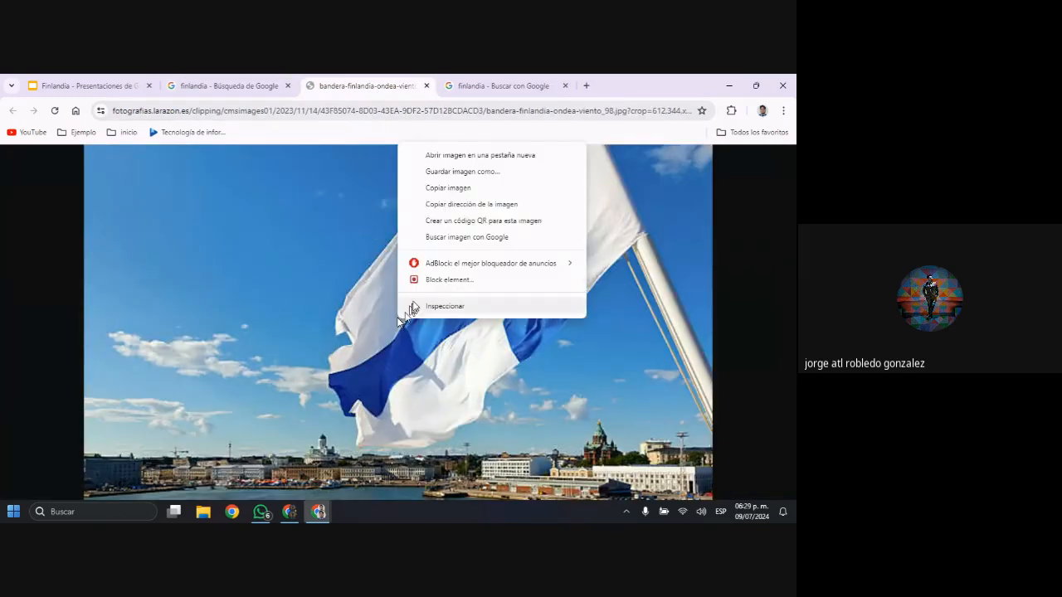
{"action": "left_click", "coordinate": [373, 116]}
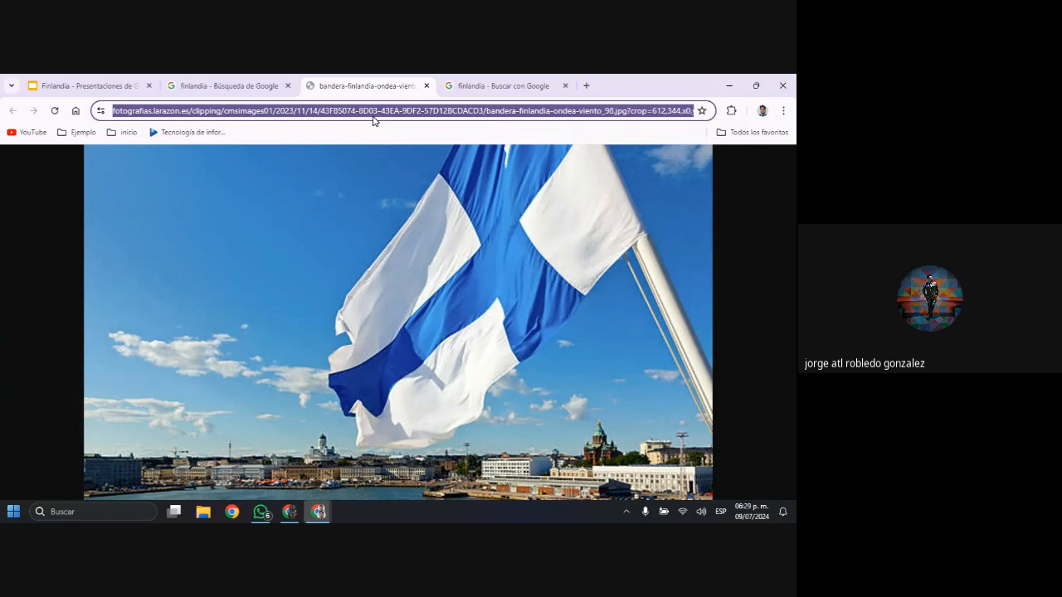
{"action": "right_click", "coordinate": [380, 113]}
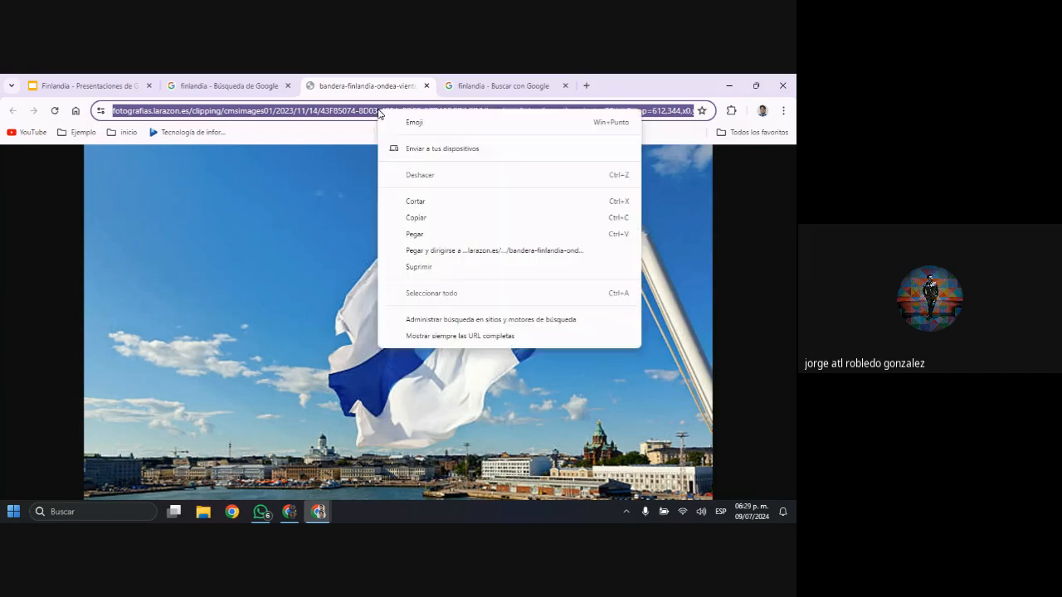
{"action": "left_click", "coordinate": [441, 218]}
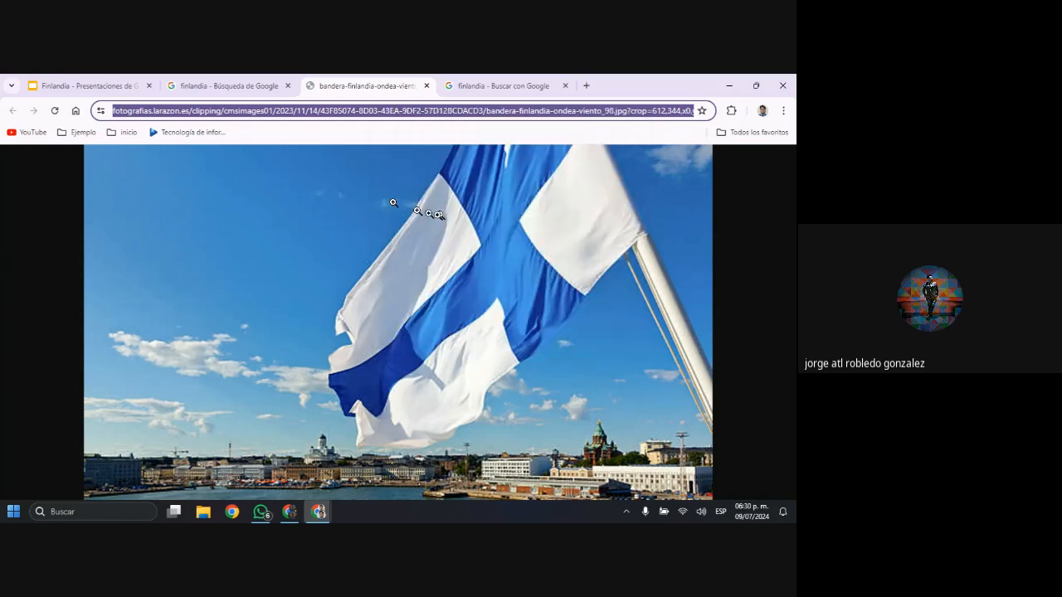
Try to insert the flag photo into slide 3 of the Finlandia presentation from its copied URL
{"action": "left_click", "coordinate": [93, 80]}
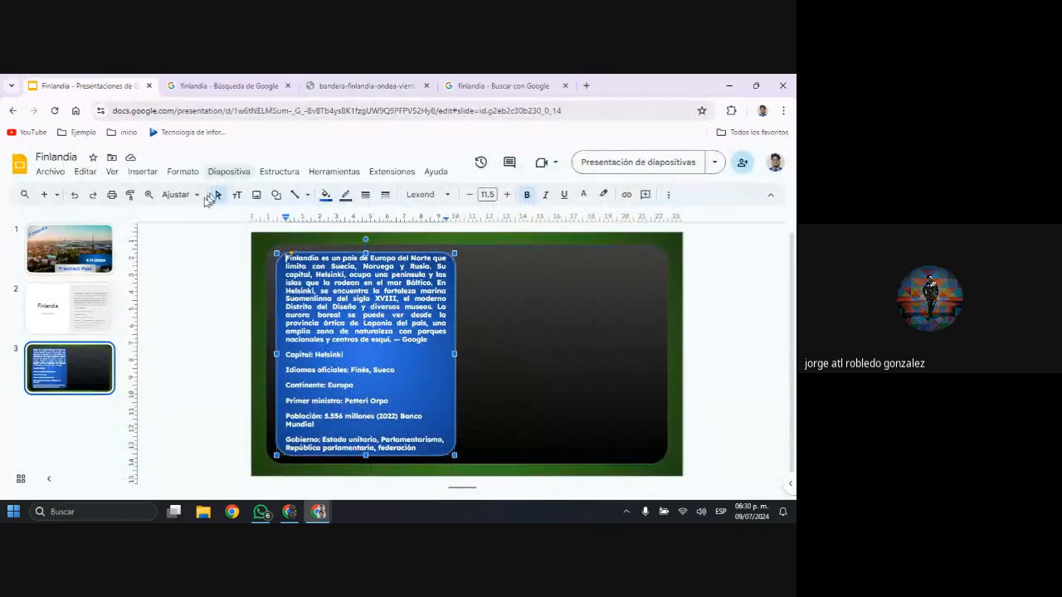
{"action": "left_click", "coordinate": [143, 172]}
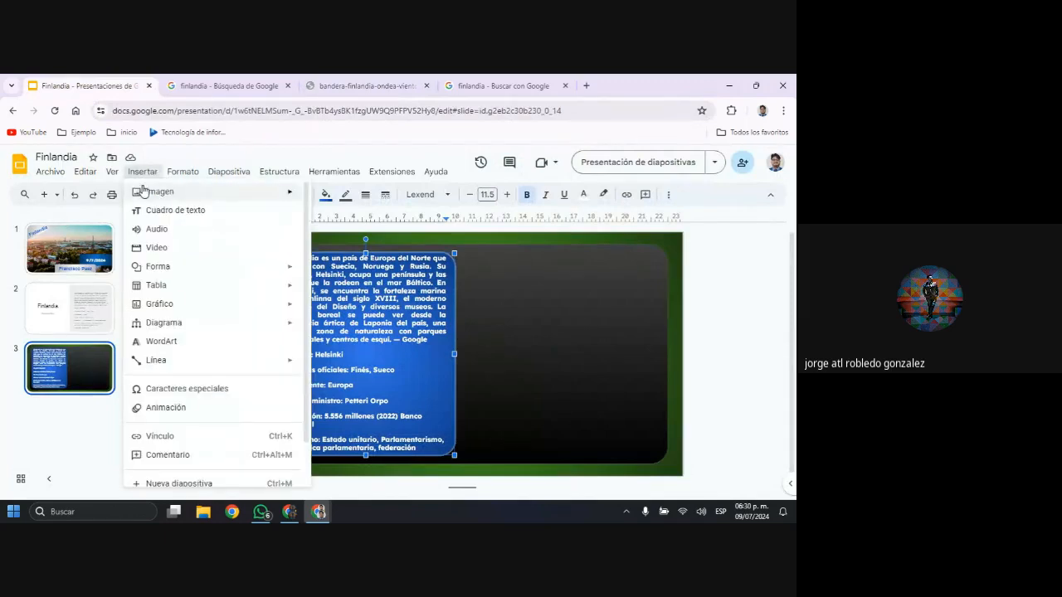
{"action": "mouse_move", "coordinate": [241, 195]}
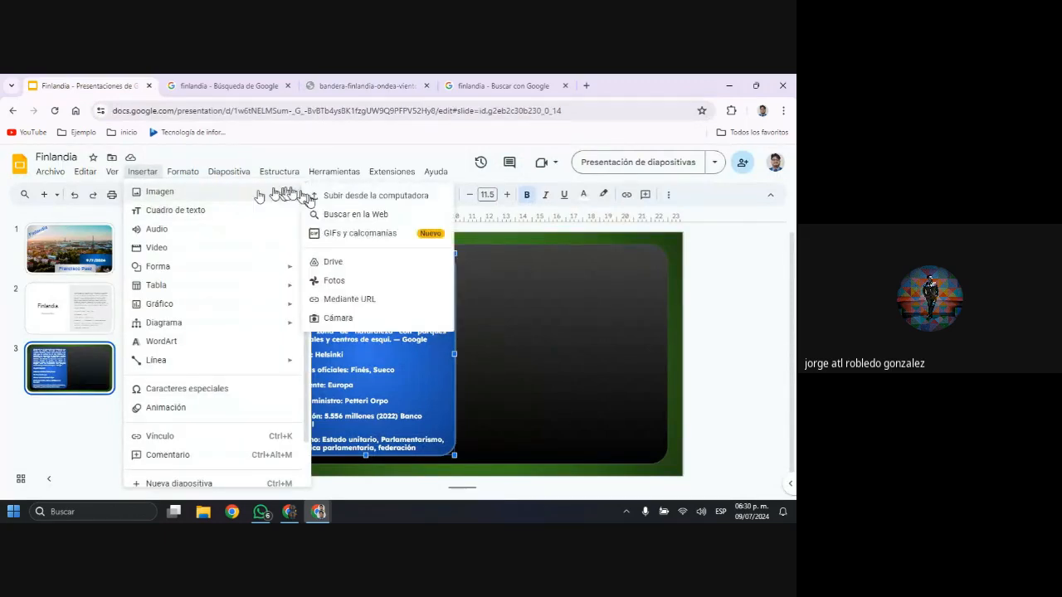
{"action": "left_click", "coordinate": [378, 300]}
{"action": "key", "text": "ctrl+v"}
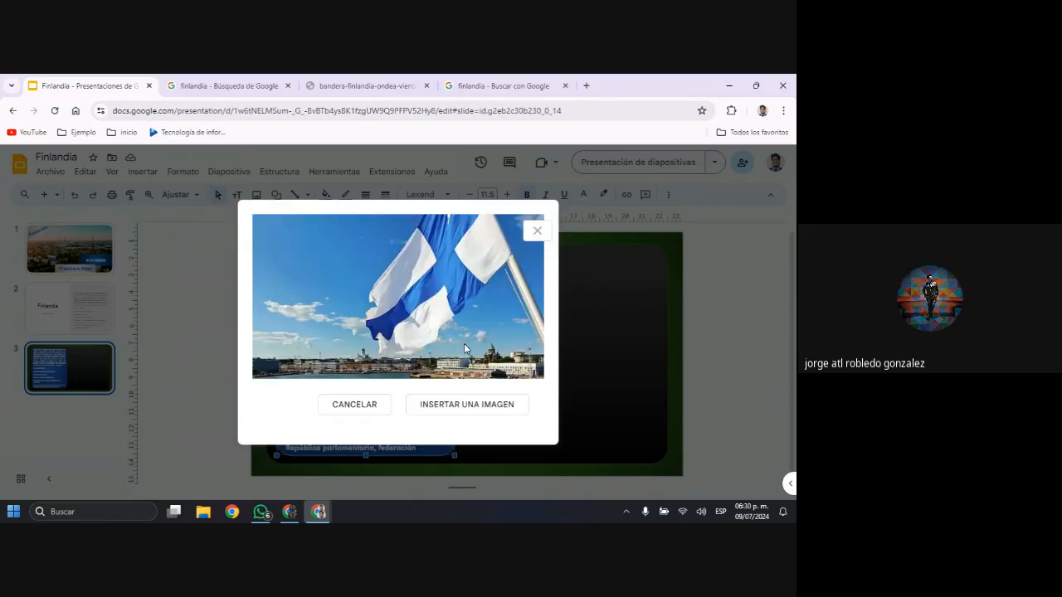
{"action": "left_click", "coordinate": [462, 407]}
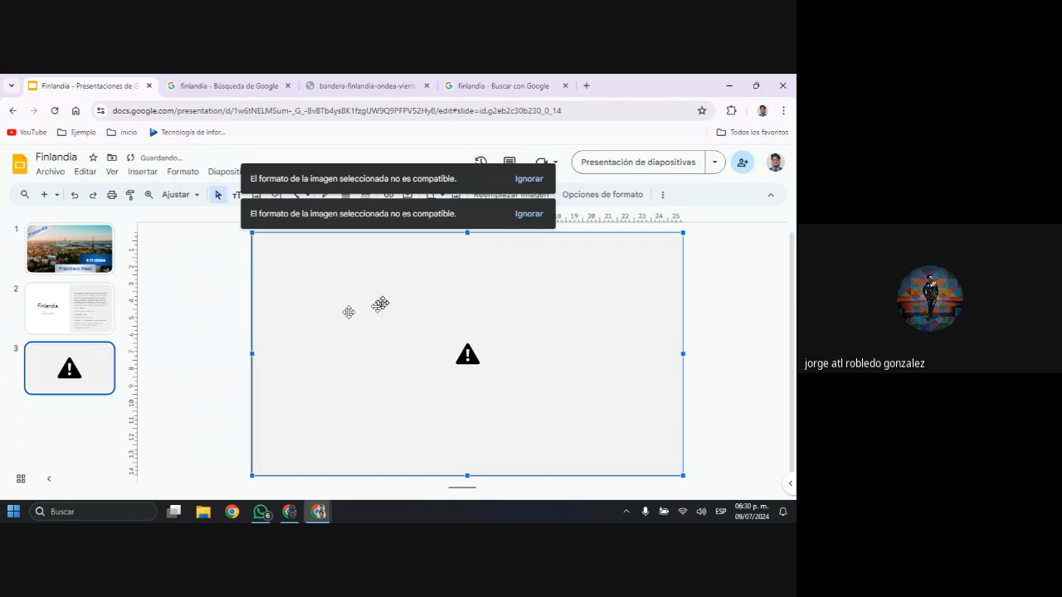
Dismiss the image notices and delete the image placeholder covering slide 3
{"action": "left_click", "coordinate": [522, 179]}
{"action": "left_click", "coordinate": [527, 179]}
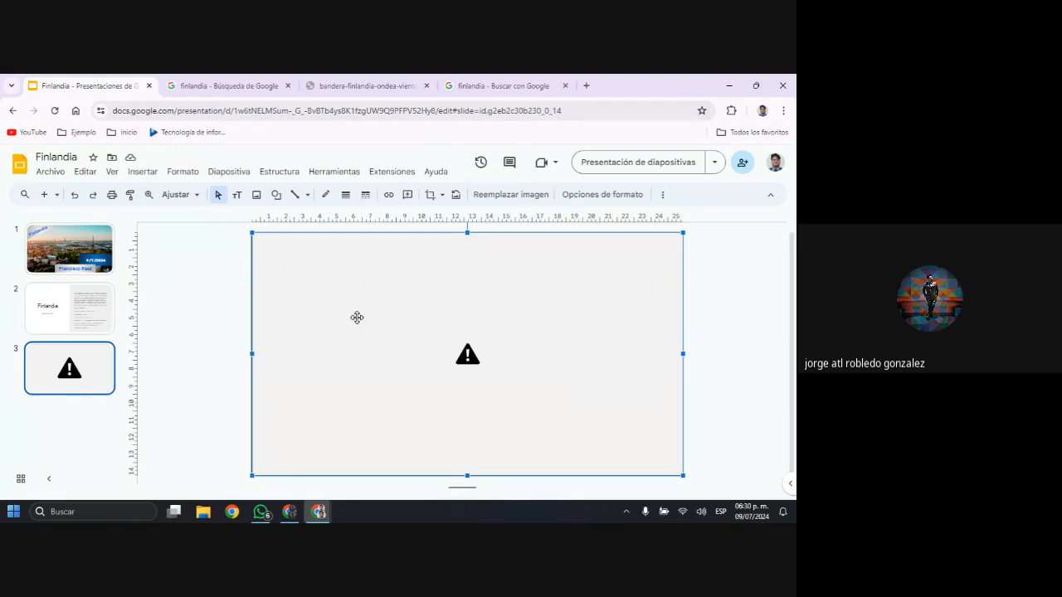
{"action": "key", "text": "Delete"}
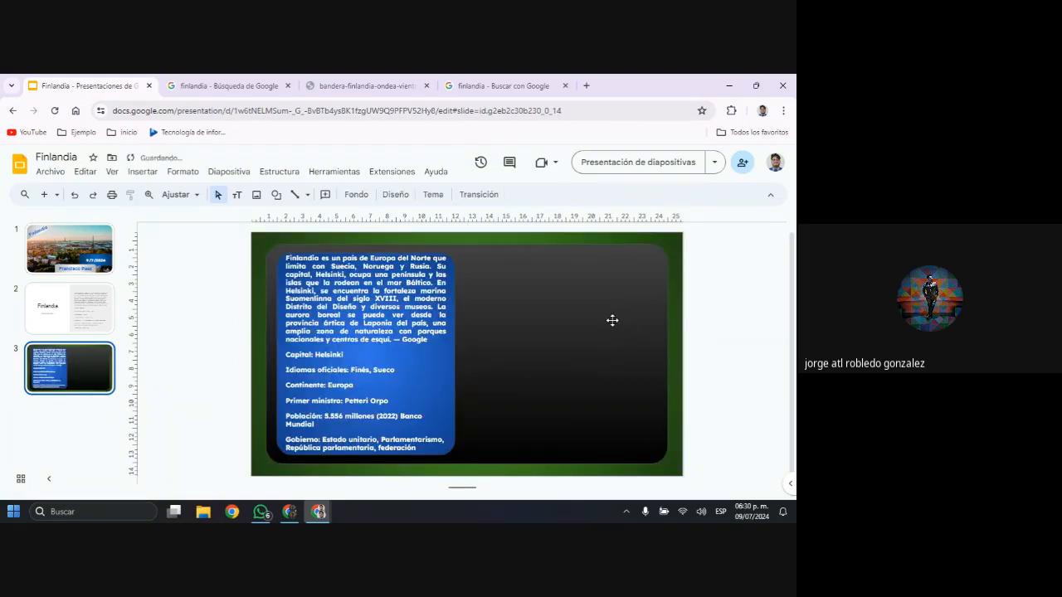
Return to the full-size flag photo and capture a rectangular screenshot of its flag and skyline, leaving out the far left strip
{"action": "left_click", "coordinate": [469, 97]}
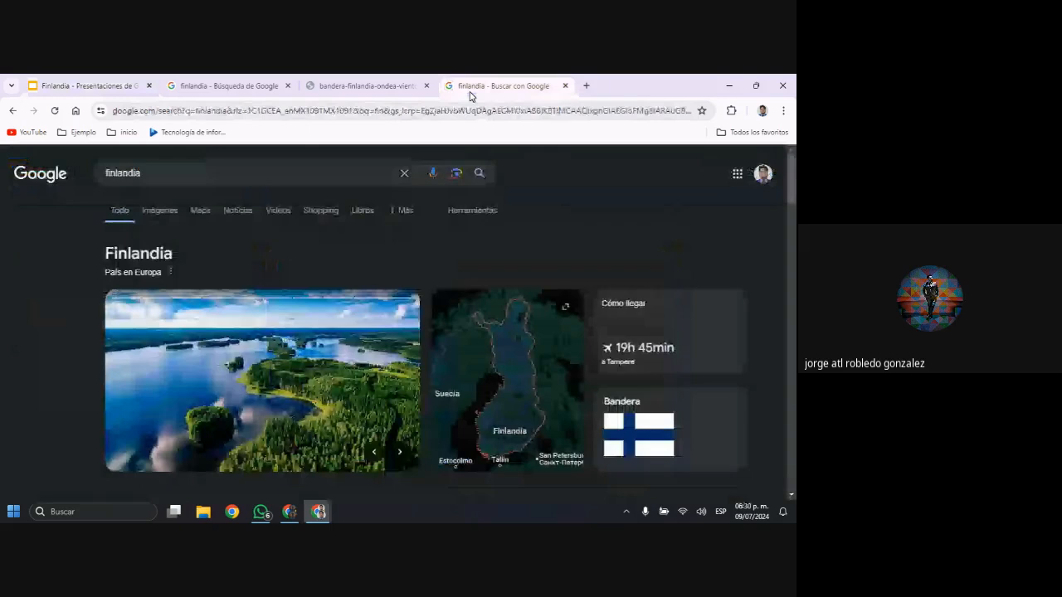
{"action": "left_click", "coordinate": [398, 88]}
{"action": "scroll", "coordinate": [485, 283], "scroll_direction": "down", "scroll_amount": 2}
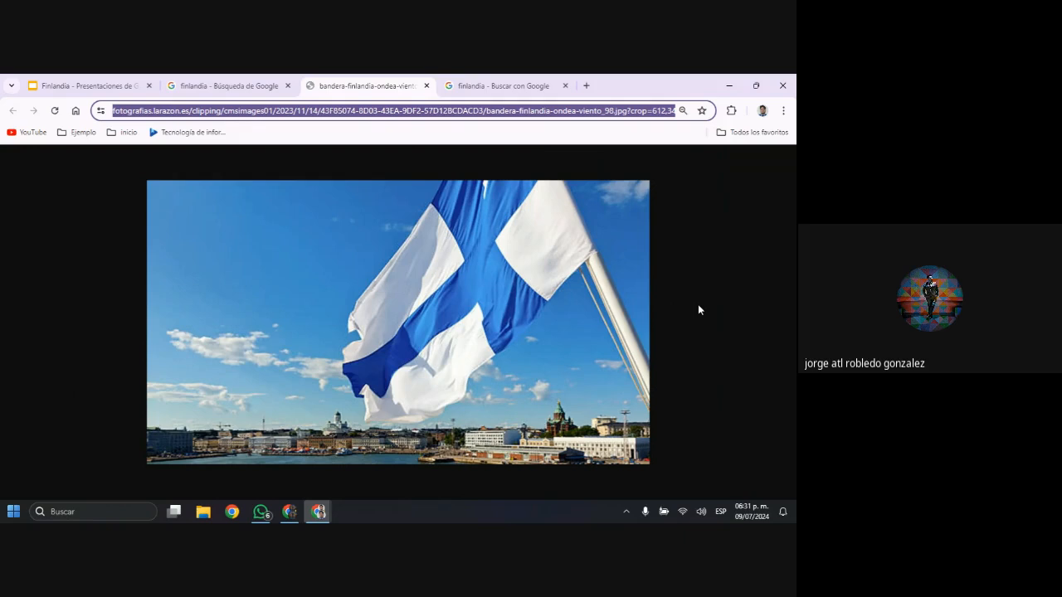
{"action": "key", "text": "shift+super+s"}
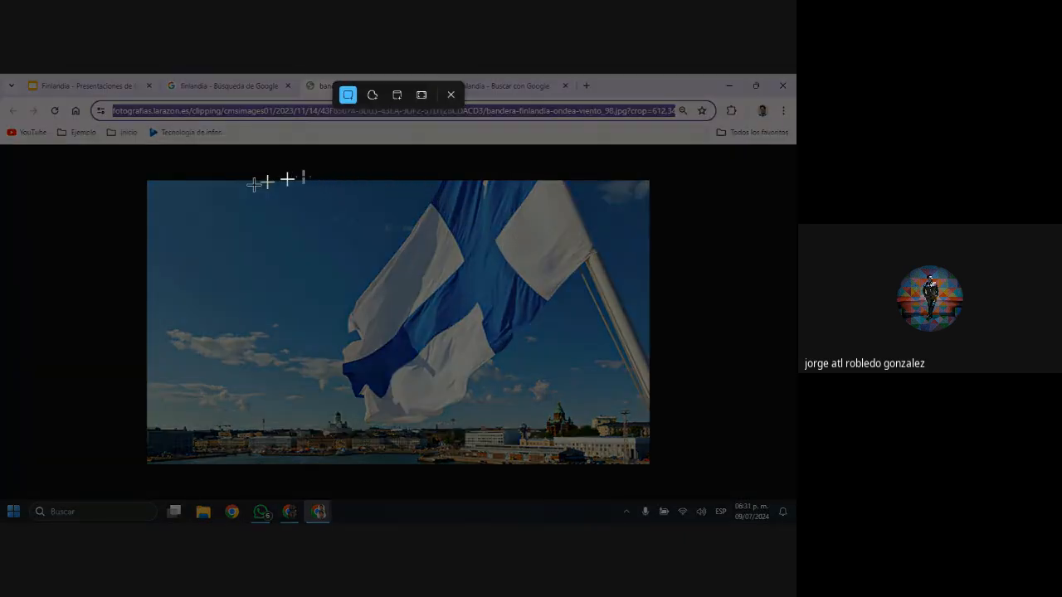
{"action": "left_click_drag", "start_coordinate": [254, 181], "coordinate": [636, 462]}
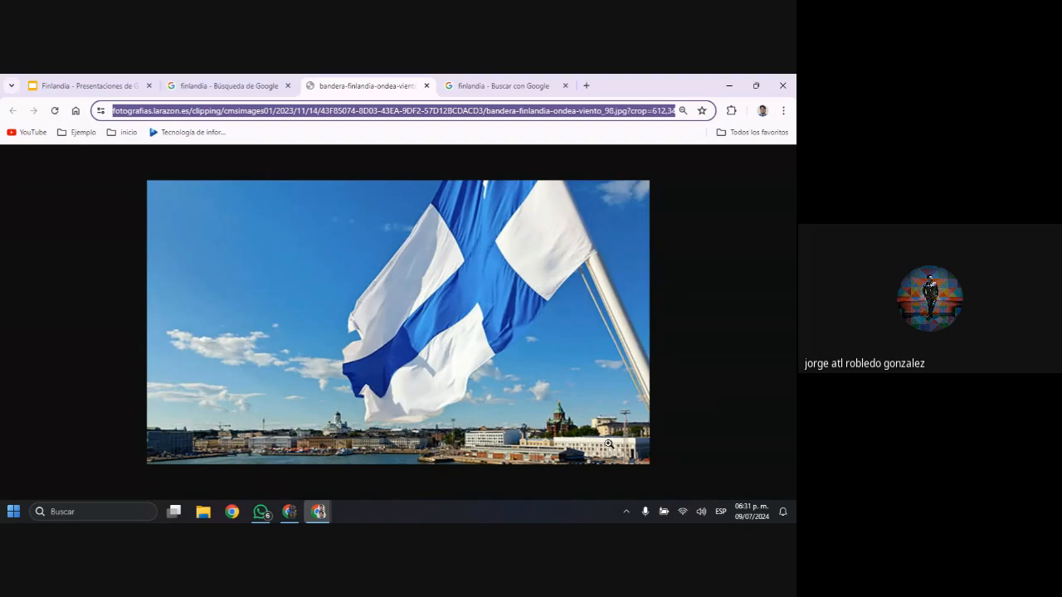
Paste the captured flag picture into slide 3, shrink it proportionally and place it just beside the blue text panel
{"action": "left_click", "coordinate": [214, 92]}
{"action": "left_click", "coordinate": [94, 85]}
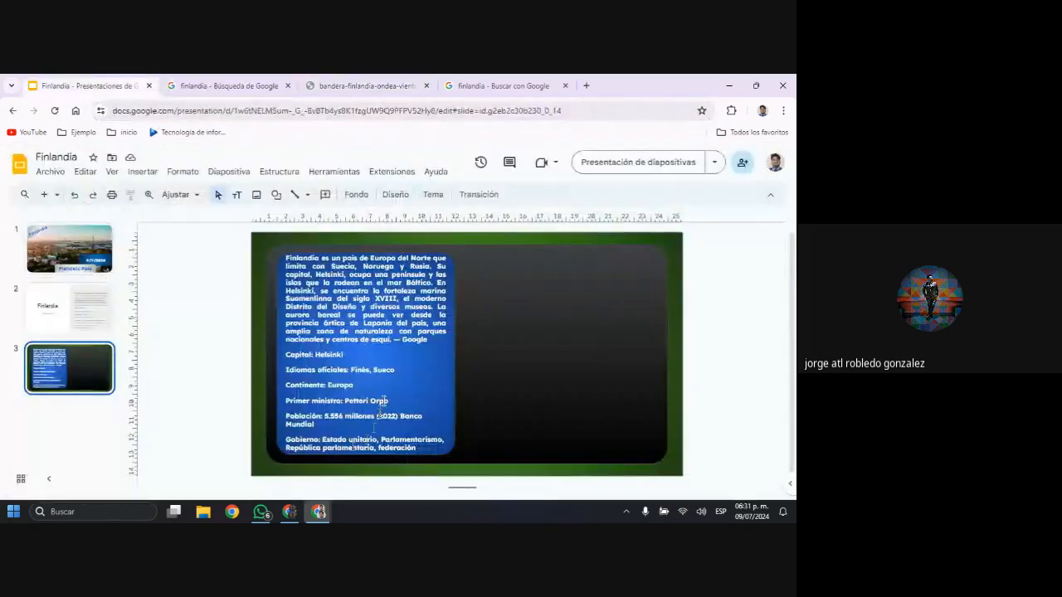
{"action": "left_click_drag", "start_coordinate": [382, 407], "coordinate": [535, 346]}
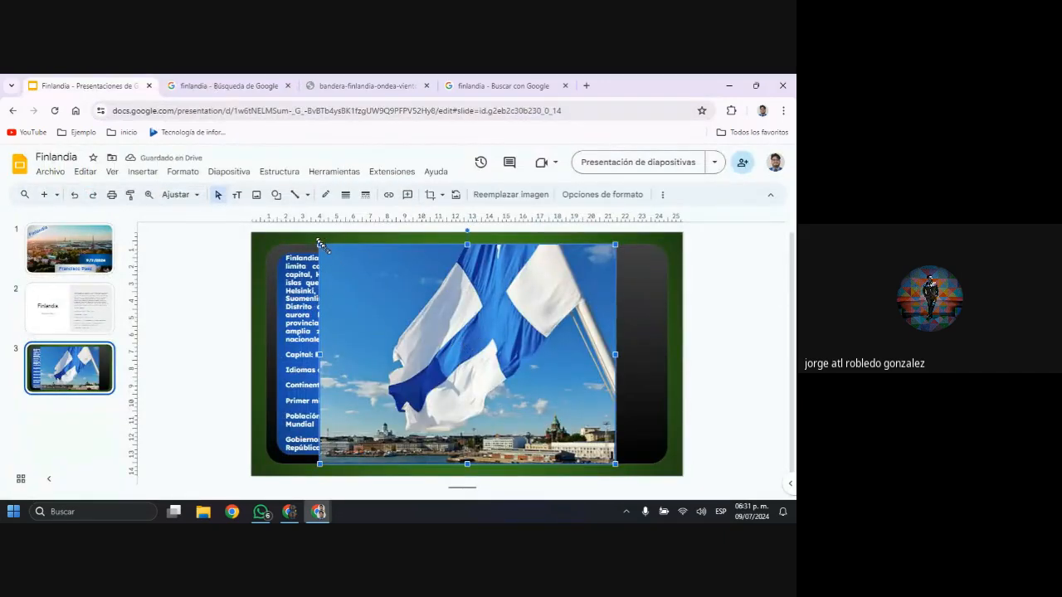
{"action": "left_click_drag", "start_coordinate": [322, 245], "coordinate": [369, 281]}
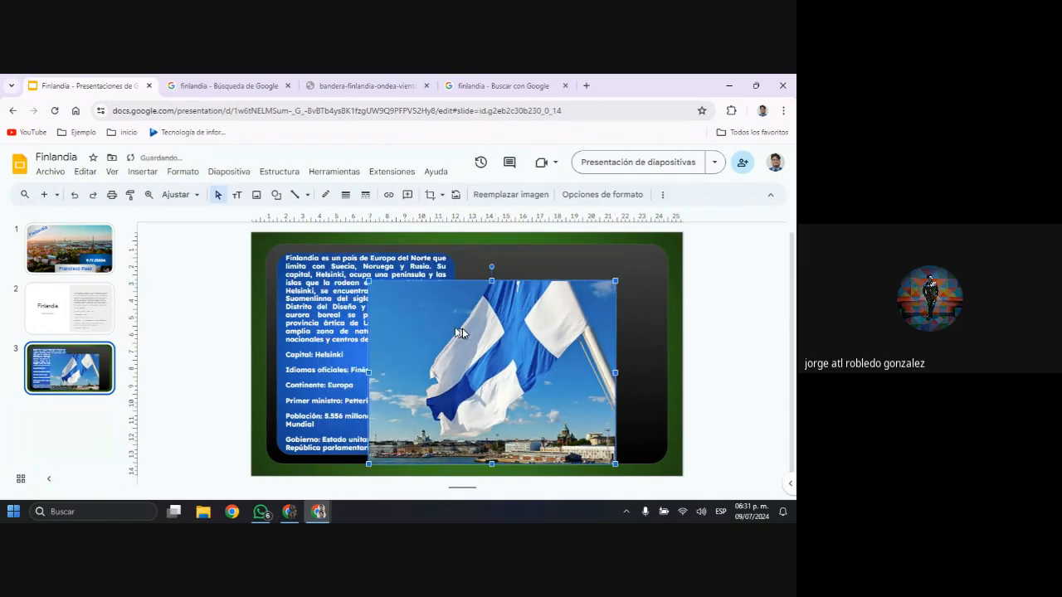
{"action": "left_click_drag", "start_coordinate": [465, 332], "coordinate": [562, 322]}
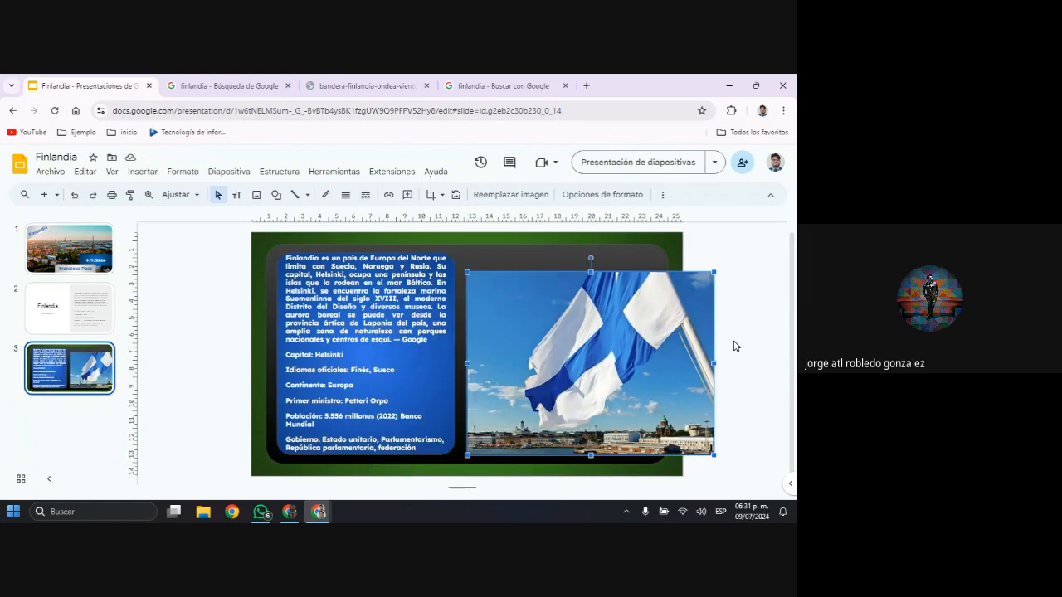
Try to narrow the flag picture from its right edge in crop mode to fit within the dark rounded rectangle
{"action": "double_click", "coordinate": [657, 354]}
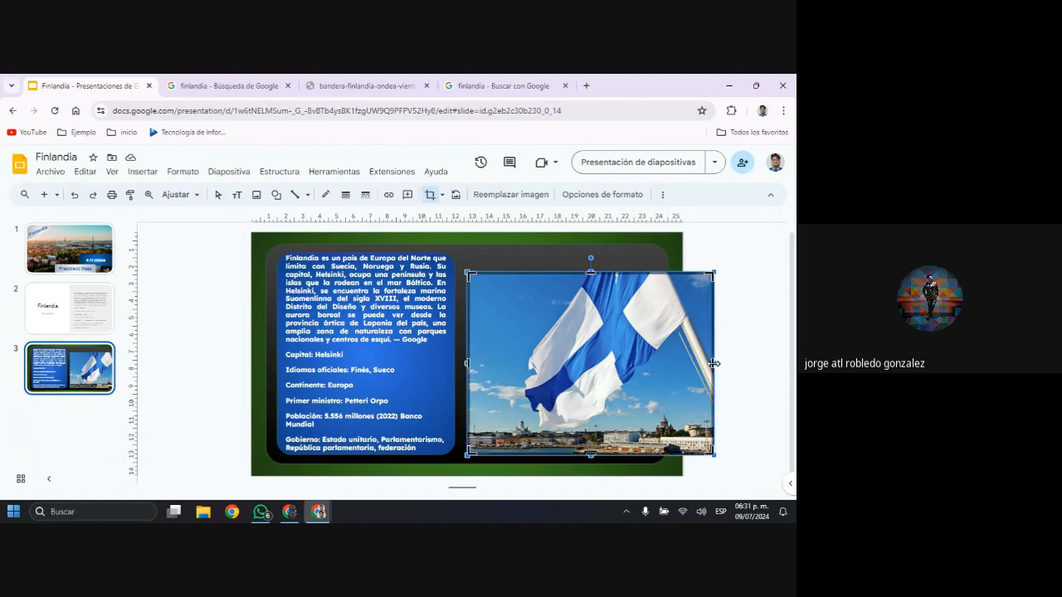
{"action": "left_click_drag", "start_coordinate": [713, 363], "coordinate": [647, 373]}
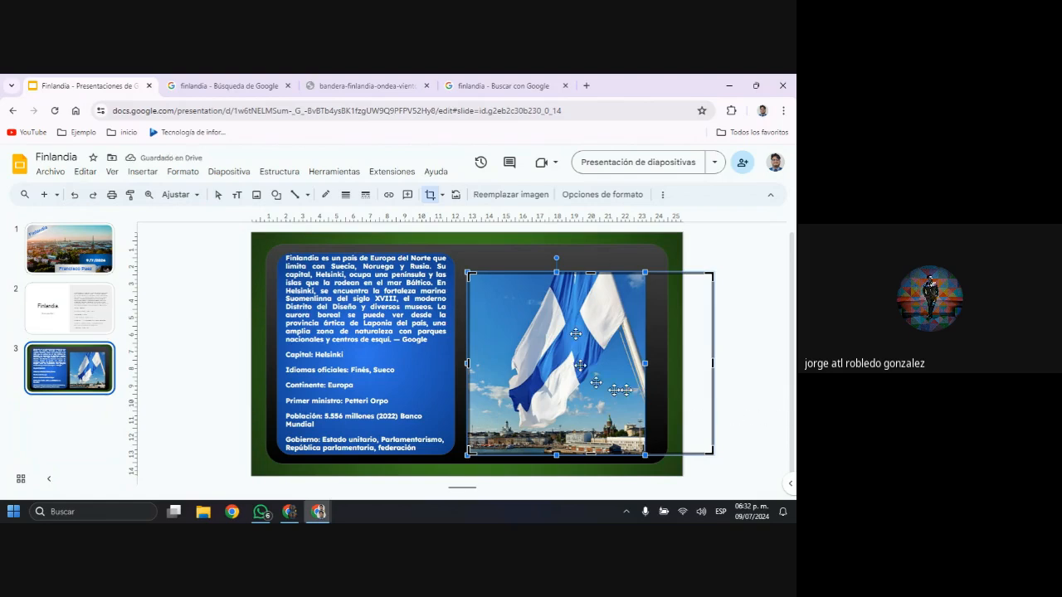
{"action": "key", "text": "Escape"}
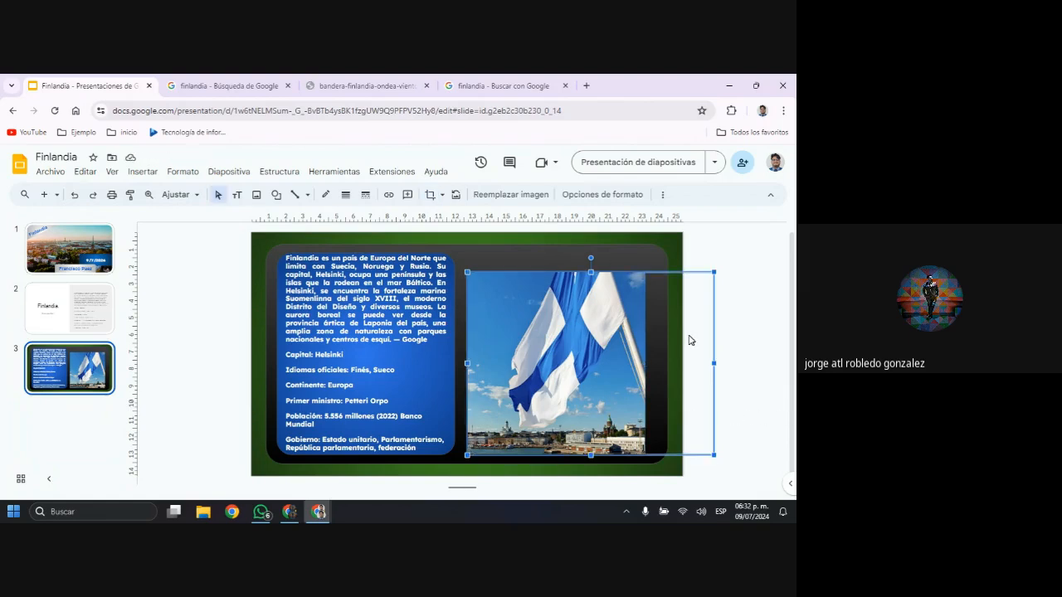
Crop the flag picture's right side to fit the dark rounded rectangle and shift the photo inside the crop to frame the flag
{"action": "double_click", "coordinate": [688, 340]}
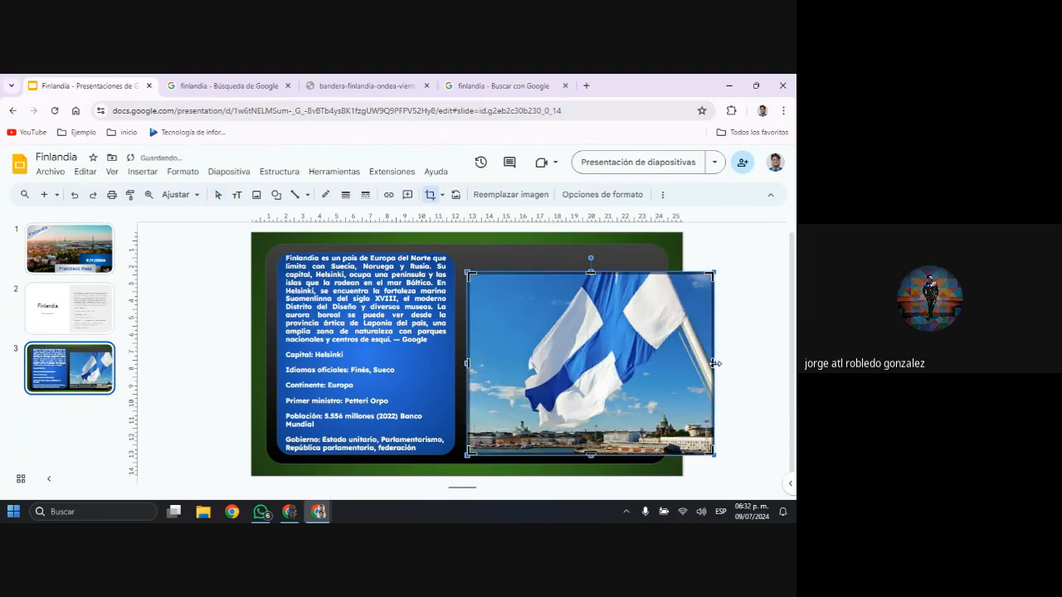
{"action": "left_click_drag", "start_coordinate": [712, 363], "coordinate": [645, 362]}
{"action": "key", "text": "Escape"}
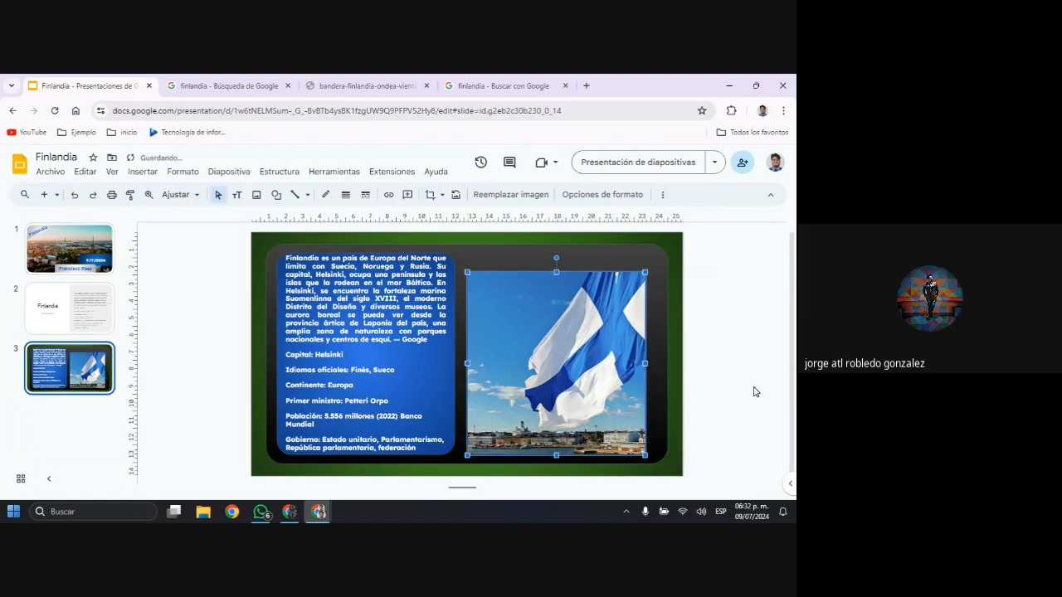
{"action": "double_click", "coordinate": [622, 374]}
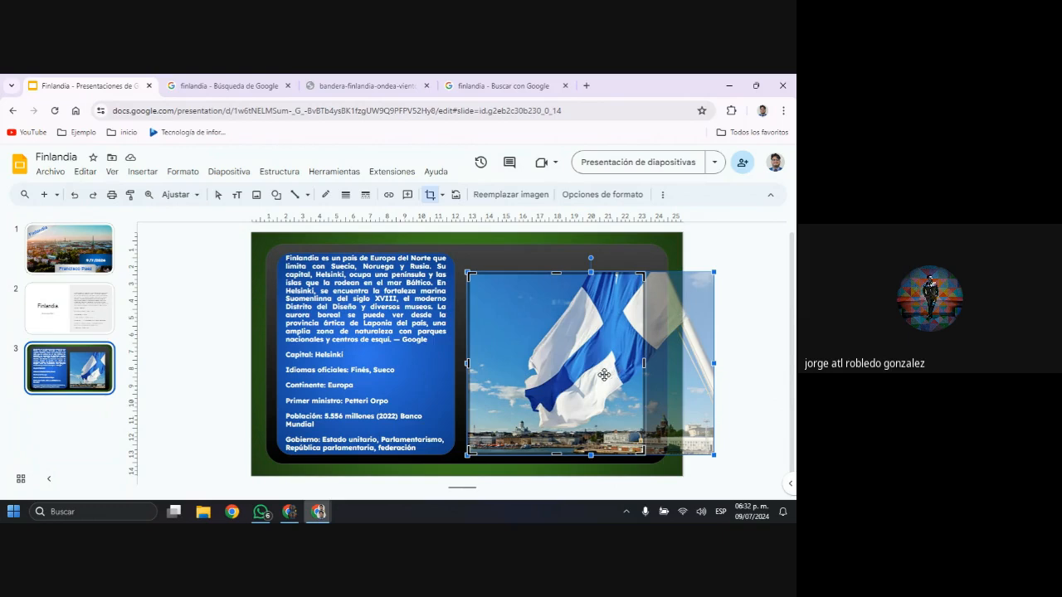
{"action": "left_click_drag", "start_coordinate": [604, 375], "coordinate": [570, 368]}
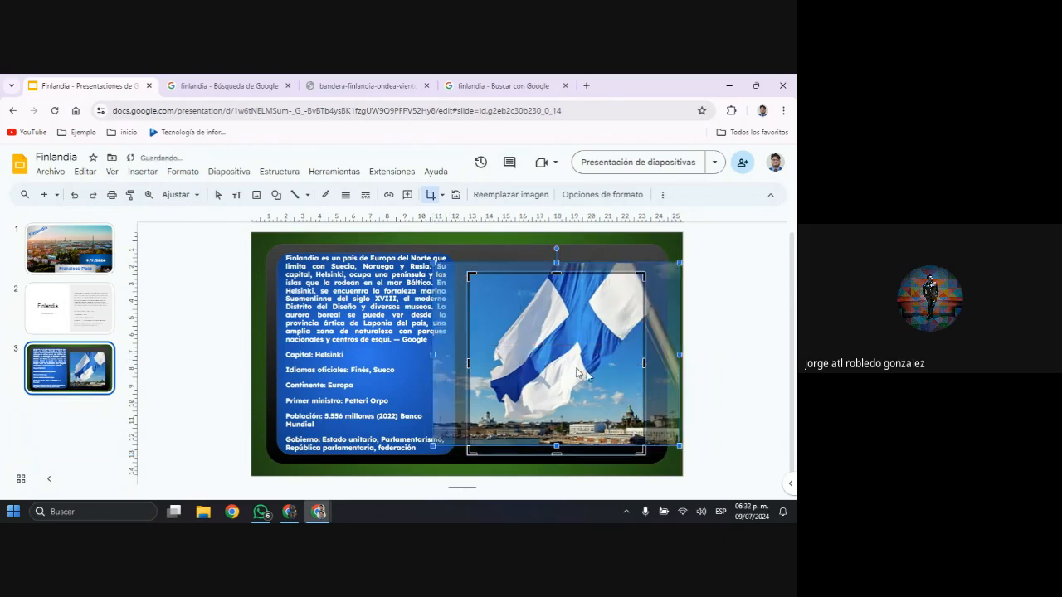
{"action": "left_click", "coordinate": [784, 389]}
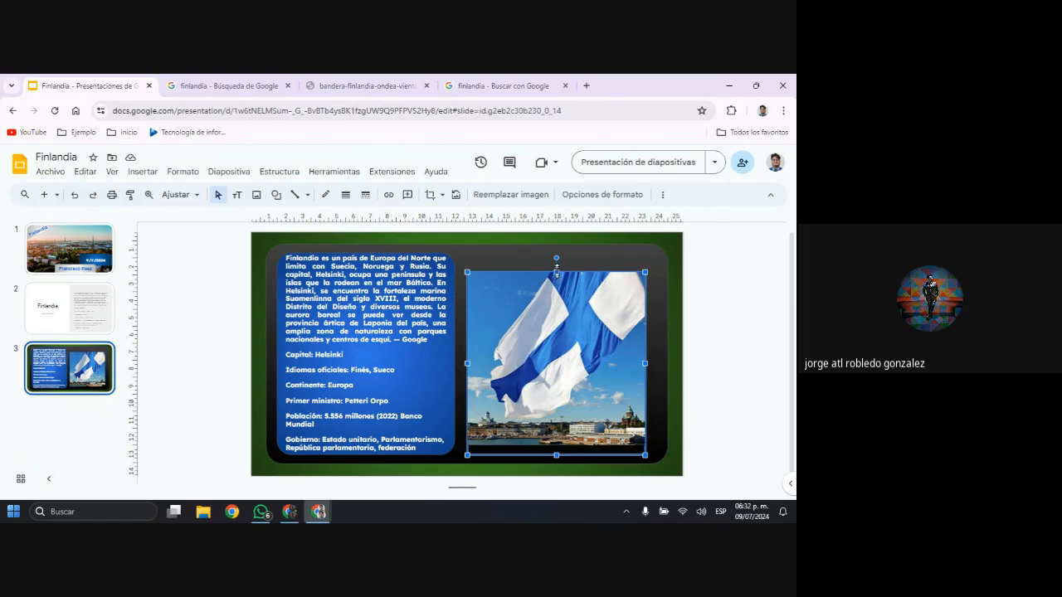
Stretch the flag picture to the blue panel's top and bottom edges, cropping off the empty strip beneath the skyline
{"action": "left_click_drag", "start_coordinate": [556, 271], "coordinate": [555, 253]}
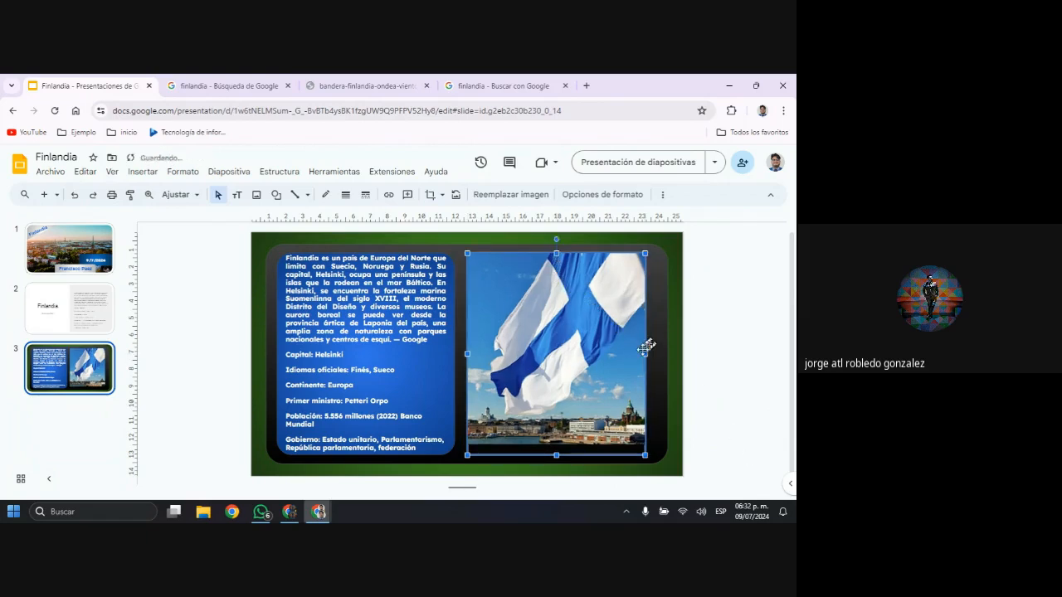
{"action": "double_click", "coordinate": [557, 433]}
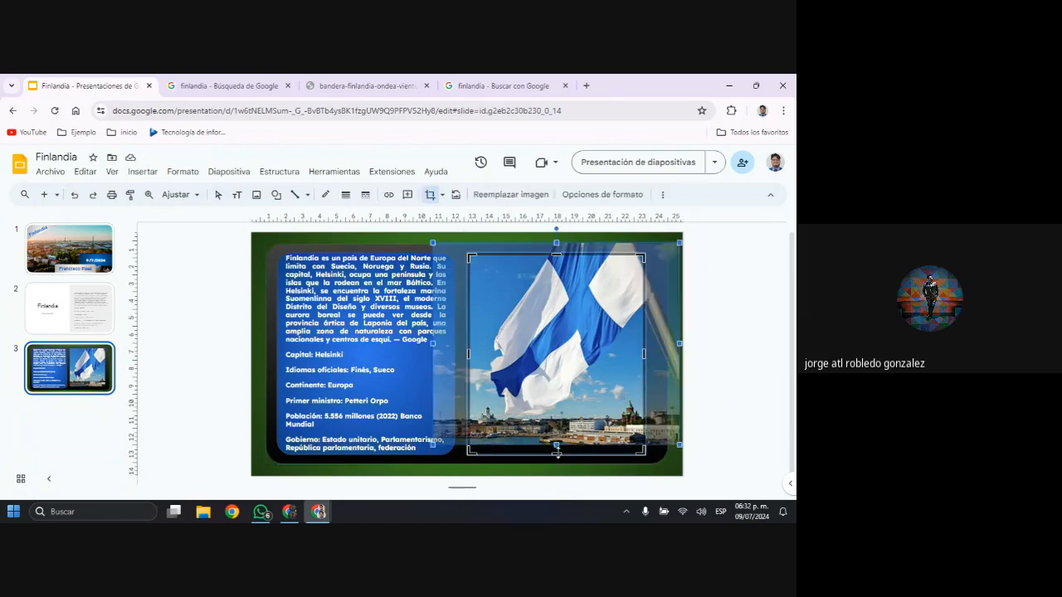
{"action": "mouse_move", "coordinate": [558, 453]}
{"action": "left_mouse_down"}
{"action": "mouse_move", "coordinate": [558, 433]}
{"action": "mouse_move", "coordinate": [558, 444]}
{"action": "left_mouse_up"}
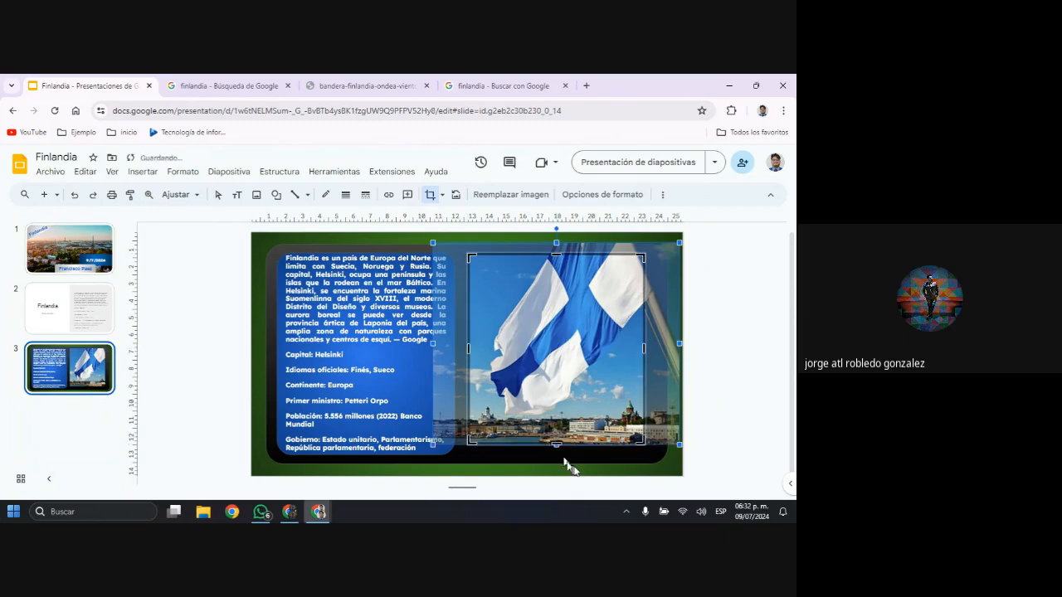
{"action": "left_click", "coordinate": [759, 375]}
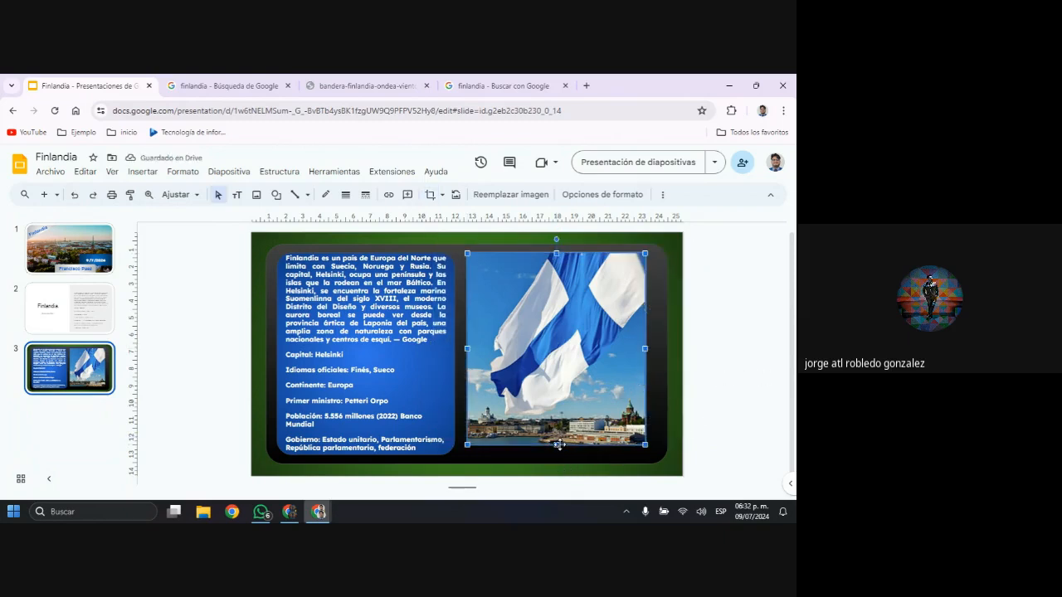
{"action": "left_click_drag", "start_coordinate": [556, 446], "coordinate": [557, 455]}
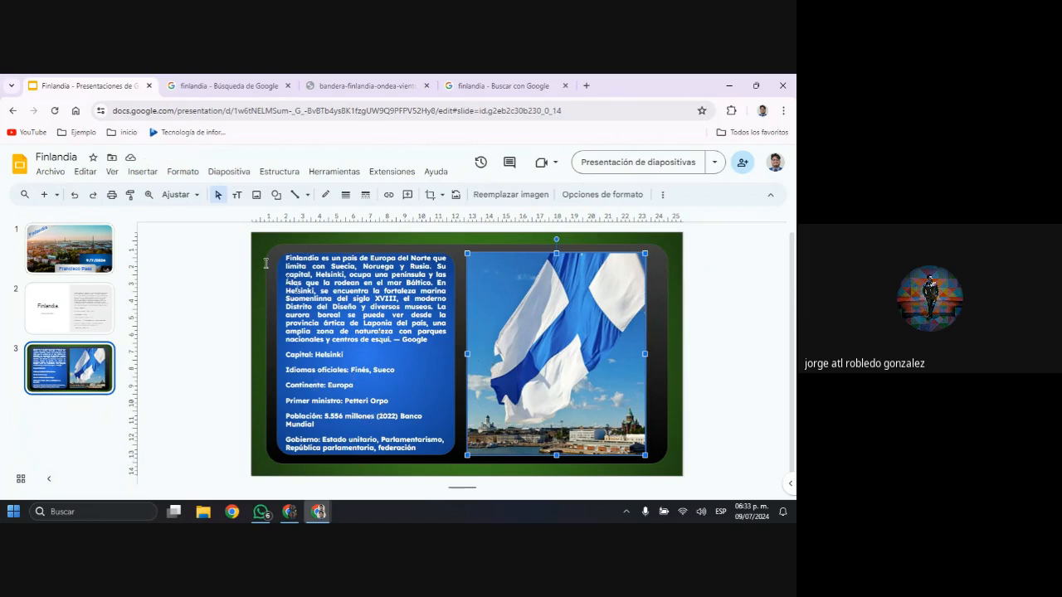
Draw a rounded rectangle banner as wide as the flag picture and move it onto the picture's upper part
{"action": "left_click", "coordinate": [274, 195]}
{"action": "mouse_move", "coordinate": [344, 216]}
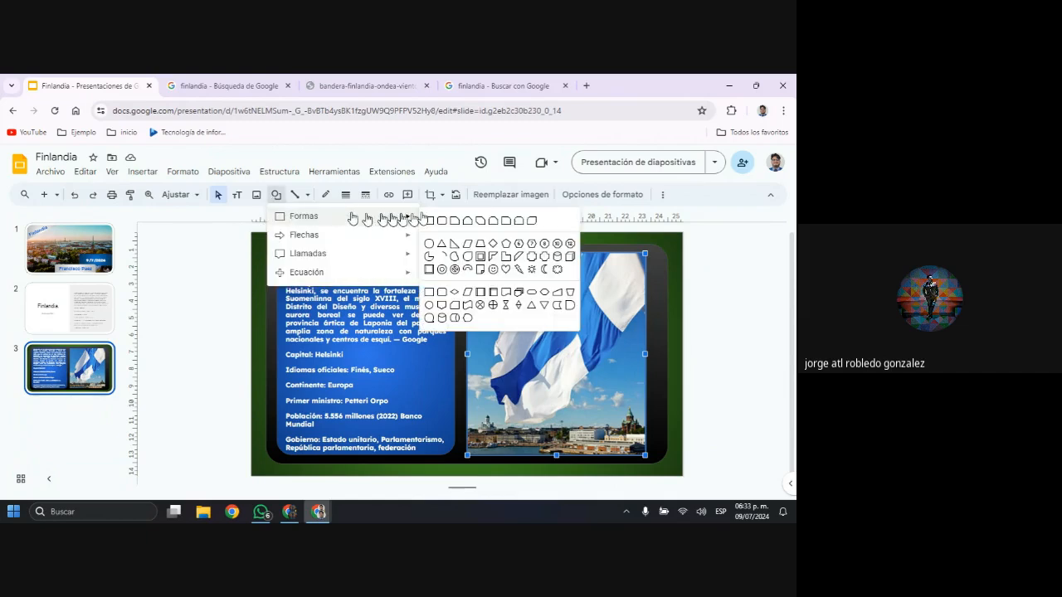
{"action": "left_click", "coordinate": [441, 220]}
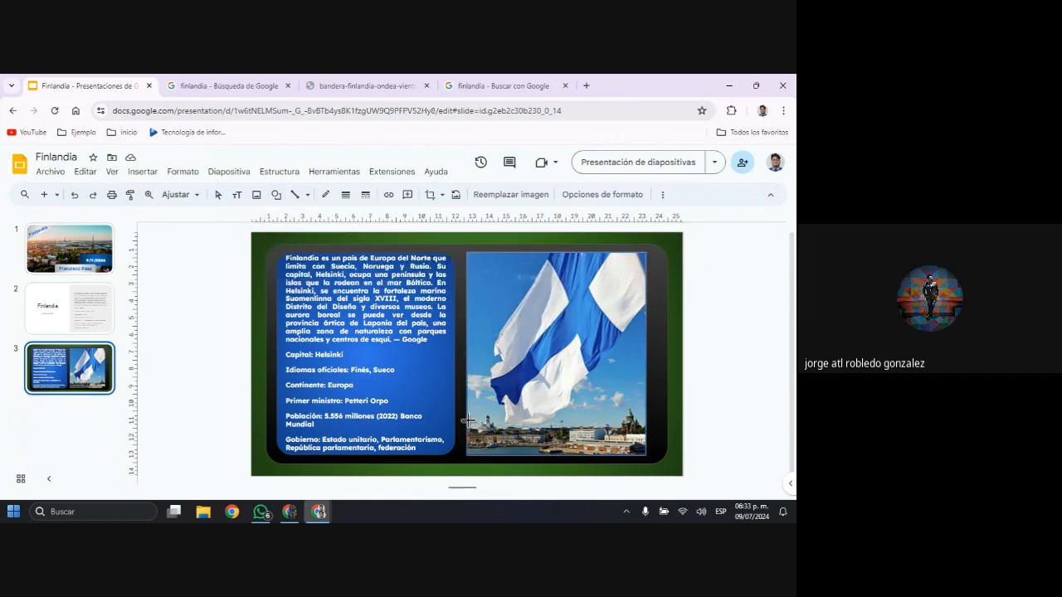
{"action": "left_click_drag", "start_coordinate": [467, 420], "coordinate": [645, 455]}
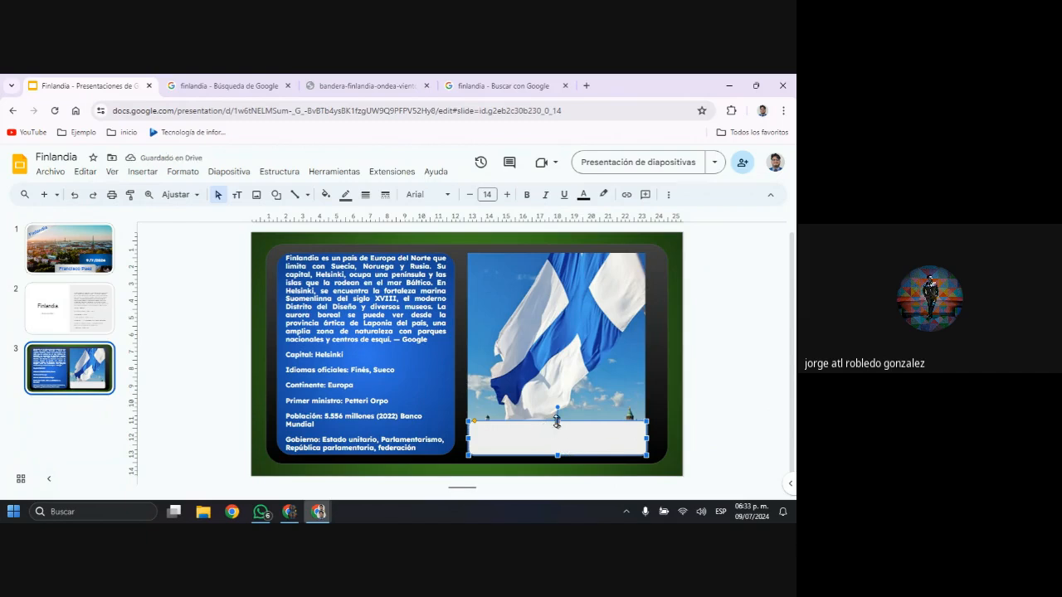
{"action": "left_click_drag", "start_coordinate": [555, 423], "coordinate": [569, 277]}
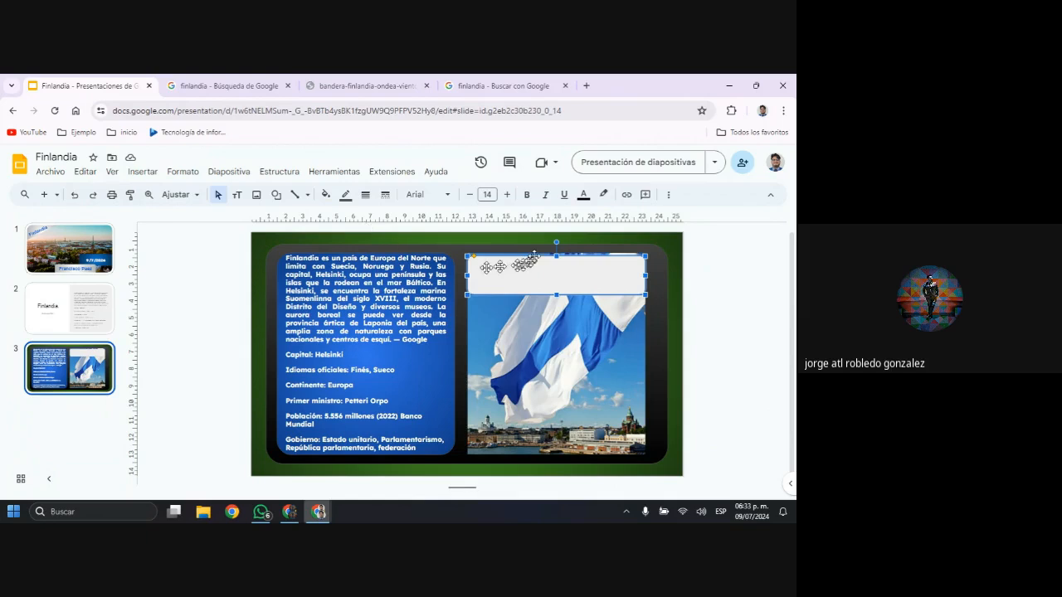
Fill the rounded banner with a light grey radial gradient
{"action": "left_click", "coordinate": [328, 196]}
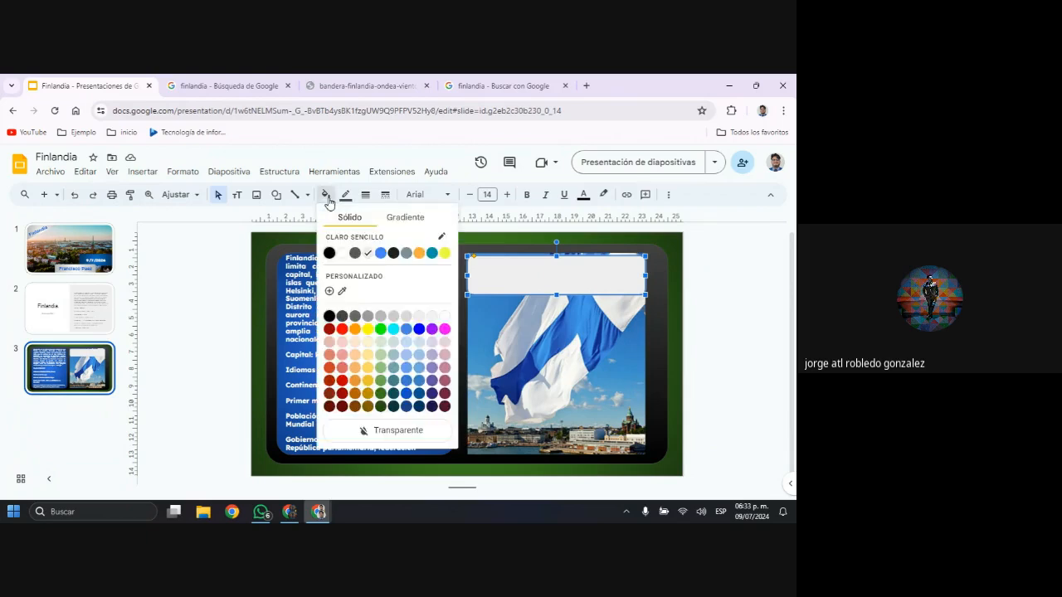
{"action": "left_click", "coordinate": [403, 219]}
{"action": "left_click", "coordinate": [359, 219]}
{"action": "left_click", "coordinate": [387, 217]}
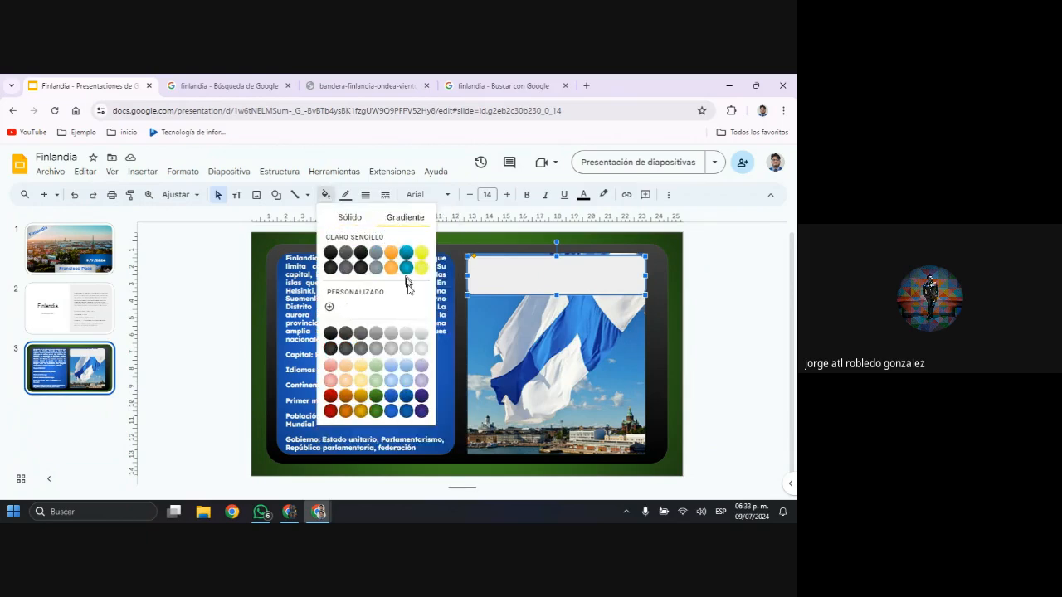
{"action": "left_click", "coordinate": [407, 348]}
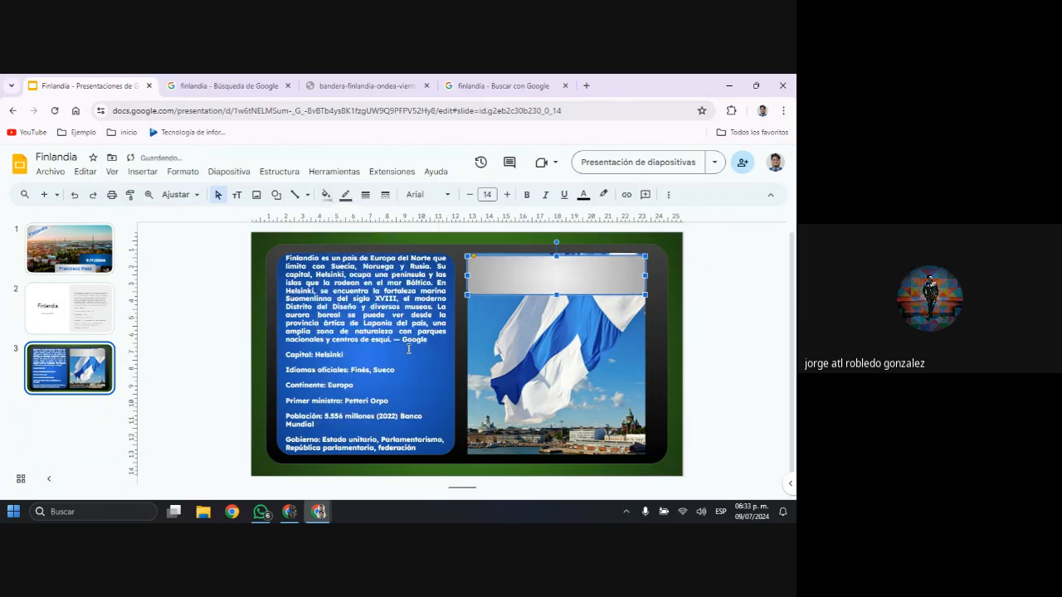
{"action": "left_click", "coordinate": [744, 308]}
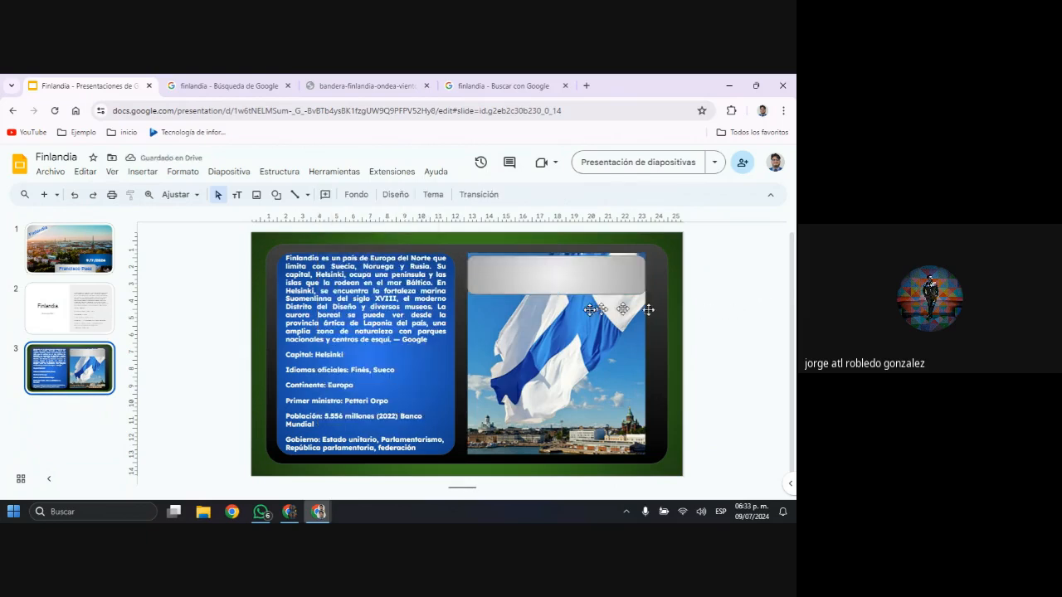
Align the banner with the blue panel's top edge and lower the flag picture's top edge so it sits behind the banner
{"action": "left_click_drag", "start_coordinate": [585, 273], "coordinate": [583, 277]}
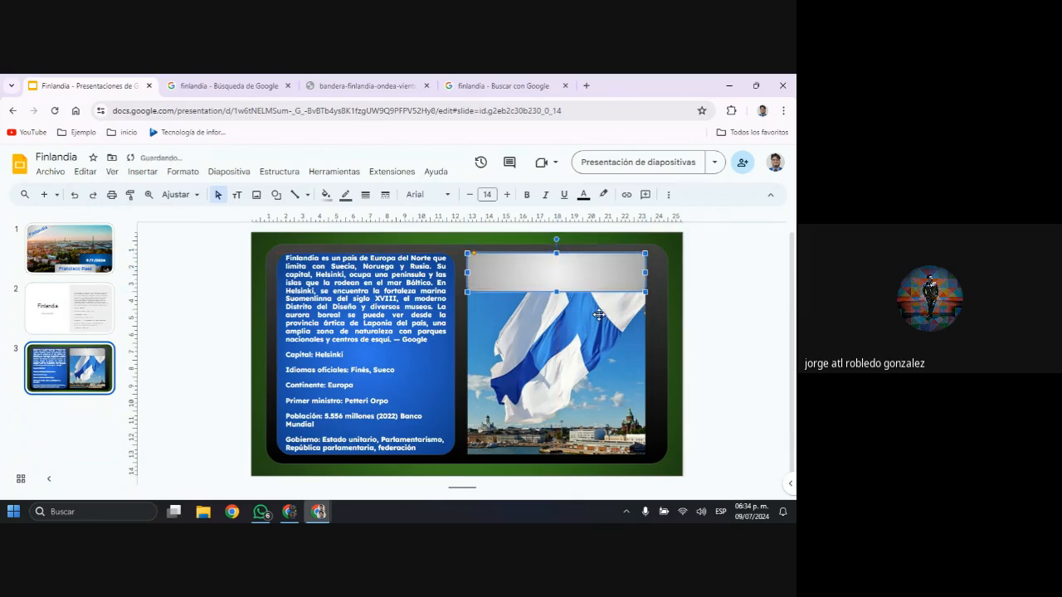
{"action": "left_click", "coordinate": [599, 314]}
{"action": "left_click", "coordinate": [676, 320]}
{"action": "left_click", "coordinate": [579, 300]}
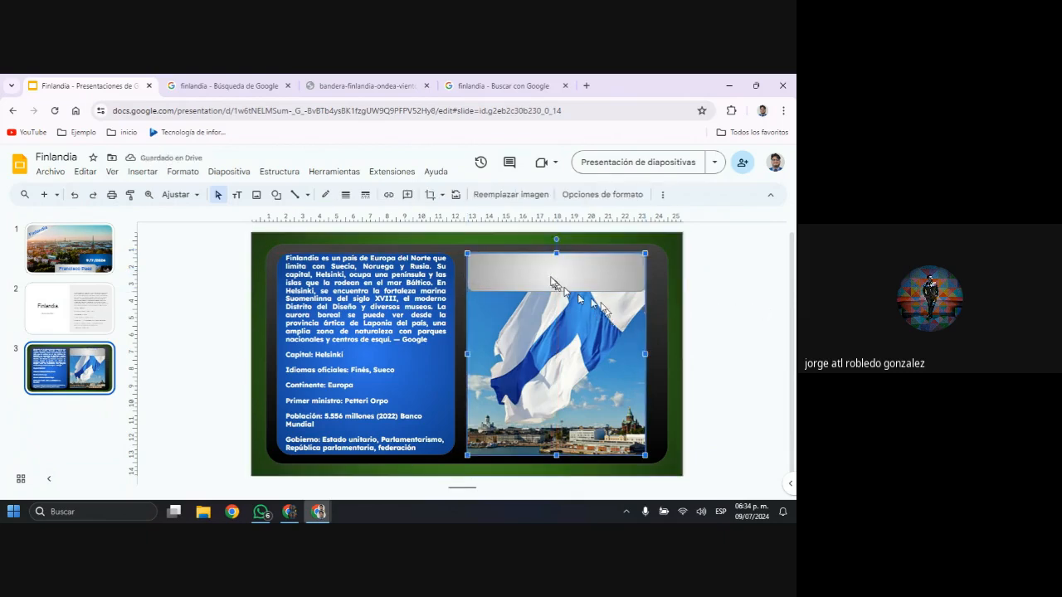
{"action": "left_click_drag", "start_coordinate": [557, 250], "coordinate": [557, 265]}
{"action": "left_click", "coordinate": [735, 276]}
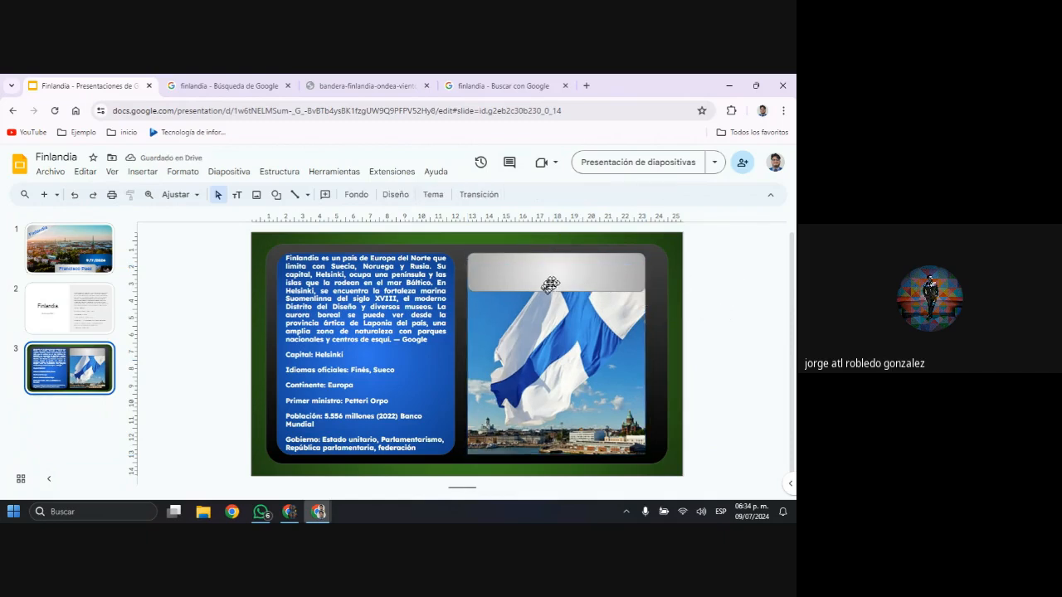
Copy the title word "Finlandia" from slide 2 and paste it into the grey banner on slide 3
{"action": "left_click", "coordinate": [83, 332]}
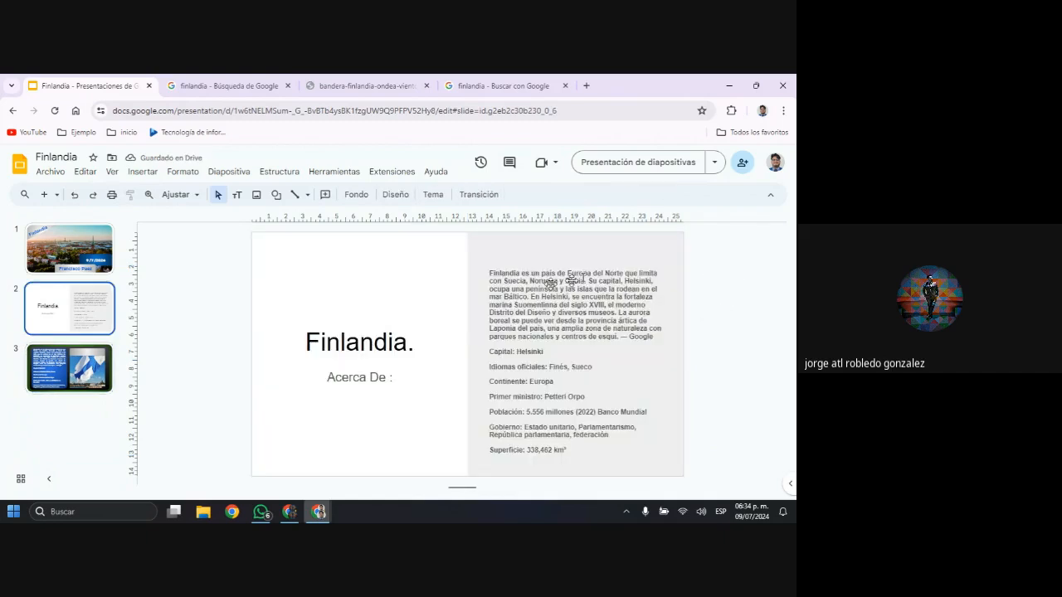
{"action": "double_click", "coordinate": [404, 342]}
{"action": "key", "text": "ctrl+c"}
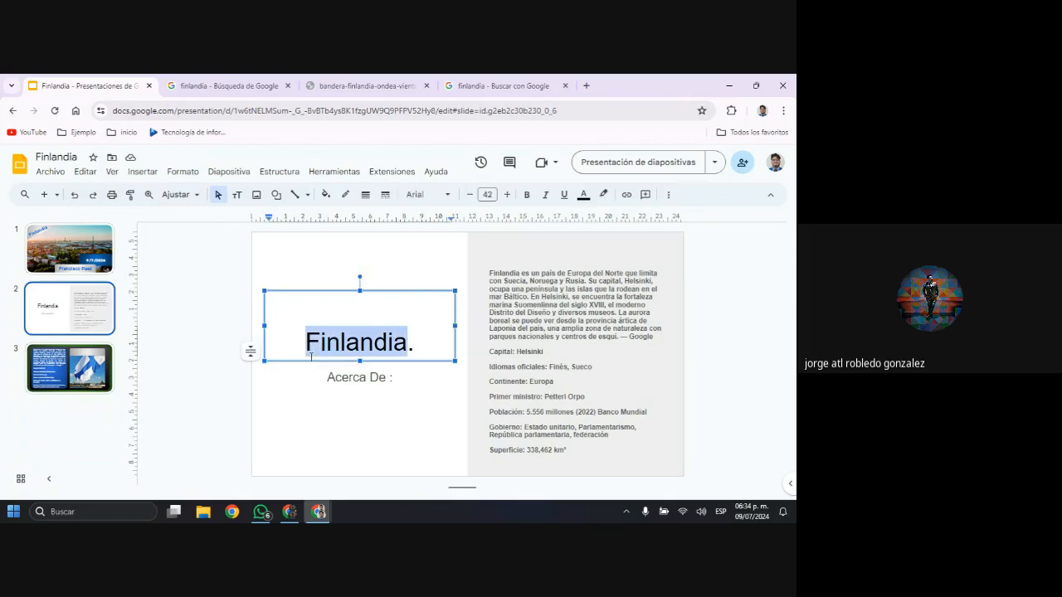
{"action": "left_click", "coordinate": [95, 388]}
{"action": "left_click", "coordinate": [541, 275]}
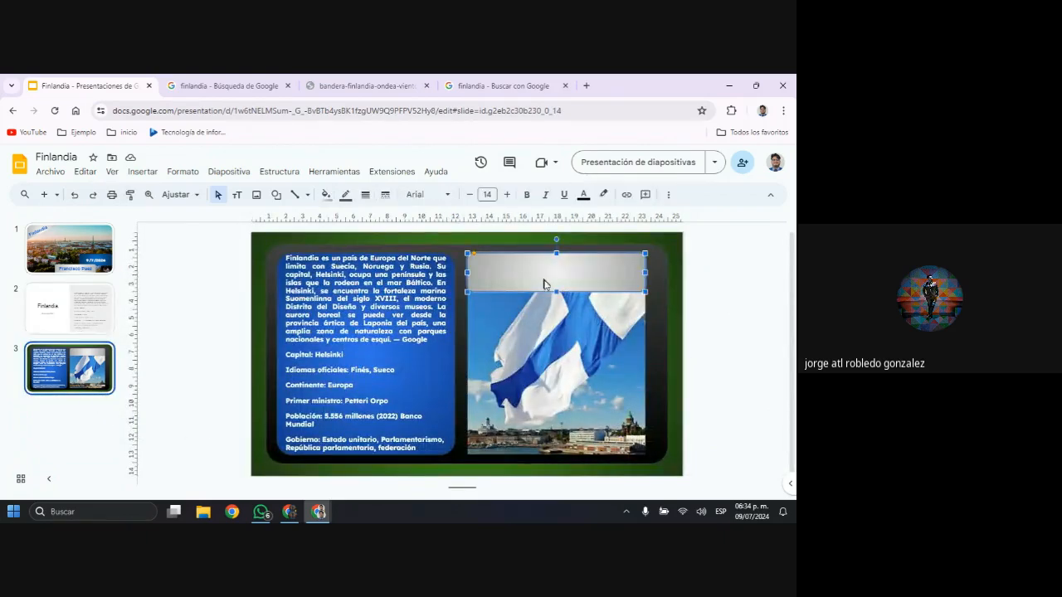
{"action": "left_click", "coordinate": [545, 287]}
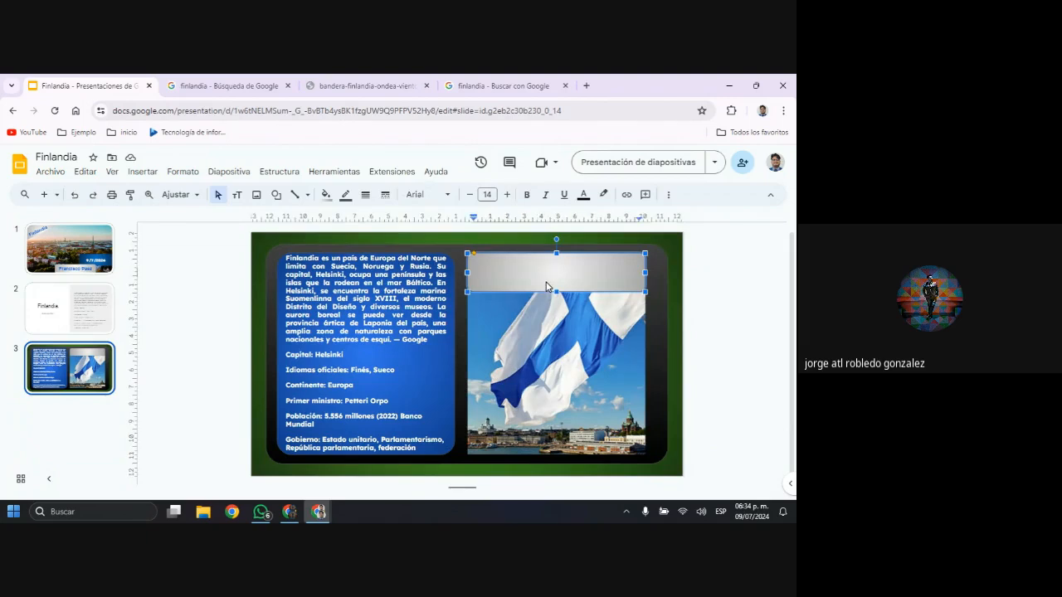
{"action": "key", "text": "ctrl+v"}
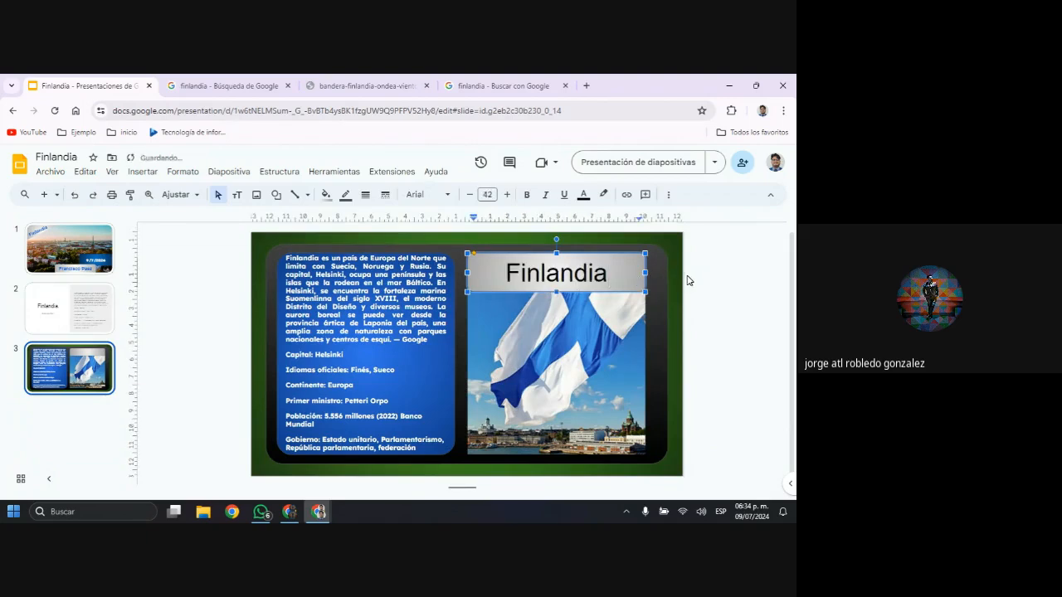
{"action": "left_click", "coordinate": [734, 283]}
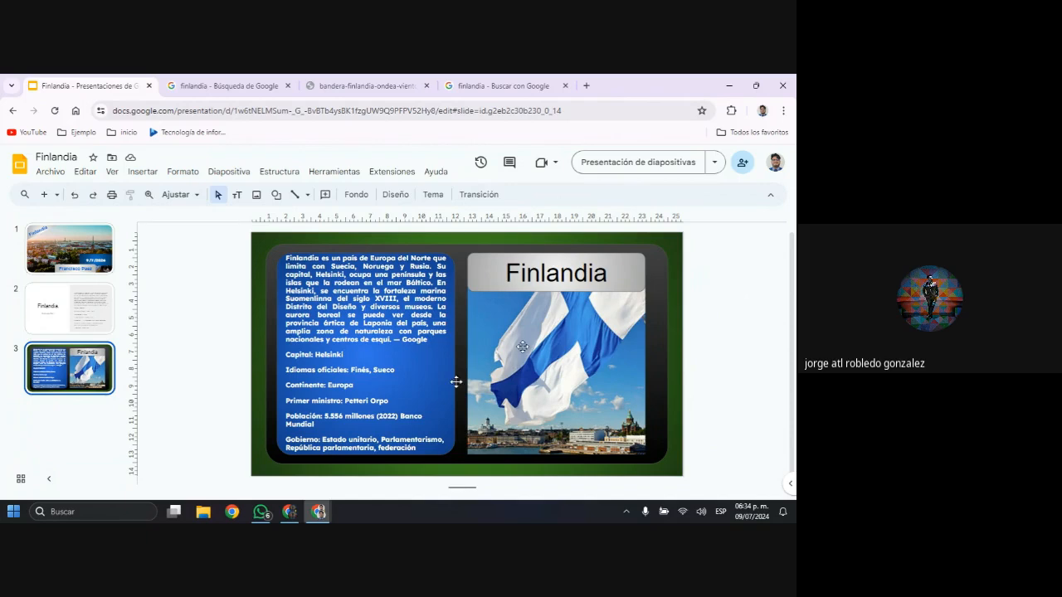
Compare the plain layout of slide 2 with the redesigned slide 3 by alternating between them
{"action": "left_click", "coordinate": [49, 322]}
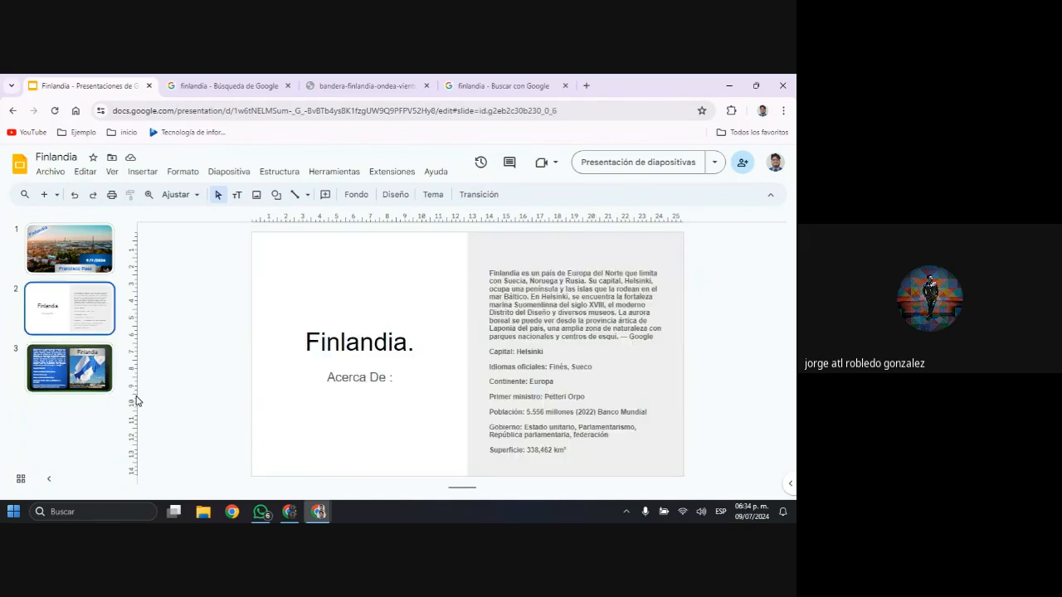
{"action": "key", "text": "Down"}
{"action": "key", "text": "Up"}
{"action": "key", "text": "Down"}
{"action": "key", "text": "Up"}
{"action": "key", "text": "Down"}
{"action": "key", "text": "Up"}
Show the editor in full screen, preview slide 2 as a slideshow and return to editing
{"action": "key", "text": "F11"}
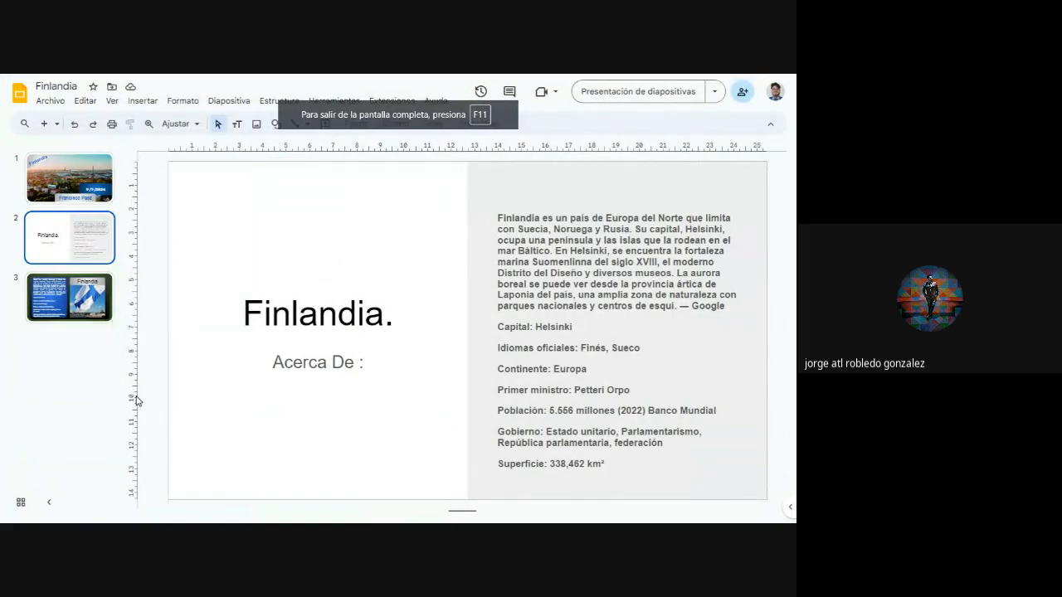
{"action": "left_click", "coordinate": [656, 93]}
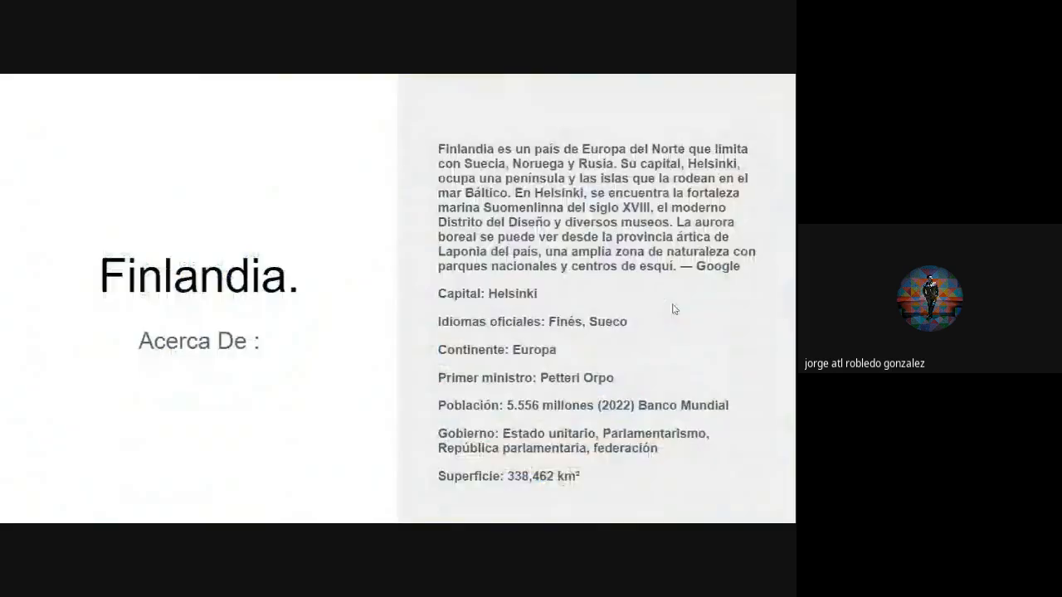
{"action": "key", "text": "Escape"}
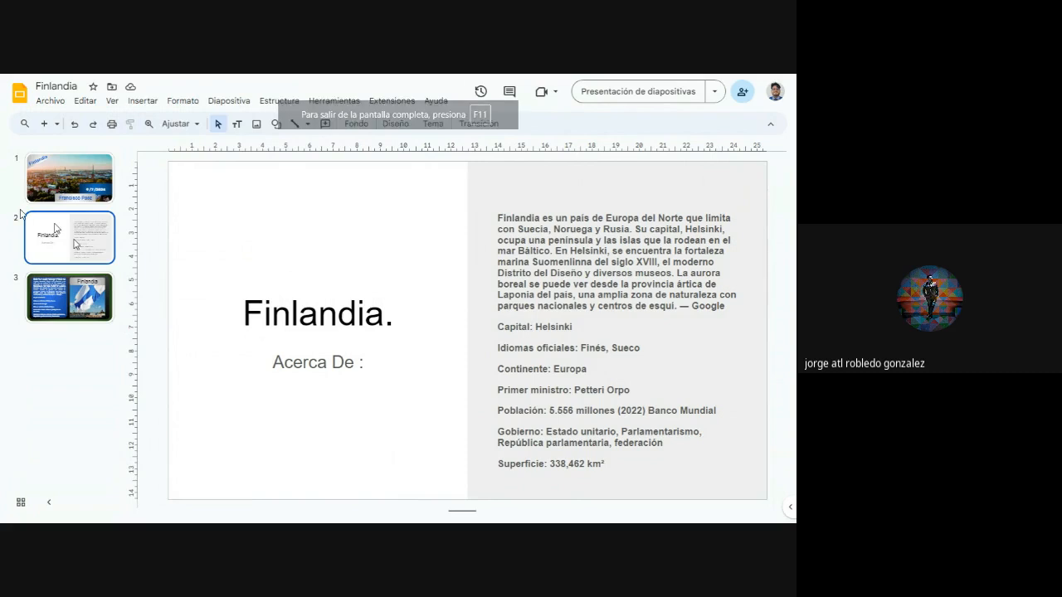
Review the banner, flag picture and text panel of slide 3 against slide 2 in the full-screen editor
{"action": "left_click", "coordinate": [103, 317]}
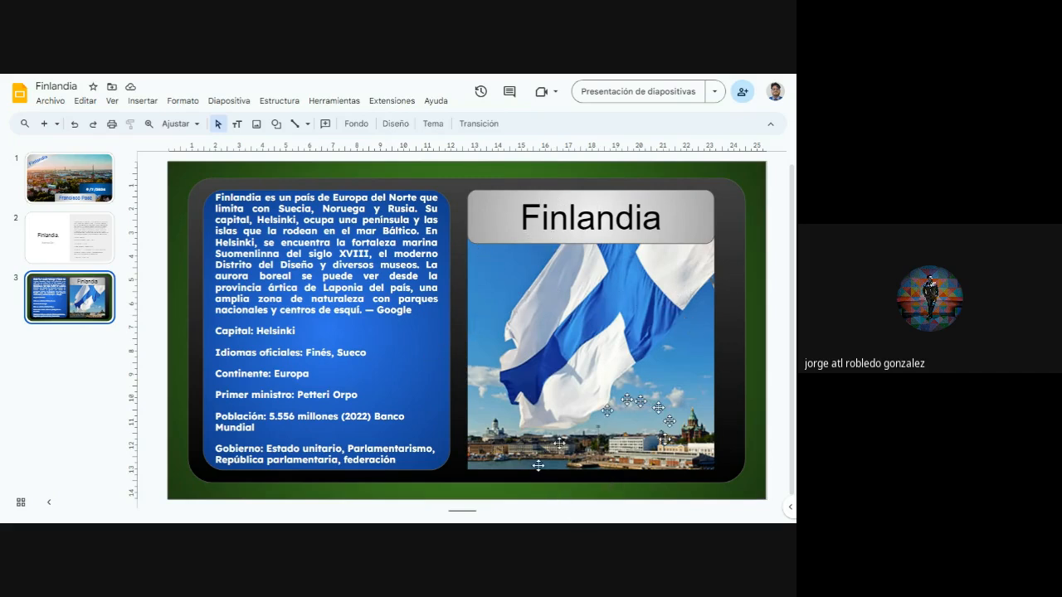
{"action": "left_click", "coordinate": [56, 247]}
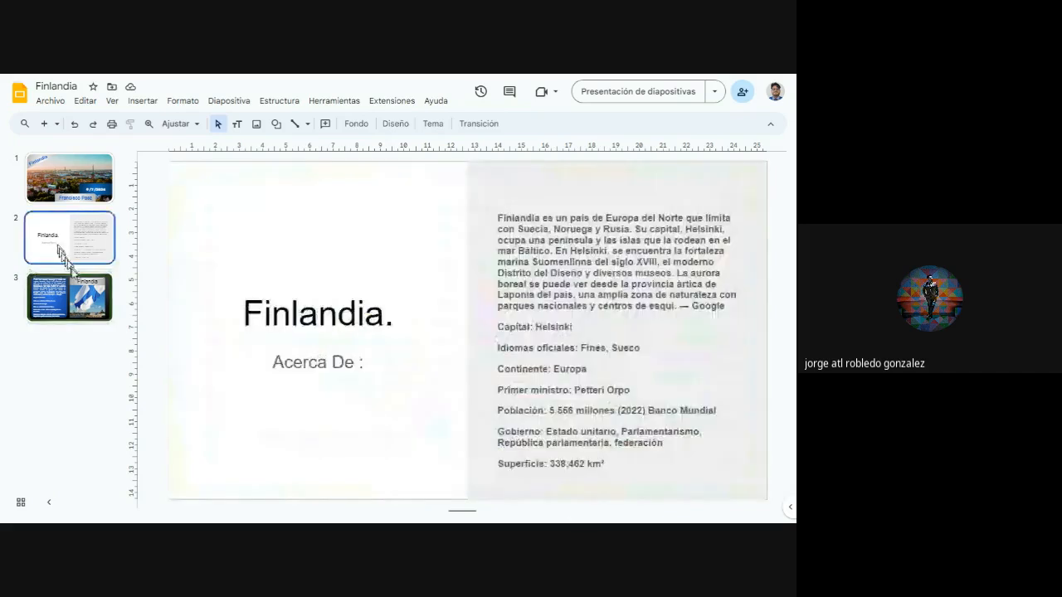
{"action": "left_click", "coordinate": [87, 292]}
{"action": "left_click", "coordinate": [85, 262]}
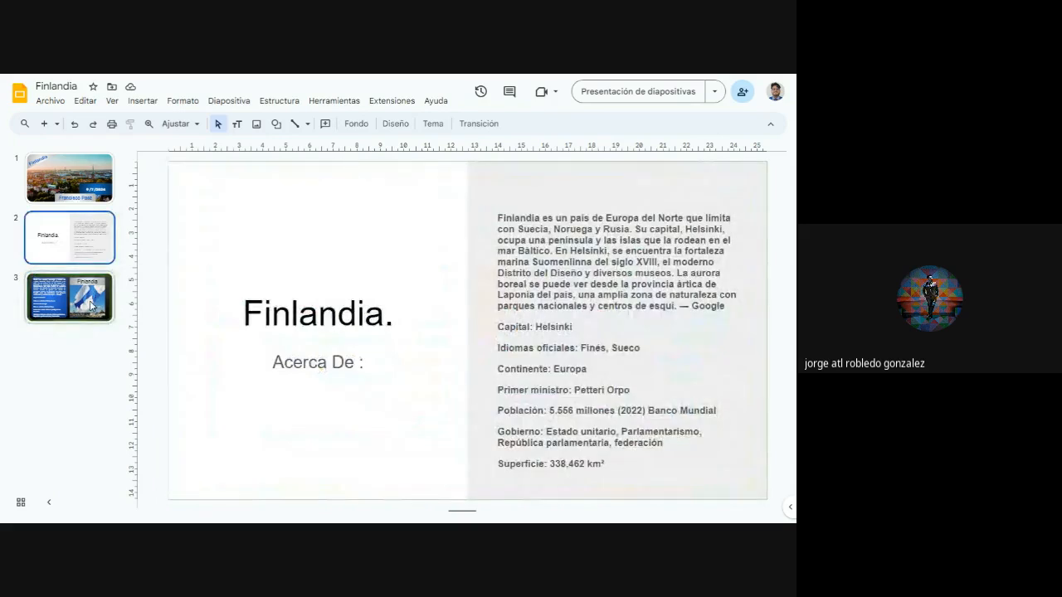
{"action": "left_click", "coordinate": [87, 294]}
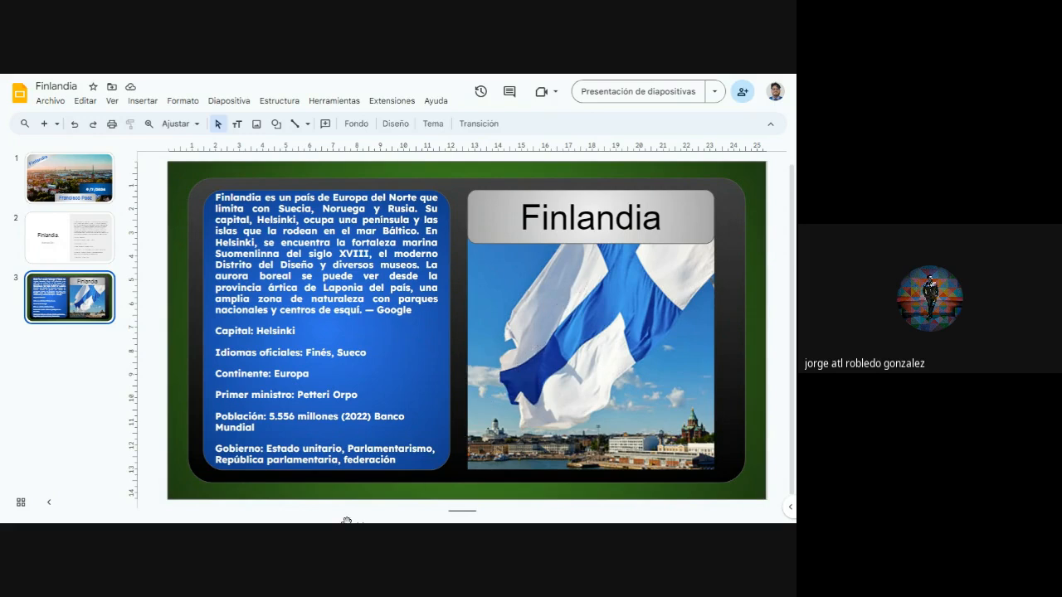
{"action": "left_click", "coordinate": [104, 425]}
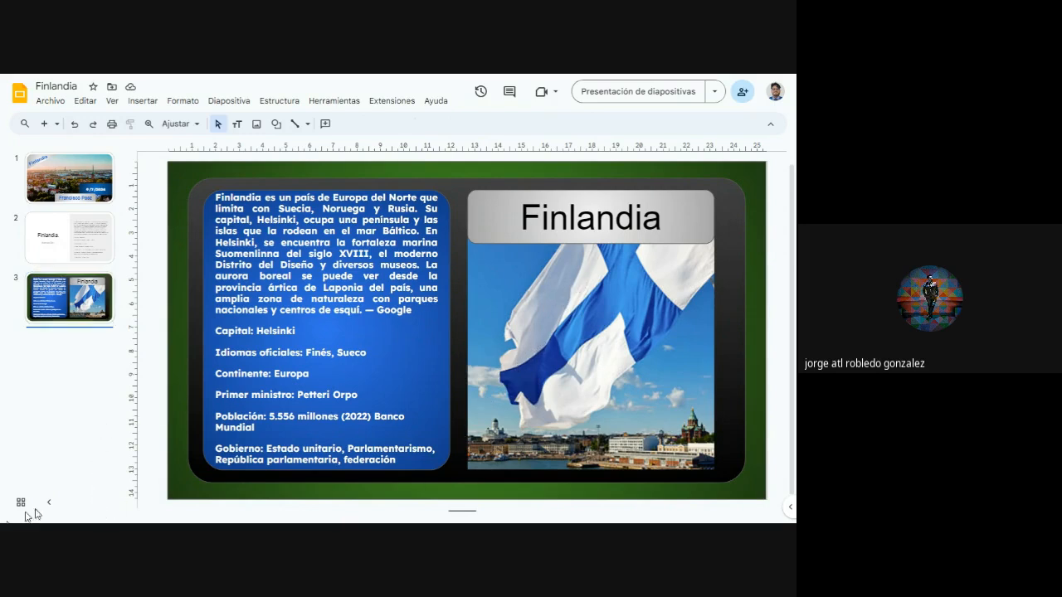
{"action": "left_click", "coordinate": [572, 369]}
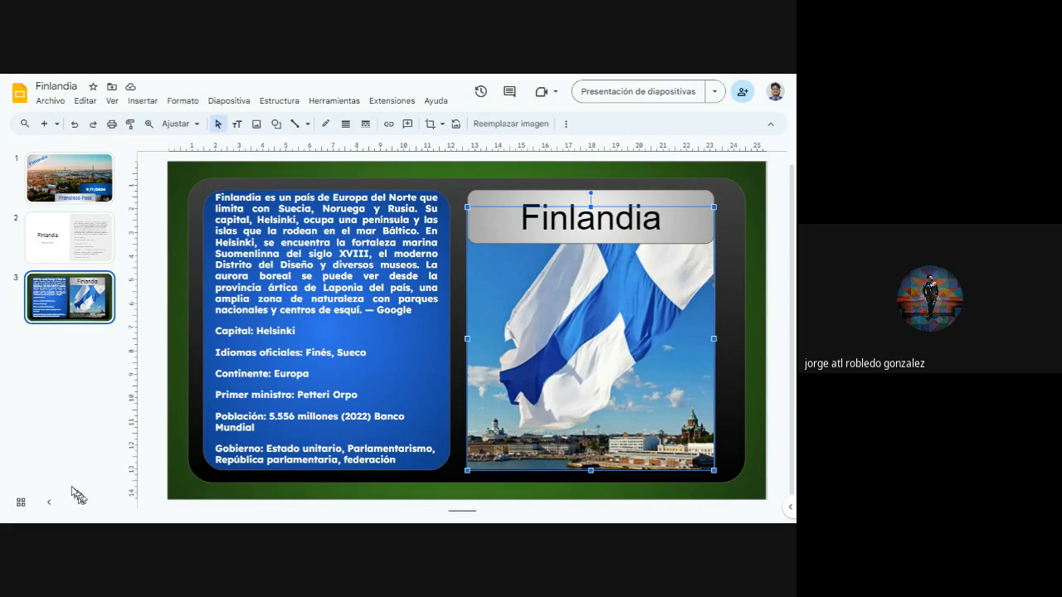
{"action": "left_click", "coordinate": [77, 460]}
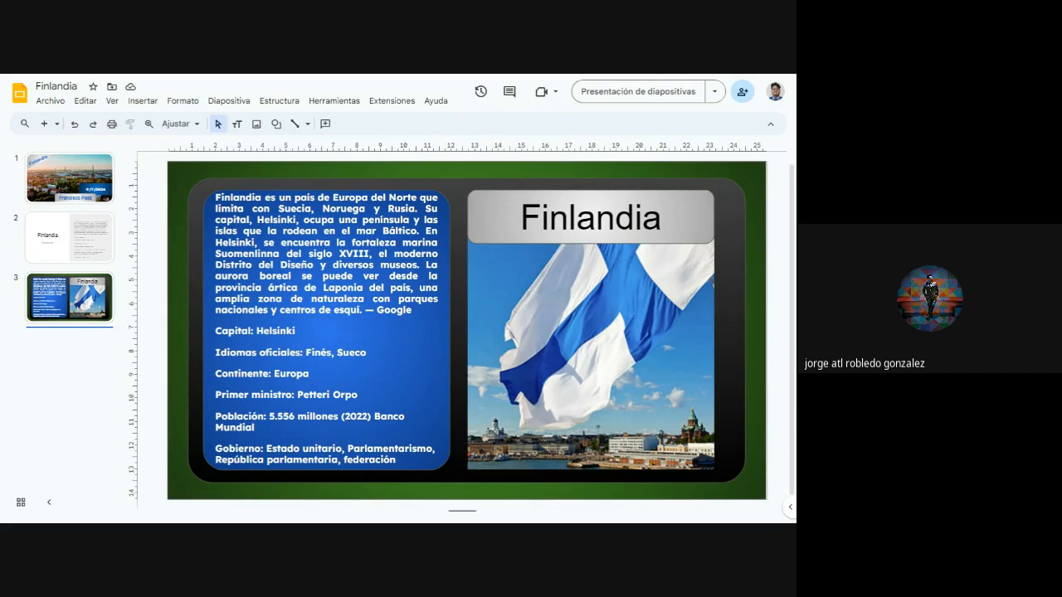
Check the Finlandia section of the Google Docs document about places to visit, clear its text selection and return to the presentation
{"action": "key", "text": "alt+Tab"}
{"action": "key", "text": "alt+Tab"}
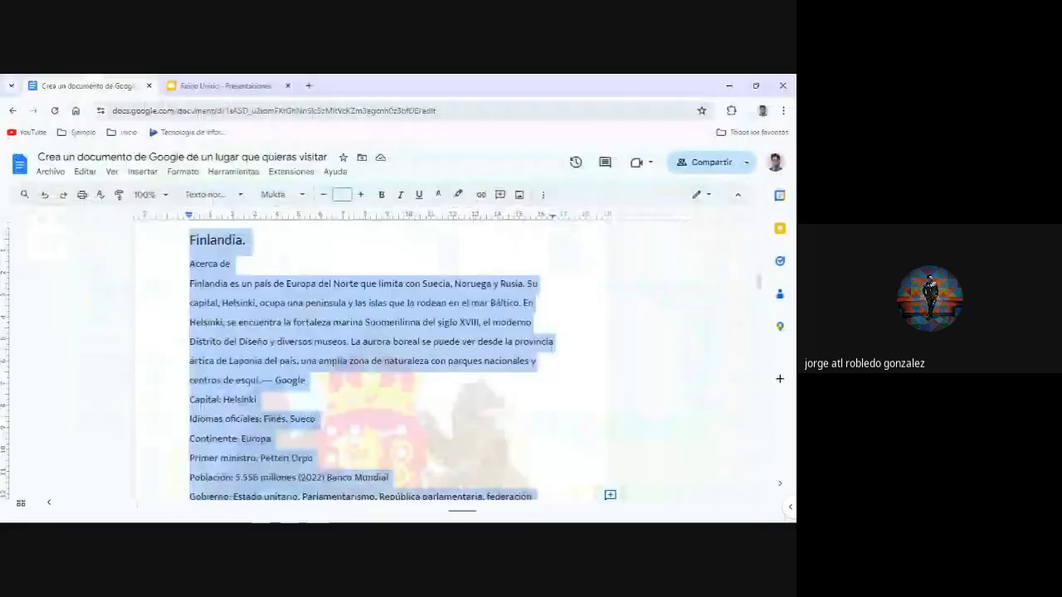
{"action": "left_click", "coordinate": [552, 427]}
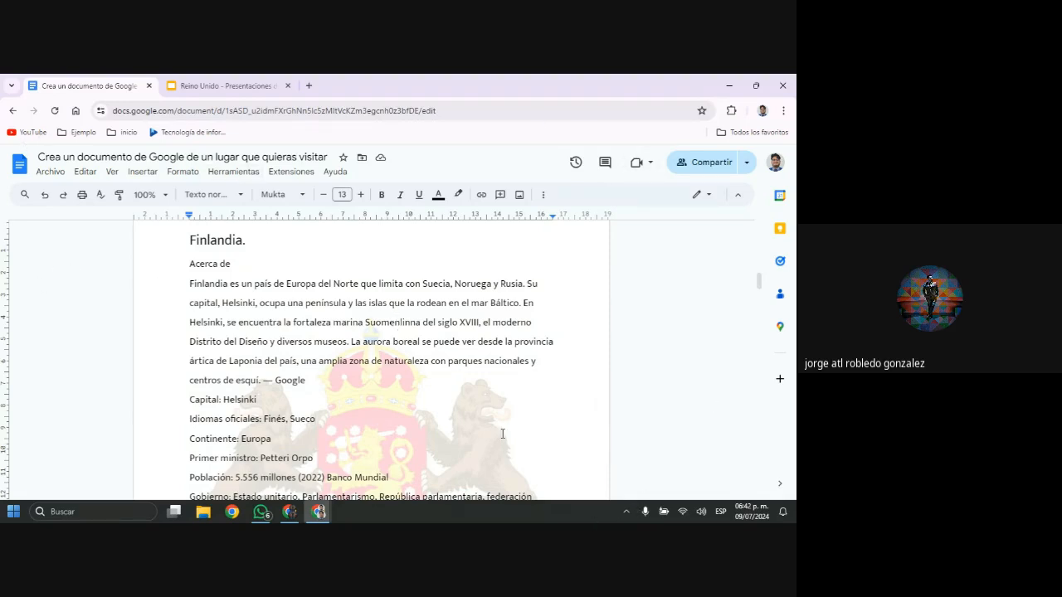
{"action": "key", "text": "alt+Tab"}
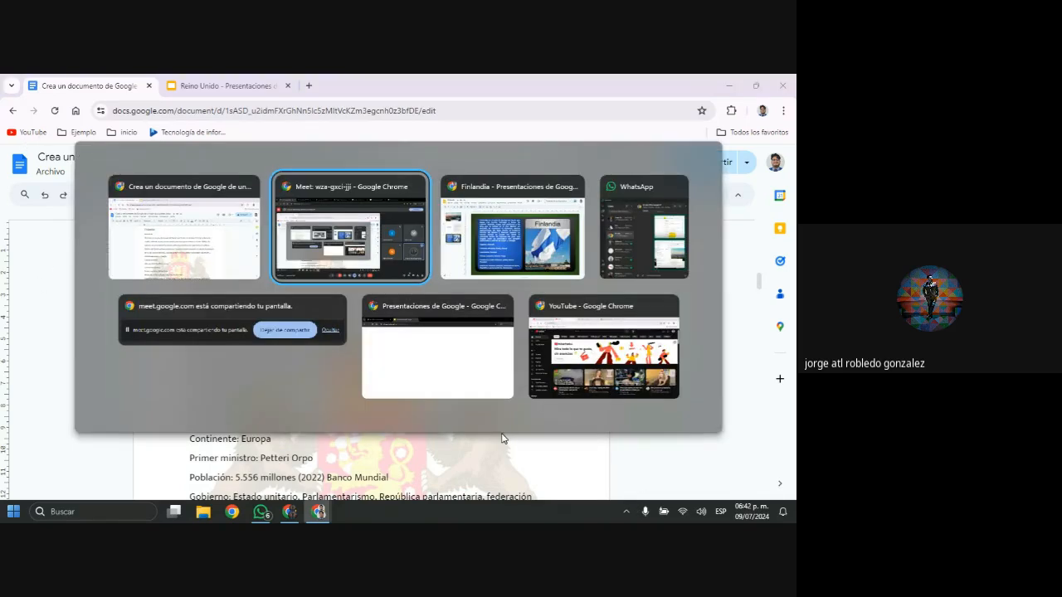
{"action": "key", "text": "alt+Tab"}
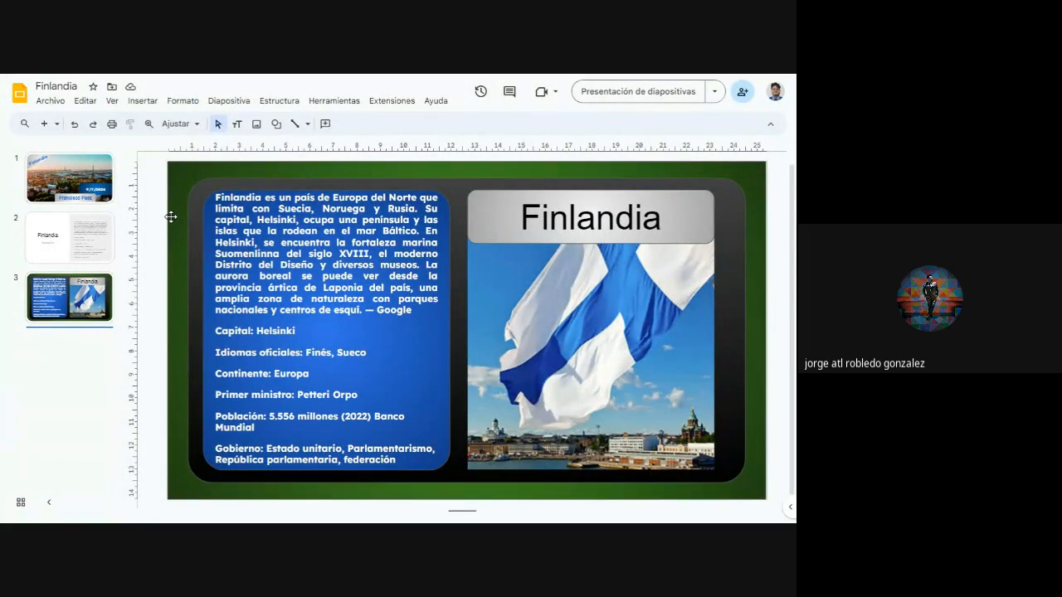
Leave full screen and consult the "Acerca de" country facts in the general Google results for finlandia before returning to the presentation
{"action": "key", "text": "F11"}
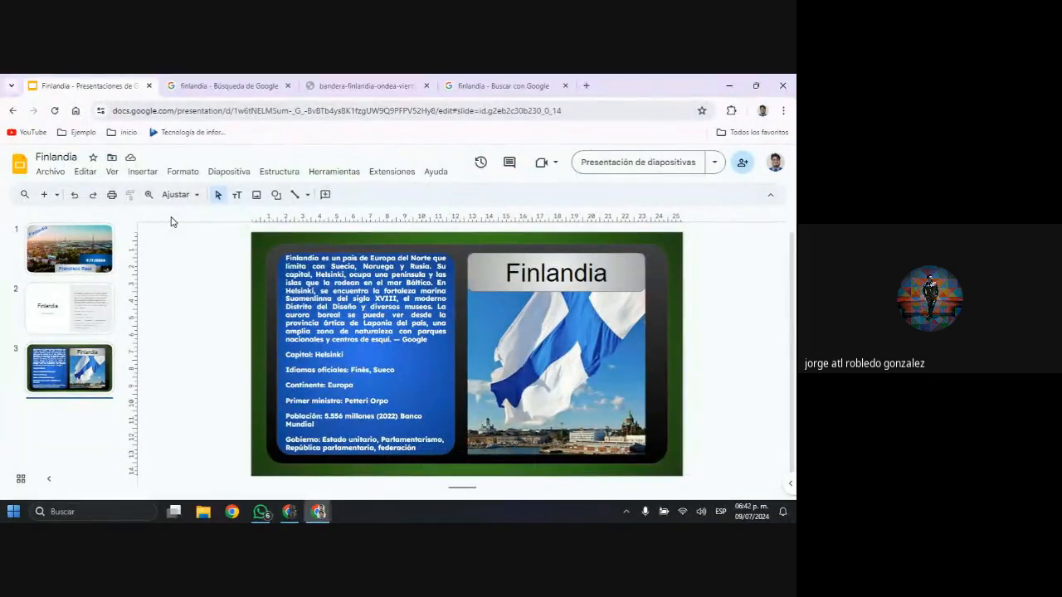
{"action": "left_click", "coordinate": [273, 85]}
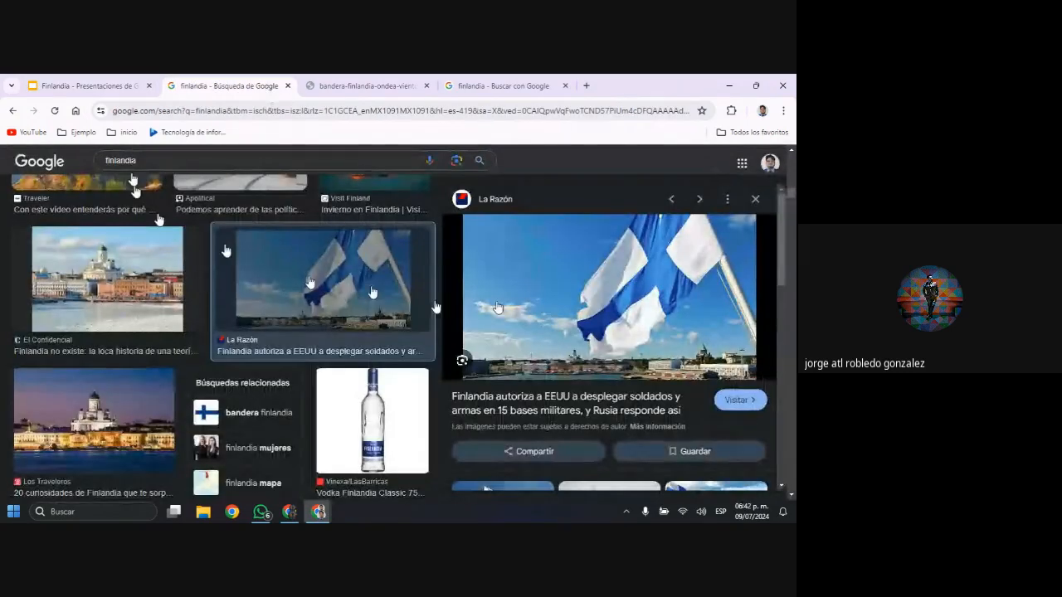
{"action": "scroll", "coordinate": [33, 210], "scroll_direction": "up", "scroll_amount": 10}
{"action": "scroll", "coordinate": [85, 208], "scroll_direction": "up", "scroll_amount": 3}
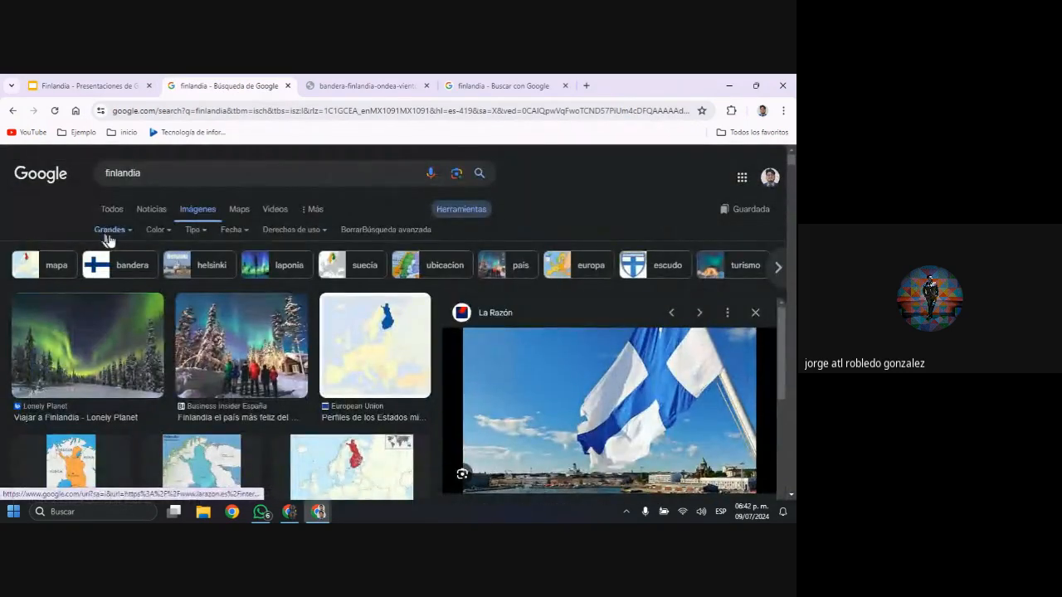
{"action": "left_click", "coordinate": [111, 209]}
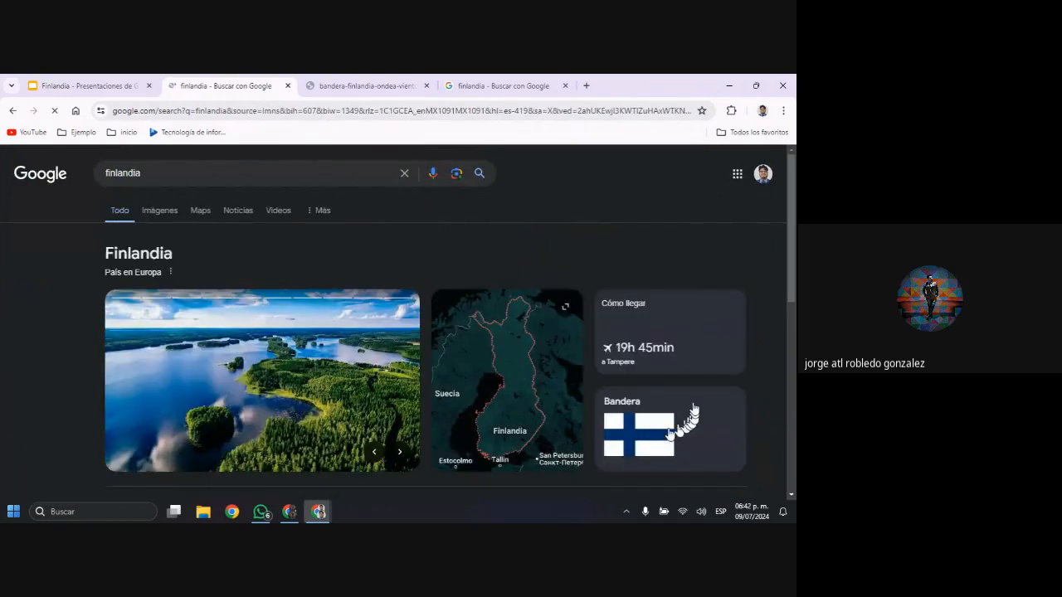
{"action": "scroll", "coordinate": [601, 358], "scroll_direction": "down", "scroll_amount": 4}
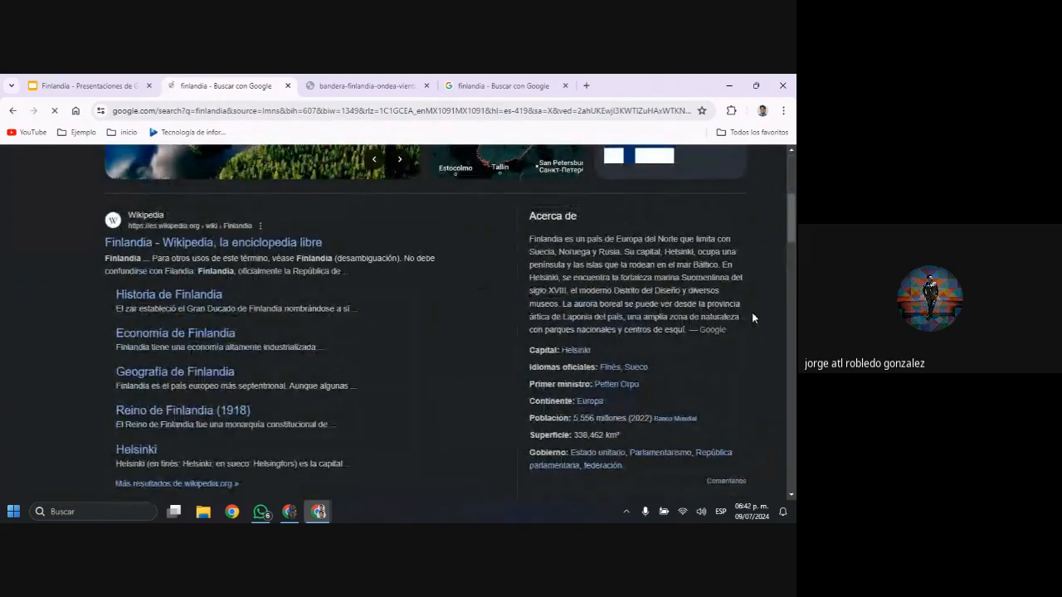
{"action": "left_click", "coordinate": [74, 92]}
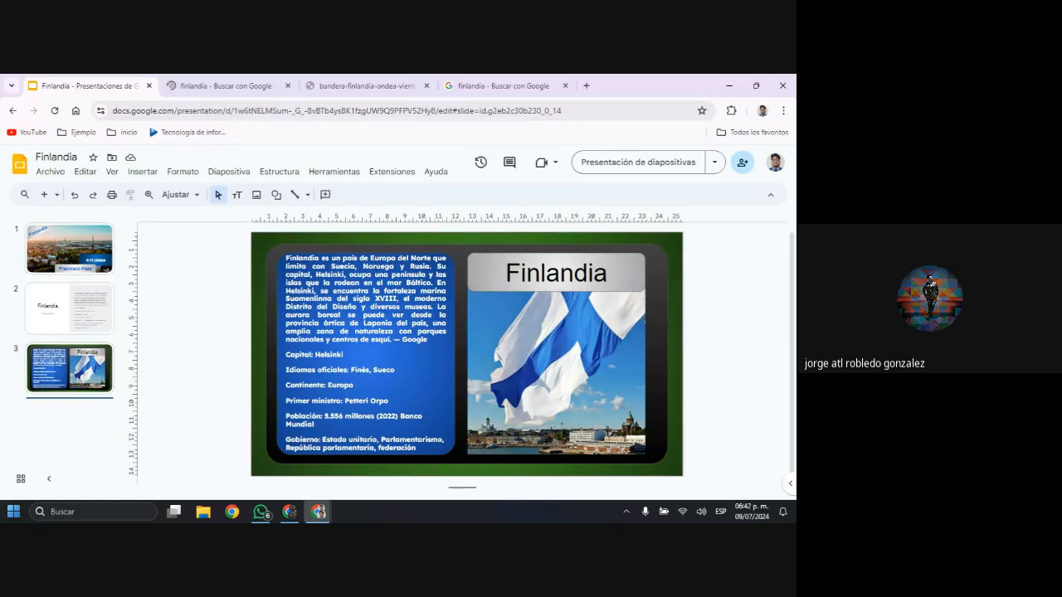
{"action": "key", "text": "alt+Tab"}
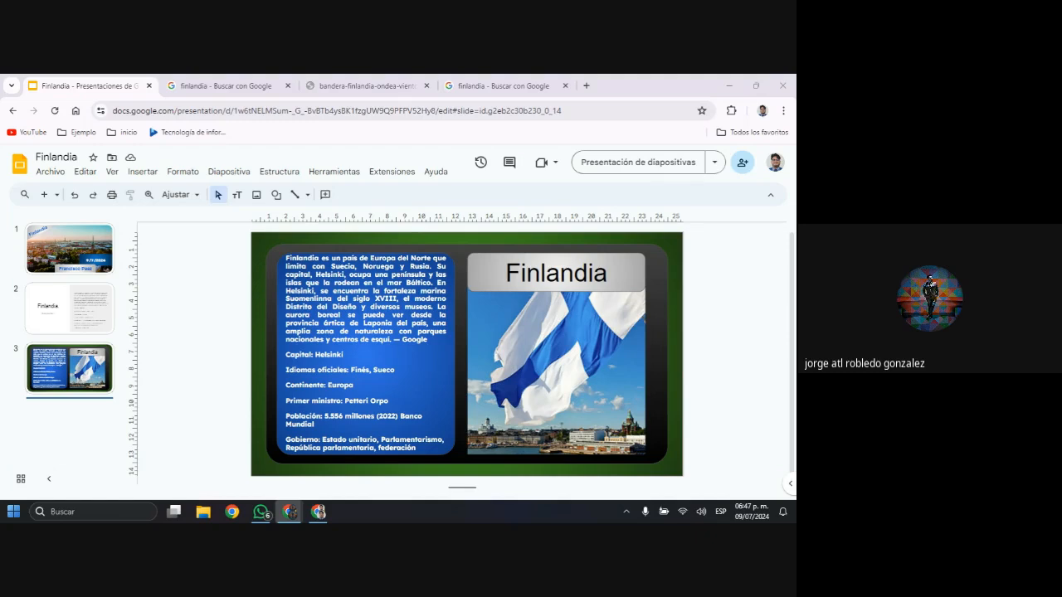
Try a darker grey gradient fill on the corner triangle behind the Finlandia title on slide 1
{"action": "left_click", "coordinate": [75, 247]}
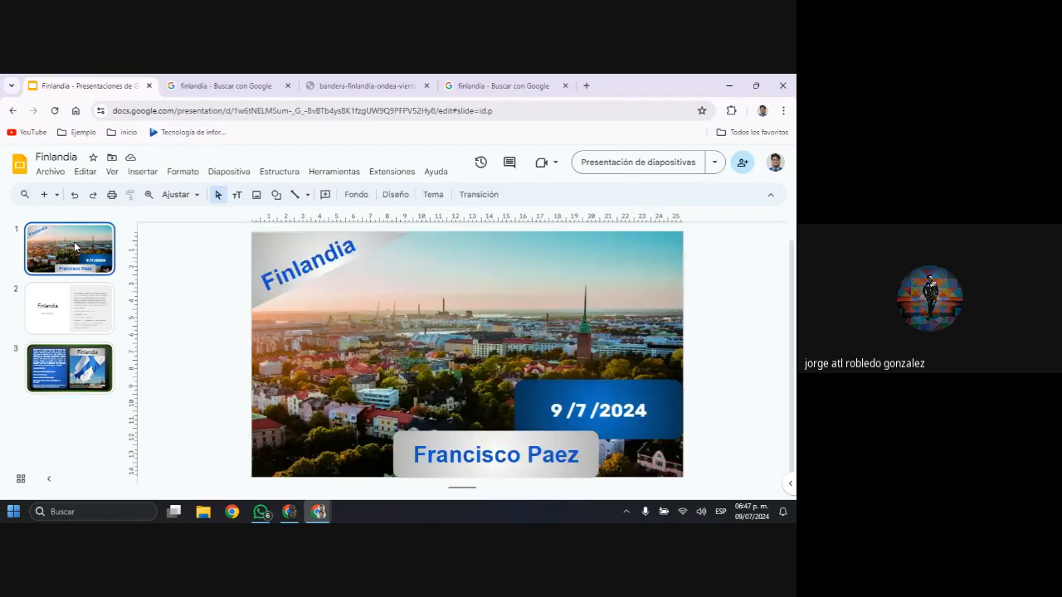
{"action": "left_click", "coordinate": [289, 251]}
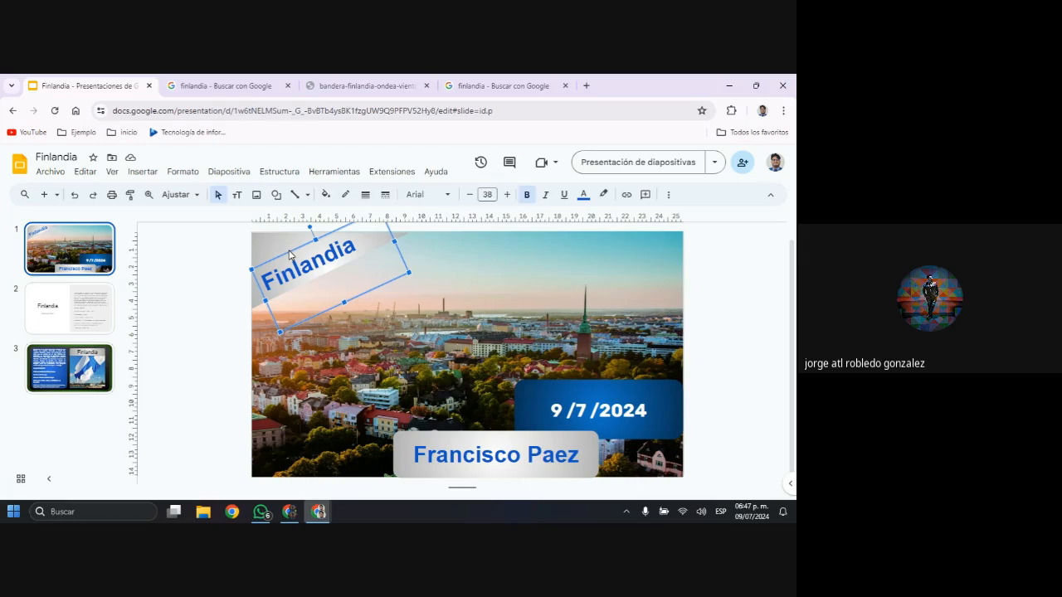
{"action": "left_click", "coordinate": [281, 239]}
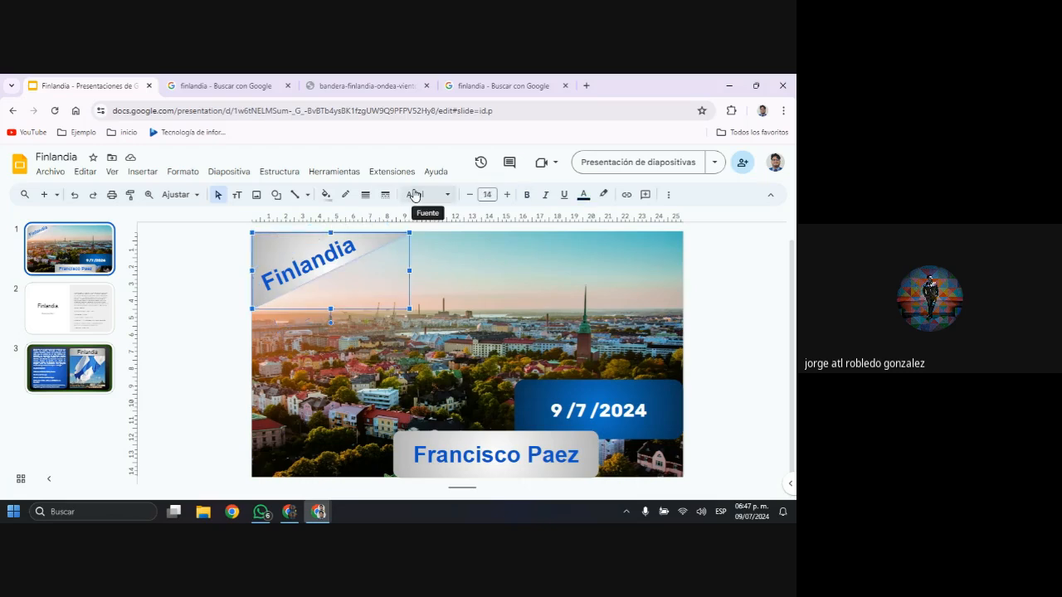
{"action": "left_click", "coordinate": [325, 196]}
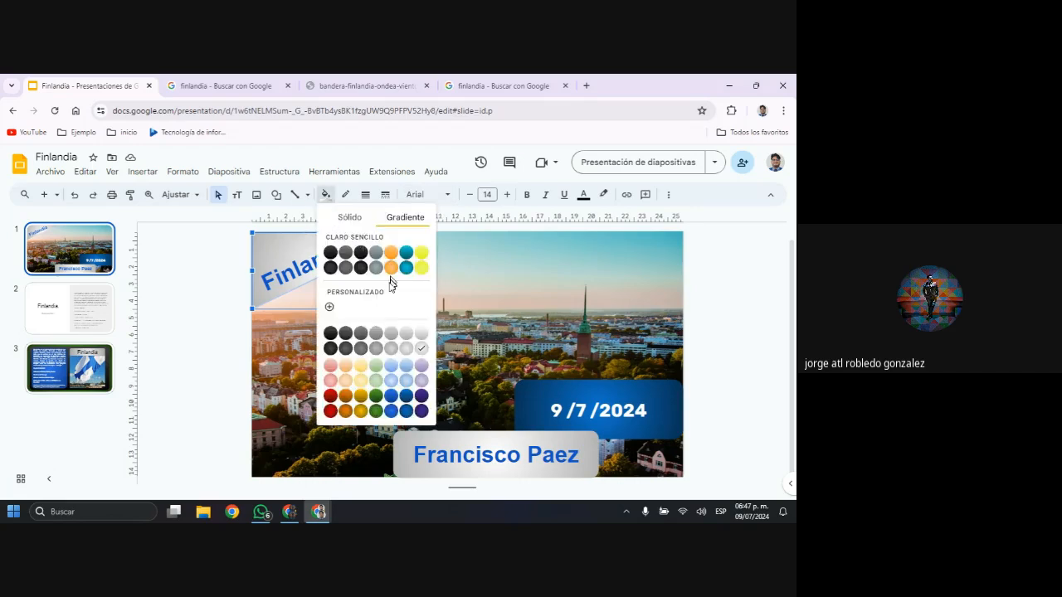
{"action": "left_click", "coordinate": [391, 348]}
{"action": "left_click", "coordinate": [491, 301]}
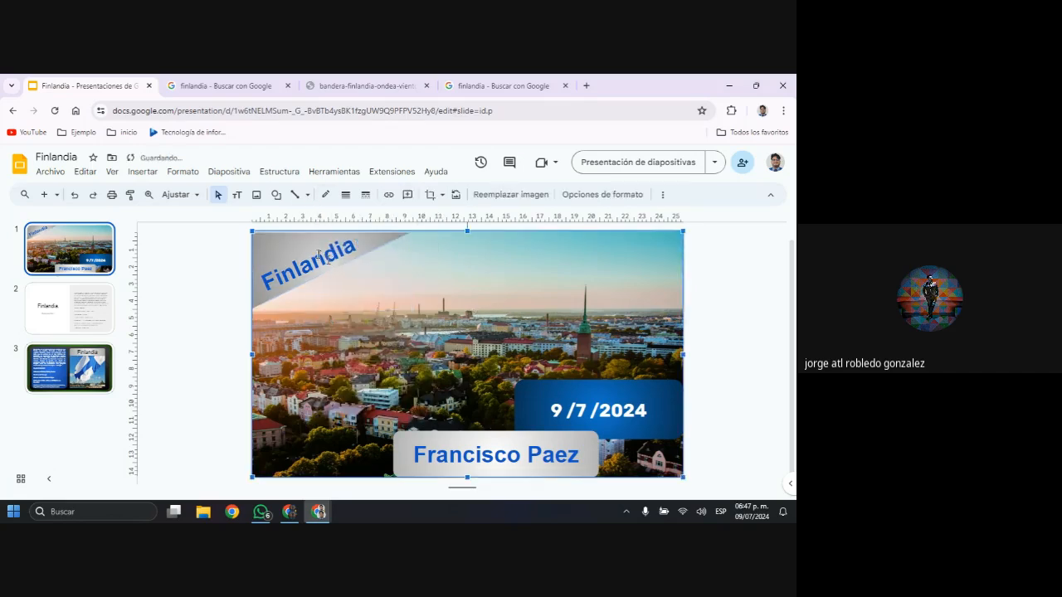
{"action": "left_click", "coordinate": [317, 254]}
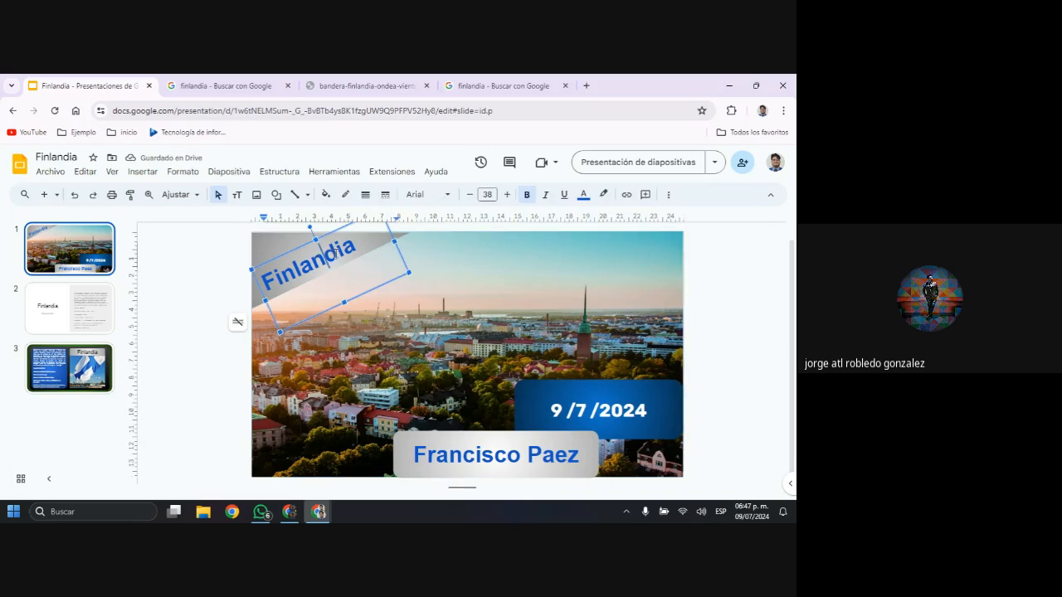
{"action": "left_click", "coordinate": [332, 252]}
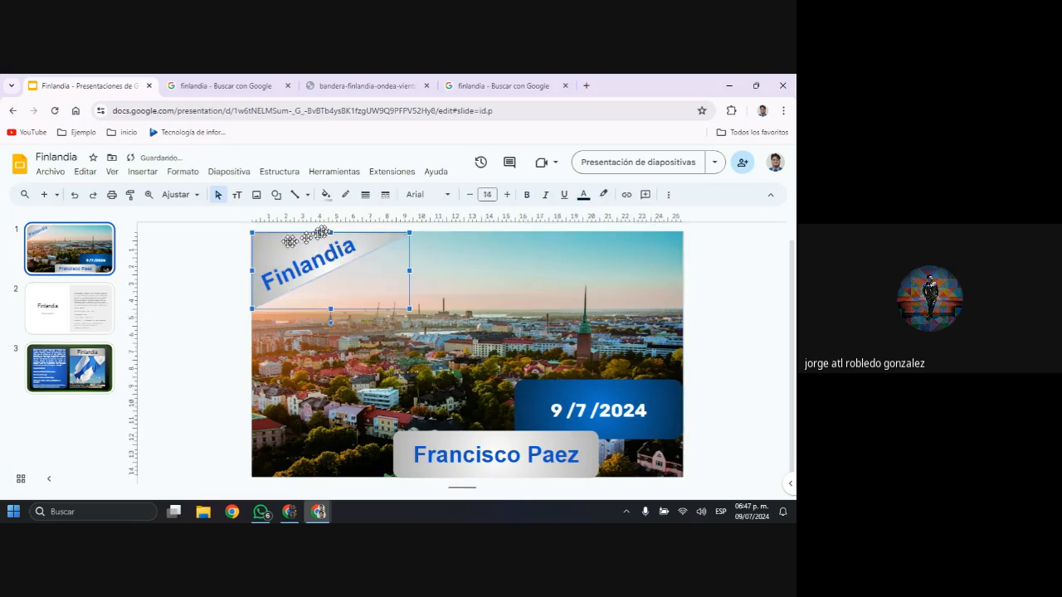
Copy the blue formatting of slide 1's date box onto the corner triangle behind the Finlandia title
{"action": "left_click", "coordinate": [564, 396]}
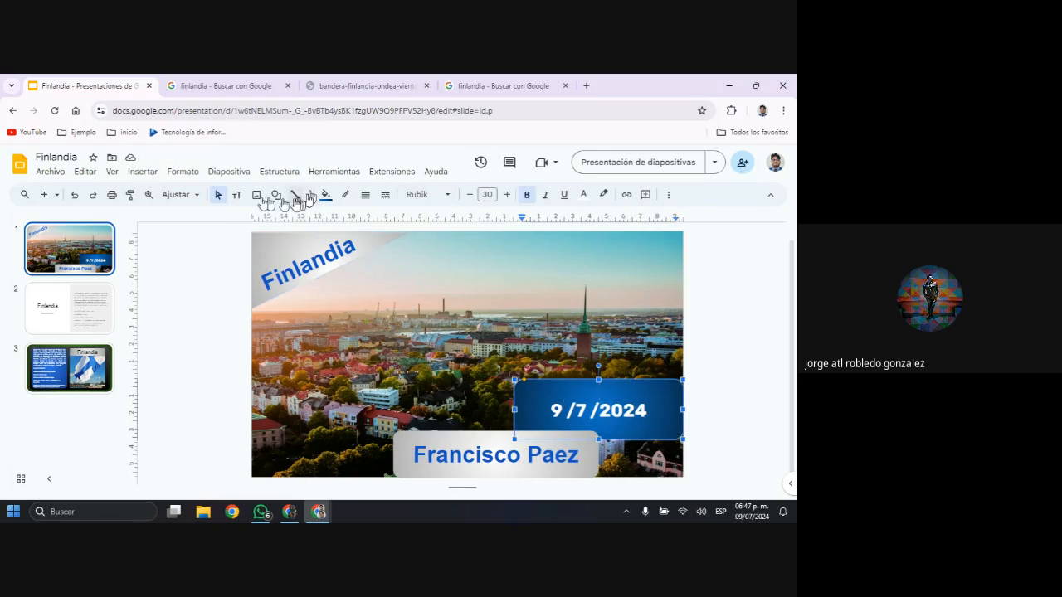
{"action": "left_click", "coordinate": [130, 194]}
{"action": "left_click", "coordinate": [278, 257]}
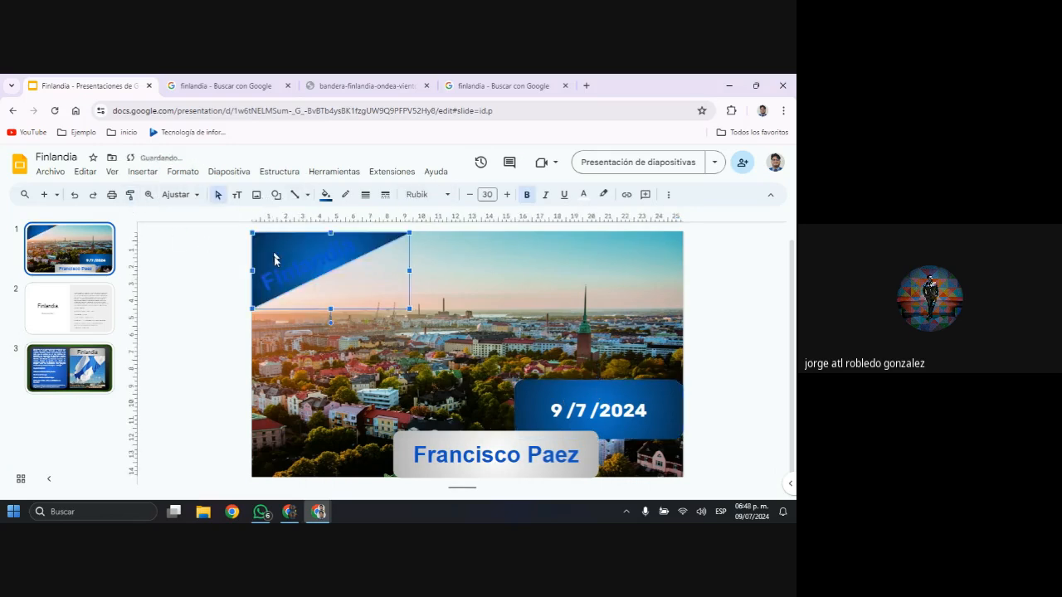
Set the tilted Finlandia title on slide 1 to white text and deselect it
{"action": "left_click", "coordinate": [297, 283]}
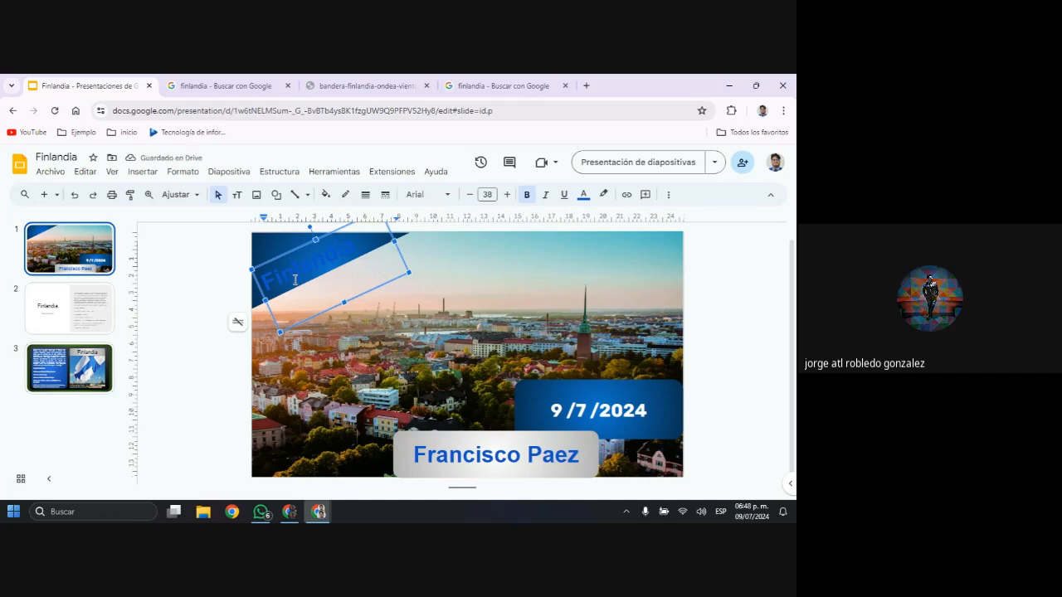
{"action": "double_click", "coordinate": [294, 279]}
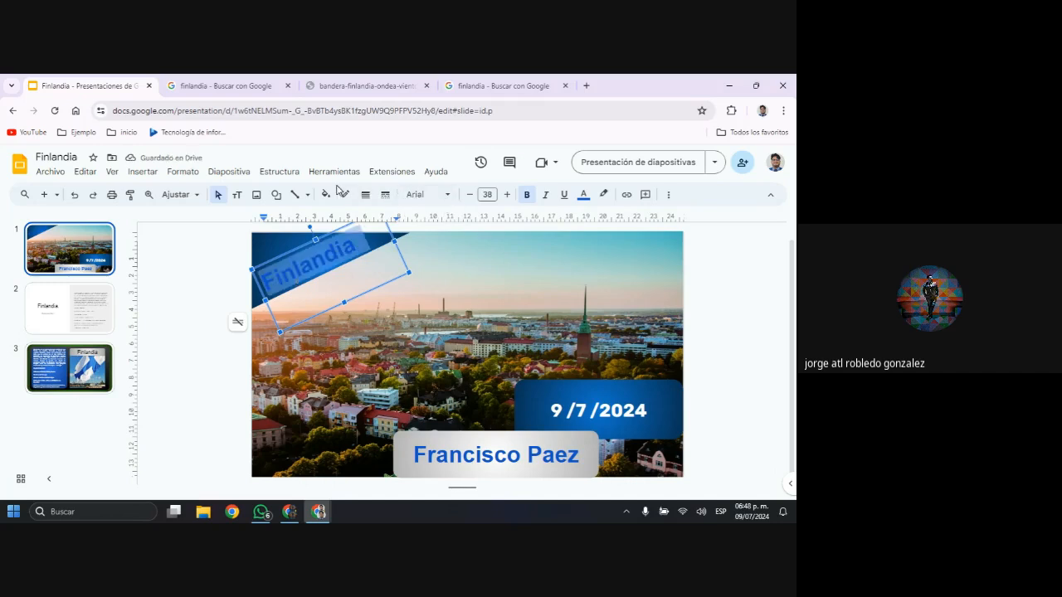
{"action": "left_click", "coordinate": [582, 197]}
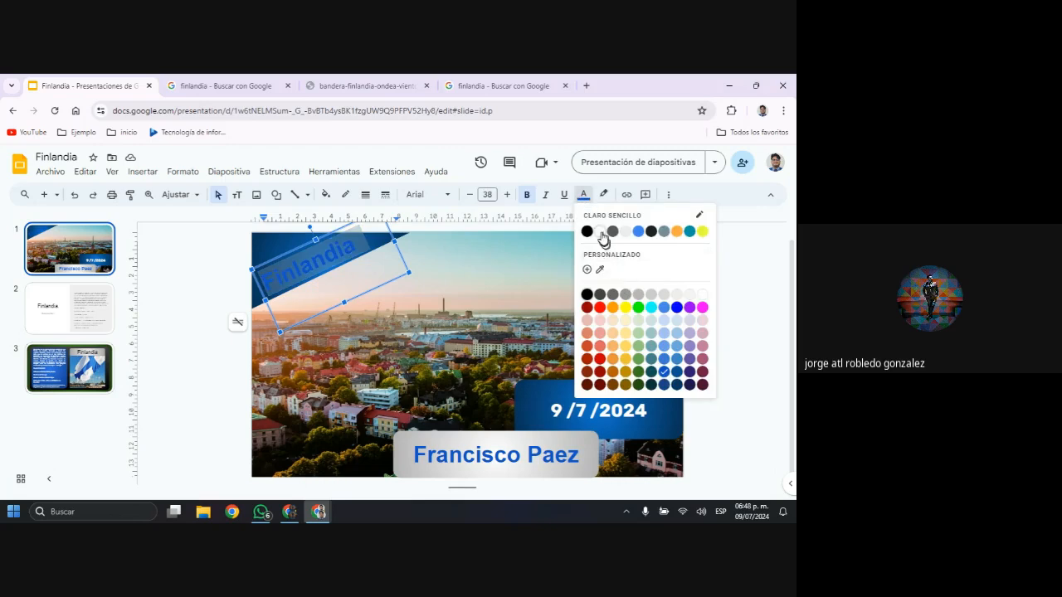
{"action": "left_click", "coordinate": [600, 233]}
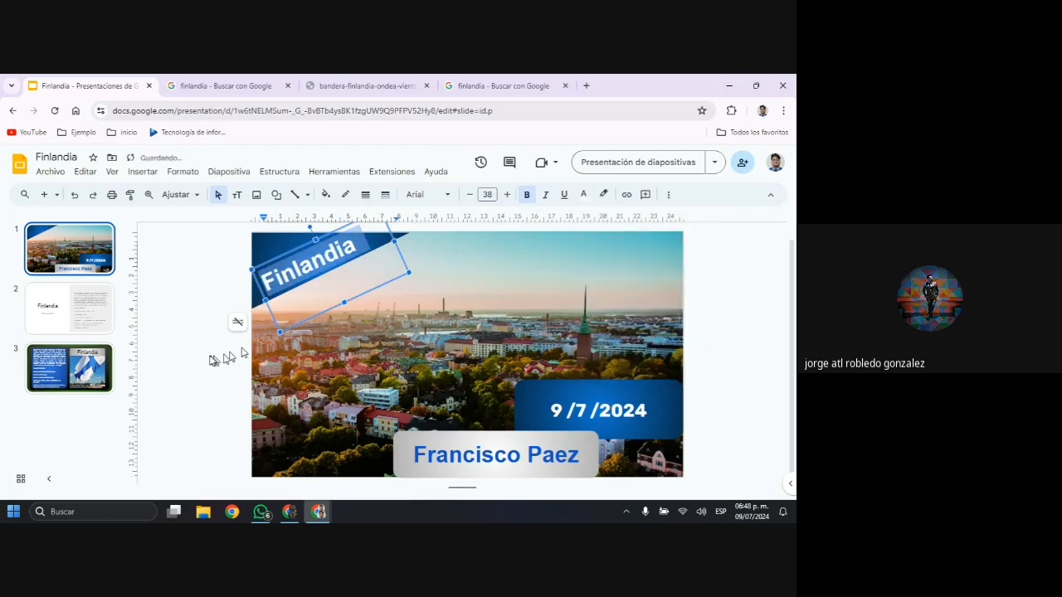
{"action": "left_click", "coordinate": [212, 375]}
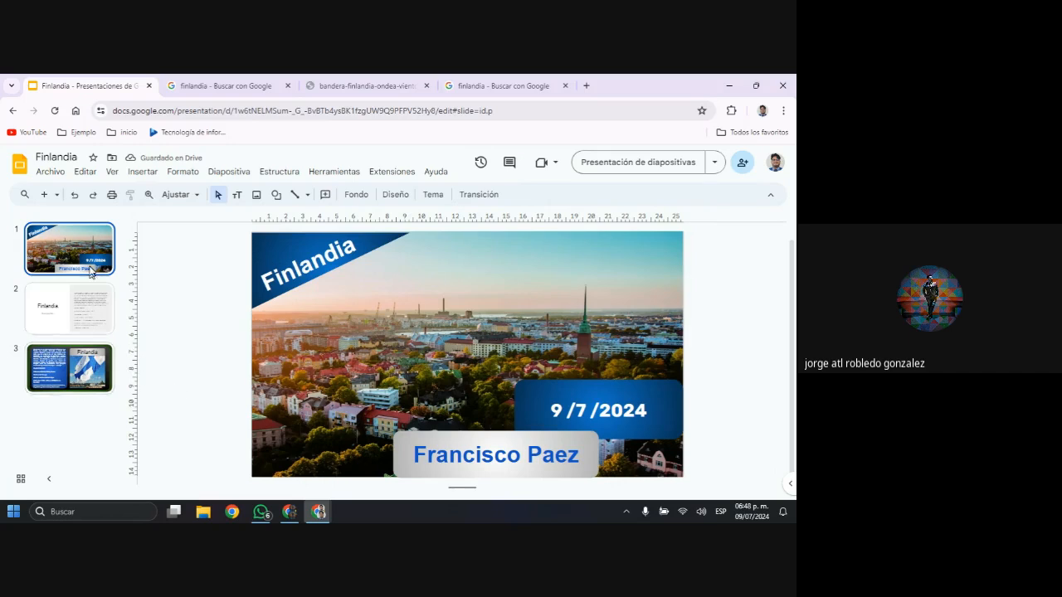
Duplicate slide 3 with the Finlandia facts and flag picture, compare it with its copy and open the copy as slide 4
{"action": "left_click", "coordinate": [91, 362]}
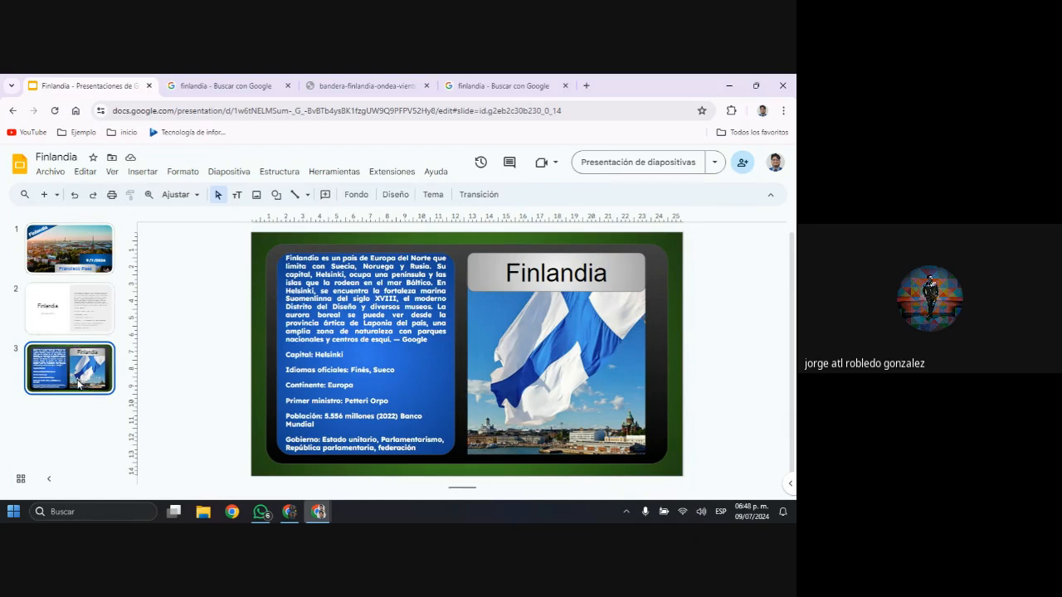
{"action": "left_click", "coordinate": [93, 179]}
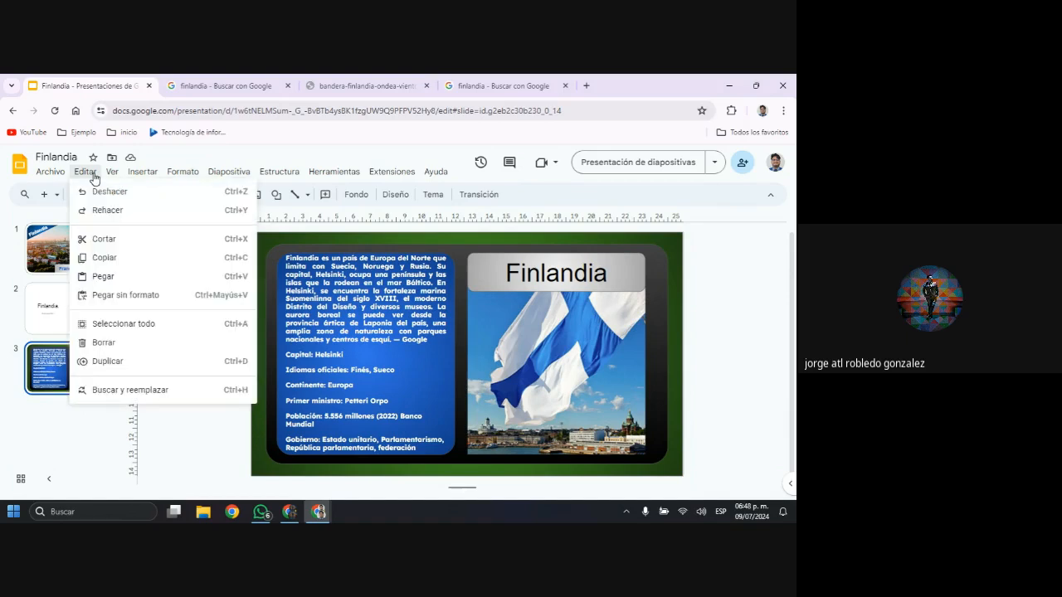
{"action": "left_click", "coordinate": [117, 365]}
{"action": "right_click", "coordinate": [42, 375]}
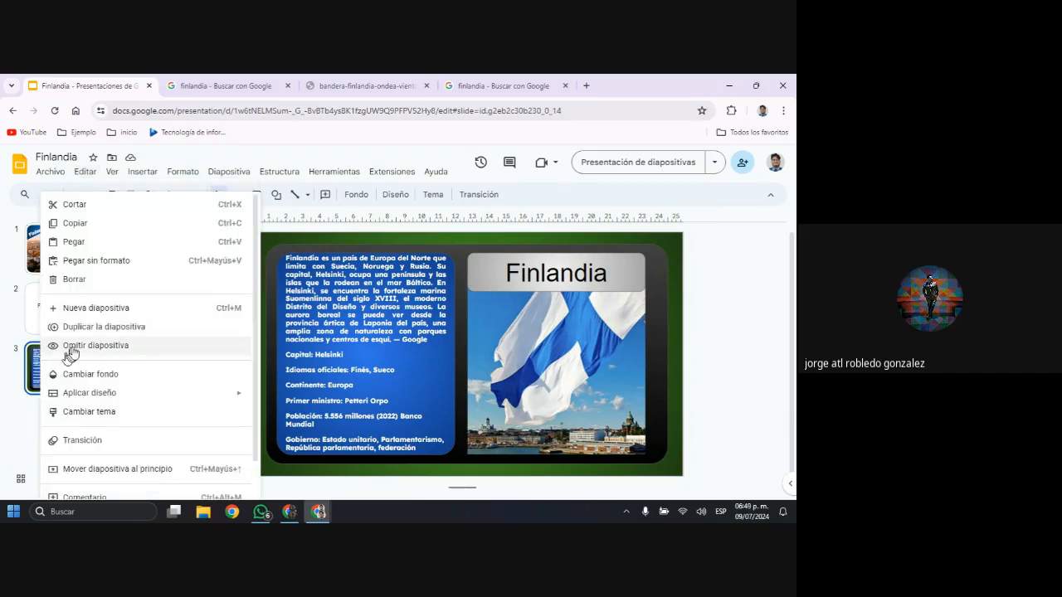
{"action": "left_click", "coordinate": [99, 328]}
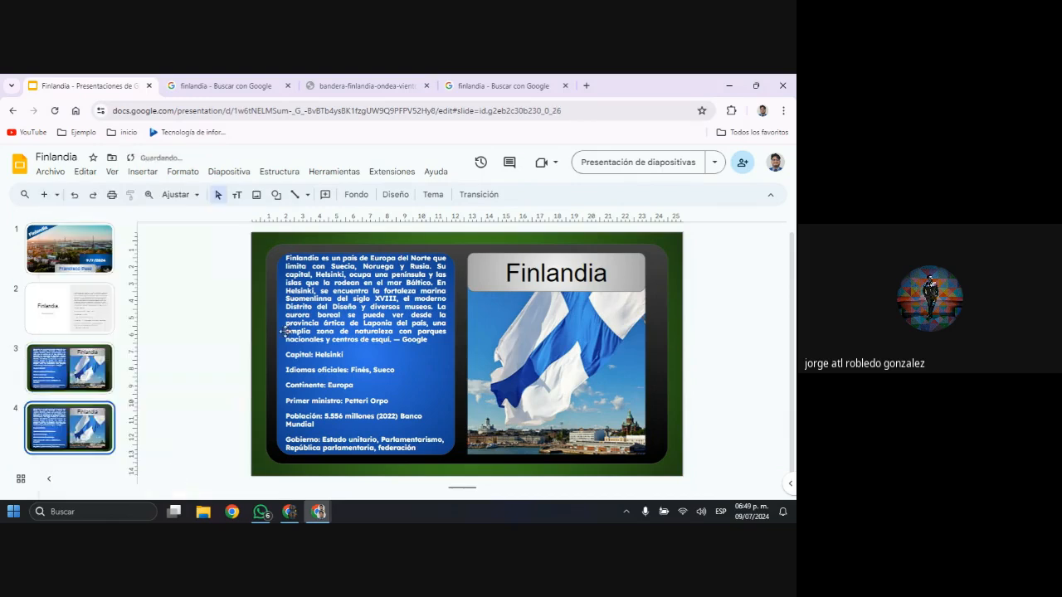
{"action": "left_click", "coordinate": [97, 369]}
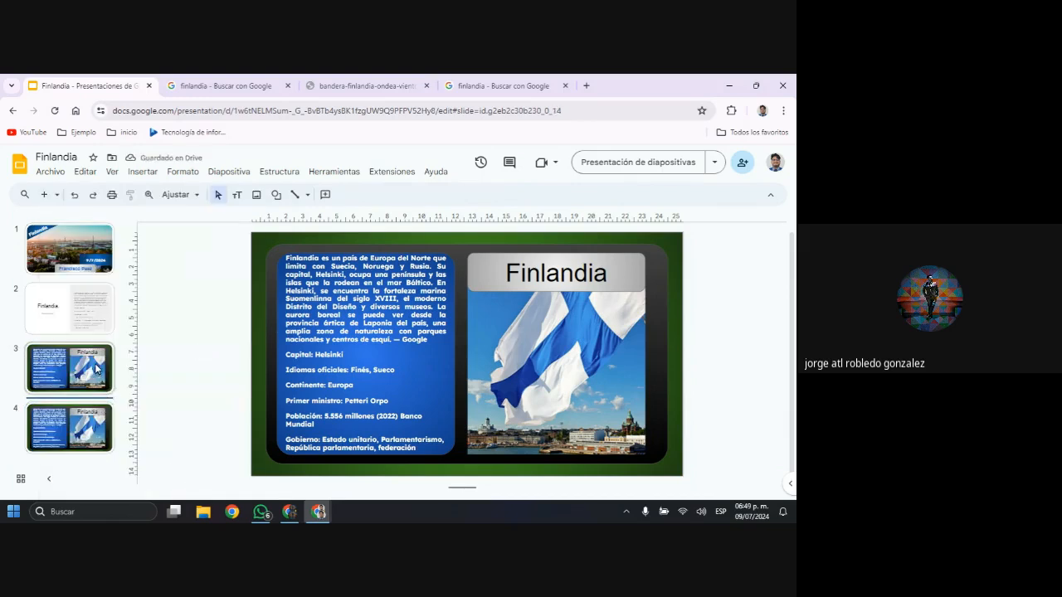
{"action": "left_click", "coordinate": [99, 441]}
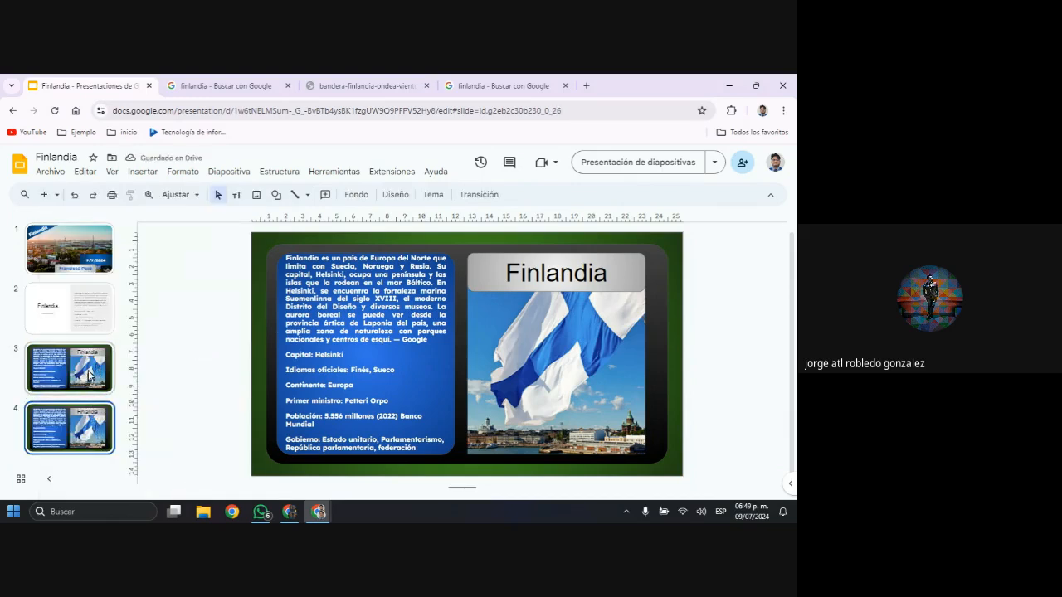
{"action": "left_click", "coordinate": [89, 375]}
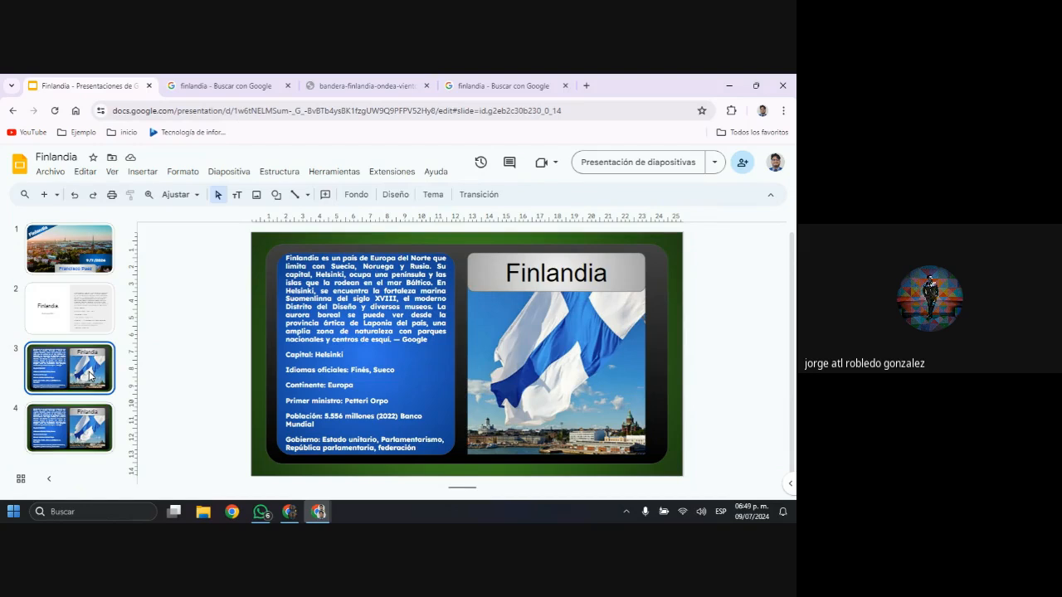
{"action": "left_click", "coordinate": [105, 439]}
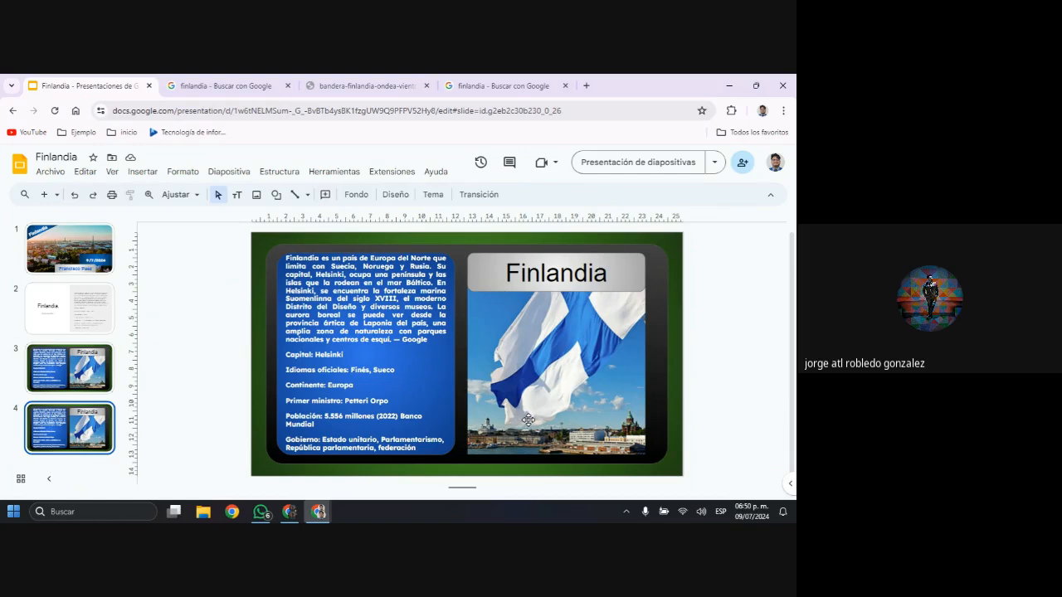
Copy the Finland history paragraphs and the "Historia." heading from the Google Docs document and return to the presentation
{"action": "key", "text": "alt+Tab"}
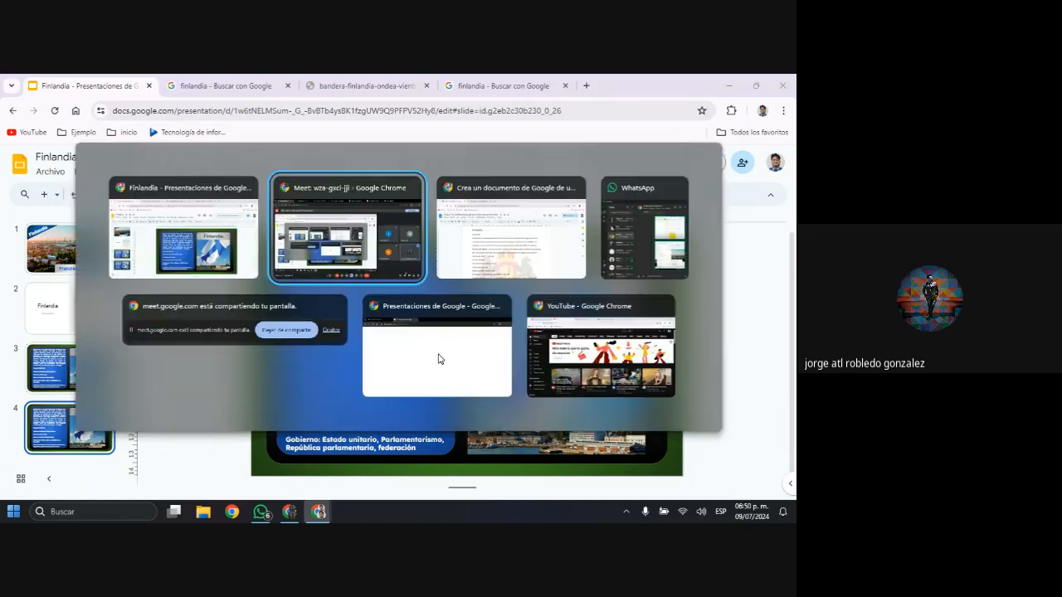
{"action": "key", "text": "alt+Tab"}
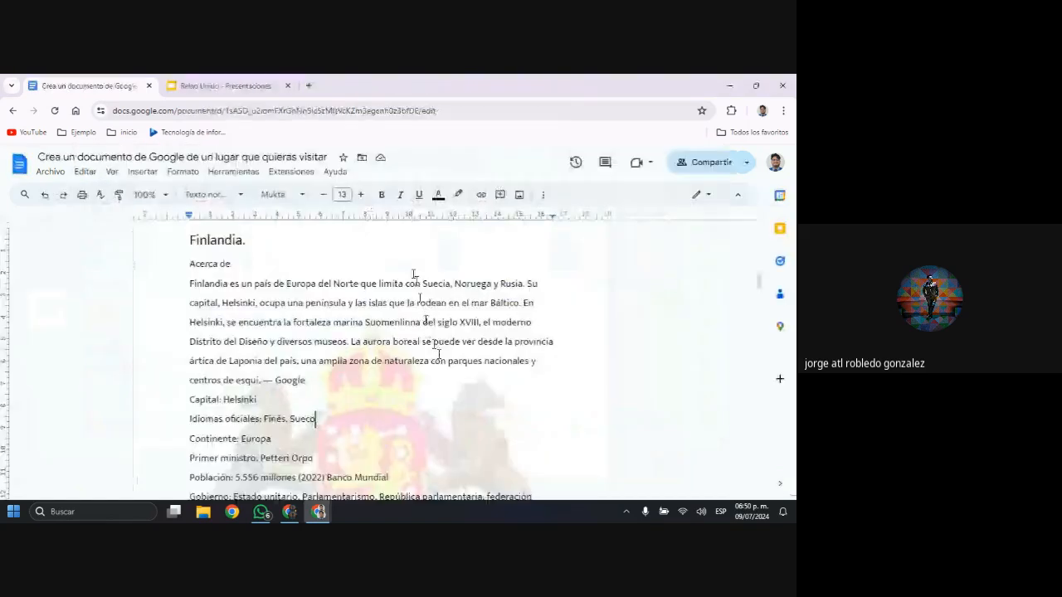
{"action": "scroll", "coordinate": [398, 309], "scroll_direction": "down", "scroll_amount": 8}
{"action": "scroll", "coordinate": [398, 310], "scroll_direction": "down", "scroll_amount": 1}
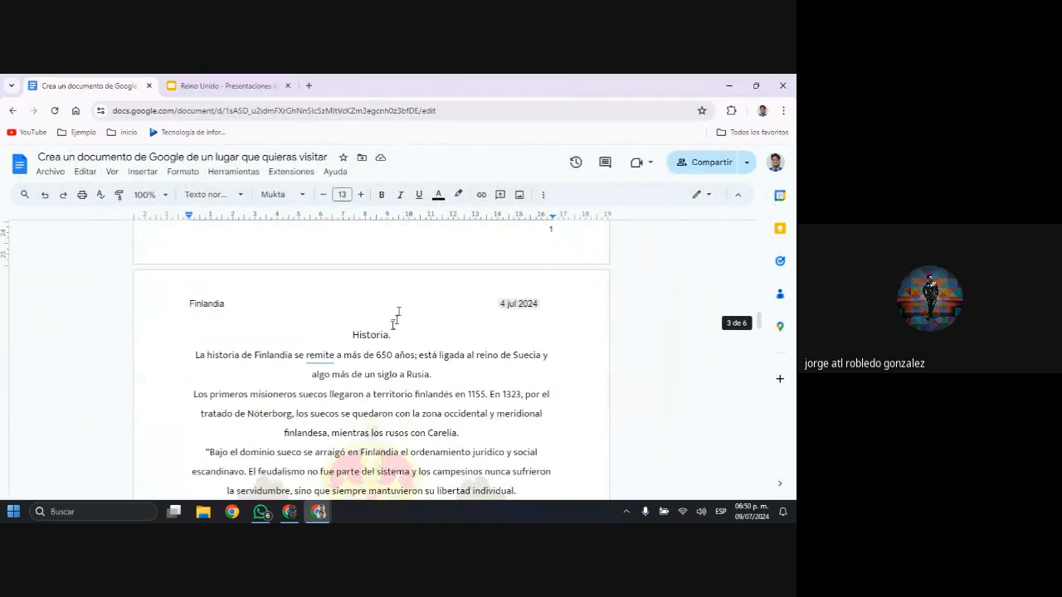
{"action": "scroll", "coordinate": [399, 315], "scroll_direction": "down", "scroll_amount": 3}
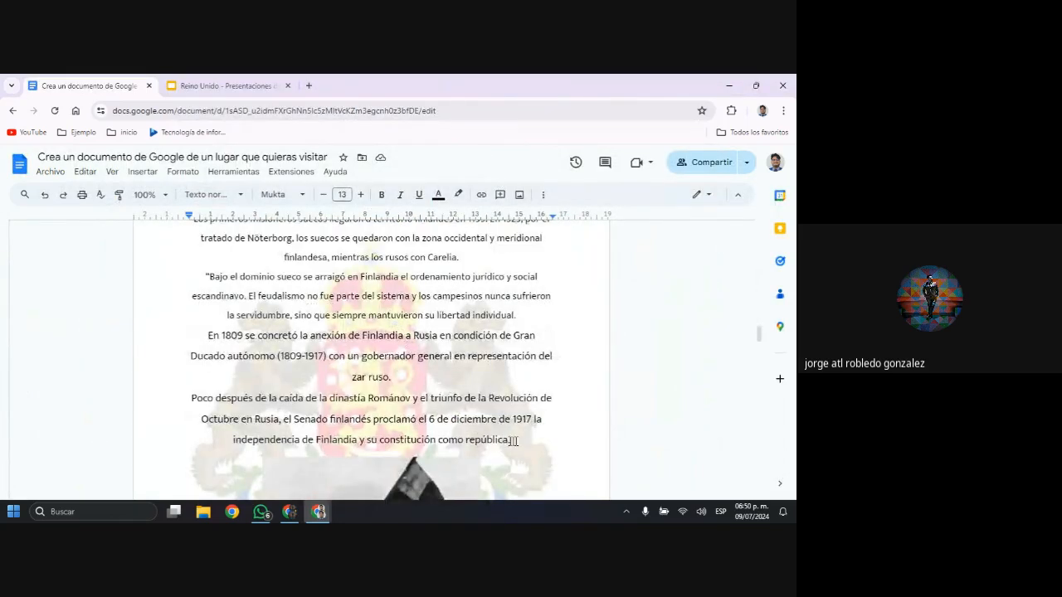
{"action": "left_click_drag", "start_coordinate": [511, 440], "coordinate": [199, 282]}
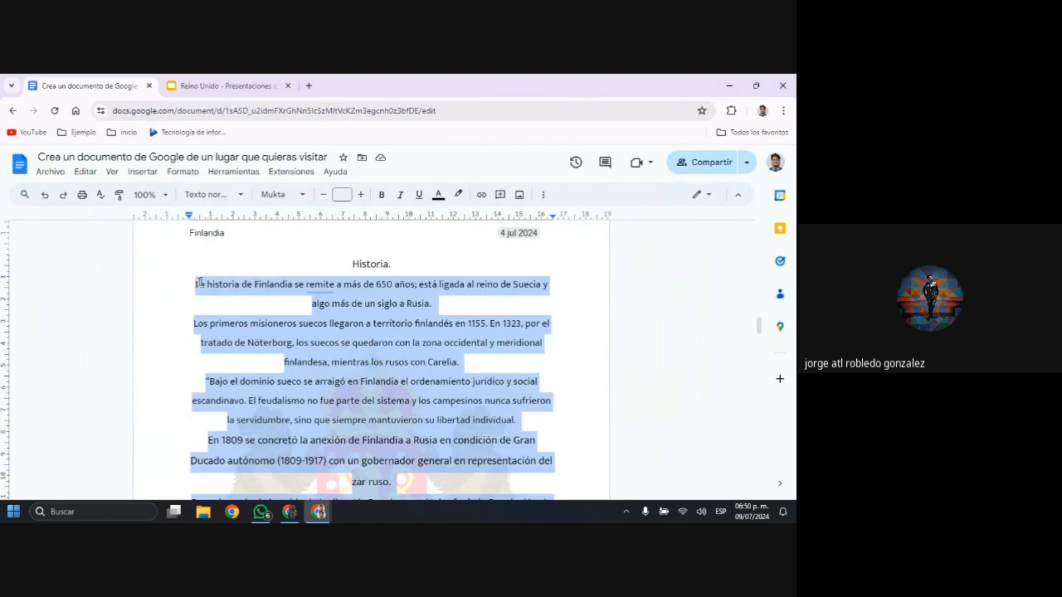
{"action": "triple_click", "coordinate": [341, 267]}
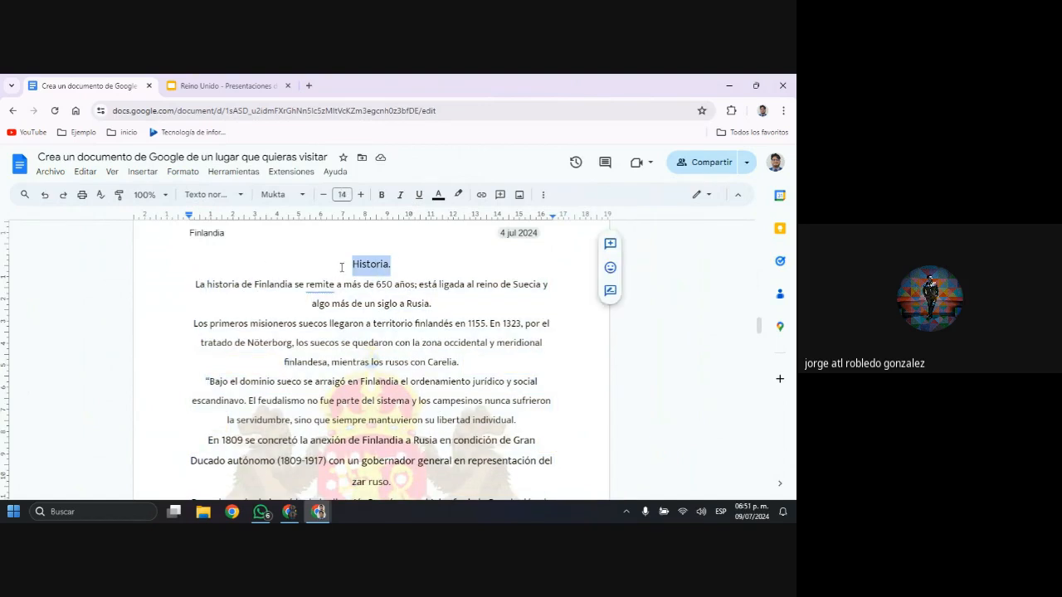
{"action": "scroll", "coordinate": [398, 266], "scroll_direction": "down", "scroll_amount": 5}
{"action": "scroll", "coordinate": [398, 266], "scroll_direction": "up", "scroll_amount": 1}
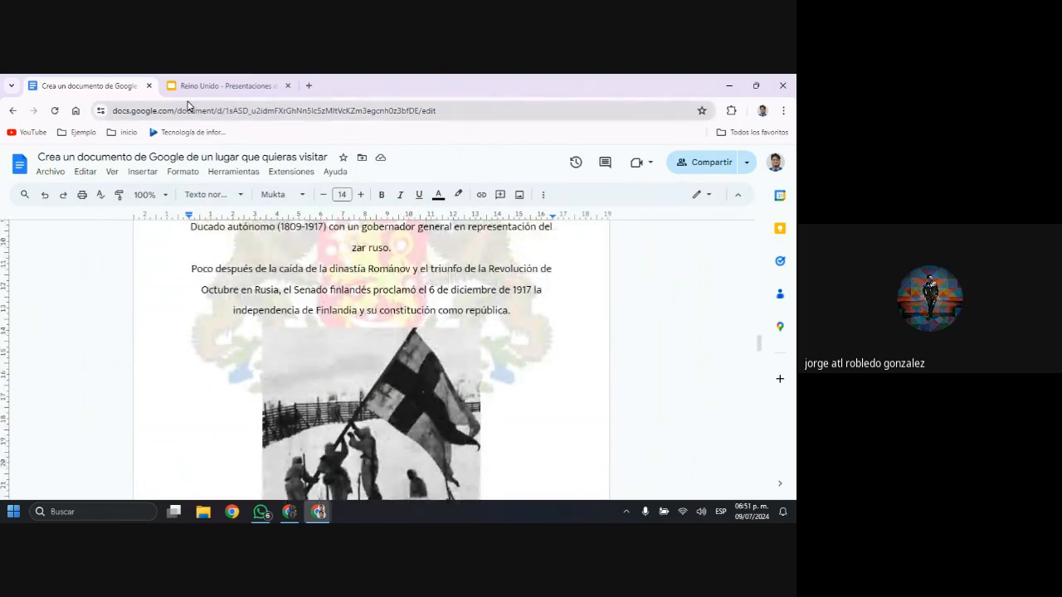
{"action": "key", "text": "alt+Tab"}
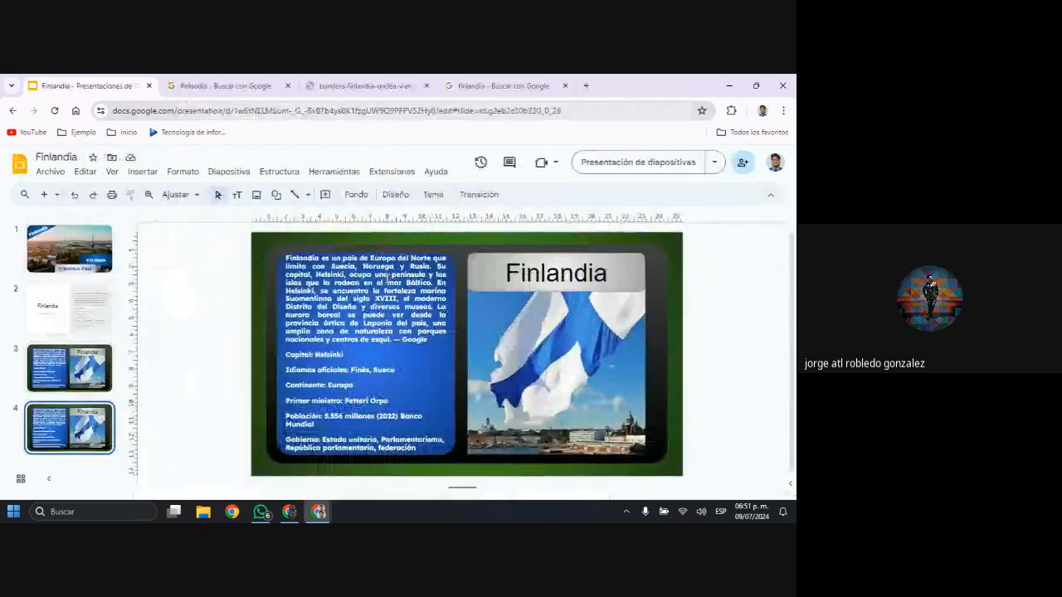
Try replacing all text in slide 4's blue panel with the copied Finland history paragraphs, and undo the paste
{"action": "left_click", "coordinate": [388, 280]}
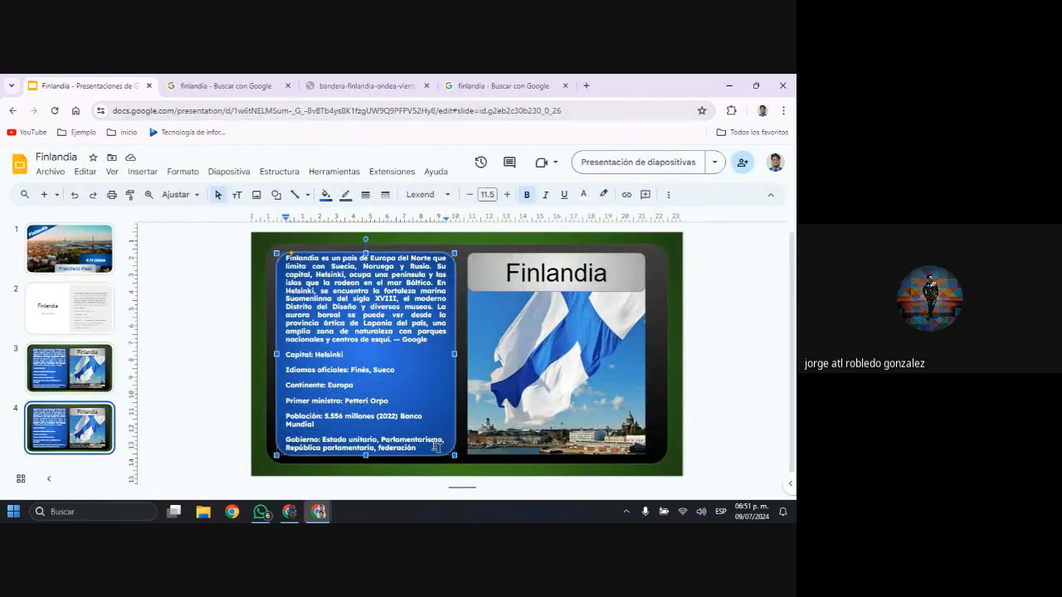
{"action": "left_click_drag", "start_coordinate": [436, 448], "coordinate": [284, 255]}
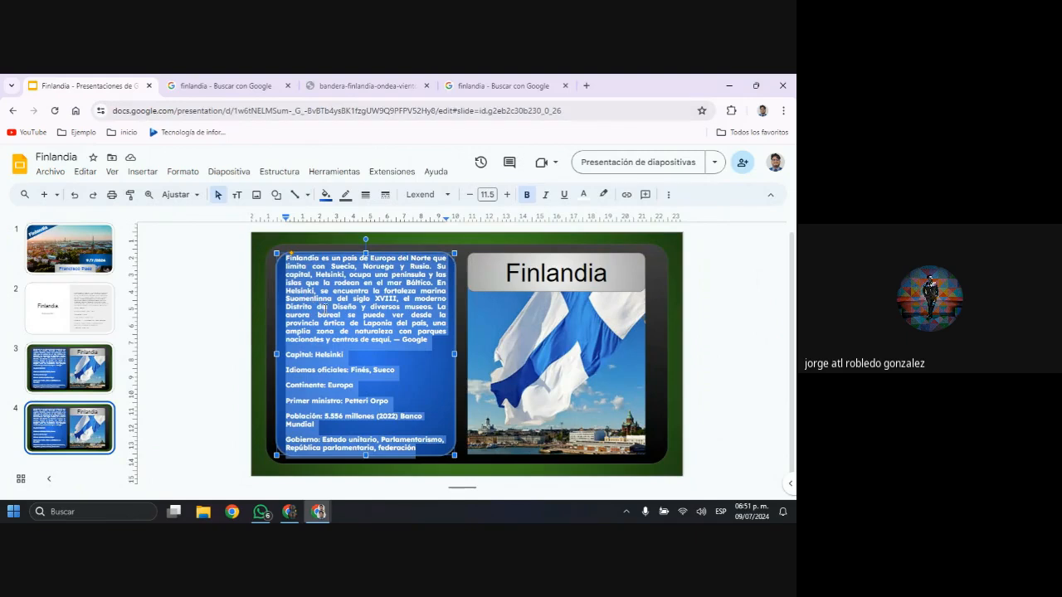
{"action": "key", "text": "super+v"}
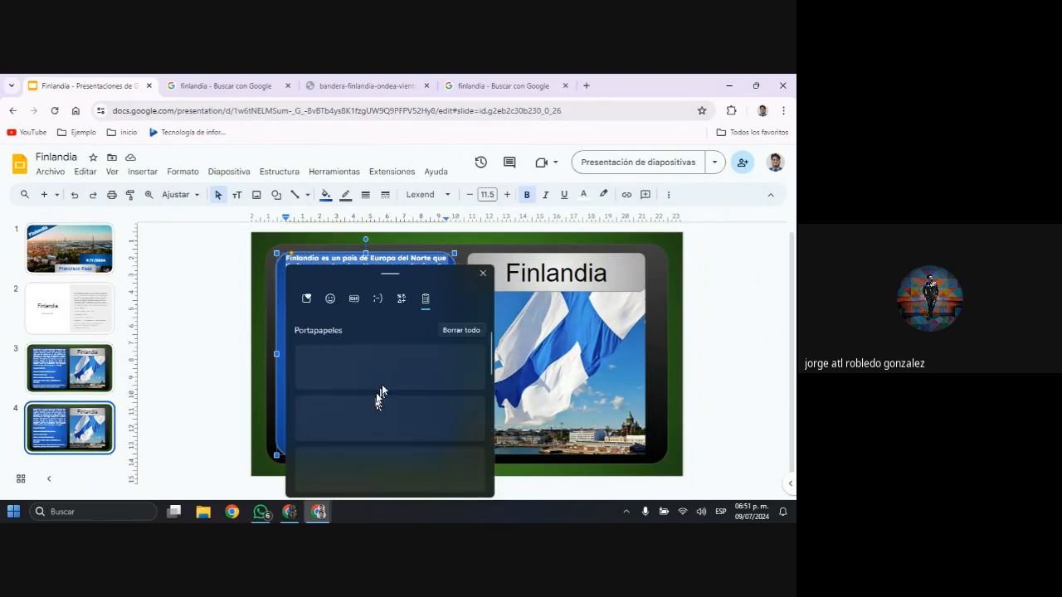
{"action": "left_click", "coordinate": [386, 412]}
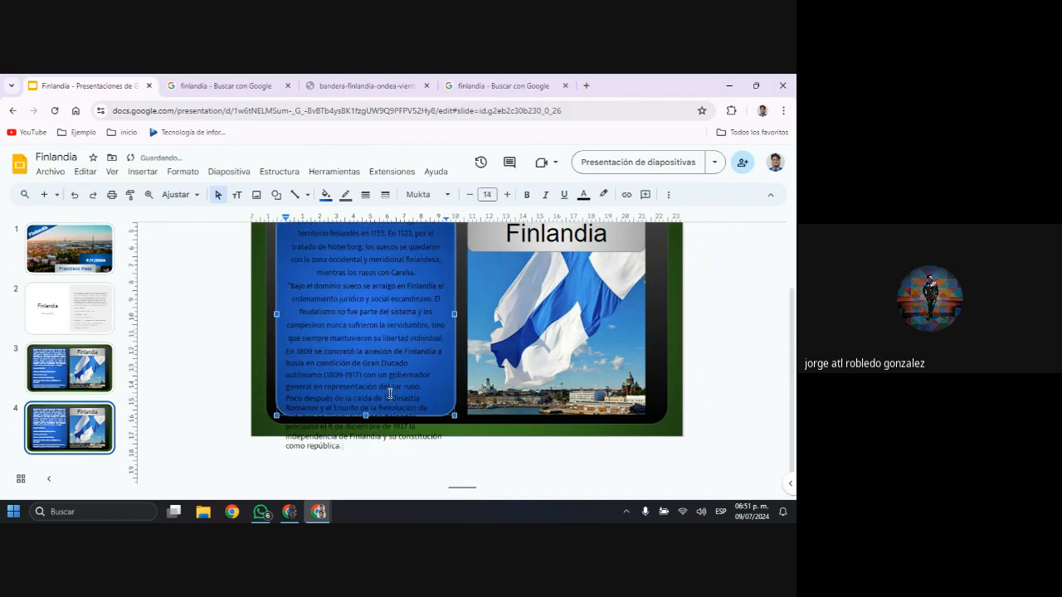
{"action": "key", "text": "ctrl+z"}
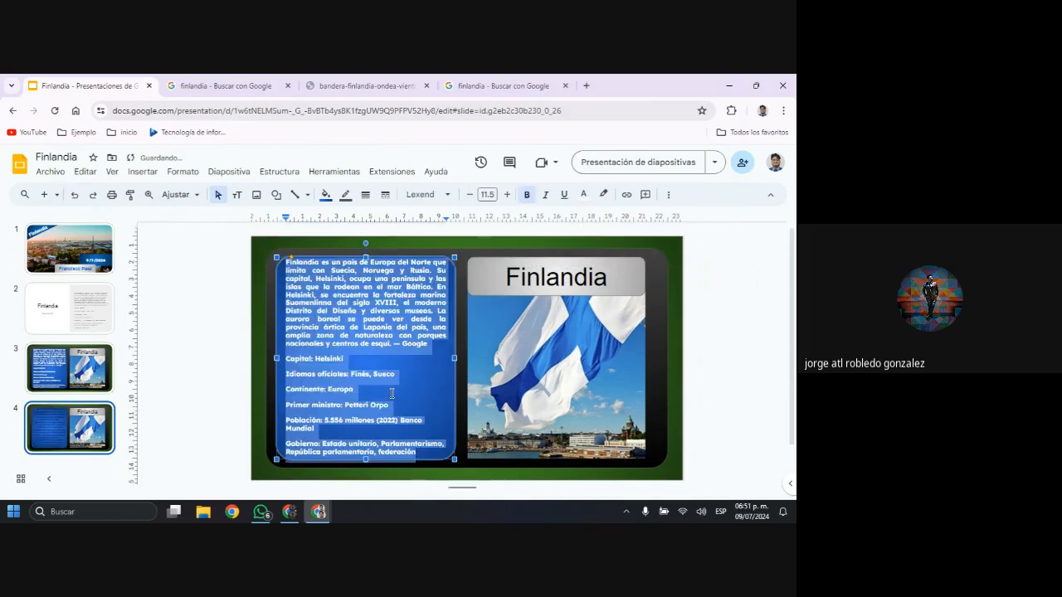
Replace all text in slide 4's blue panel with the copied Finland history paragraphs
{"action": "key", "text": "ctrl+v"}
{"action": "scroll", "coordinate": [393, 395], "scroll_direction": "up", "scroll_amount": 1}
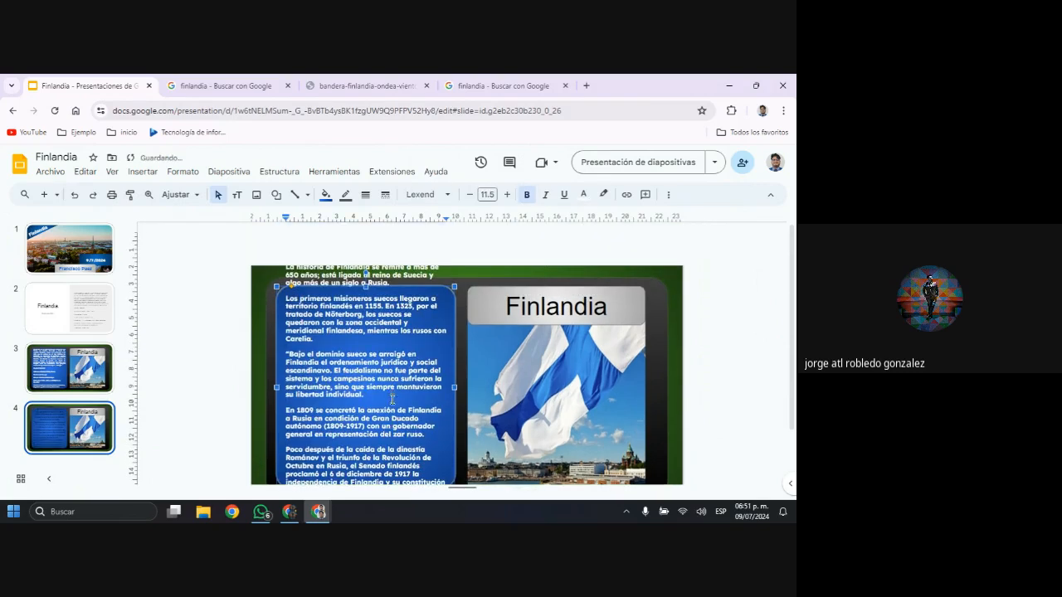
{"action": "scroll", "coordinate": [393, 399], "scroll_direction": "down", "scroll_amount": 2}
{"action": "scroll", "coordinate": [384, 308], "scroll_direction": "up", "scroll_amount": 2}
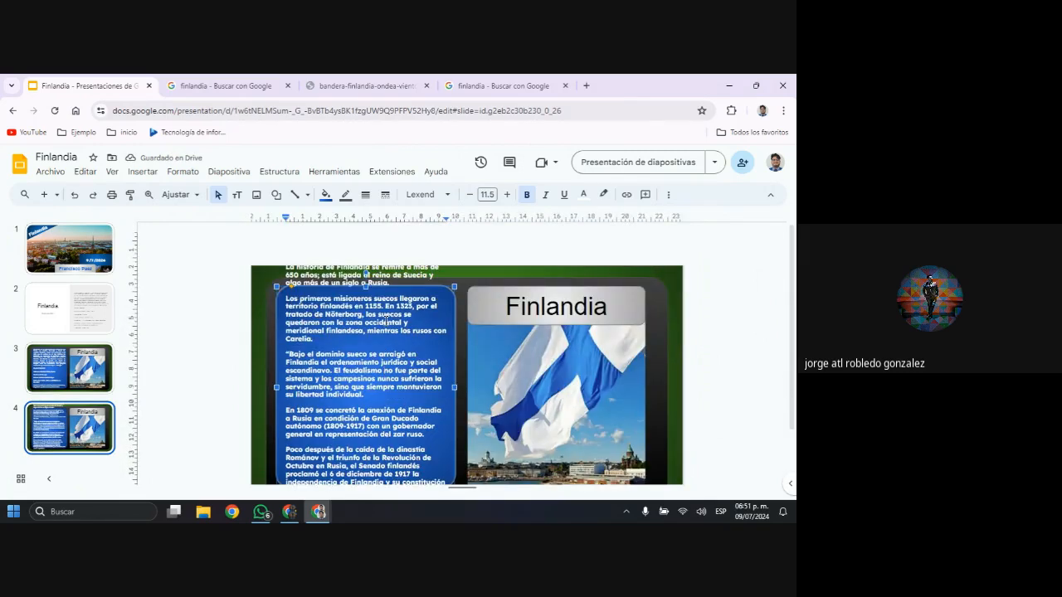
{"action": "scroll", "coordinate": [379, 331], "scroll_direction": "down", "scroll_amount": 2}
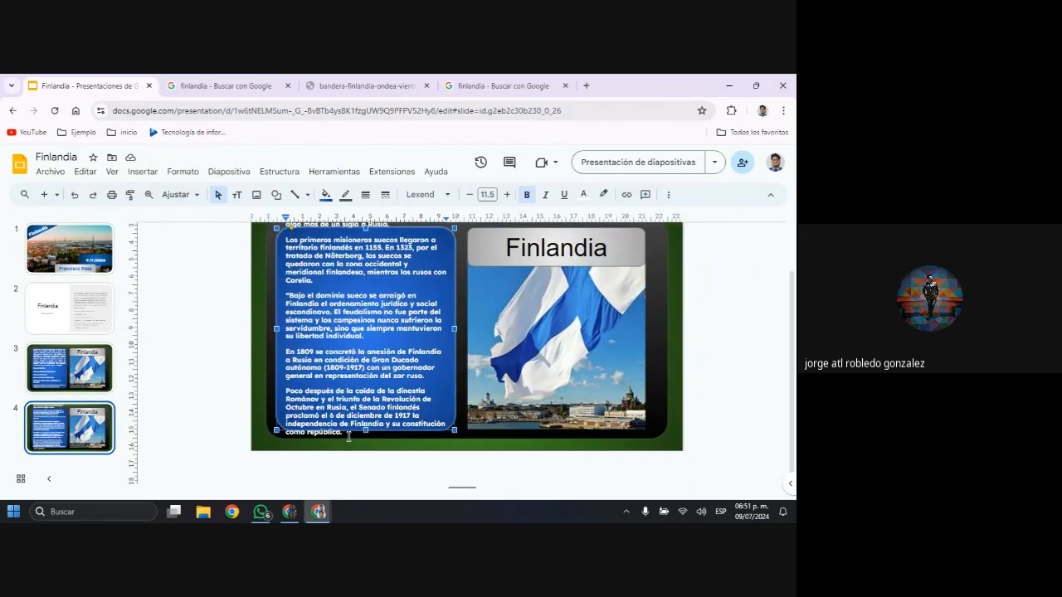
Delete the history text from "Bajo el dominio sueco" to the end, keeping only the first two paragraphs in the blue panel
{"action": "left_click_drag", "start_coordinate": [301, 399], "coordinate": [267, 296]}
{"action": "scroll", "coordinate": [373, 290], "scroll_direction": "up", "scroll_amount": 2}
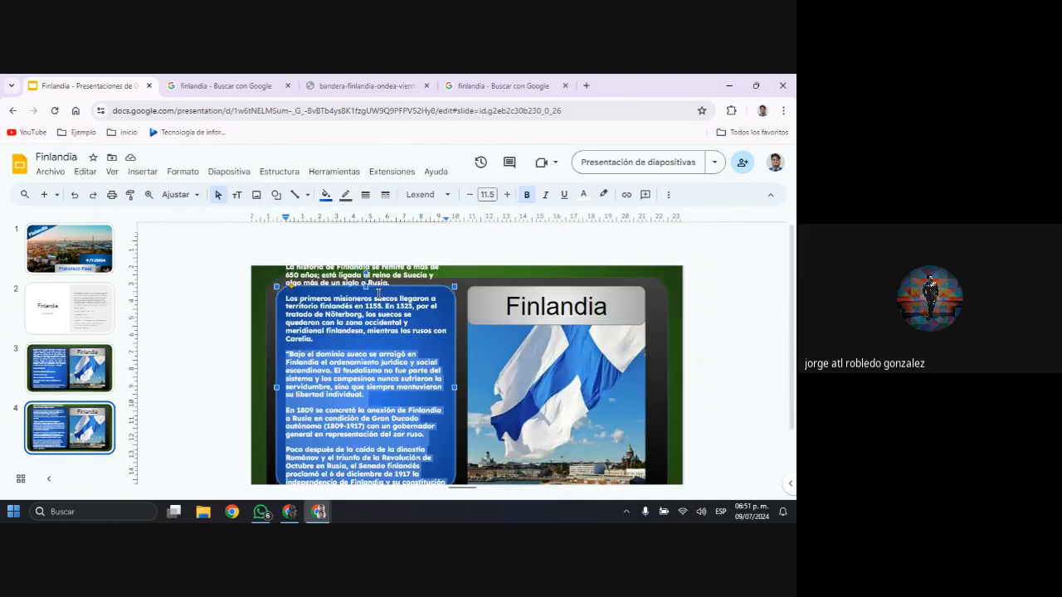
{"action": "key", "text": "BackSpace"}
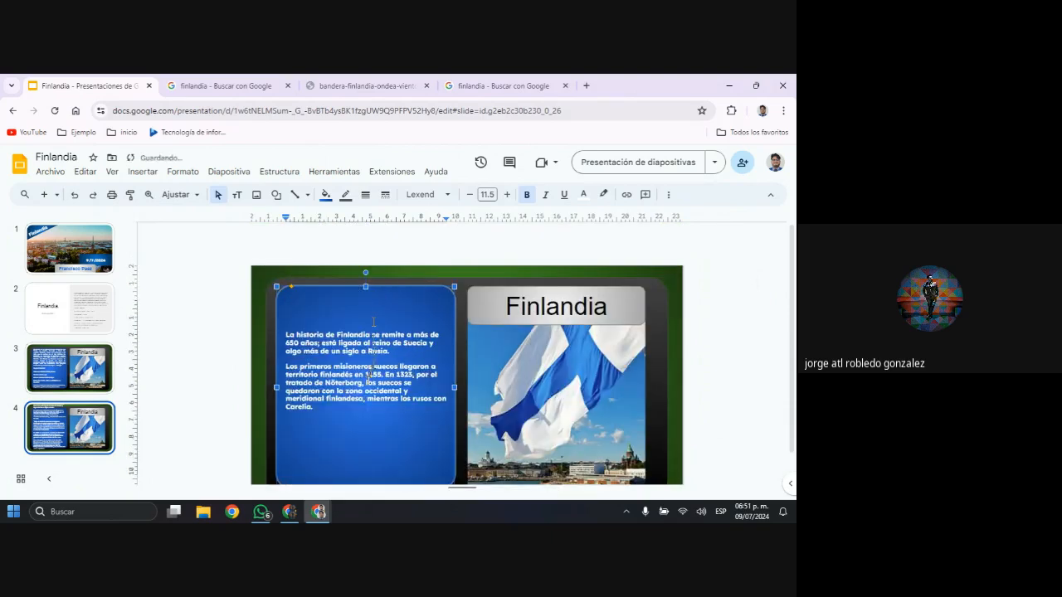
{"action": "key", "text": "ctrl+z"}
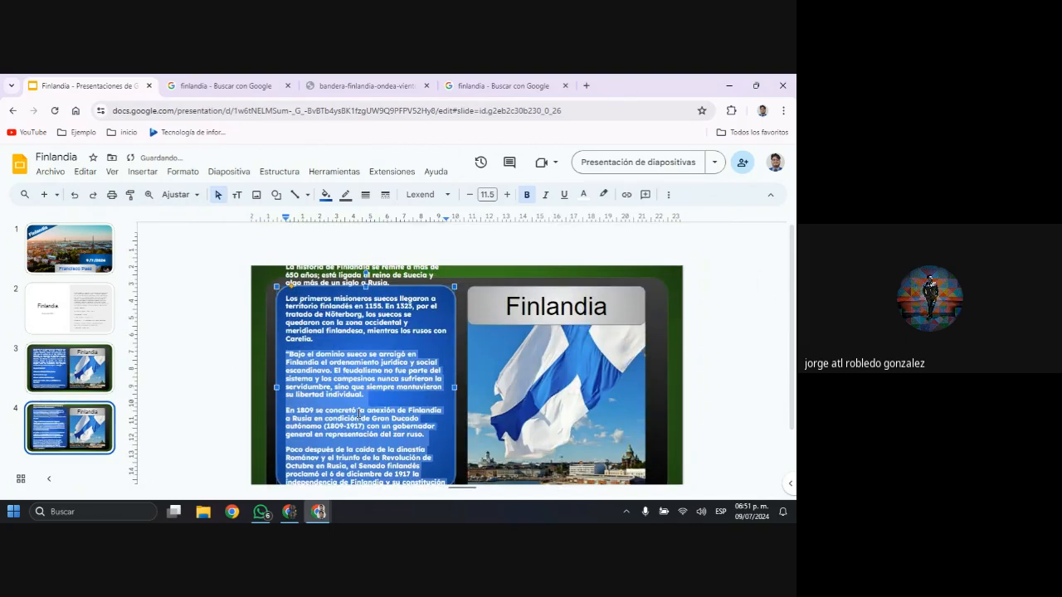
{"action": "key", "text": "ctrl+y"}
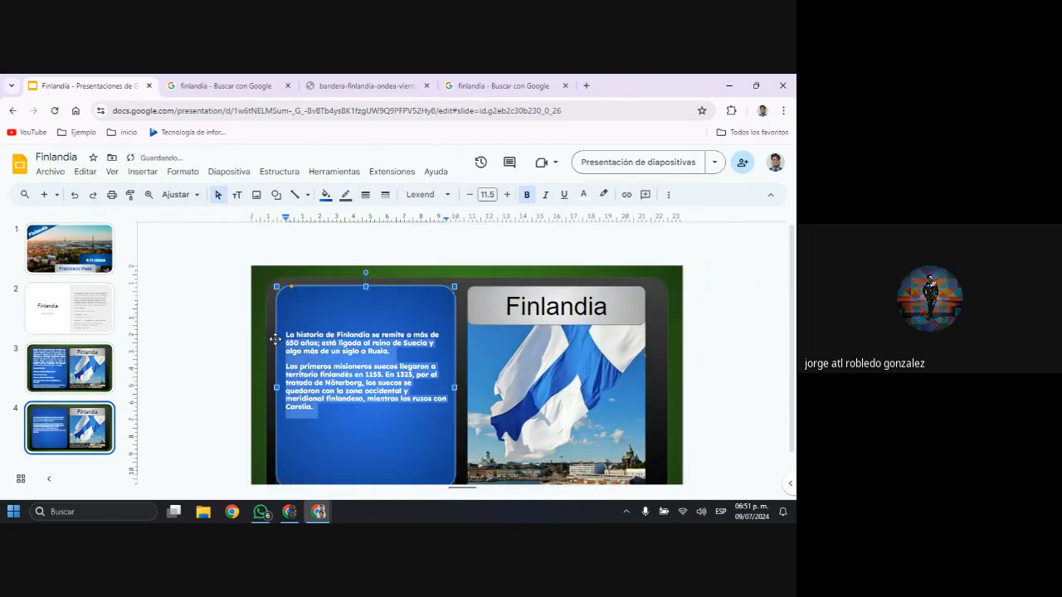
Set the two remaining history paragraphs to font size 16.5 and change their font to Rubik Normal
{"action": "left_click", "coordinate": [507, 195]}
{"action": "left_click", "coordinate": [507, 195]}
{"action": "left_click", "coordinate": [507, 195]}
{"action": "left_click", "coordinate": [507, 195]}
{"action": "left_click", "coordinate": [507, 195]}
{"action": "left_click", "coordinate": [507, 195]}
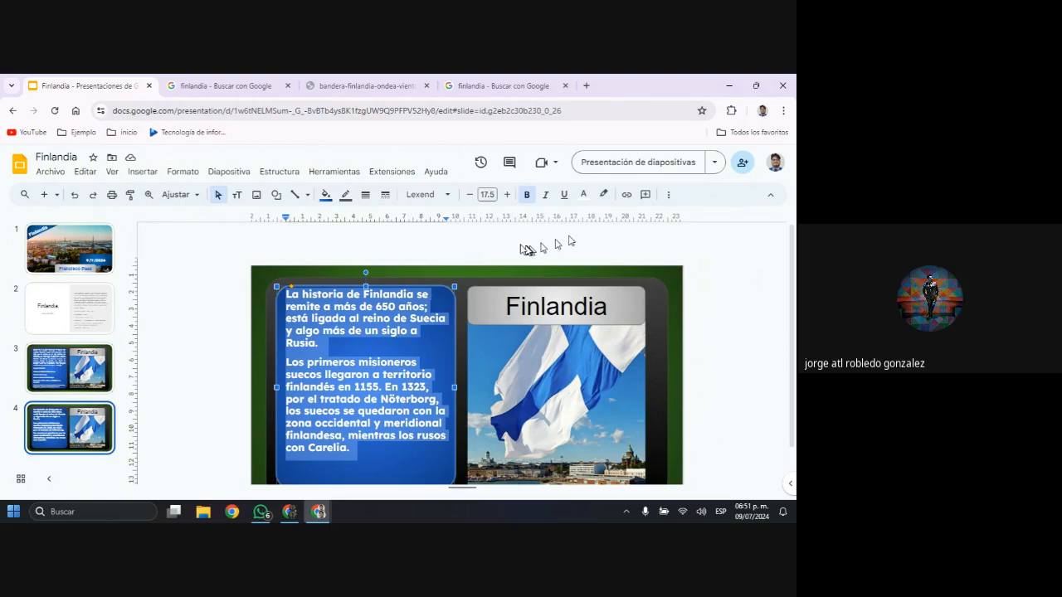
{"action": "left_click", "coordinate": [470, 195]}
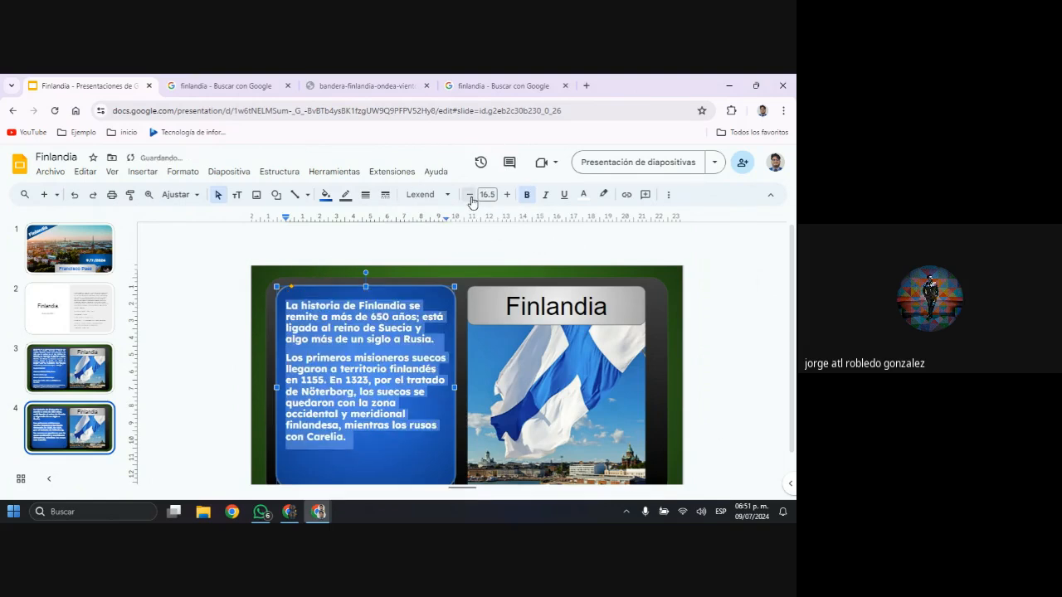
{"action": "left_click", "coordinate": [446, 198]}
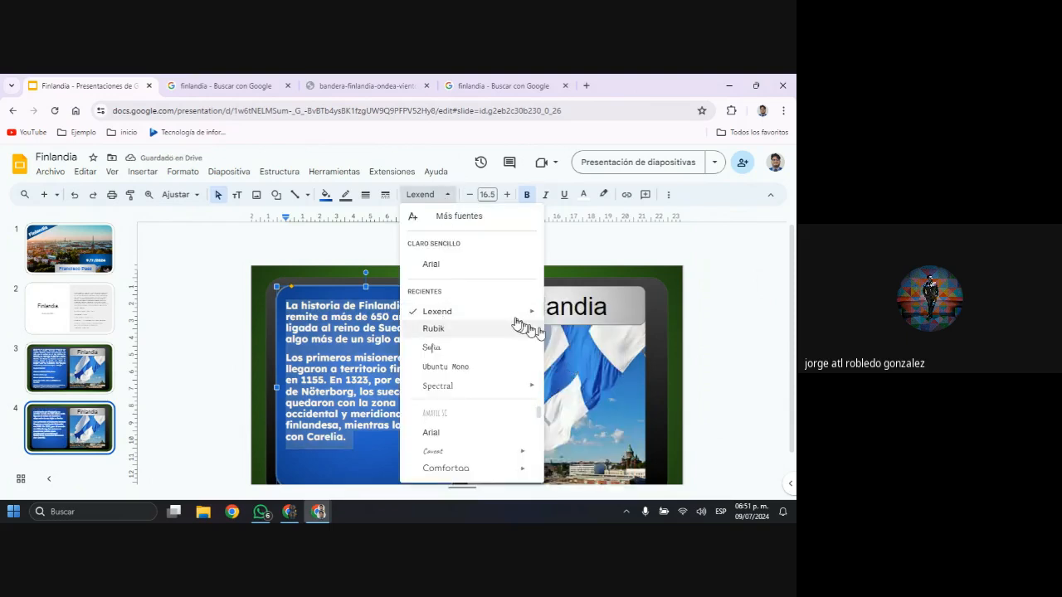
{"action": "mouse_move", "coordinate": [519, 327]}
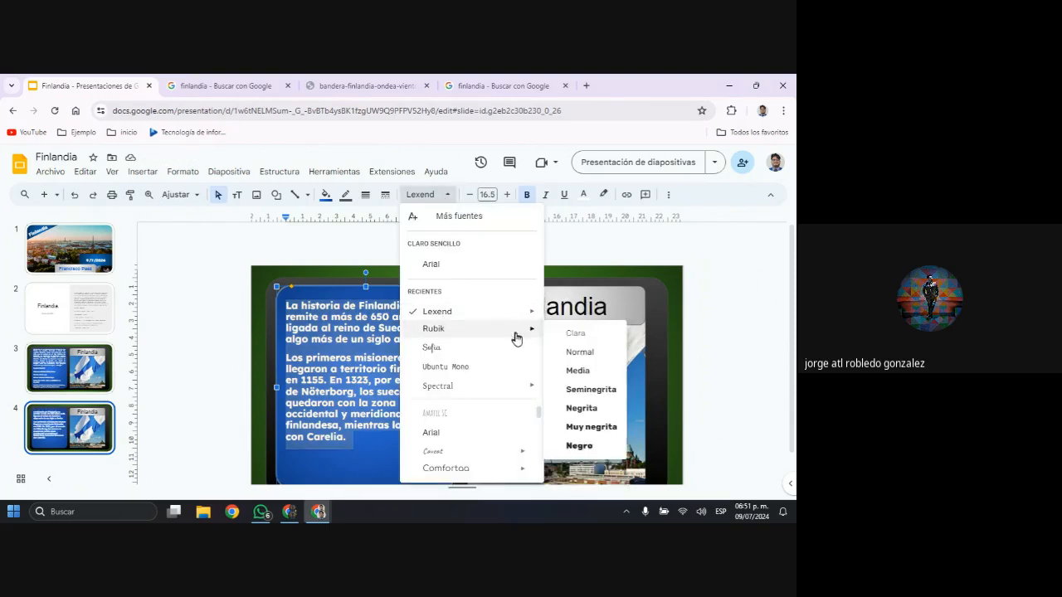
{"action": "left_click", "coordinate": [580, 353]}
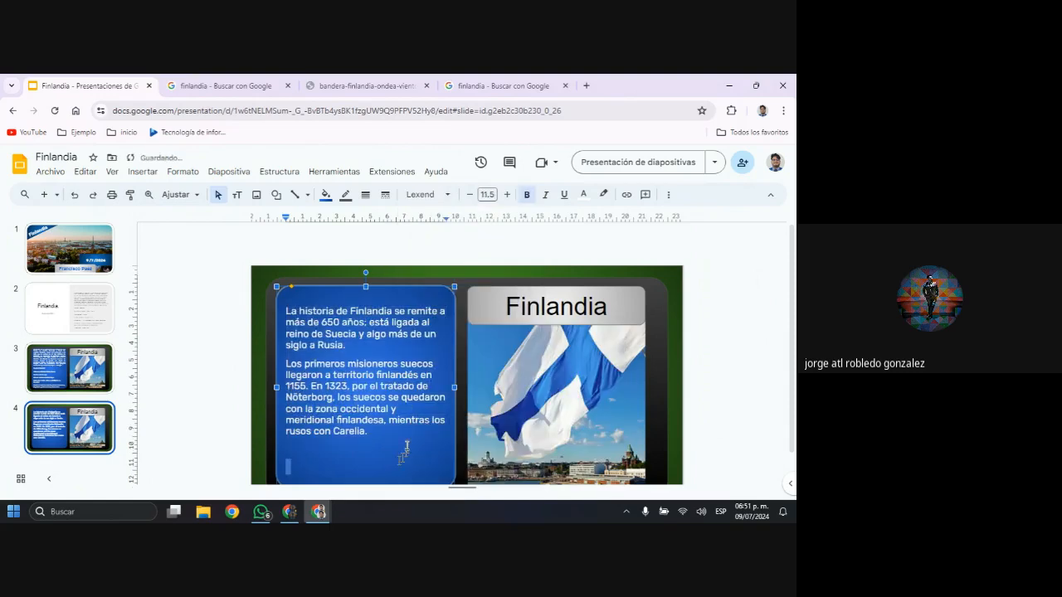
Set the history paragraphs to non-bold text at size 17.5 and insert a blank line between the two paragraphs
{"action": "left_click_drag", "start_coordinate": [401, 430], "coordinate": [322, 300]}
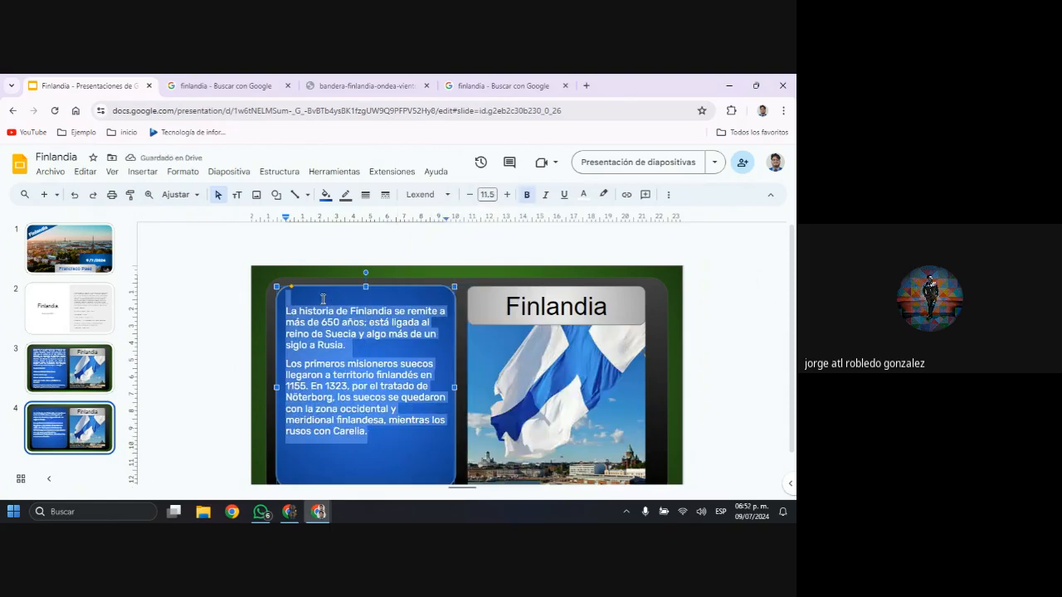
{"action": "left_click", "coordinate": [525, 196]}
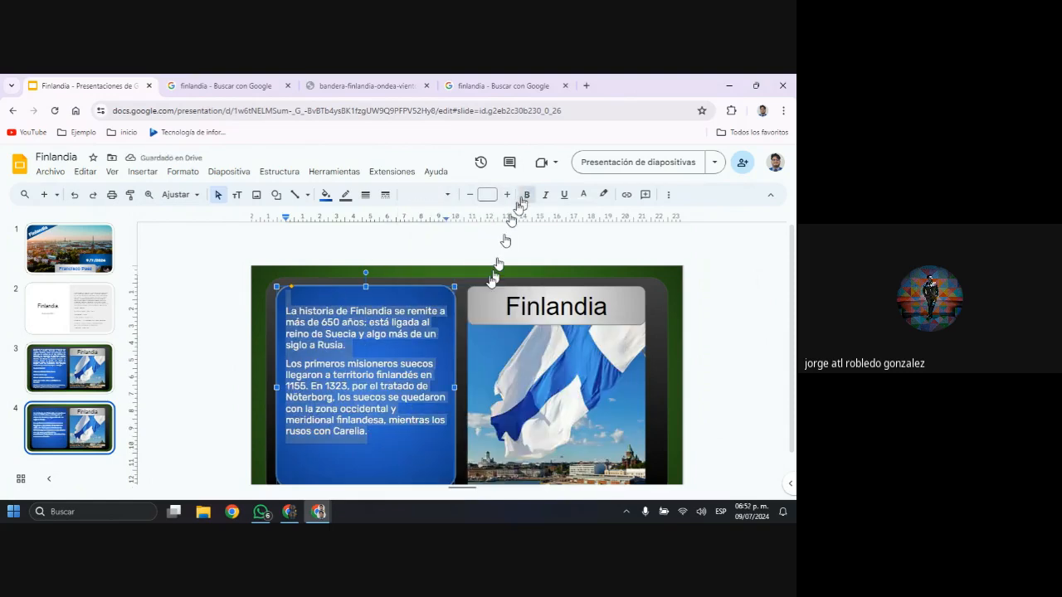
{"action": "left_click", "coordinate": [526, 196]}
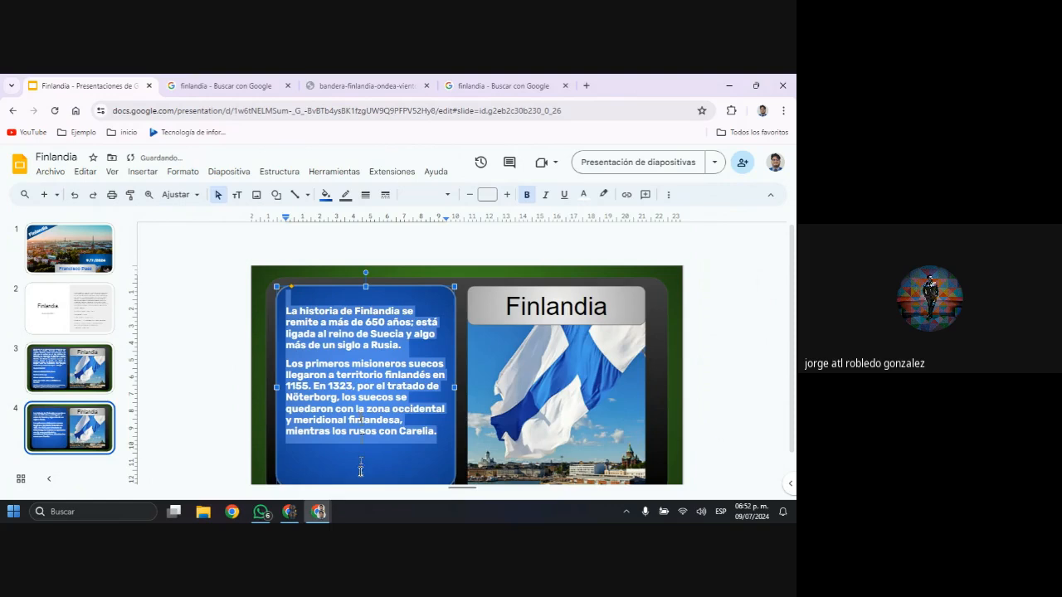
{"action": "left_click", "coordinate": [526, 195]}
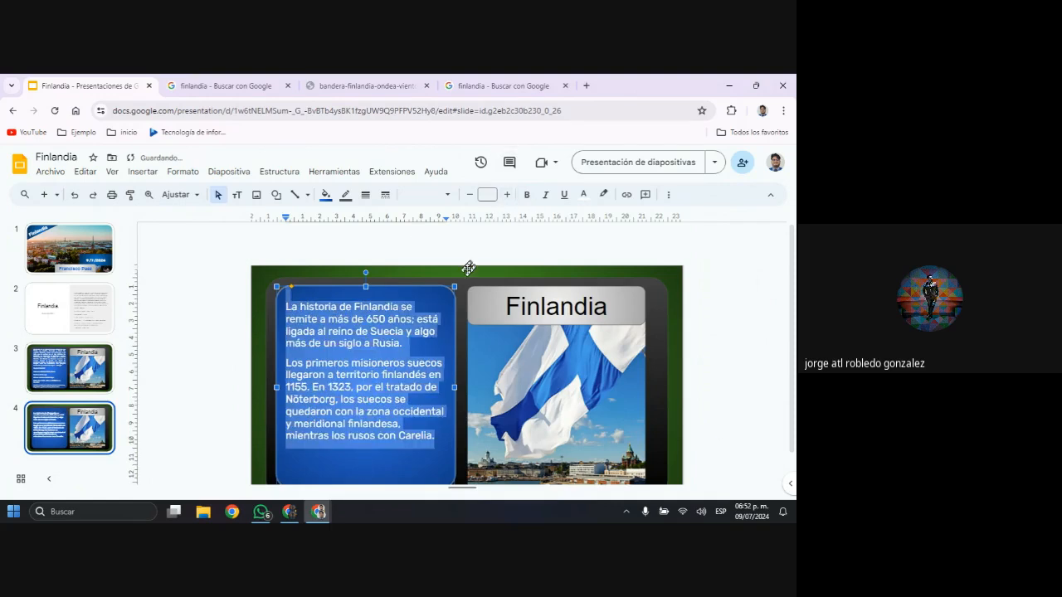
{"action": "left_click", "coordinate": [423, 344]}
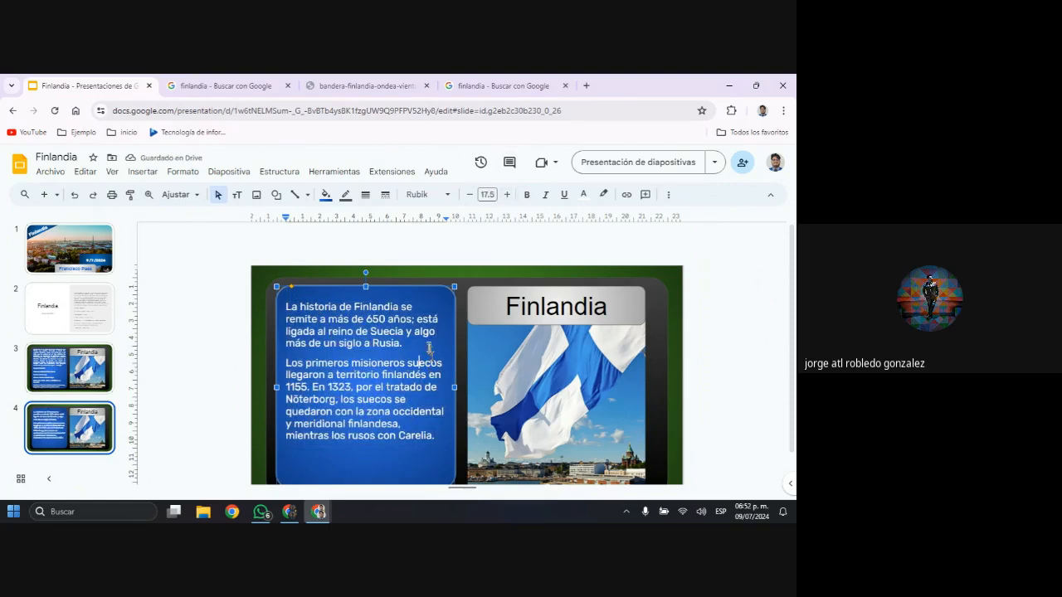
{"action": "key", "text": "Return"}
Replace the "Finlandia" title above the flag picture on slide 4 with "Historia"
{"action": "left_click", "coordinate": [540, 306]}
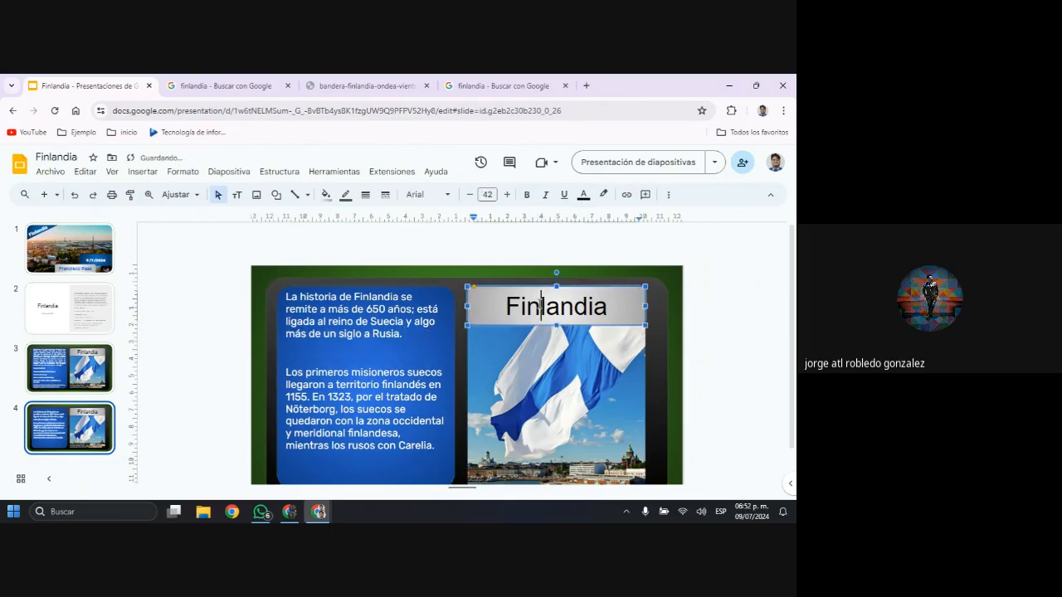
{"action": "key", "text": "alt+v"}
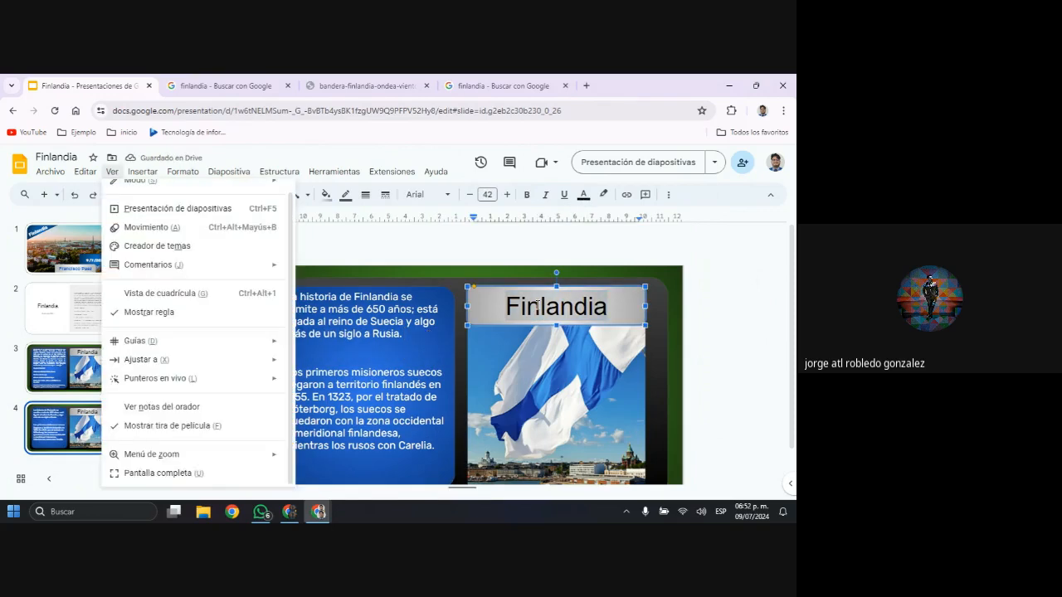
{"action": "key", "text": "super"}
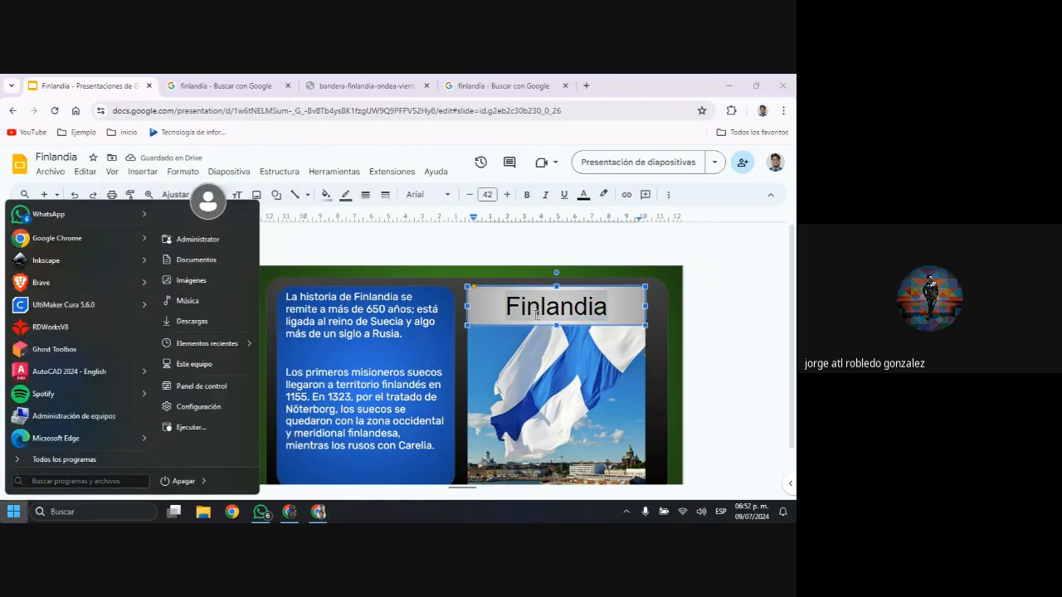
{"action": "key", "text": "super"}
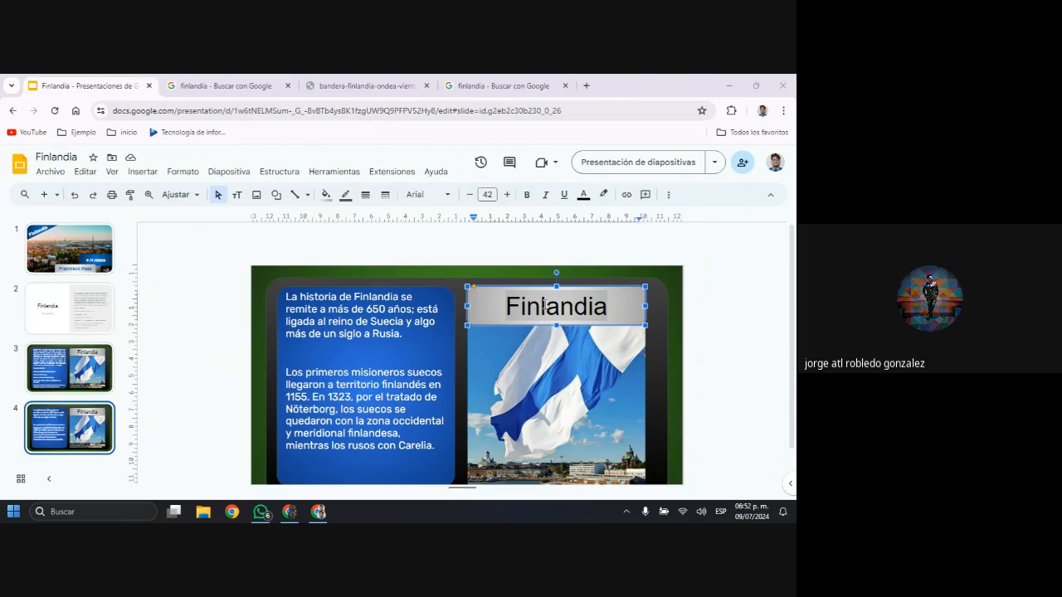
{"action": "key", "text": "super"}
{"action": "key", "text": "super"}
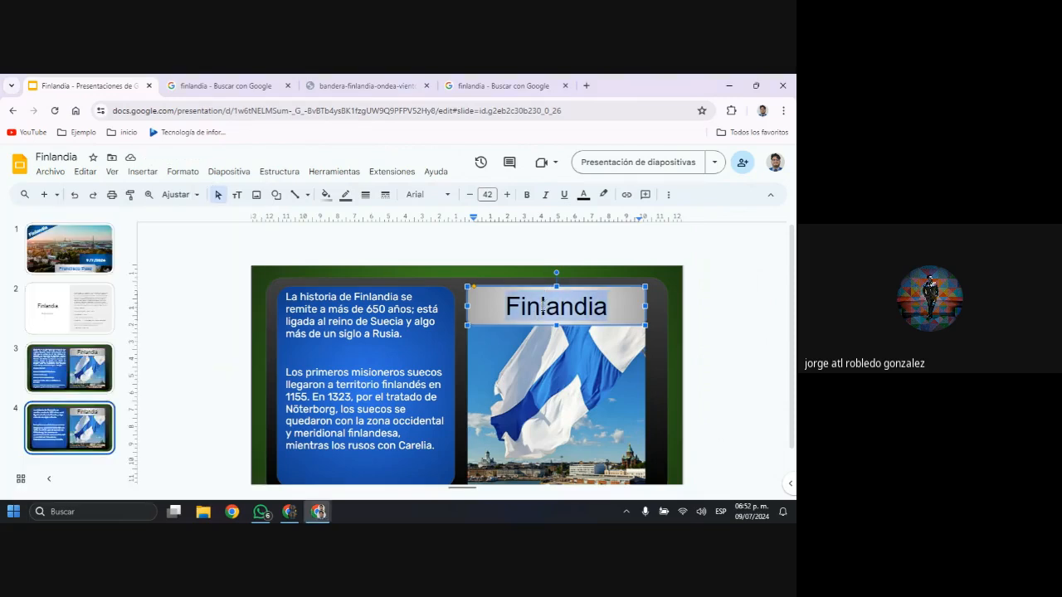
{"action": "type", "text": "Hist"}
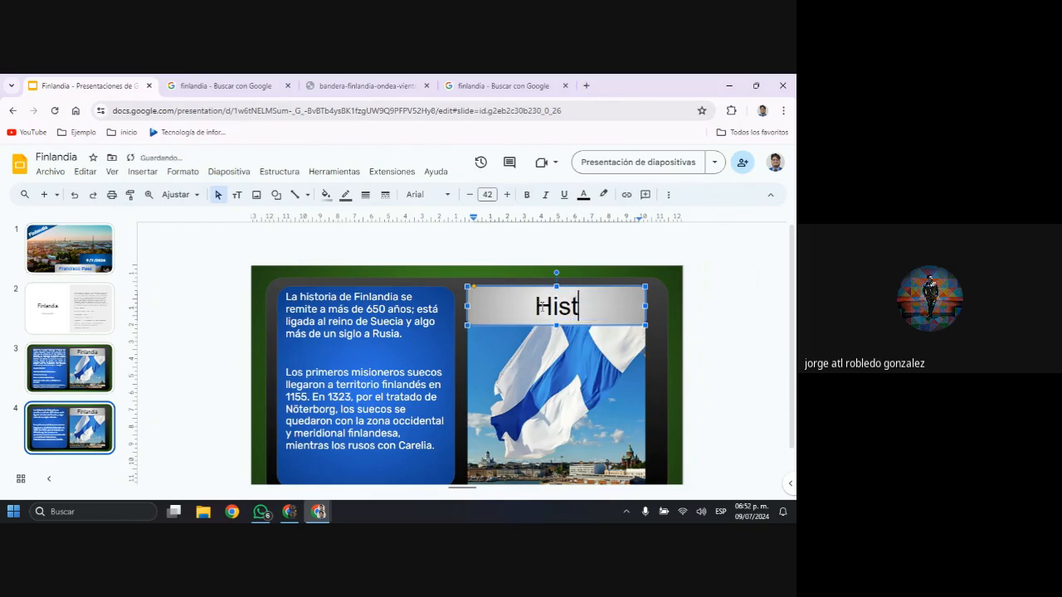
{"action": "type", "text": "oria"}
{"action": "left_click", "coordinate": [290, 297]}
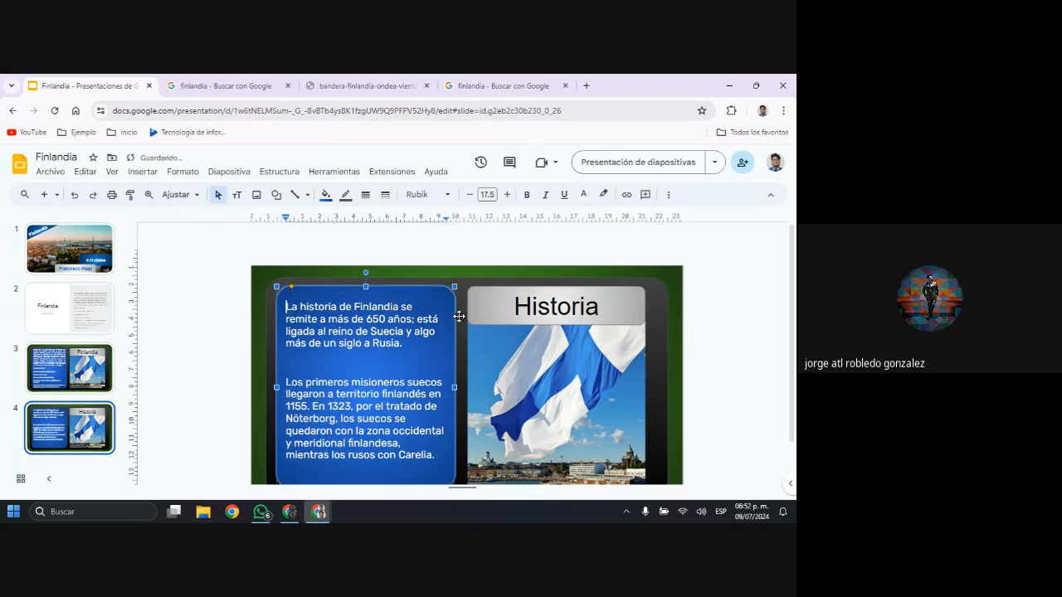
{"action": "scroll", "coordinate": [613, 373], "scroll_direction": "down", "scroll_amount": 1}
{"action": "left_click", "coordinate": [613, 374]}
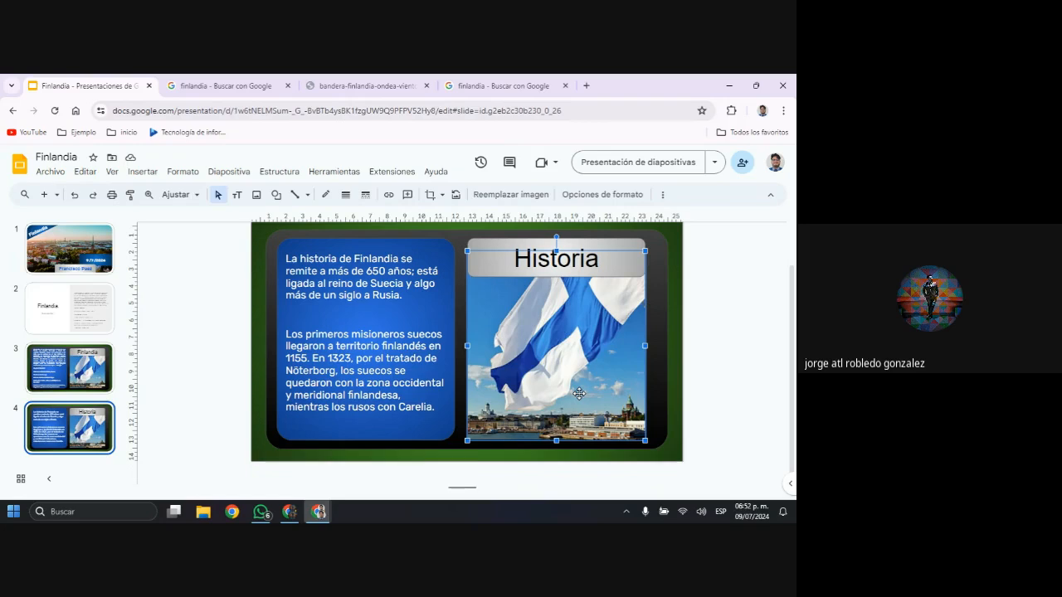
{"action": "left_click", "coordinate": [721, 330]}
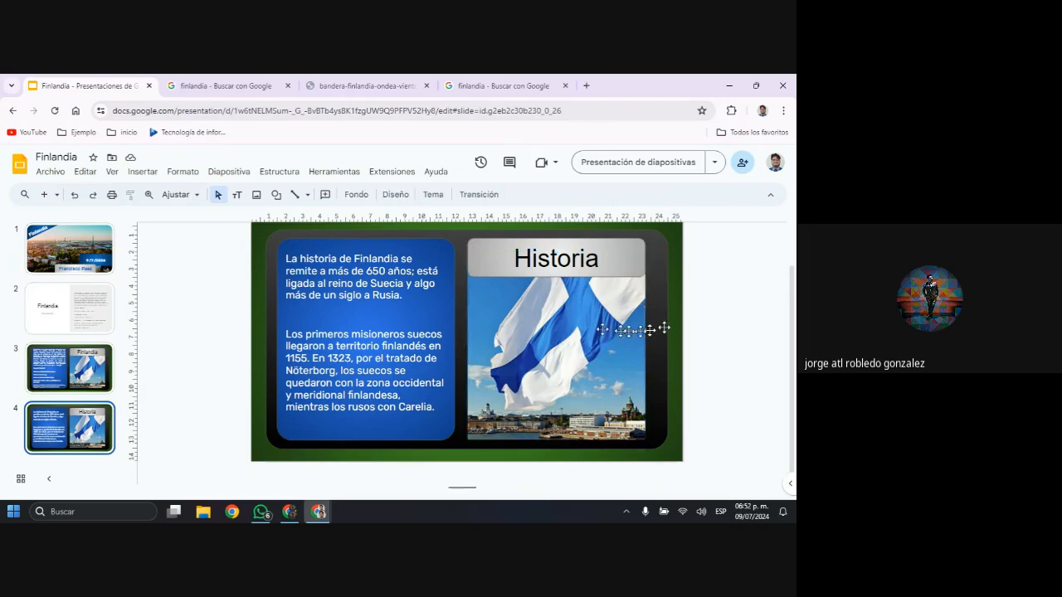
Select the flag picture on slide 4, switch to the Google results for Finland and search images for "finlandia historia"
{"action": "left_click", "coordinate": [557, 324]}
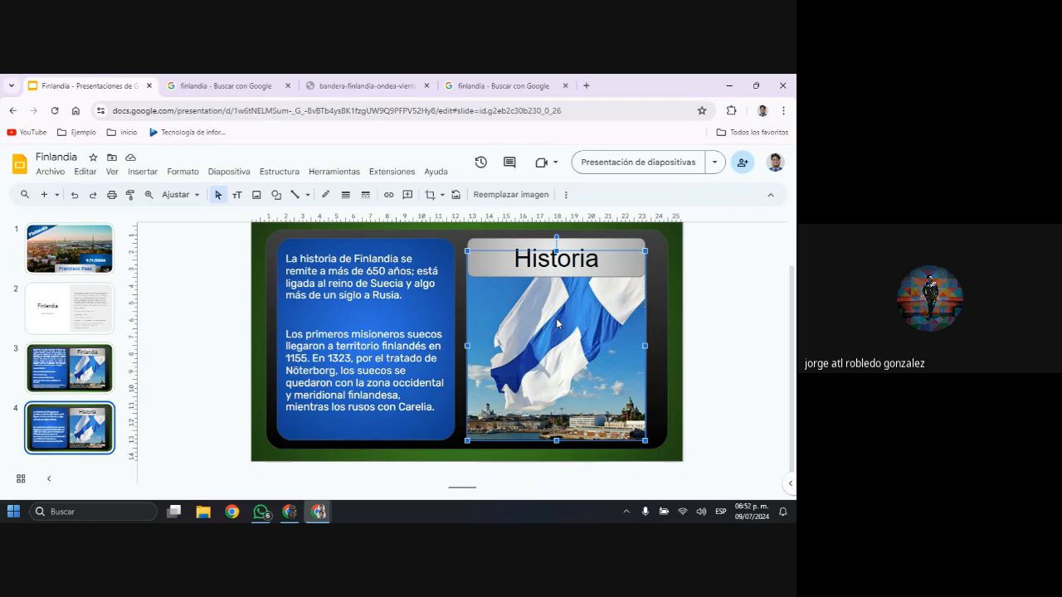
{"action": "left_click", "coordinate": [221, 88]}
{"action": "scroll", "coordinate": [207, 157], "scroll_direction": "up", "scroll_amount": 4}
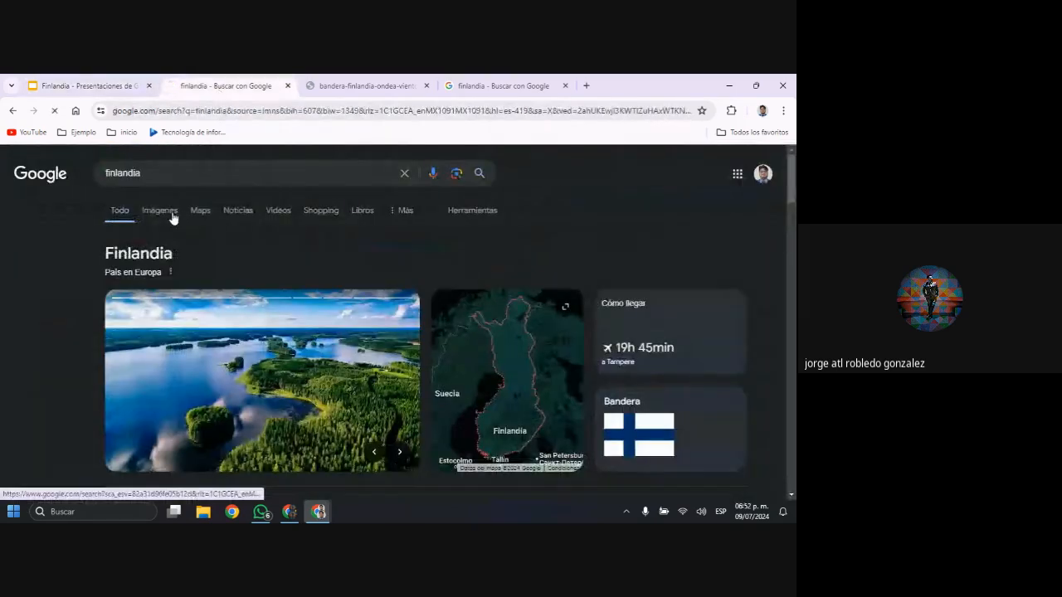
{"action": "left_click", "coordinate": [169, 213]}
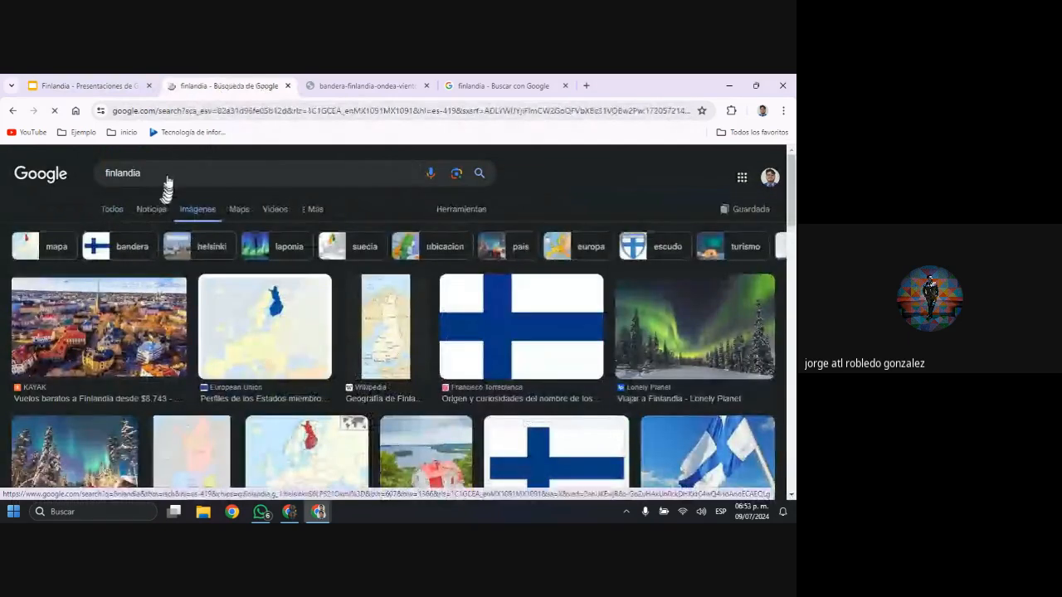
{"action": "left_click", "coordinate": [169, 174]}
{"action": "type", "text": "h"}
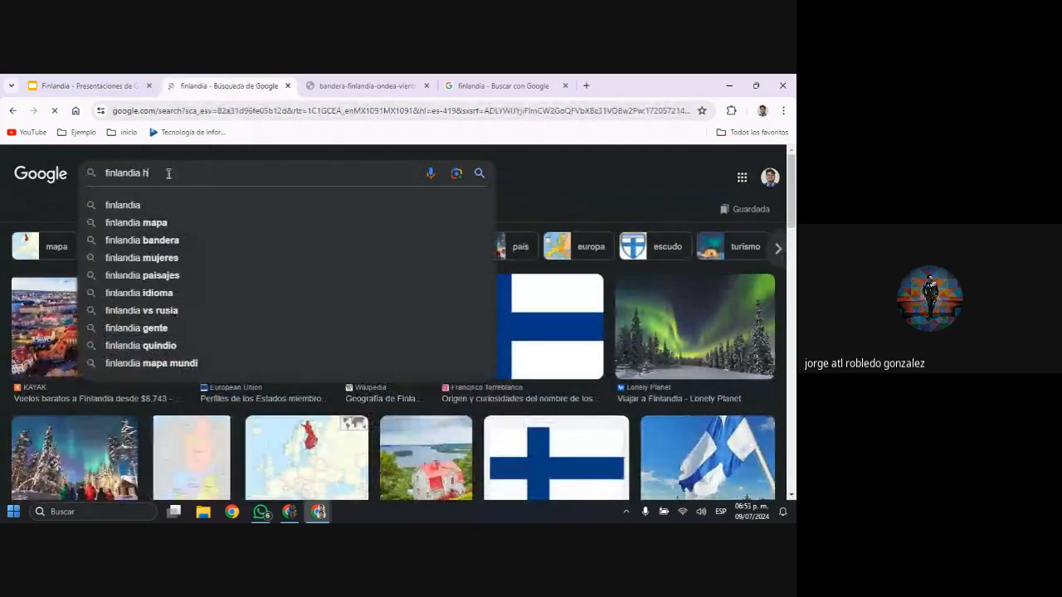
{"action": "type", "text": "ist"}
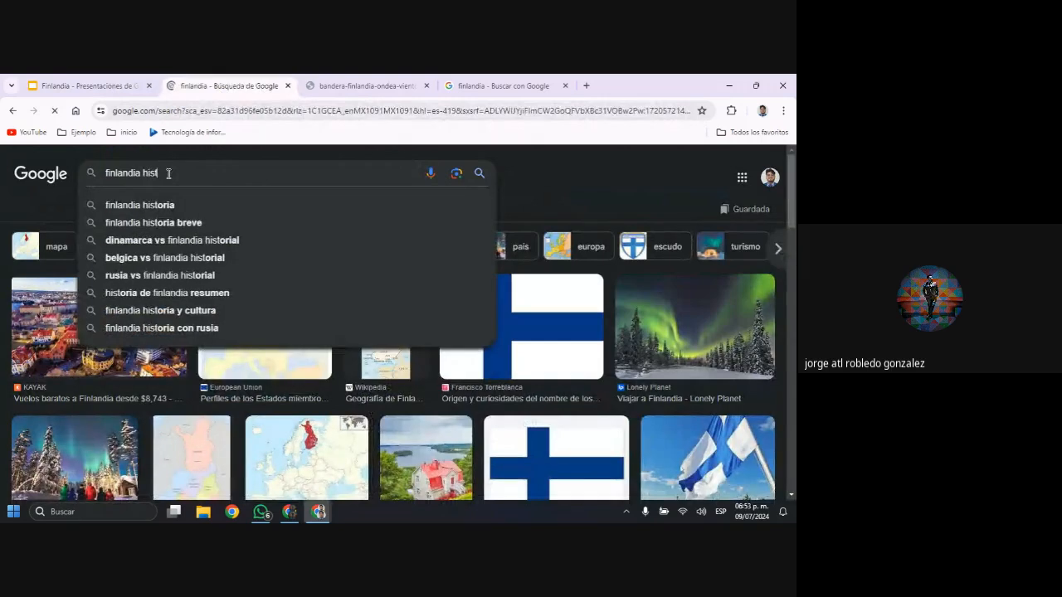
{"action": "type", "text": "ori"}
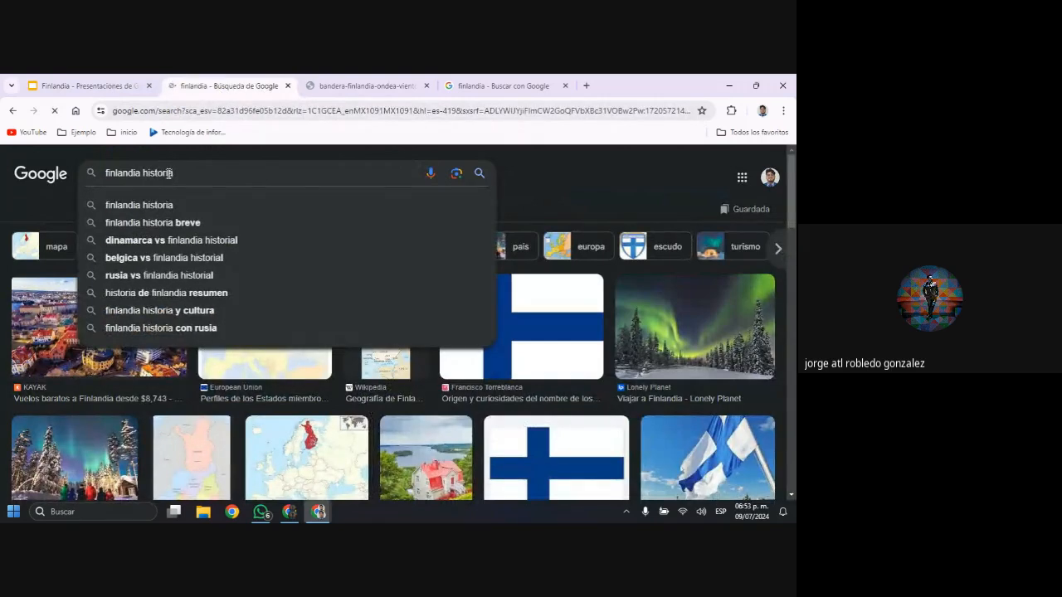
{"action": "type", "text": "a"}
{"action": "key", "text": "Return"}
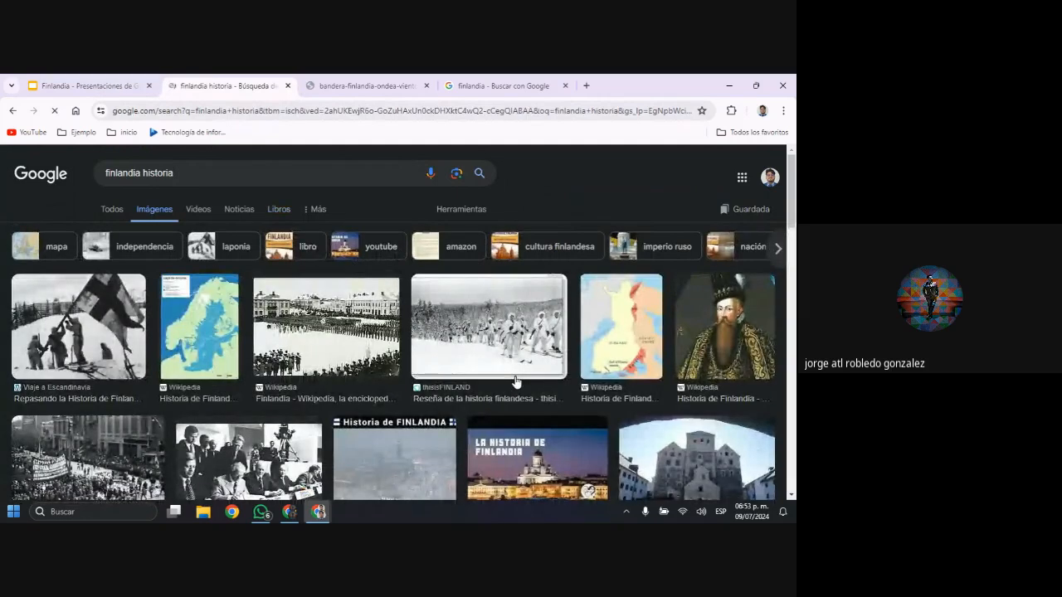
Look through the "finlandia historia" image results for a picture that suits the history slide
{"action": "scroll", "coordinate": [515, 380], "scroll_direction": "down", "scroll_amount": 2}
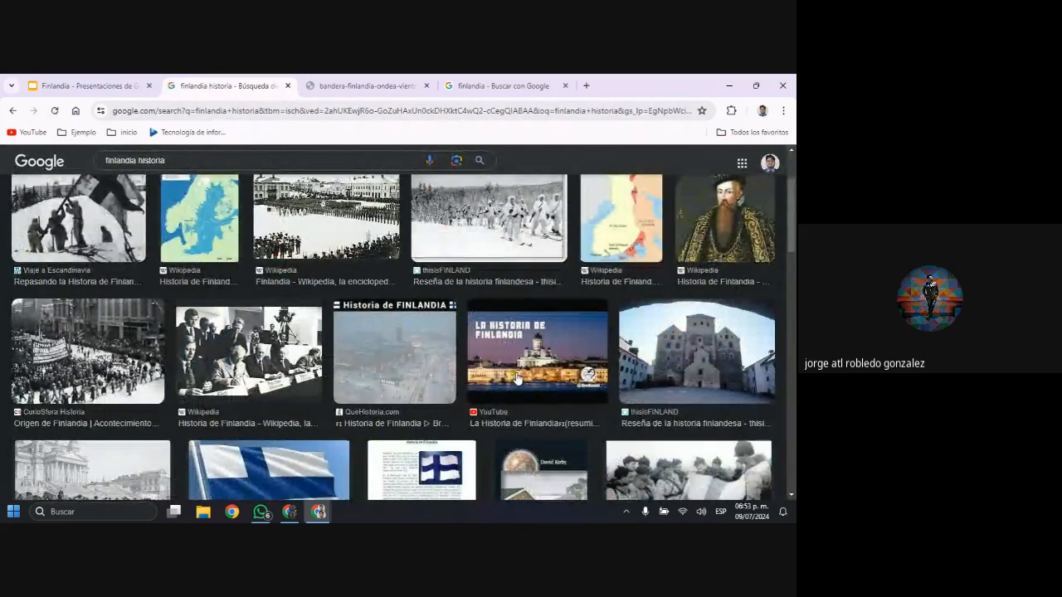
{"action": "scroll", "coordinate": [516, 379], "scroll_direction": "down", "scroll_amount": 2}
{"action": "scroll", "coordinate": [516, 379], "scroll_direction": "down", "scroll_amount": 2}
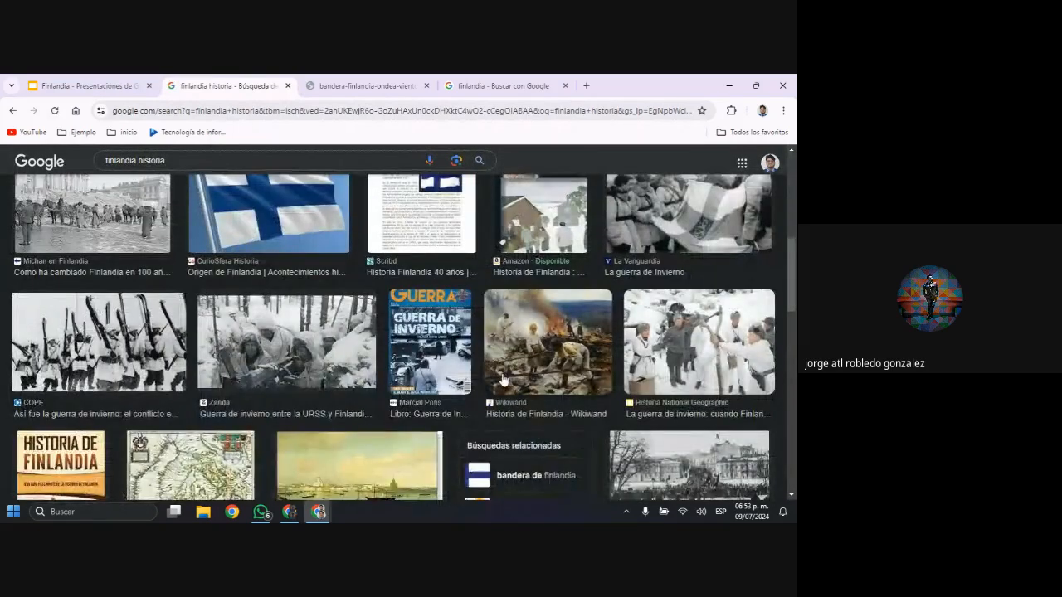
{"action": "scroll", "coordinate": [497, 380], "scroll_direction": "down", "scroll_amount": 2}
{"action": "scroll", "coordinate": [498, 380], "scroll_direction": "down", "scroll_amount": 2}
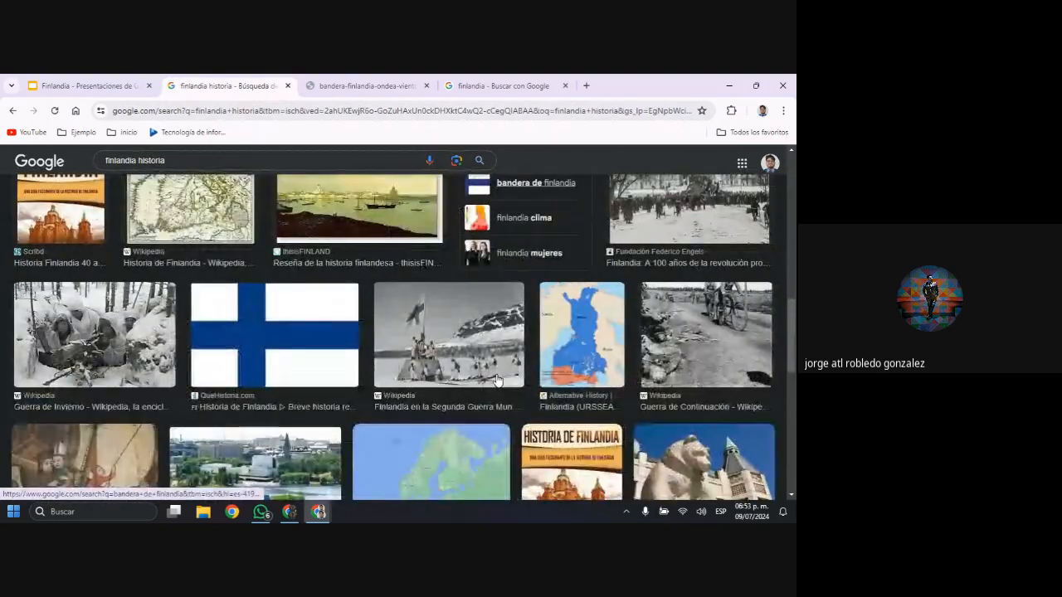
{"action": "scroll", "coordinate": [496, 380], "scroll_direction": "down", "scroll_amount": 2}
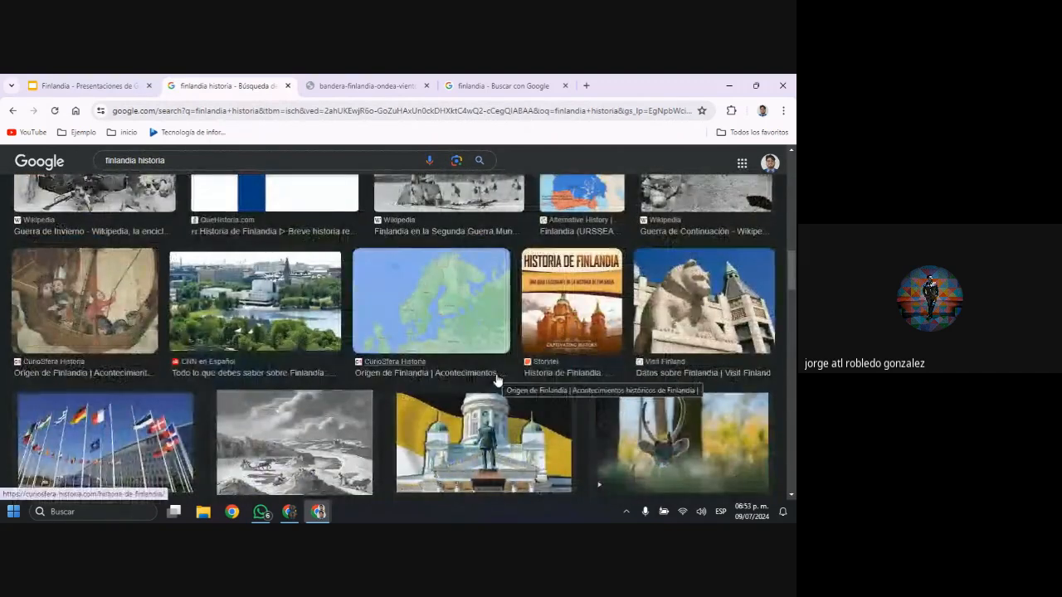
{"action": "scroll", "coordinate": [496, 380], "scroll_direction": "down", "scroll_amount": 2}
{"action": "scroll", "coordinate": [497, 380], "scroll_direction": "up", "scroll_amount": 2}
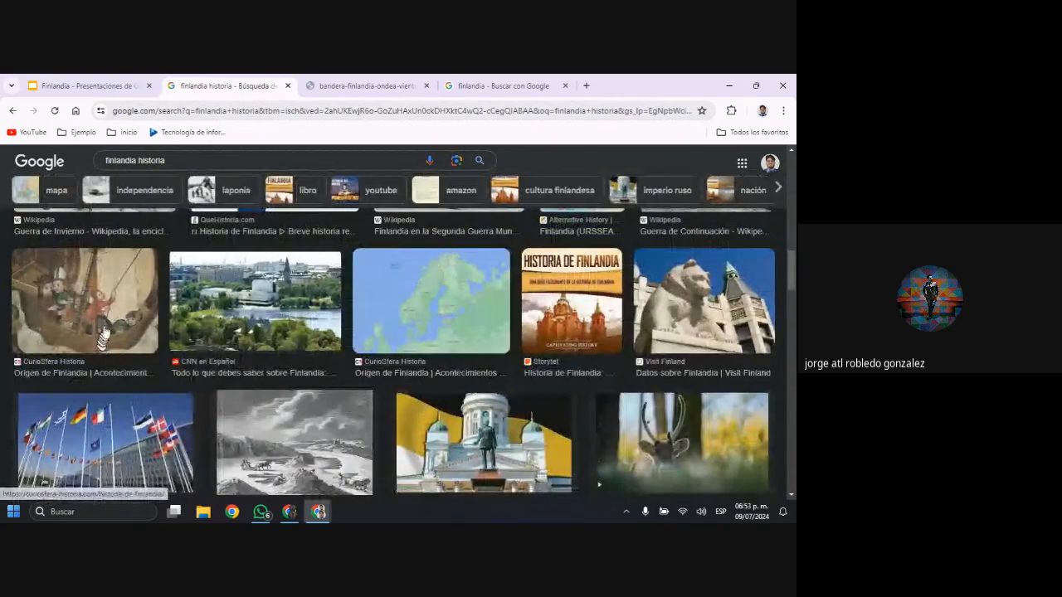
{"action": "scroll", "coordinate": [107, 329], "scroll_direction": "up", "scroll_amount": 15}
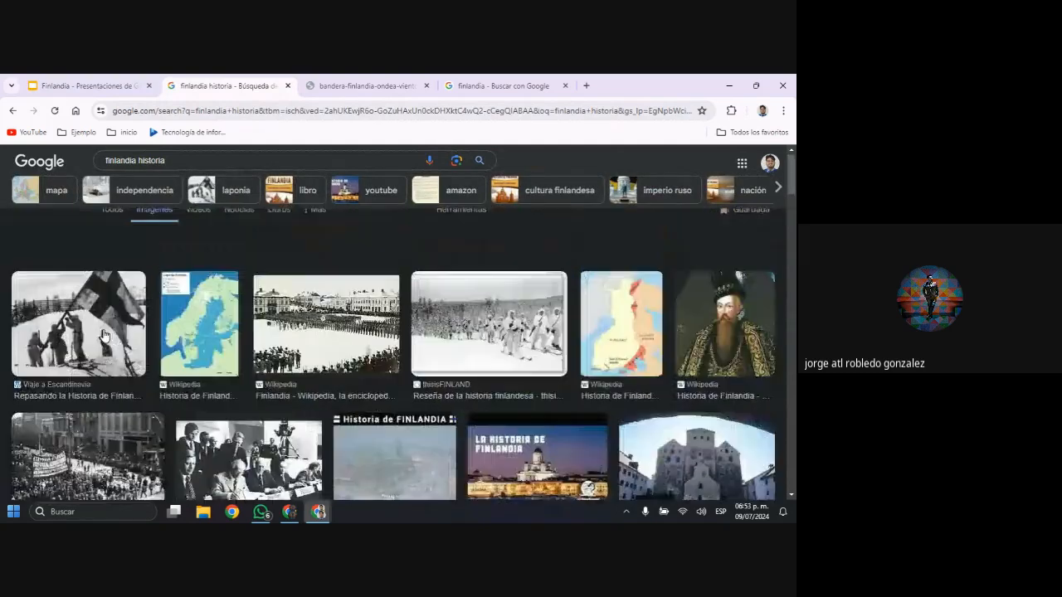
{"action": "scroll", "coordinate": [103, 337], "scroll_direction": "down", "scroll_amount": 7}
{"action": "scroll", "coordinate": [106, 332], "scroll_direction": "down", "scroll_amount": 8}
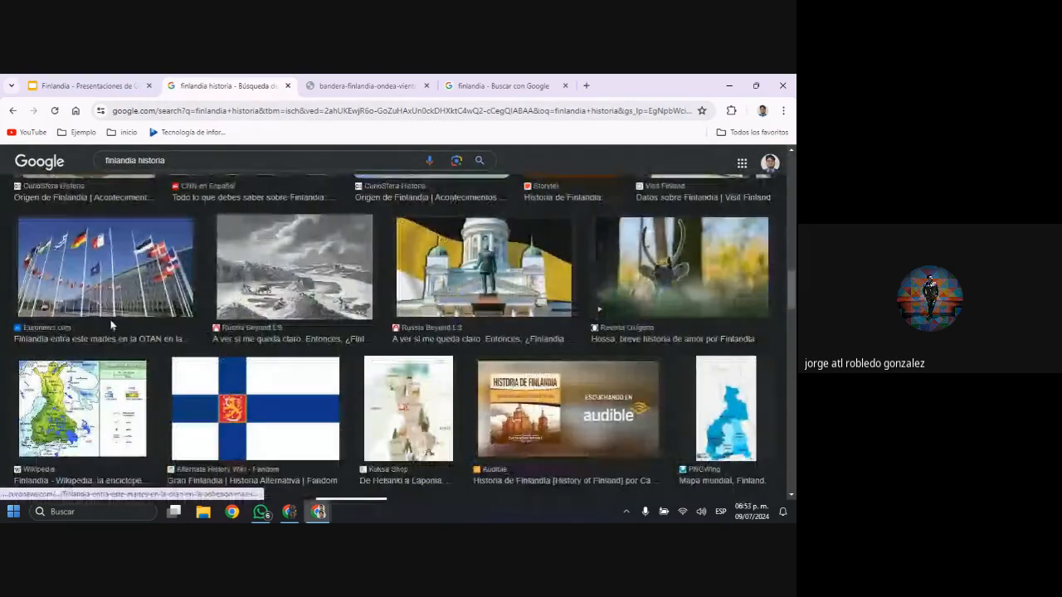
{"action": "scroll", "coordinate": [111, 326], "scroll_direction": "up", "scroll_amount": 1}
{"action": "scroll", "coordinate": [111, 327], "scroll_direction": "up", "scroll_amount": 2}
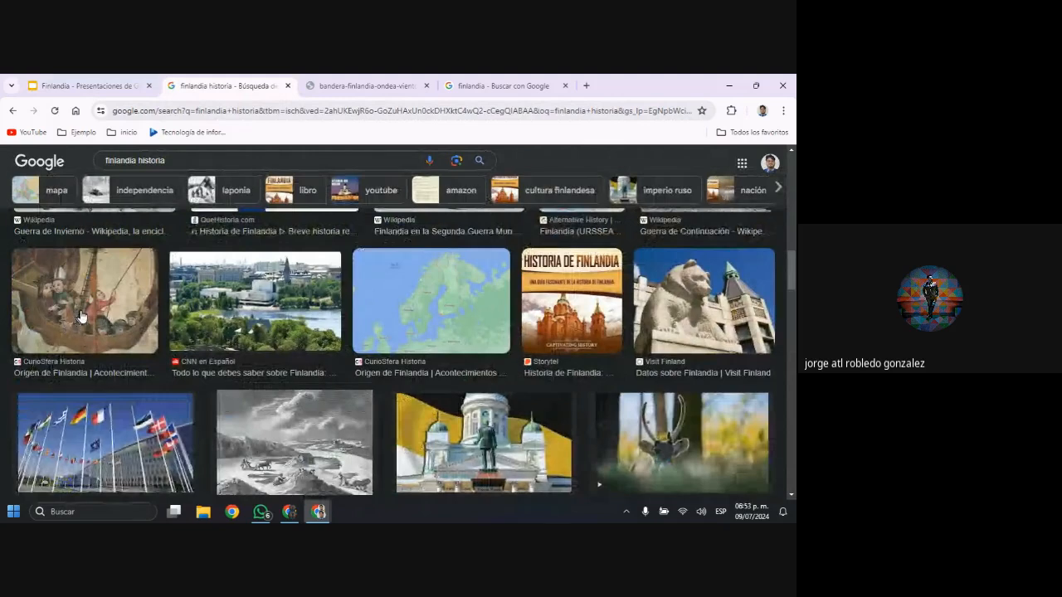
Open the CurioSfera Historia painting of the medieval ship as a standalone image, copy its address and return to the Finlandia presentation
{"action": "left_click", "coordinate": [81, 316]}
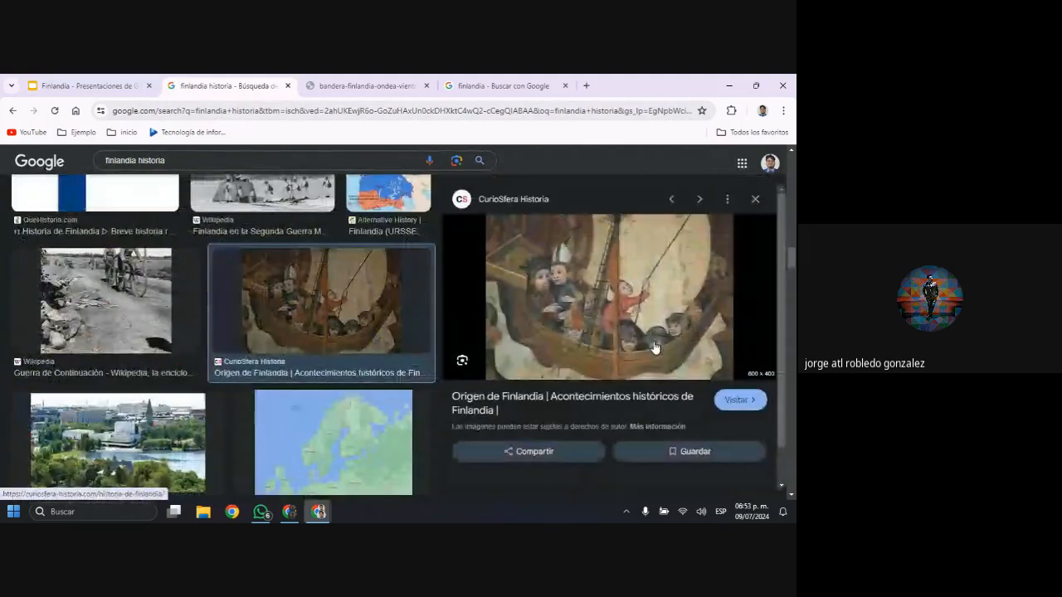
{"action": "right_click", "coordinate": [650, 289]}
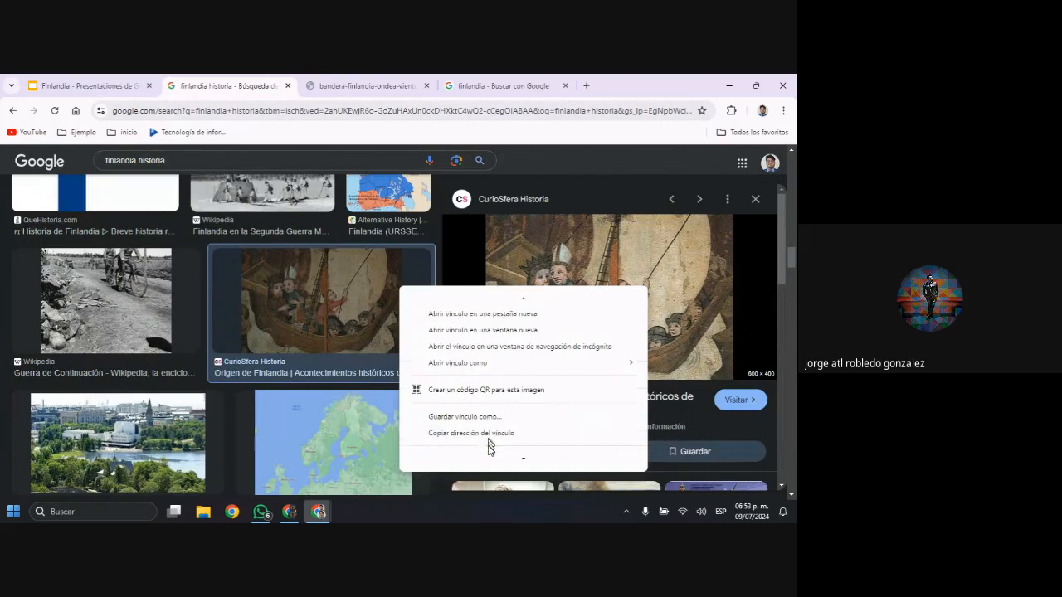
{"action": "scroll", "coordinate": [501, 426], "scroll_direction": "down", "scroll_amount": 1}
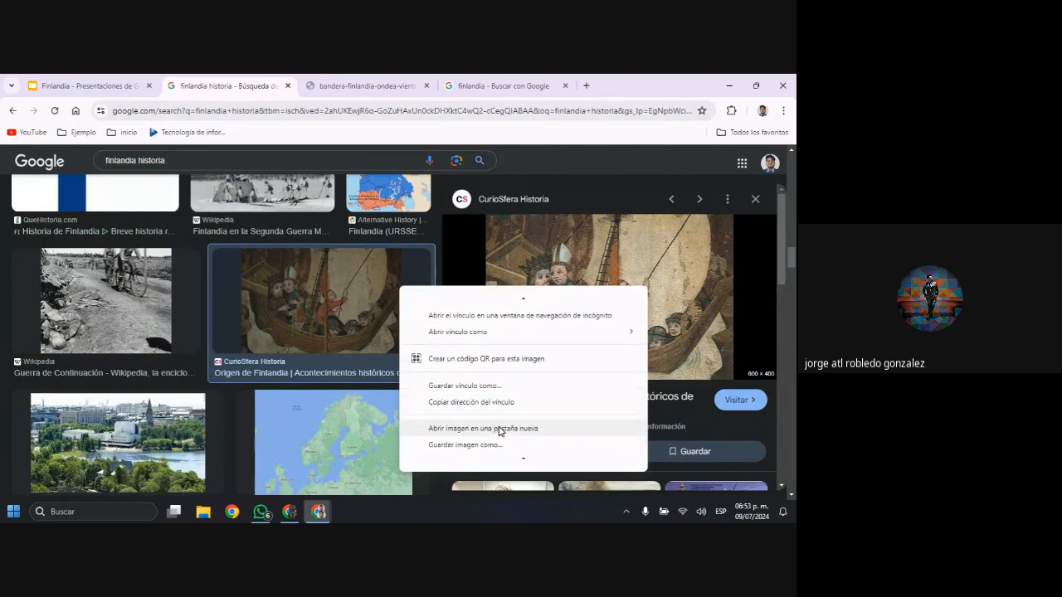
{"action": "left_click", "coordinate": [500, 429]}
{"action": "left_click", "coordinate": [350, 86]}
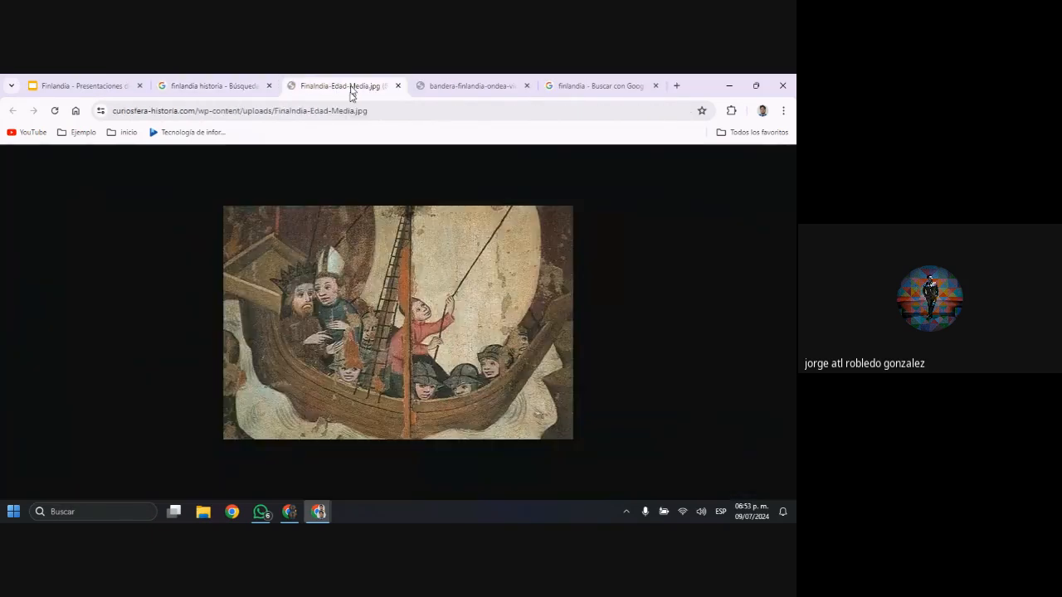
{"action": "left_click", "coordinate": [253, 110]}
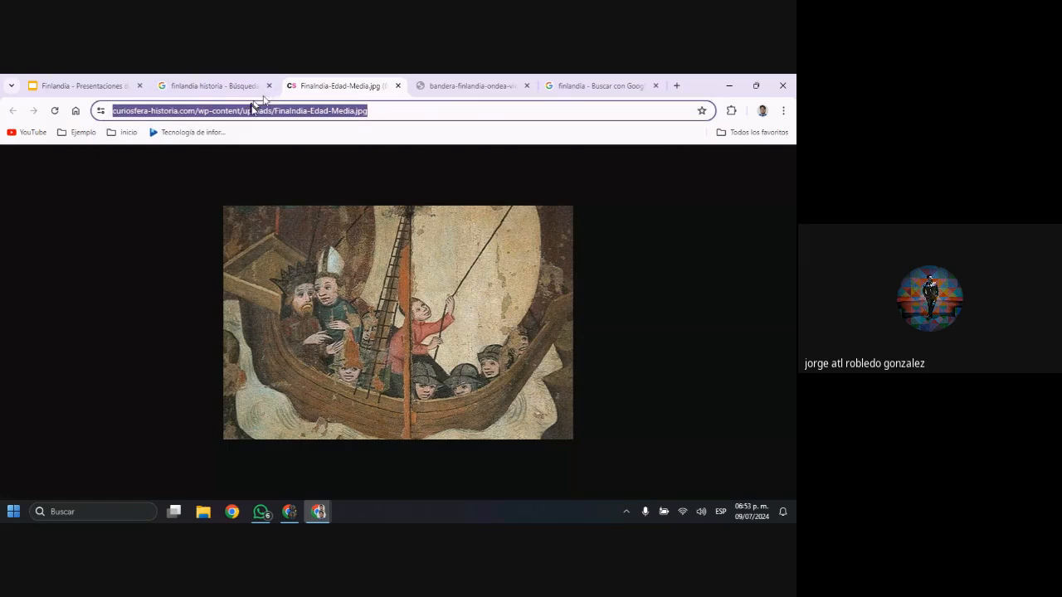
{"action": "left_click", "coordinate": [95, 87]}
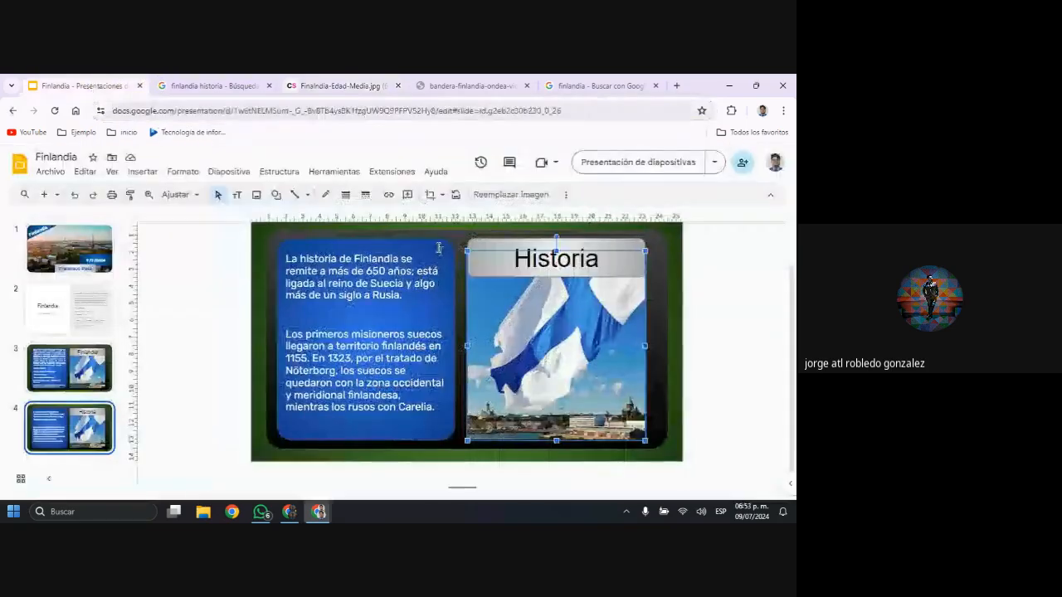
{"action": "right_click", "coordinate": [570, 346]}
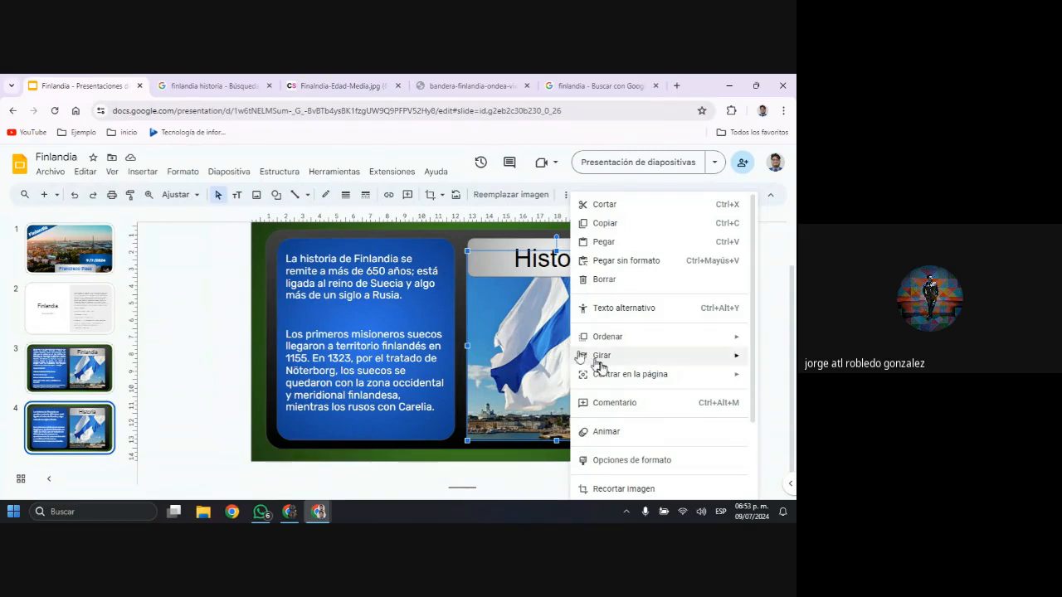
{"action": "scroll", "coordinate": [592, 355], "scroll_direction": "down", "scroll_amount": 2}
{"action": "mouse_move", "coordinate": [618, 409]}
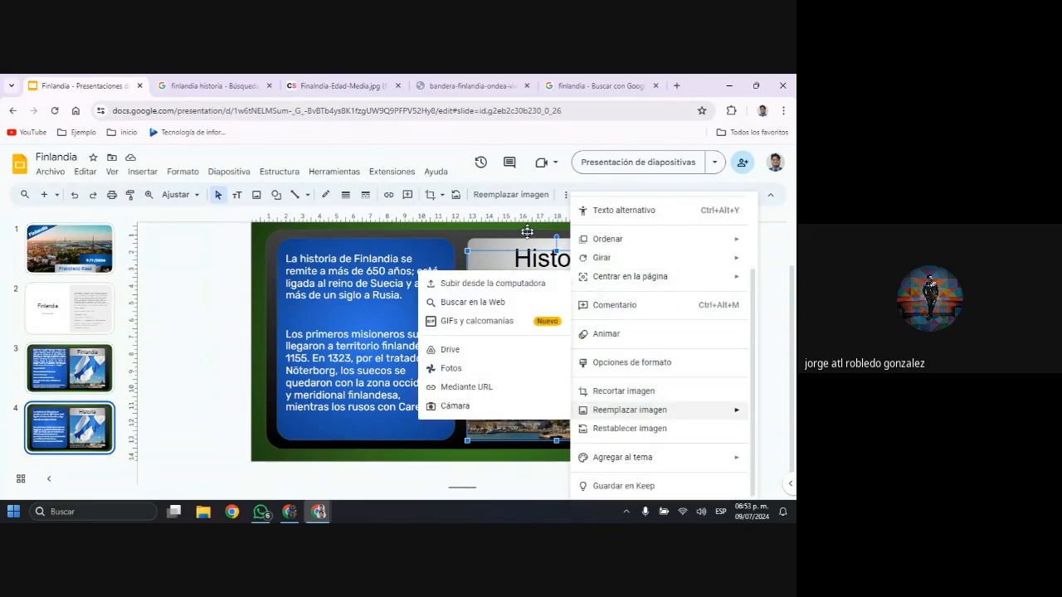
{"action": "left_click", "coordinate": [460, 487]}
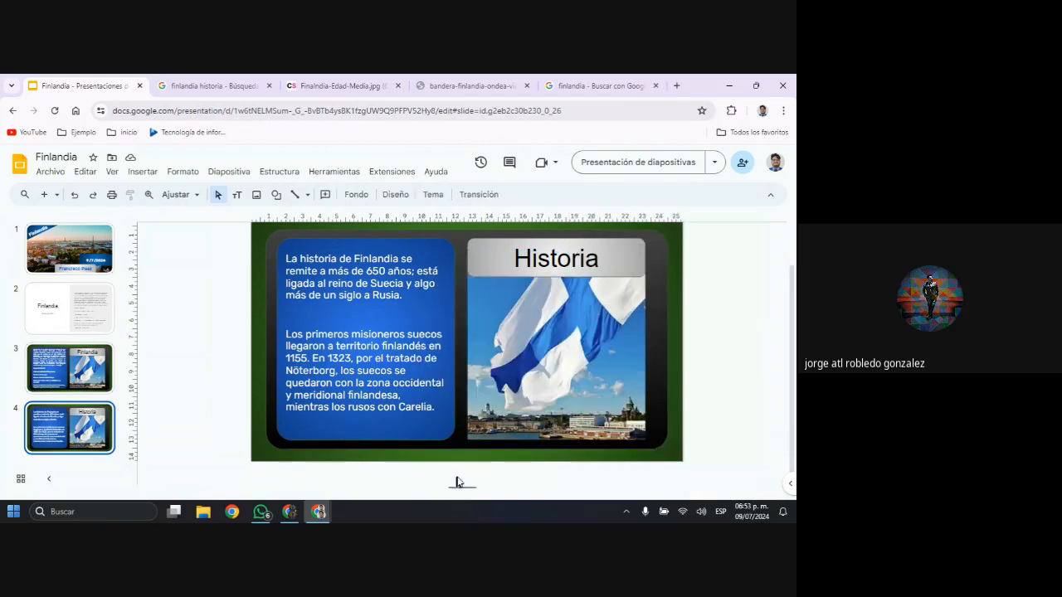
Replace the flag picture on slide 4 with the medieval ship painting, using the copied image URL
{"action": "right_click", "coordinate": [489, 294]}
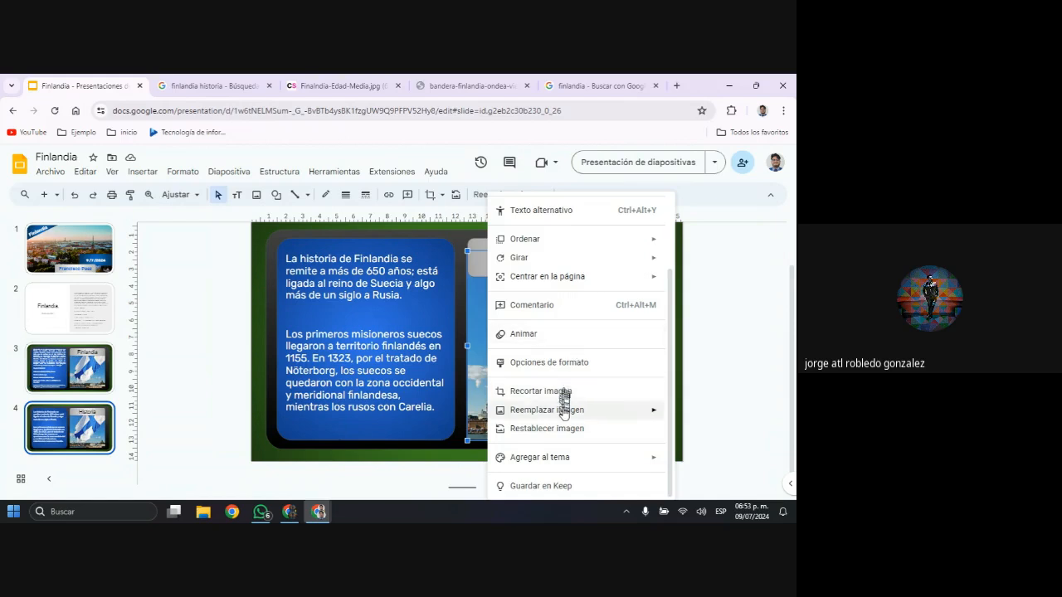
{"action": "mouse_move", "coordinate": [563, 412]}
{"action": "key", "text": "ctrl"}
{"action": "key", "text": "ctrl"}
{"action": "key", "text": "ctrl"}
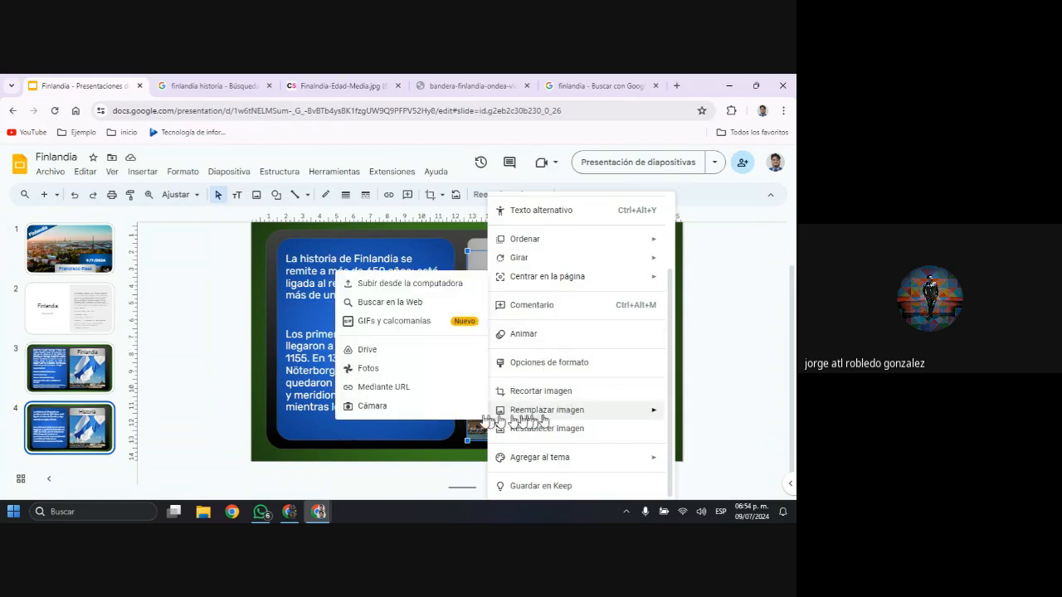
{"action": "left_click", "coordinate": [396, 388]}
{"action": "key", "text": "ctrl+v"}
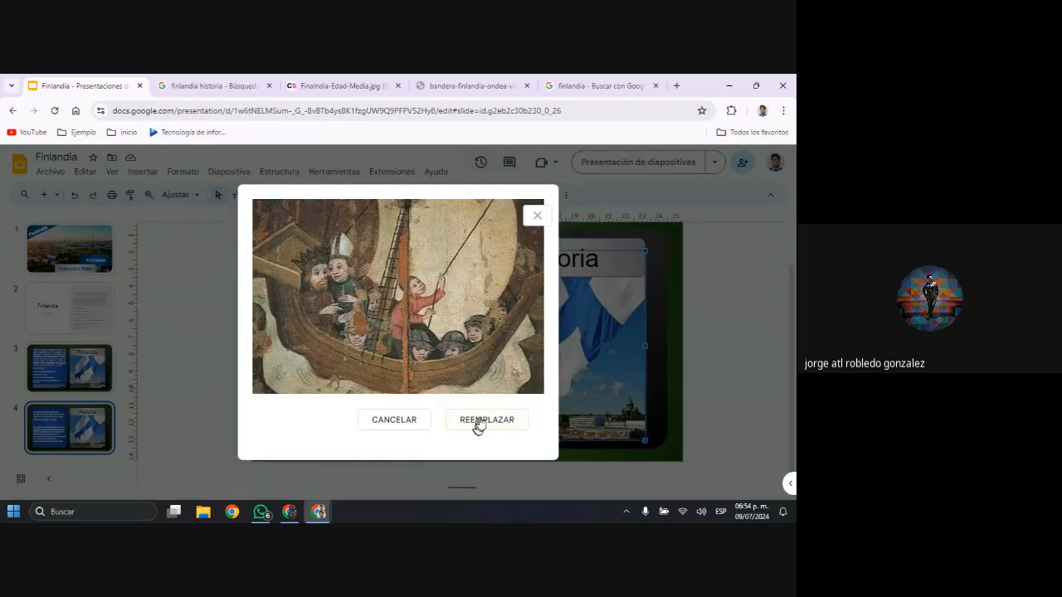
{"action": "left_click", "coordinate": [482, 421]}
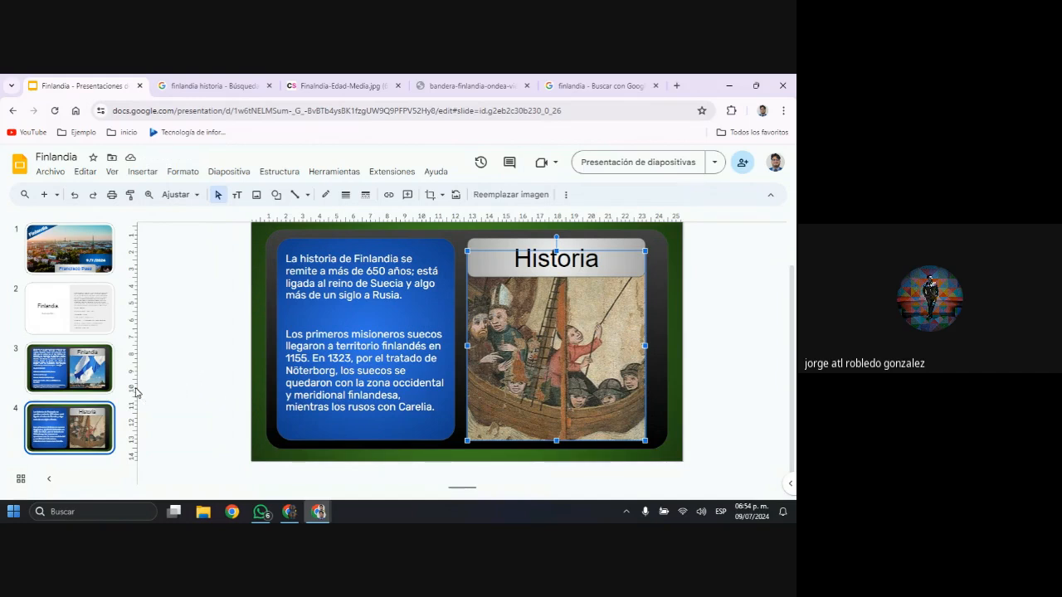
Delete the "Continente" and "Primer ministro" lines from the country facts on slide 3
{"action": "left_click", "coordinate": [110, 386]}
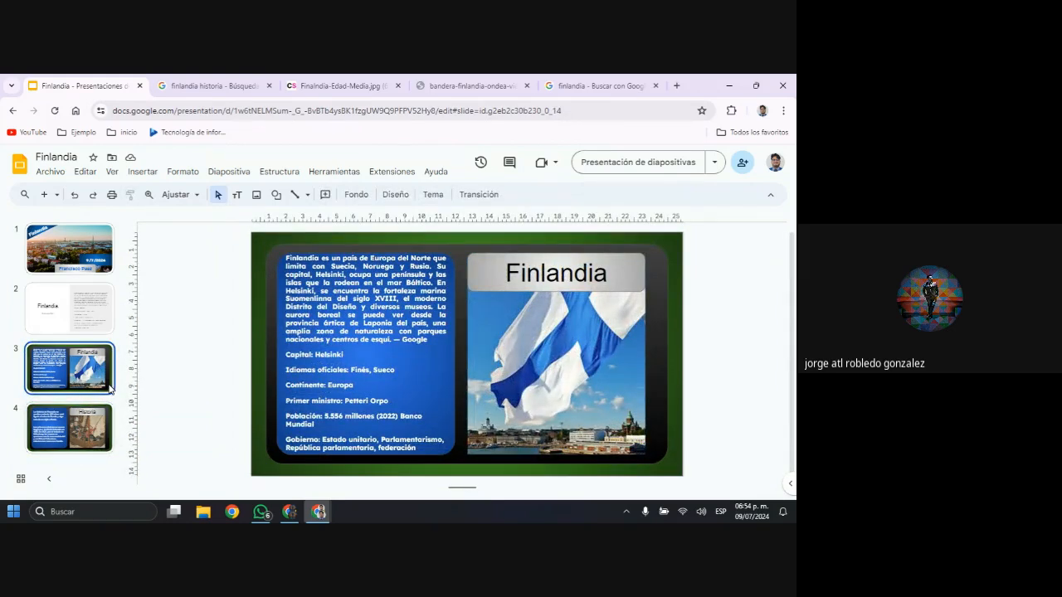
{"action": "key", "text": "Down"}
{"action": "key", "text": "Up"}
{"action": "key", "text": "Down"}
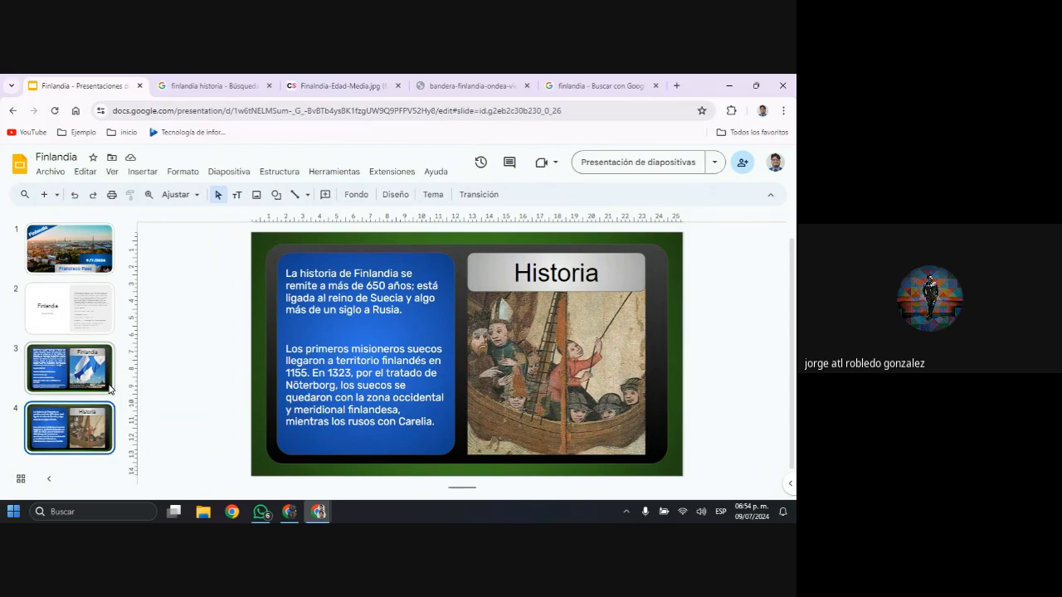
{"action": "key", "text": "Up"}
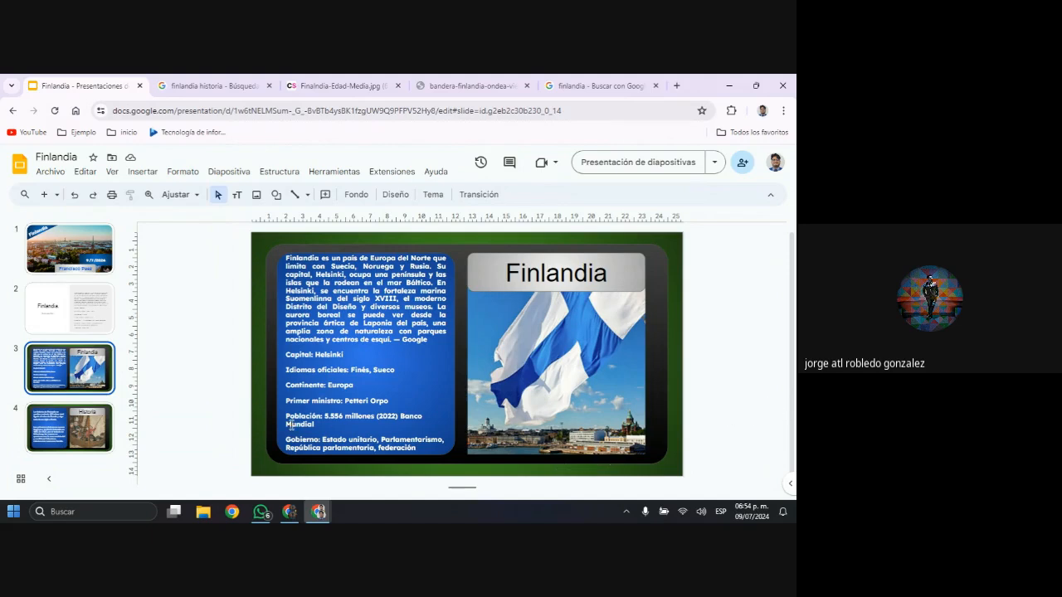
{"action": "left_click", "coordinate": [409, 400]}
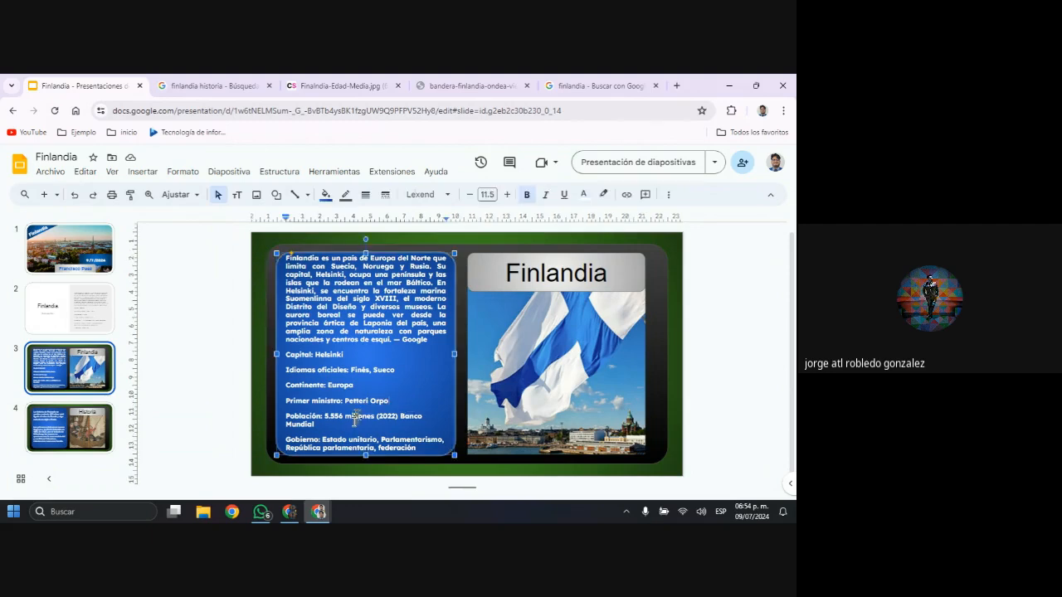
{"action": "left_click_drag", "start_coordinate": [391, 401], "coordinate": [288, 383]}
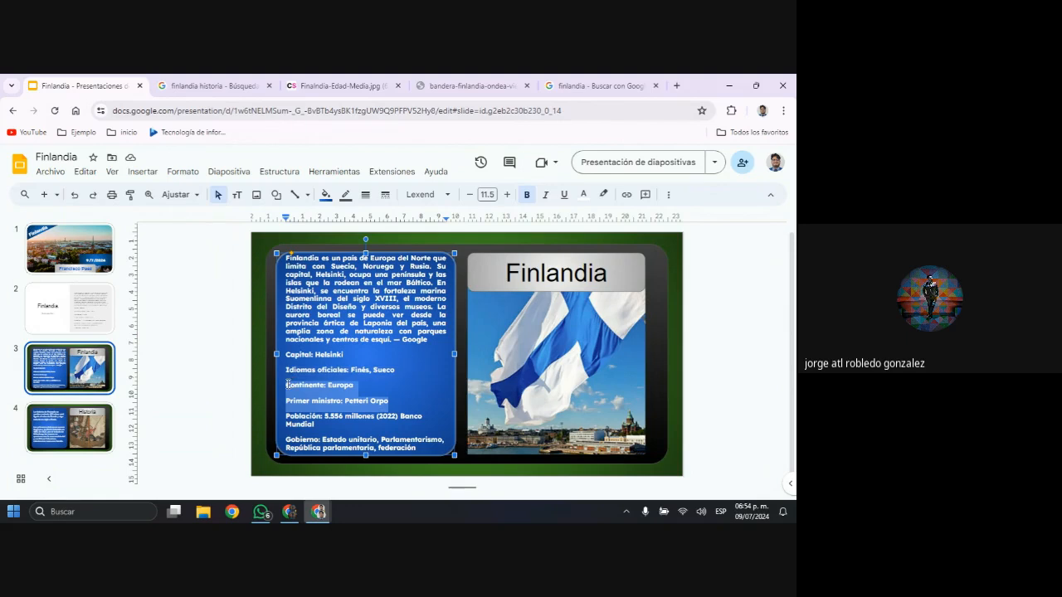
{"action": "key", "text": "BackSpace"}
{"action": "key", "text": "BackSpace"}
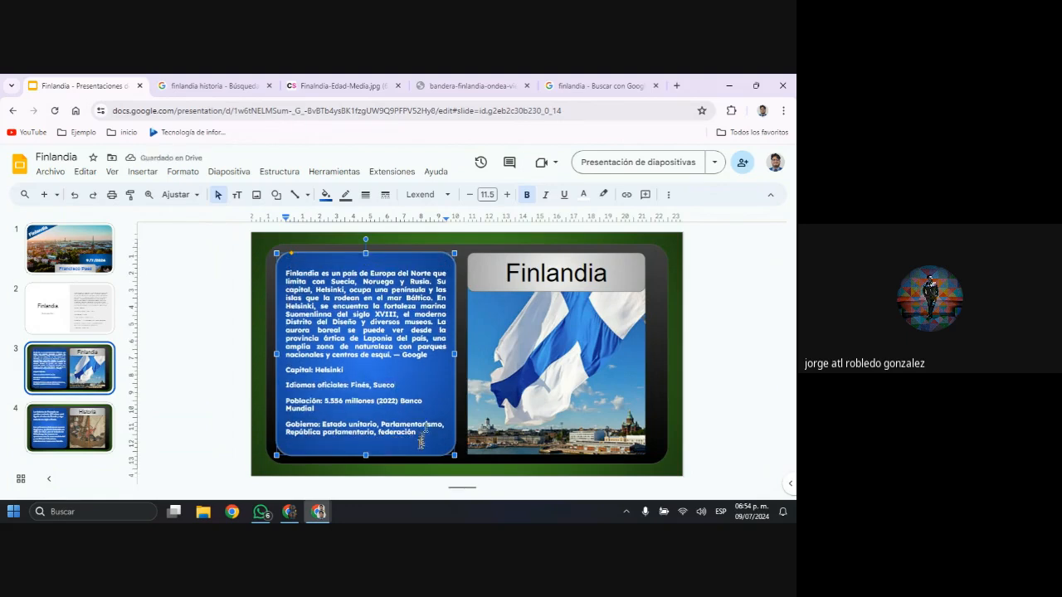
{"action": "left_click", "coordinate": [720, 330]}
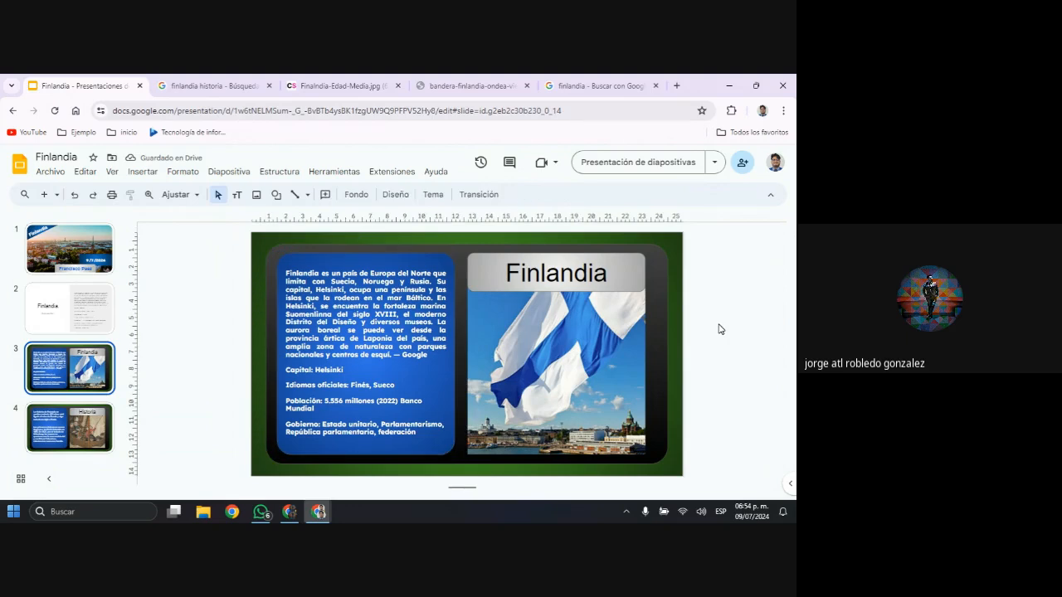
Compare slides 3 and 4 with each other and check the font of the body text on slide 3
{"action": "key", "text": "Down"}
{"action": "key", "text": "Up"}
{"action": "key", "text": "Down"}
{"action": "key", "text": "Up"}
{"action": "key", "text": "Down"}
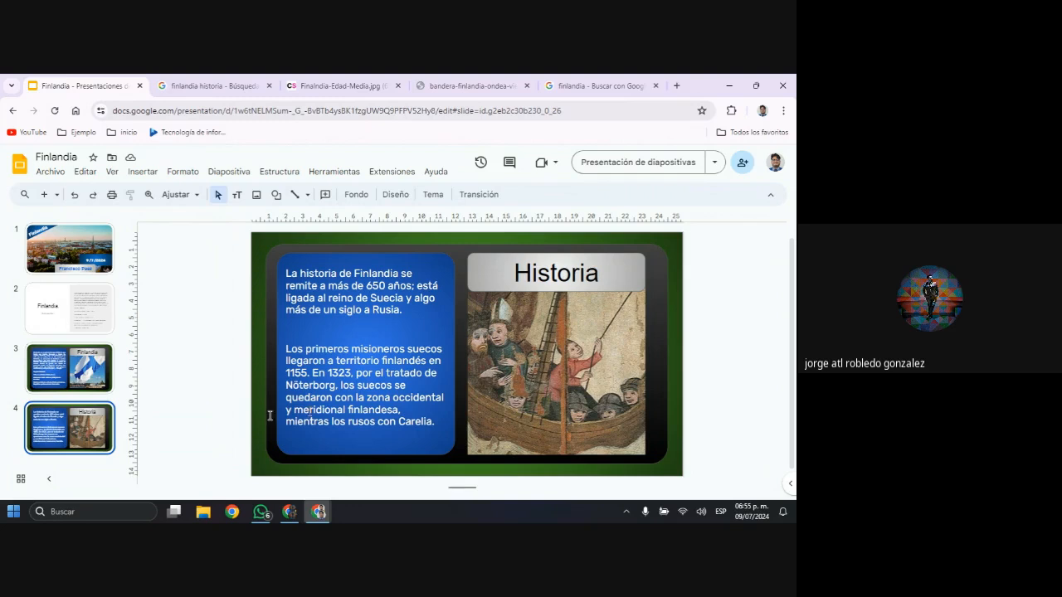
{"action": "left_click", "coordinate": [78, 383]}
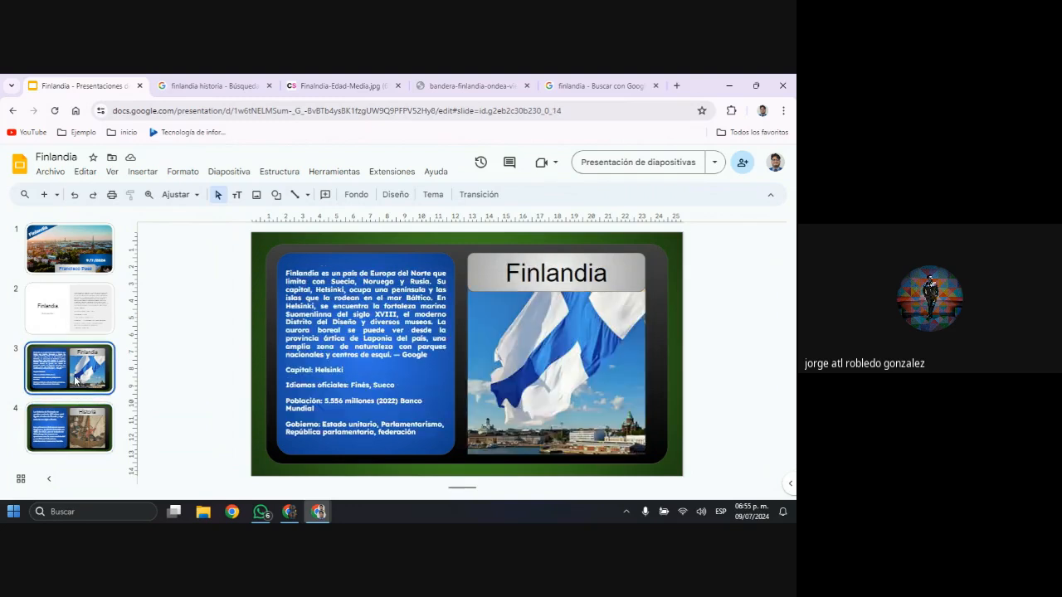
{"action": "left_click", "coordinate": [323, 330]}
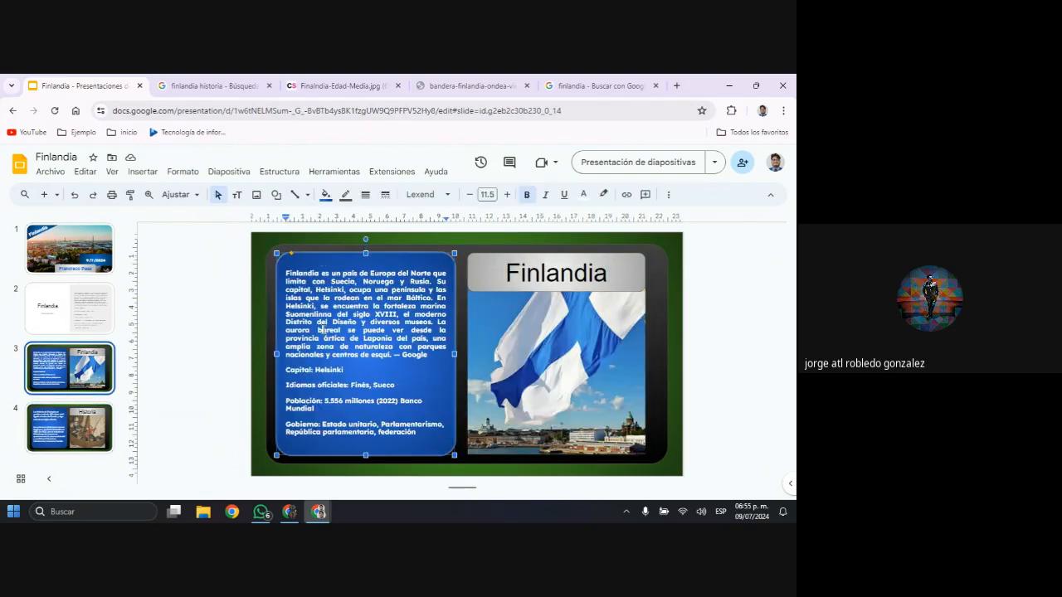
Change the font of all the body text on the Historia slide to Lexend Normal
{"action": "left_click", "coordinate": [69, 428]}
{"action": "left_click", "coordinate": [339, 341]}
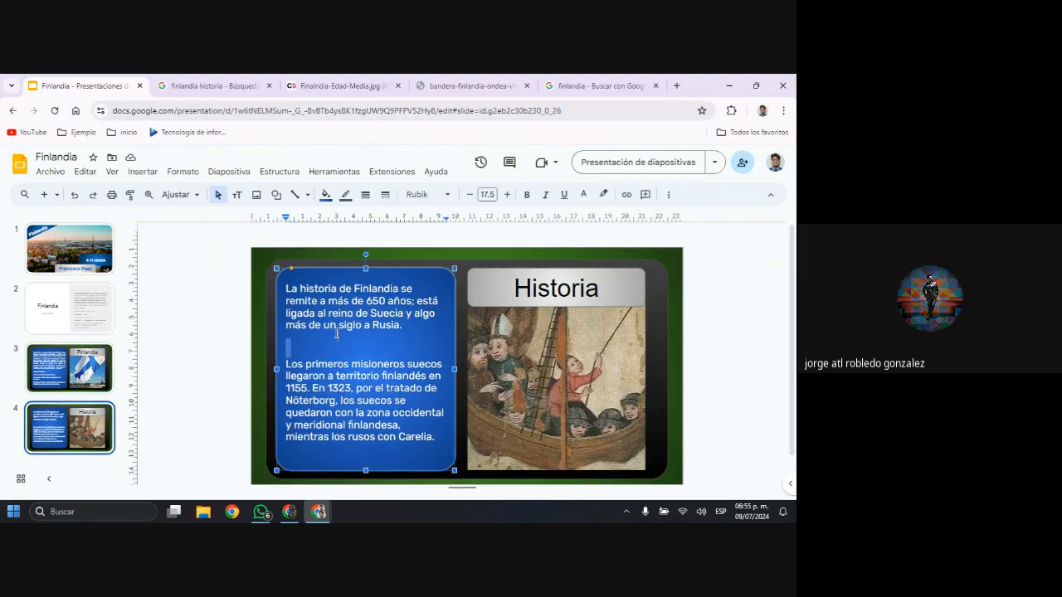
{"action": "double_click", "coordinate": [338, 325]}
{"action": "key", "text": "ctrl+e"}
{"action": "left_click", "coordinate": [348, 374]}
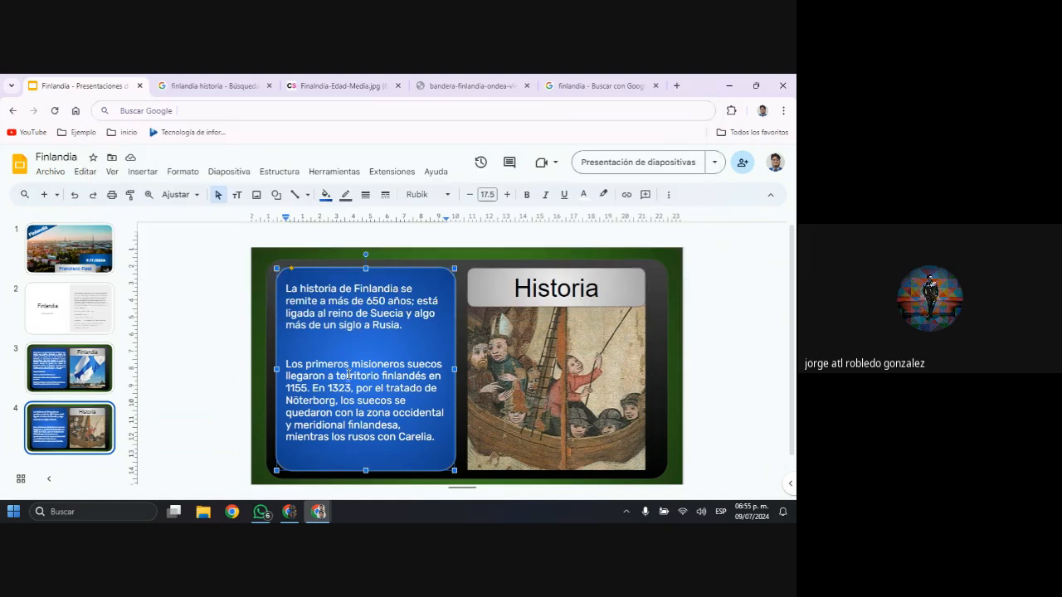
{"action": "key", "text": "ctrl+a"}
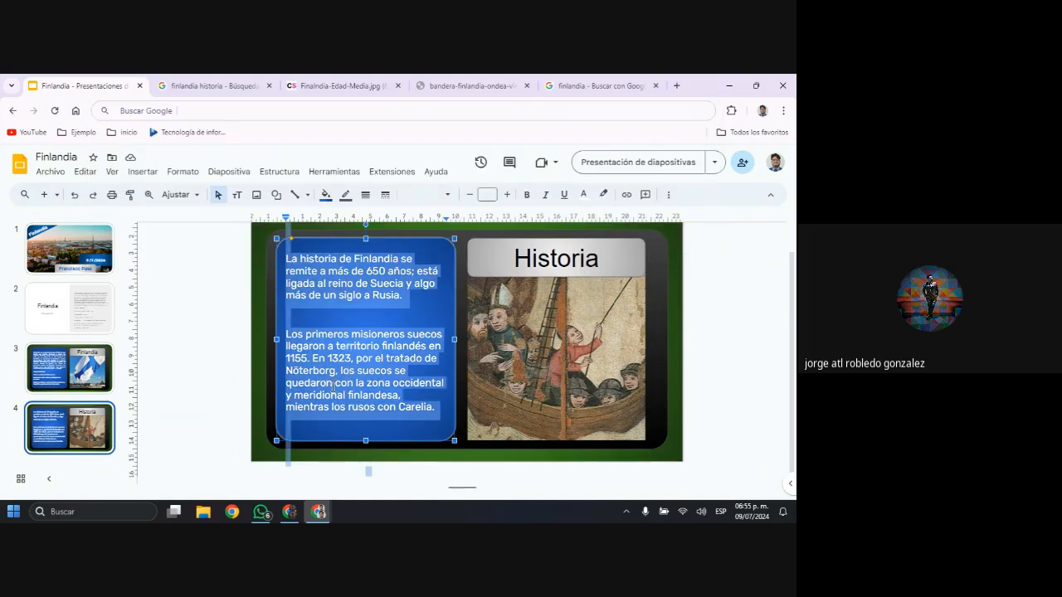
{"action": "left_click", "coordinate": [439, 200]}
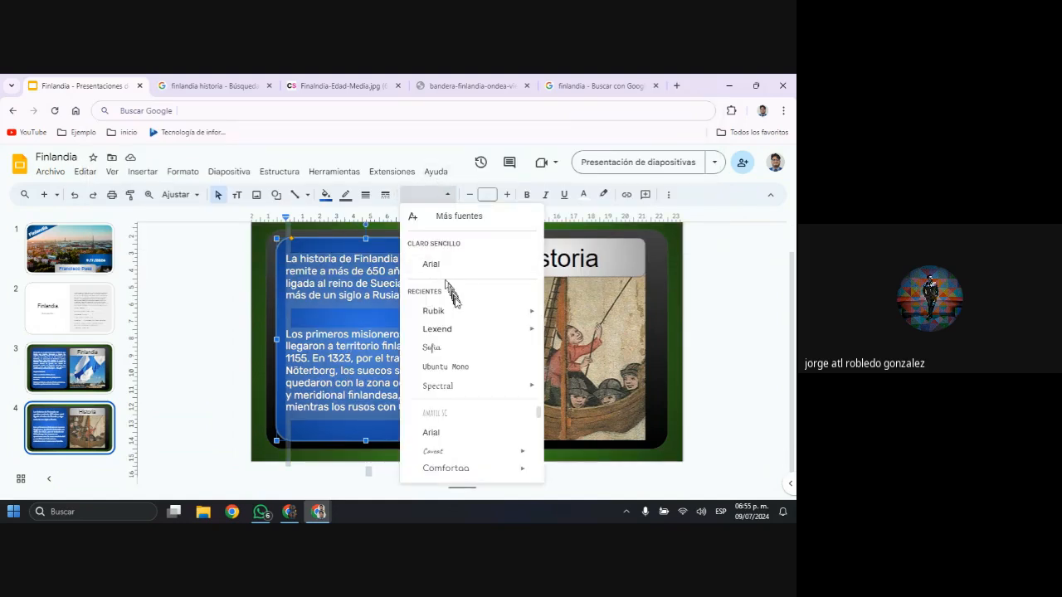
{"action": "mouse_move", "coordinate": [467, 329]}
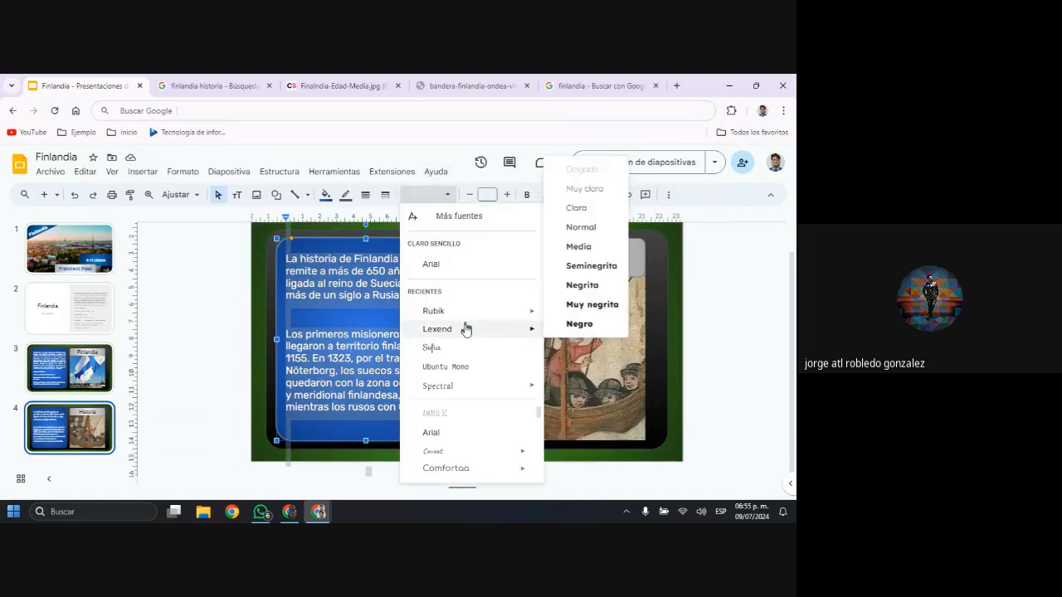
{"action": "left_click", "coordinate": [598, 229]}
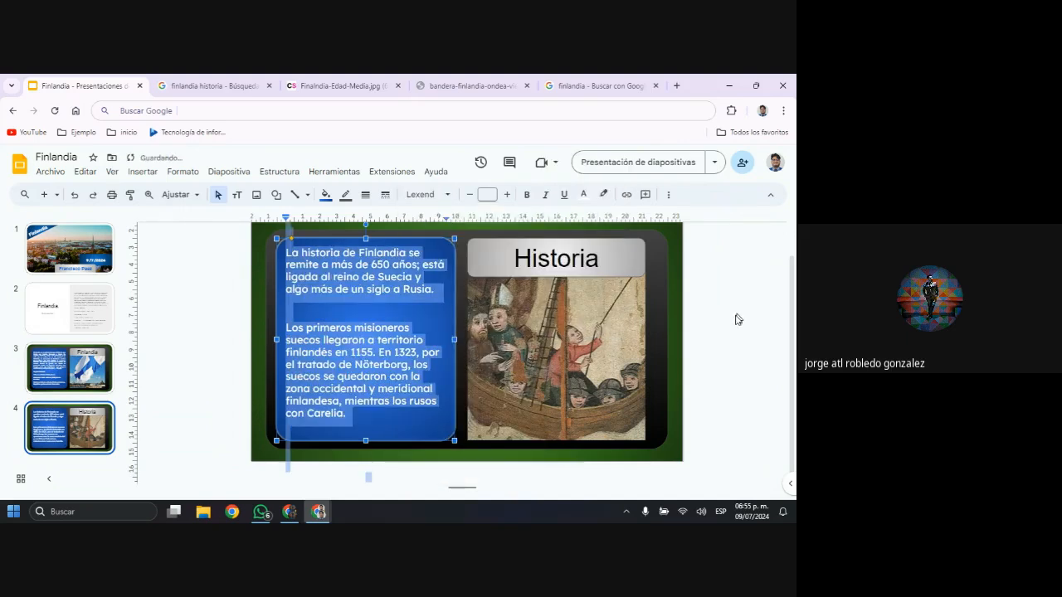
{"action": "left_click", "coordinate": [734, 320]}
Compare slides 3 and 4, and move the blue text box on slide 4 to the slide's right half, over the painting
{"action": "left_click", "coordinate": [100, 372]}
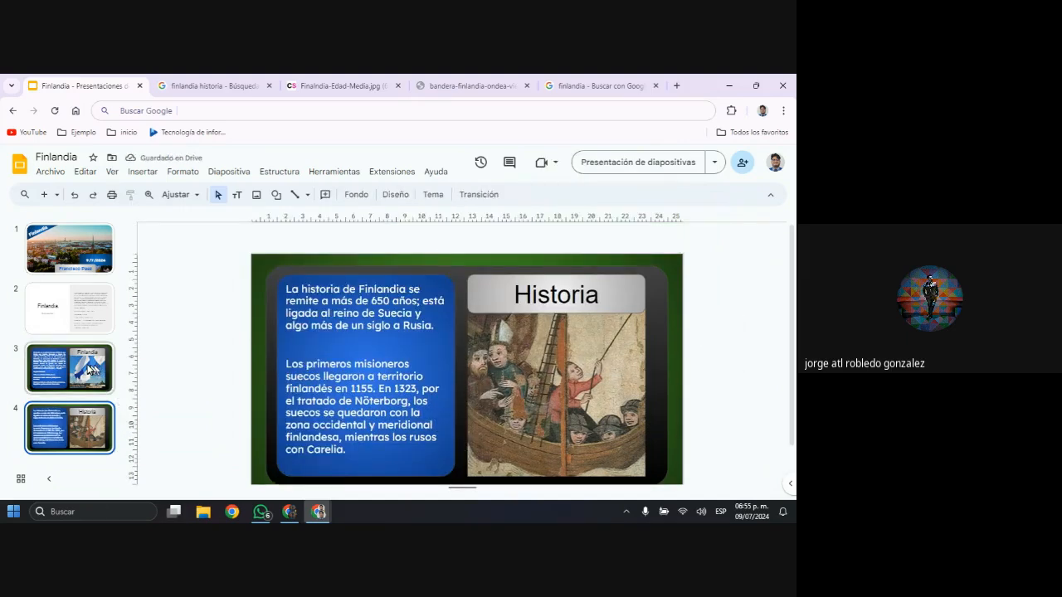
{"action": "left_click", "coordinate": [74, 448]}
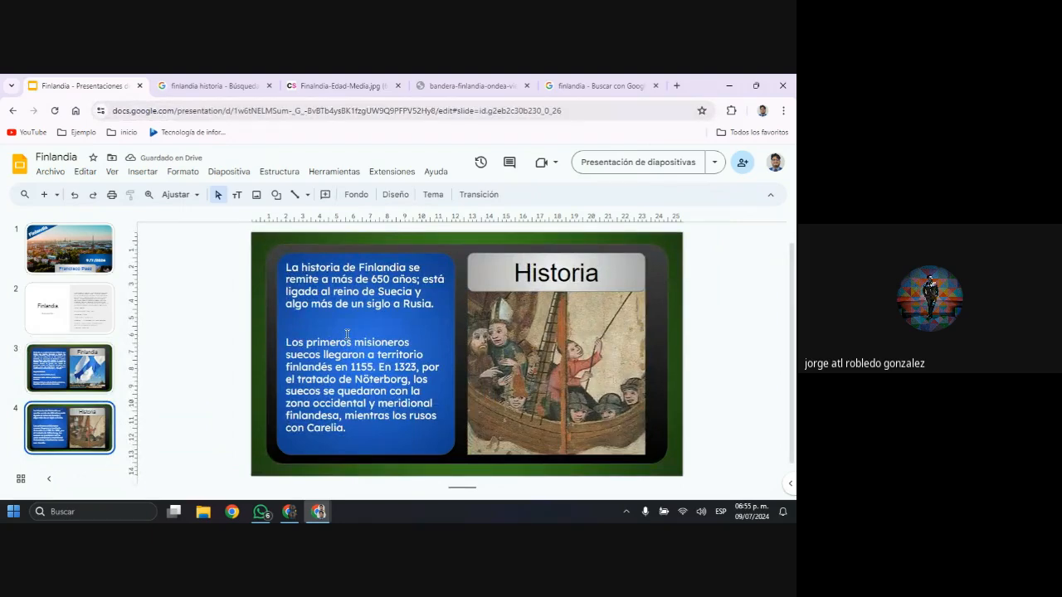
{"action": "key", "text": "Up"}
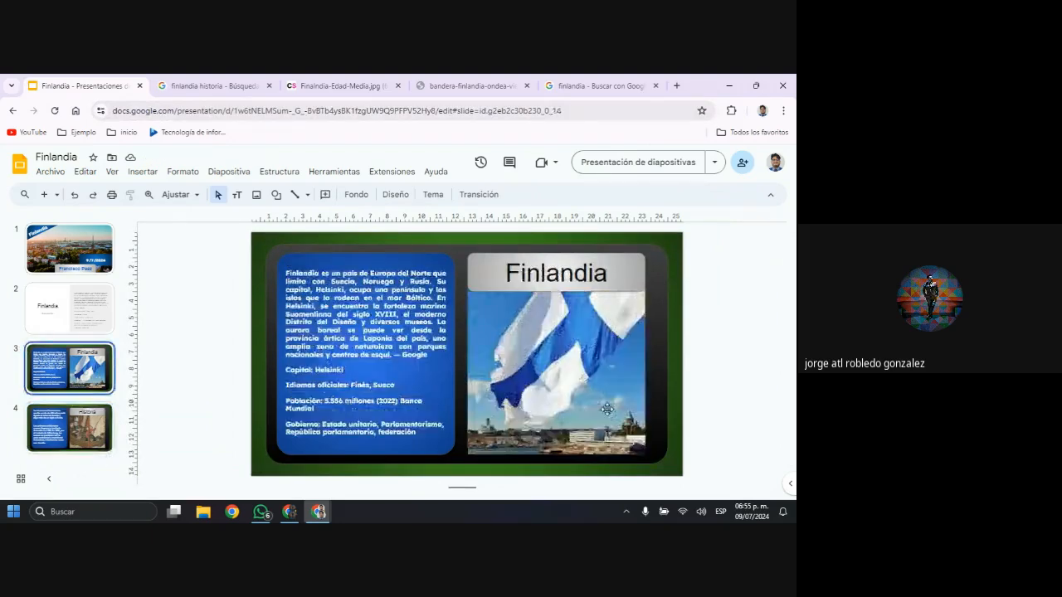
{"action": "key", "text": "Down"}
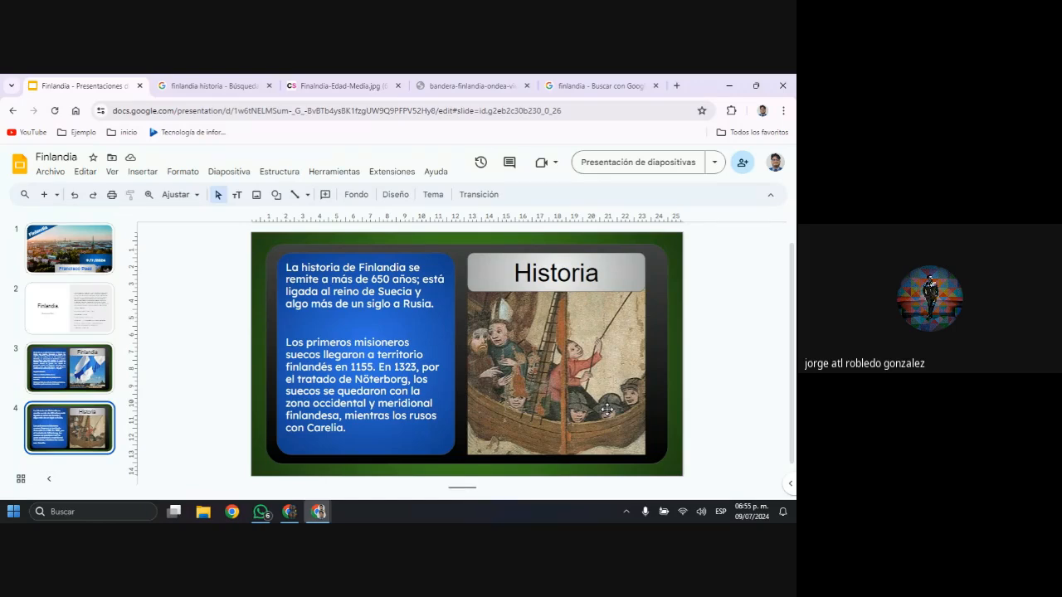
{"action": "left_click", "coordinate": [403, 391]}
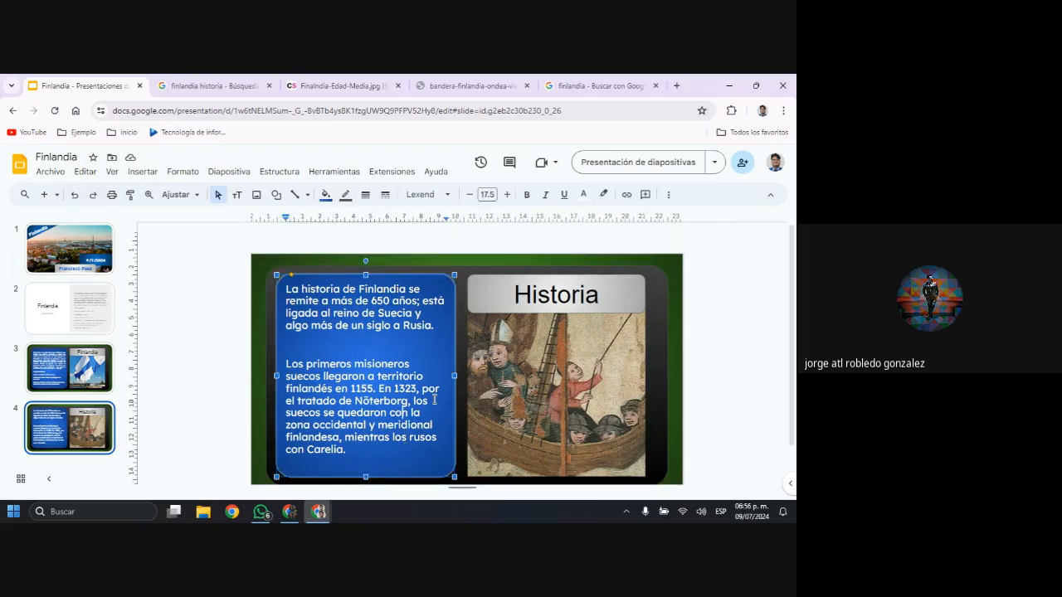
{"action": "key", "text": "Right"}
{"action": "key", "text": "Right"}
{"action": "key", "text": "Right"}
{"action": "key", "text": "Right"}
{"action": "left_click", "coordinate": [434, 352]}
{"action": "left_click_drag", "start_coordinate": [451, 349], "coordinate": [449, 354]}
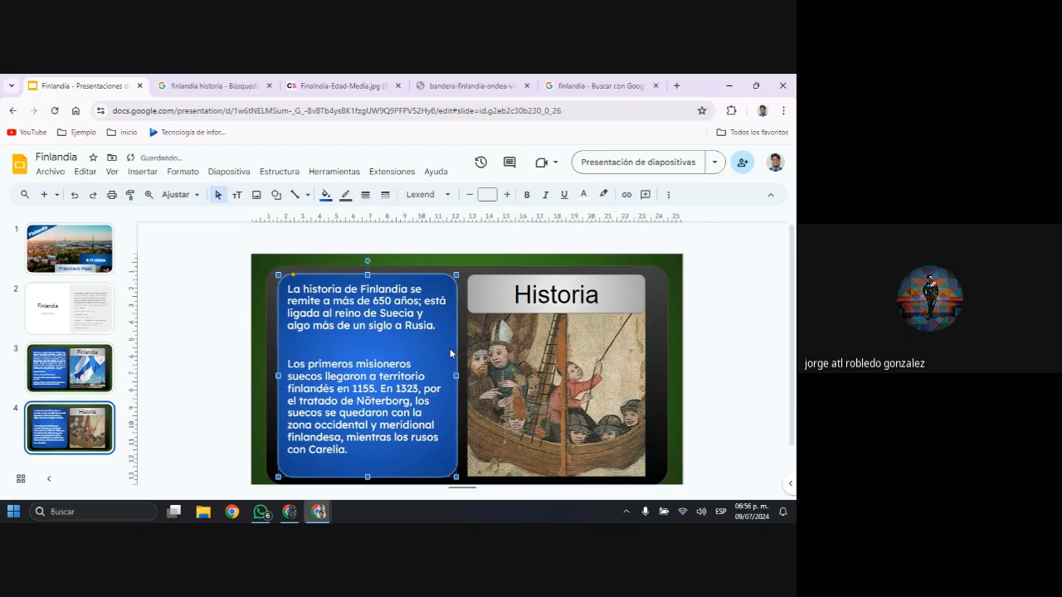
{"action": "key", "text": "Right"}
{"action": "key", "text": "Right"}
{"action": "key", "text": "Right"}
{"action": "key", "text": "Right"}
{"action": "key", "text": "Right"}
{"action": "key", "text": "Right"}
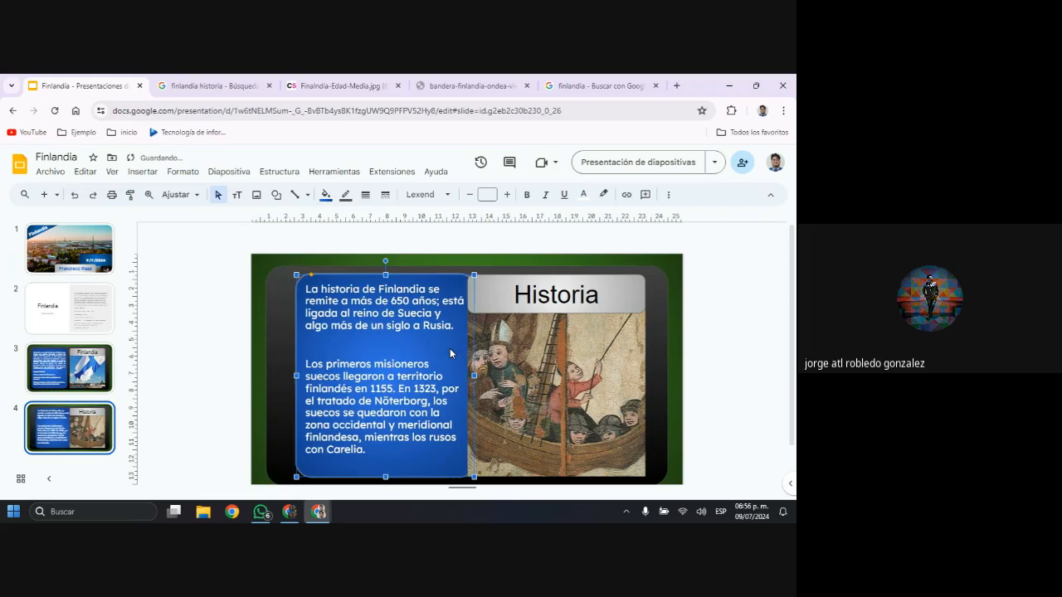
{"action": "key", "text": "Right"}
{"action": "key", "text": "Right"}
{"action": "key", "text": "Right"}
{"action": "key", "text": "Right"}
{"action": "key", "text": "Right"}
{"action": "key", "text": "Right"}
{"action": "key", "text": "Right"}
{"action": "key", "text": "Right"}
{"action": "key", "text": "Right"}
{"action": "key", "text": "Right"}
{"action": "key", "text": "Right"}
{"action": "key", "text": "Right"}
{"action": "key", "text": "Right"}
{"action": "key", "text": "Right"}
{"action": "key", "text": "Right"}
{"action": "key", "text": "Right"}
{"action": "key", "text": "Right"}
{"action": "key", "text": "Right"}
{"action": "key", "text": "Right"}
{"action": "key", "text": "Right"}
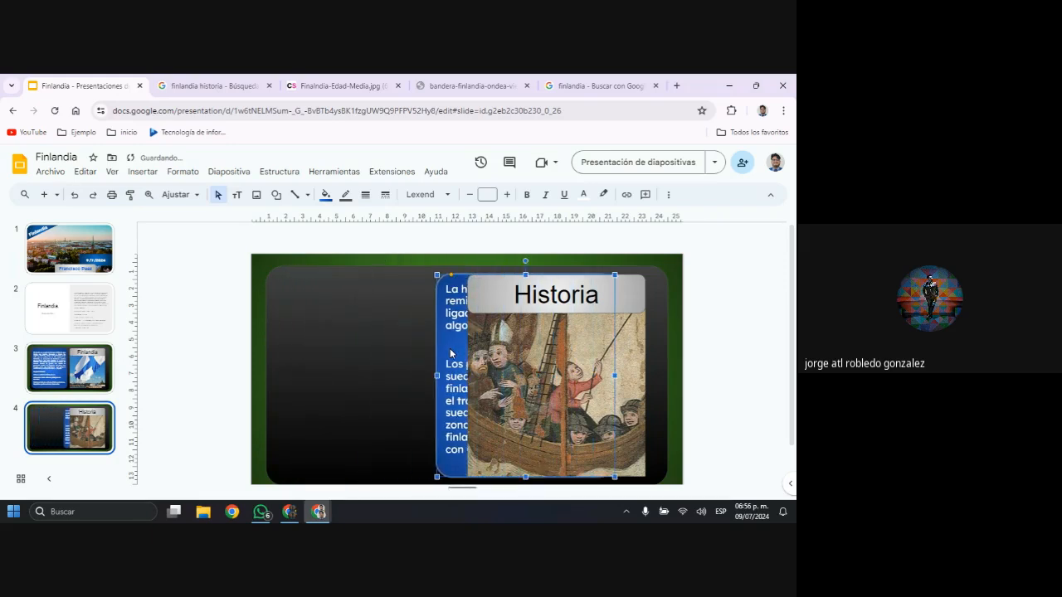
{"action": "key", "text": "Right"}
{"action": "key", "text": "Right"}
{"action": "key", "text": "Right"}
{"action": "key", "text": "Right"}
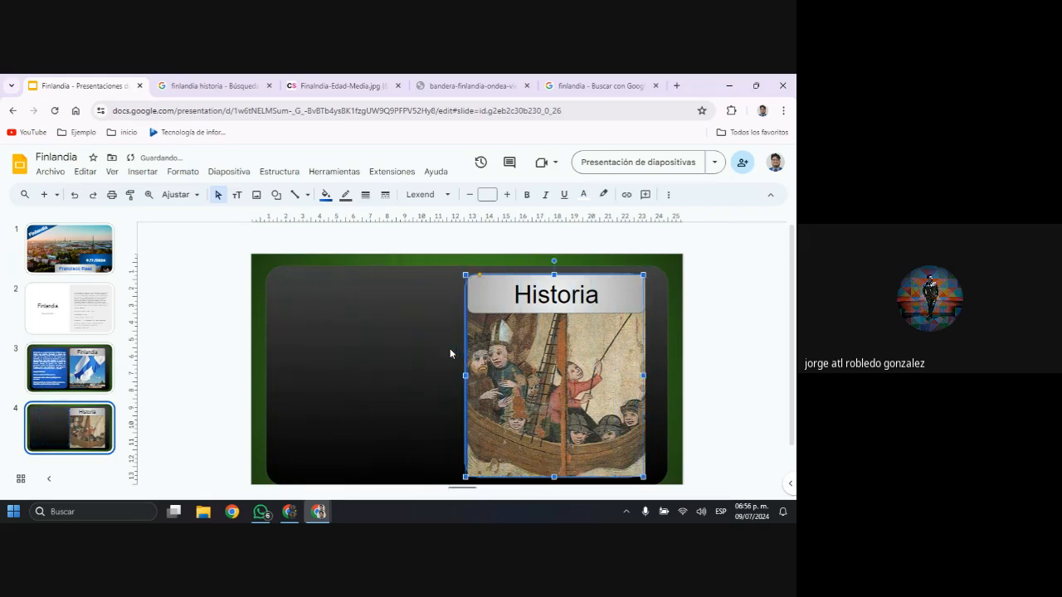
Move the grouped Historia title and ship painting to the left half of slide 4
{"action": "left_click", "coordinate": [498, 336]}
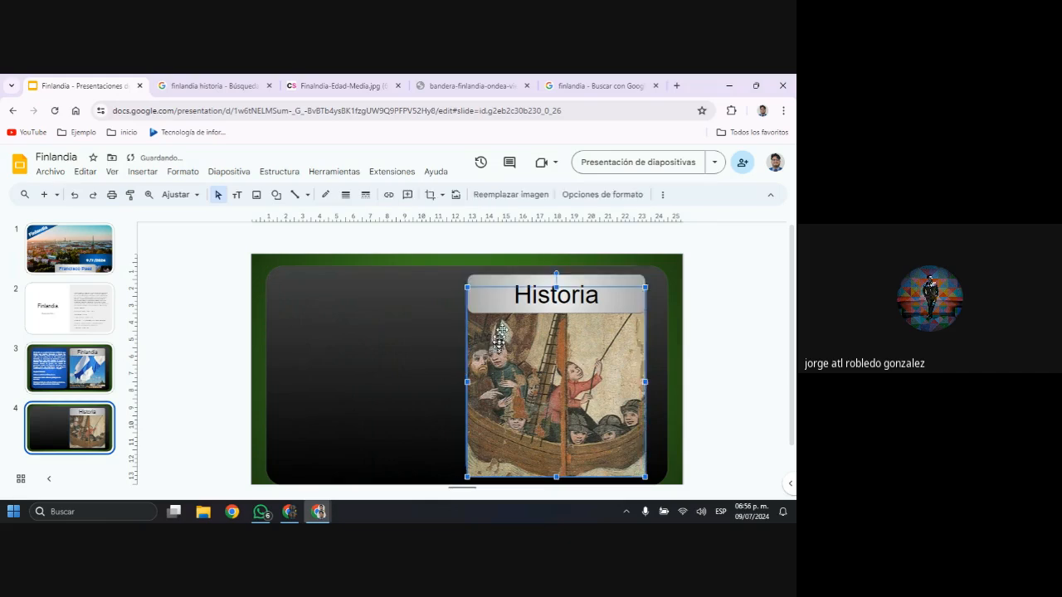
{"action": "left_click", "coordinate": [503, 283]}
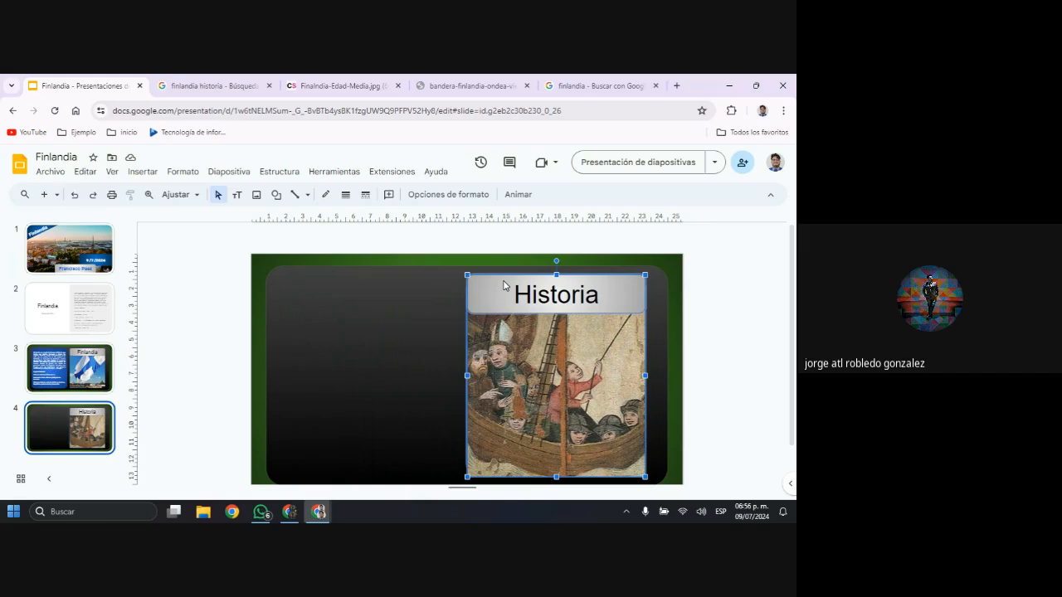
{"action": "left_click_drag", "start_coordinate": [485, 299], "coordinate": [302, 296]}
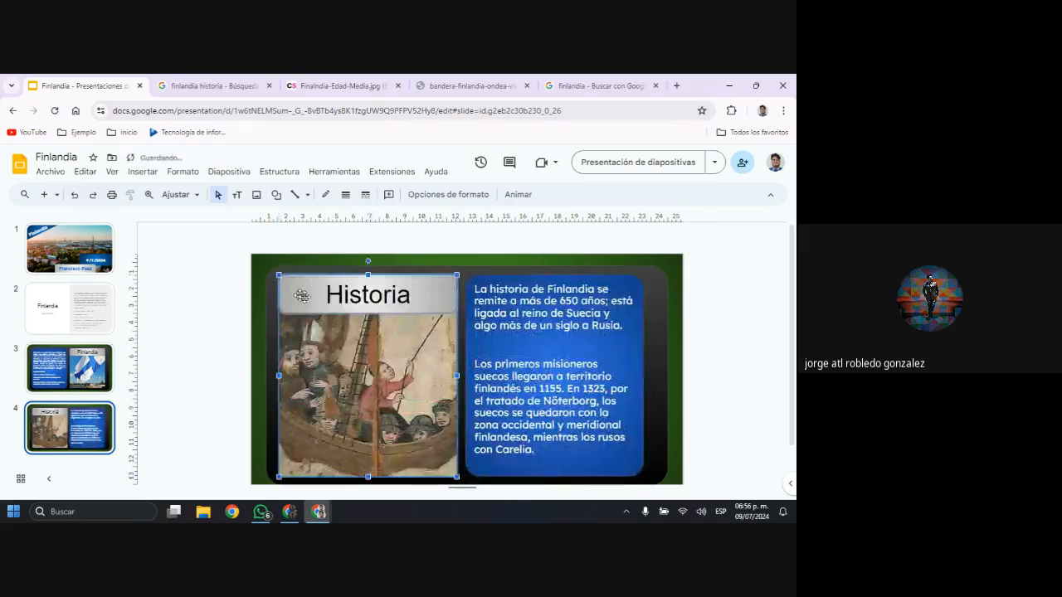
Shift the blue text box on slide 4 slightly right, away from the painting, and compare the mirrored layout with slide 3
{"action": "left_click", "coordinate": [544, 343]}
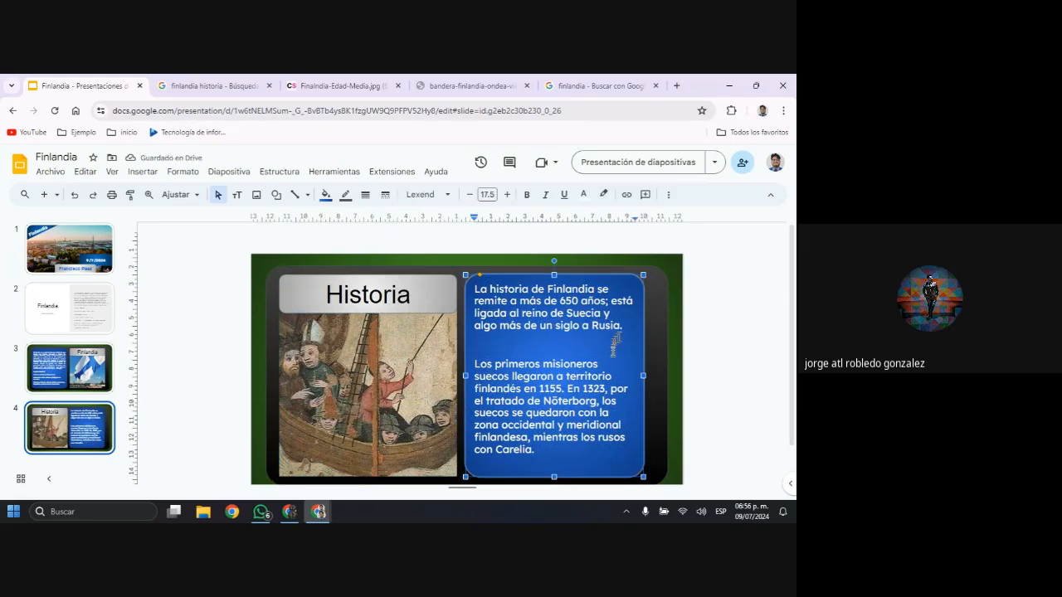
{"action": "left_click_drag", "start_coordinate": [648, 326], "coordinate": [654, 327]}
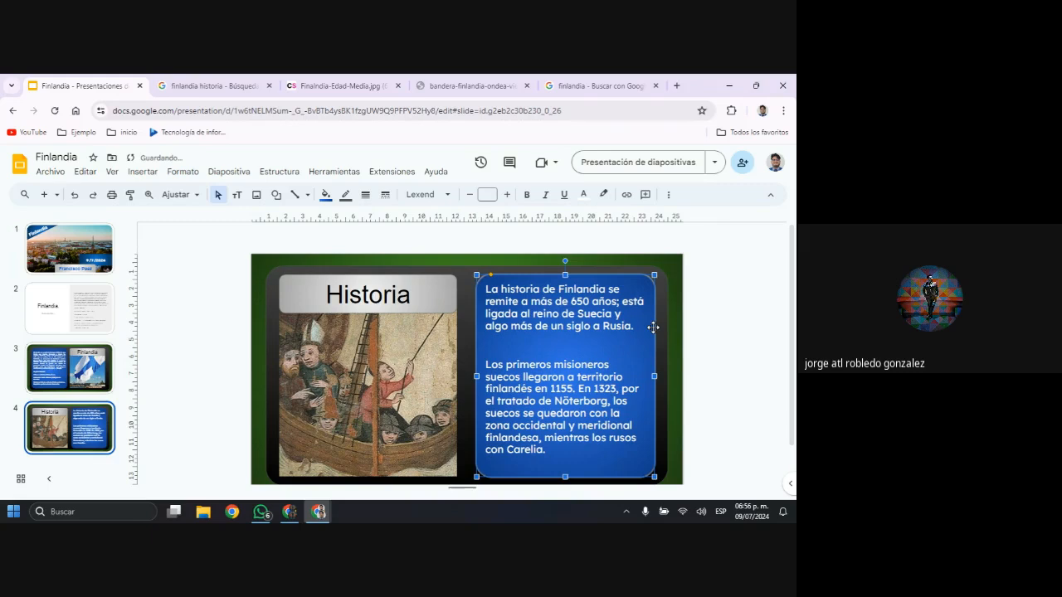
{"action": "left_click", "coordinate": [741, 396]}
{"action": "scroll", "coordinate": [739, 399], "scroll_direction": "down", "scroll_amount": 1}
{"action": "scroll", "coordinate": [740, 399], "scroll_direction": "up", "scroll_amount": 2}
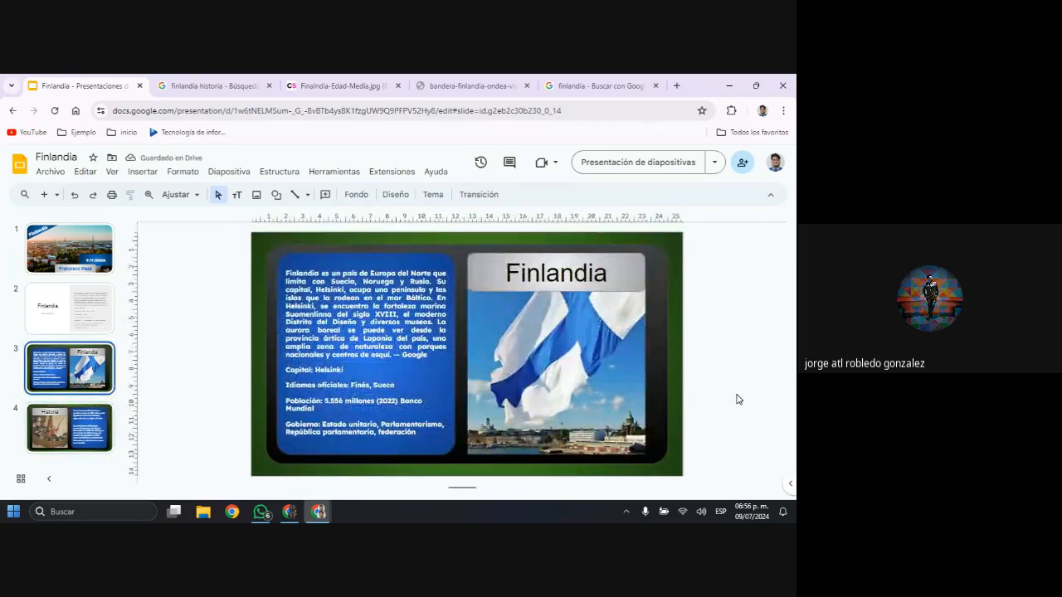
{"action": "scroll", "coordinate": [740, 399], "scroll_direction": "down", "scroll_amount": 1}
{"action": "scroll", "coordinate": [739, 399], "scroll_direction": "up", "scroll_amount": 1}
{"action": "scroll", "coordinate": [739, 399], "scroll_direction": "down", "scroll_amount": 1}
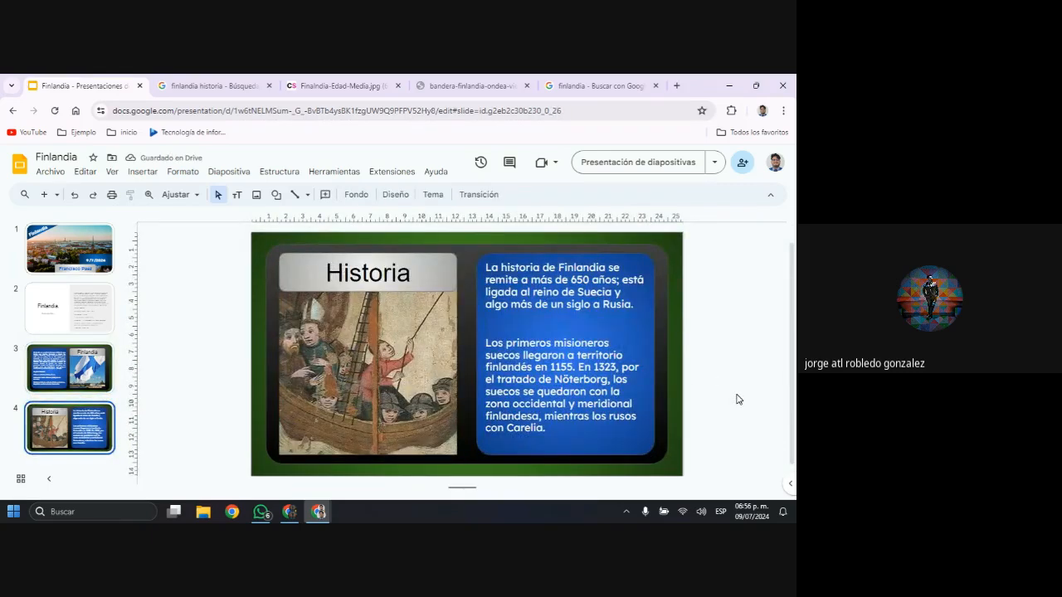